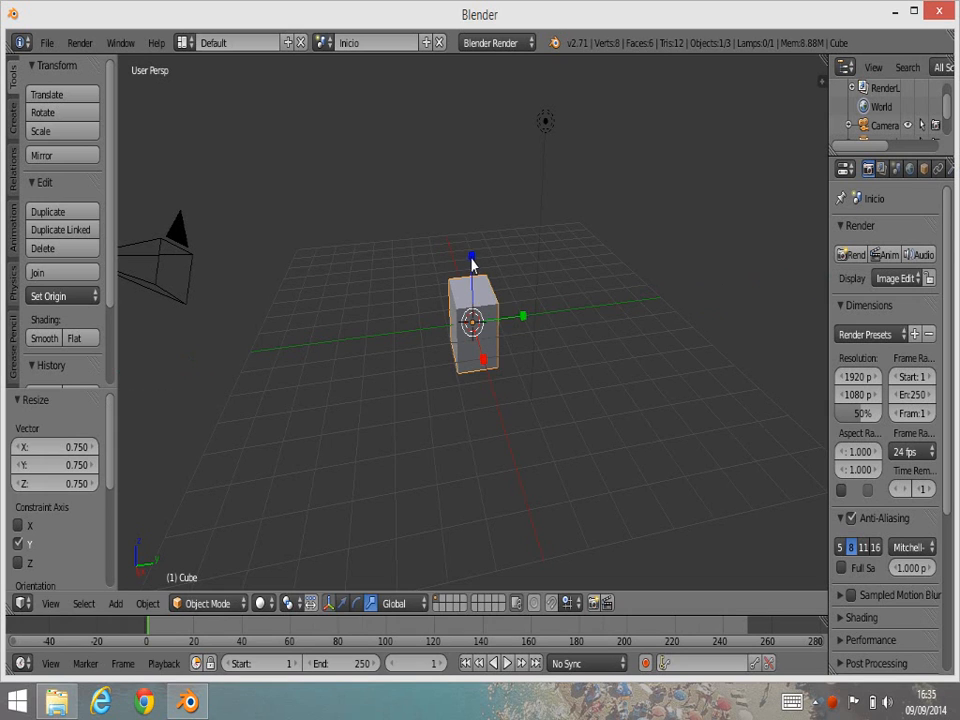
- Stretch the cube along Z and Y into a wide upright block, with final scalings of about 1.65 in Z and 1.75 in Y
left_click_drag(471, 258, 474, 224)
left_click_drag(523, 317, 632, 318)
left_click_drag(472, 255, 476, 222)
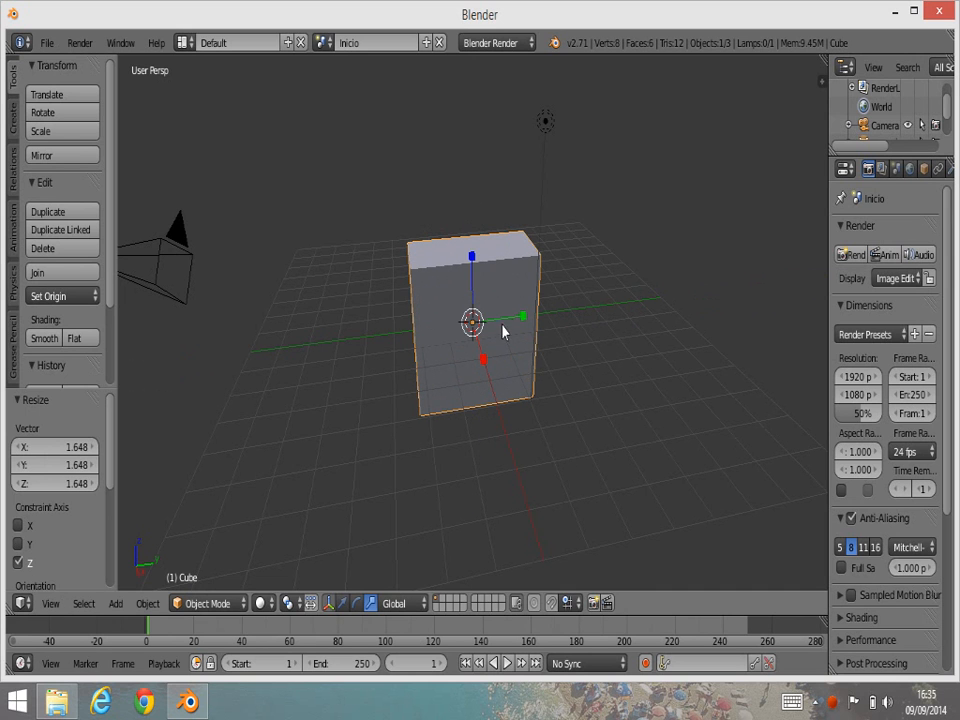
left_click_drag(523, 318, 562, 315)
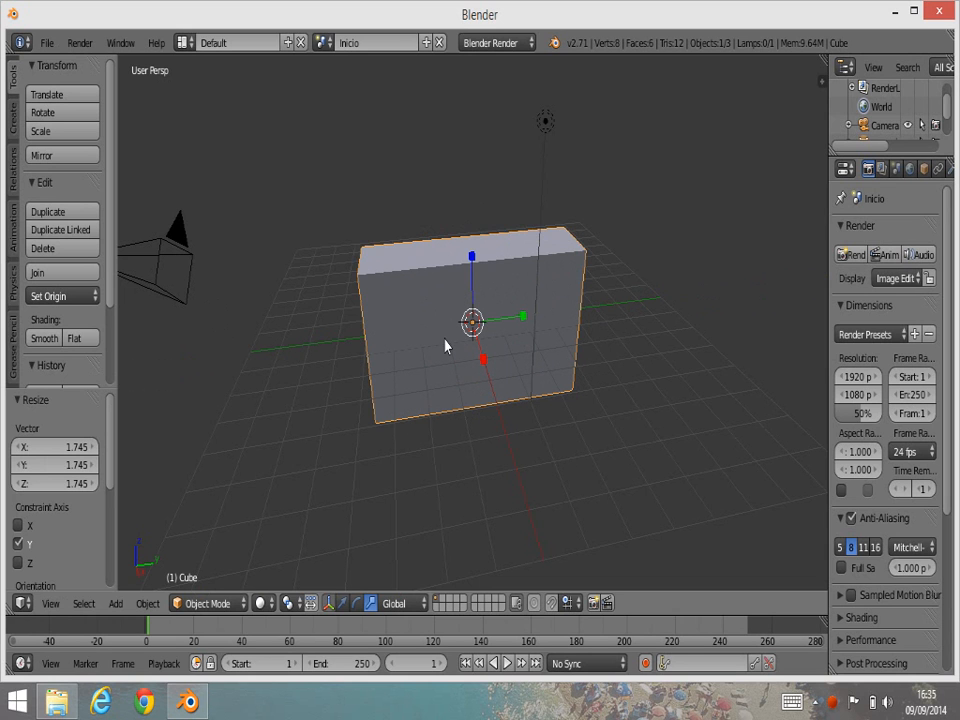
- In top view, move the camera about 6.11 units along the global Y axis, close to the red X axis line
left_click(50, 604)
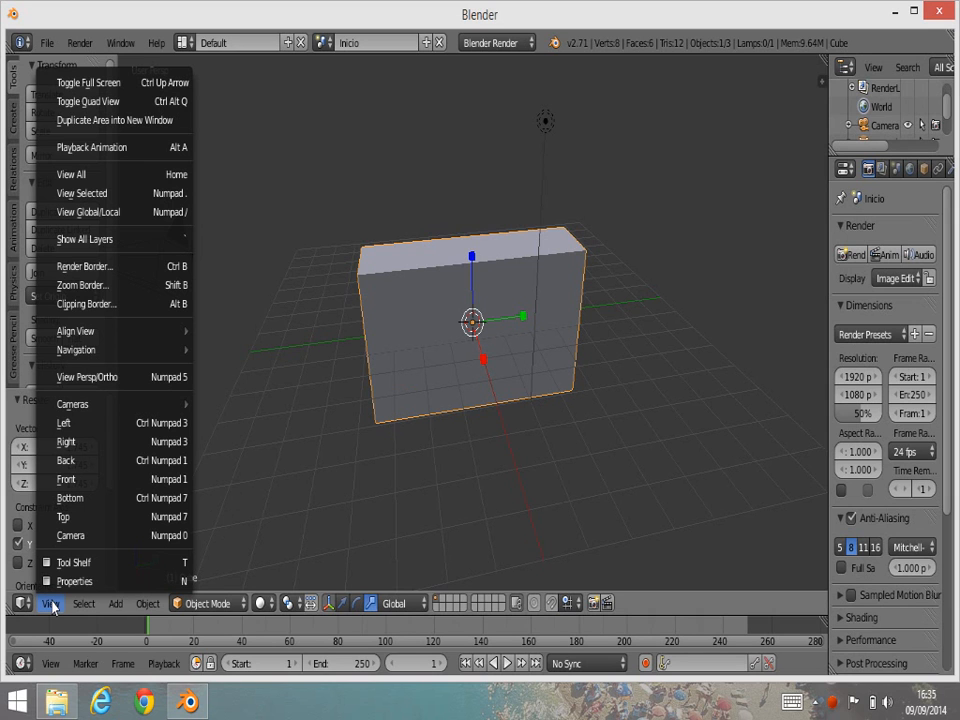
left_click(117, 515)
scroll(520, 510, "down", 3)
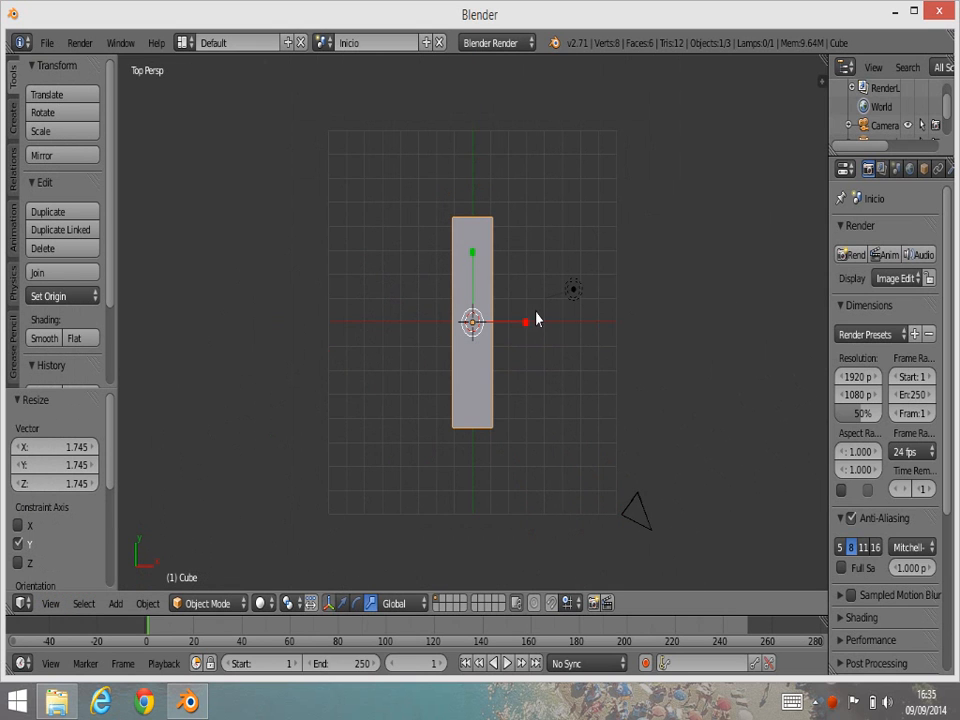
right_click(636, 504)
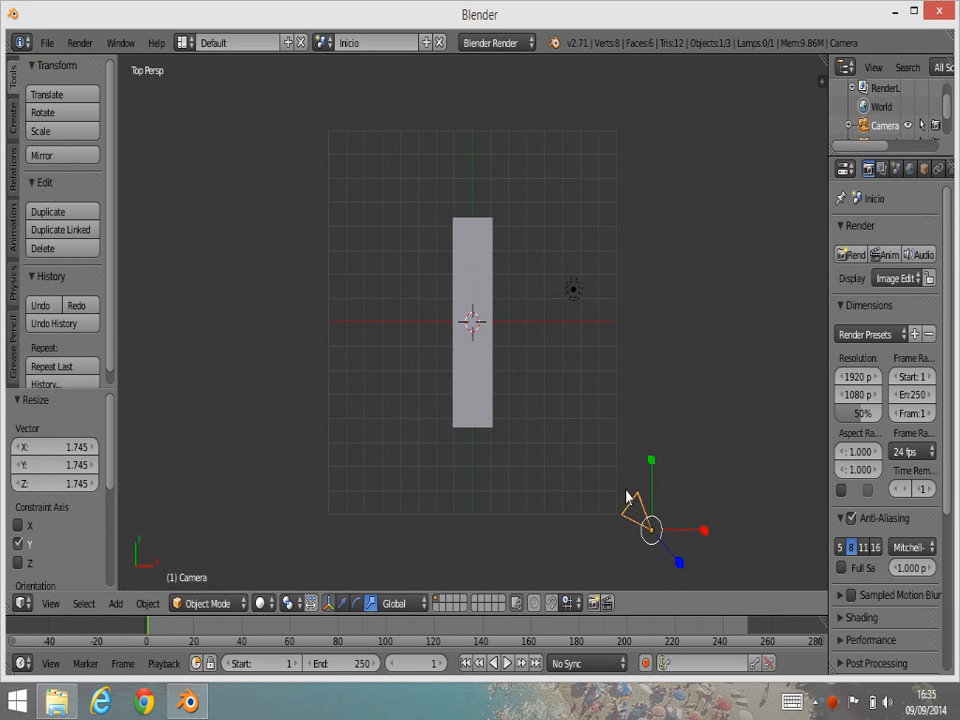
key("g")
key("y")
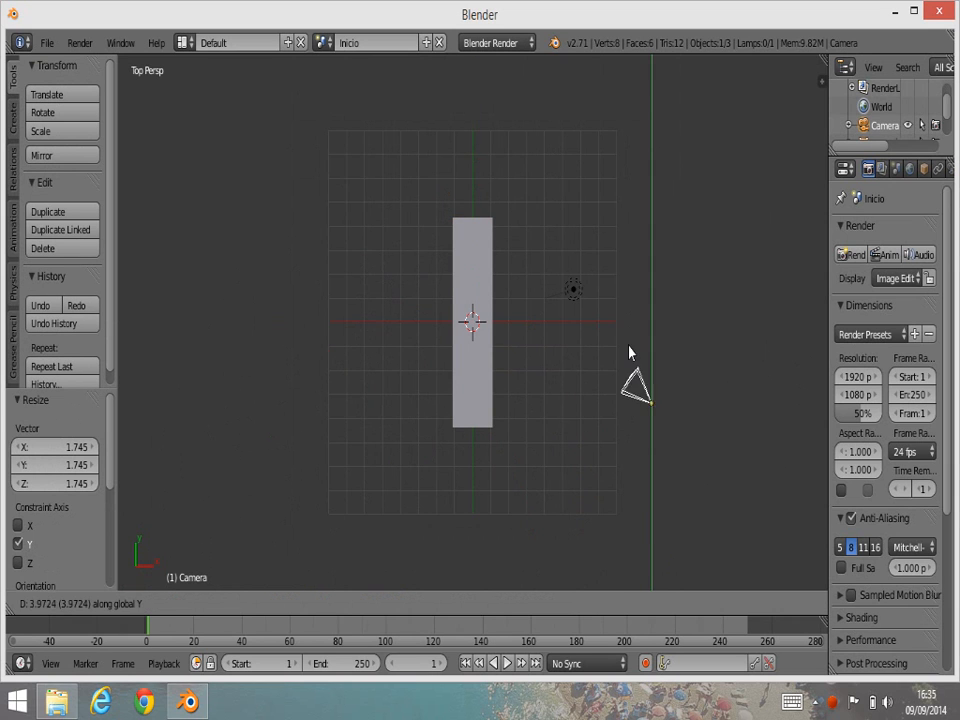
left_click(630, 341)
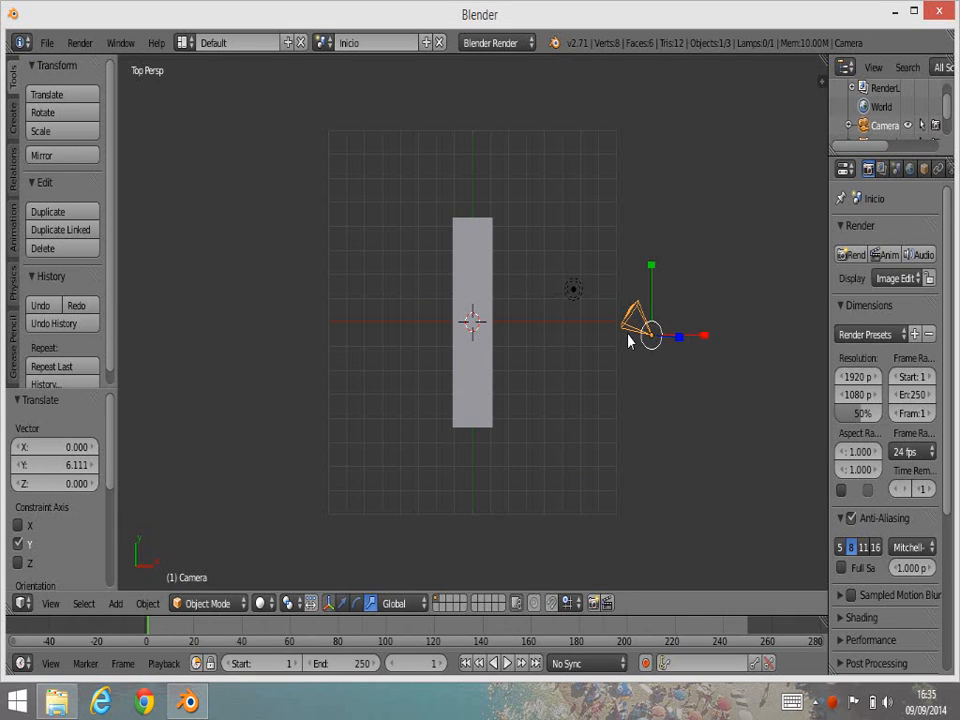
- Rotate the camera 45° about the global Z axis so it faces the block
key("r")
key("z")
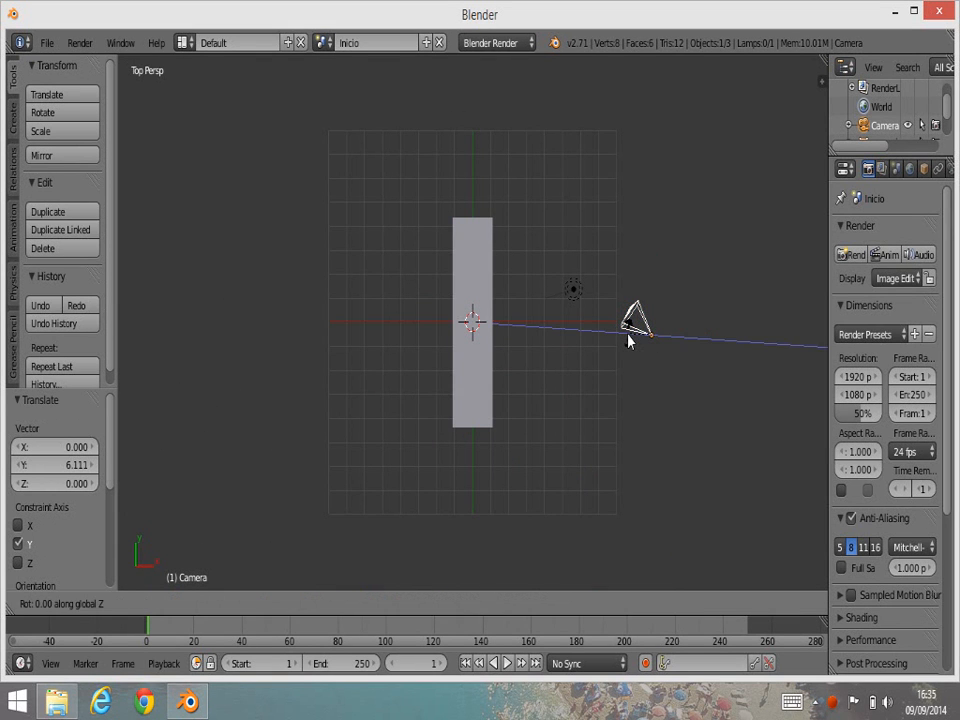
type("45")
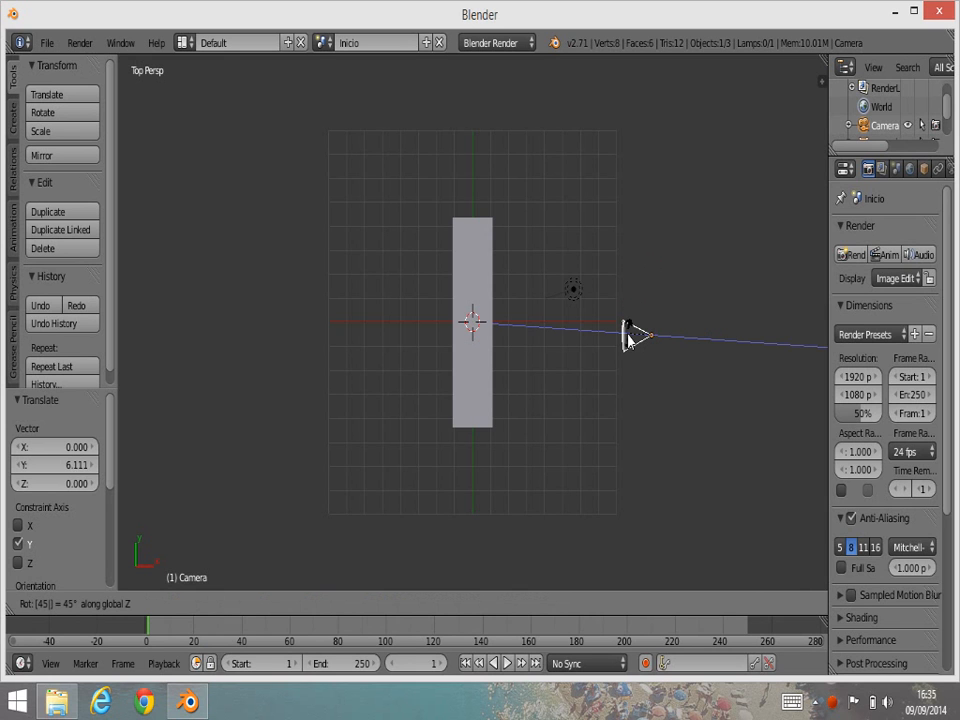
key("Return")
key("Return")
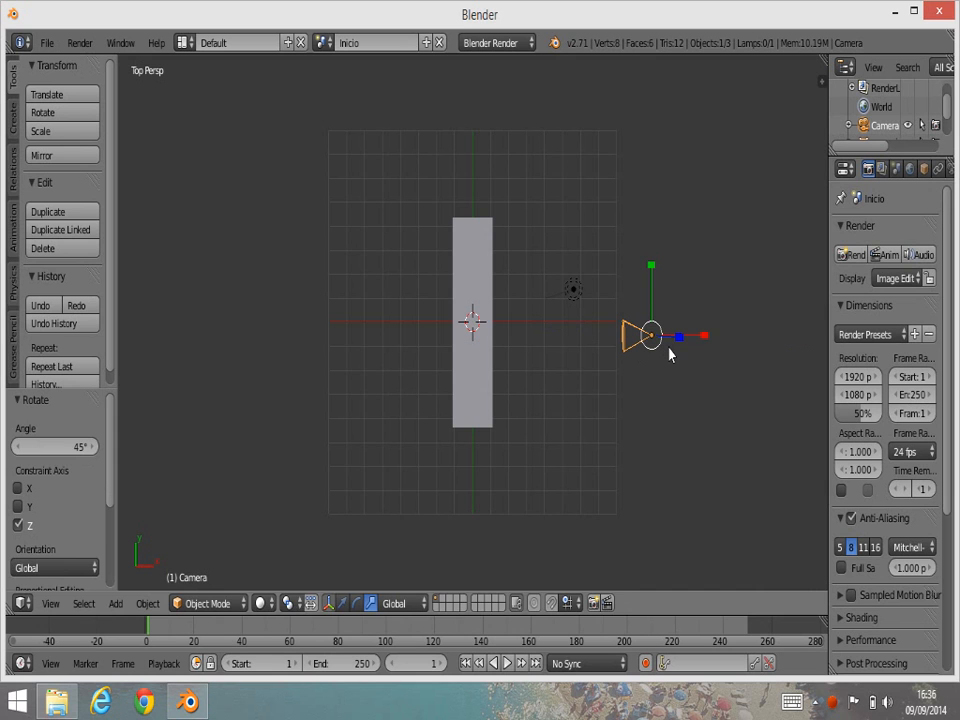
- Move the camera about 0.41 units along Y to align it with the X axis line
key("g")
key("y")
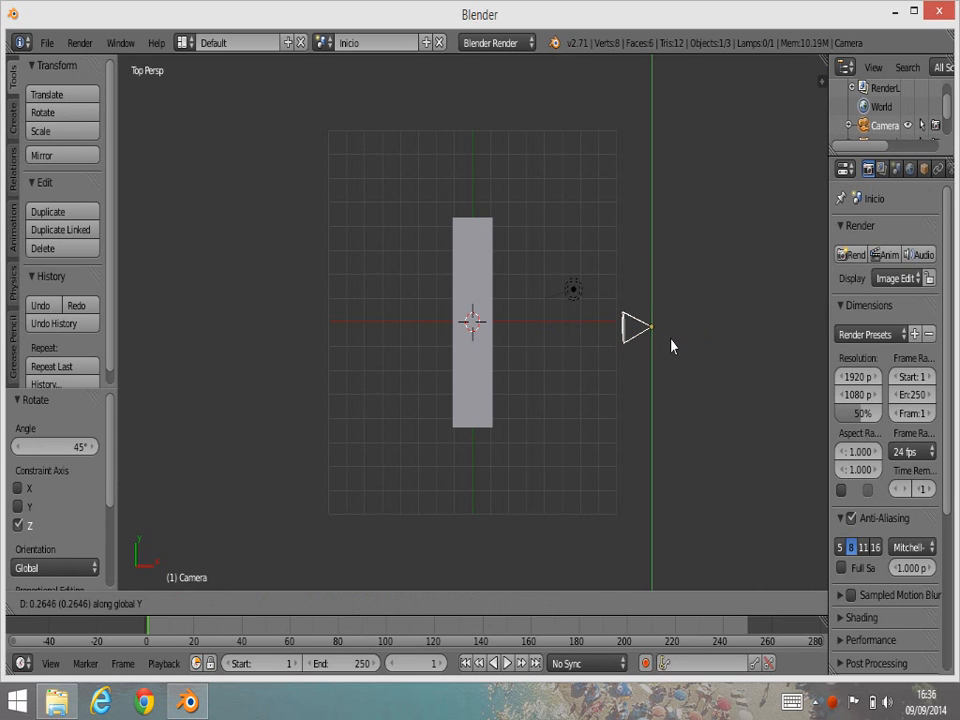
left_click(671, 338)
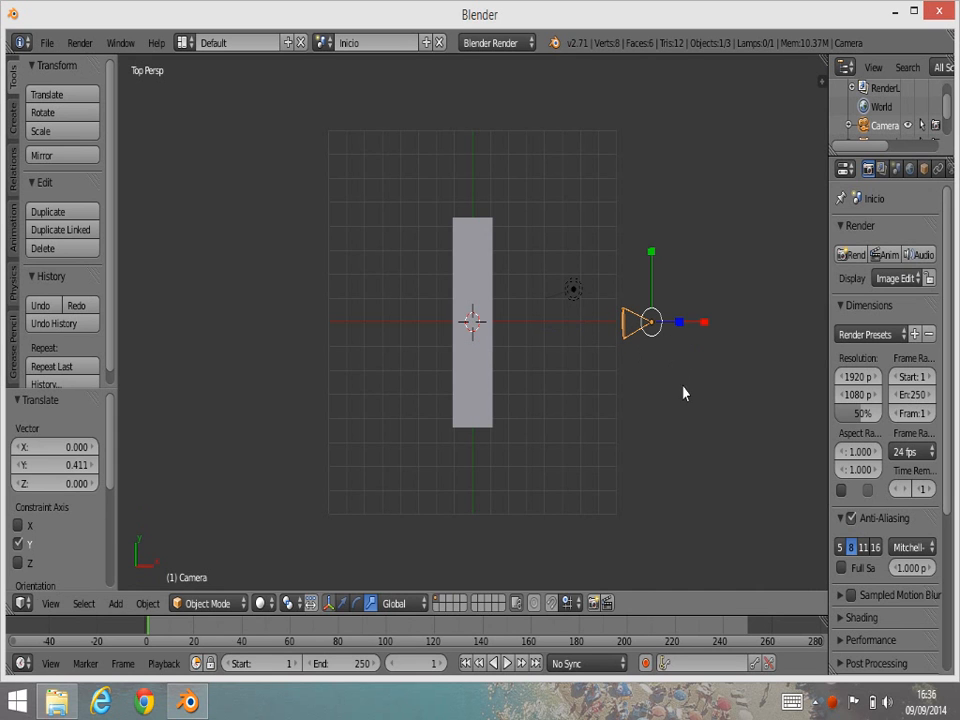
- Lower the camera about 5.1 units along the global Z axis to the level of the grid floor
left_click(51, 604)
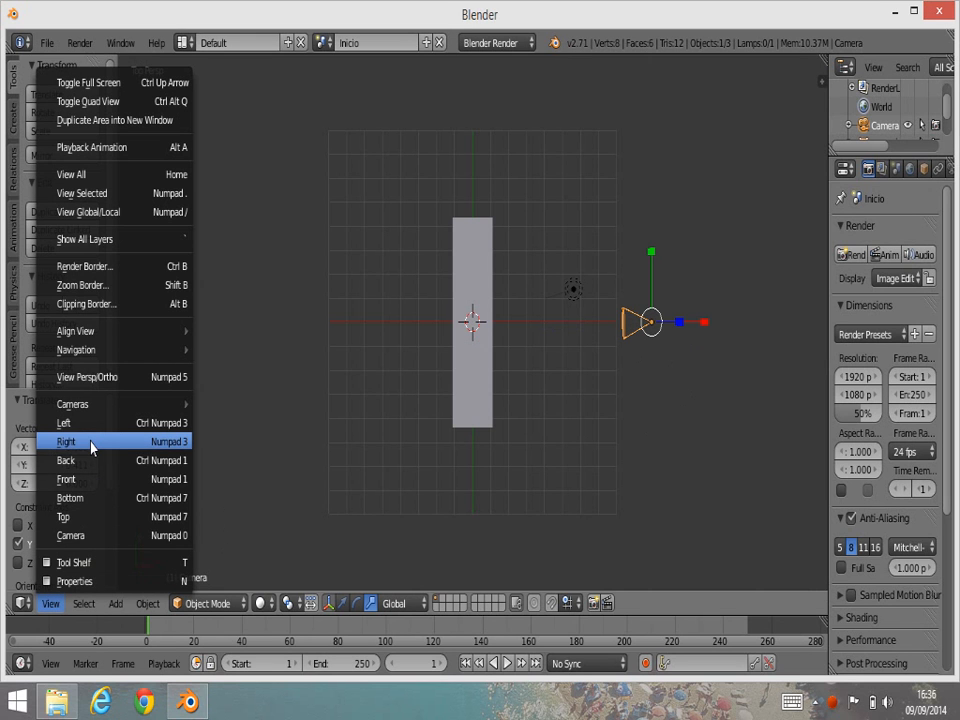
left_click(66, 442)
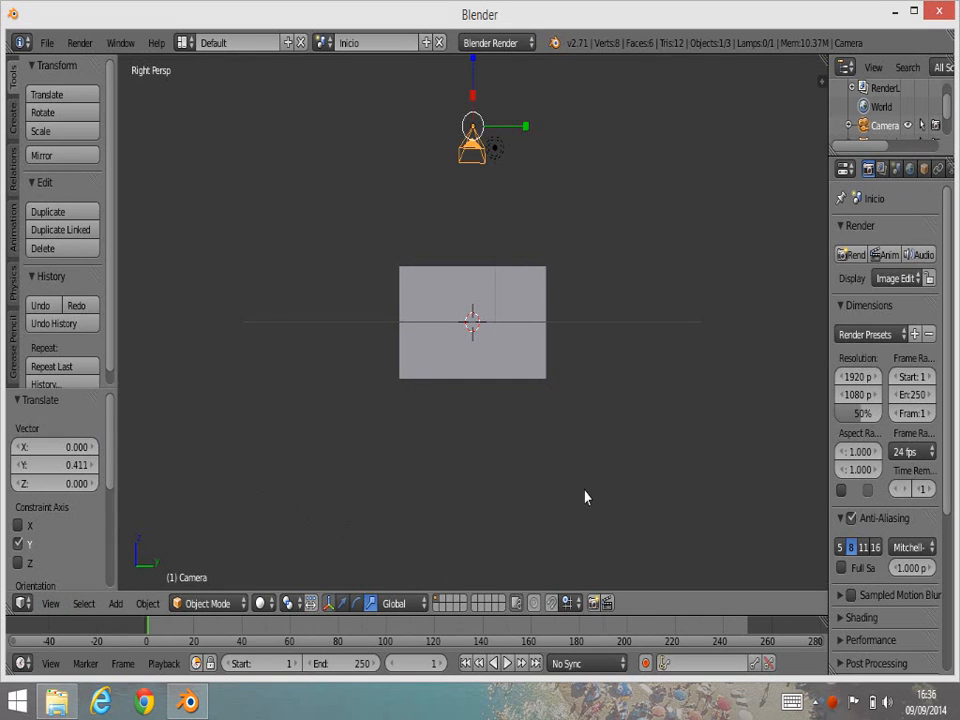
middle_click_drag(592, 464, 426, 422)
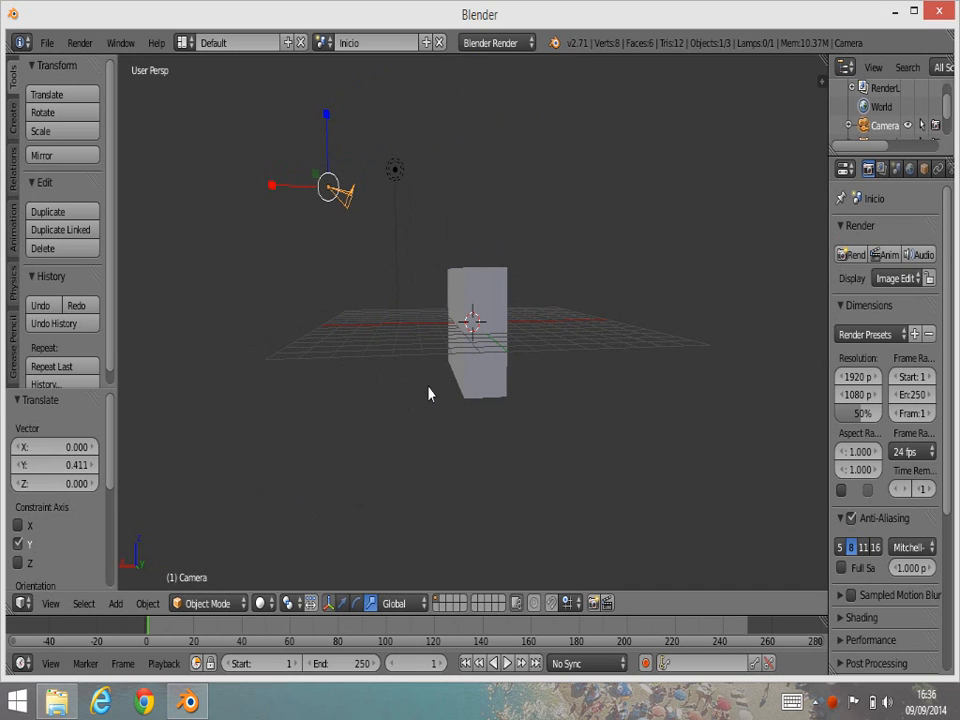
key("g")
key("z")
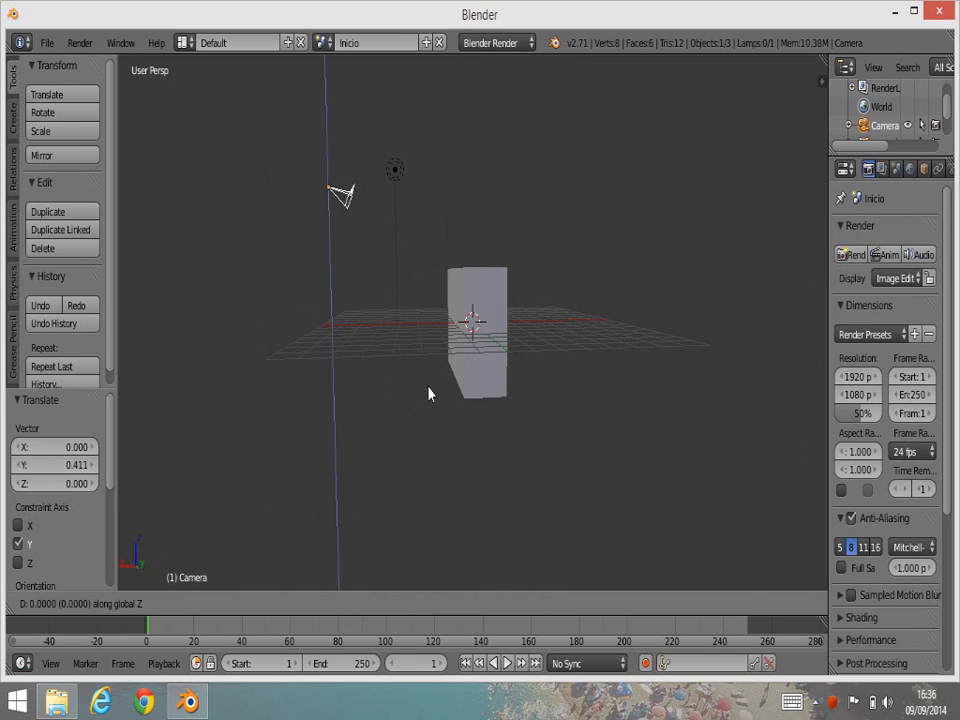
left_click(410, 527)
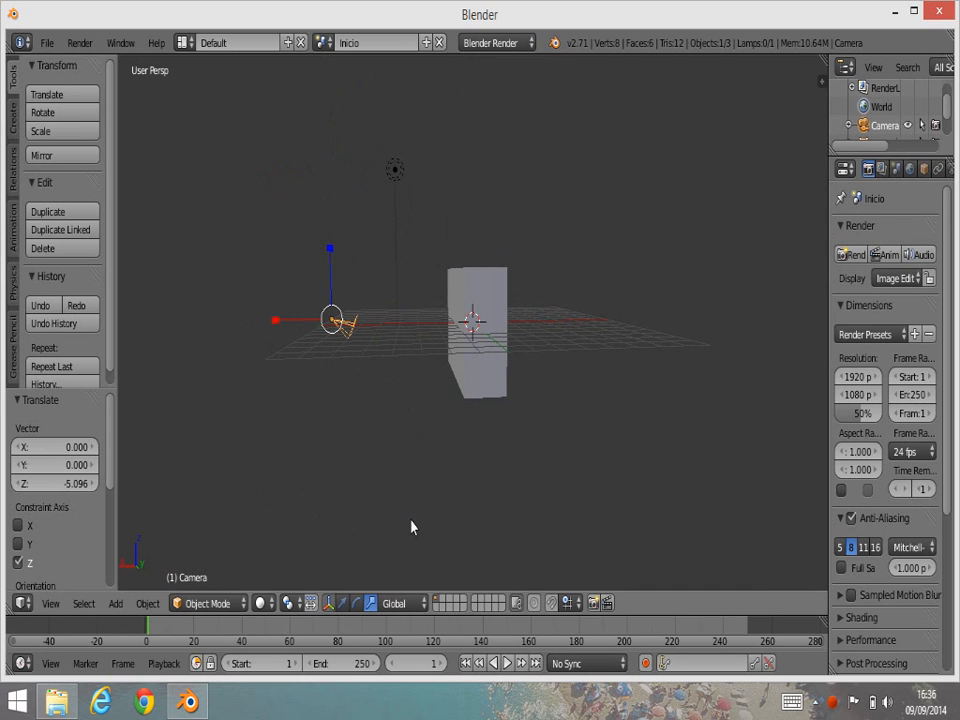
- Look through the camera and rotate it about 24.7° around the global Y axis so the block fills the frame
left_click(55, 606)
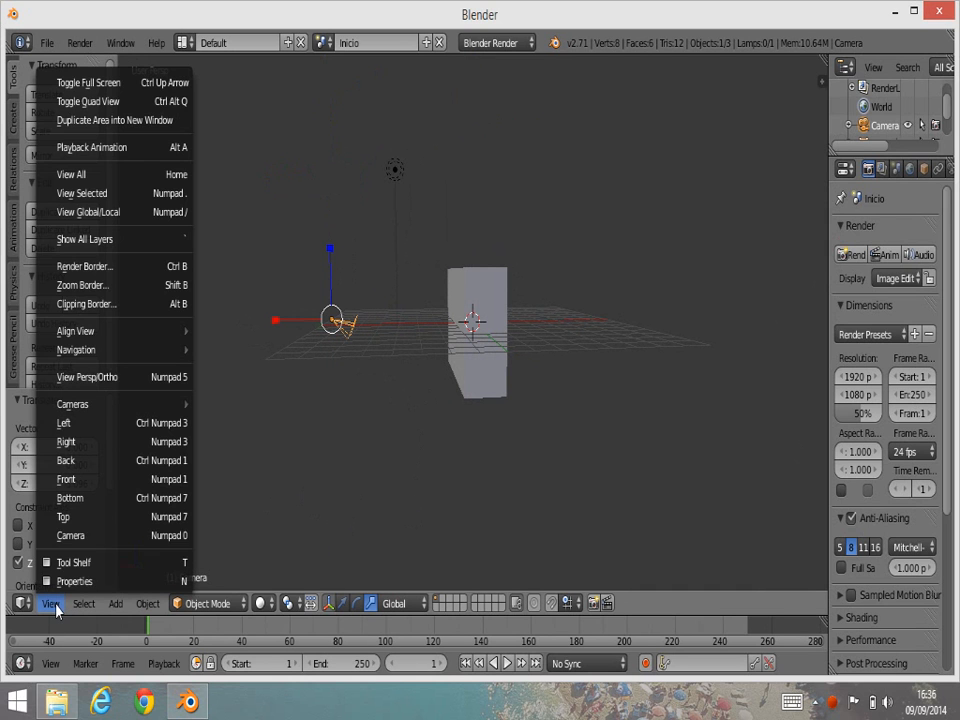
left_click(104, 540)
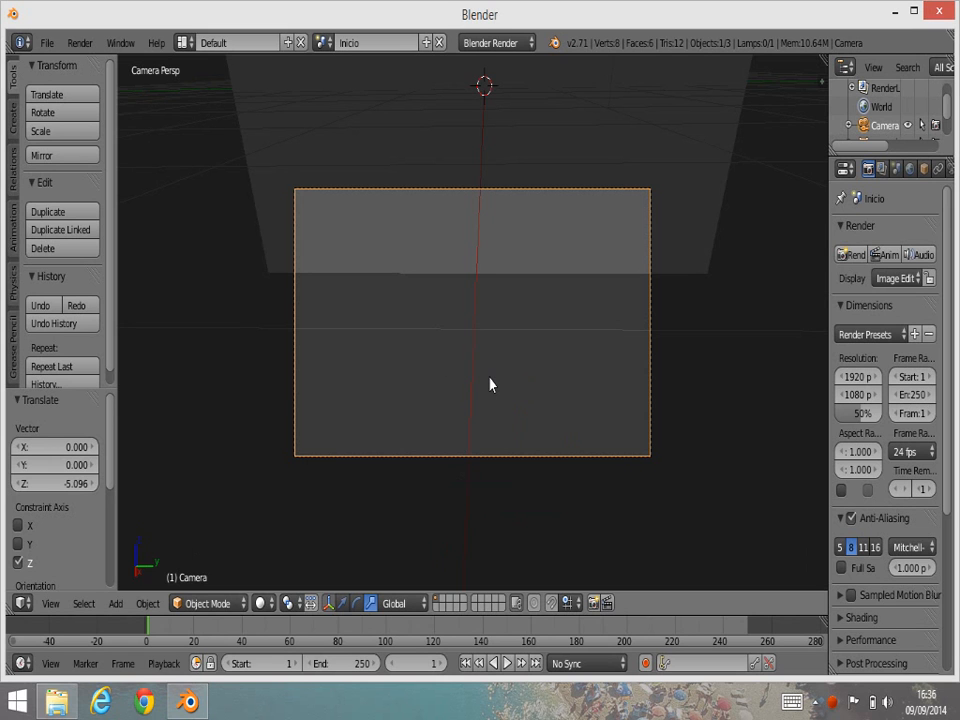
key("r")
key("y")
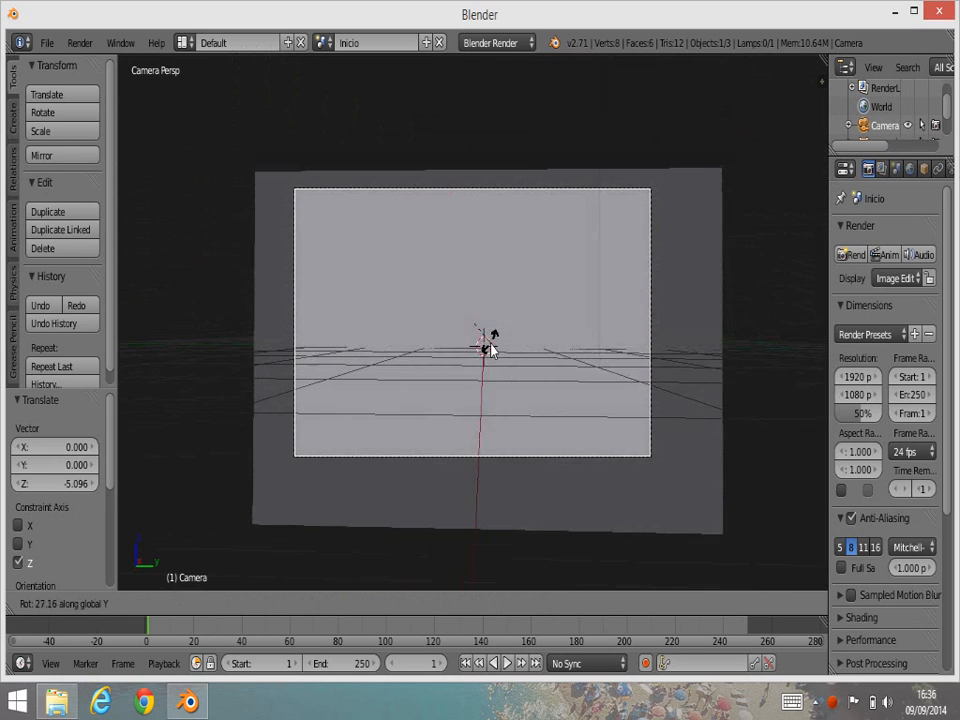
left_click(490, 350)
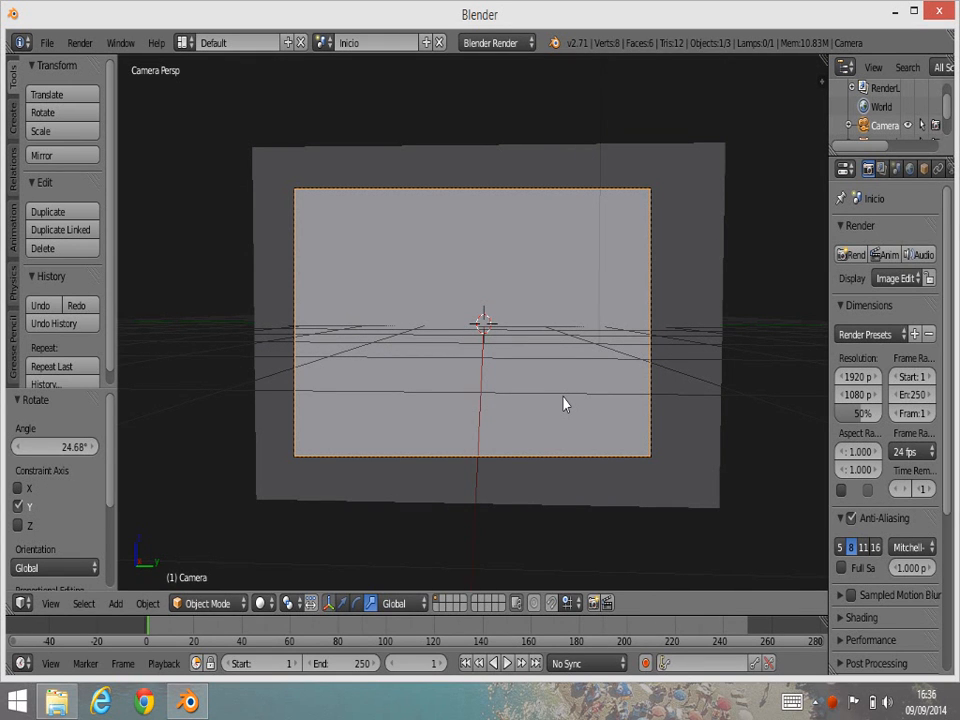
- Move the camera back from the block about 1.32 units along the global X axis
key("g")
key("x")
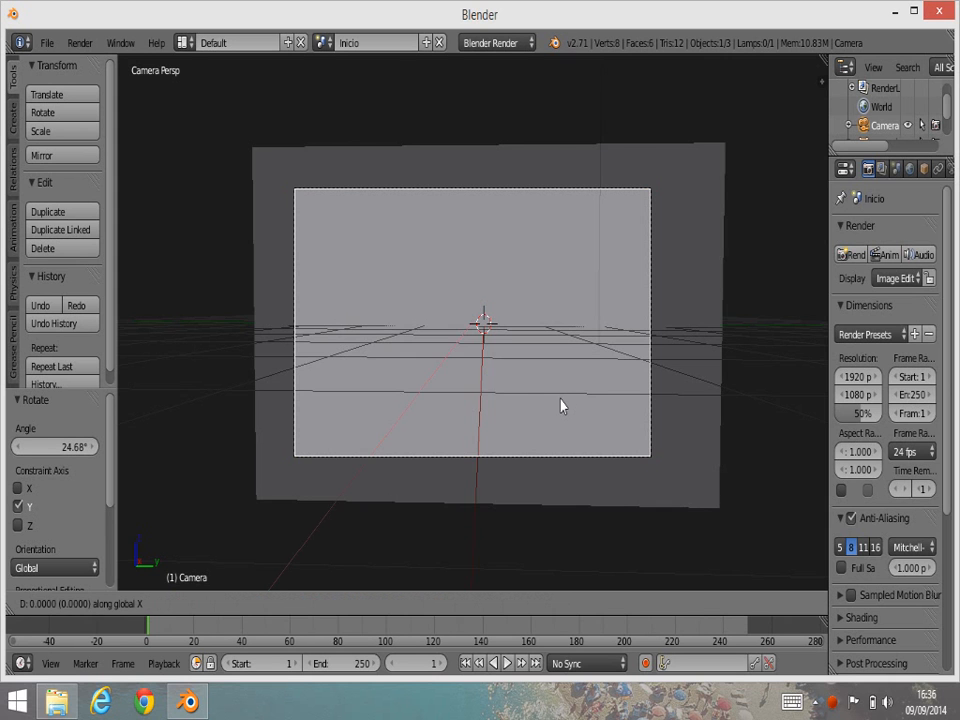
left_click(536, 453)
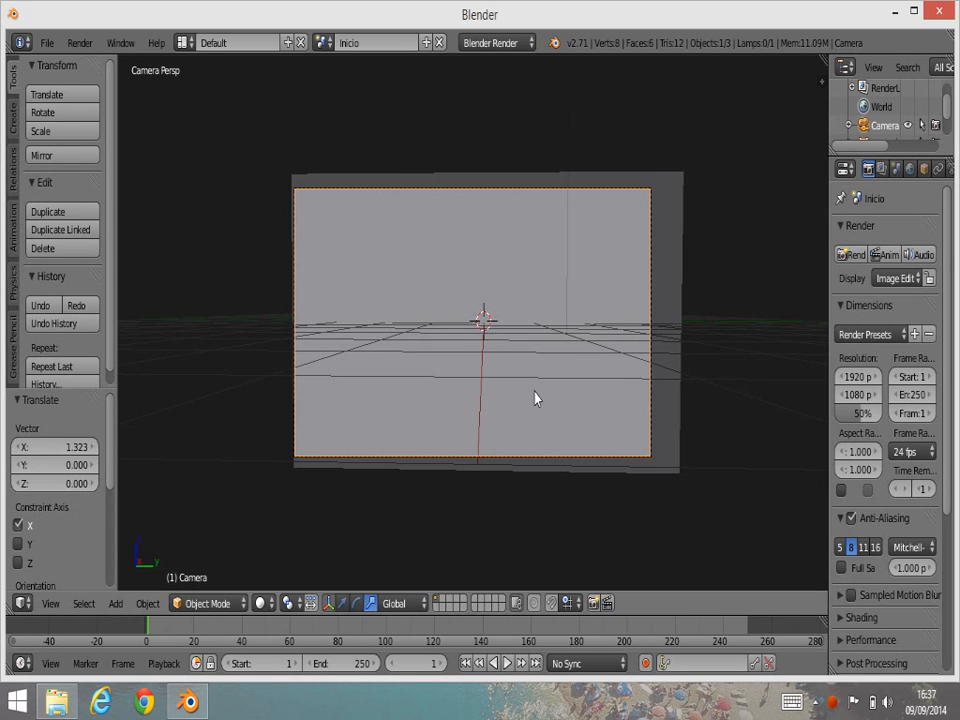
- Centre the block in the camera frame by shifting the camera about 0.04 along Z and 0.23 along Y
key("g")
key("z")
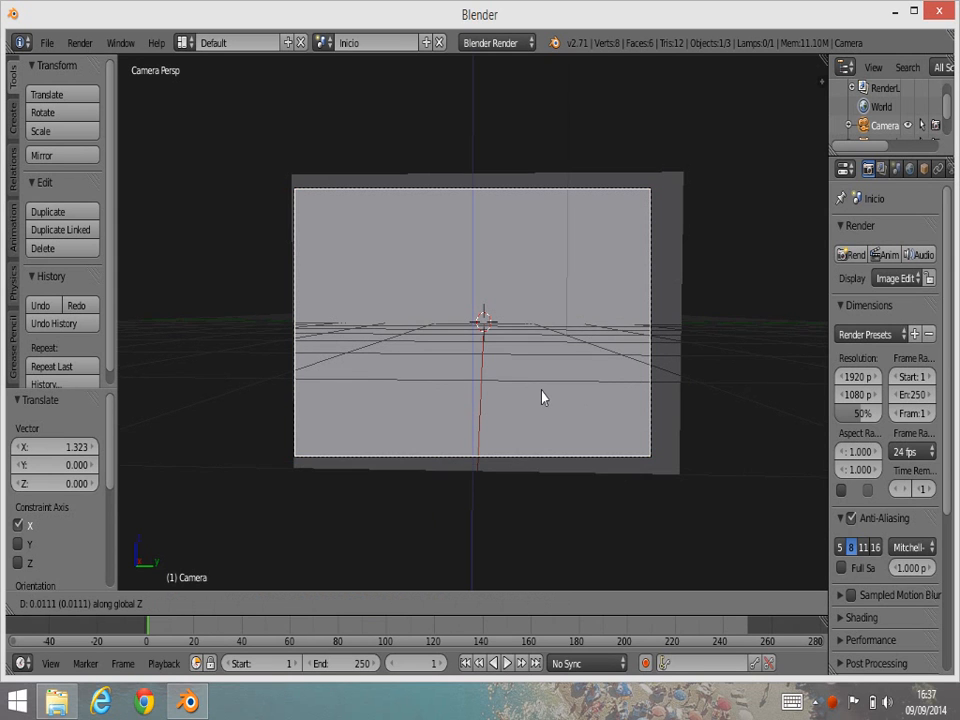
left_click(552, 392)
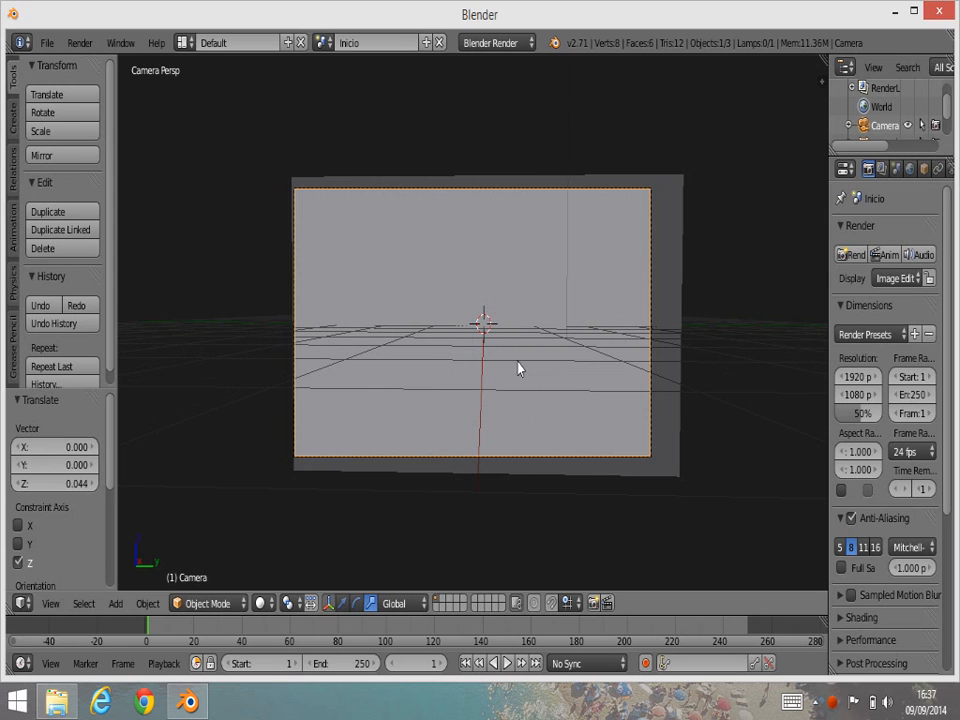
key("g")
key("y")
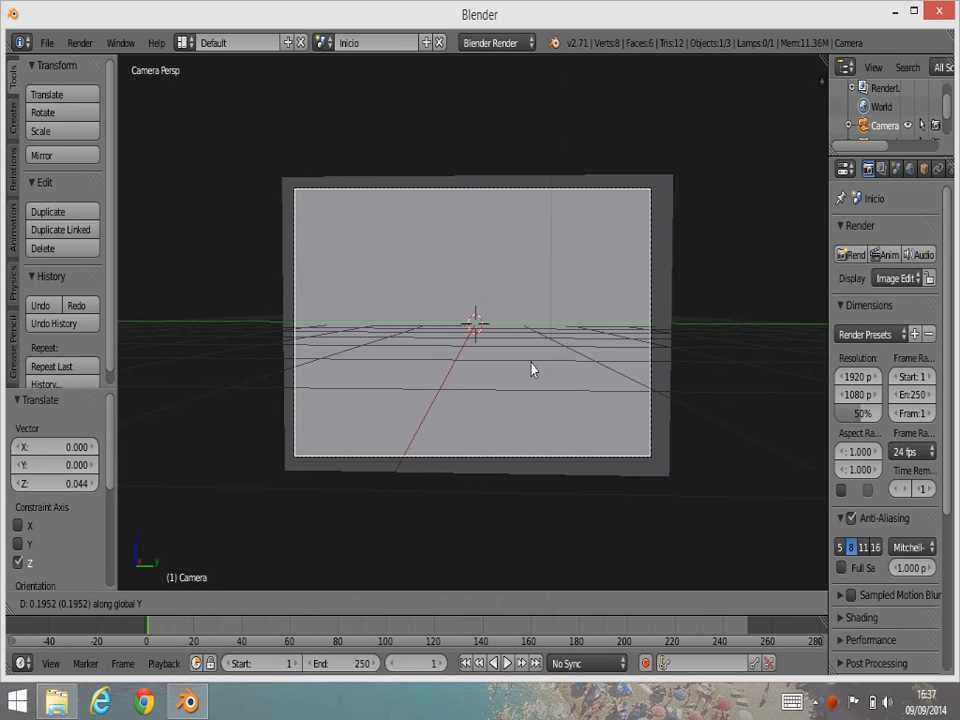
left_click(585, 373)
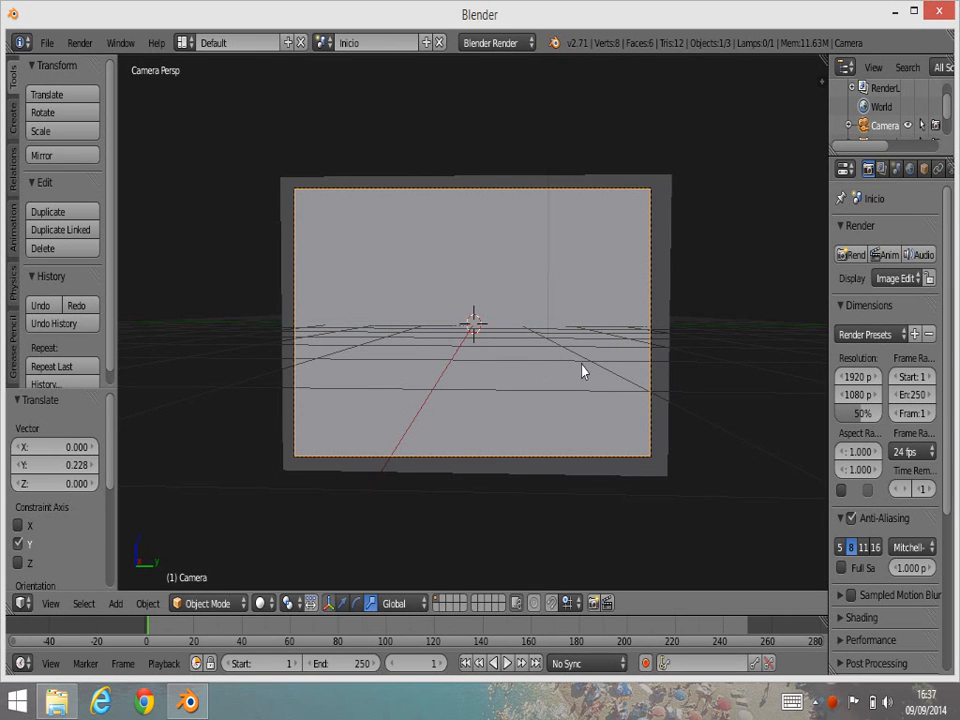
- Deselect all objects and hide the tool shelf of the 3D view
key("a")
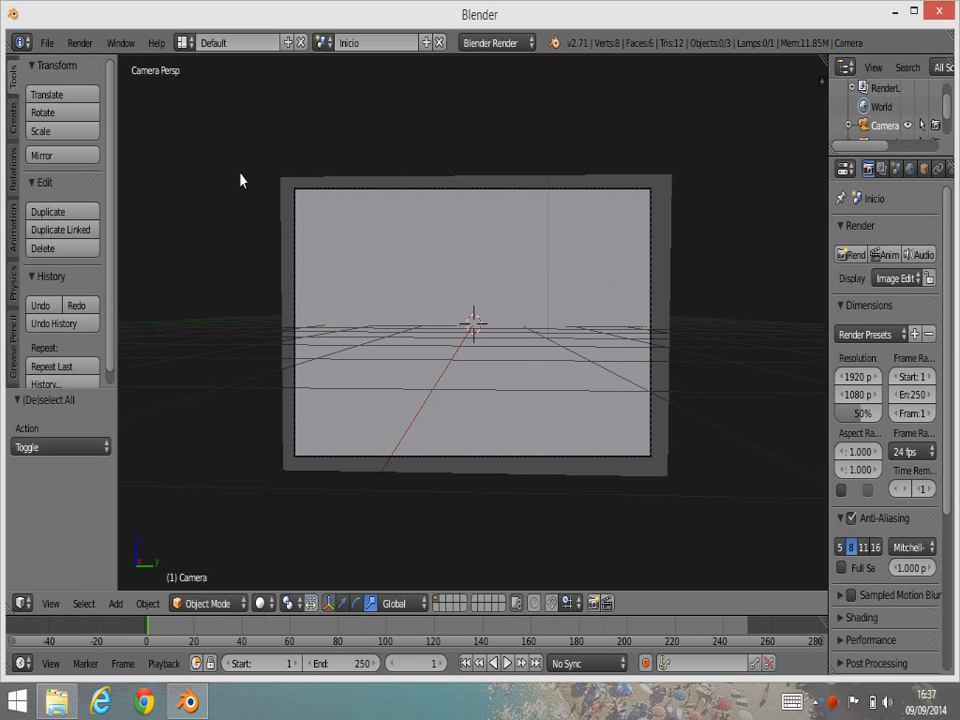
key("t")
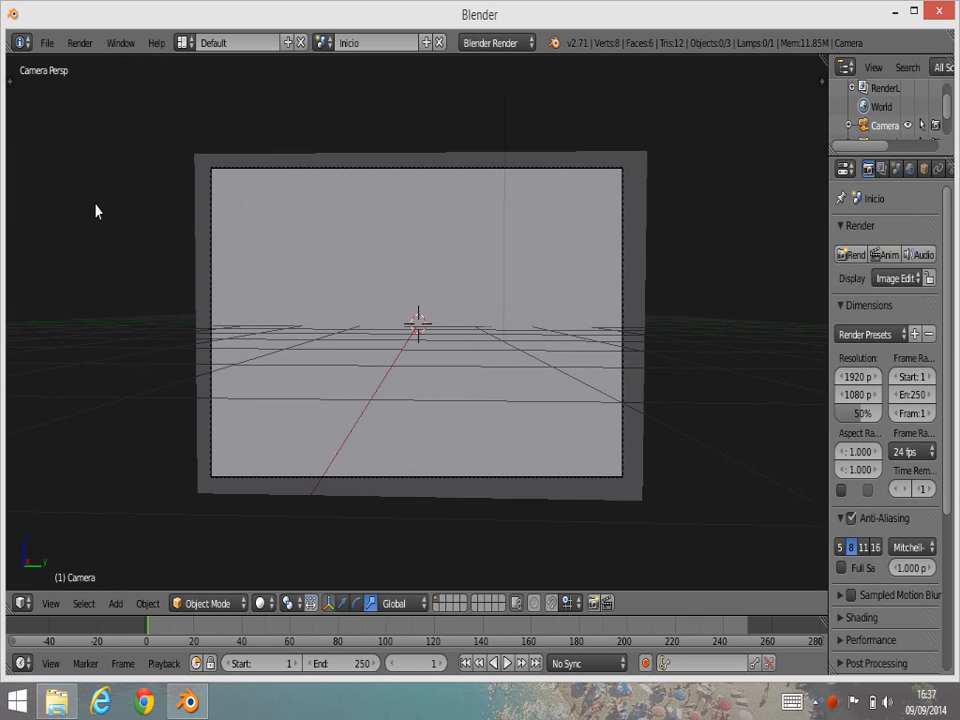
- Split the 3D view into two side-by-side areas and change the right one to the UV/Image Editor
left_click_drag(824, 60, 431, 80)
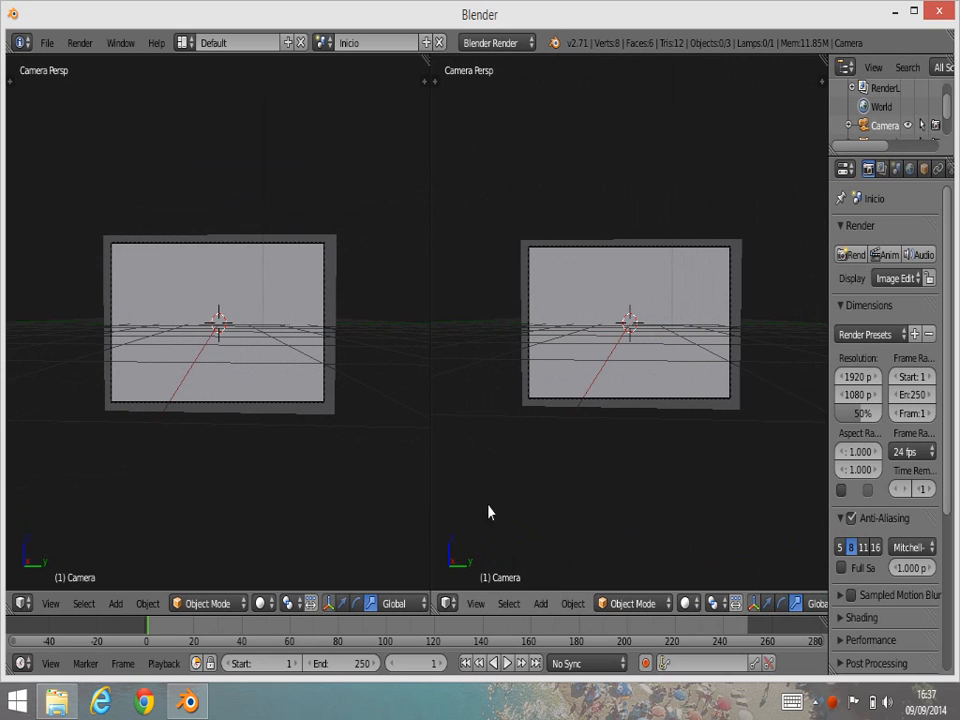
left_click(450, 605)
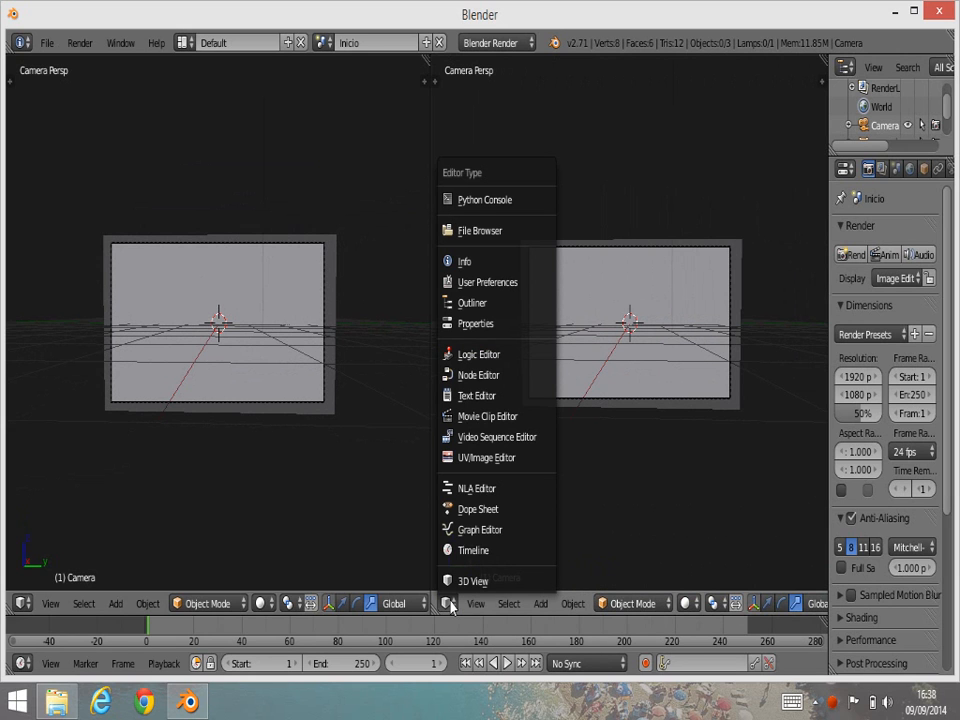
left_click(490, 460)
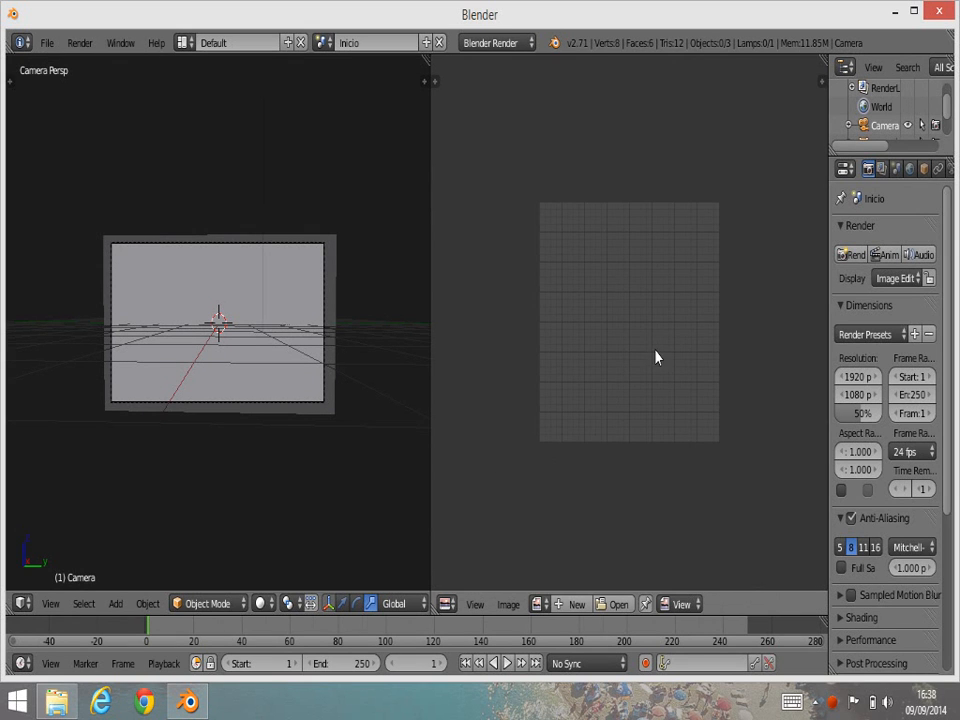
- Open the image file browser from the UV/Image Editor, and switch to the File Explorer window showing the textura folder
left_click(509, 605)
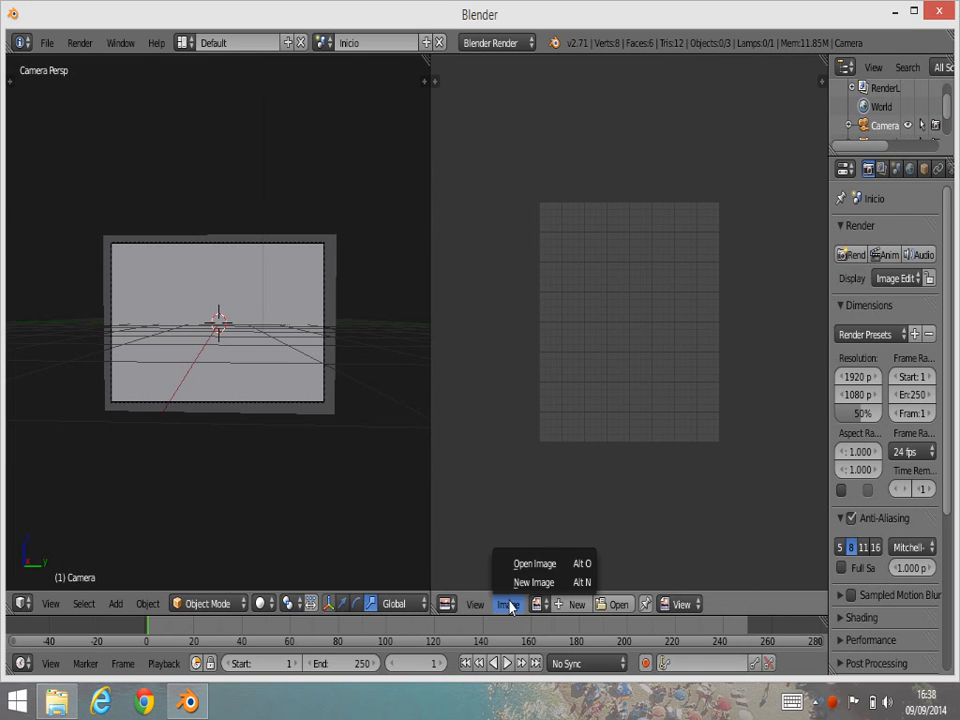
left_click(614, 606)
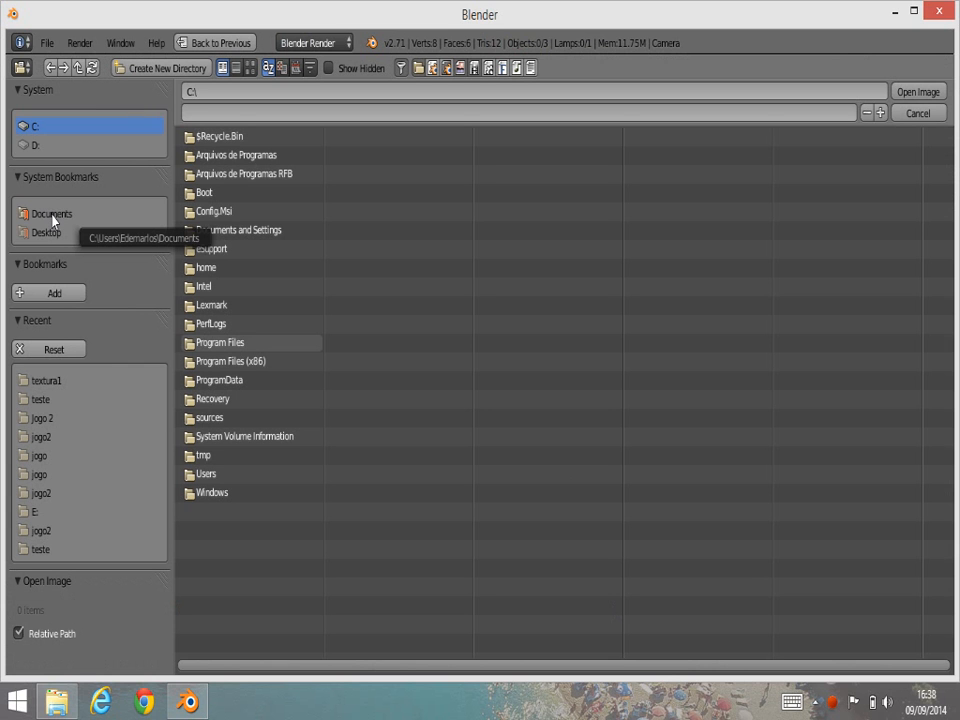
left_click(57, 703)
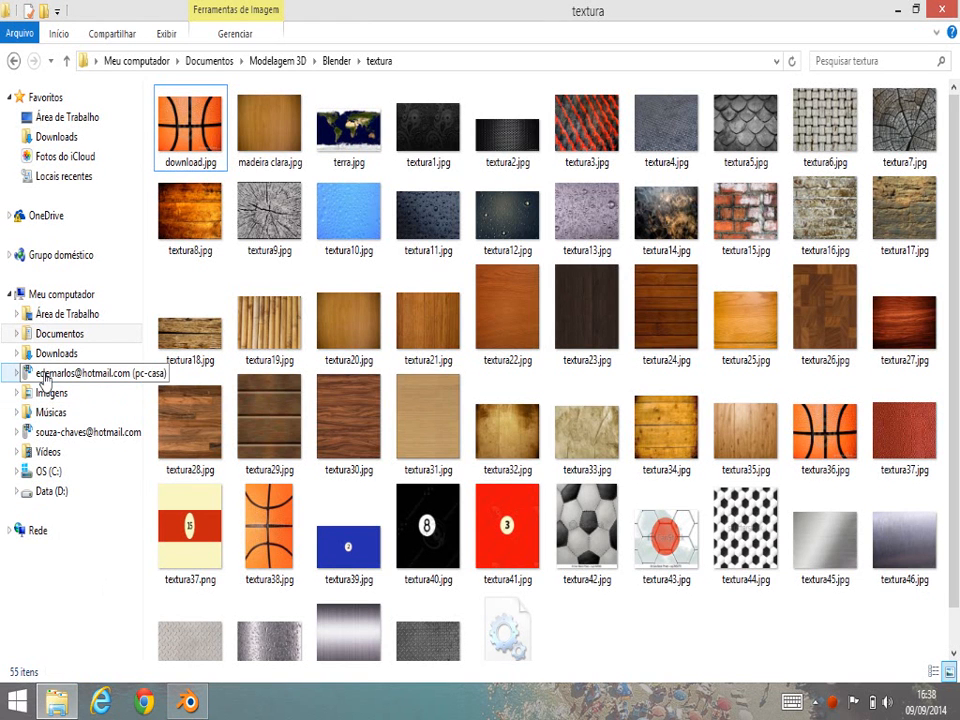
- Create a new folder named GAme inside Documents > Modelagem 3D, using a second File Explorer window
key("super+e")
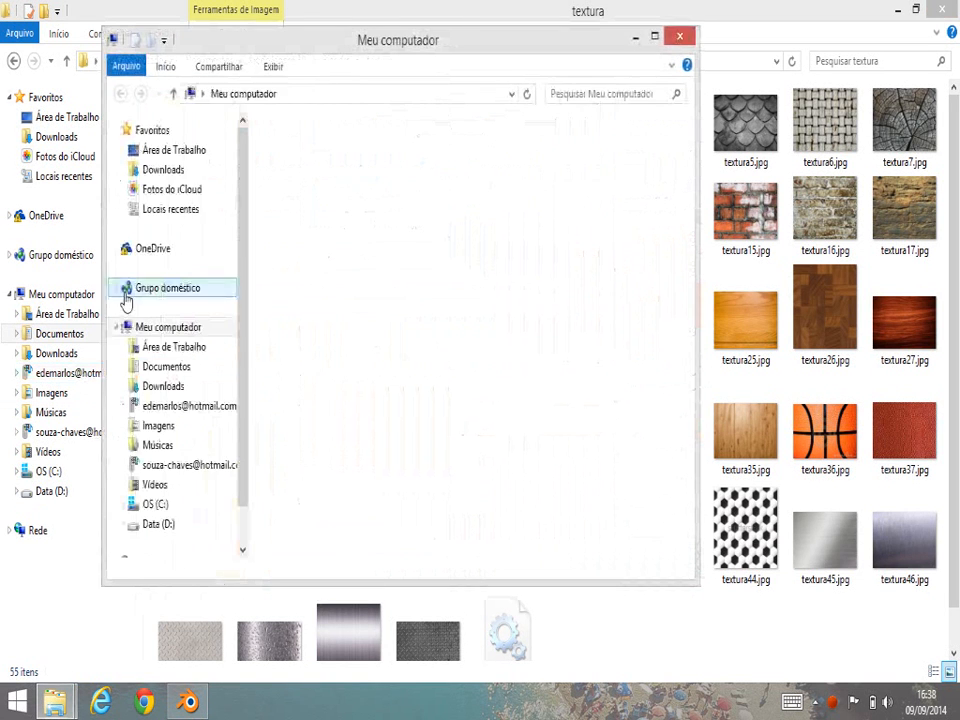
left_click(176, 367)
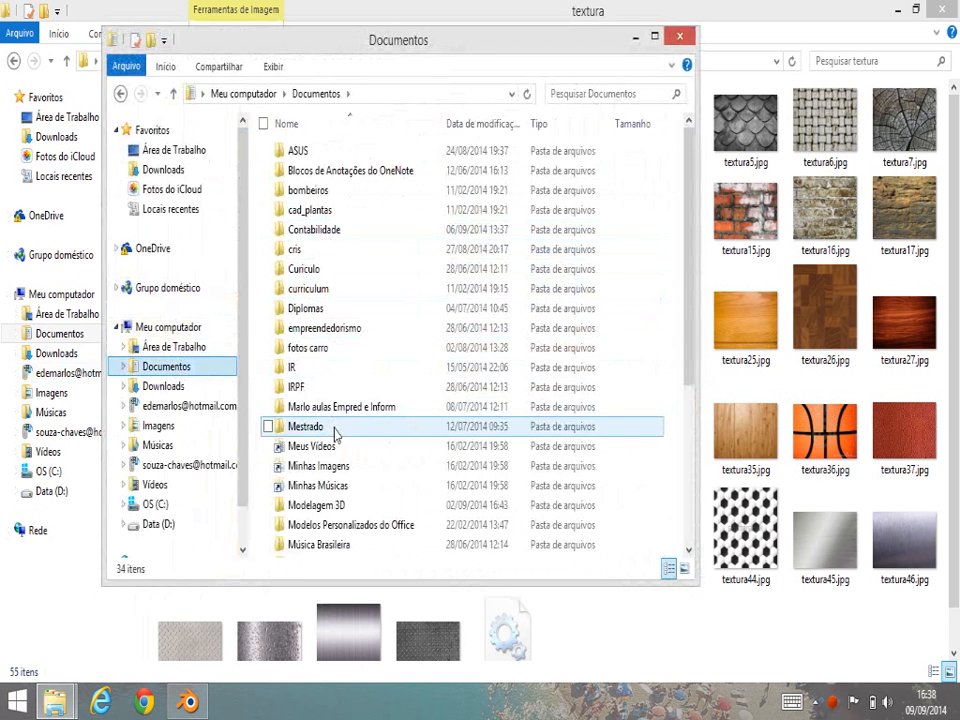
double_click(330, 506)
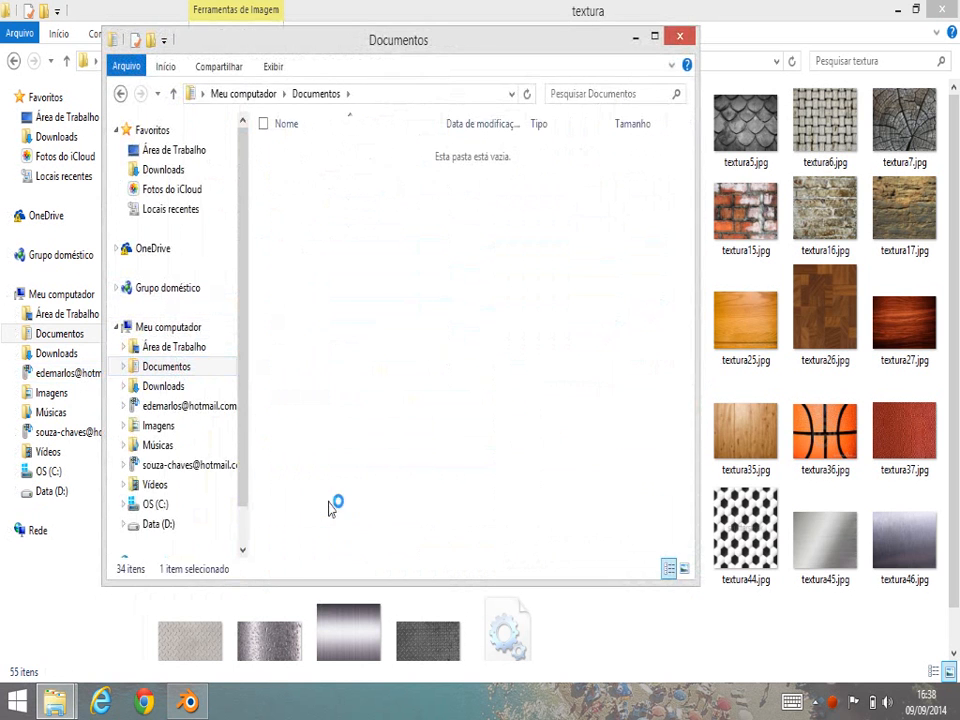
right_click(258, 244)
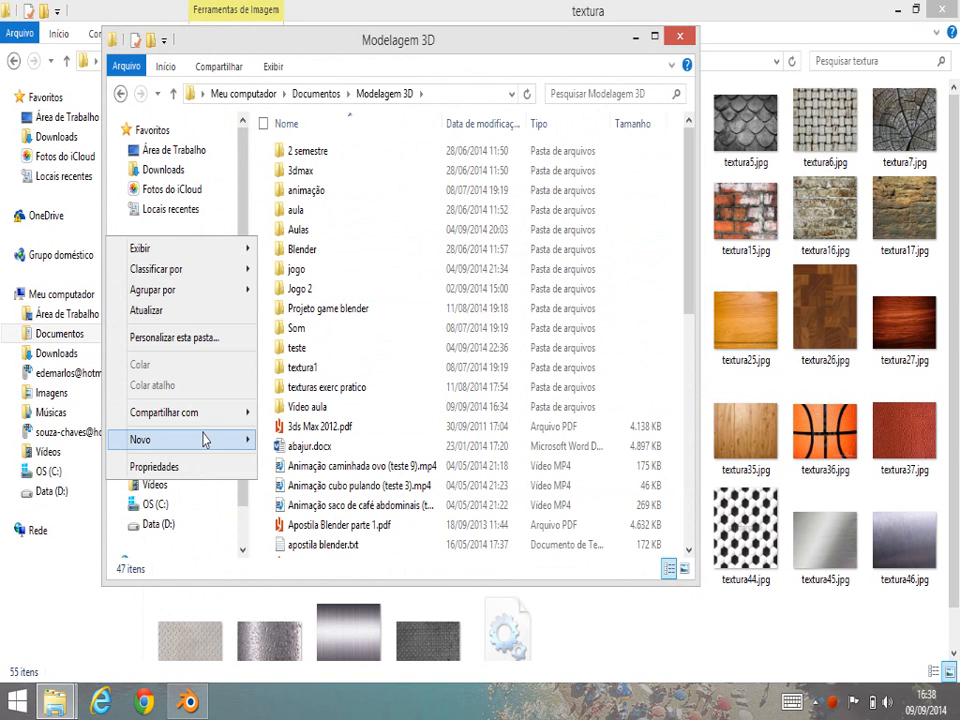
mouse_move(203, 440)
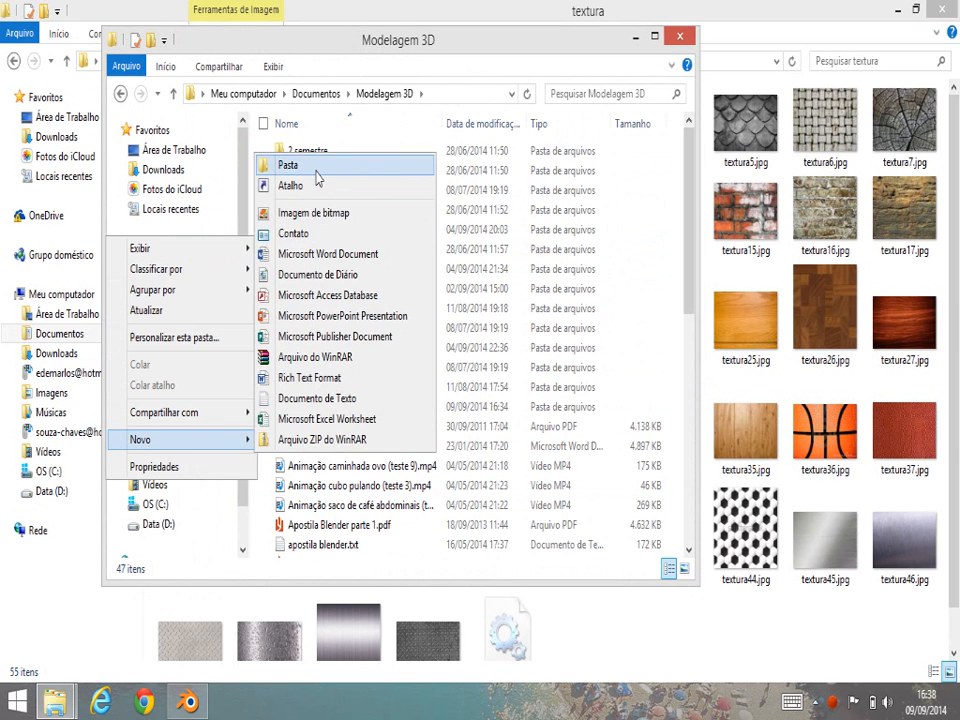
left_click(316, 168)
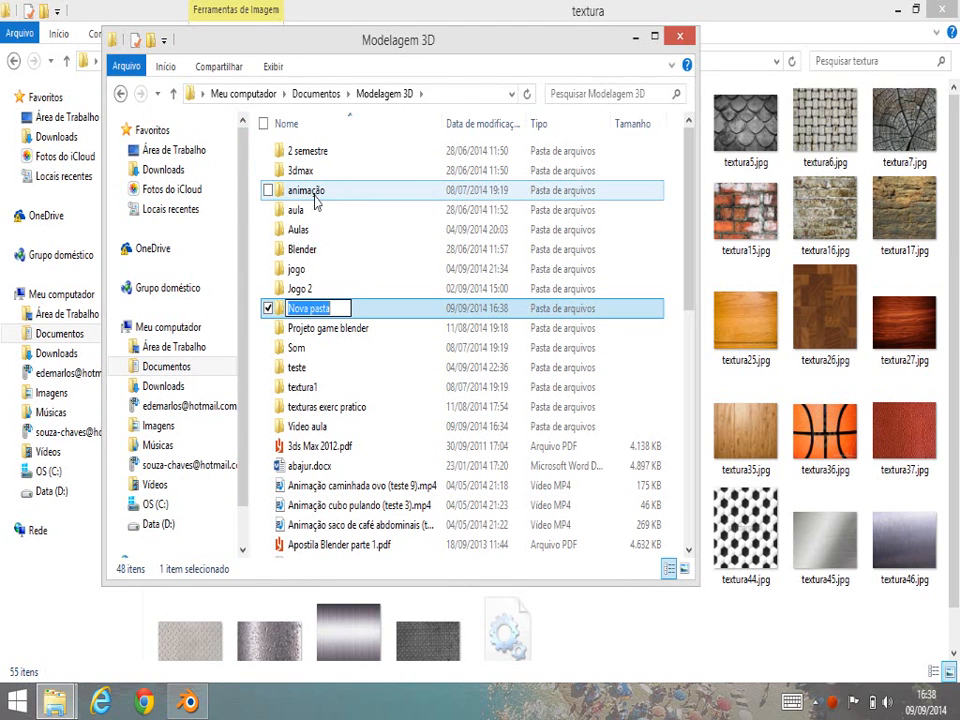
type("GAme")
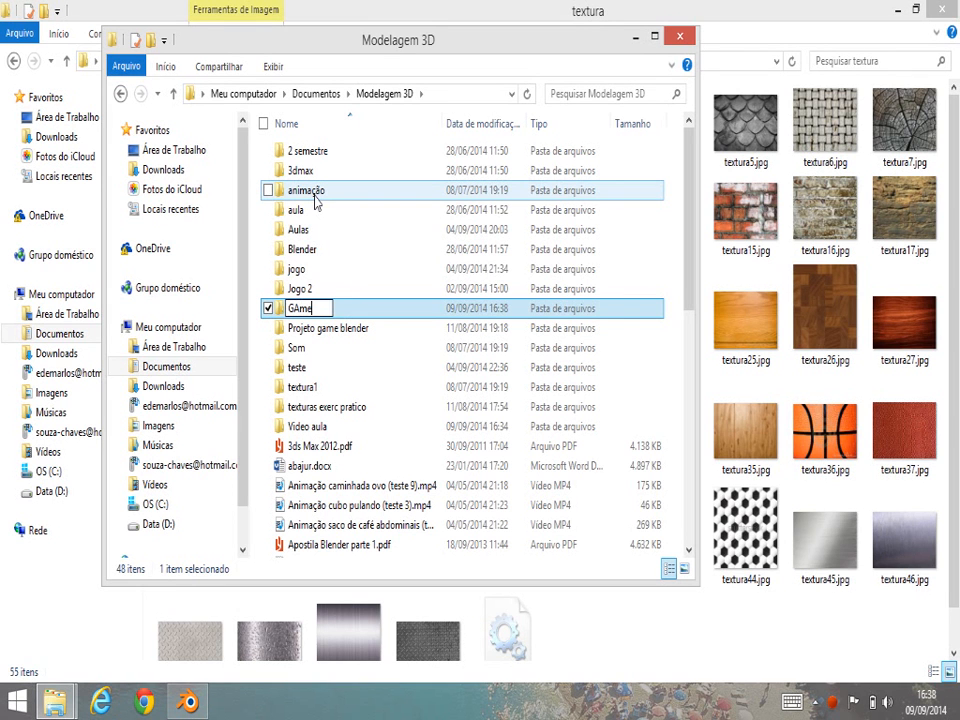
key("Return")
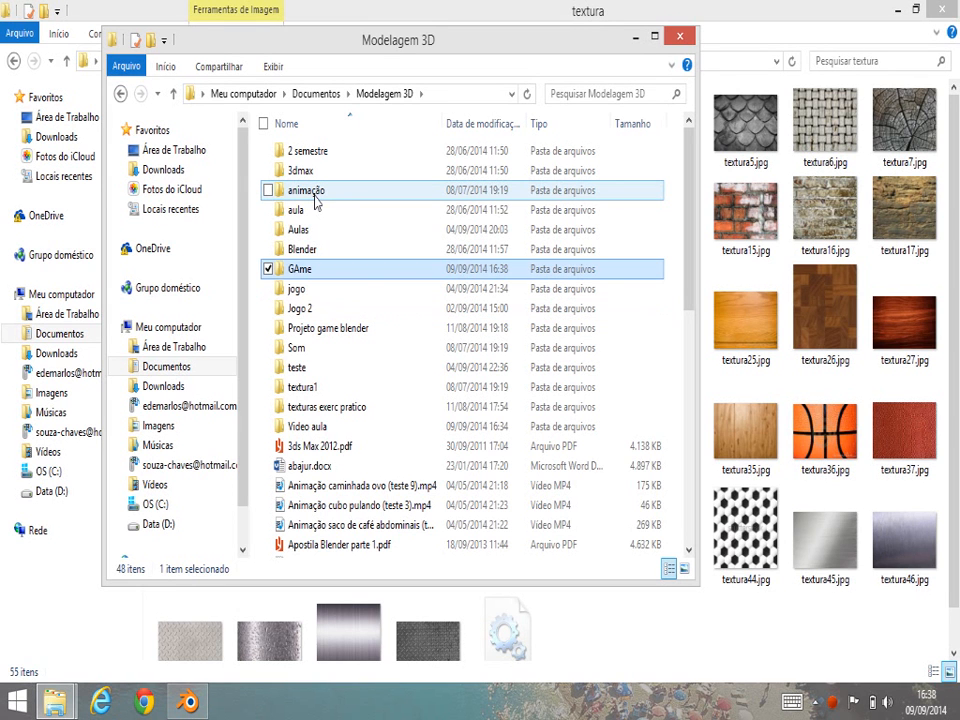
- Copy download.jpg, terra.jpg and textura6.jpg from the textura folder into the new GAme folder
left_click(724, 14)
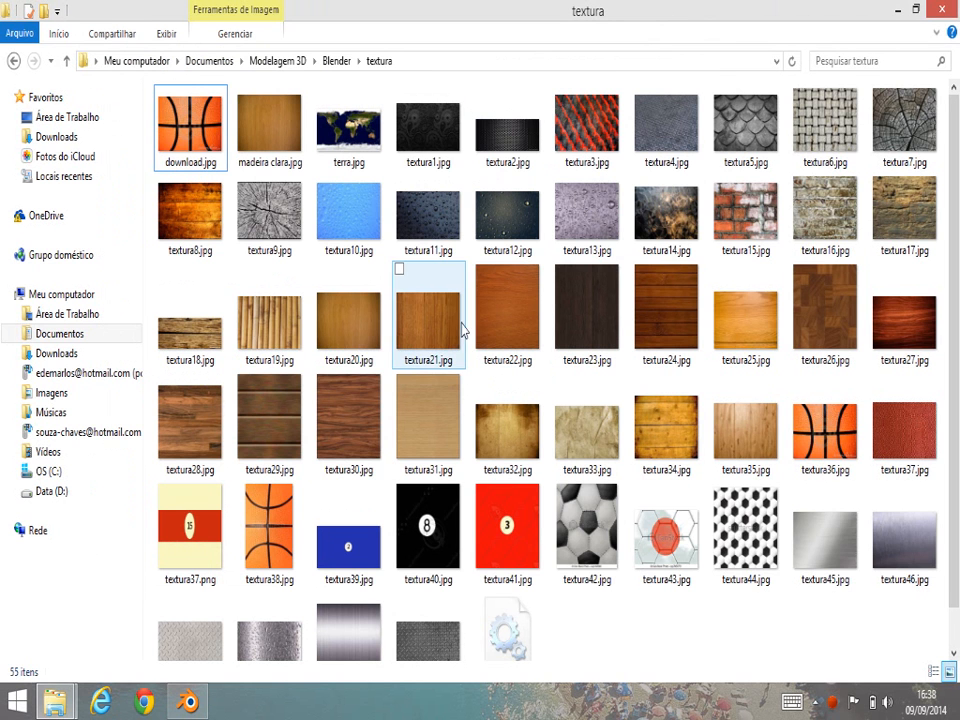
left_click(207, 160)
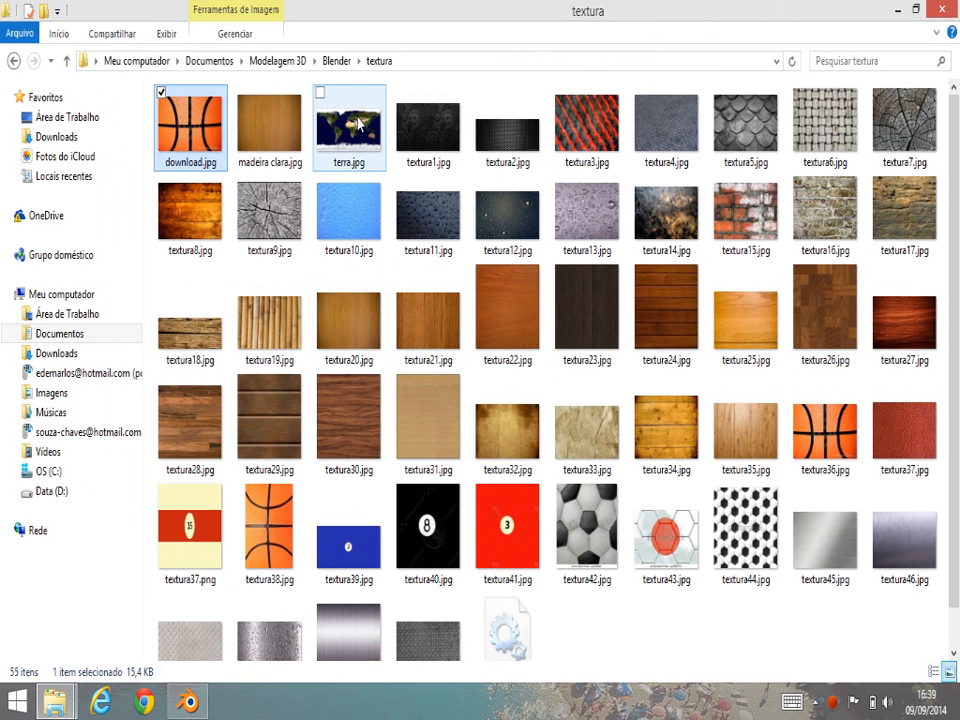
left_click(320, 92)
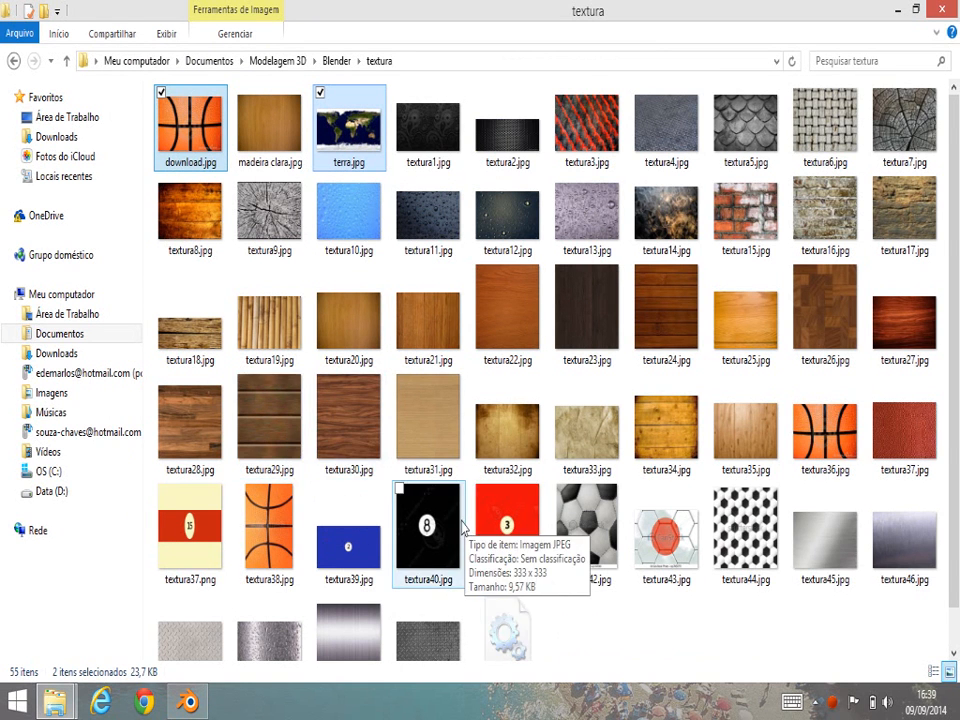
left_click(837, 122, "ctrl")
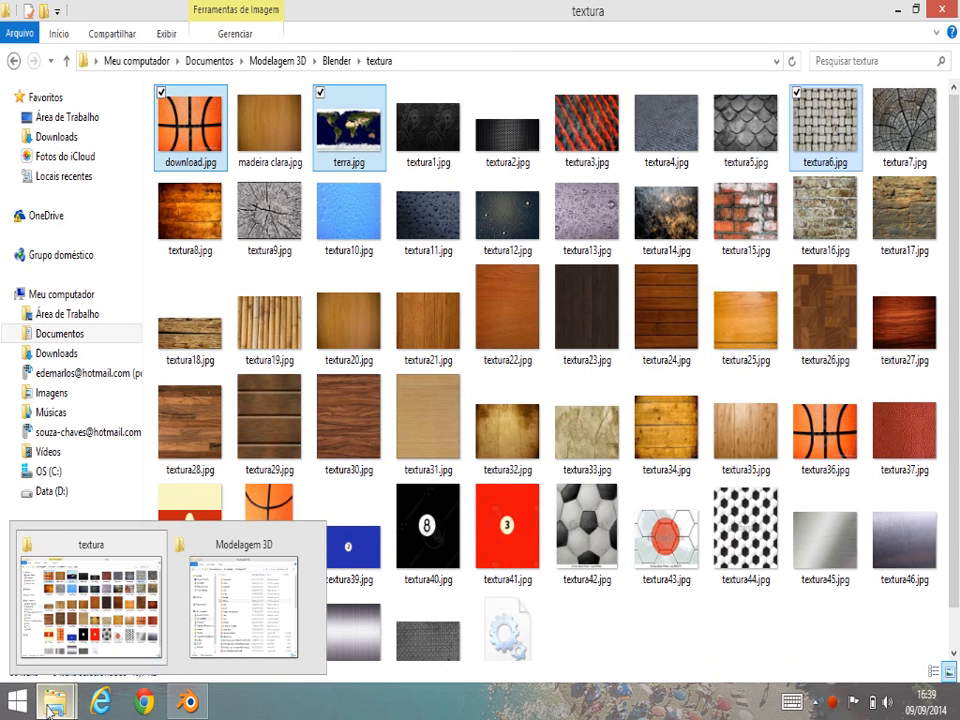
mouse_move(55, 702)
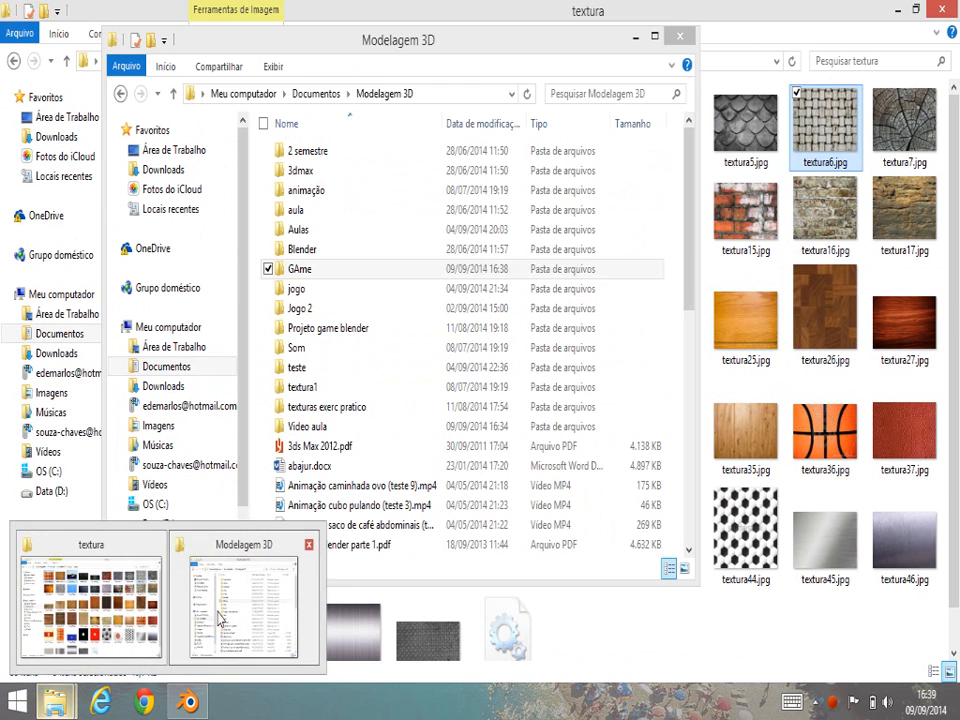
left_click(220, 622)
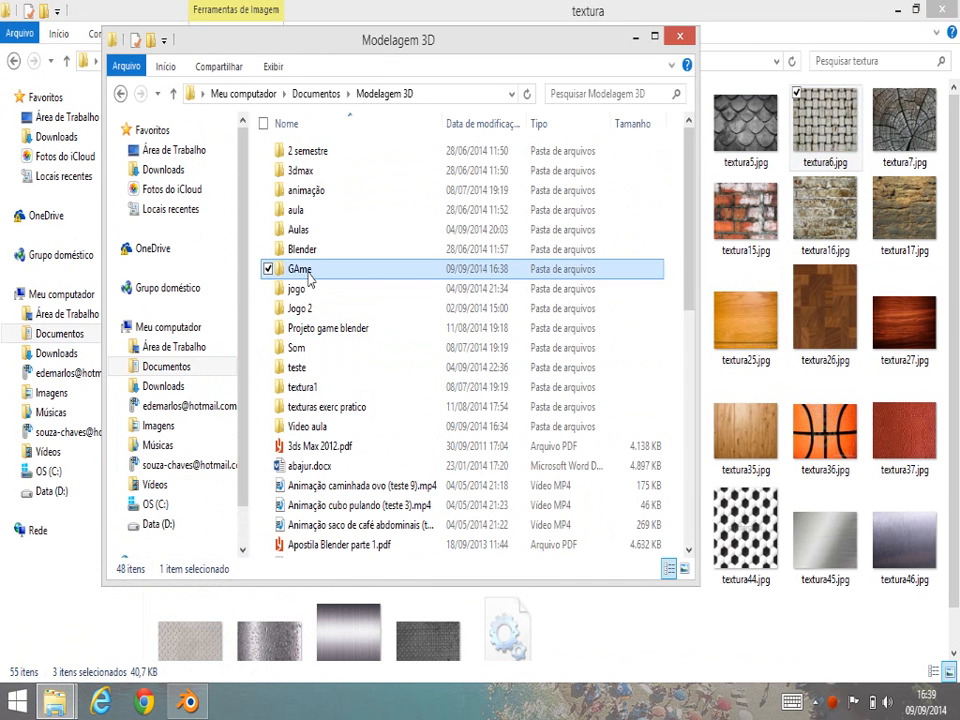
double_click(300, 270)
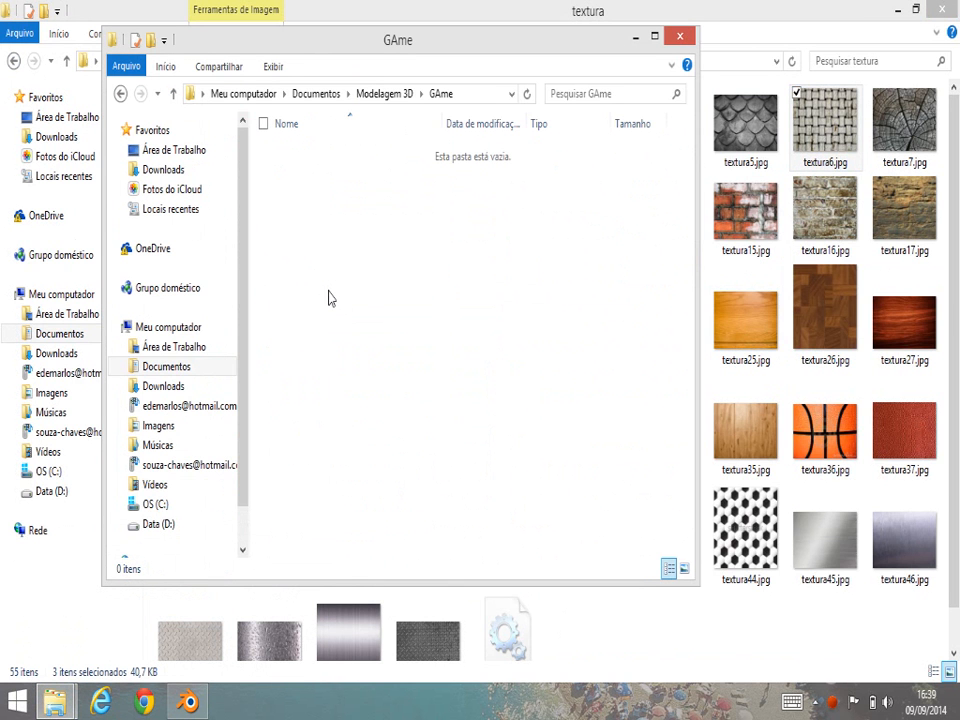
key("ctrl+v")
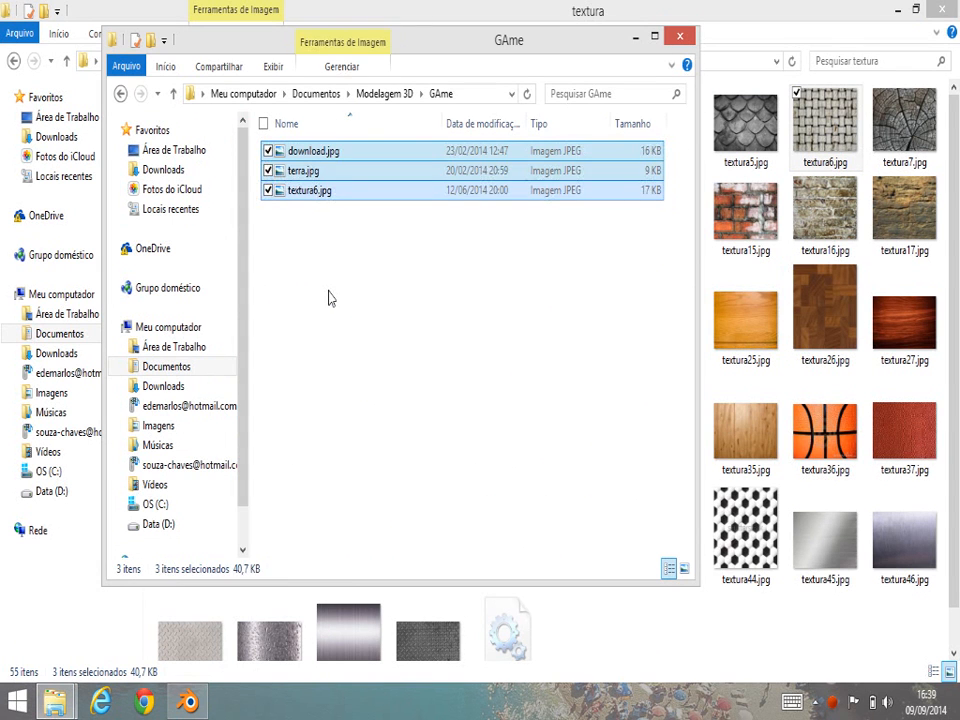
left_click(330, 298)
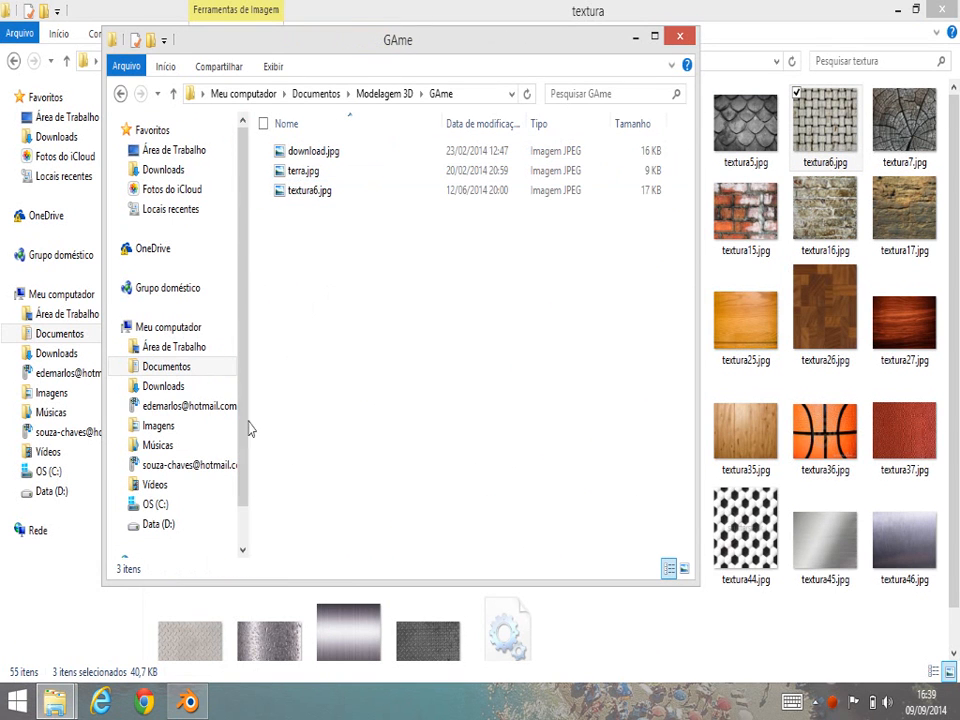
- Switch back to Blender and open terra.jpg from Documents > Modelagem 3D > GAme, showing the files as thumbnails
left_click(188, 703)
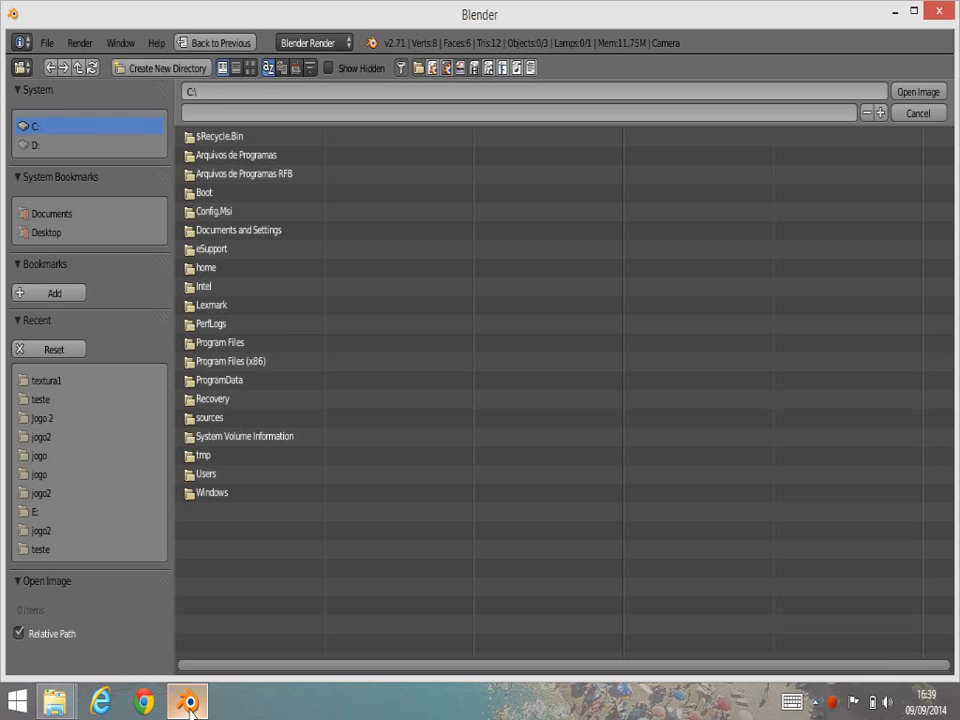
left_click(52, 216)
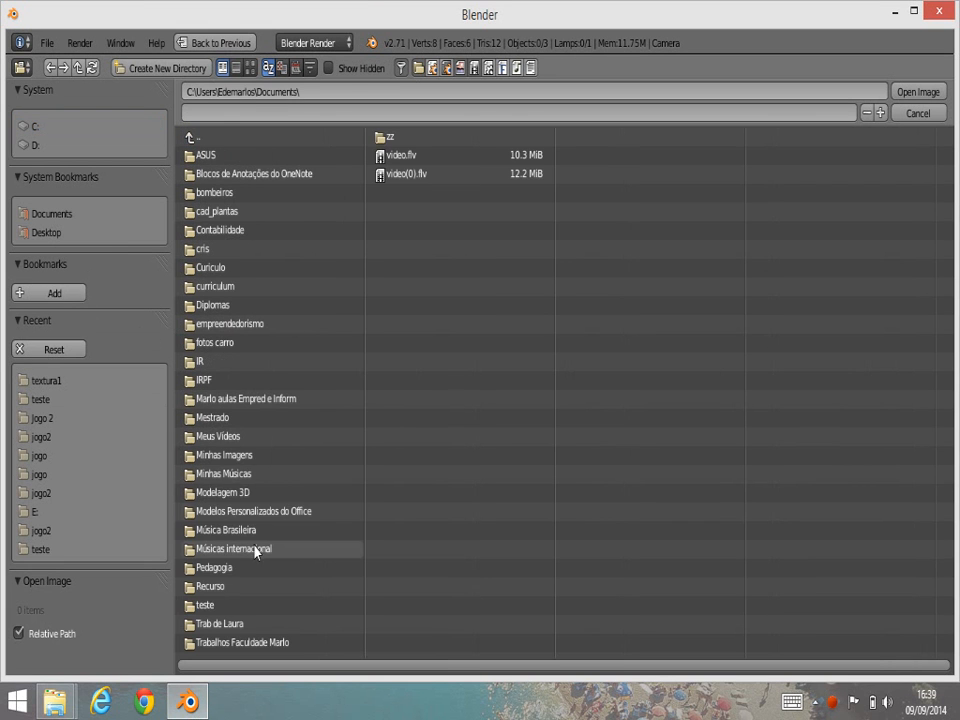
left_click(240, 493)
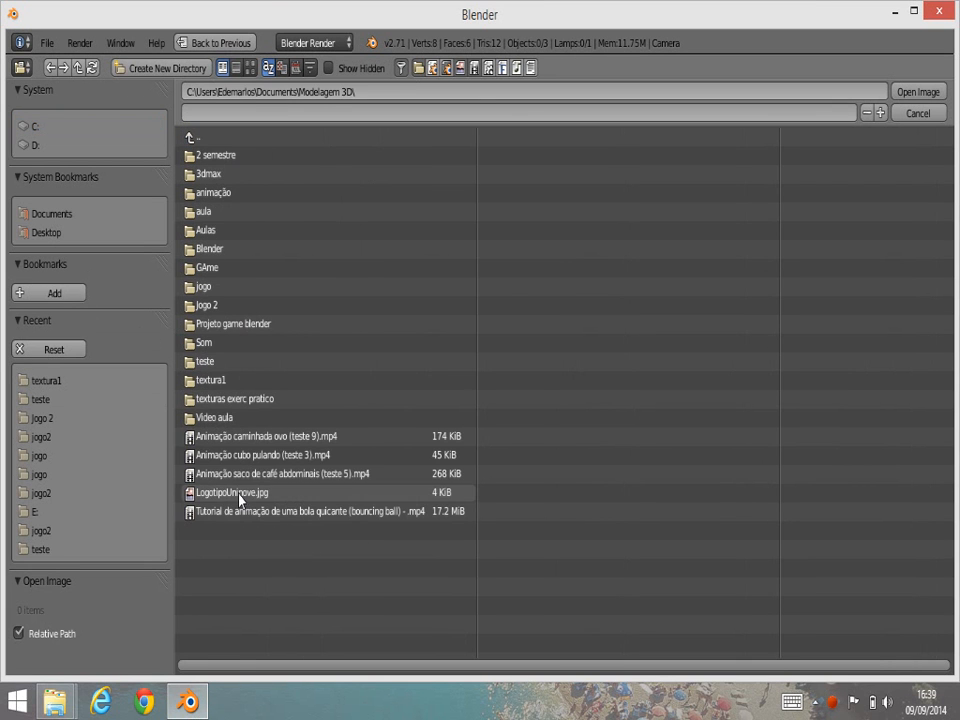
left_click(212, 268)
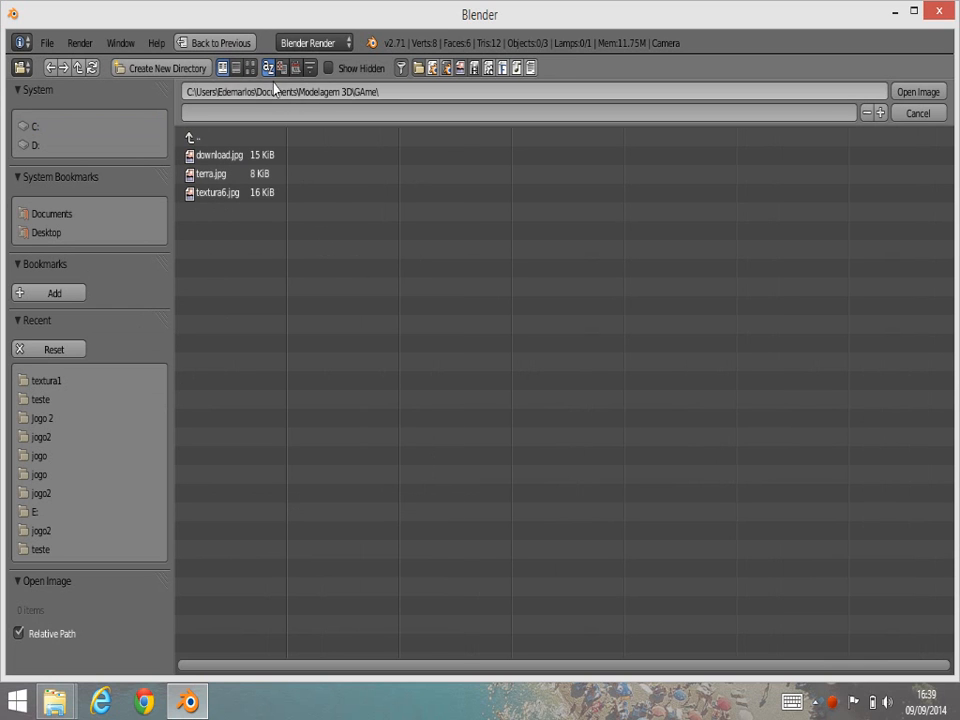
left_click(250, 68)
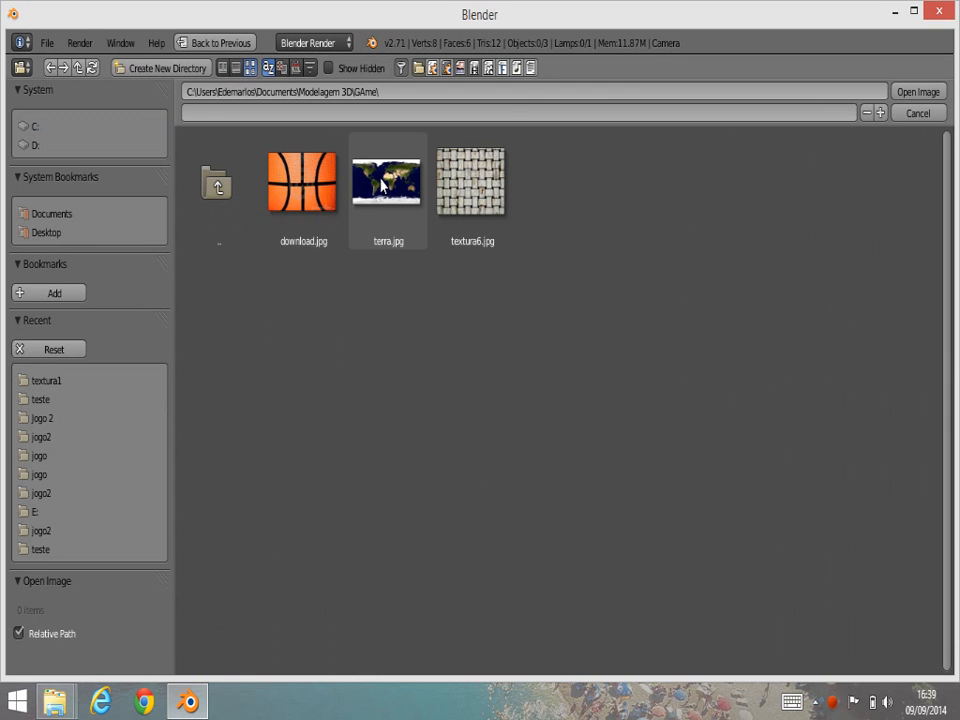
left_click(383, 185)
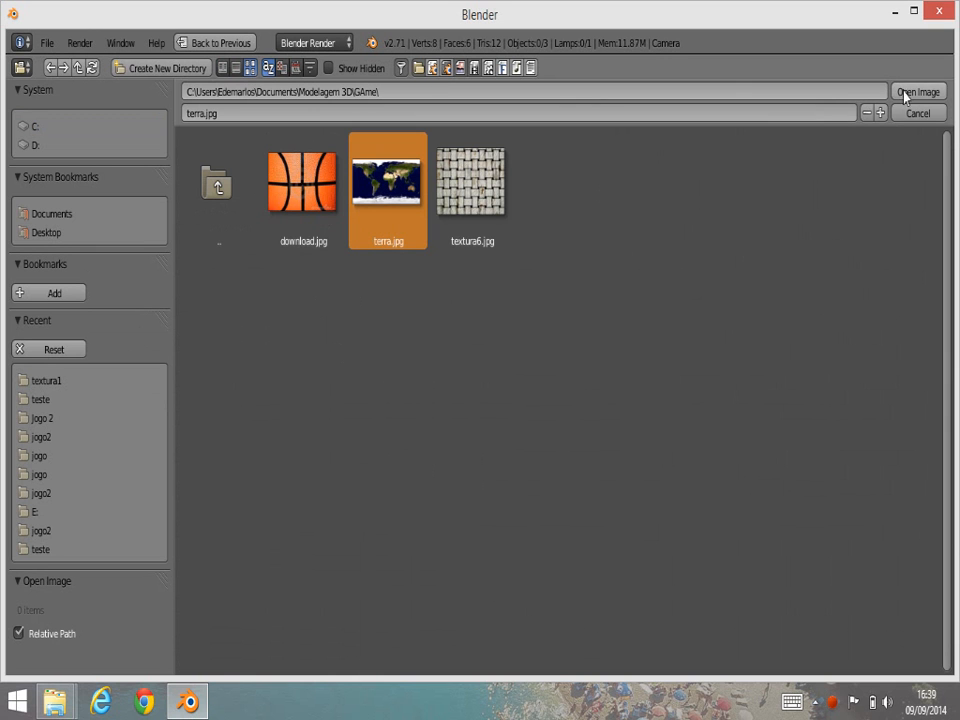
left_click(915, 93)
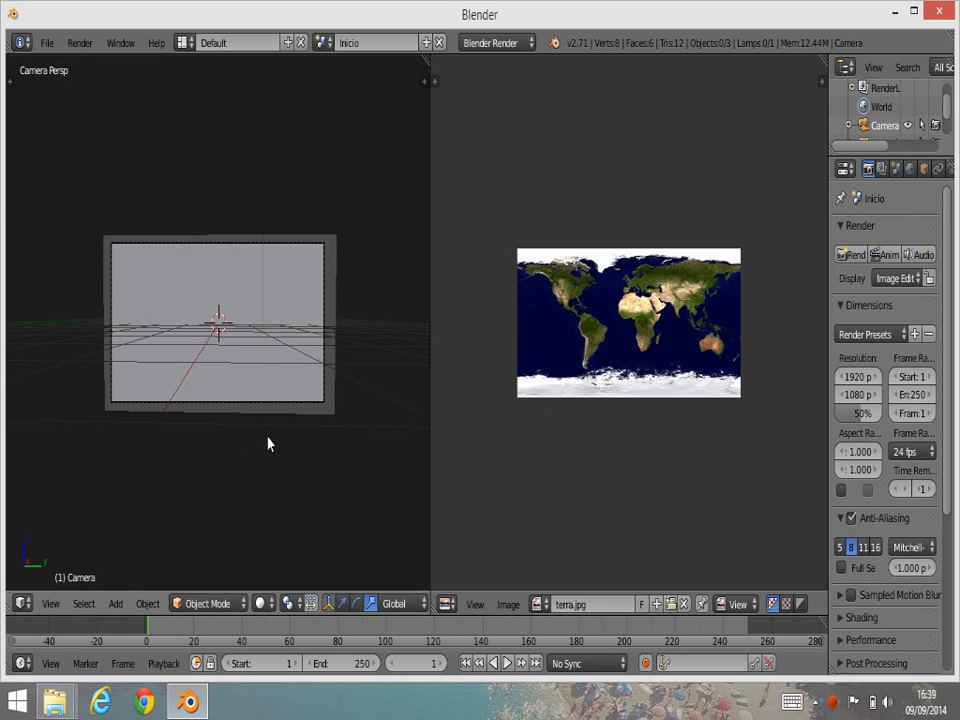
- Select only the block in the 3D view and enter Edit Mode with all its faces selected
key("a")
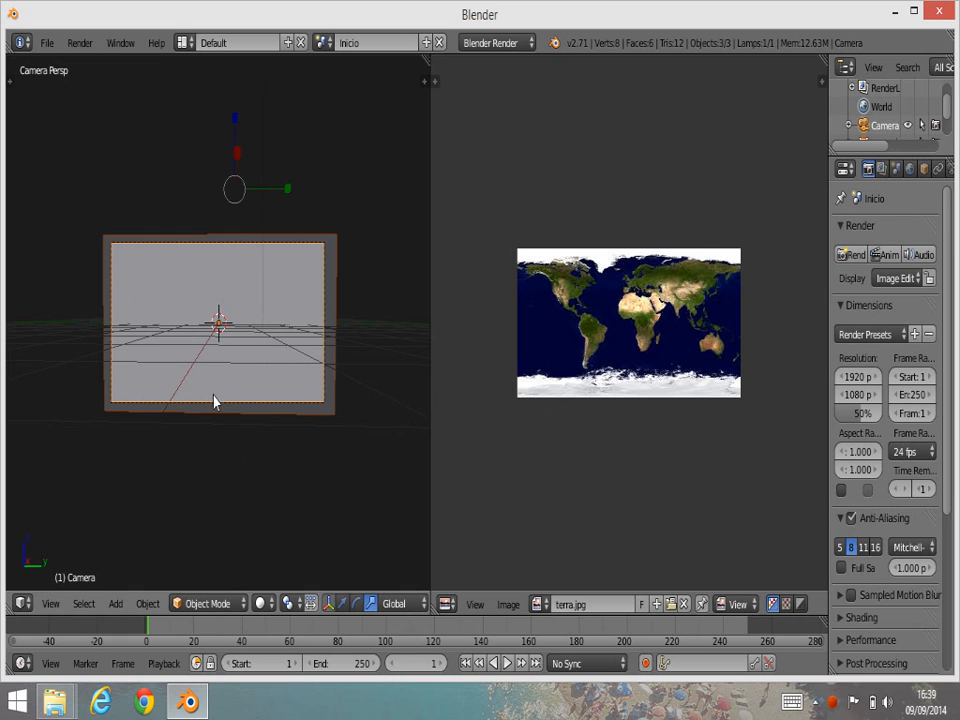
right_click(332, 378)
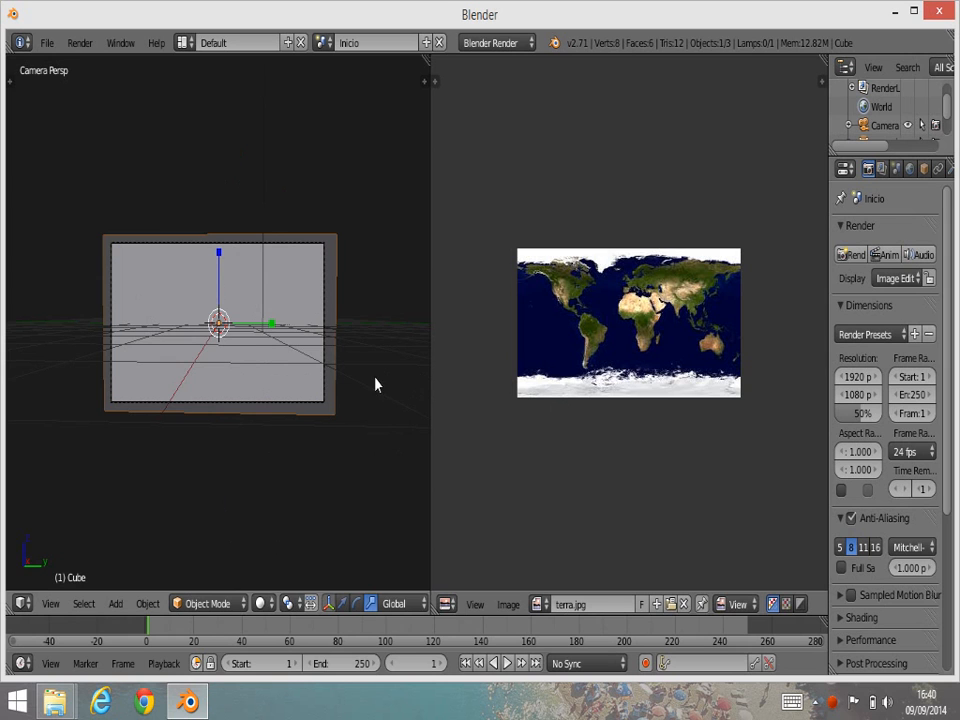
key("Tab")
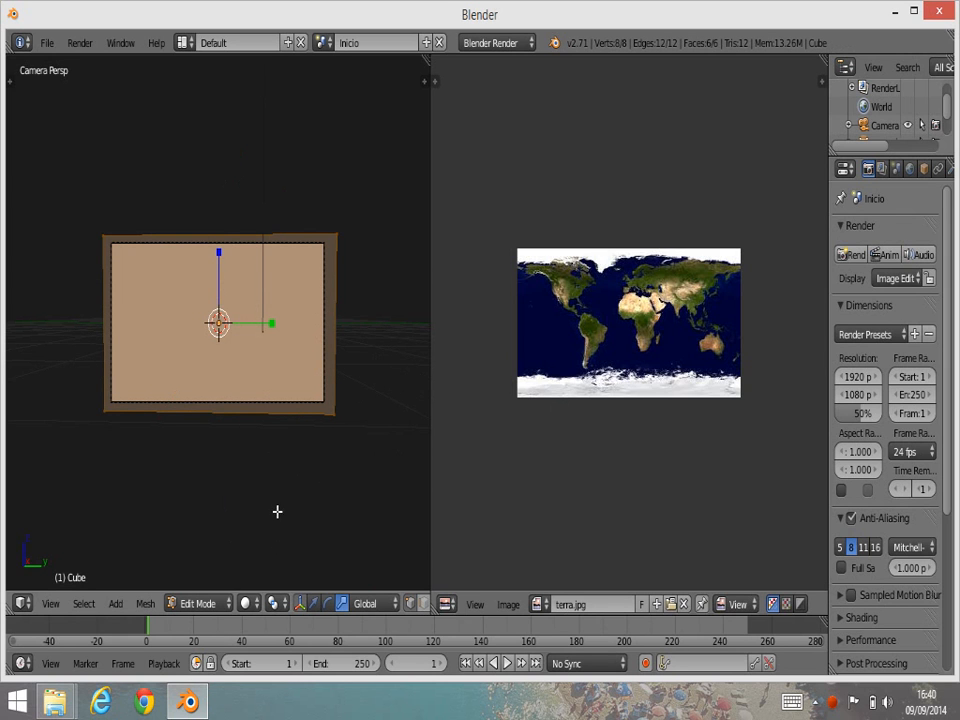
- Set the viewport shading to Texture and unwrap the block's faces with Project From View
left_click(256, 612)
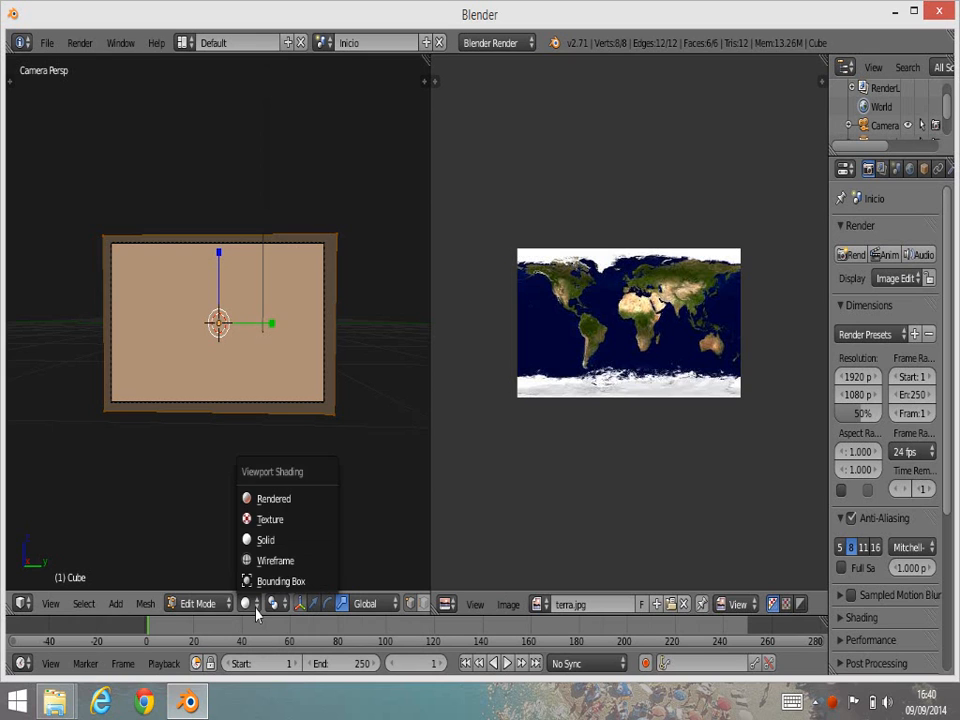
left_click(280, 521)
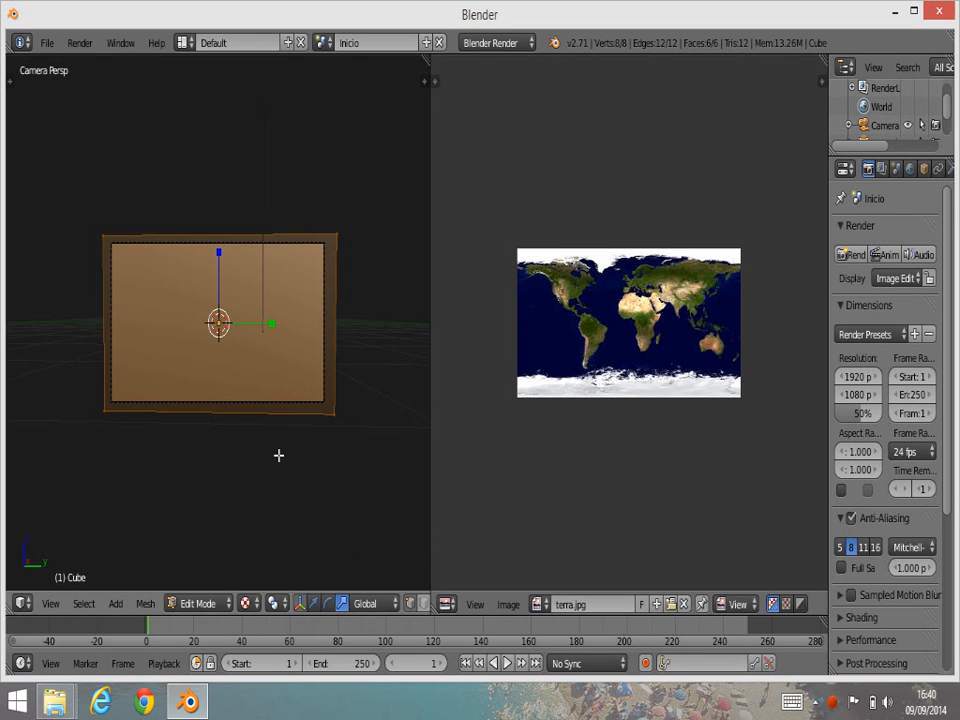
key("u")
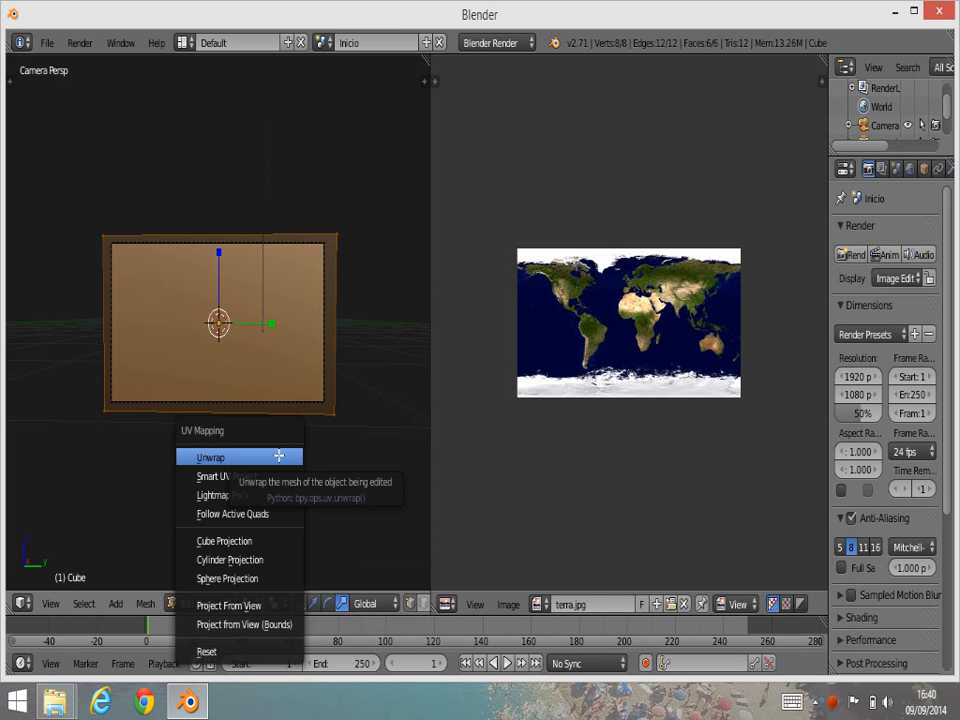
left_click(243, 605)
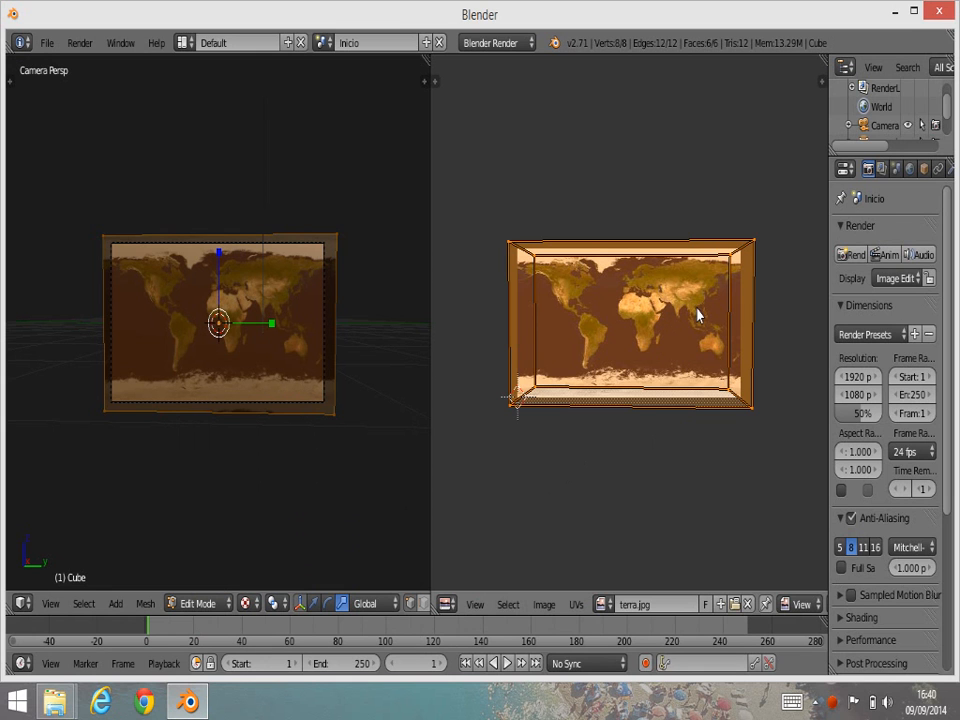
- Scale the block's UV layout down to fit inside the terra.jpg image, and join the image editor area into the 3D view
key("s")
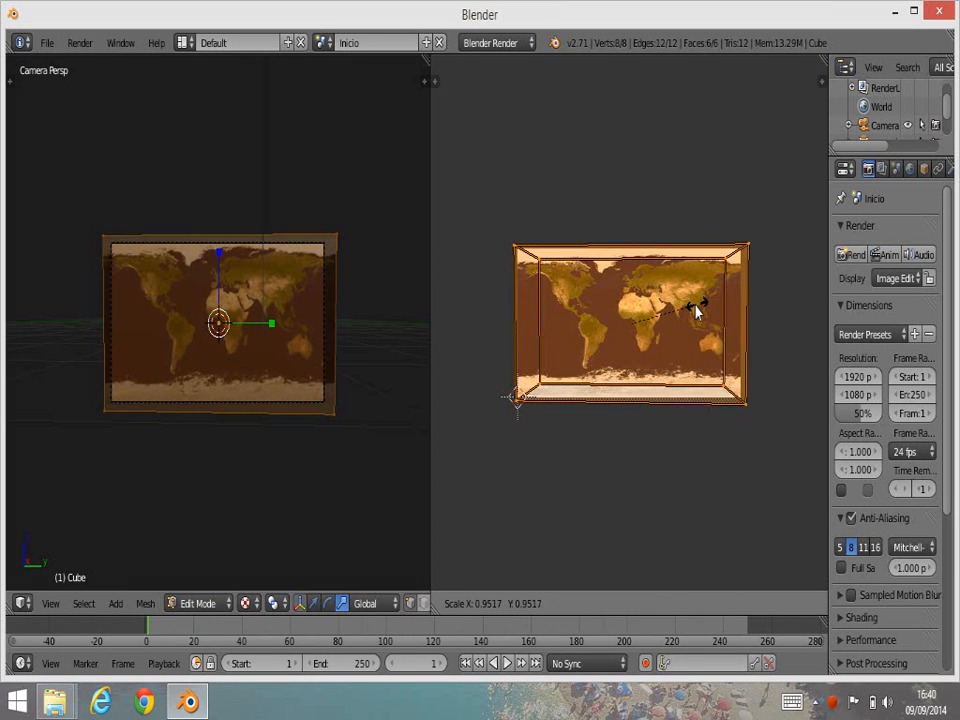
left_click(693, 312)
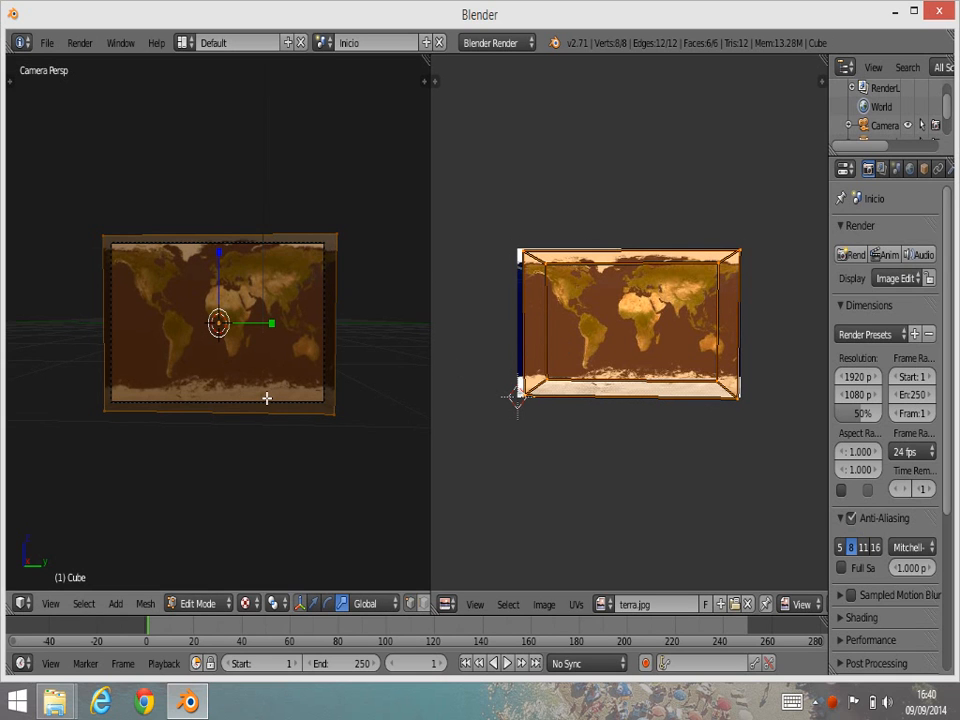
right_click(431, 201)
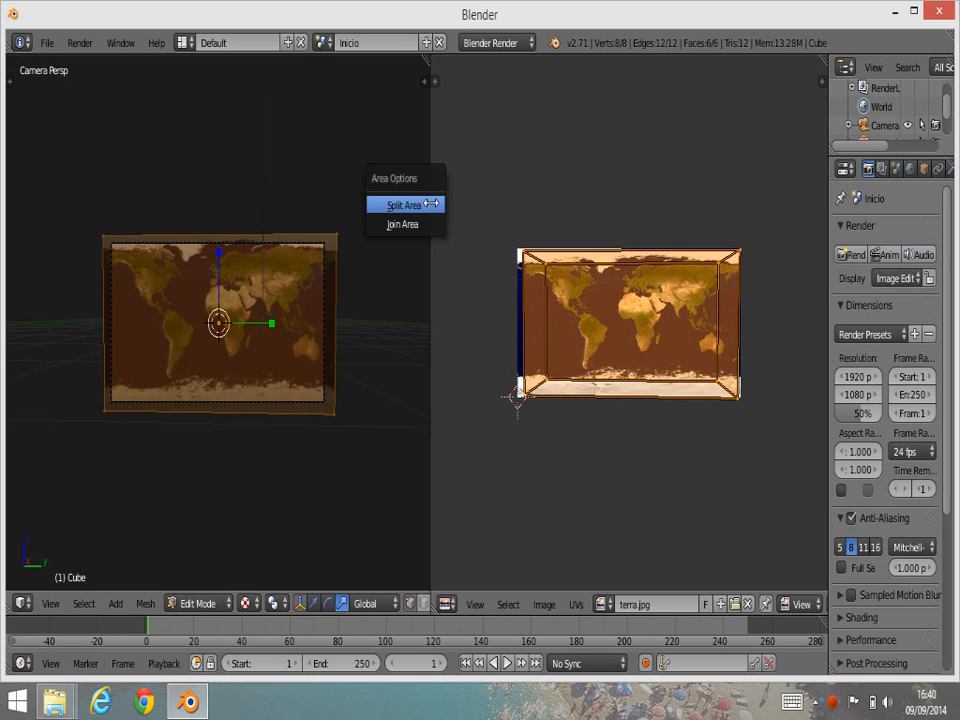
left_click(423, 224)
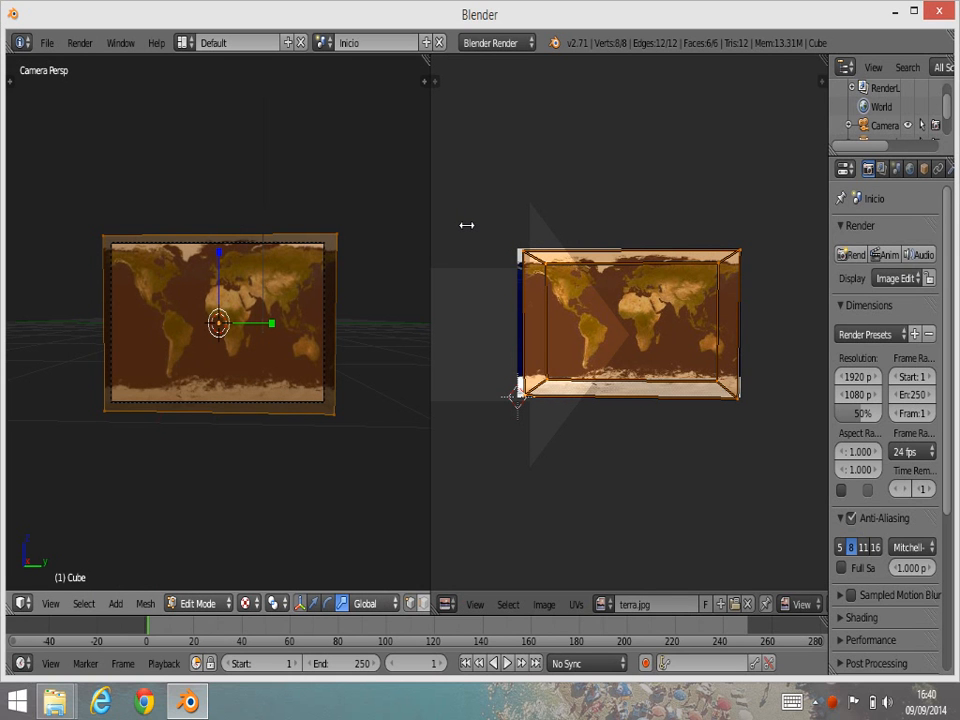
left_click(466, 225)
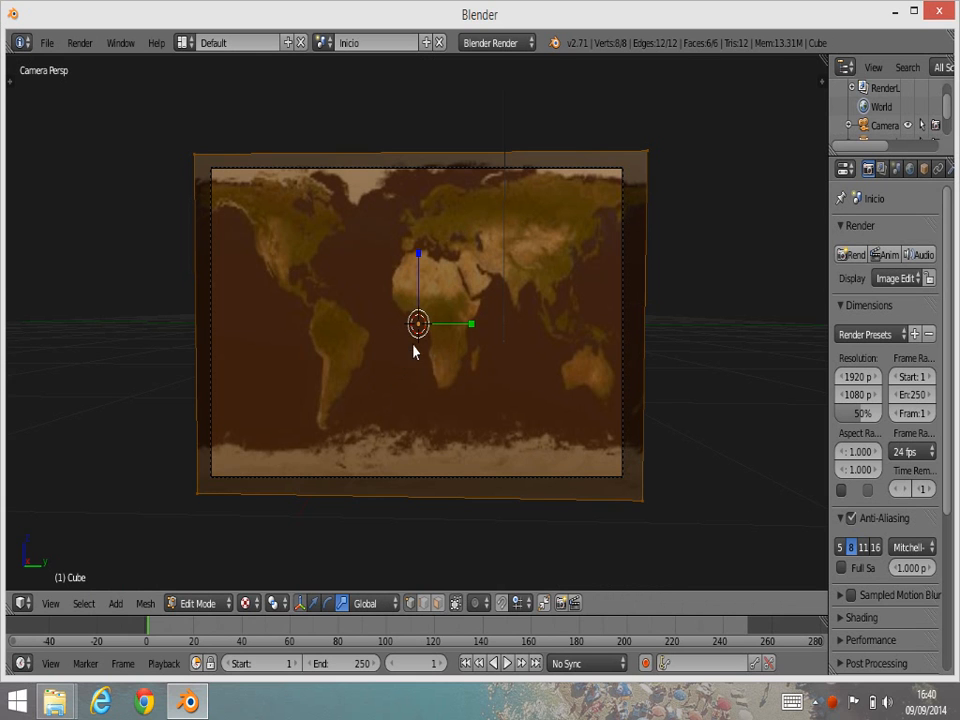
- Return the block to Object Mode, preview the scene through the camera, and set the engine to Blender Game
key("Tab")
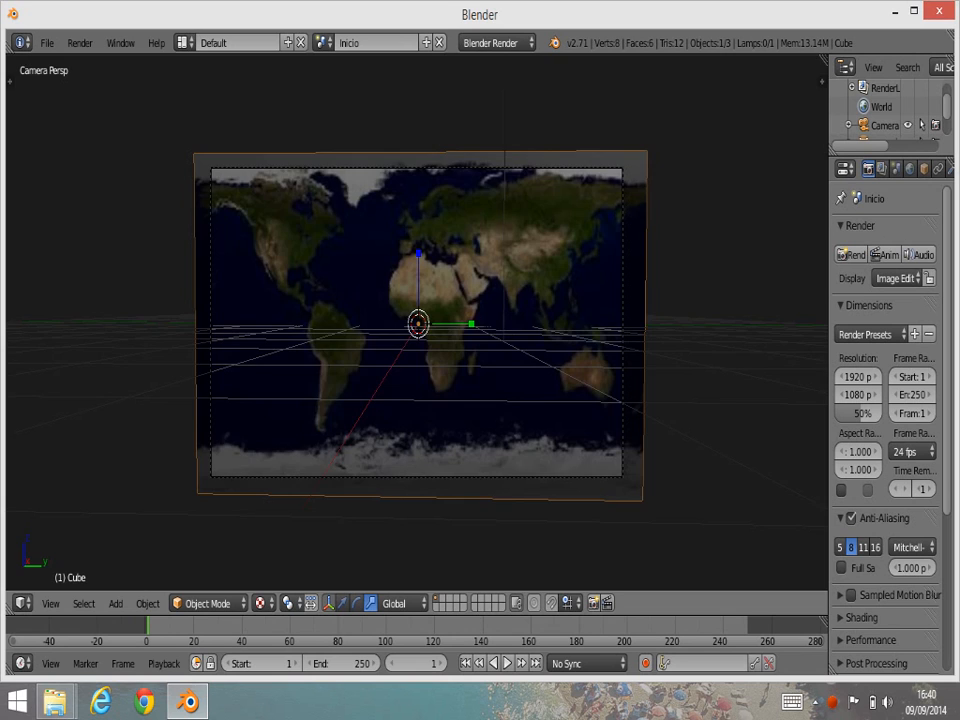
left_click(853, 254)
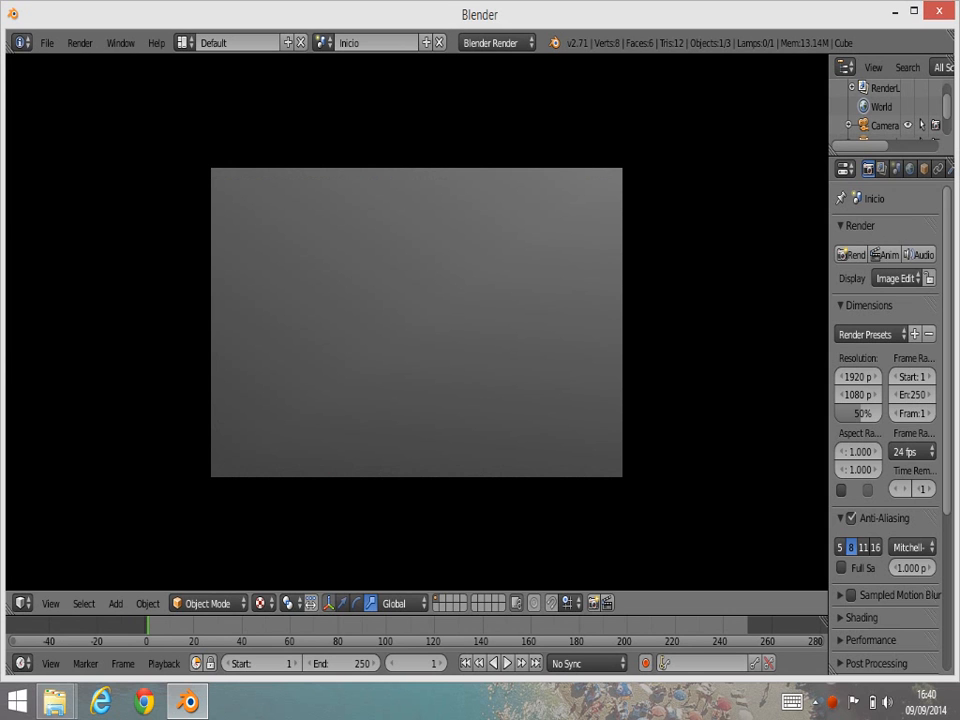
key("shift+z")
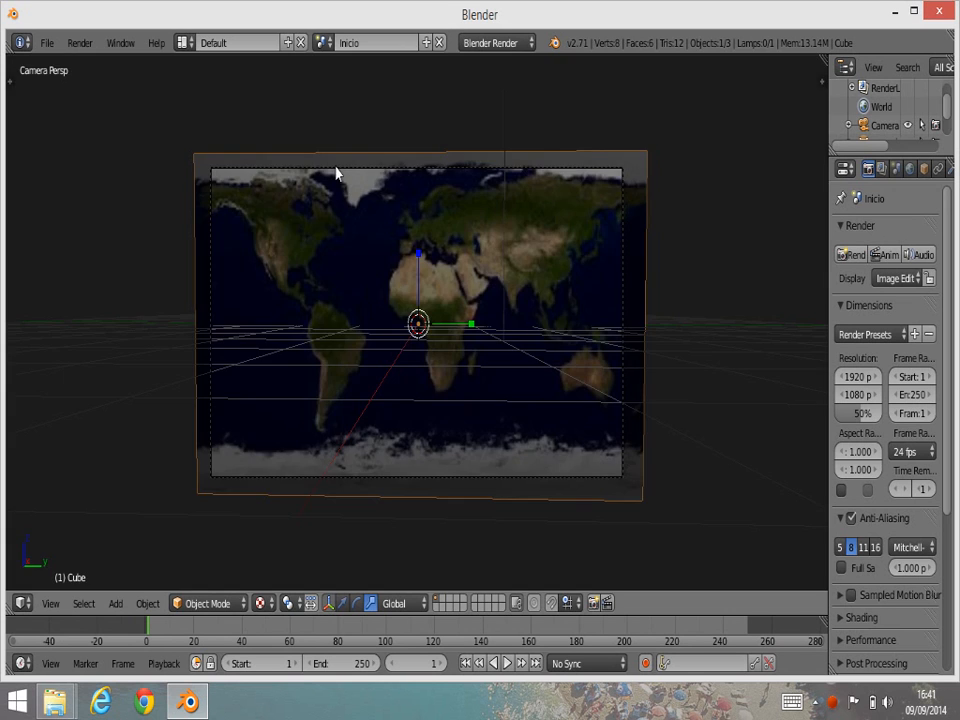
left_click(521, 43)
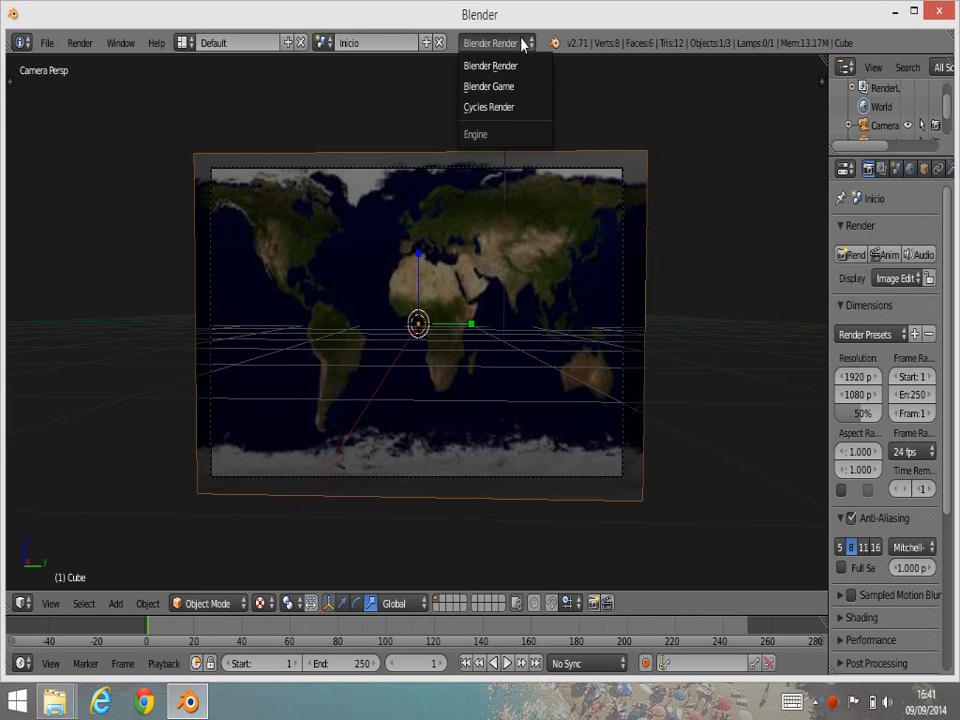
left_click(506, 87)
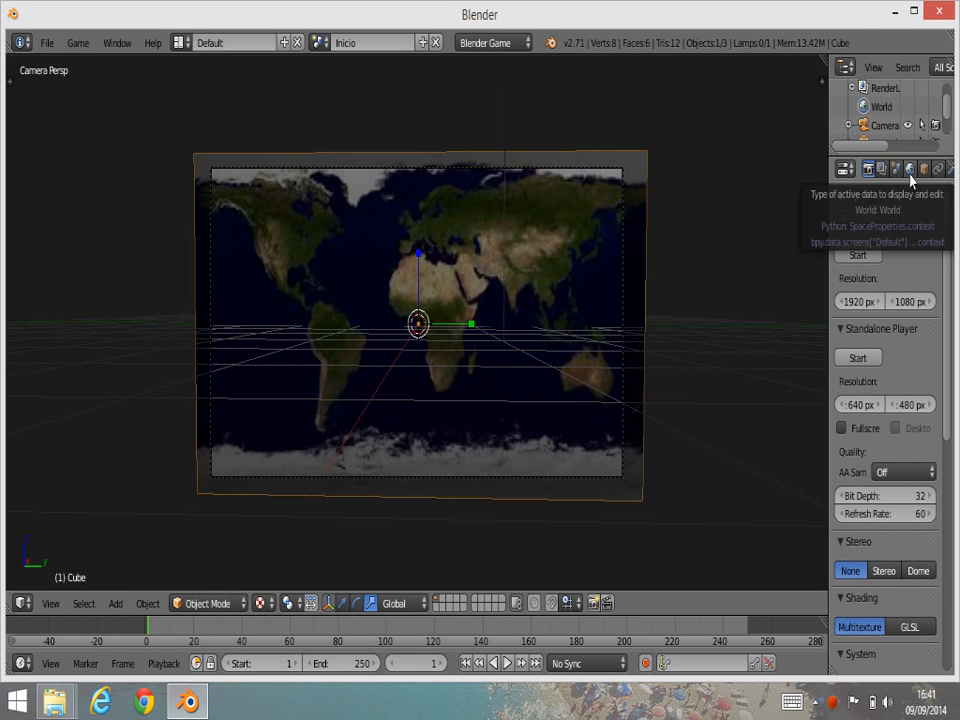
- Remove the block's material slot and run the game to check the map texture
scroll(911, 172, "down", 3)
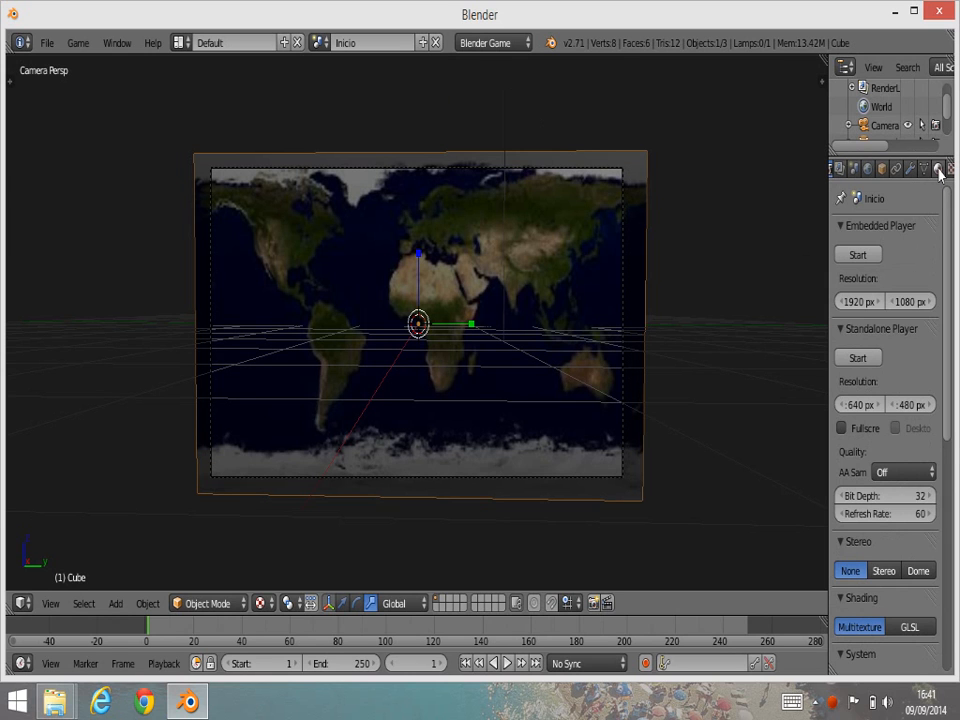
left_click(937, 169)
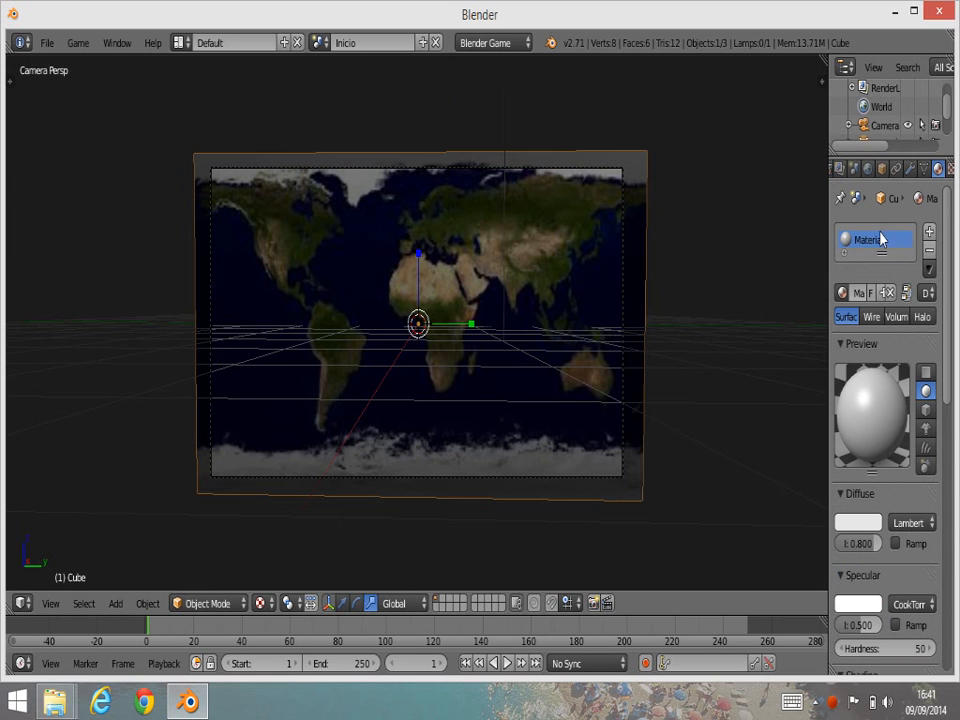
left_click(929, 250)
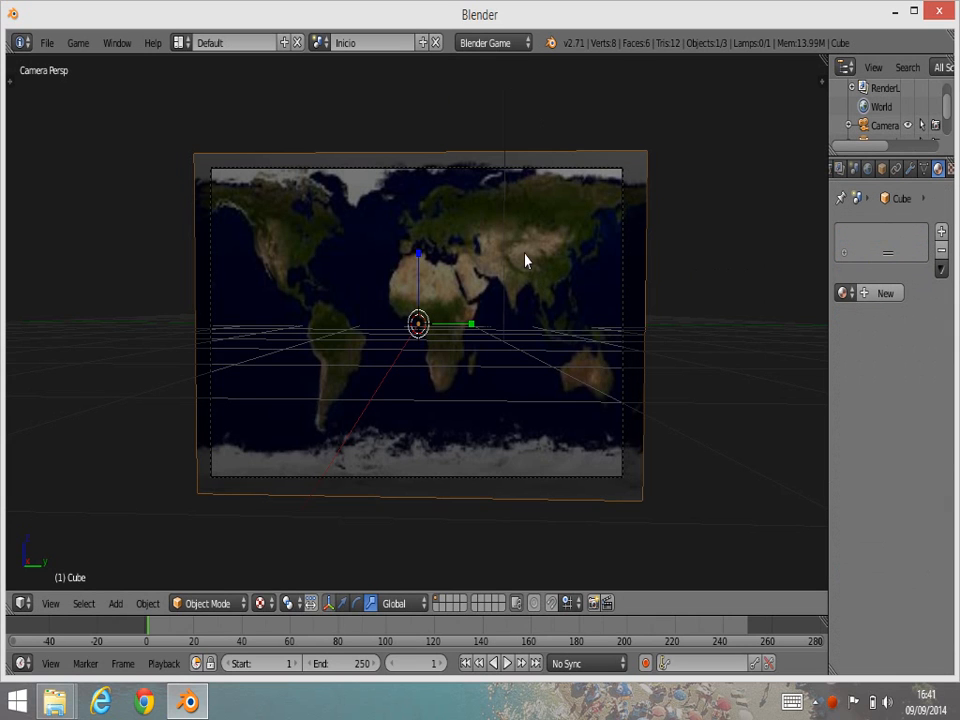
key("p")
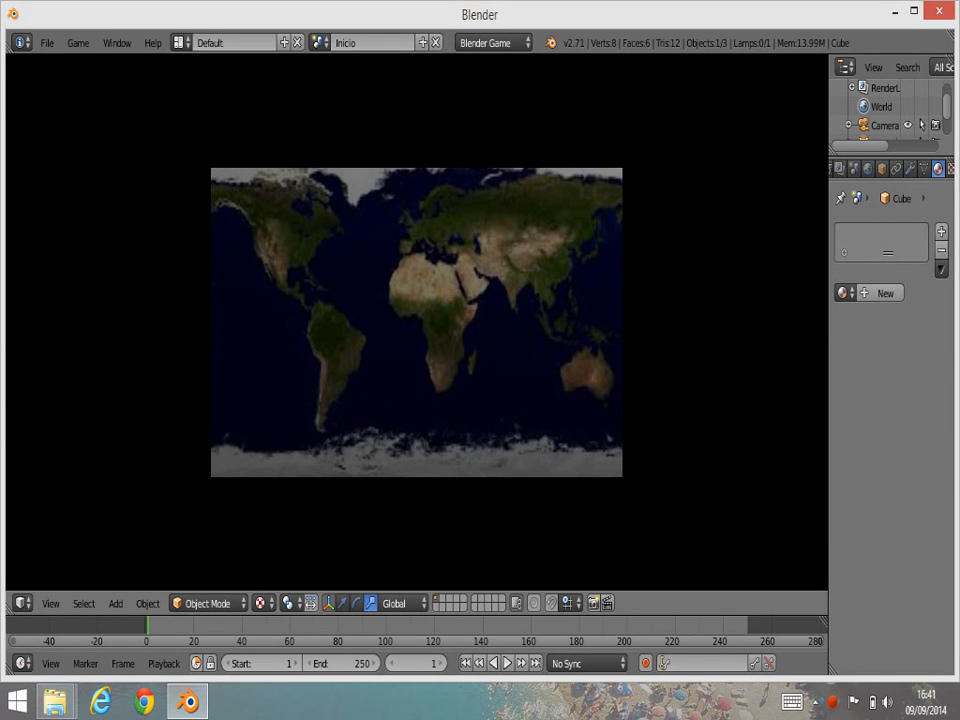
key("Escape")
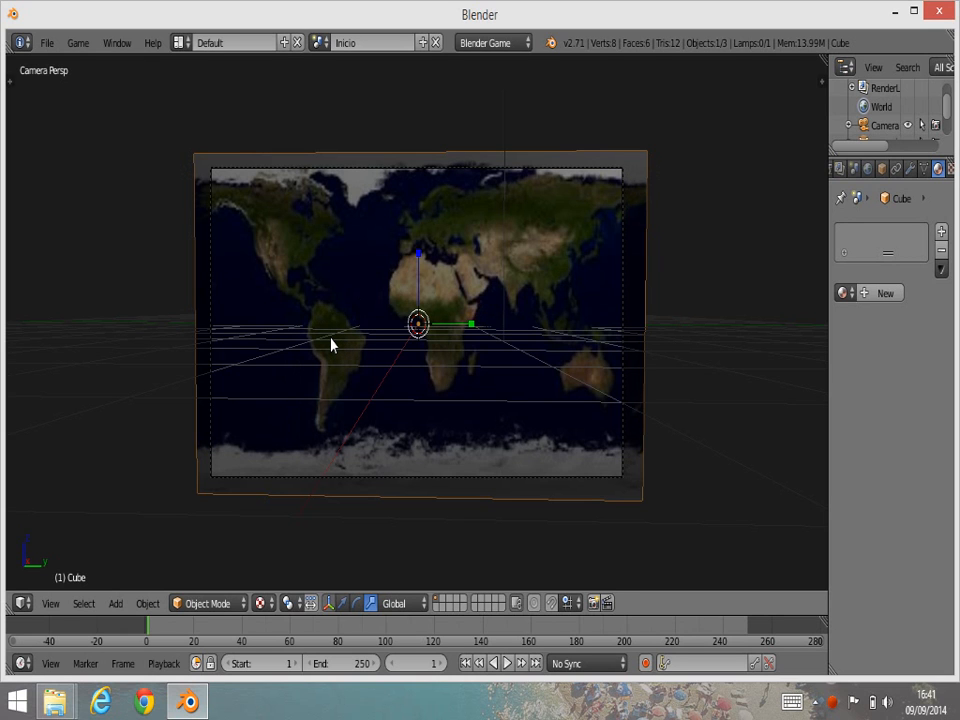
- Deselect the block and add a text object to the scene
key("a")
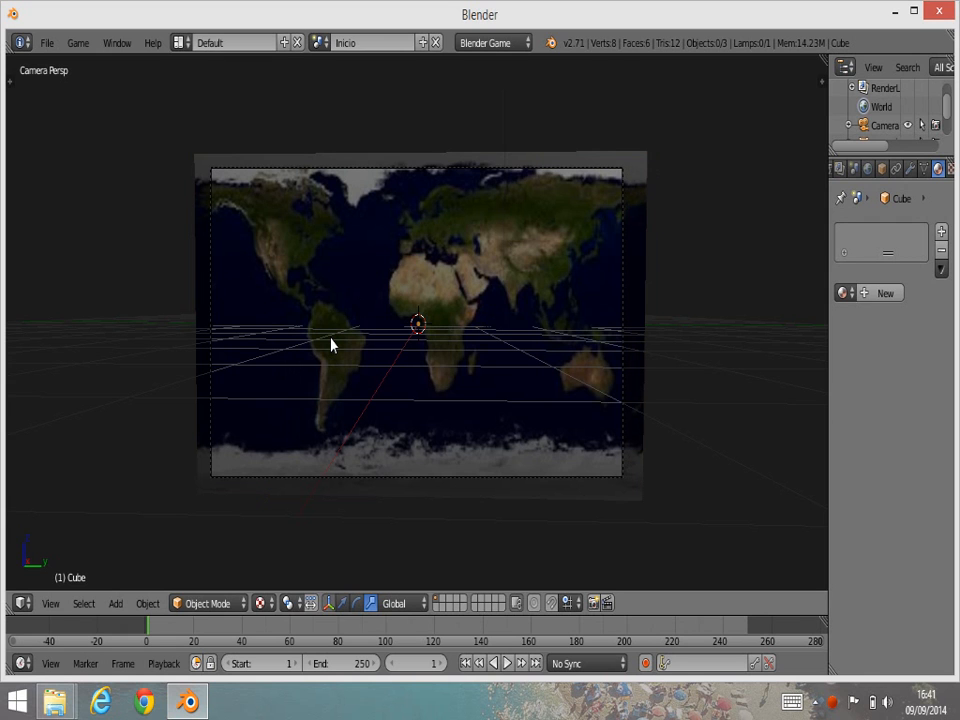
key("shift+a")
mouse_move(333, 341)
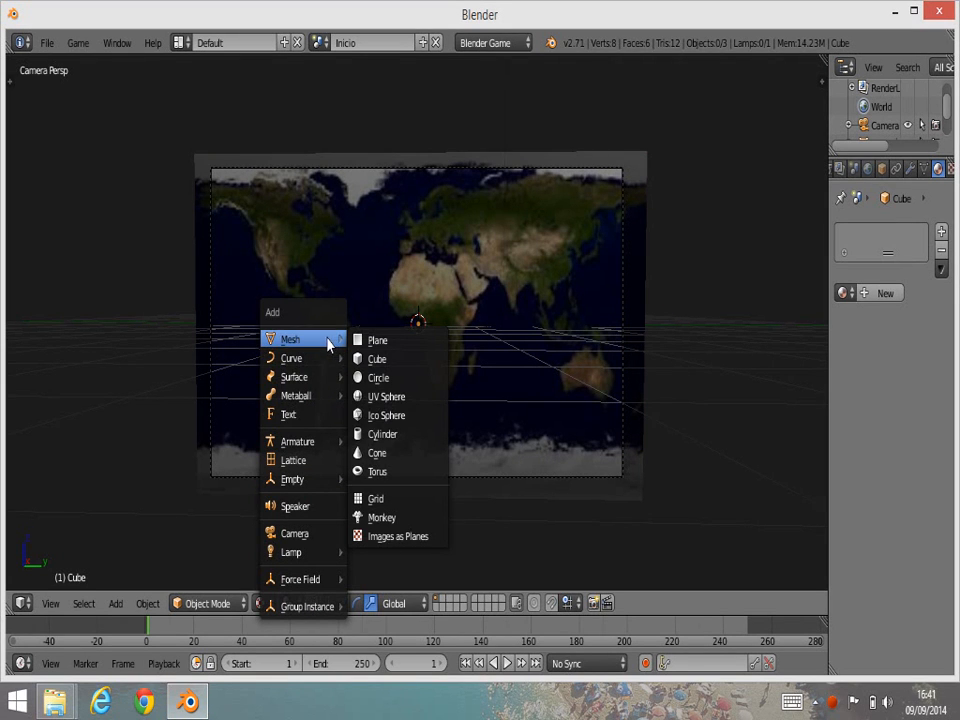
left_click(310, 416)
- Move the text about 1.54 units along the X axis, out in front of the block's map face
middle_click_drag(501, 283, 437, 366)
middle_click_drag(432, 375, 482, 354)
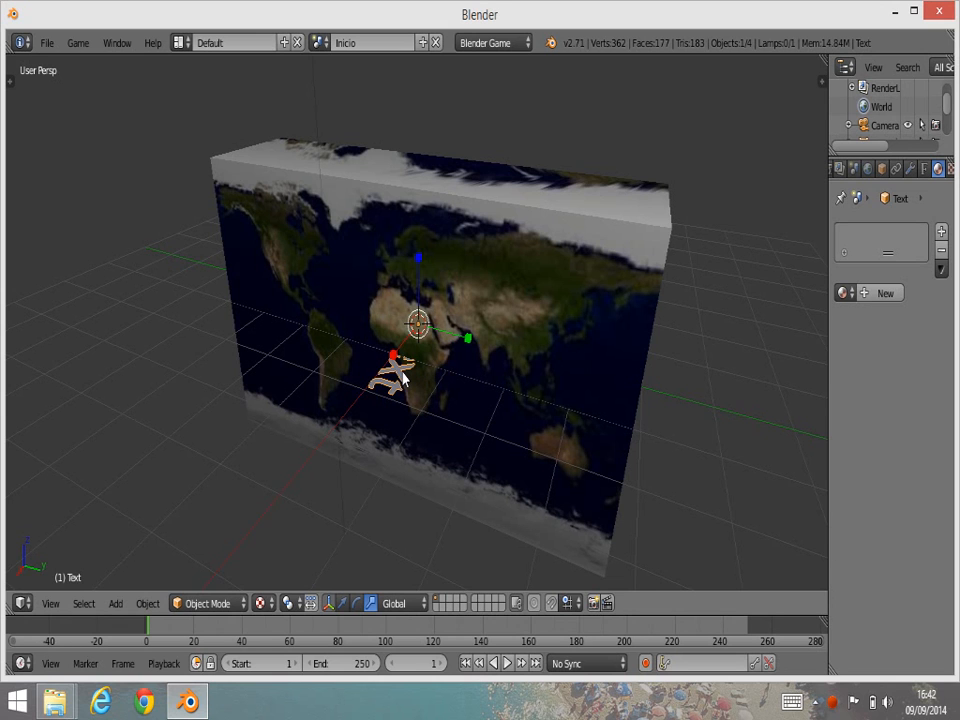
key("g")
key("x")
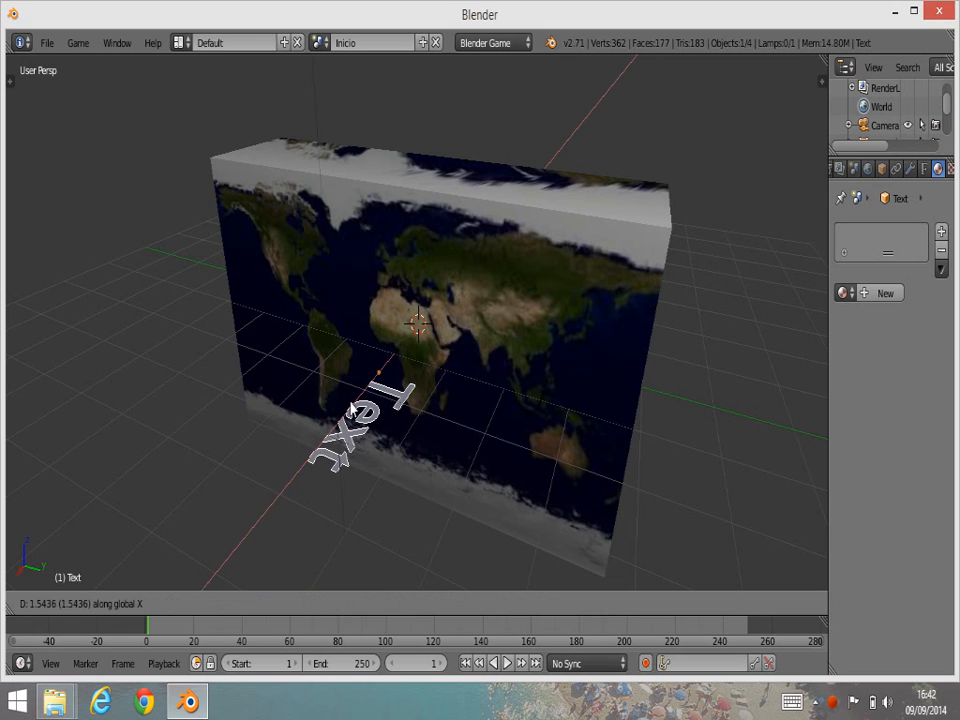
left_click(350, 408)
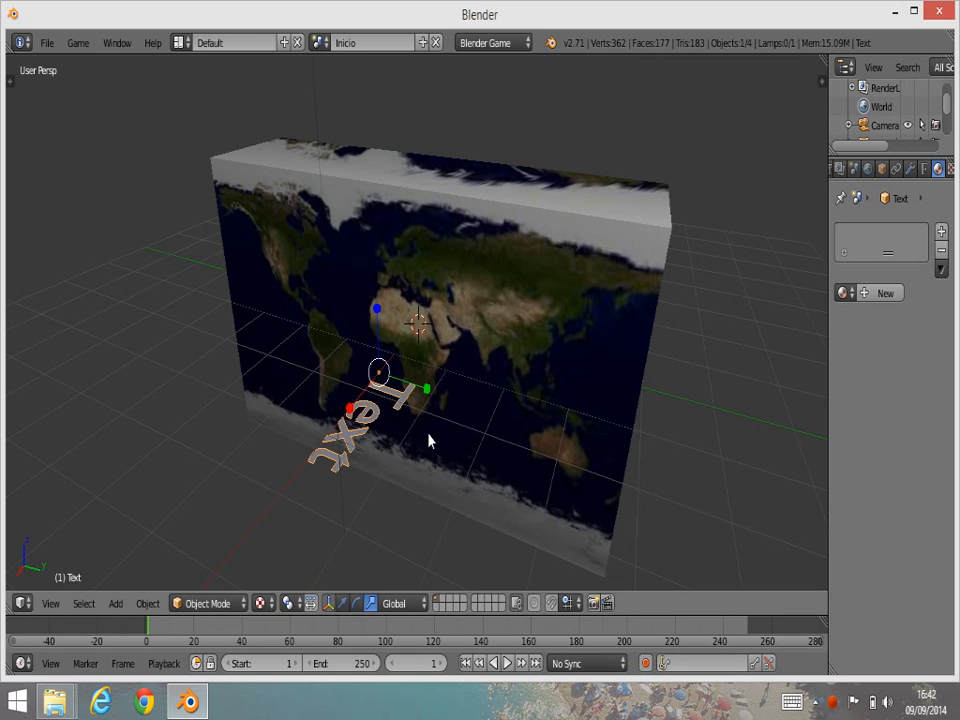
- Rotate the text 90 degrees about the Z axis and 90 degrees about the Y axis to stand it upright
key("r")
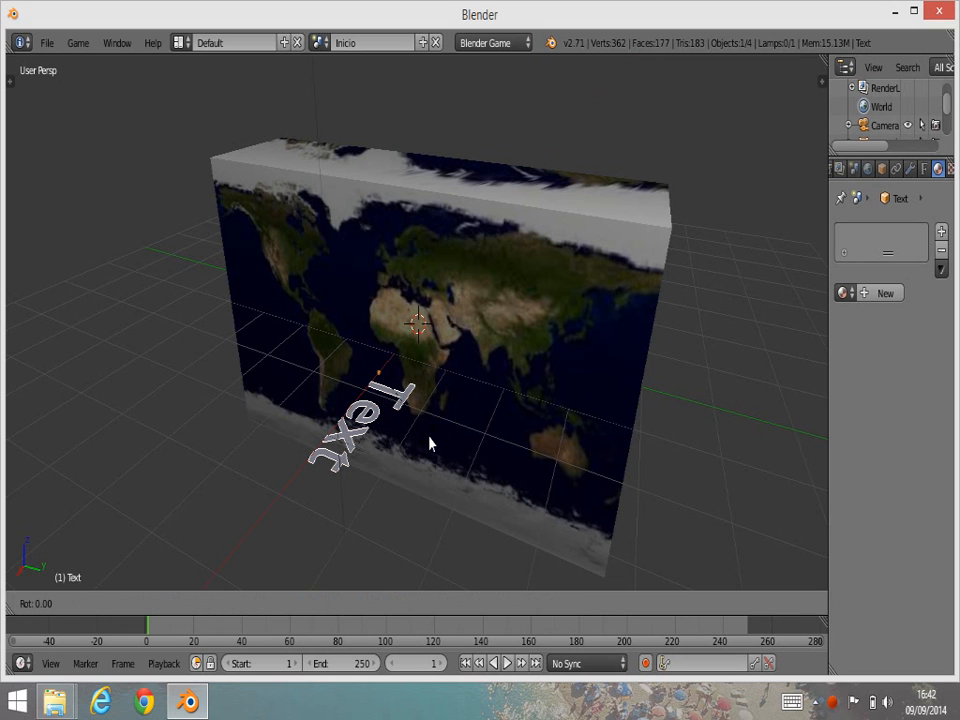
type("z")
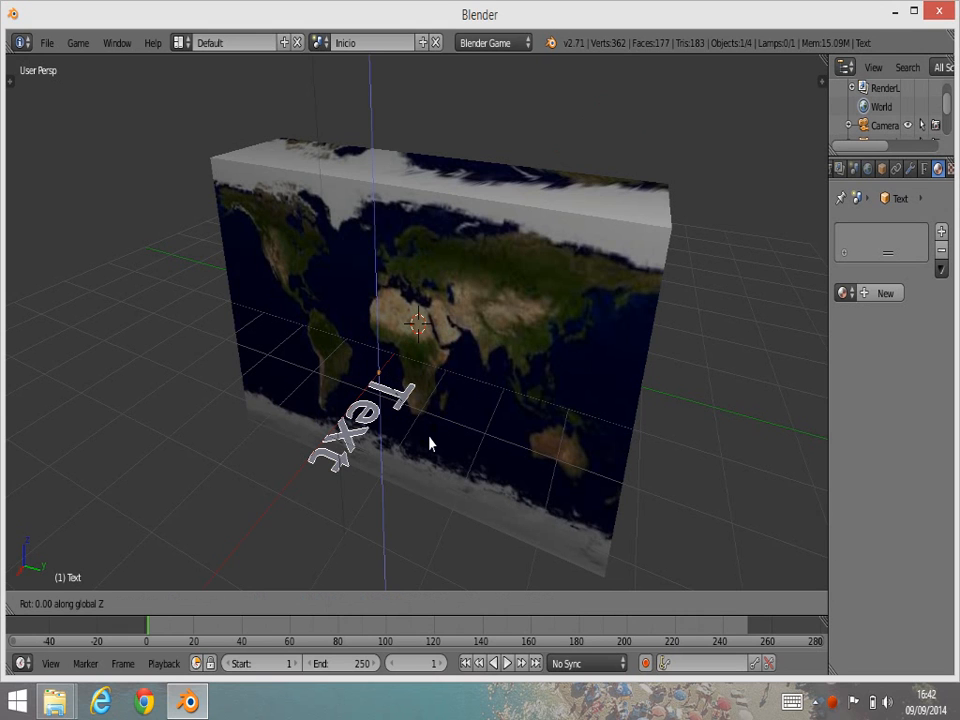
type("90")
key("Return")
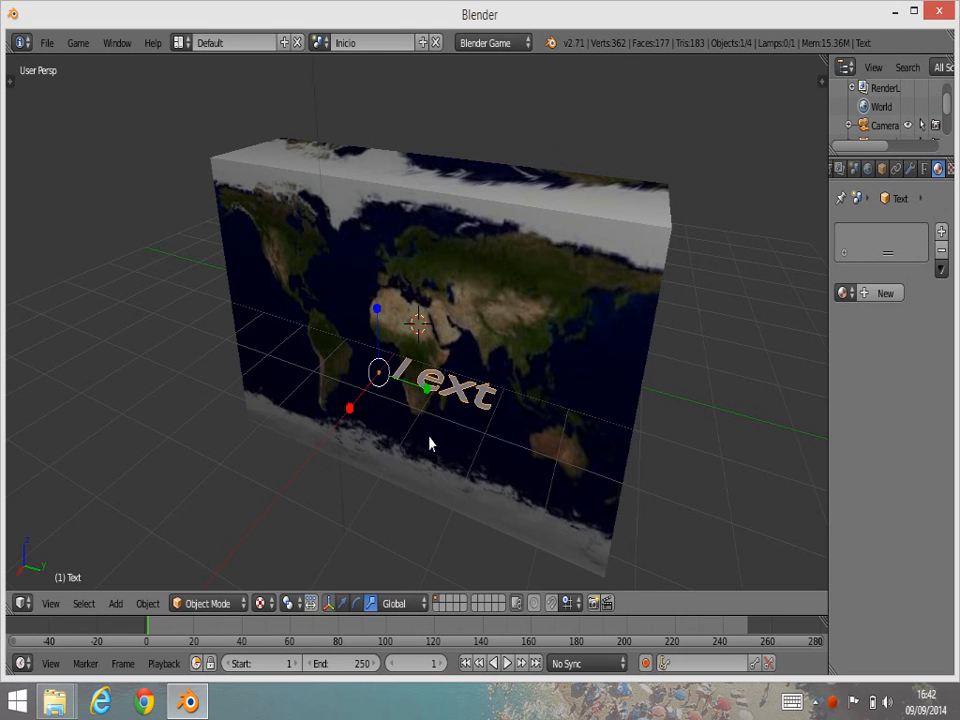
key("r")
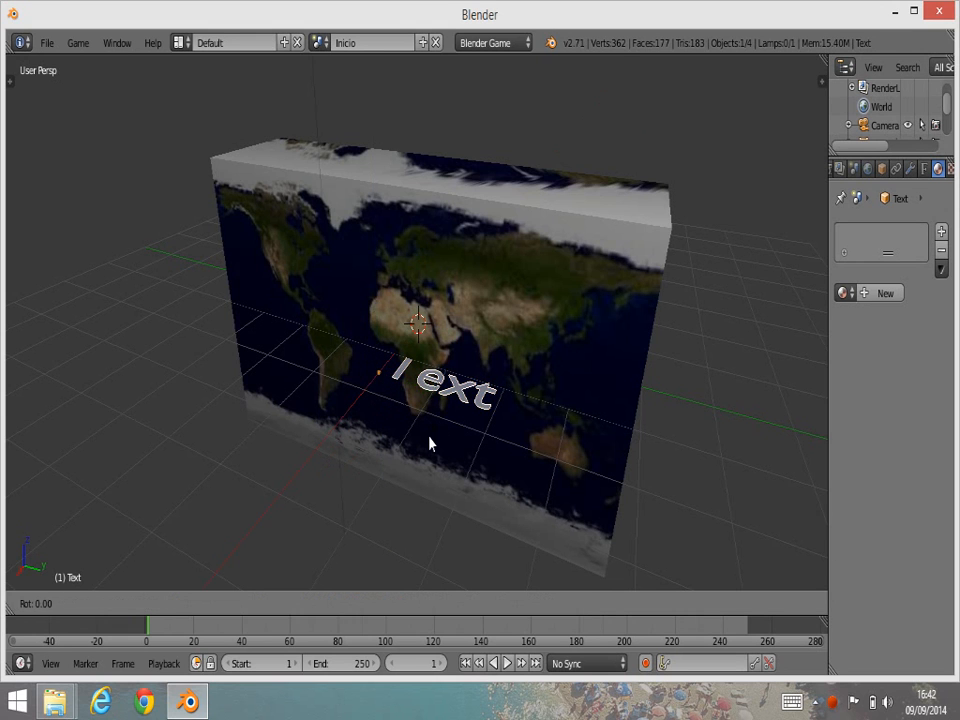
type("y")
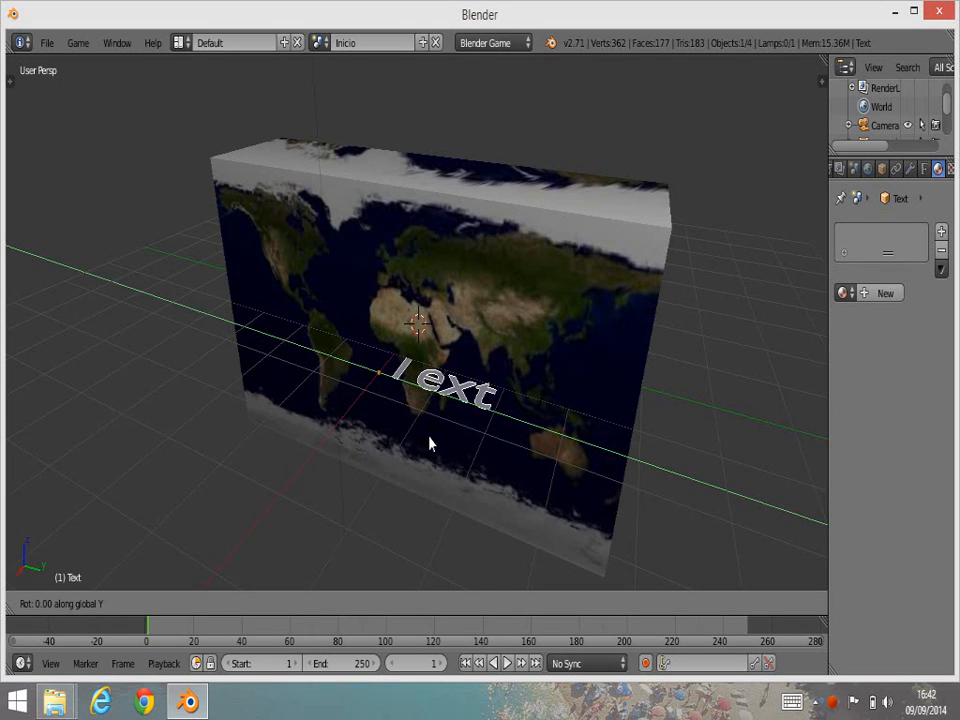
type("90")
key("Return")
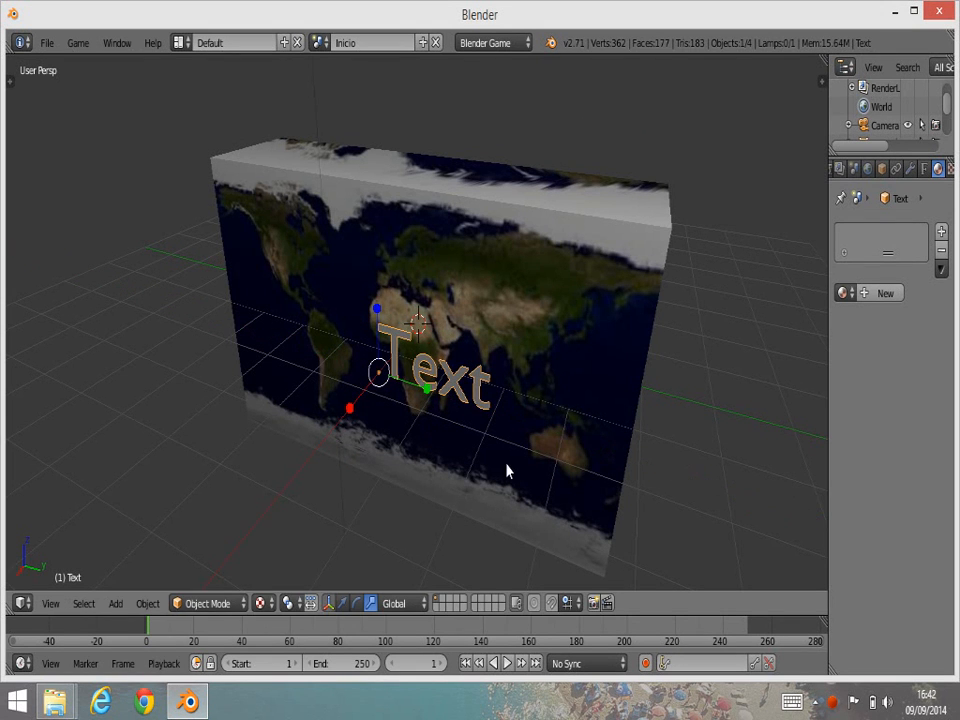
- In camera view, move the text up along Z and sideways along Y to the upper-left area of the map
left_click(51, 607)
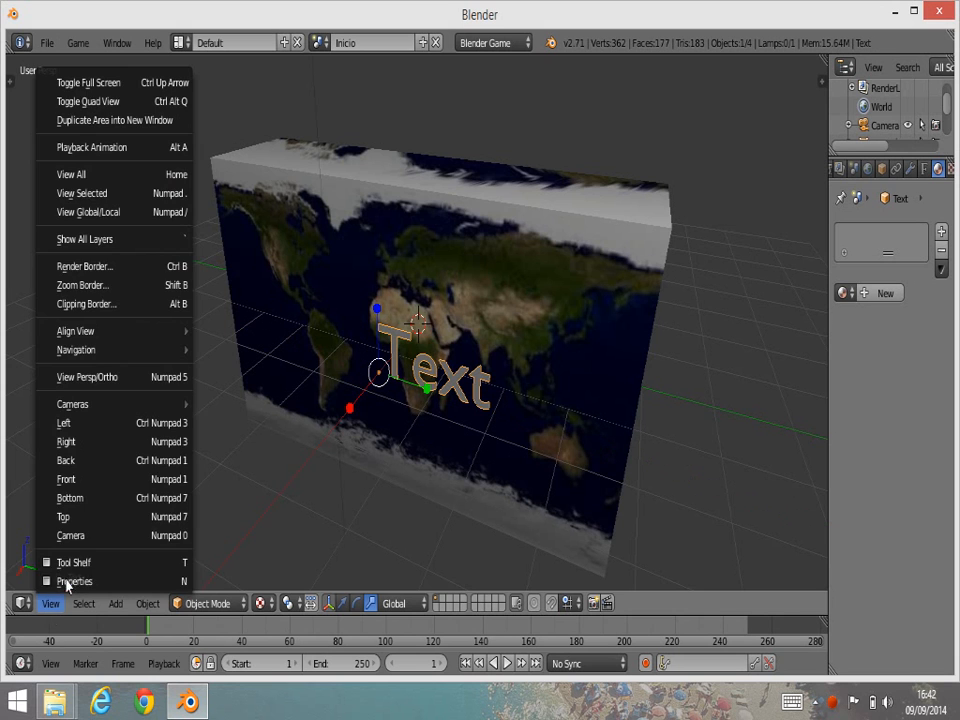
left_click(71, 545)
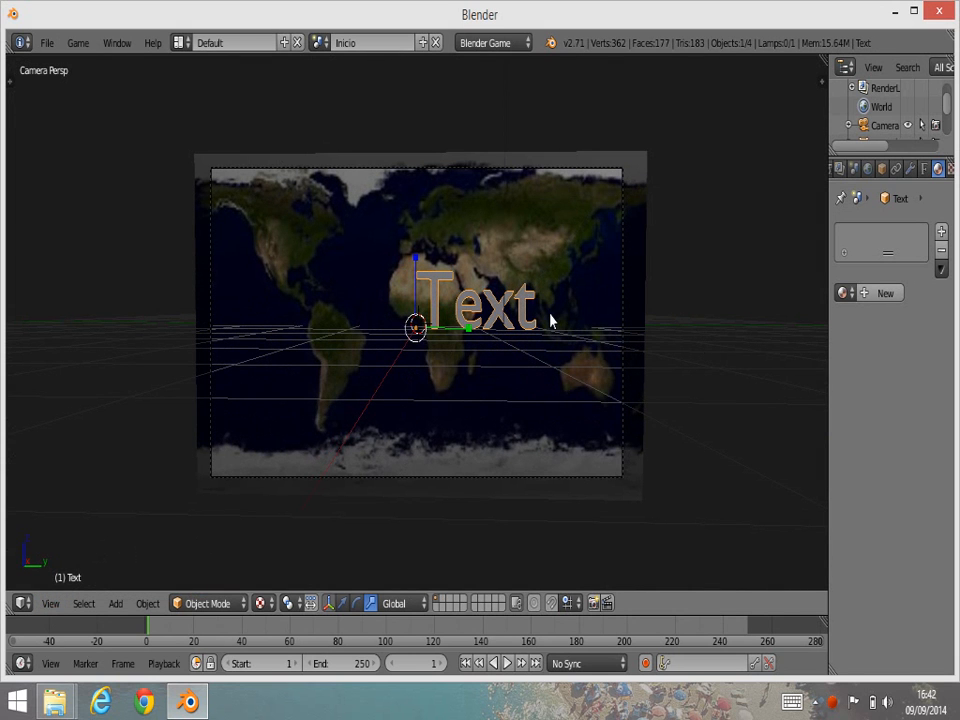
key("g")
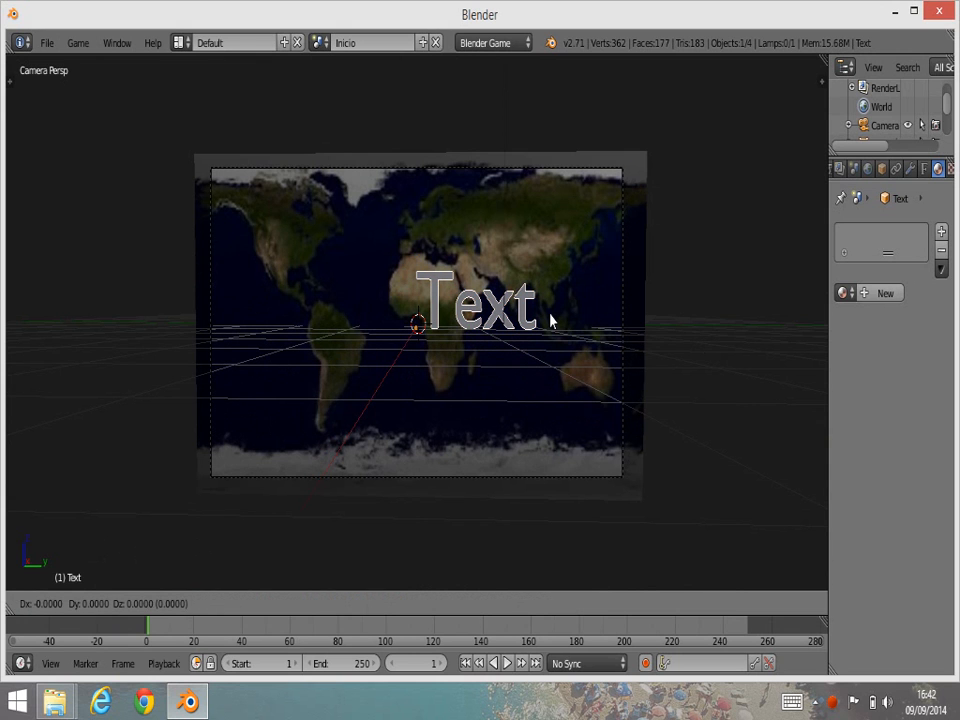
key("z")
left_click(548, 246)
key("g")
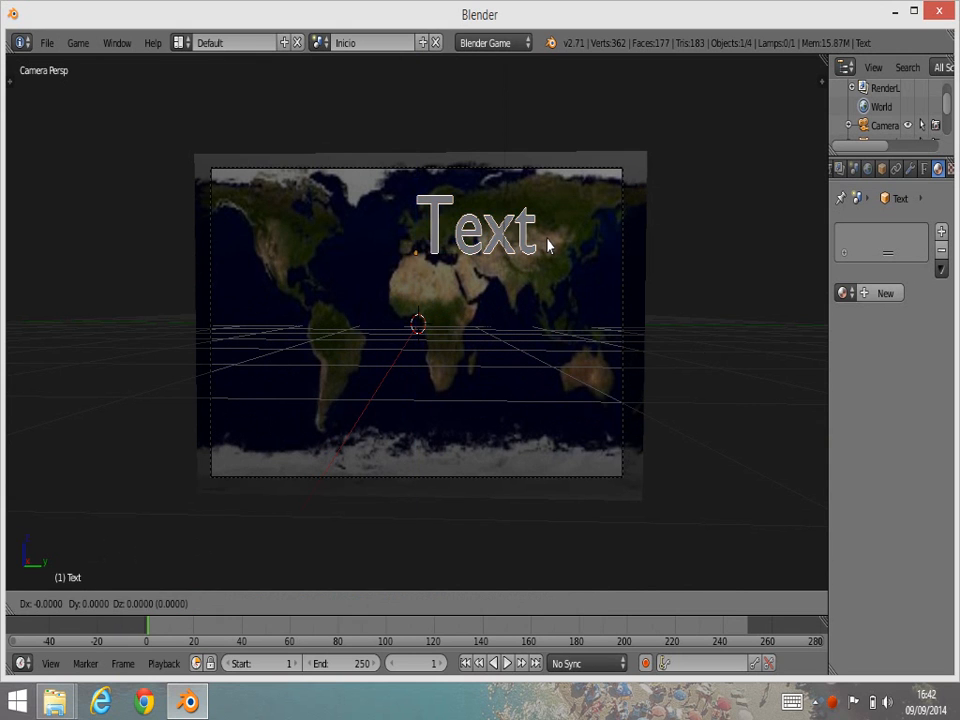
key("y")
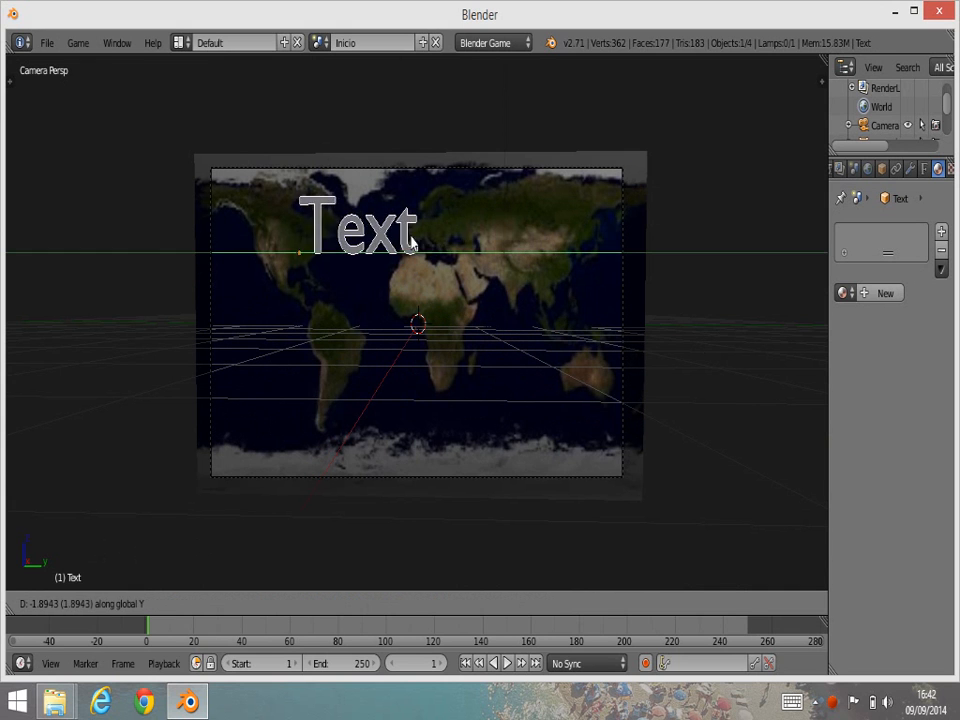
left_click(376, 243)
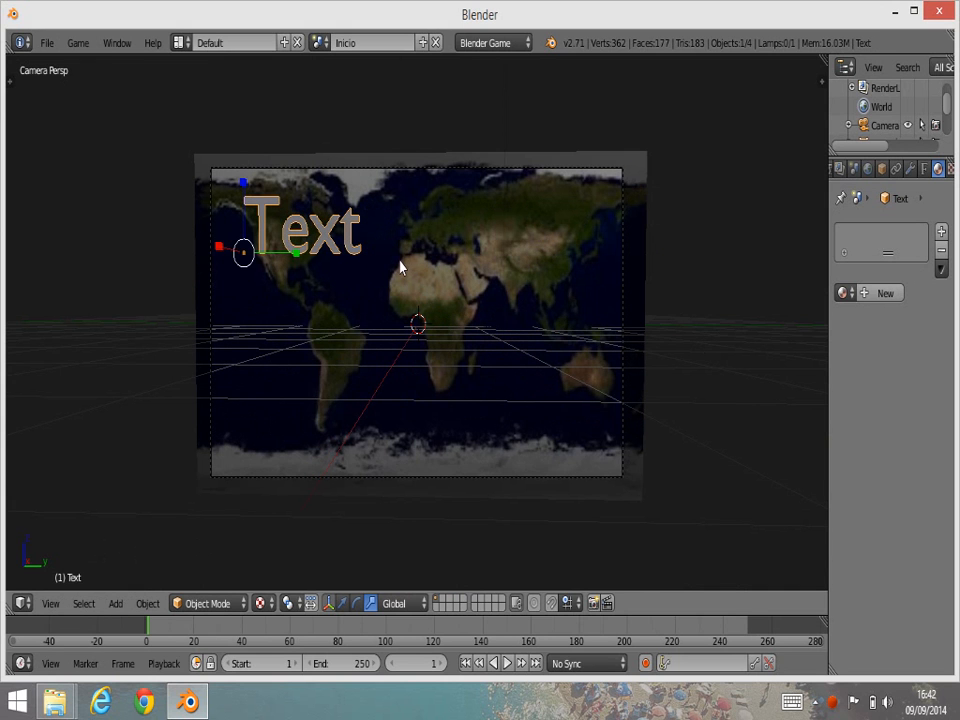
- Replace the text object's content with "Jogo da Bolinha" and return to Object Mode
key("Tab")
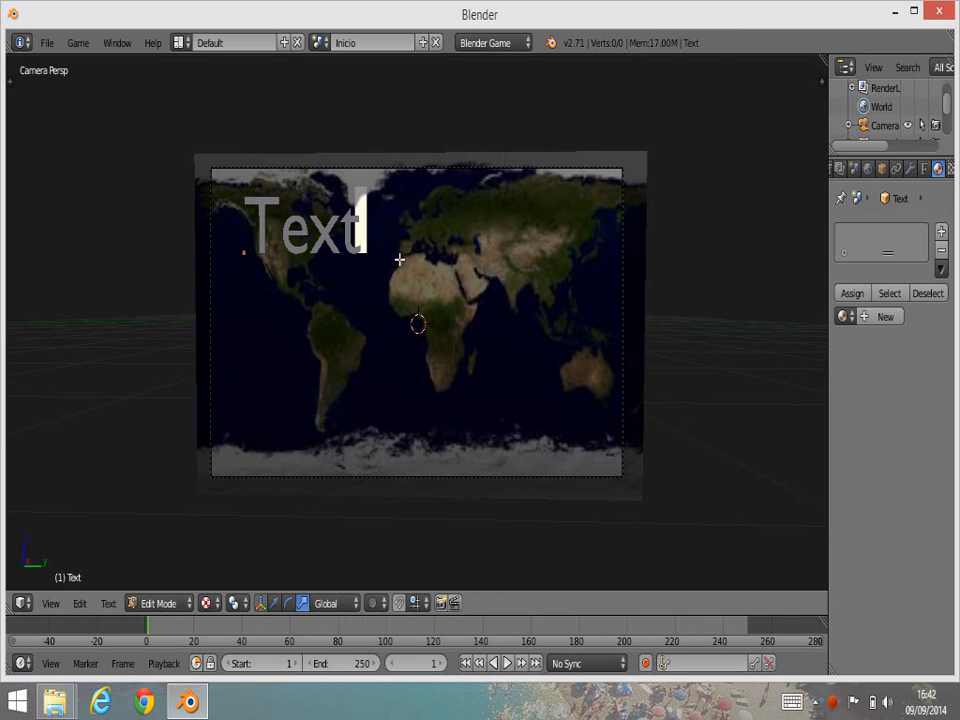
key("BackSpace")
key("BackSpace")
key("BackSpace")
key("BackSpace")
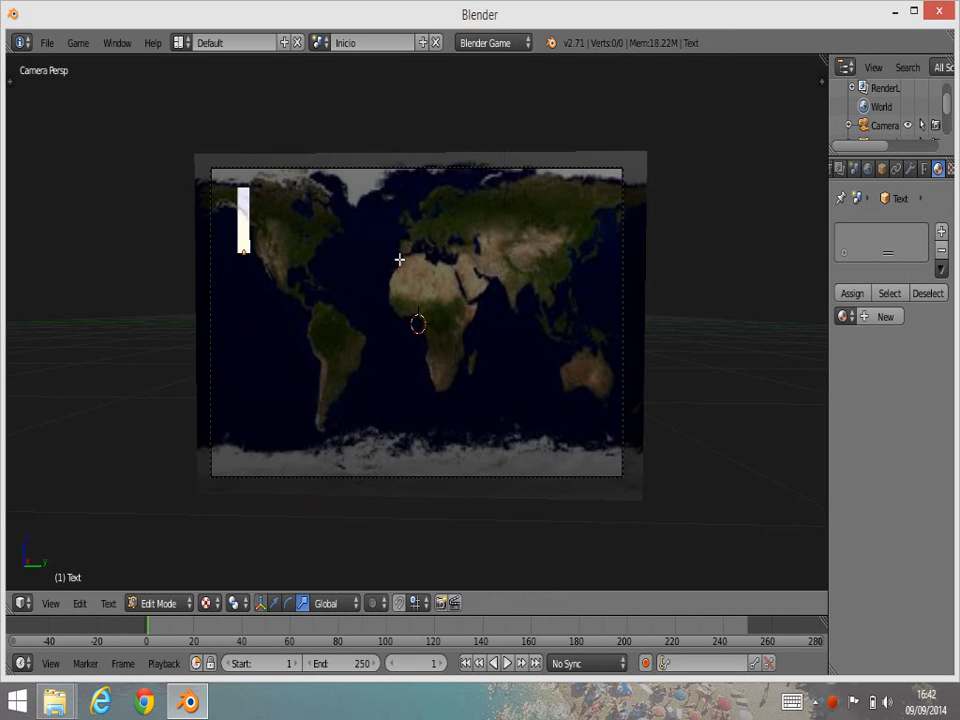
type("Jogo")
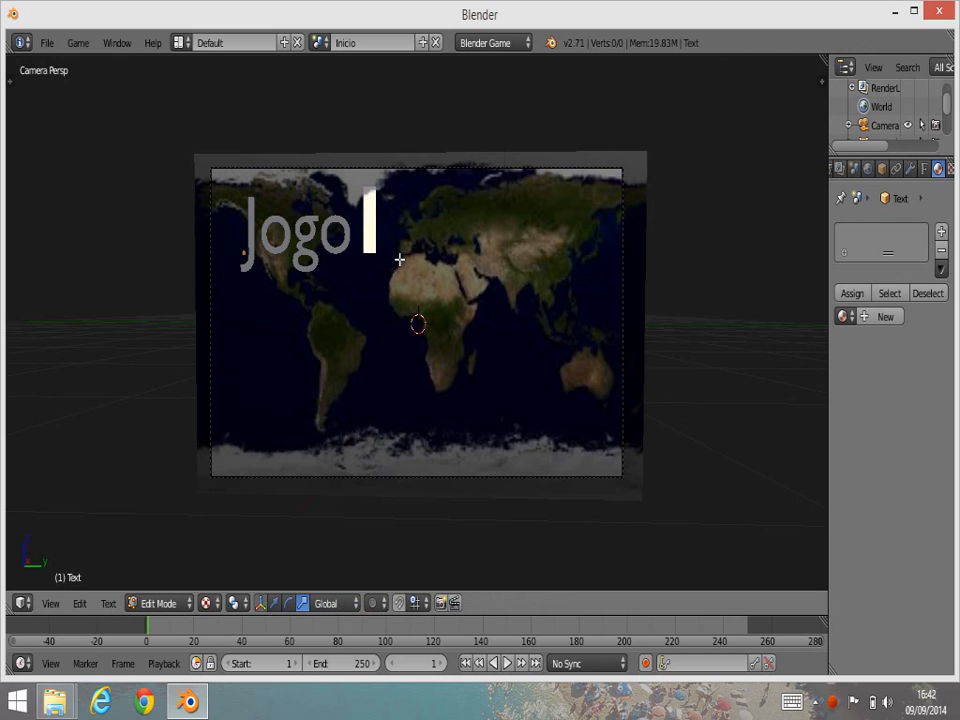
type(" das")
key("BackSpace")
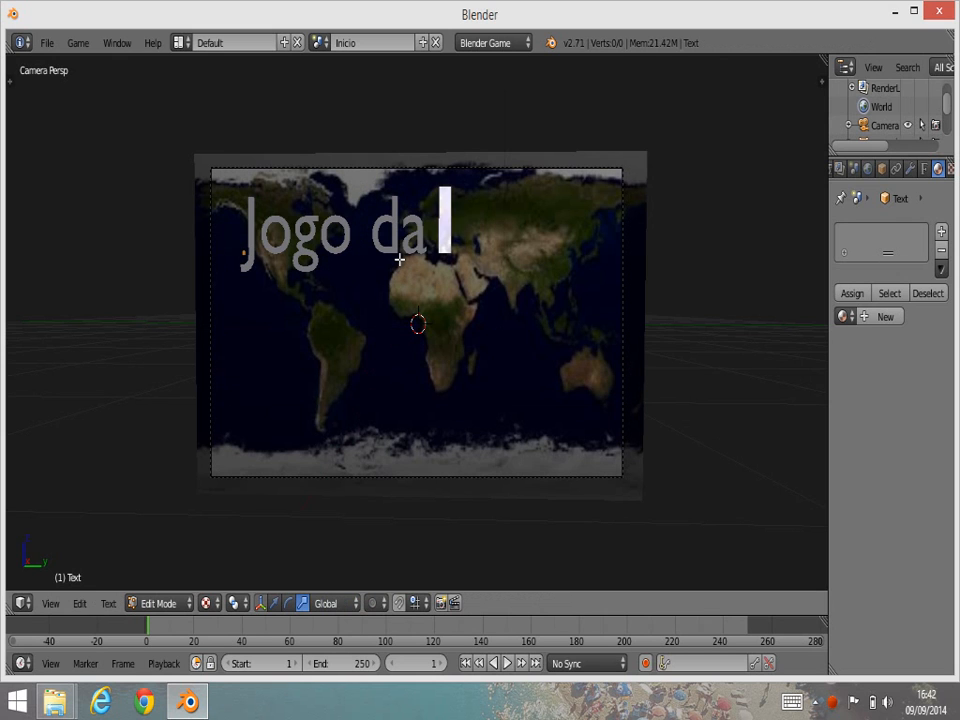
type("Bolinha")
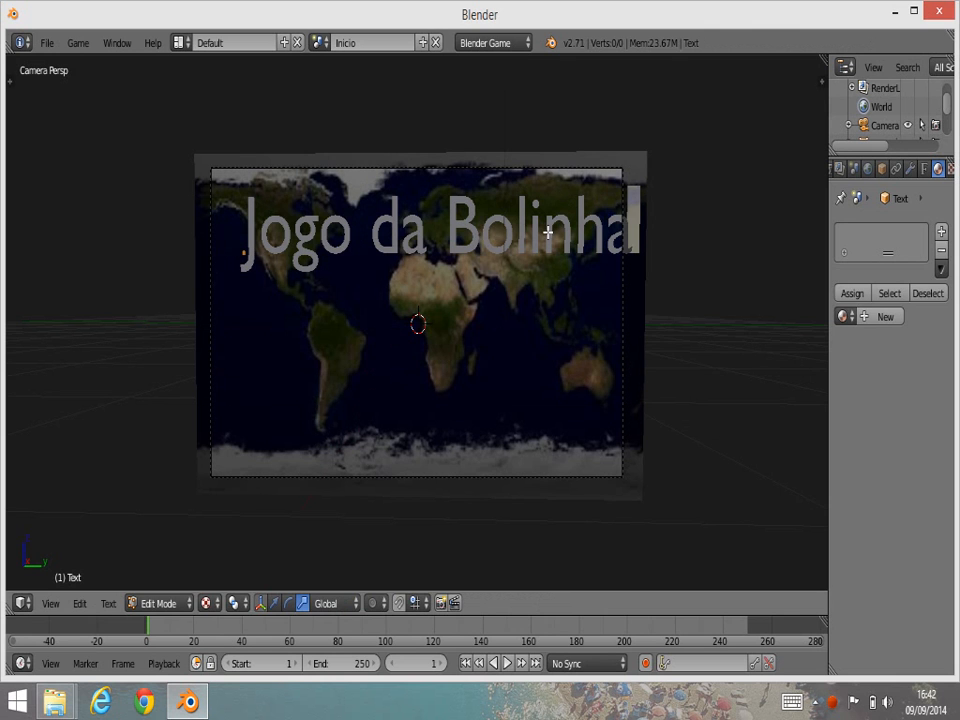
key("Tab")
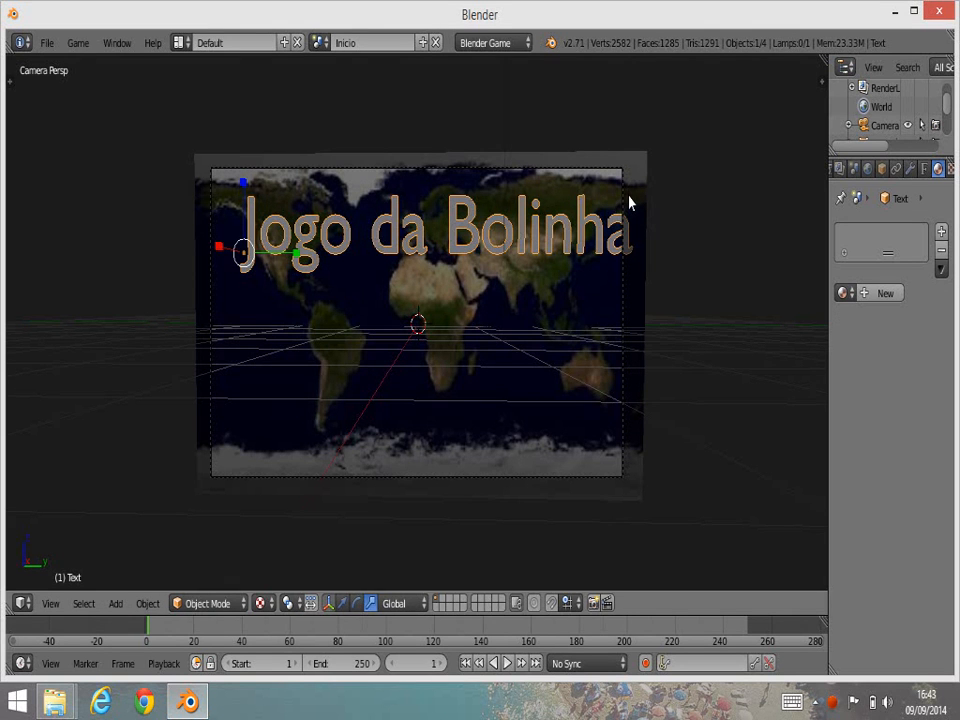
- Scale the title text down to about 0.88 so it fits inside the camera frame
key("s")
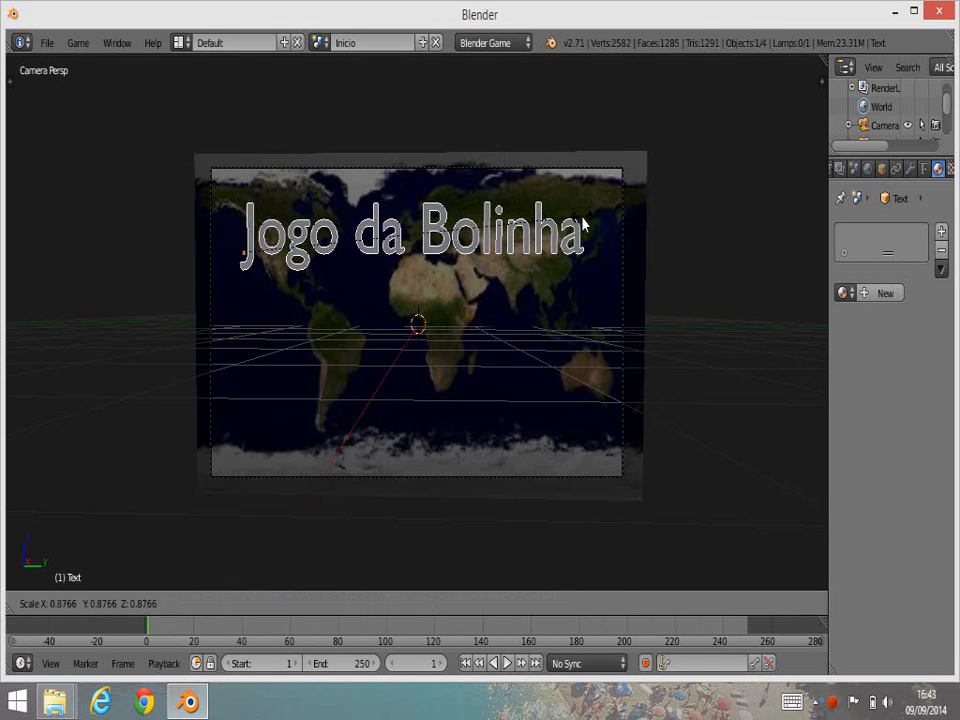
left_click(588, 228)
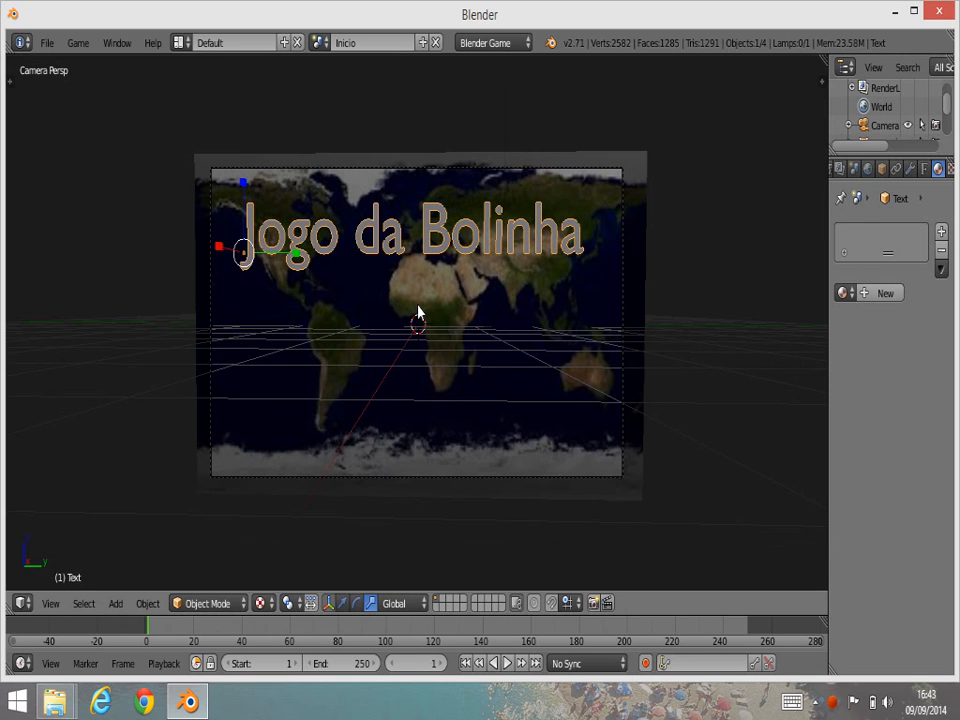
key("alt+c")
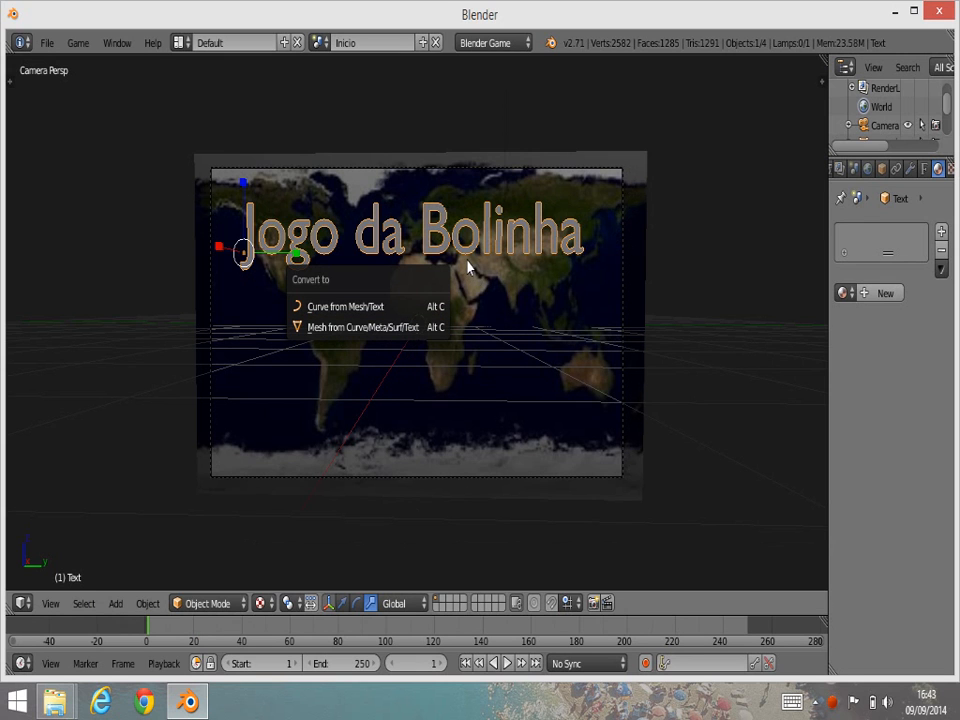
key("Escape")
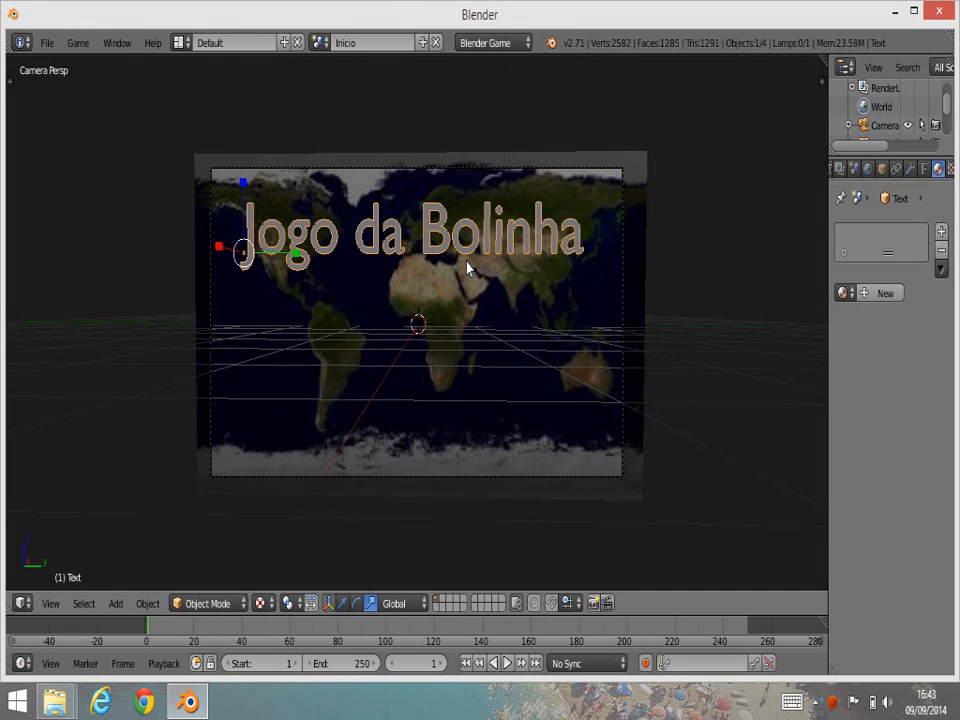
- Duplicate the title text twice, moving each copy down along Z to form three evenly spaced lines, and deselect everything
key("shift+d")
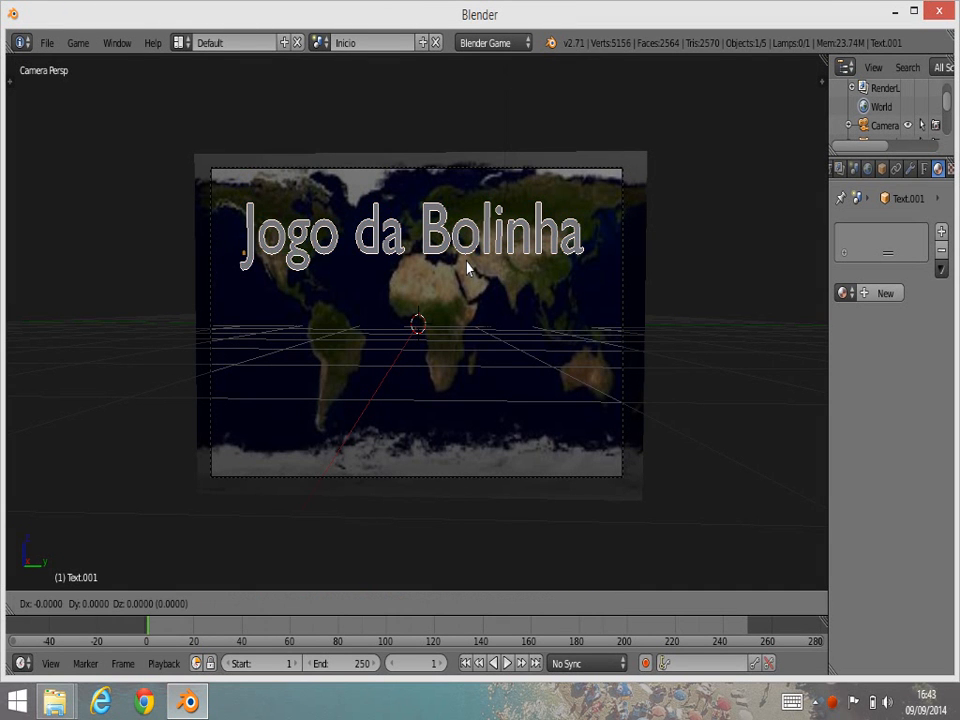
key("z")
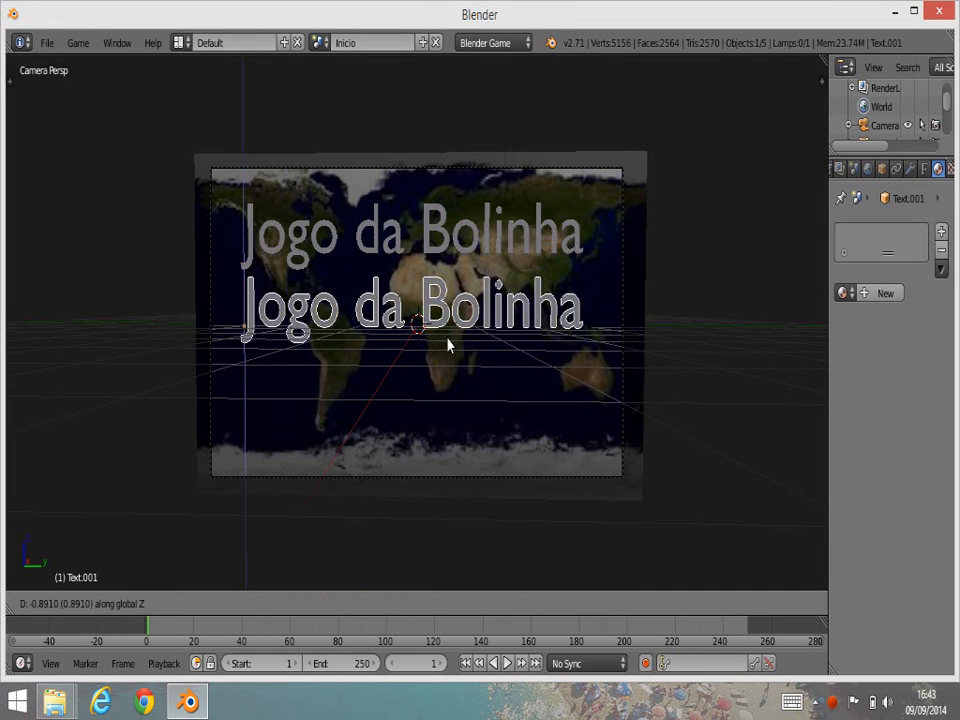
left_click(448, 347)
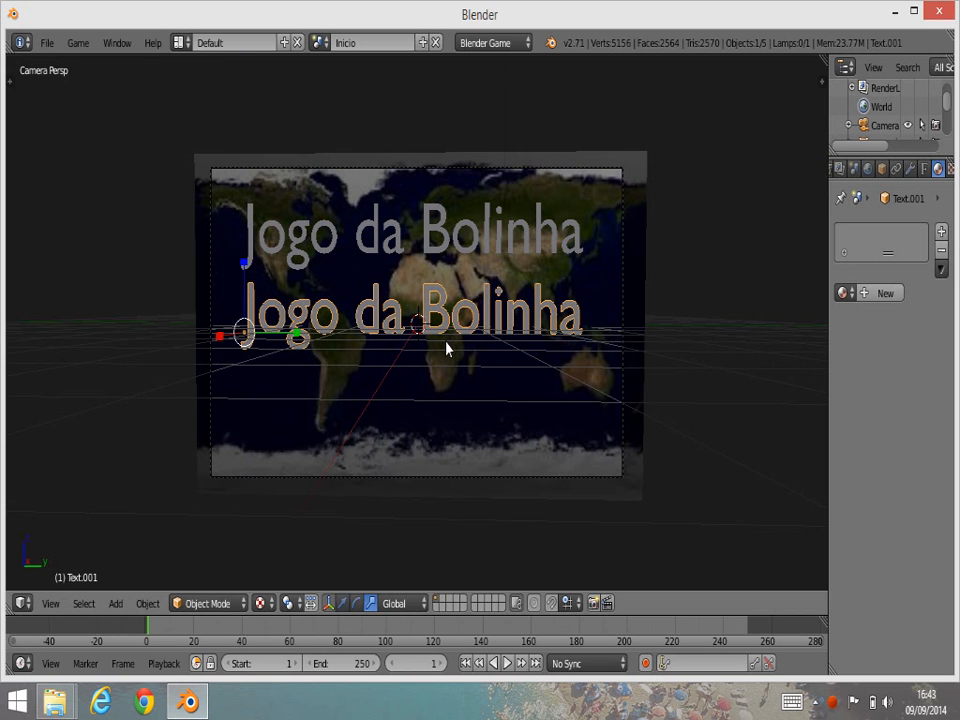
key("shift+d")
key("z")
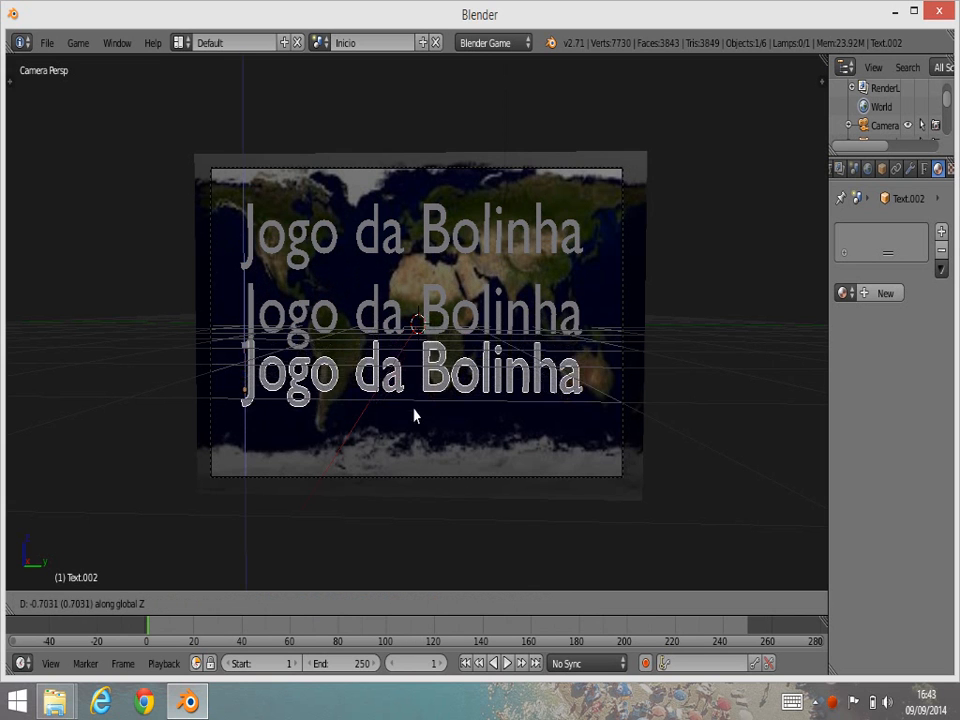
left_click(424, 433)
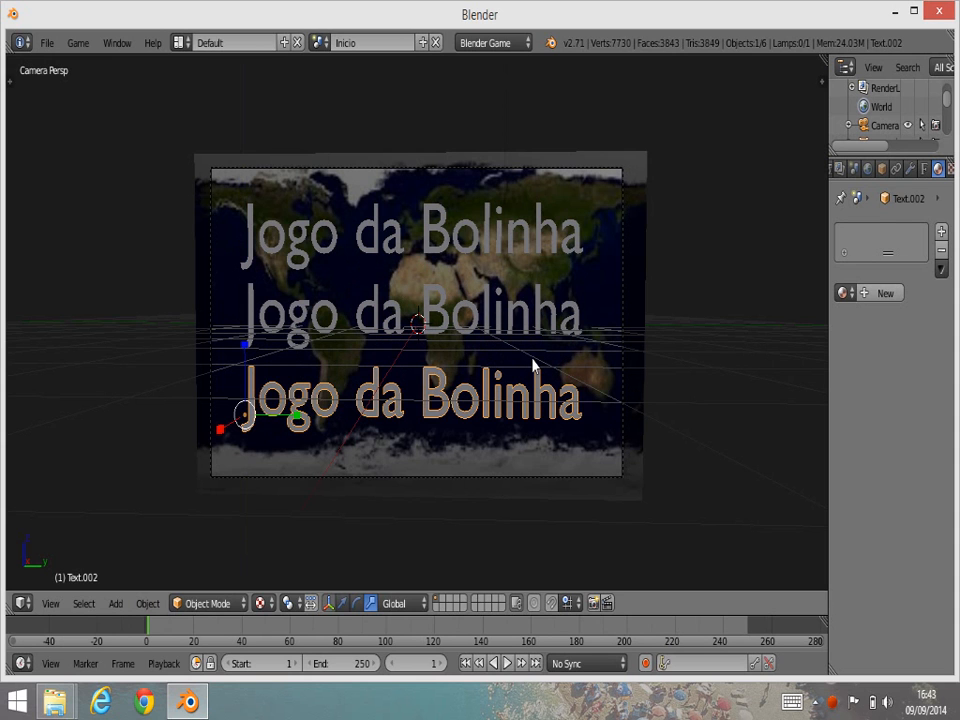
key("a")
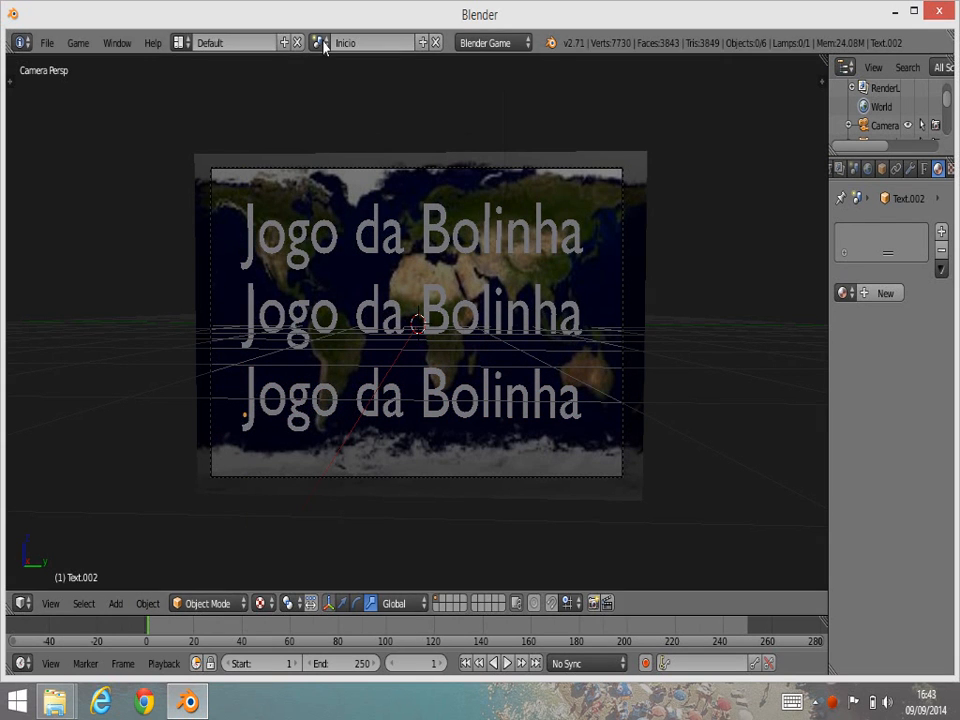
- Make a full copy of the Inicio scene, switch to the original and return to the copy
left_click(423, 44)
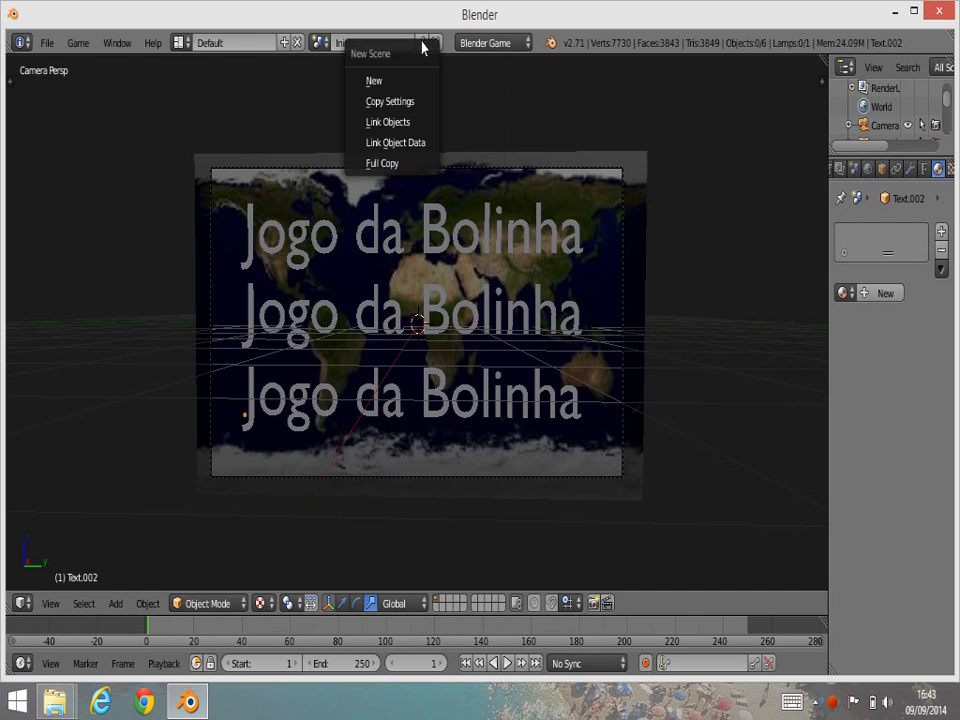
left_click(391, 165)
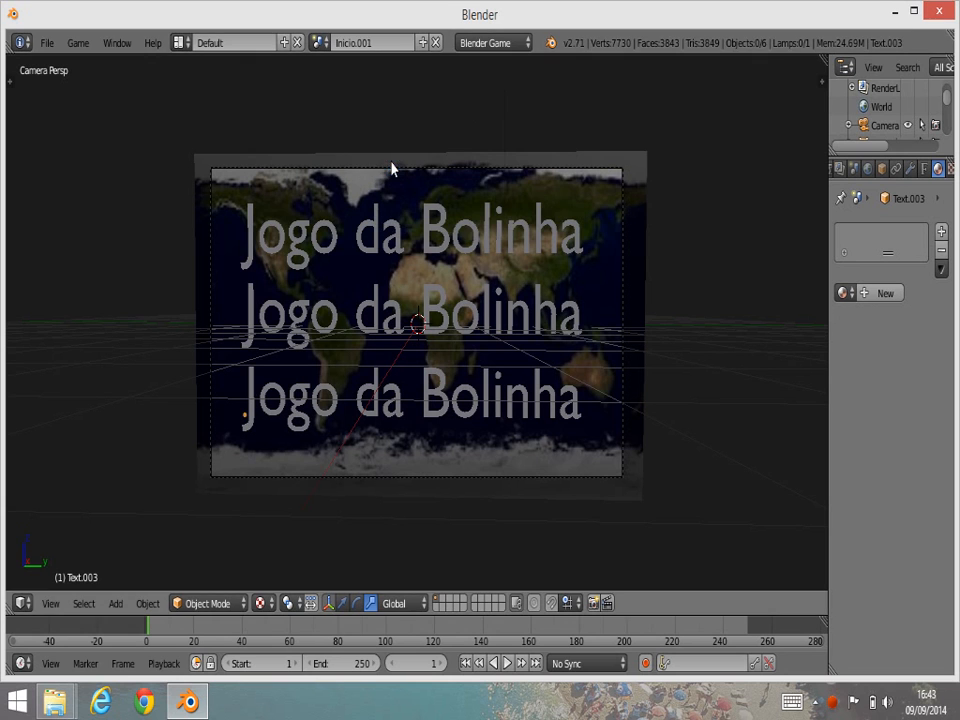
left_click(321, 43)
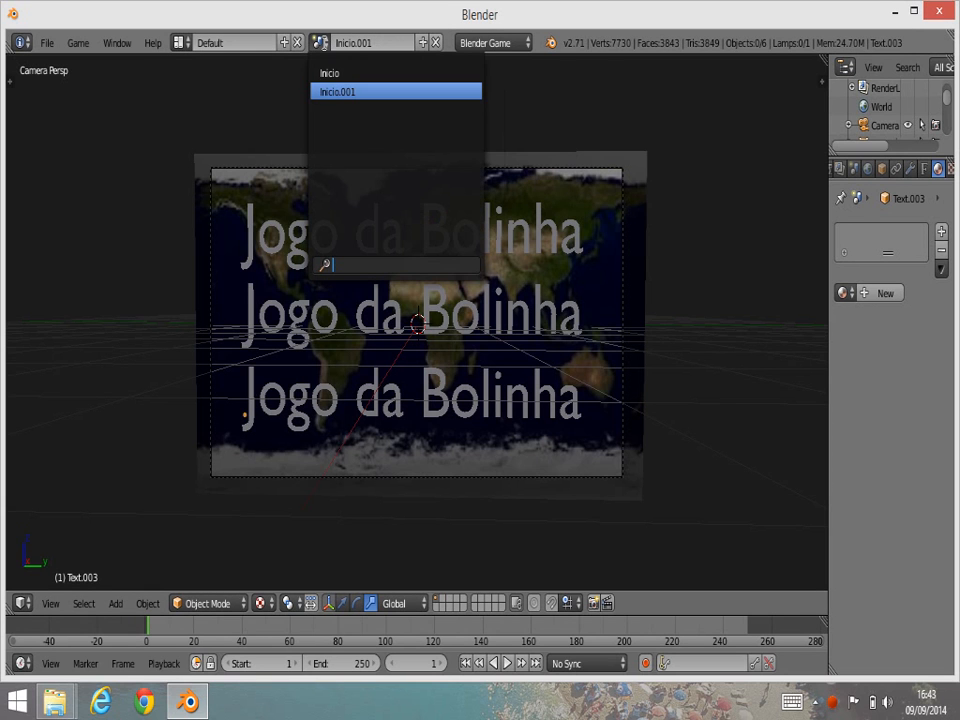
left_click(335, 74)
left_click(321, 43)
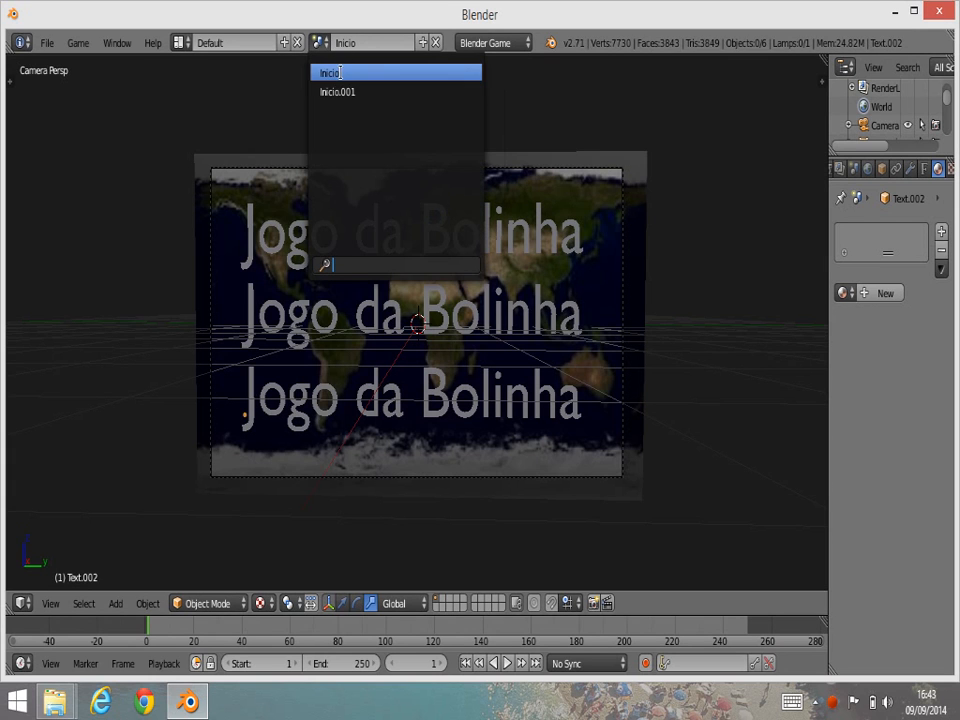
left_click(343, 90)
- Rename the copied scene as "Game Over"
double_click(393, 44)
type("G")
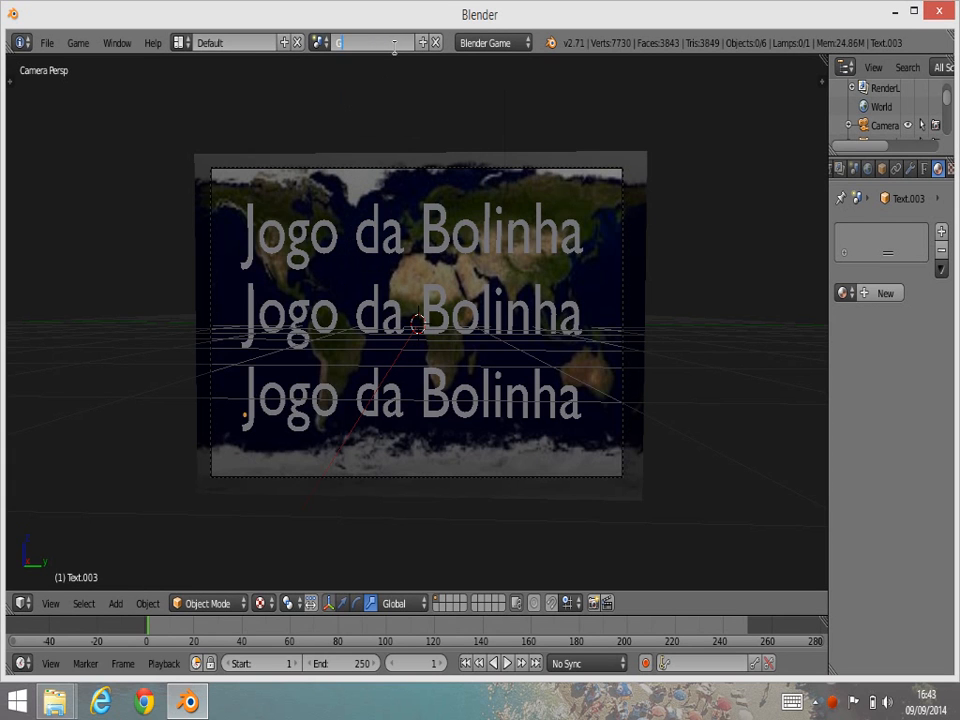
type("ame Over")
key("Return")
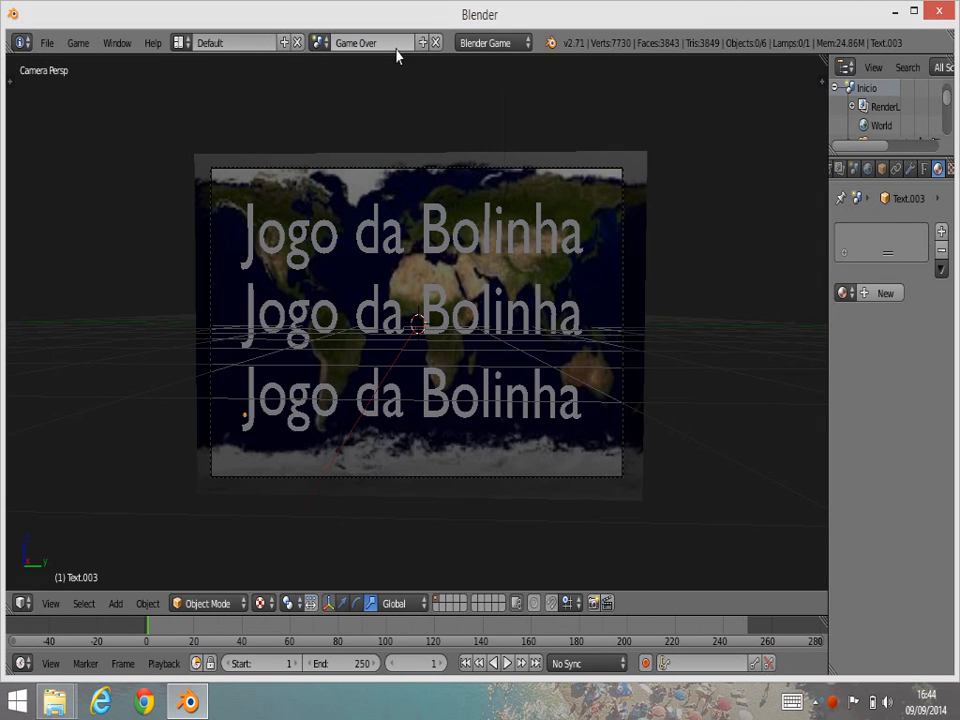
- Return to the Inicio scene and convert the uppermost title text to a mesh
left_click(318, 43)
left_click(334, 93)
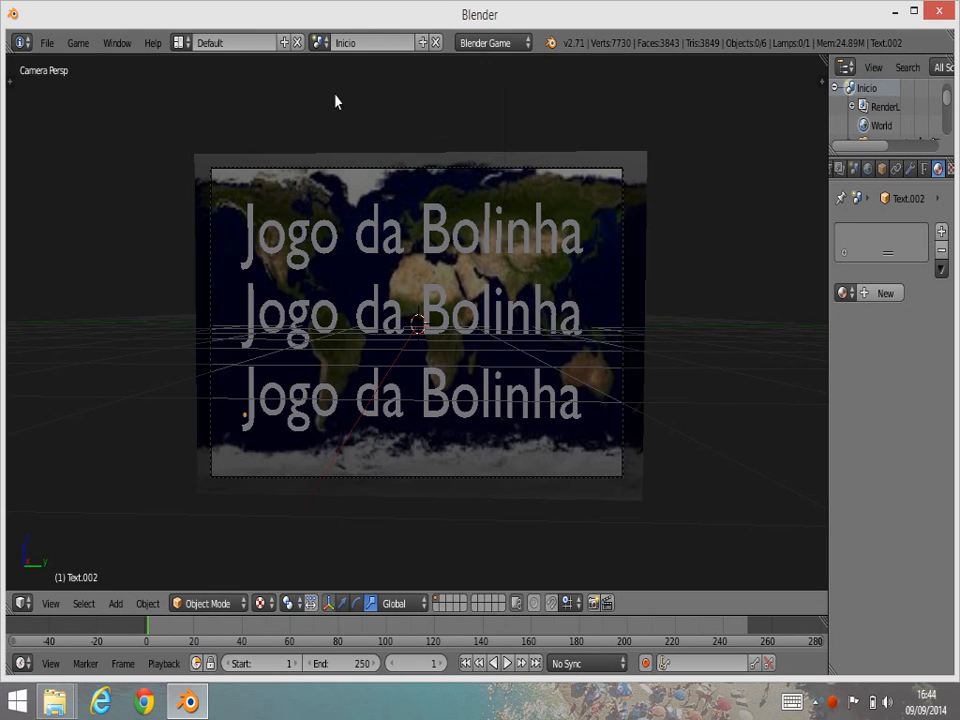
right_click(400, 245)
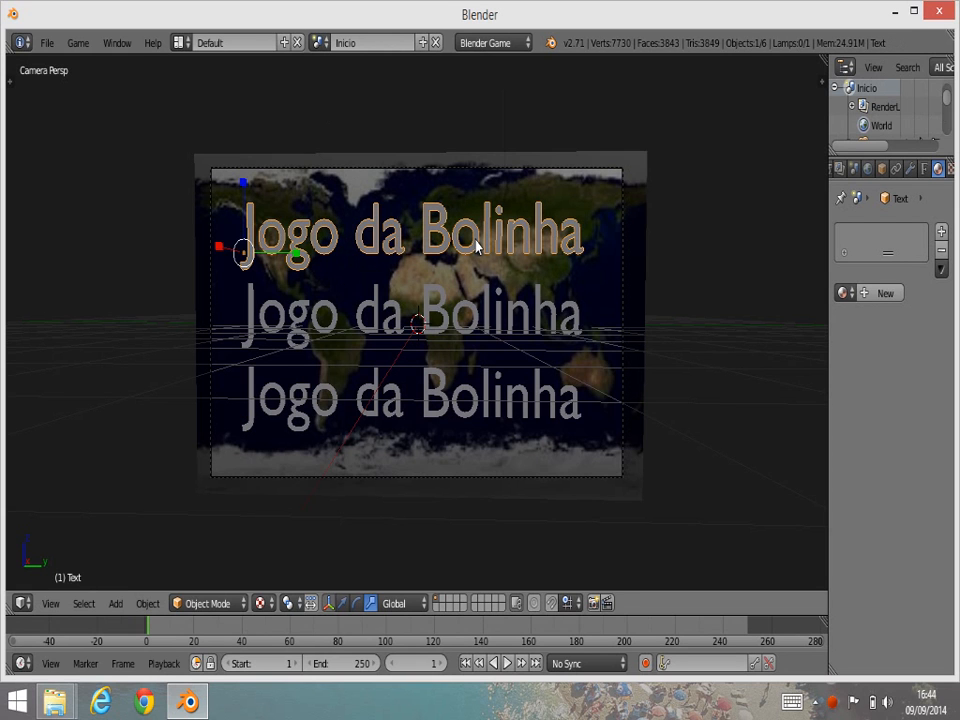
key("alt+c")
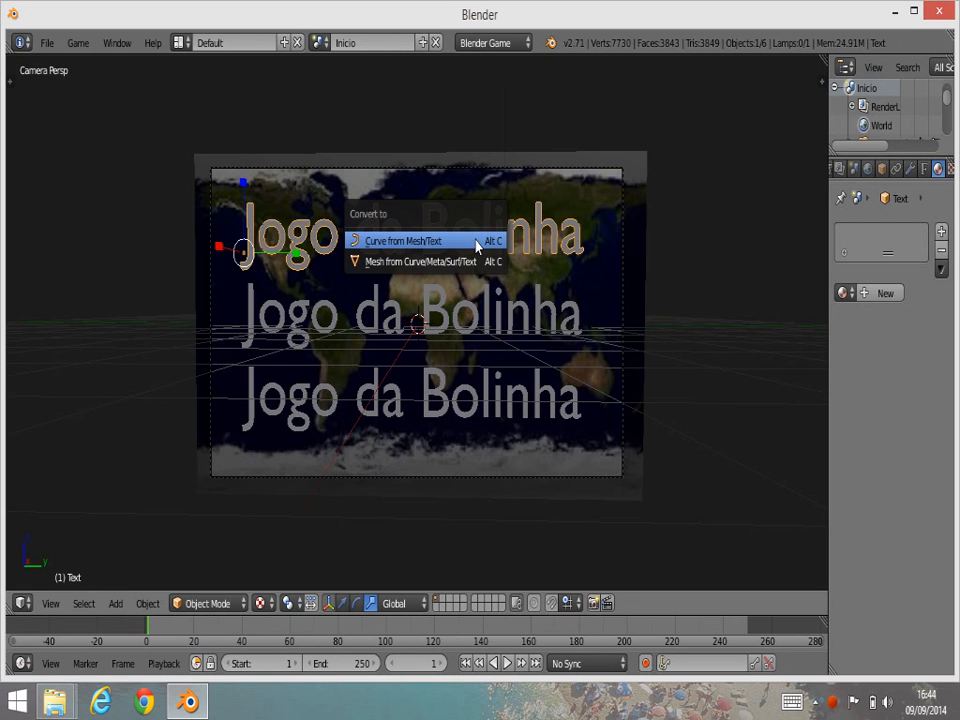
left_click(416, 262)
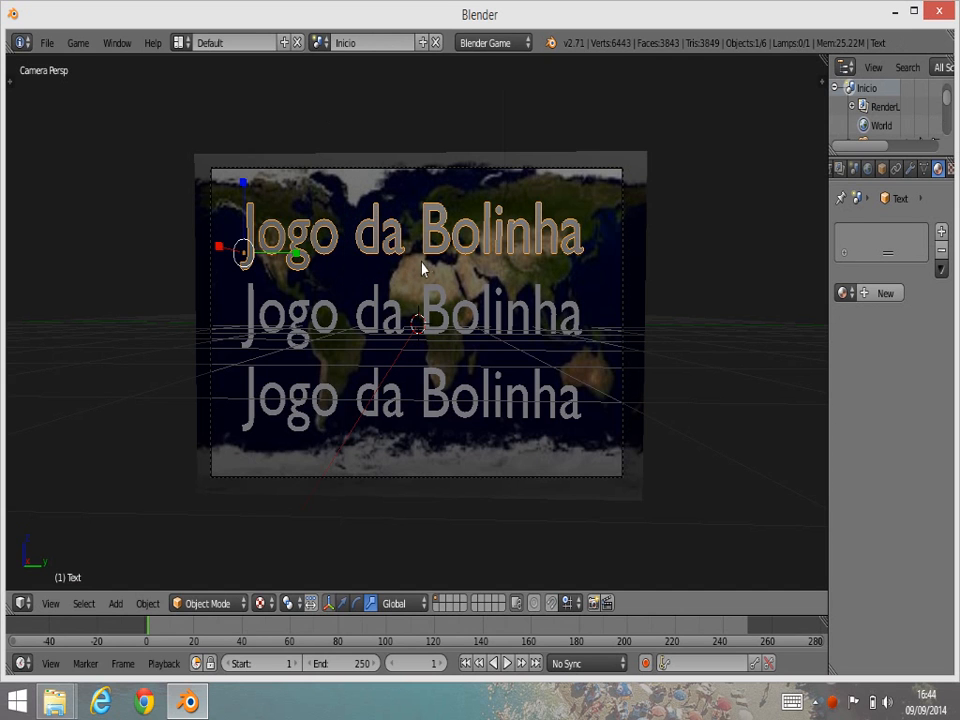
- Extrude all faces of the uppermost title mesh by about 0.41 along the normal to give the letters depth
key("Tab")
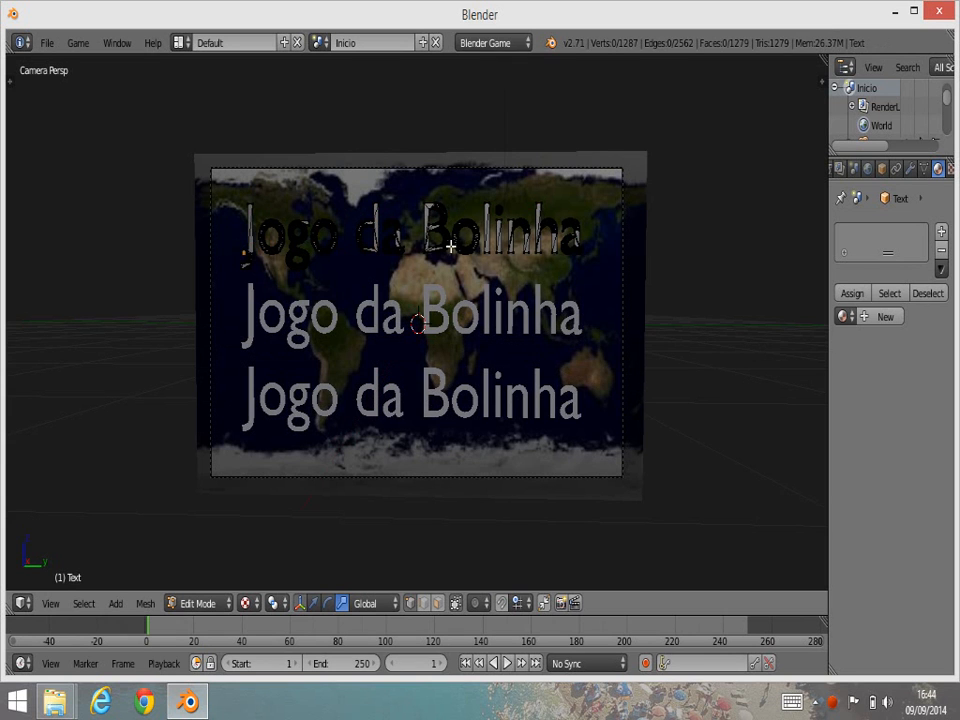
scroll(476, 262, "up", 4)
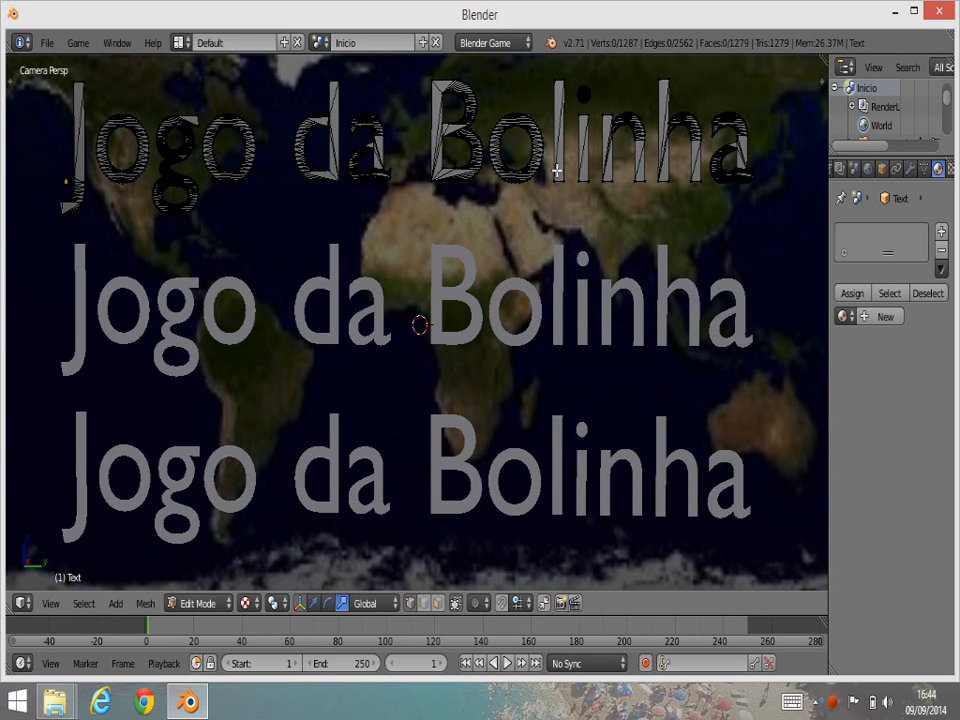
key("a")
middle_click_drag(609, 189, 527, 246)
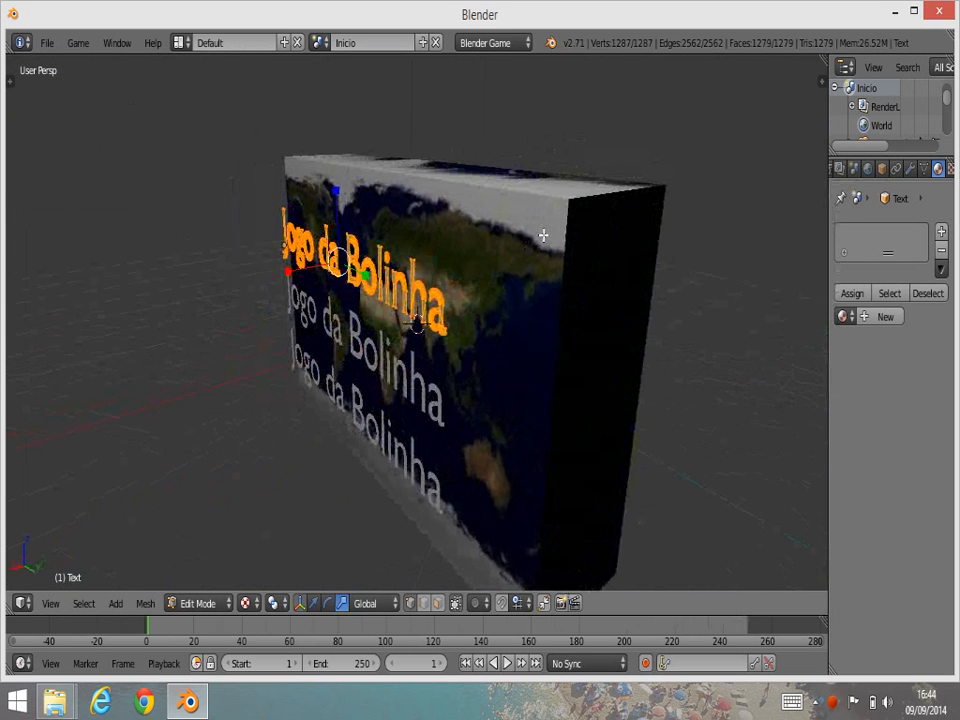
key("e")
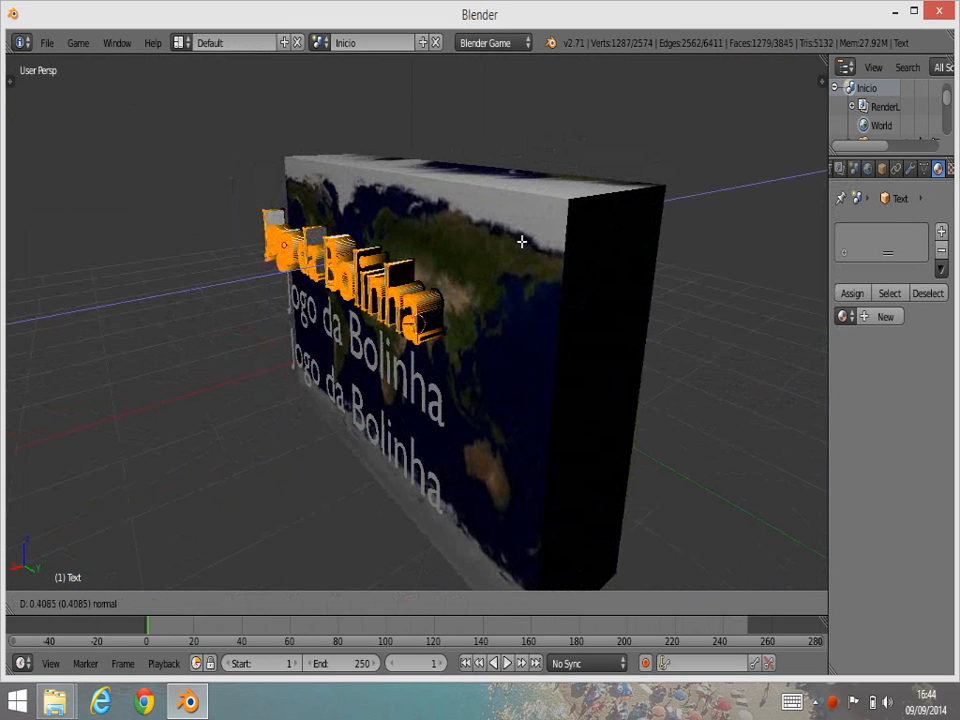
left_click(521, 241)
middle_click_drag(380, 388, 489, 379)
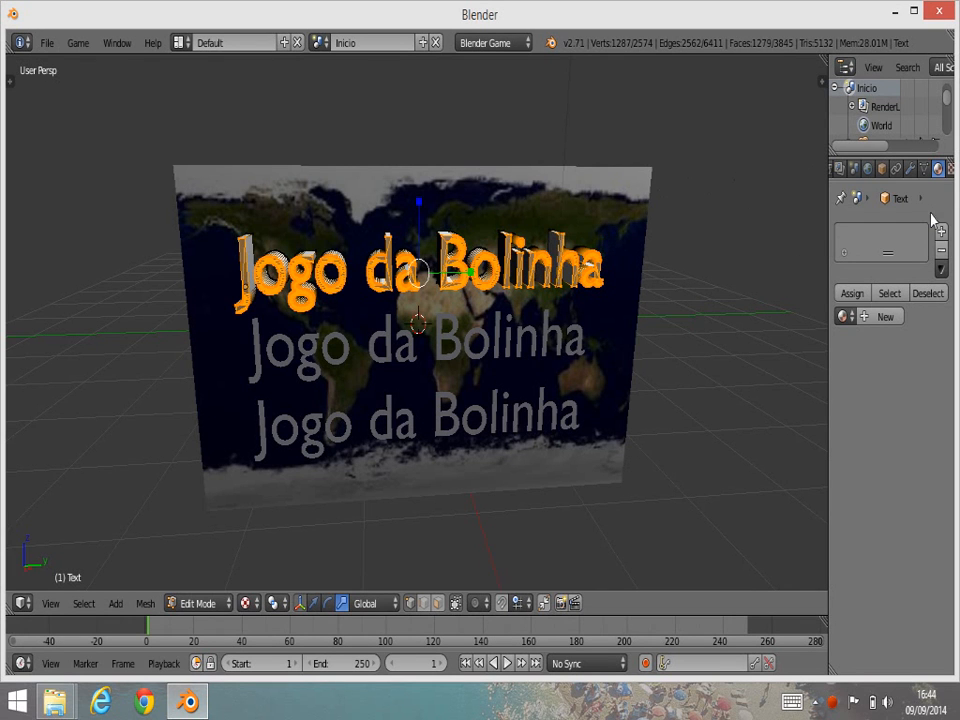
- Give the uppermost title a new material with a yellow diffuse color and return to Object Mode
left_click(884, 320)
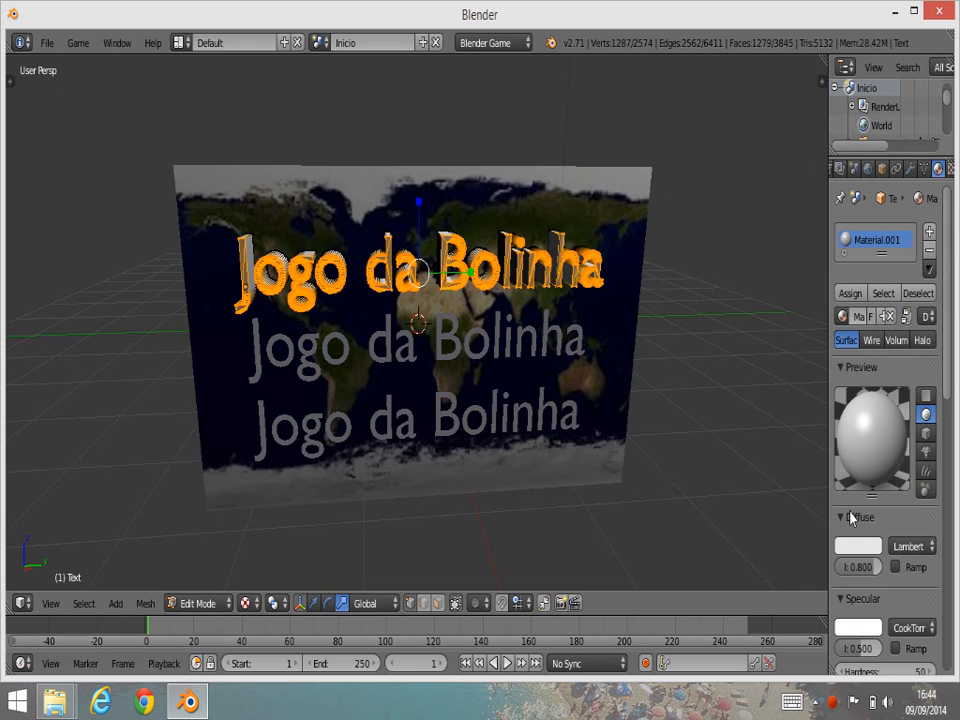
left_click(857, 546)
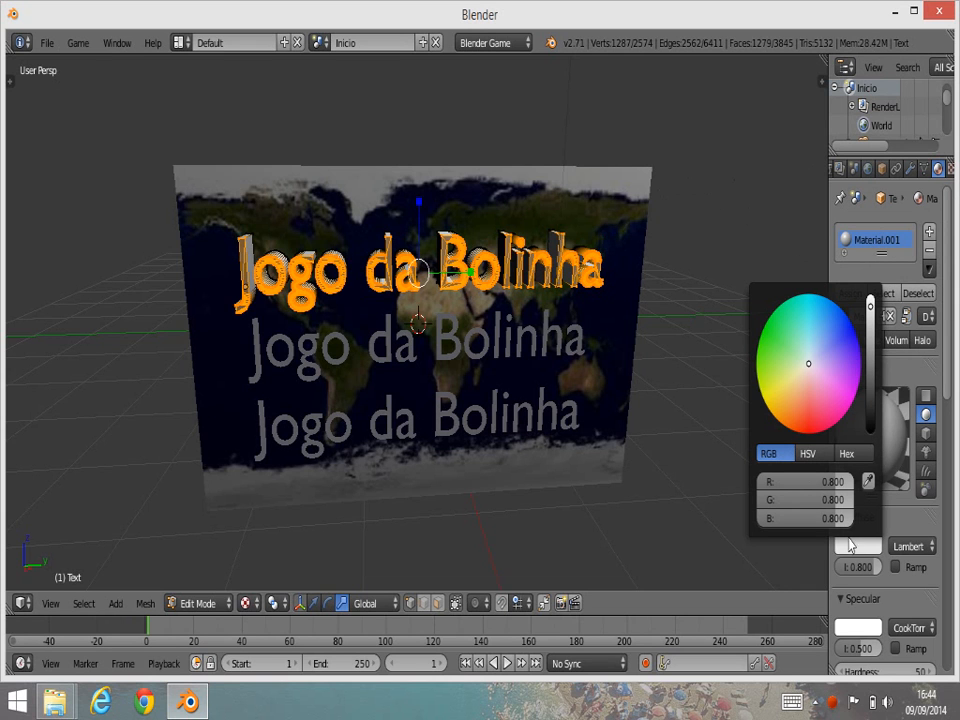
left_click(783, 390)
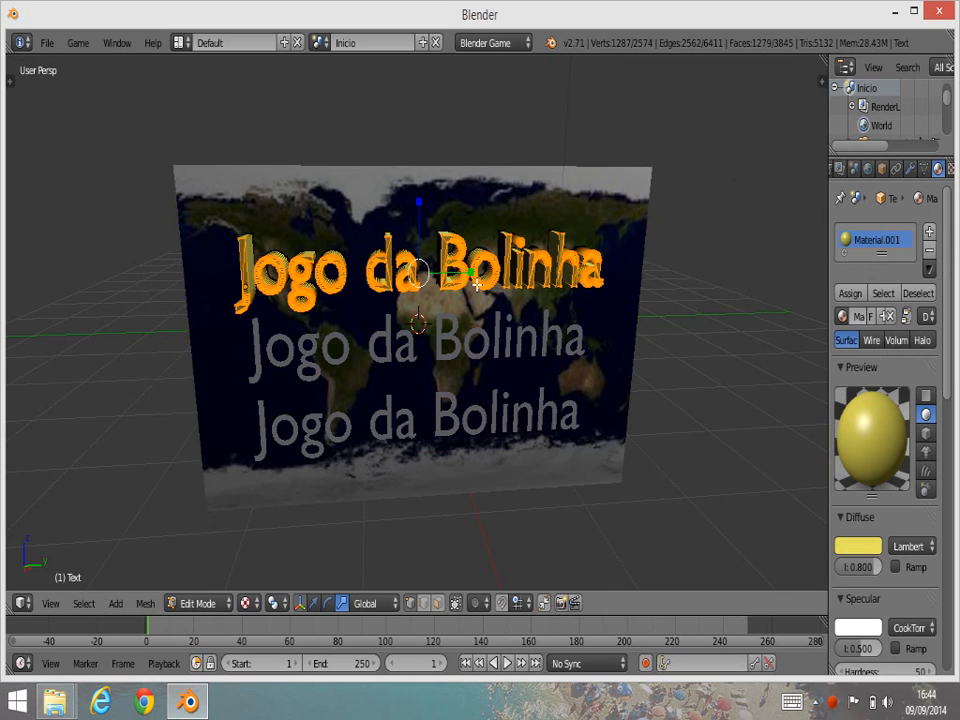
key("Tab")
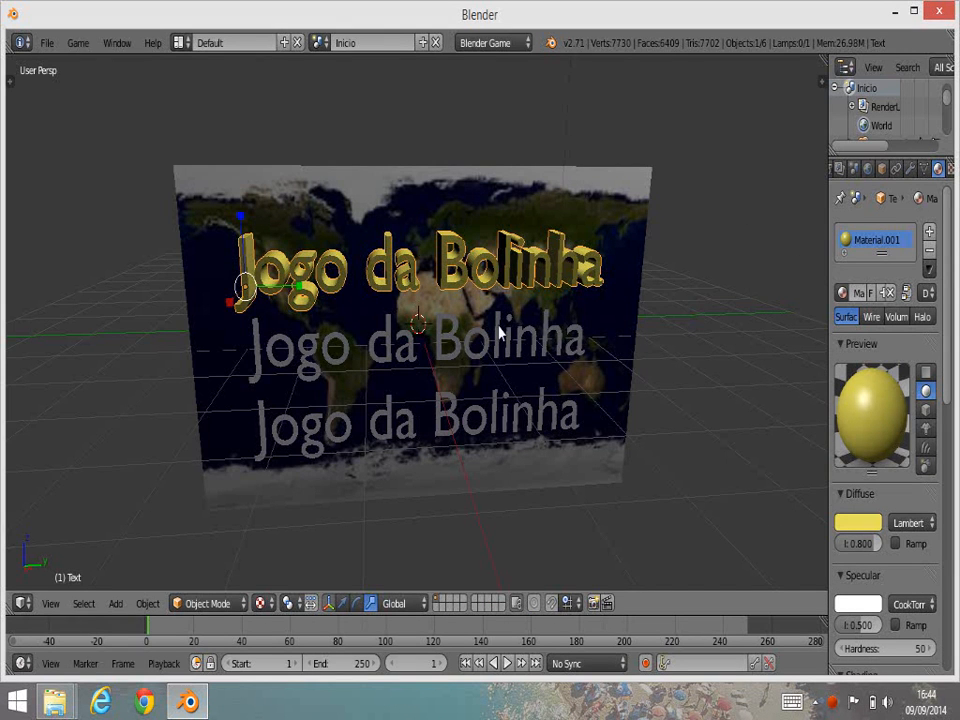
- From the camera view, replace the middle "Jogo da Bolinha" text with "Pressione Enter" and return to Object Mode
scroll(525, 350, "up", 4)
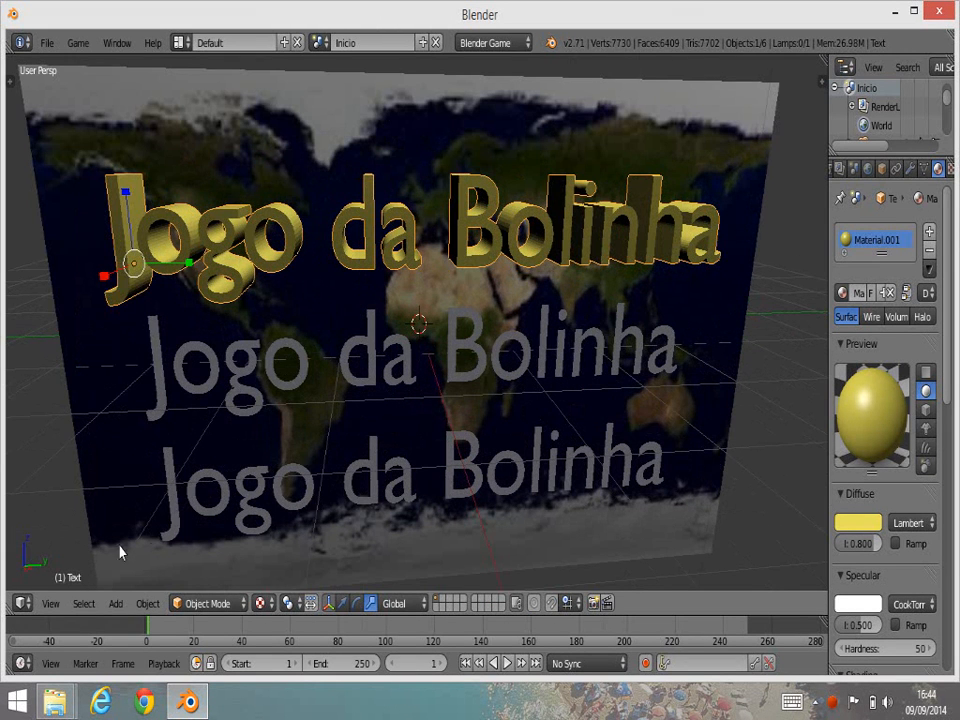
left_click(51, 604)
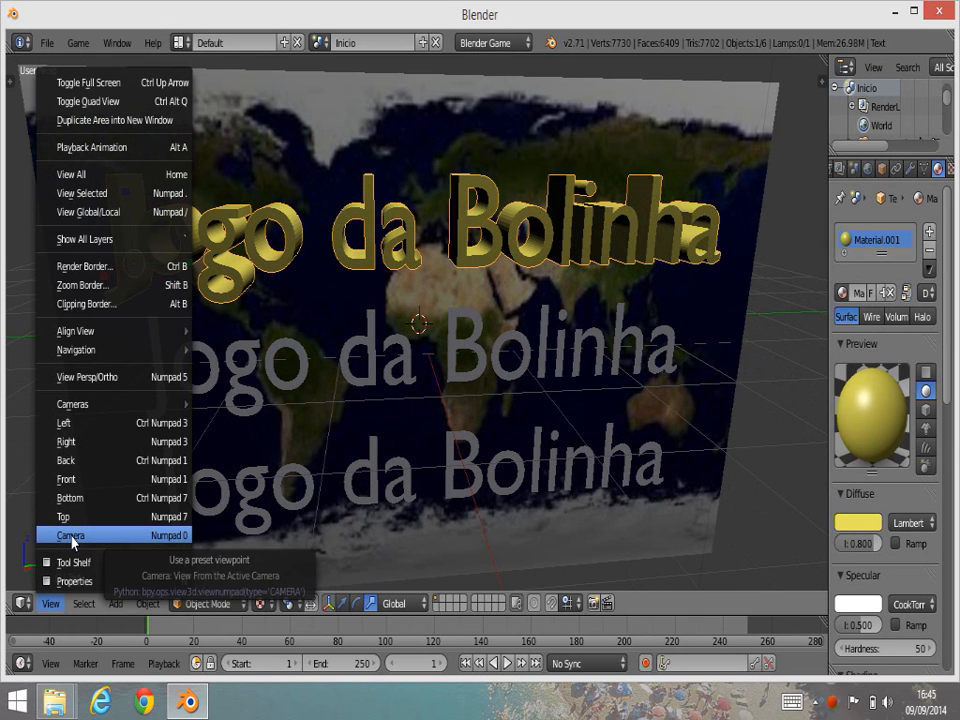
left_click(71, 536)
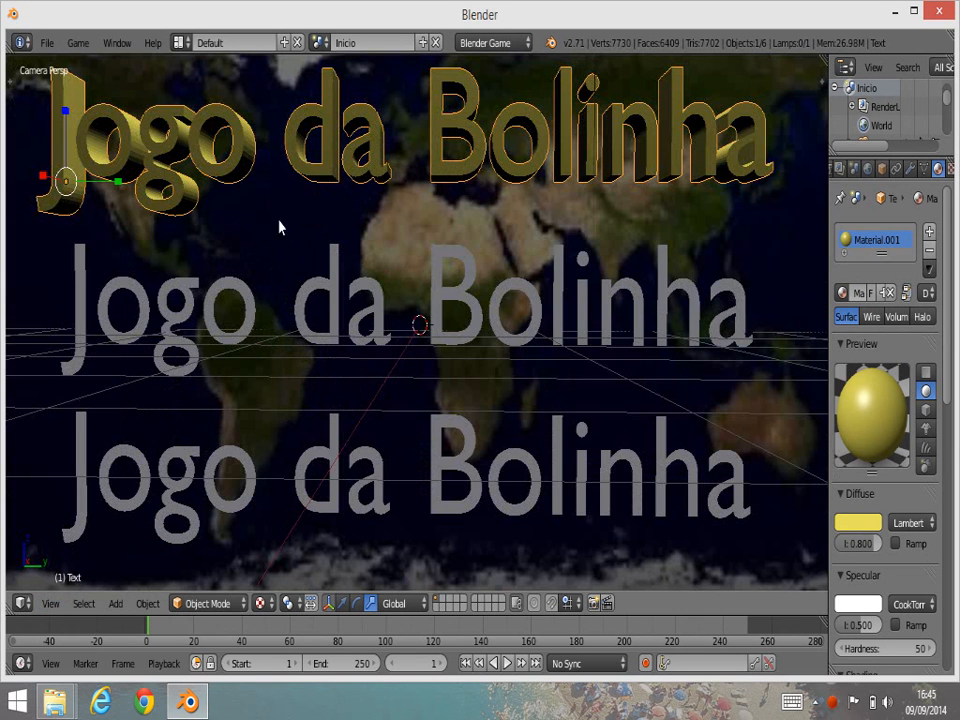
right_click(437, 334)
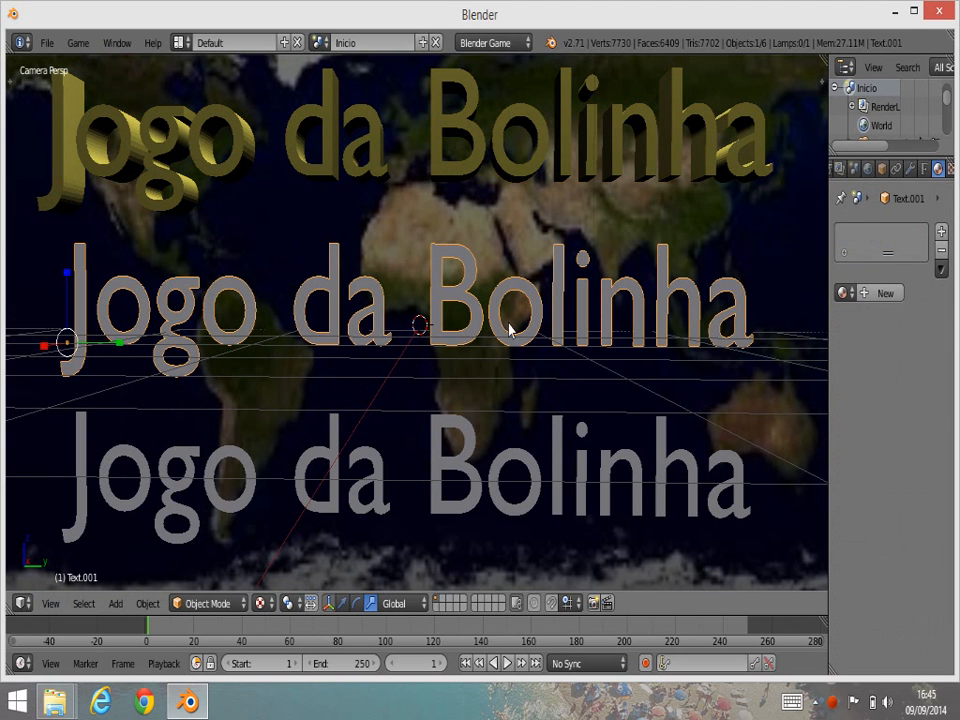
key("Tab")
key("BackSpace")
key("BackSpace")
key("BackSpace")
key("BackSpace")
key("BackSpace")
key("BackSpace")
key("BackSpace")
key("BackSpace")
key("BackSpace")
key("BackSpace")
key("BackSpace")
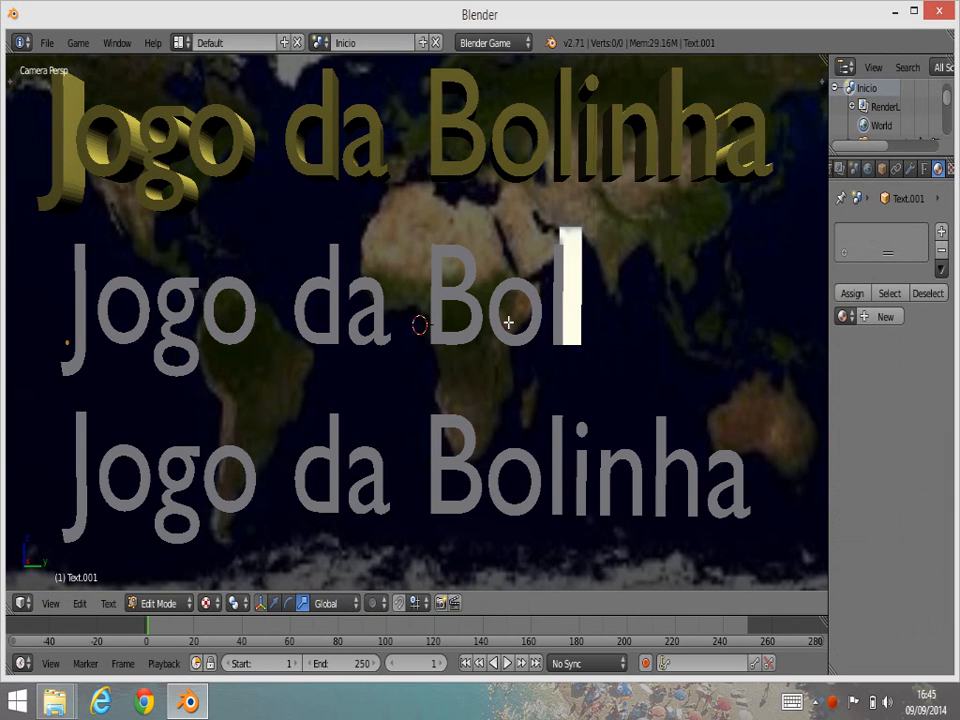
key("BackSpace")
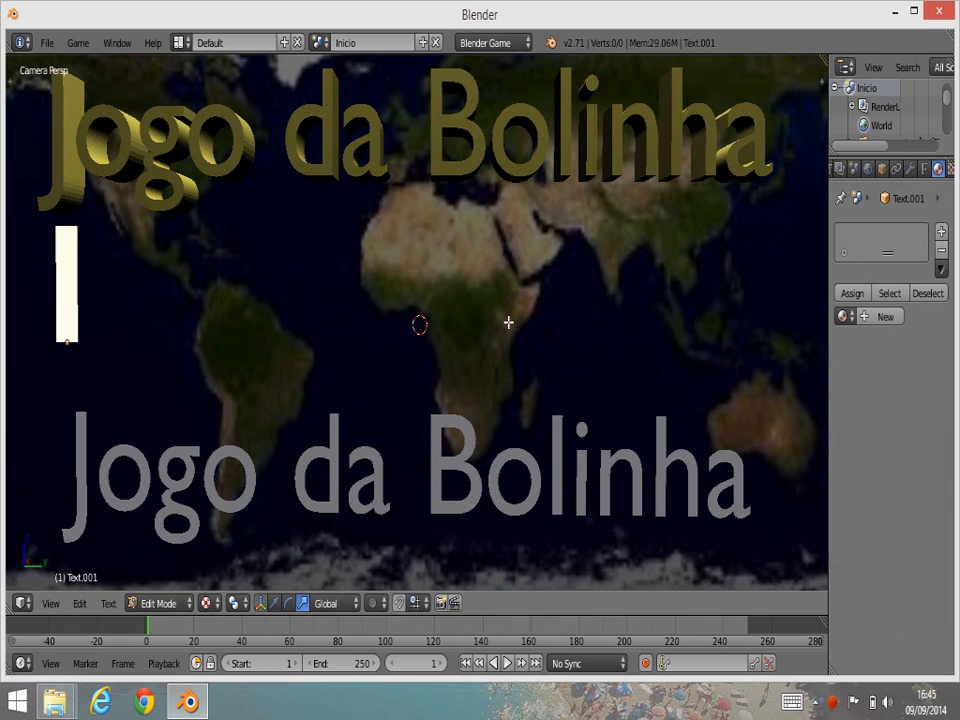
type("Press")
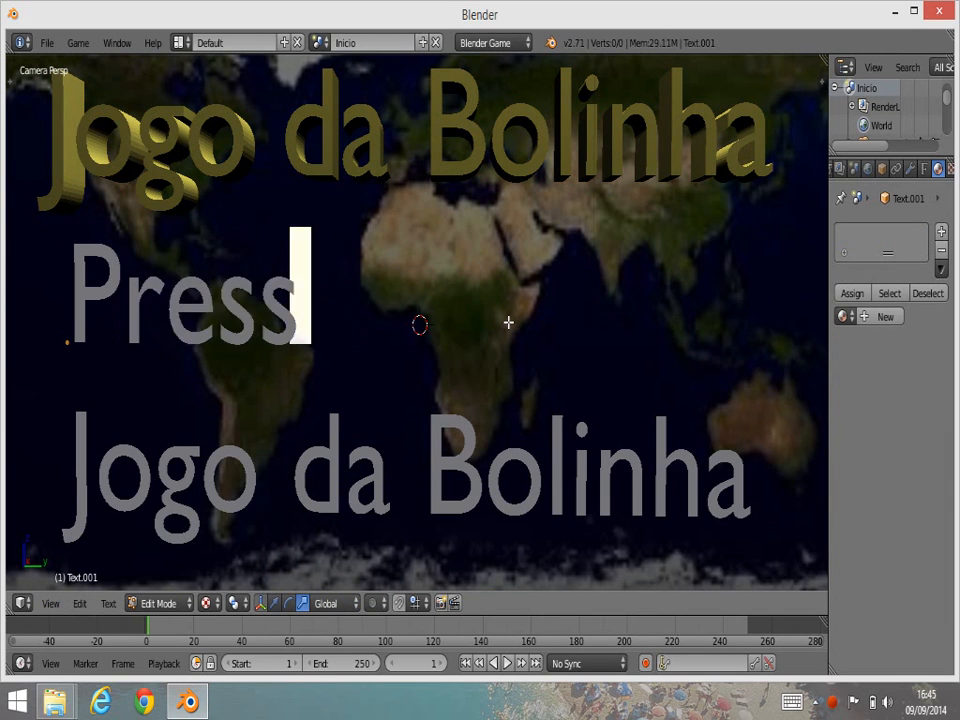
type("ione ")
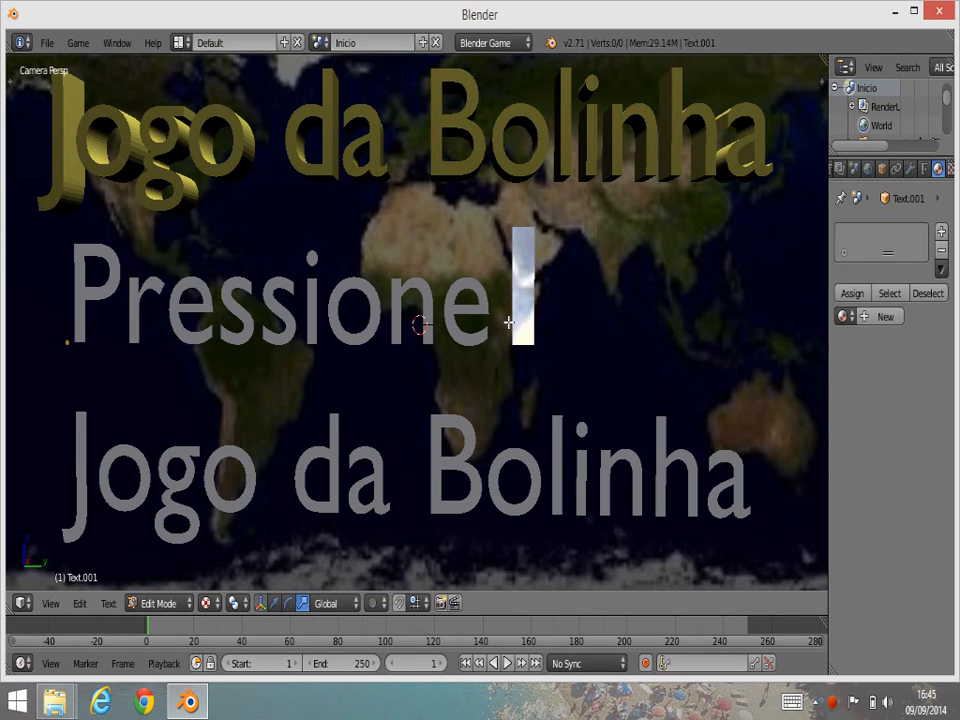
type("Enter")
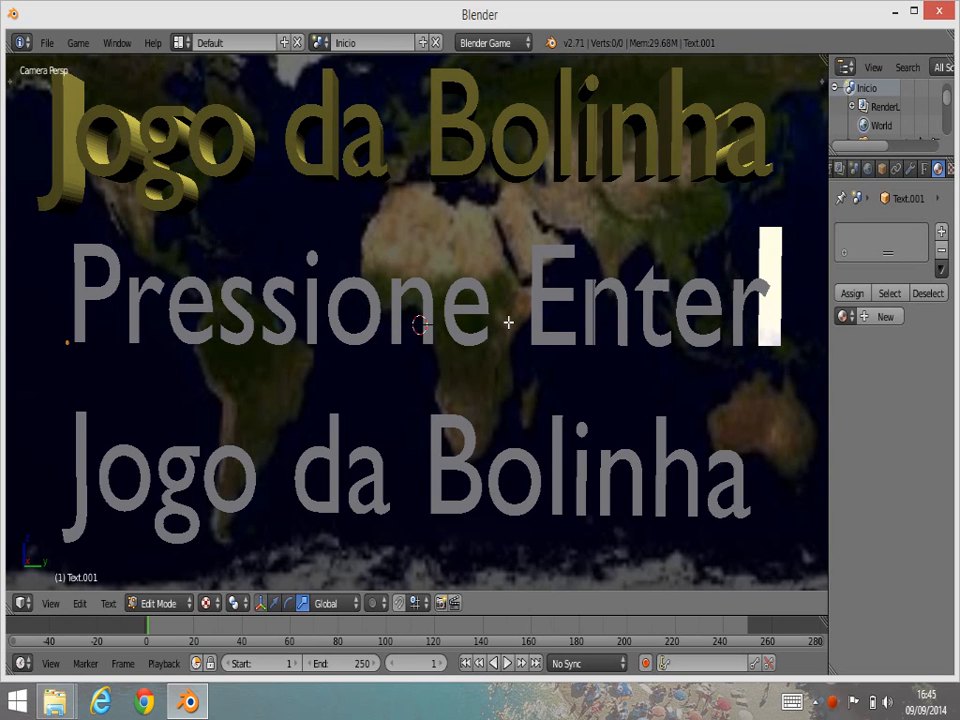
key("Tab")
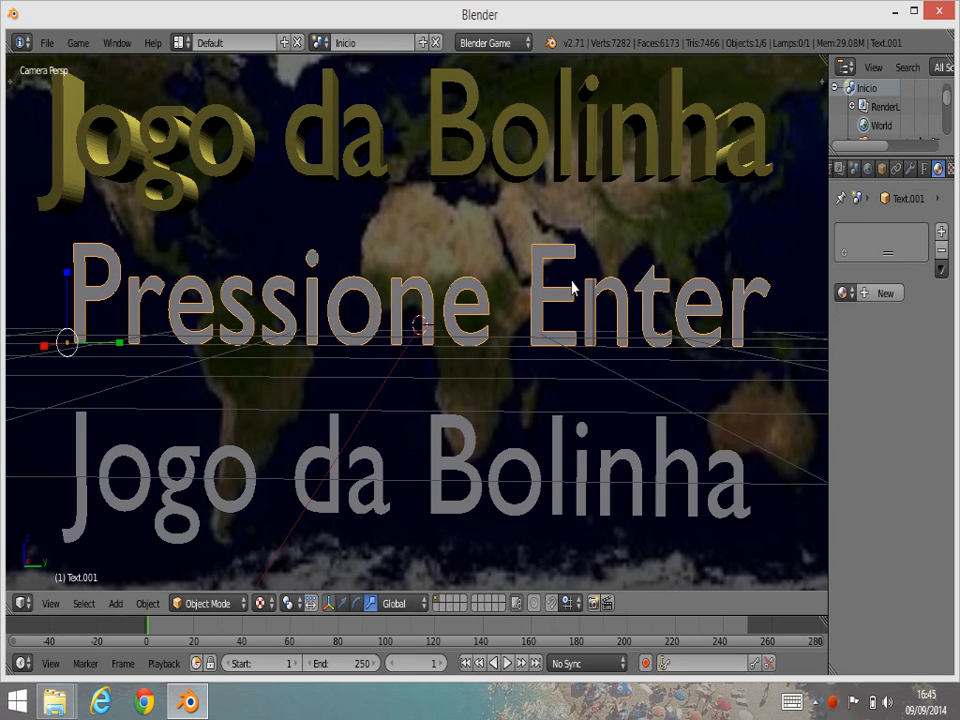
- Scale the middle text down to about half its size and extend its wording to "Pressione Enter para começar"
key("s")
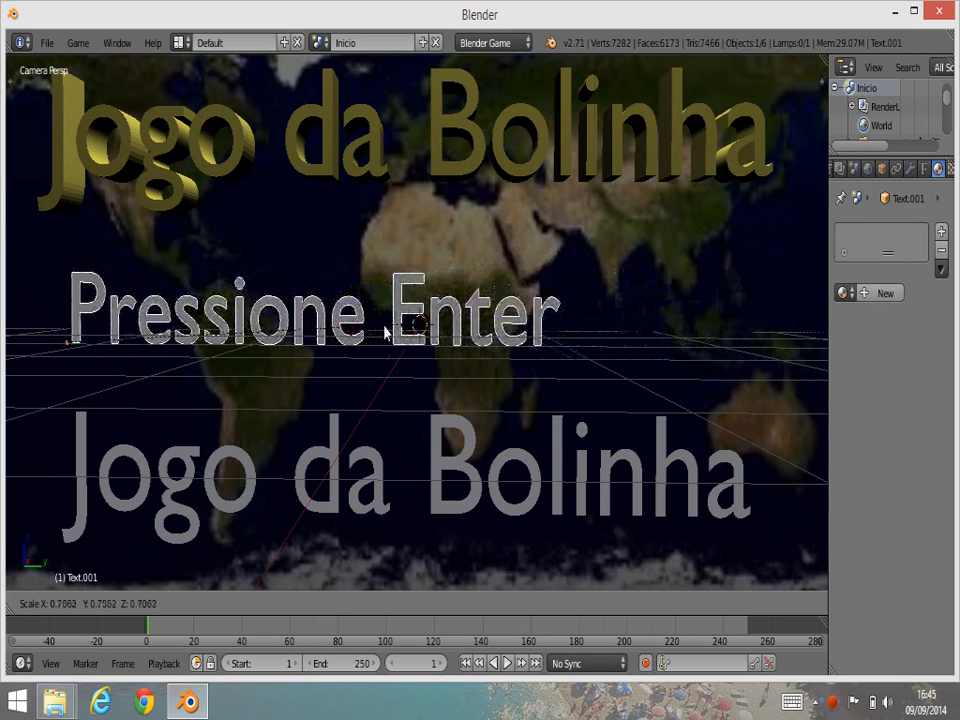
left_click(309, 336)
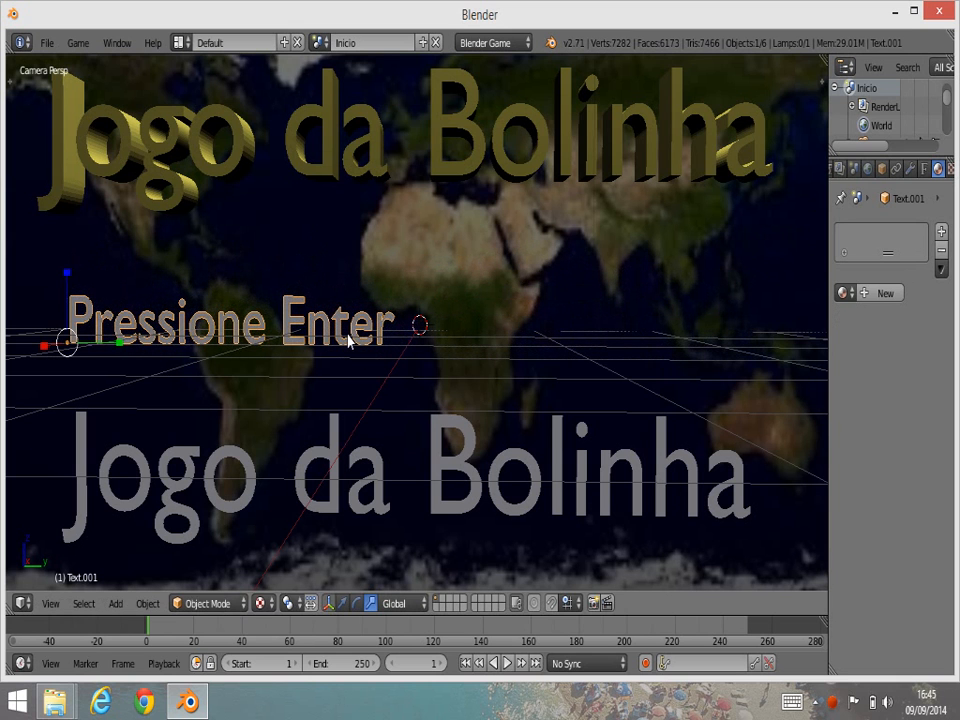
key("Tab")
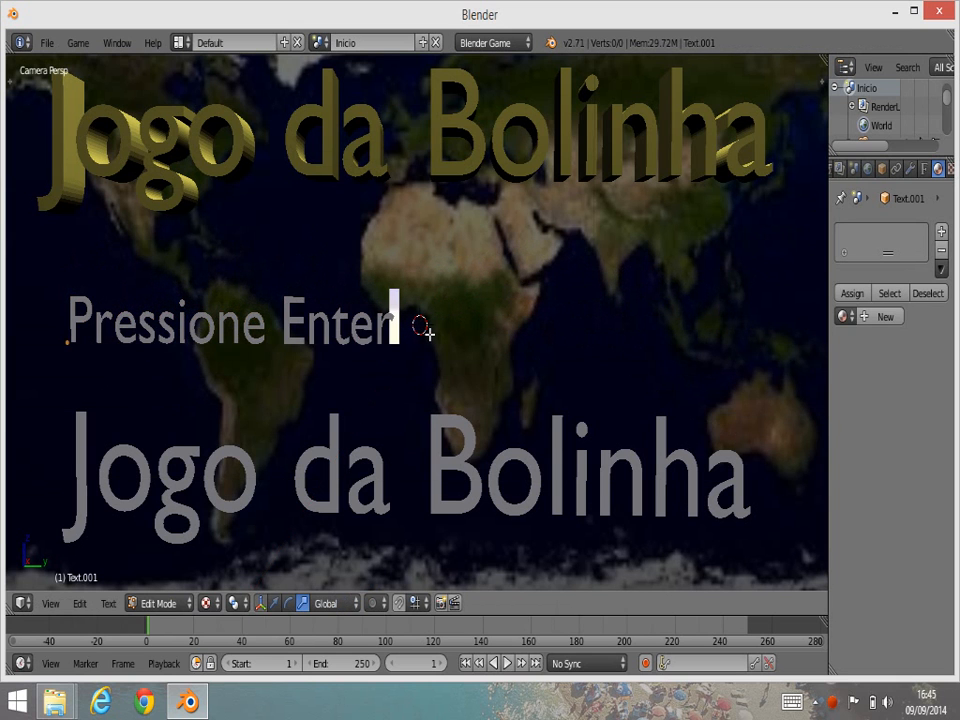
type("pa")
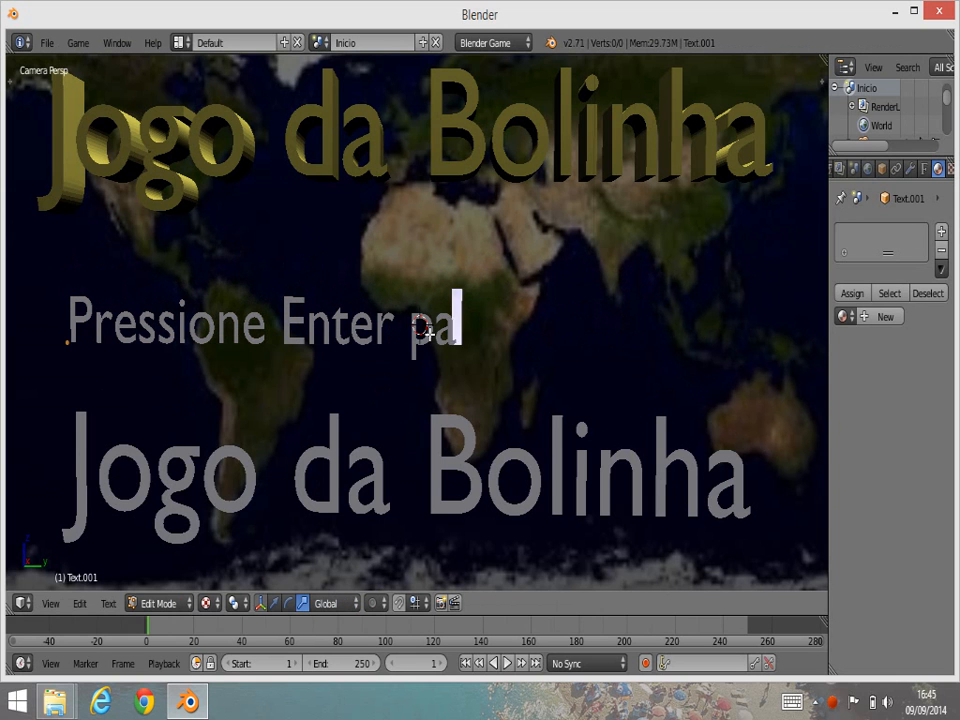
type("ra come")
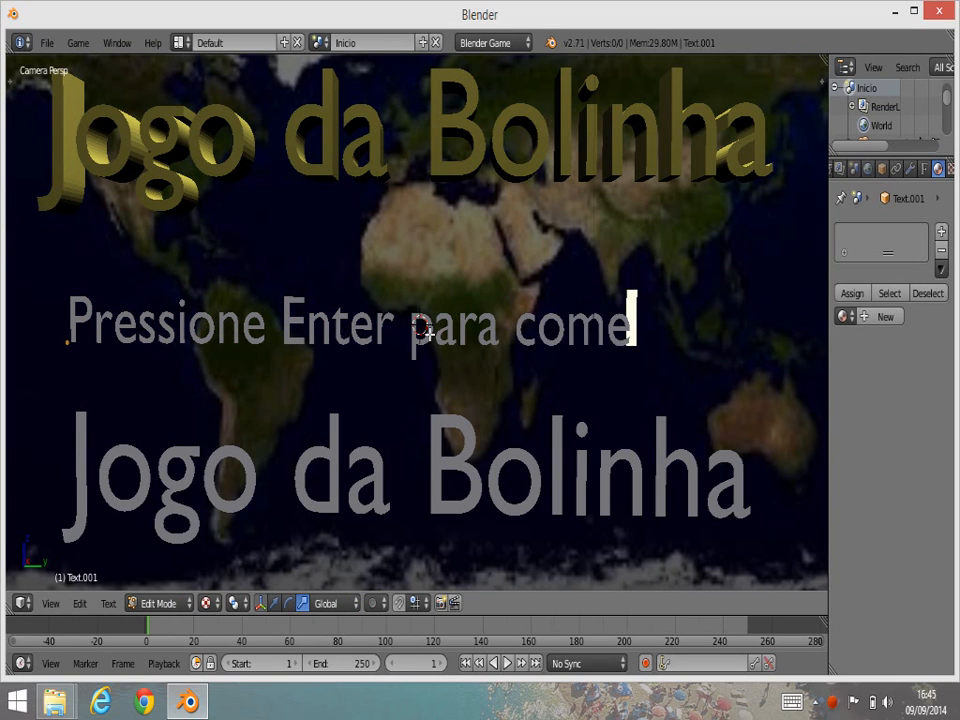
type("çar")
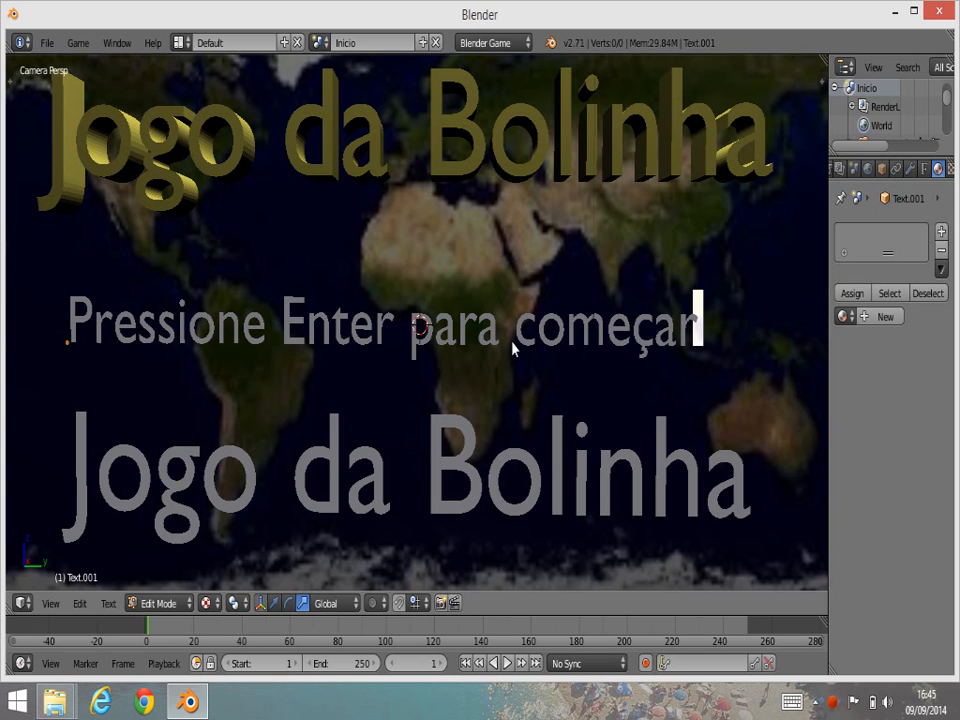
key("Tab")
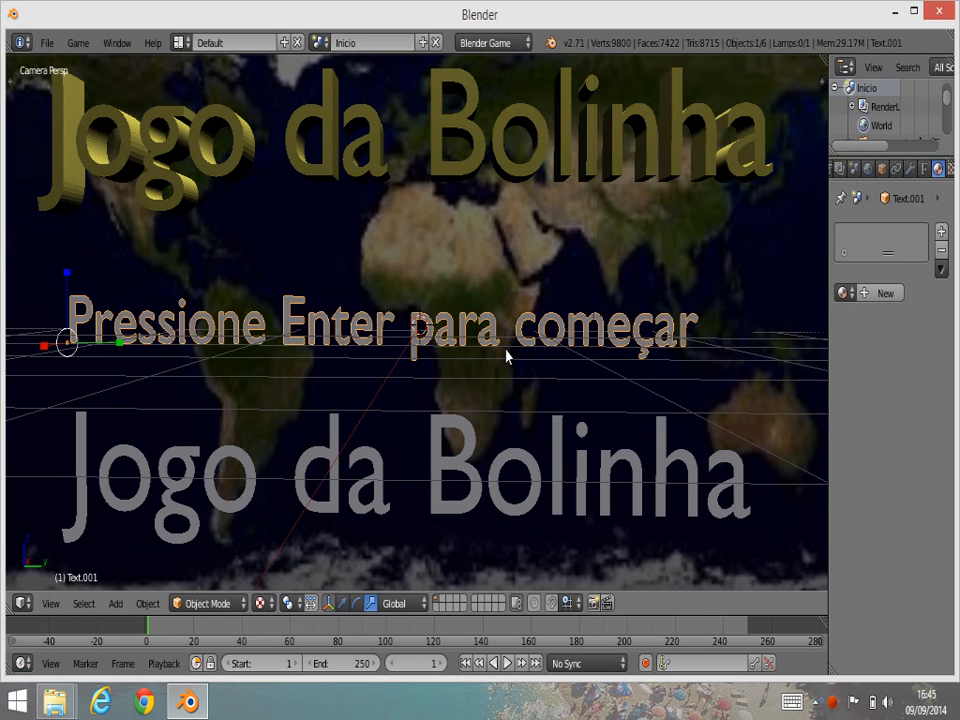
- Convert the "Pressione Enter para começar" text to a mesh and extrude all its faces along the normal to give the letters depth
key("alt+c")
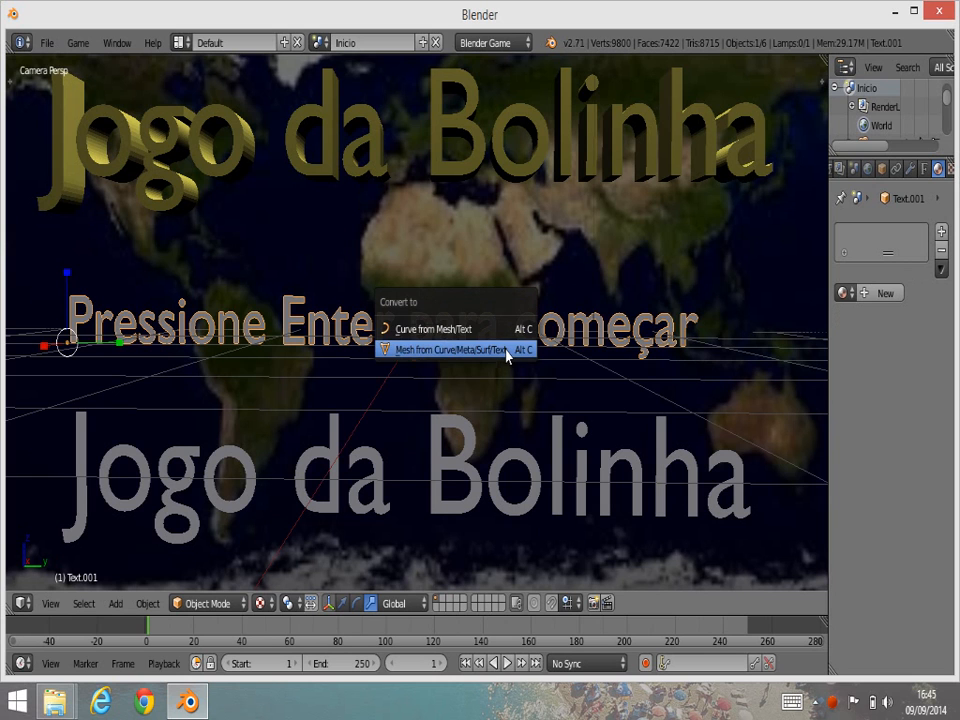
left_click(432, 350)
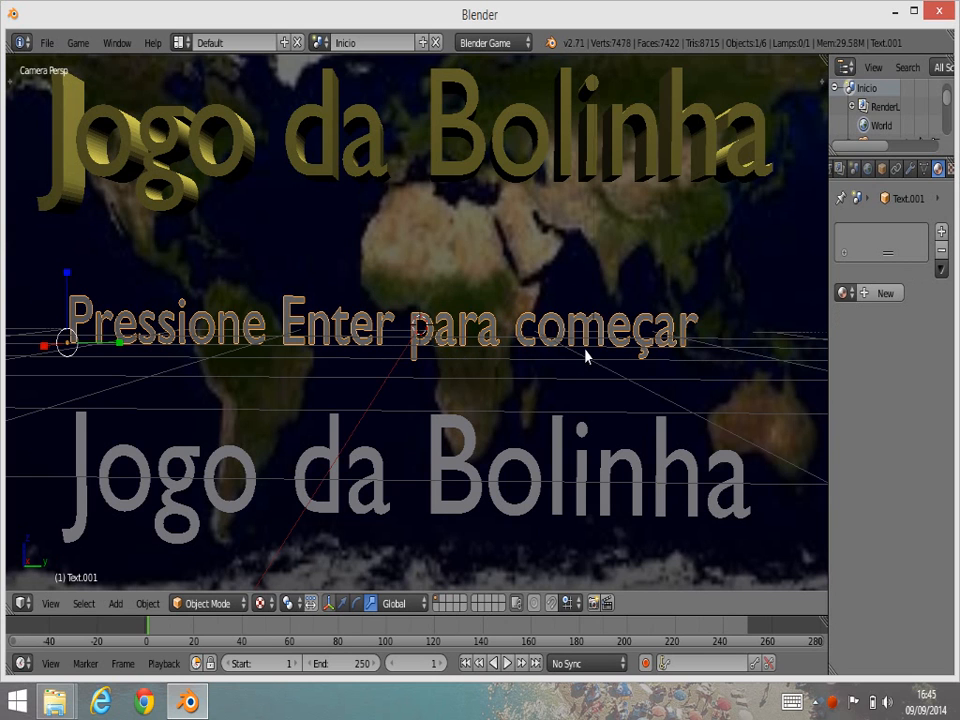
key("Tab")
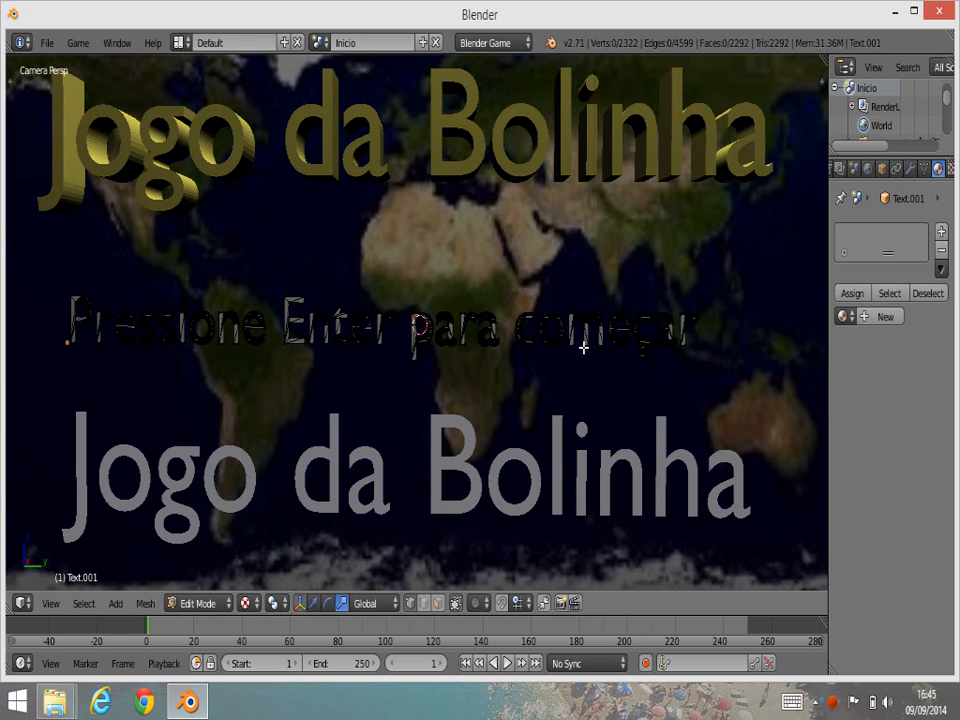
key("a")
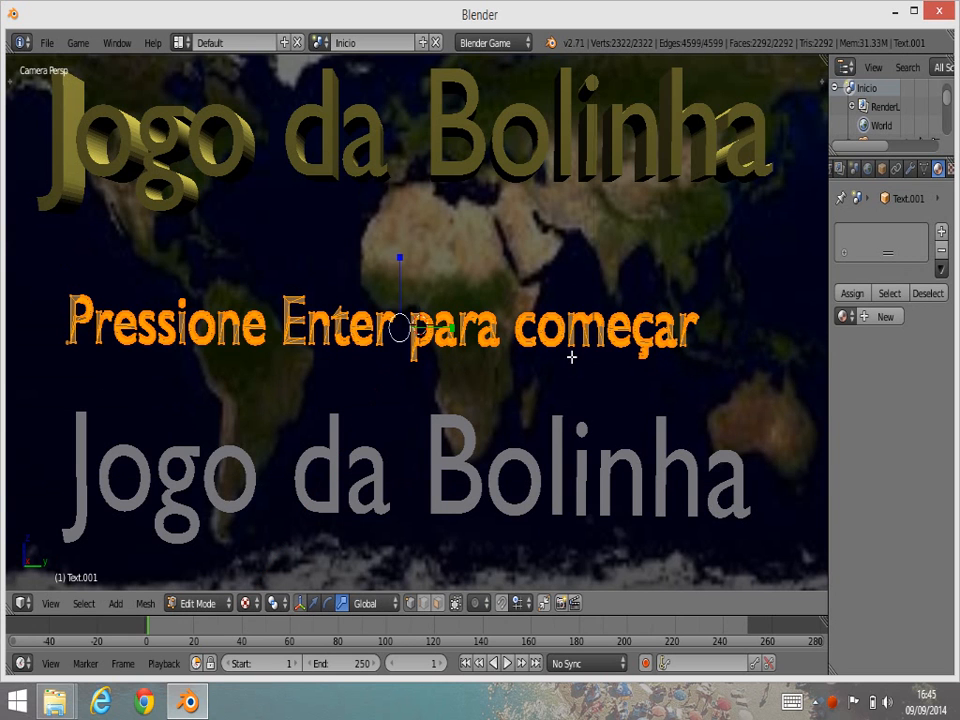
middle_click_drag(681, 359, 626, 371)
key("e")
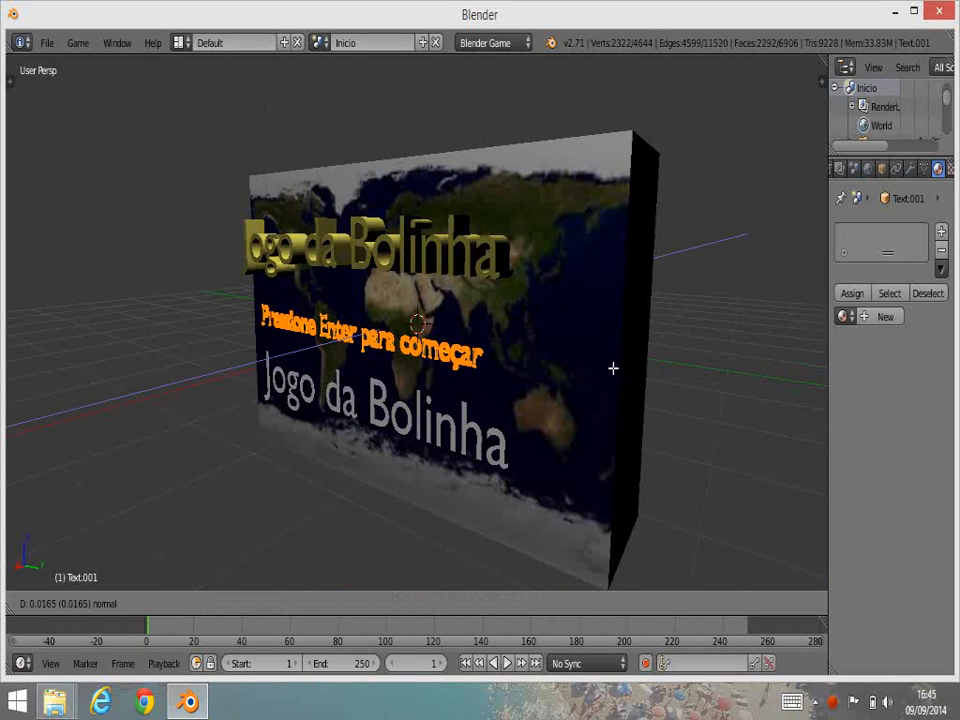
left_click(596, 381)
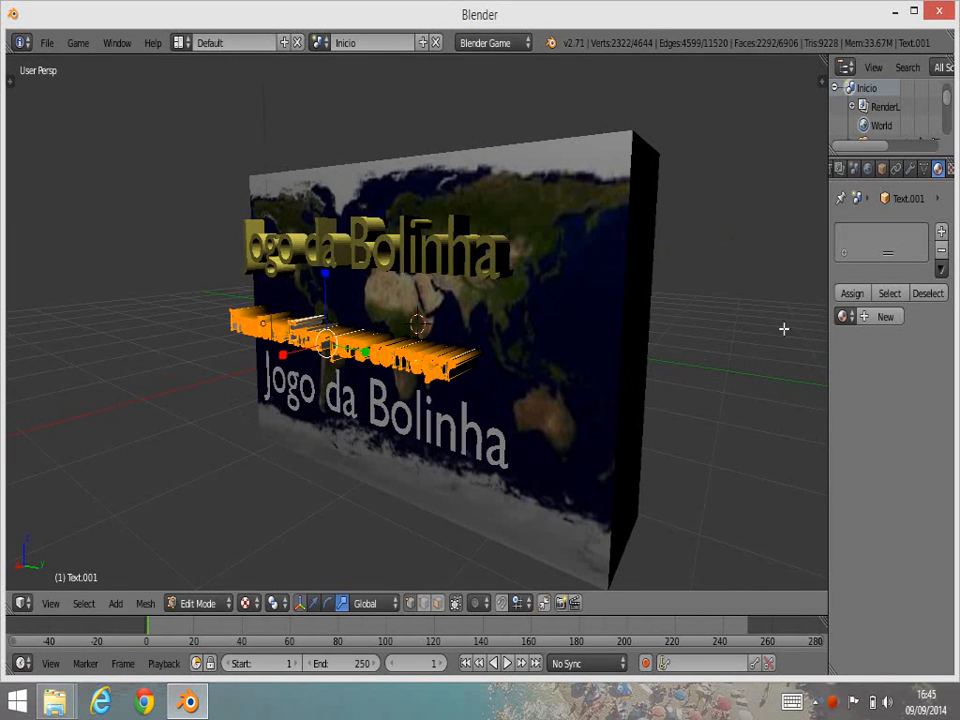
- Give the "Pressione Enter para começar" mesh a new material with a green diffuse color and return to Object Mode
left_click(867, 316)
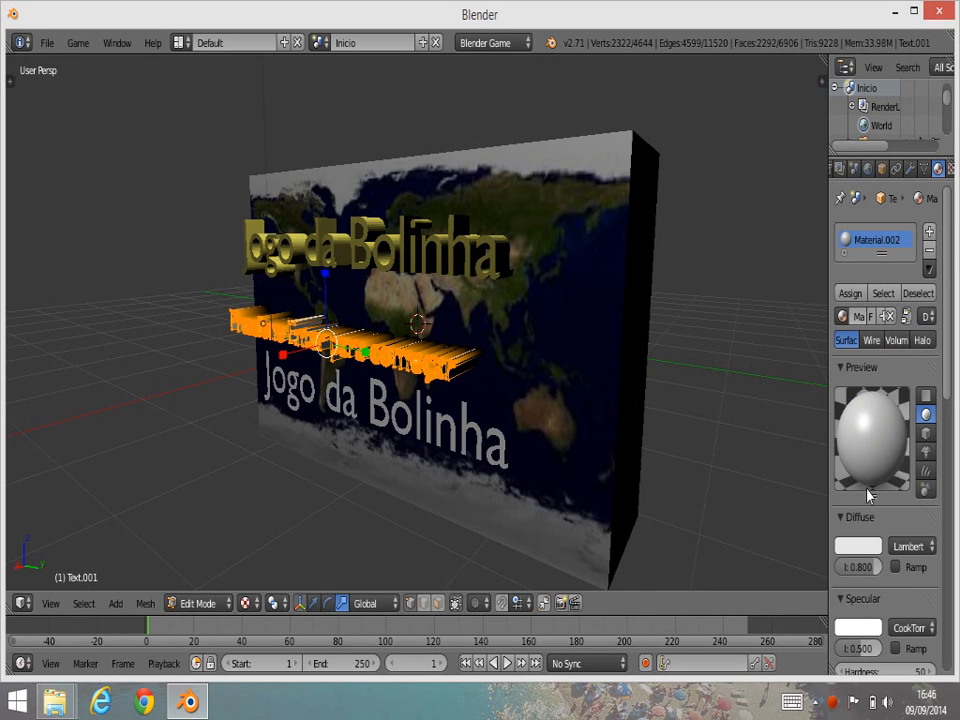
left_click(856, 547)
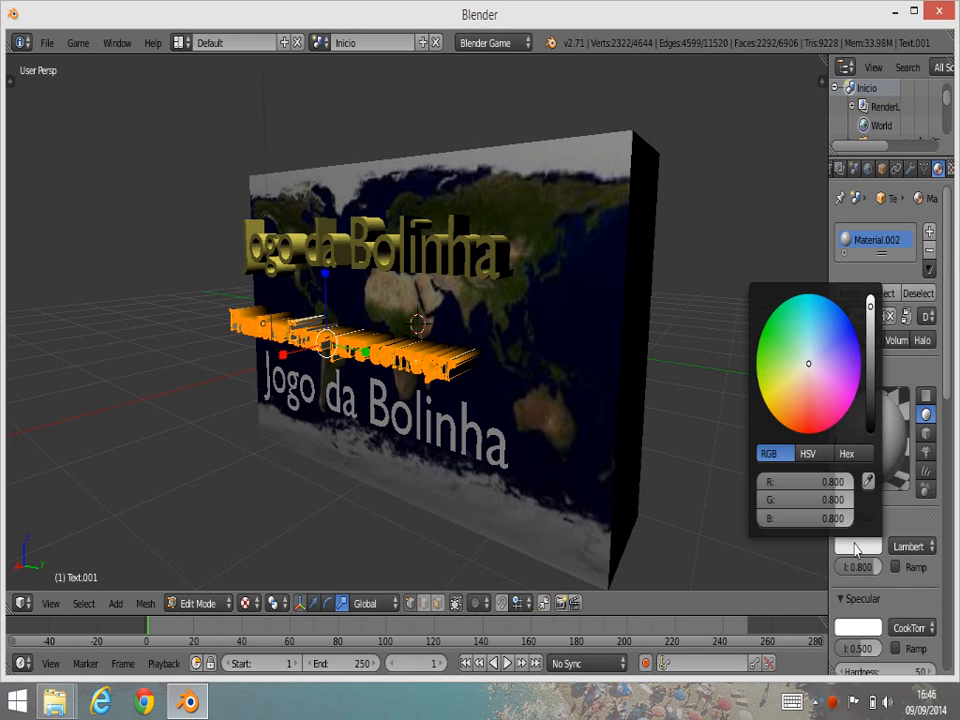
left_click(773, 331)
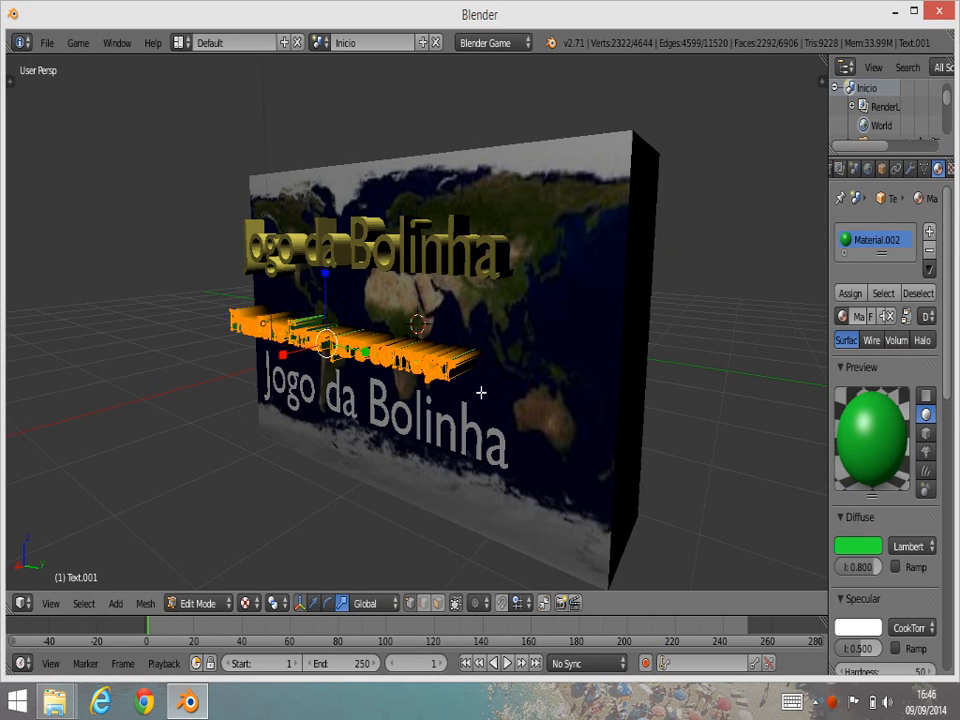
key("Tab")
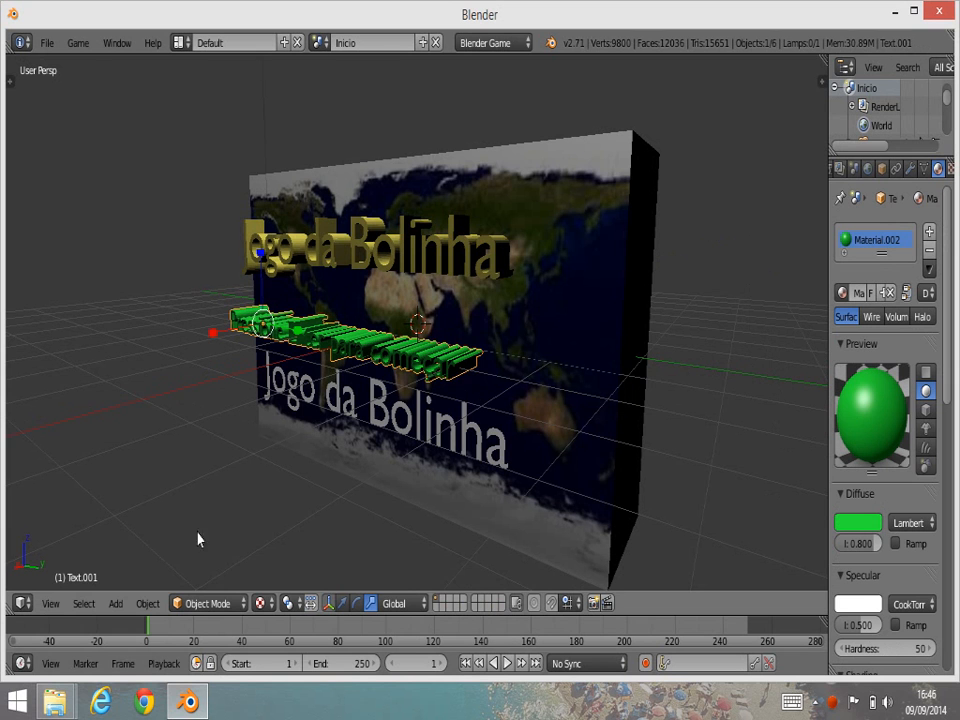
- From the camera view, scale the lowest "Jogo da Bolinha" text down to roughly two thirds of its size
left_click(50, 603)
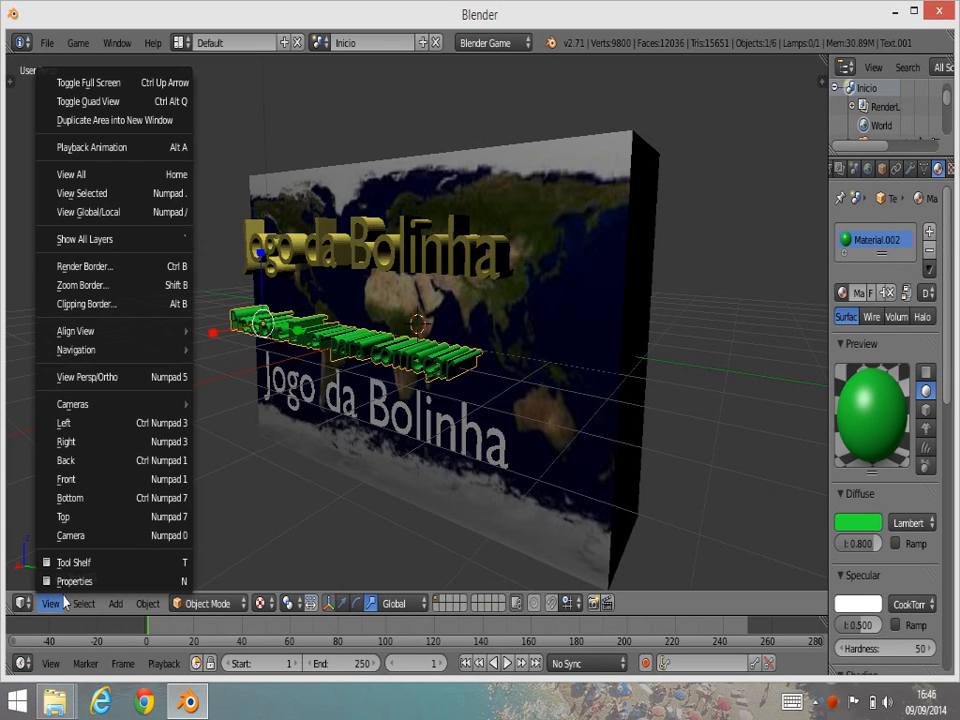
left_click(84, 536)
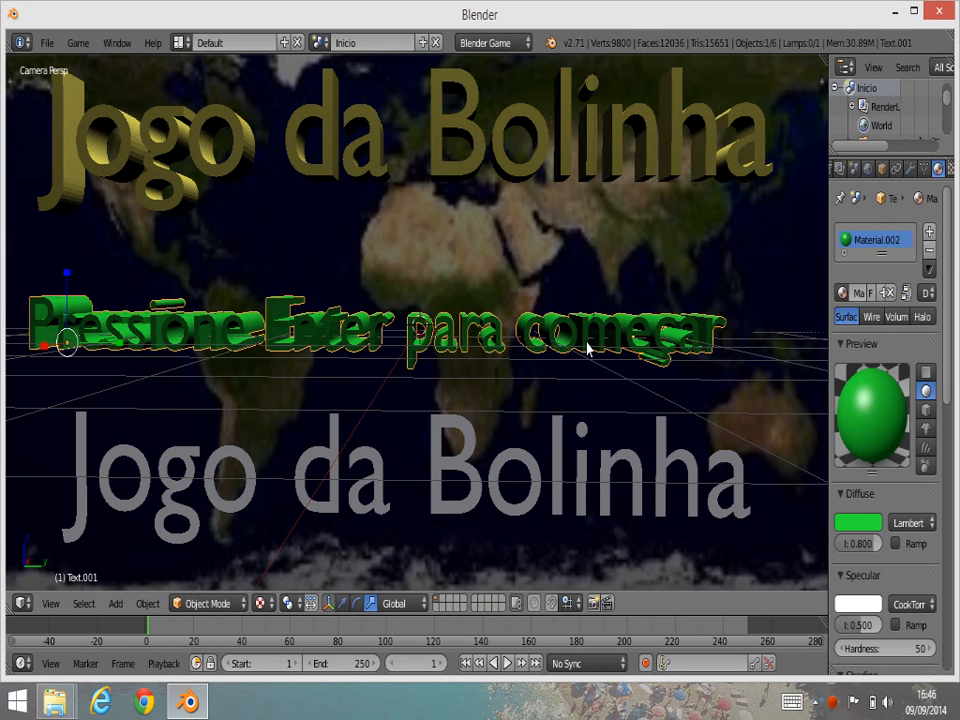
right_click(536, 461)
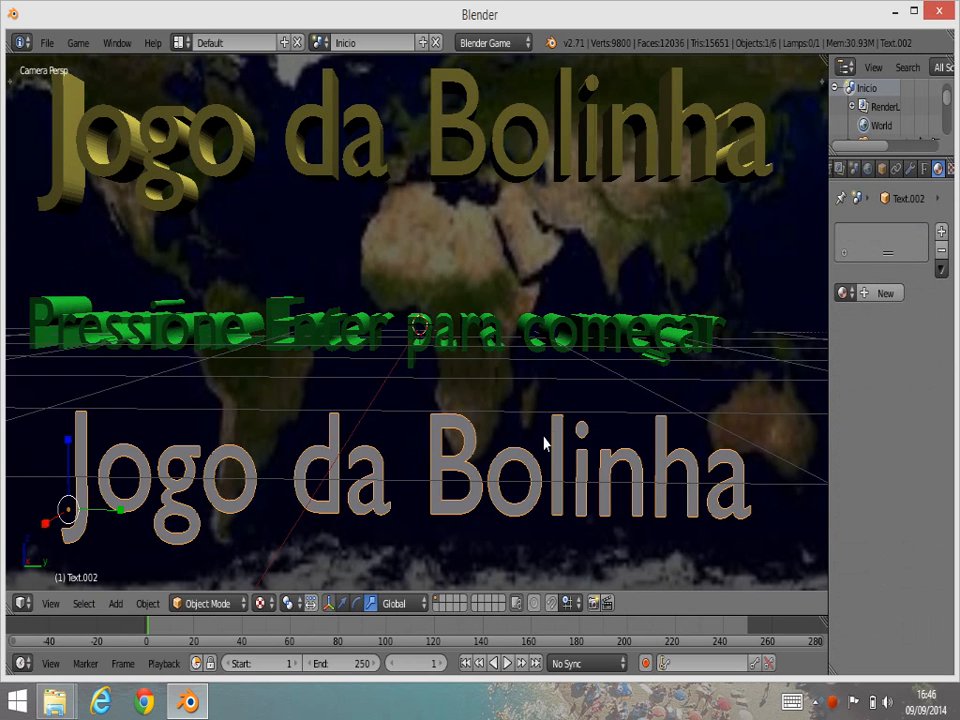
key("s")
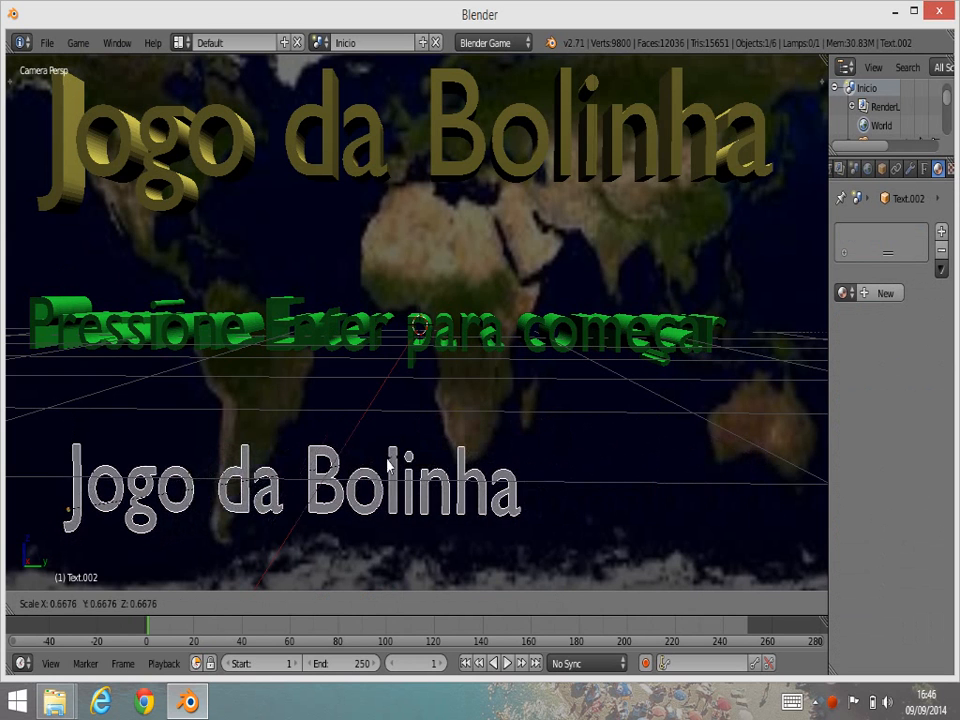
left_click(381, 461)
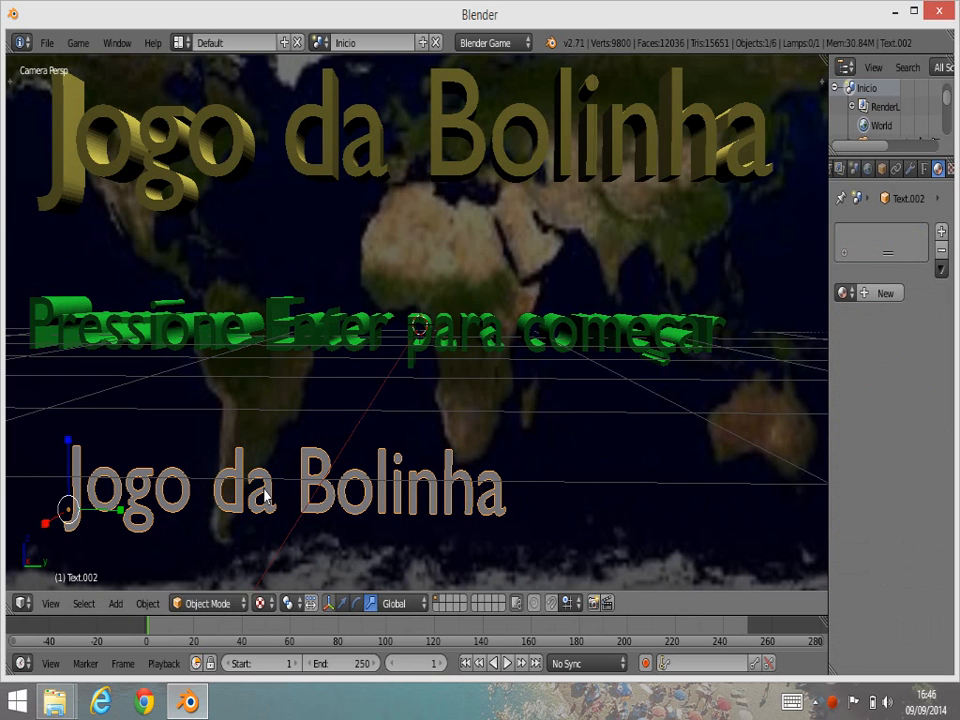
- Replace the lowest text's wording with "Pressione X para sair do jogo" and scale it down to about 0.82
key("Tab")
key("BackSpace")
key("BackSpace")
key("BackSpace")
key("BackSpace")
key("BackSpace")
key("BackSpace")
key("BackSpace")
key("BackSpace")
key("BackSpace")
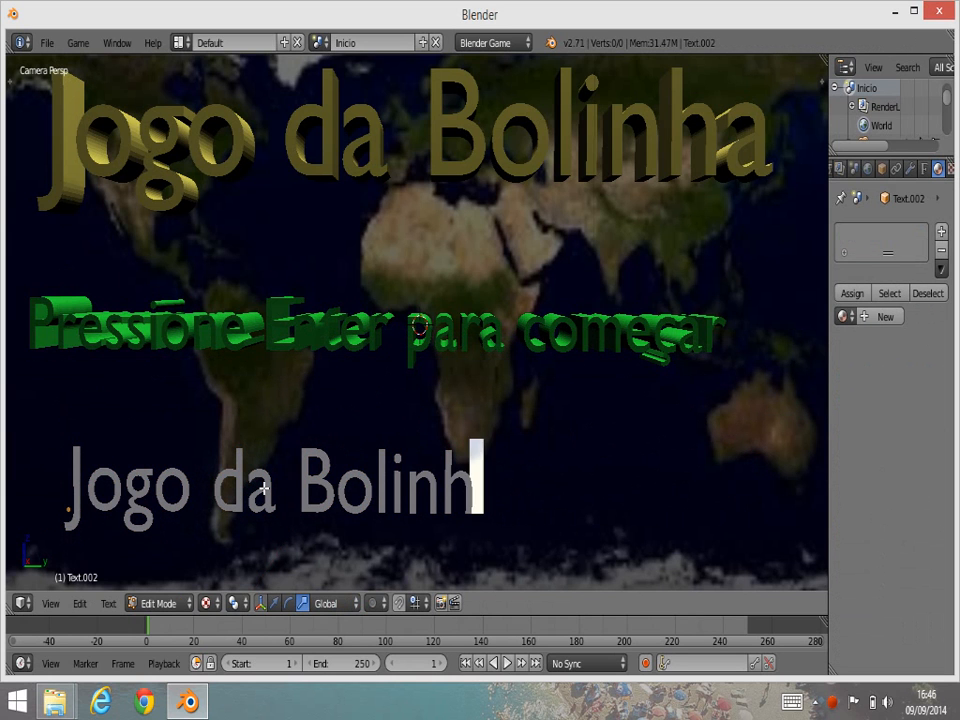
key("BackSpace")
key("BackSpace")
key("BackSpace")
key("BackSpace")
key("BackSpace")
key("BackSpace")
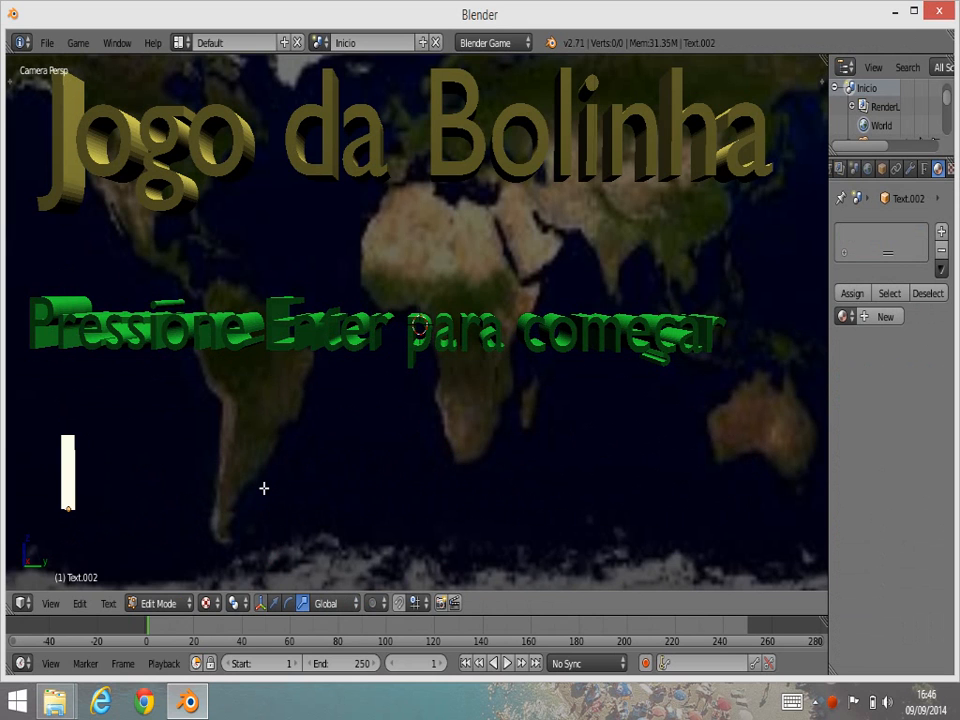
type("Pressione ")
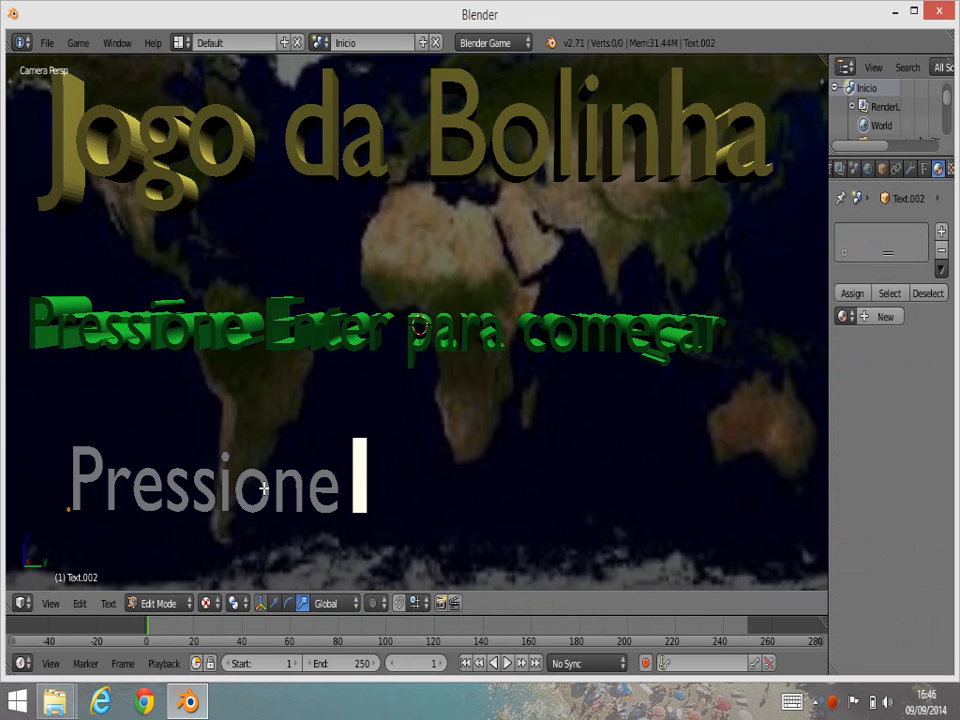
type("X para")
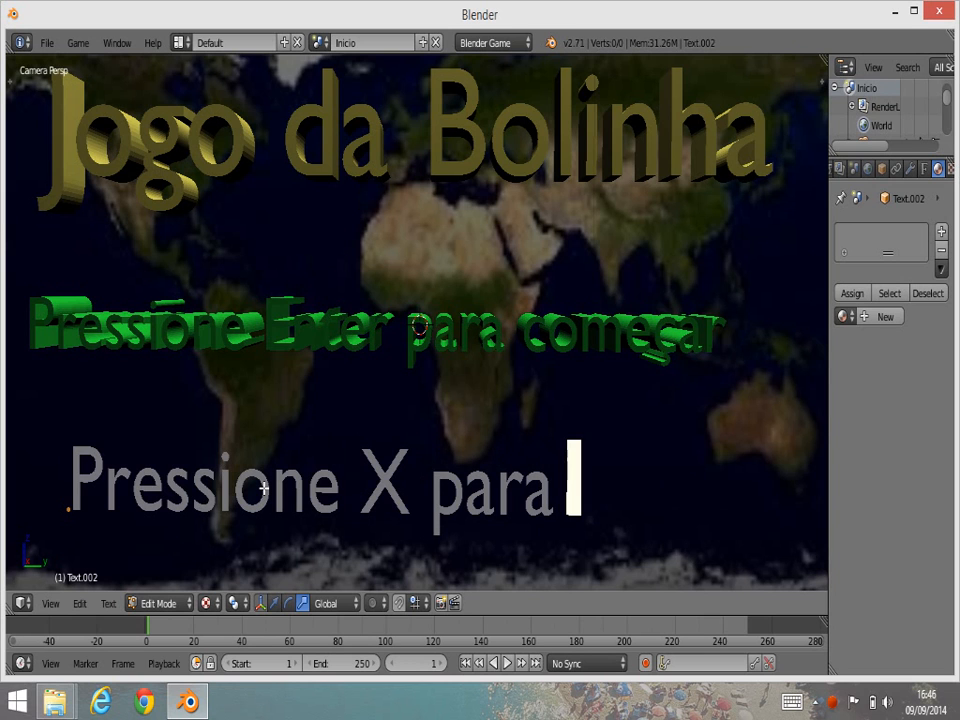
type(" sair d")
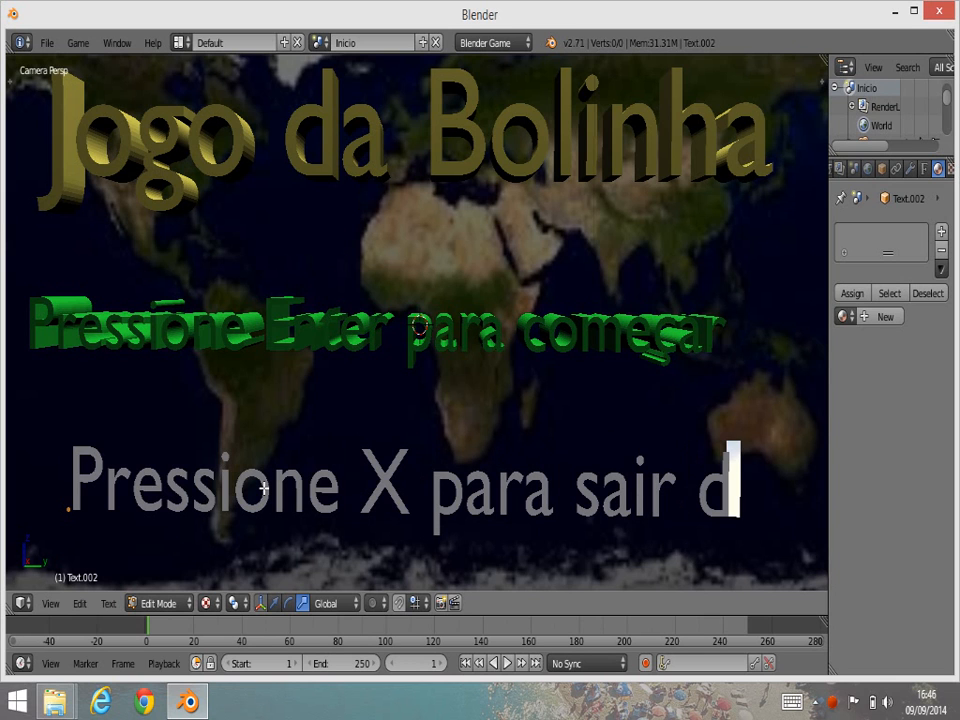
type("o ")
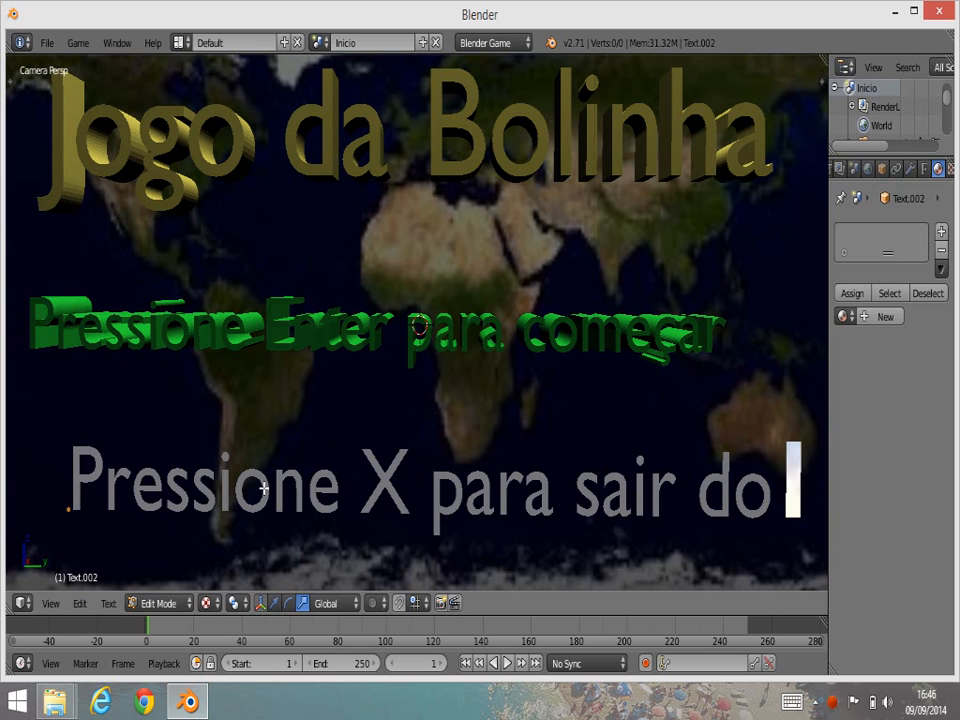
type("jo")
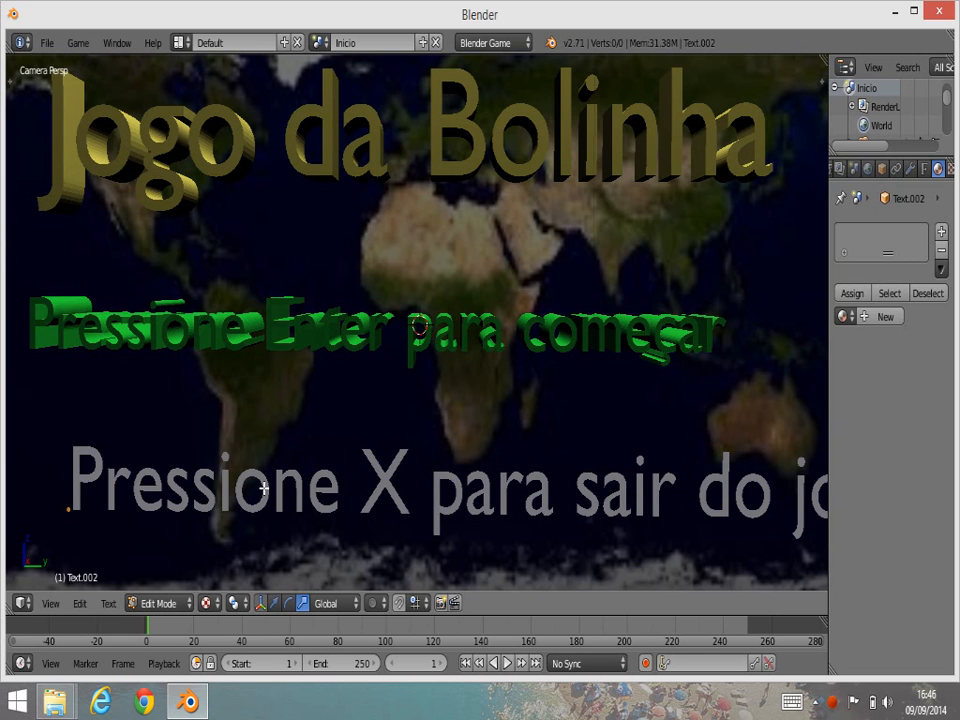
key("Tab")
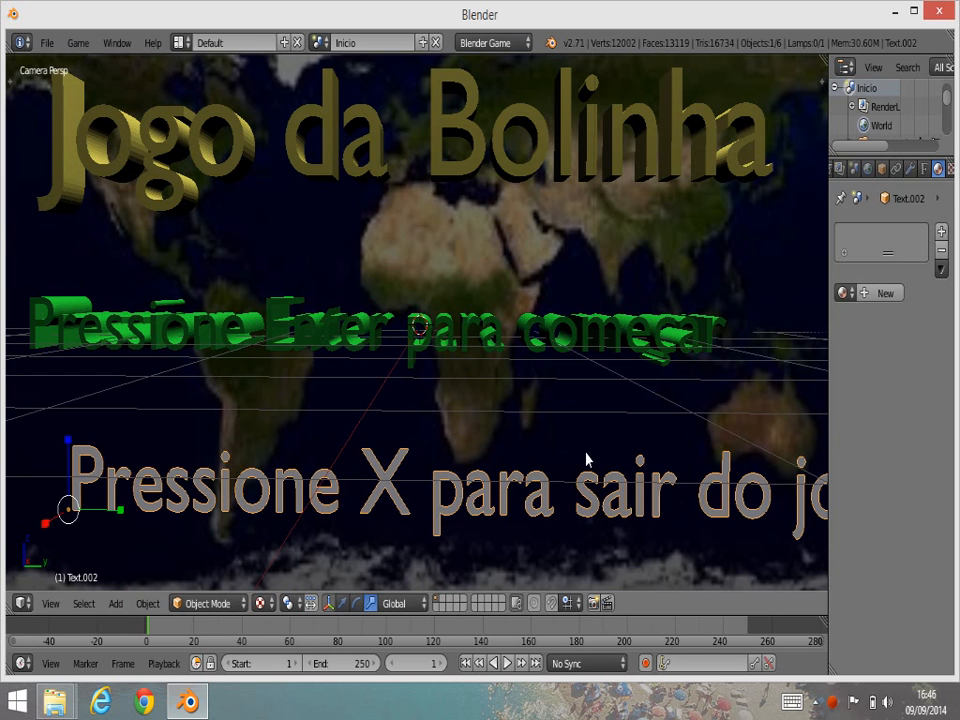
key("s")
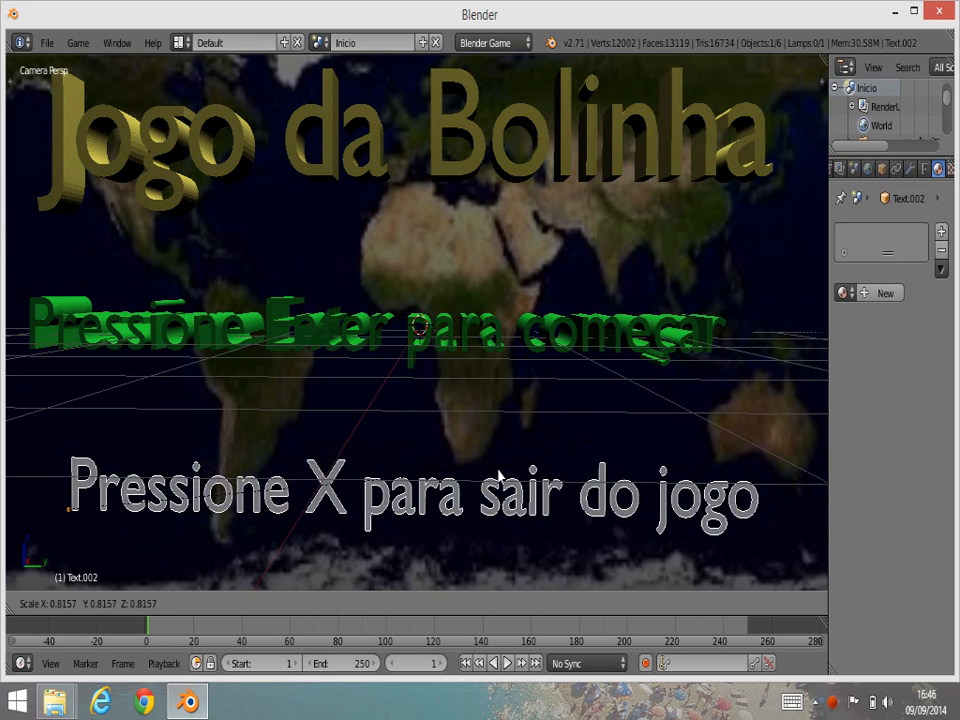
left_click(499, 474)
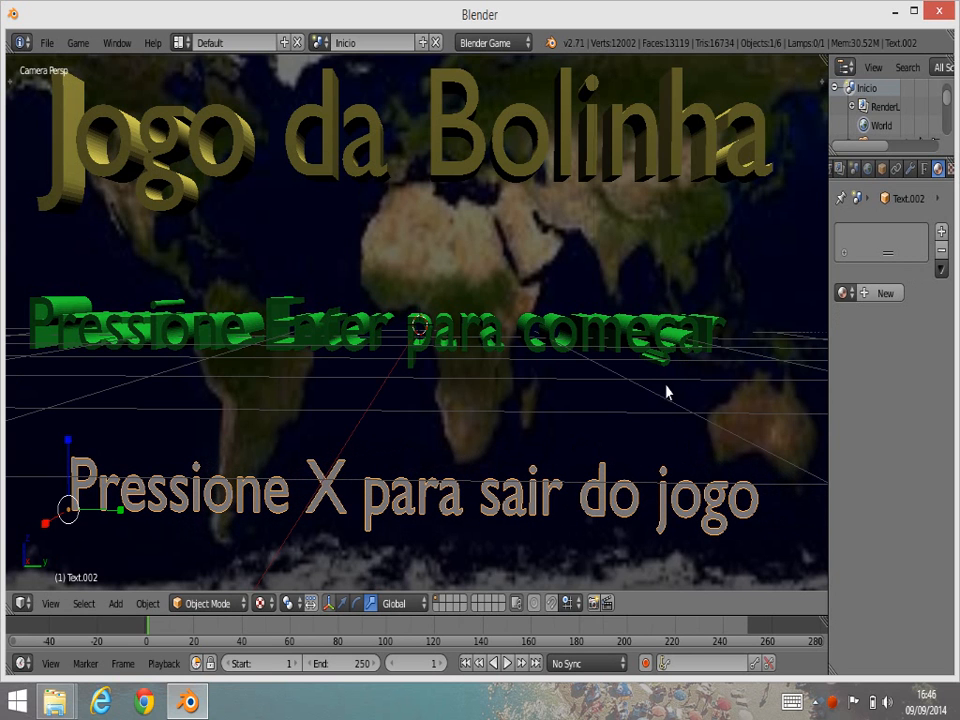
- Convert the "Pressione X para sair do jogo" text to a mesh and extrude all its faces about 0.99 along the normal
key("alt+c")
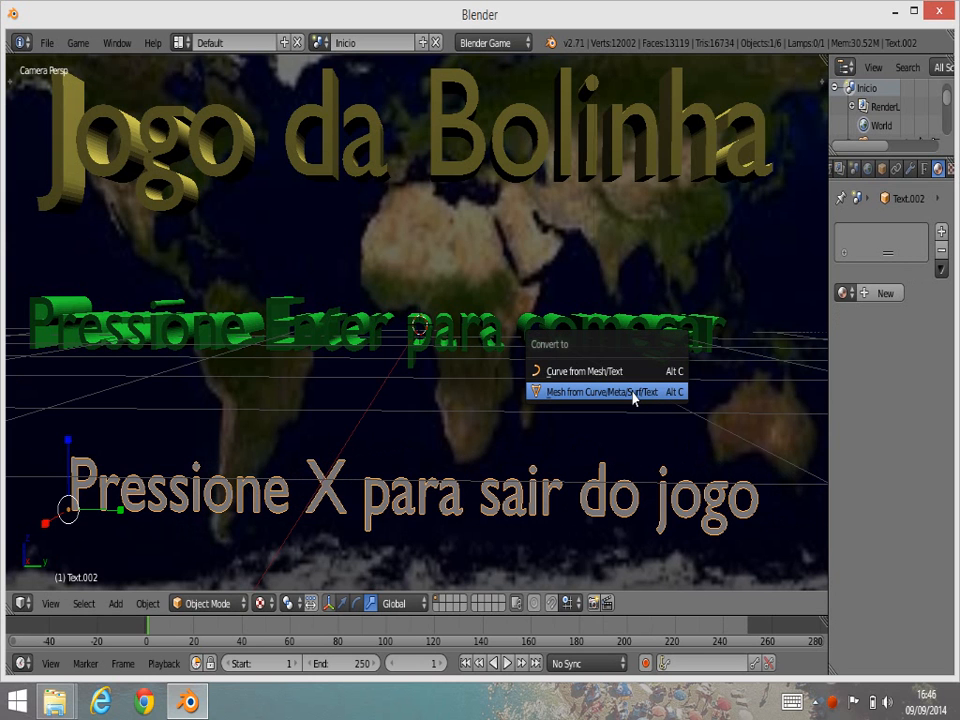
left_click(634, 398)
middle_click_drag(658, 403, 575, 423)
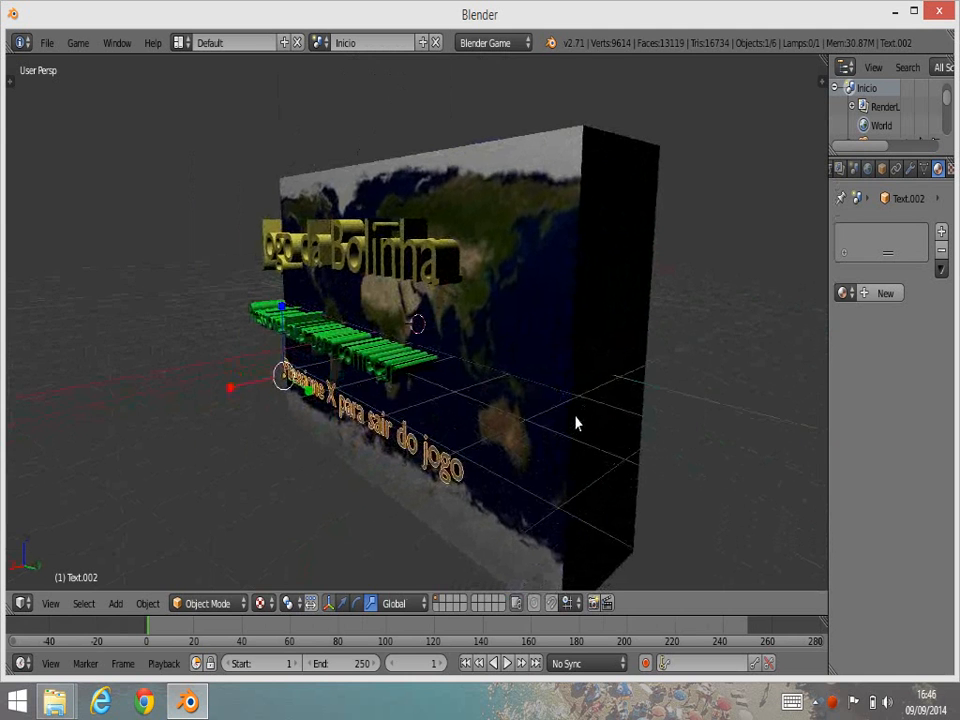
key("Tab")
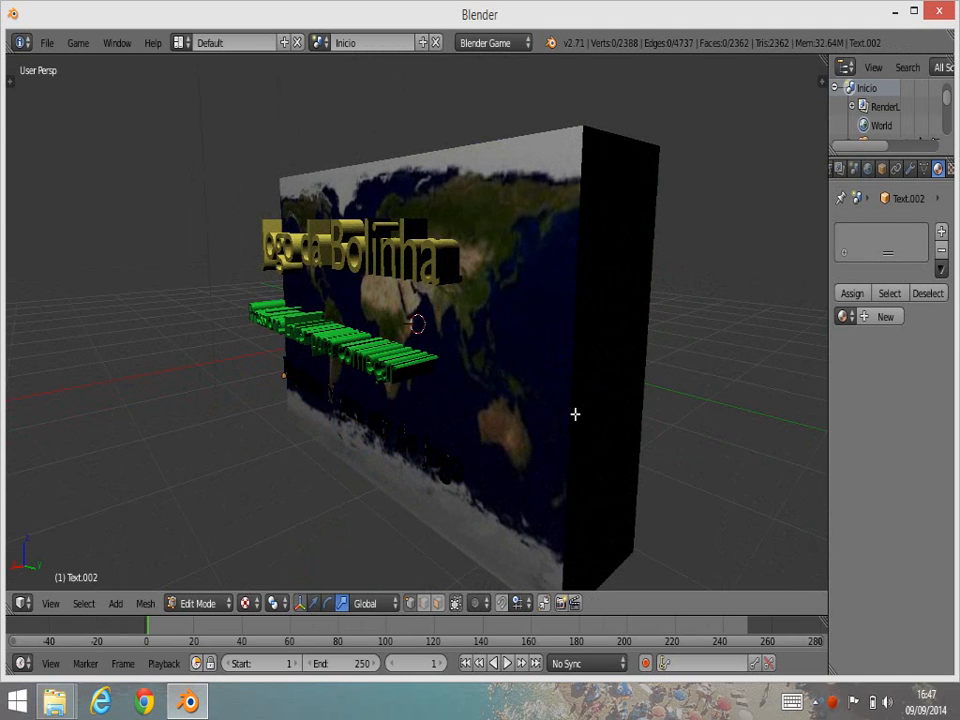
key("a")
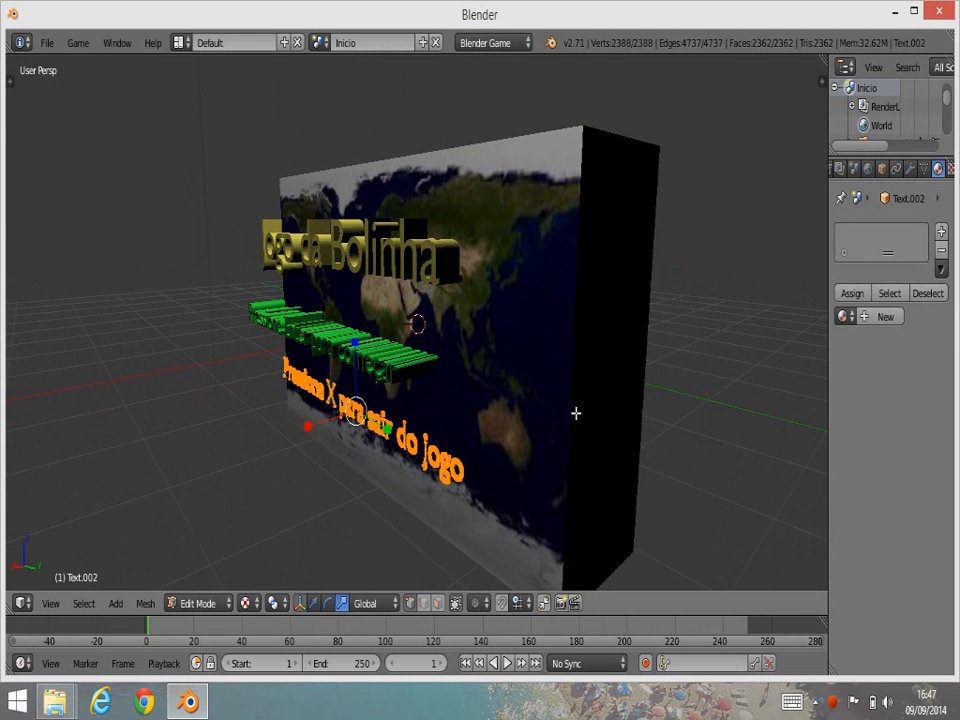
key("e")
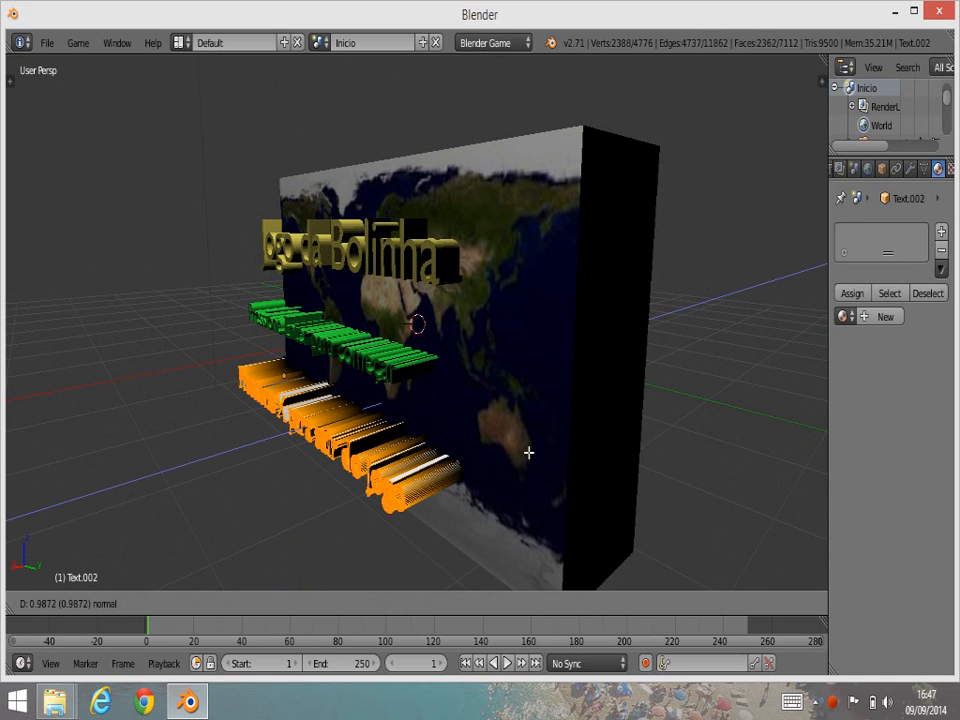
left_click(527, 452)
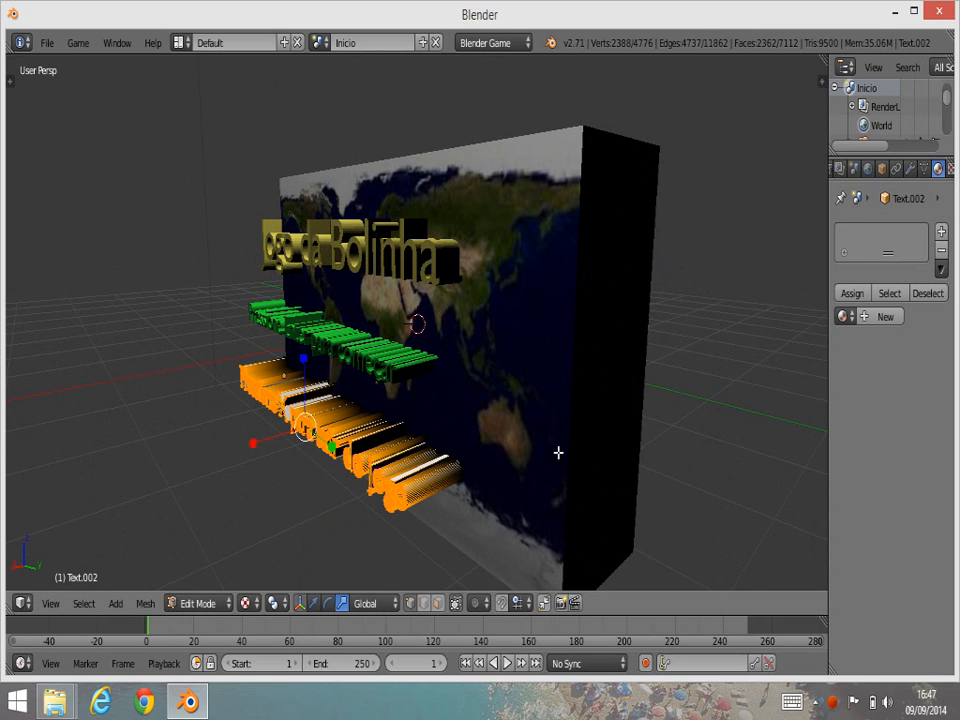
- Give the "Pressione X para sair do jogo" mesh a new material with a red diffuse color and return to Object Mode in camera view
left_click(864, 317)
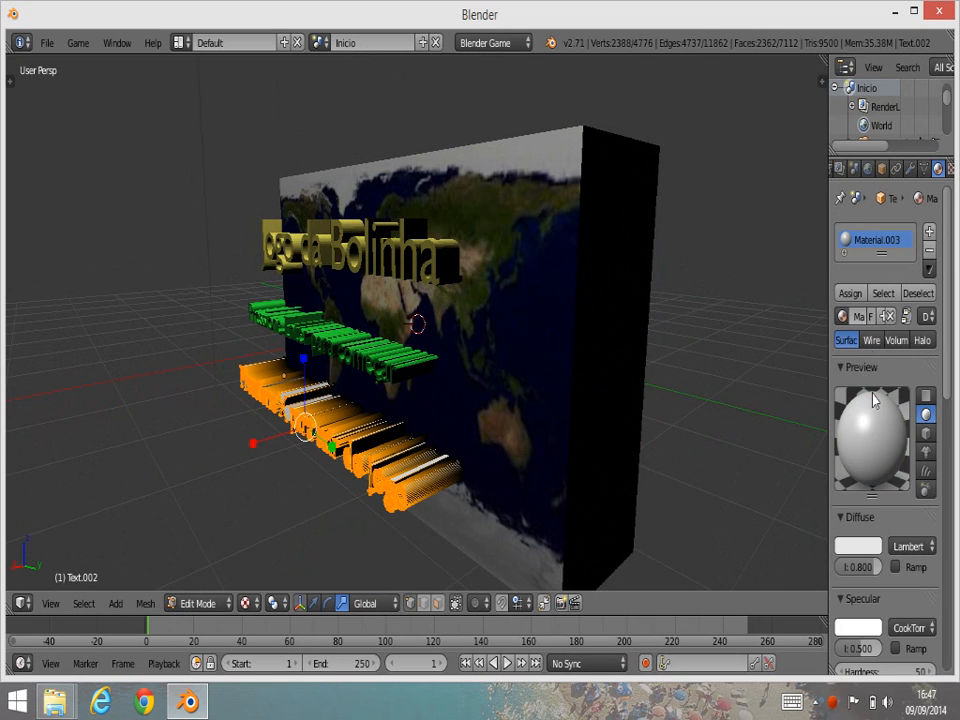
left_click(860, 546)
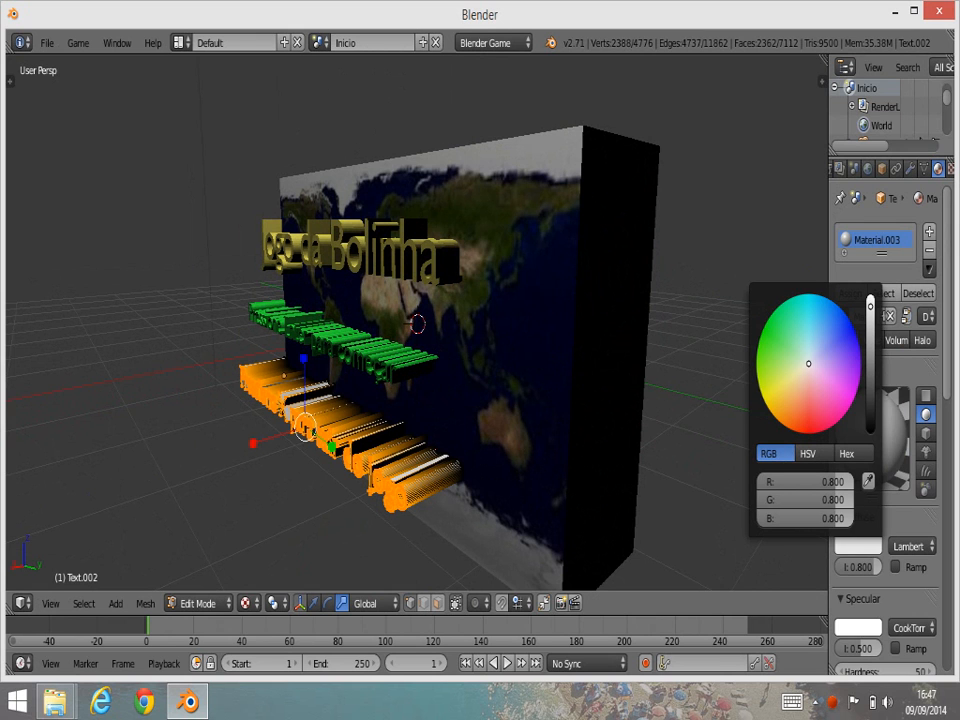
left_click(811, 429)
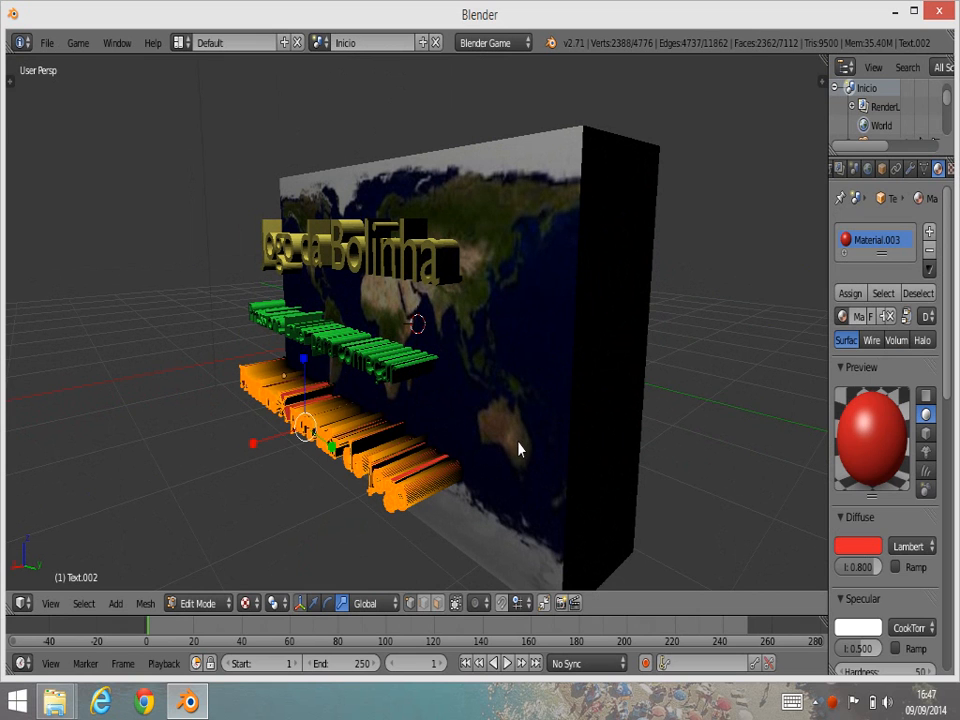
key("Tab")
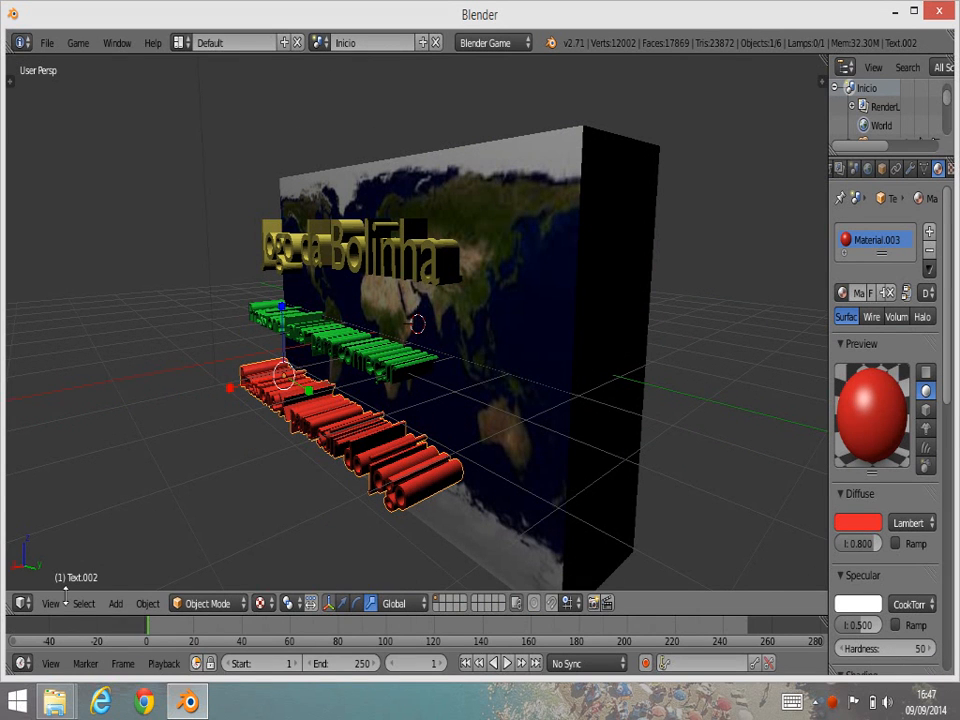
left_click(52, 606)
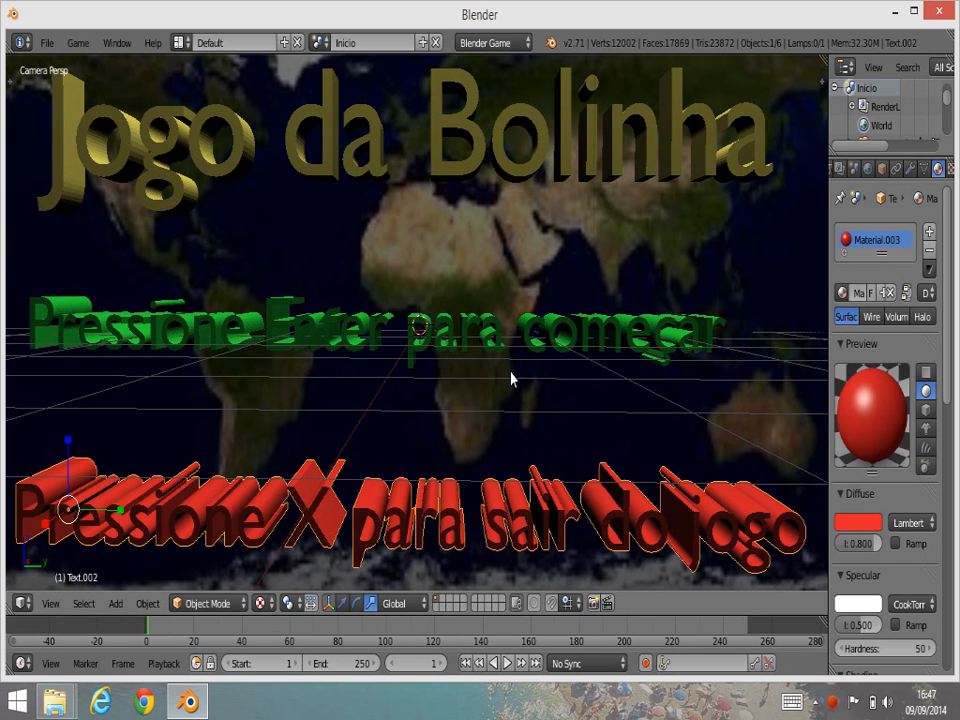
- Create a full copy of the Inicio scene and name it Fase1
left_click(321, 41)
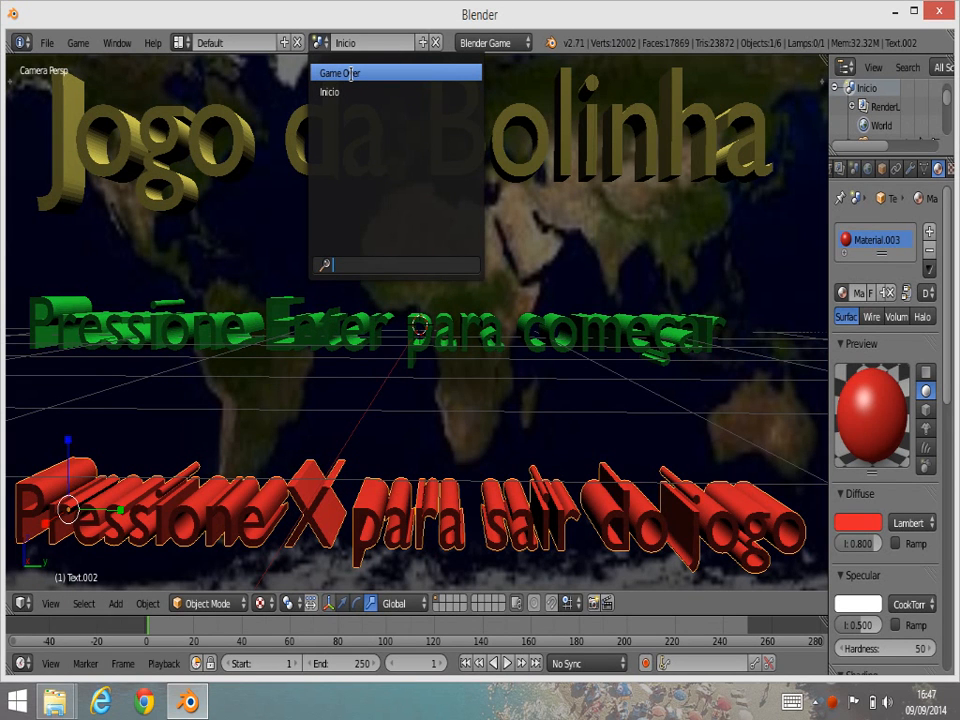
left_click(427, 45)
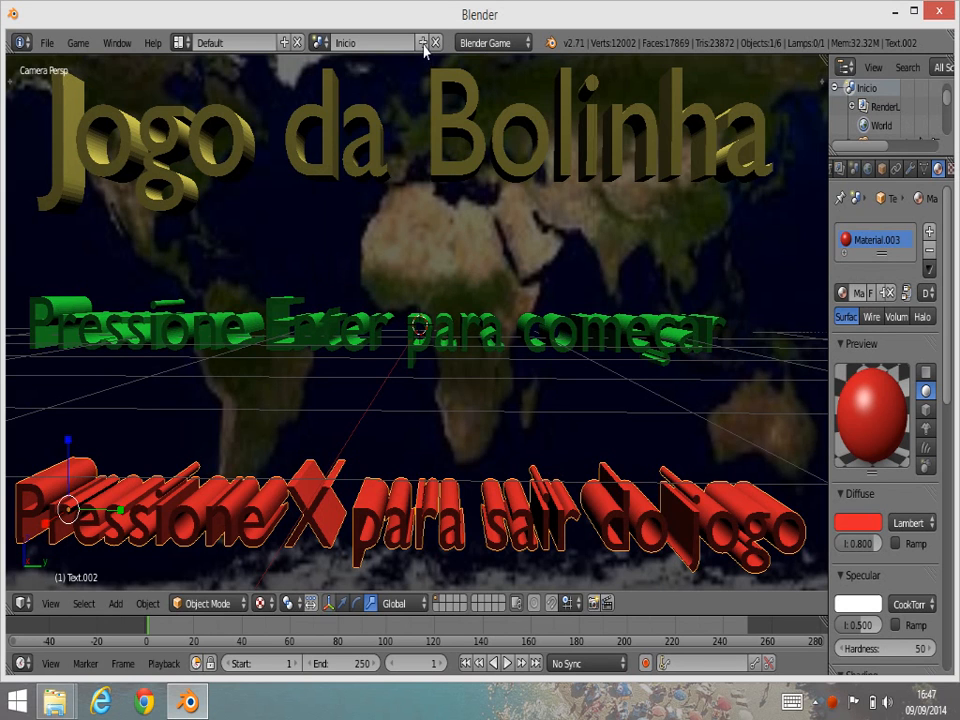
left_click(423, 44)
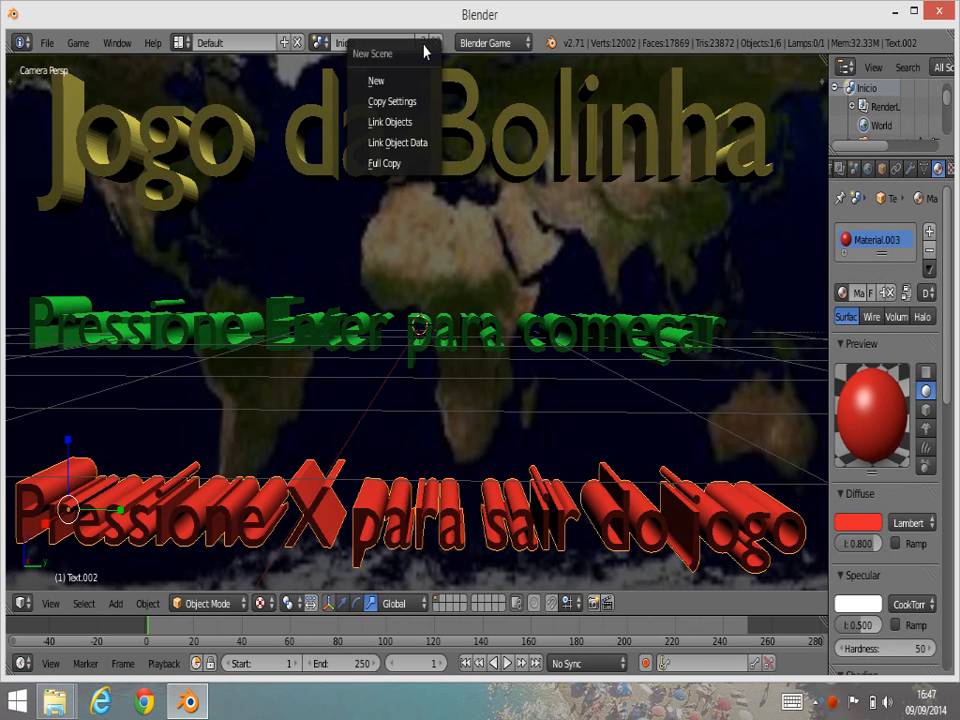
left_click(395, 170)
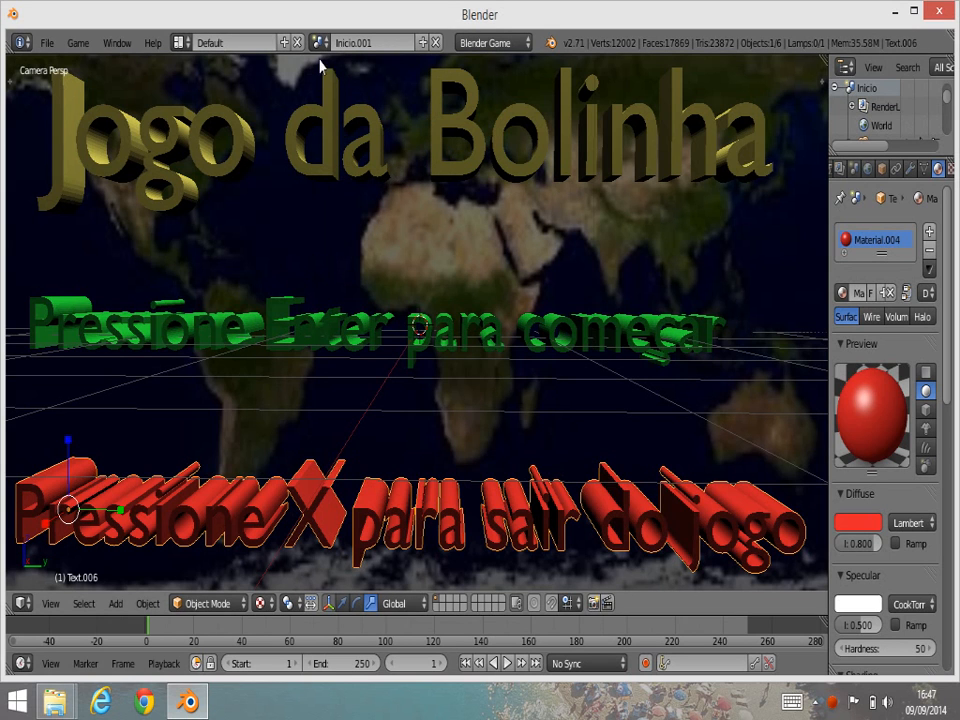
left_click(381, 42)
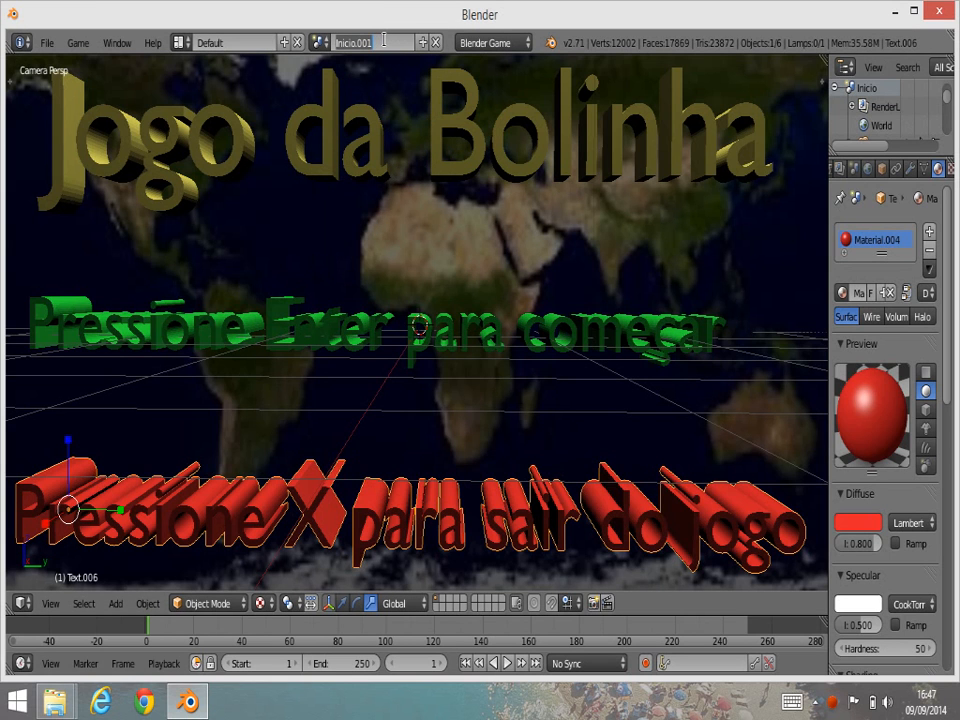
type("F")
type("ase1")
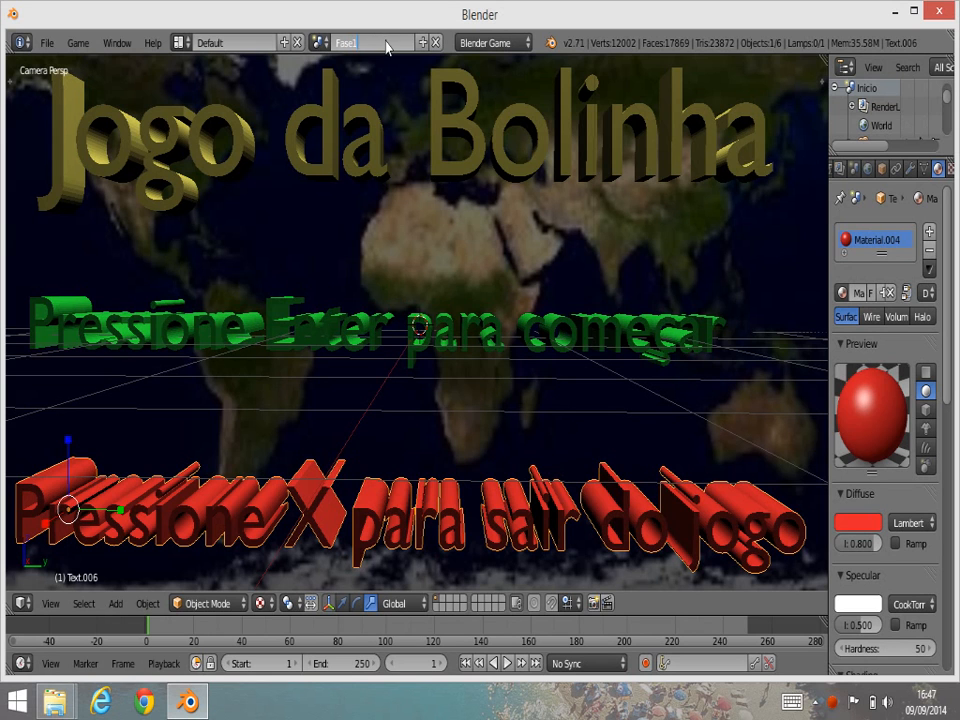
key("Return")
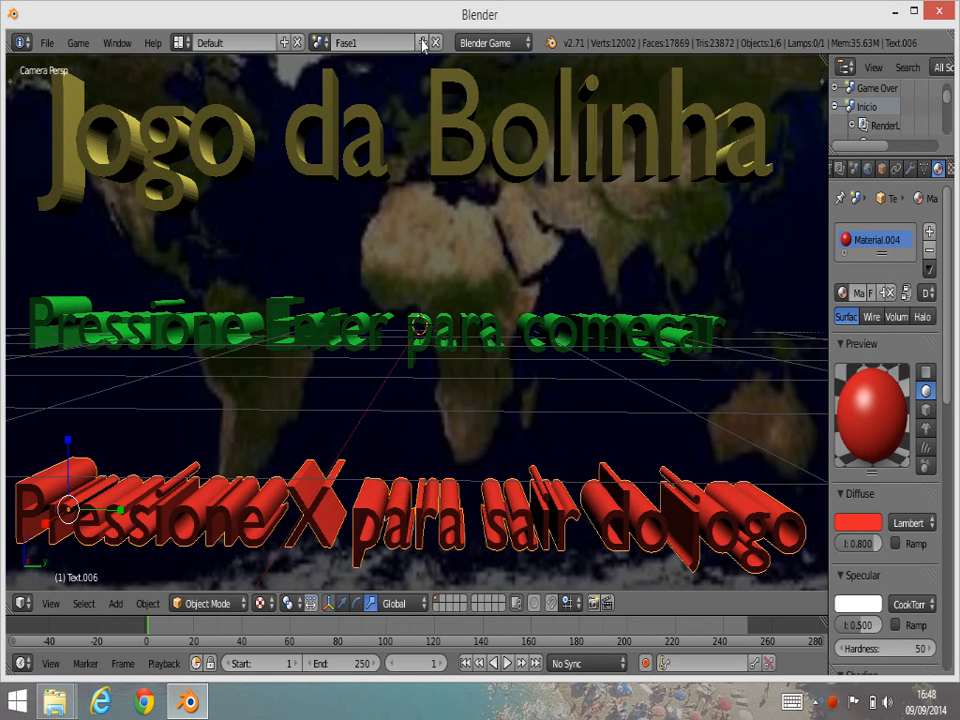
- Create a full copy of the Fase1 scene and name it Fase2
left_click(422, 42)
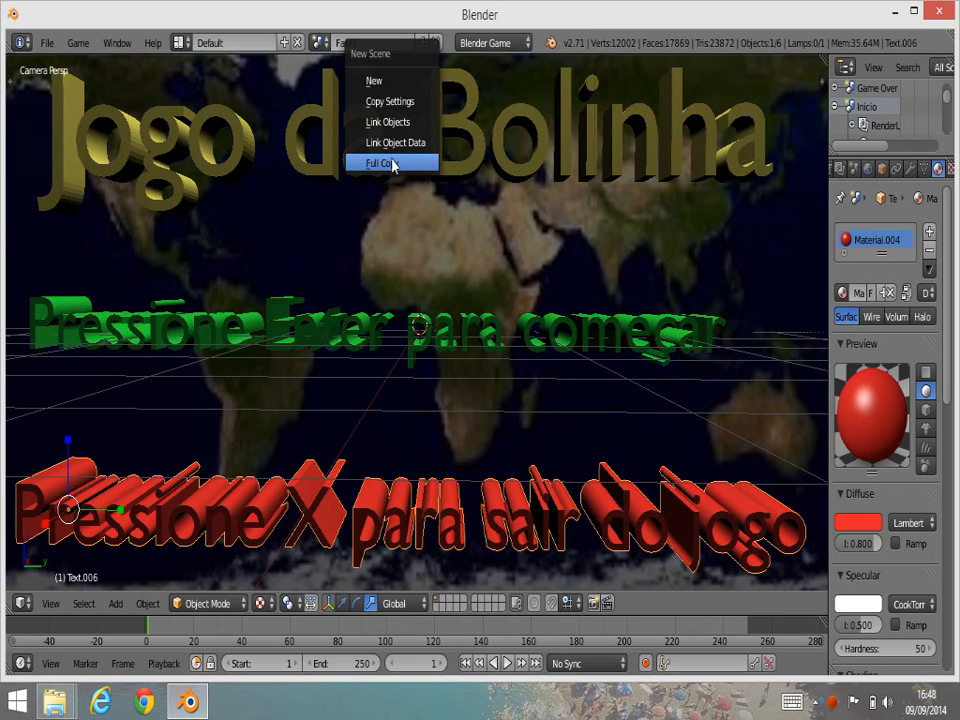
left_click(390, 162)
left_click(380, 42)
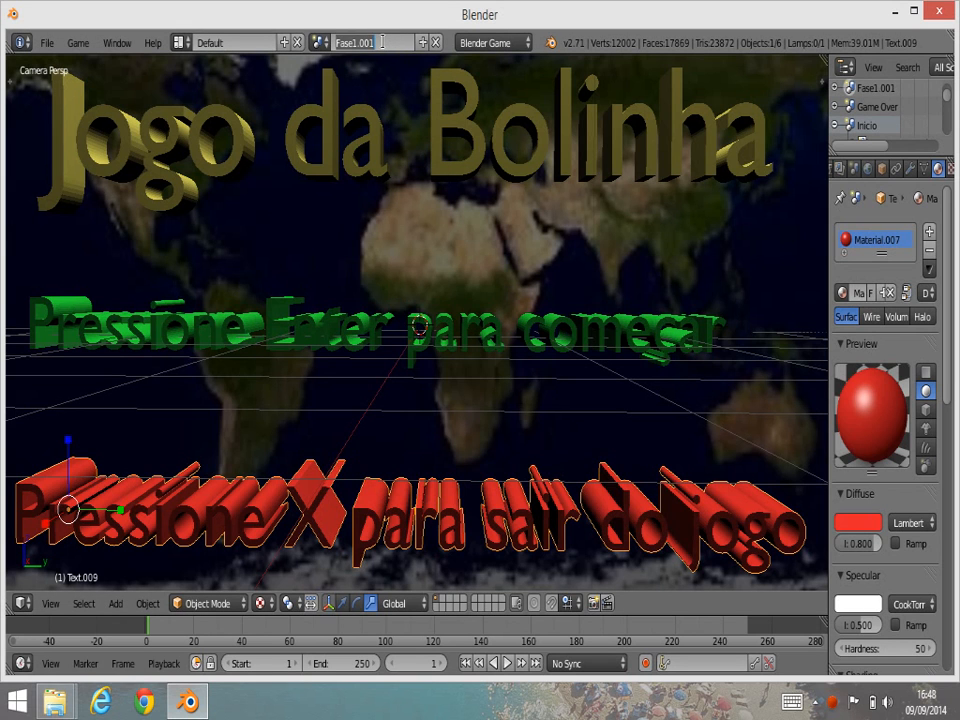
key("BackSpace")
key("BackSpace")
key("Return")
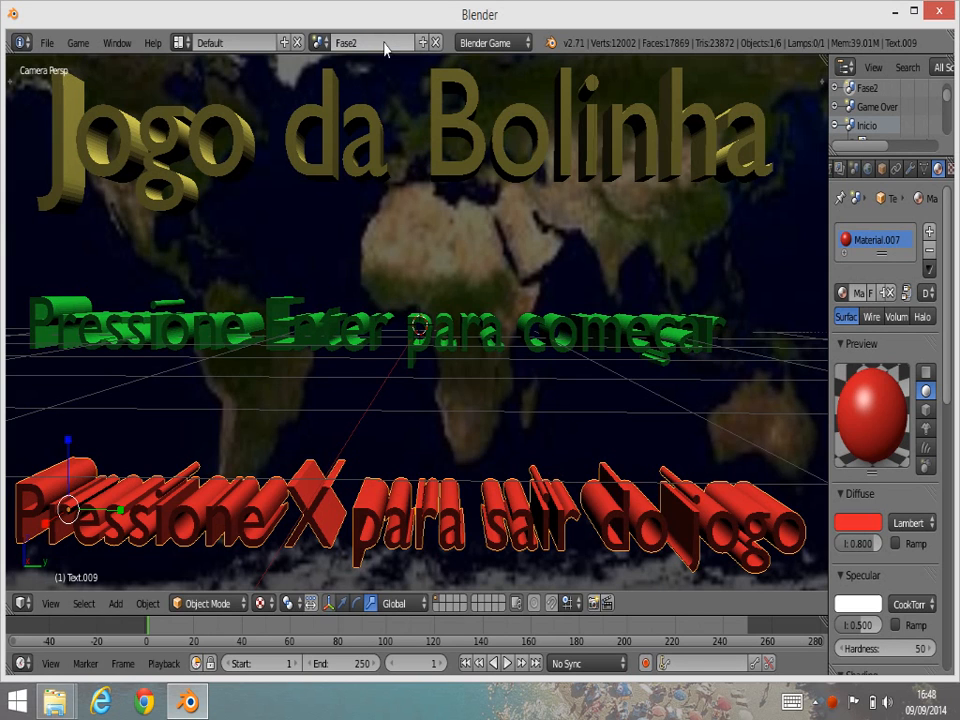
- Check the Inicio scene, switch to the Game Over scene and select its uppermost "Jogo da Bolinha" text
left_click(322, 43)
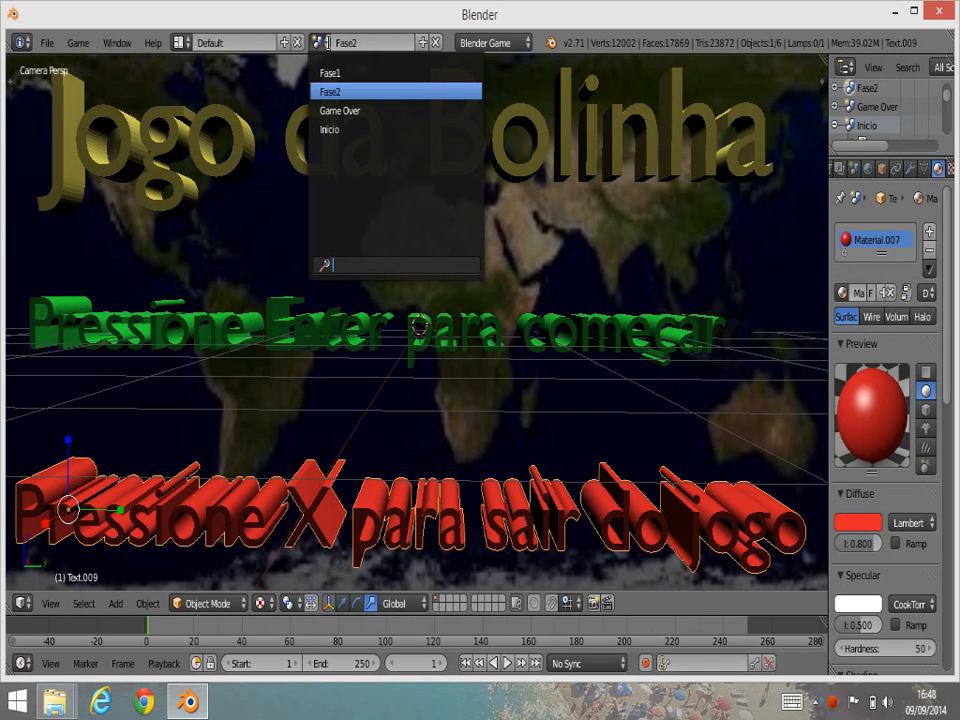
left_click(352, 130)
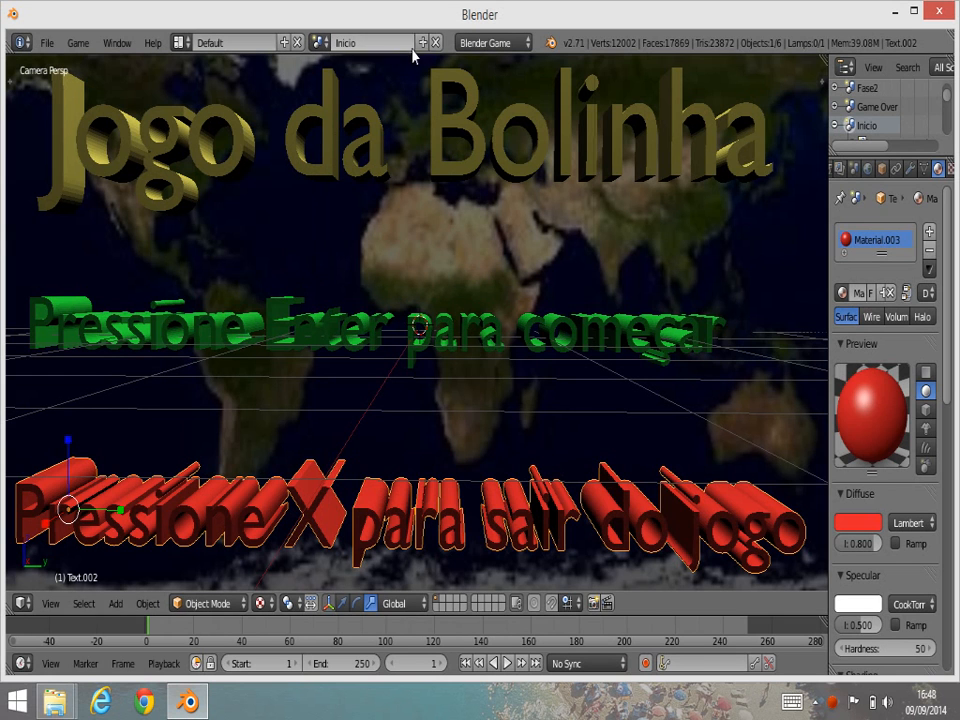
left_click(320, 43)
left_click(340, 110)
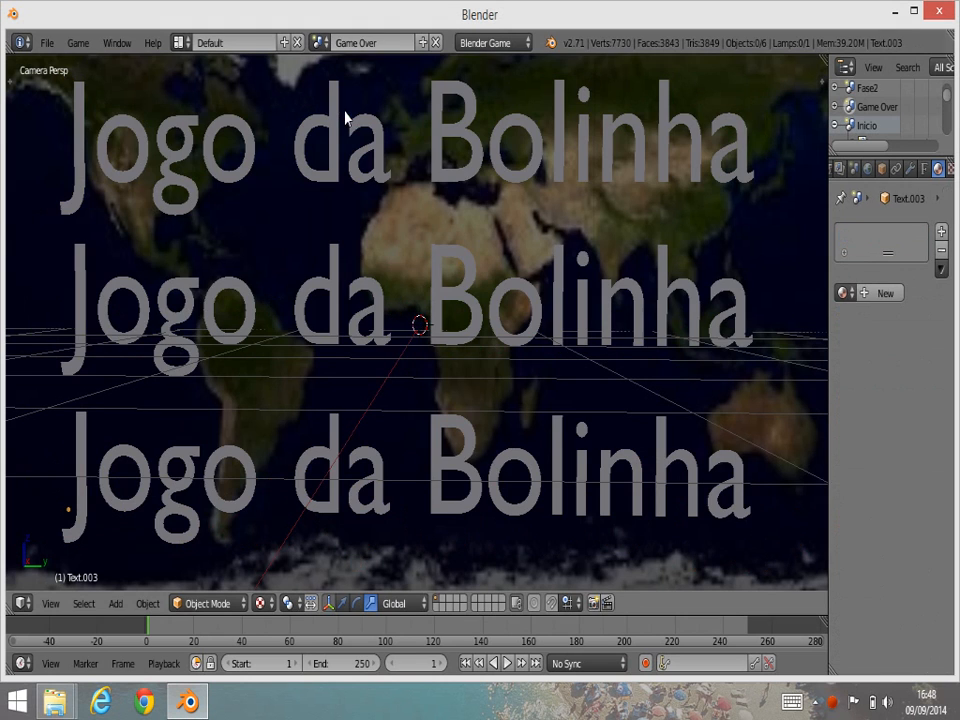
left_click(371, 158)
right_click(563, 155)
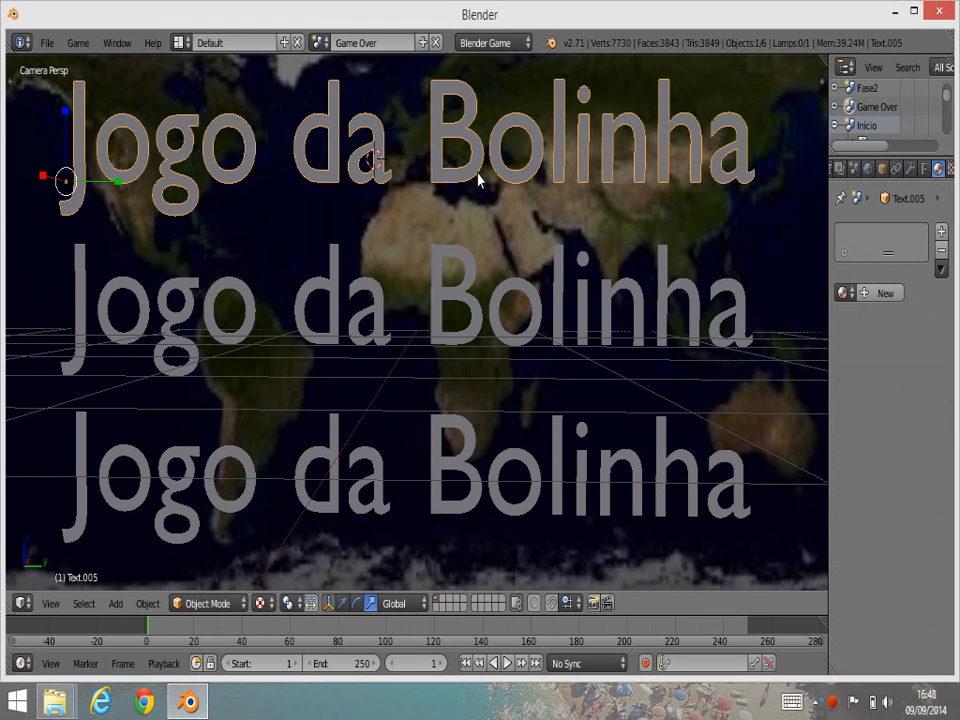
- Replace the wording of the selected uppermost "Jogo da Bolinha" text with "Game Over"
key("Tab")
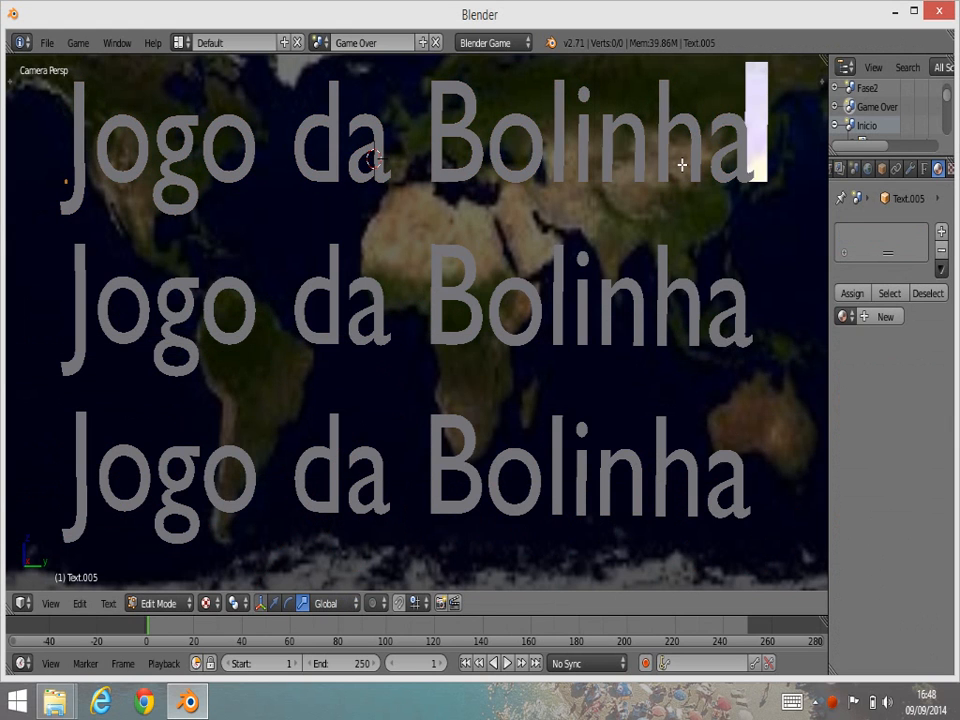
key("BackSpace")
key("BackSpace")
key("BackSpace")
key("BackSpace")
key("BackSpace")
key("BackSpace")
key("BackSpace")
key("BackSpace")
key("BackSpace")
key("BackSpace")
key("BackSpace")
key("BackSpace")
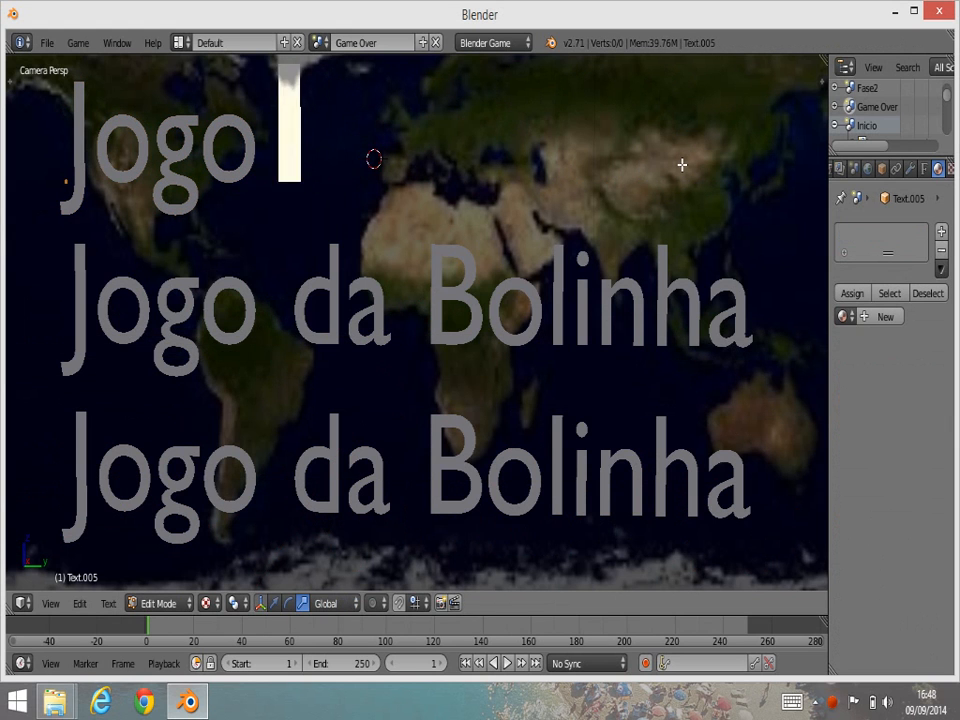
key("BackSpace")
key("BackSpace")
key("BackSpace")
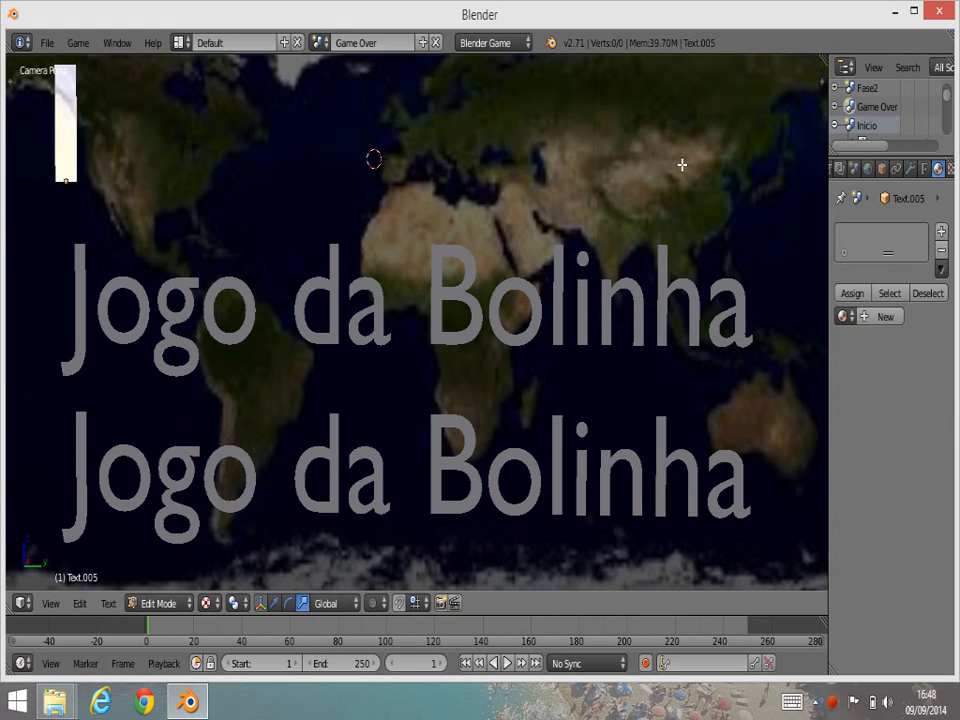
type("Ga")
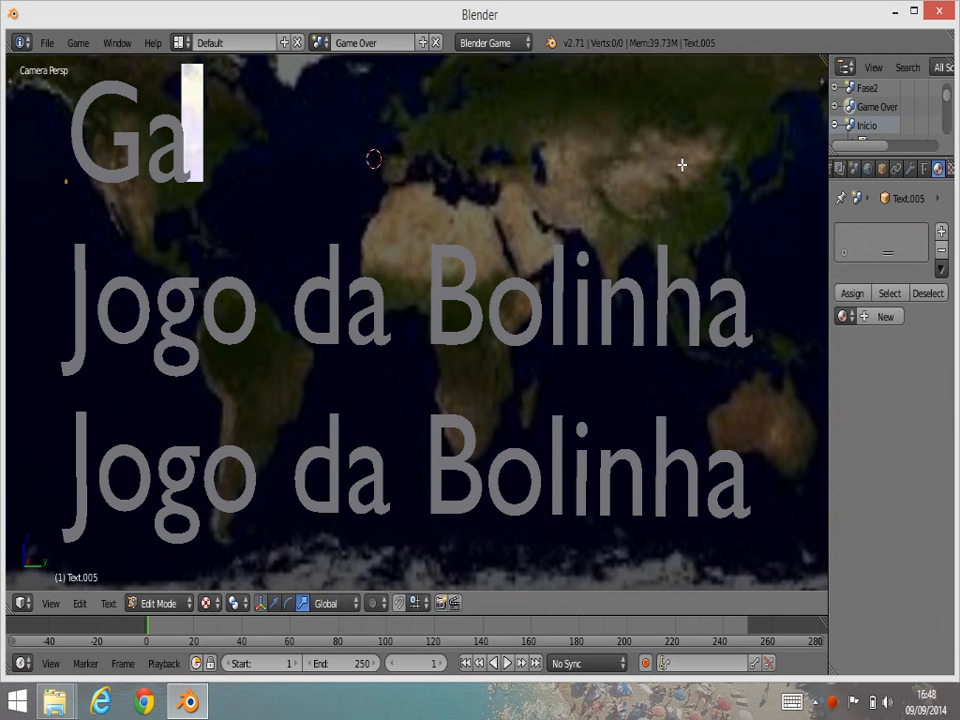
type("me Over")
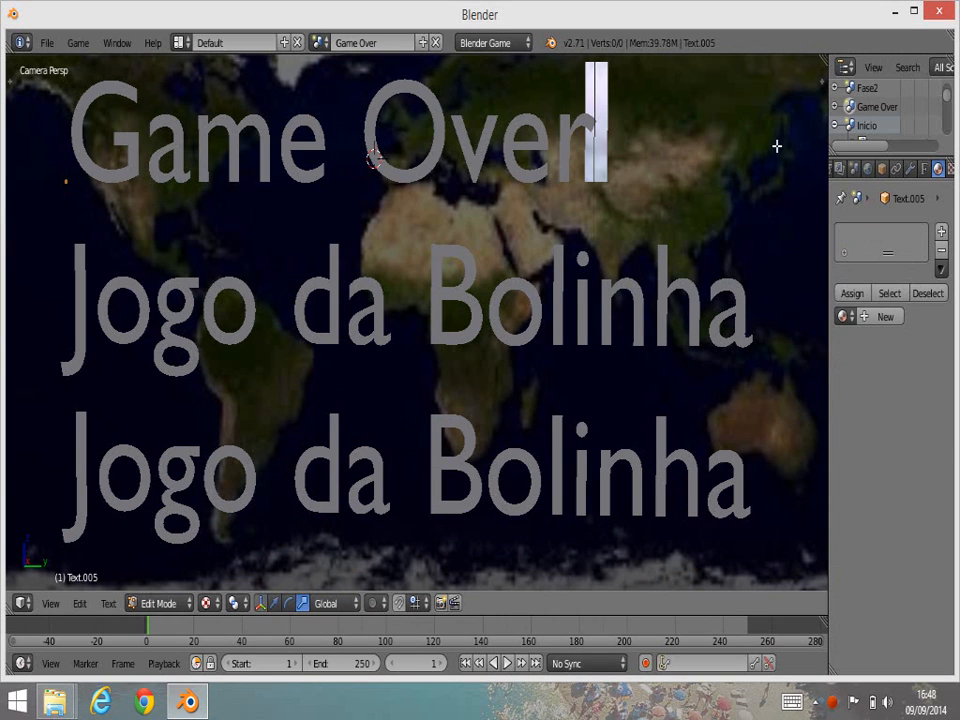
type("d")
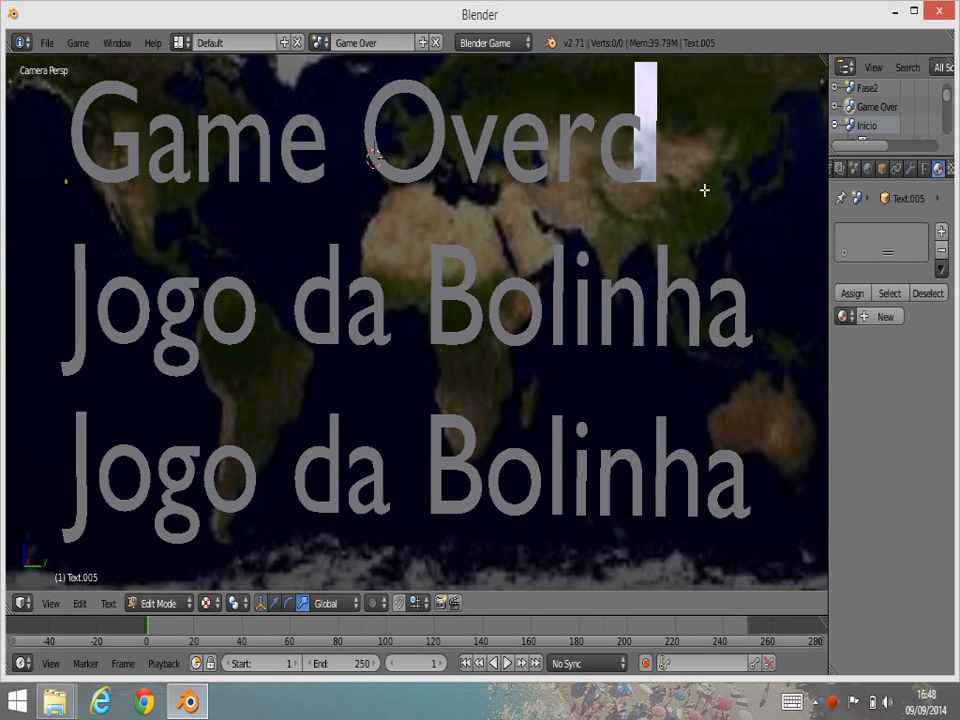
key("BackSpace")
key("Tab")
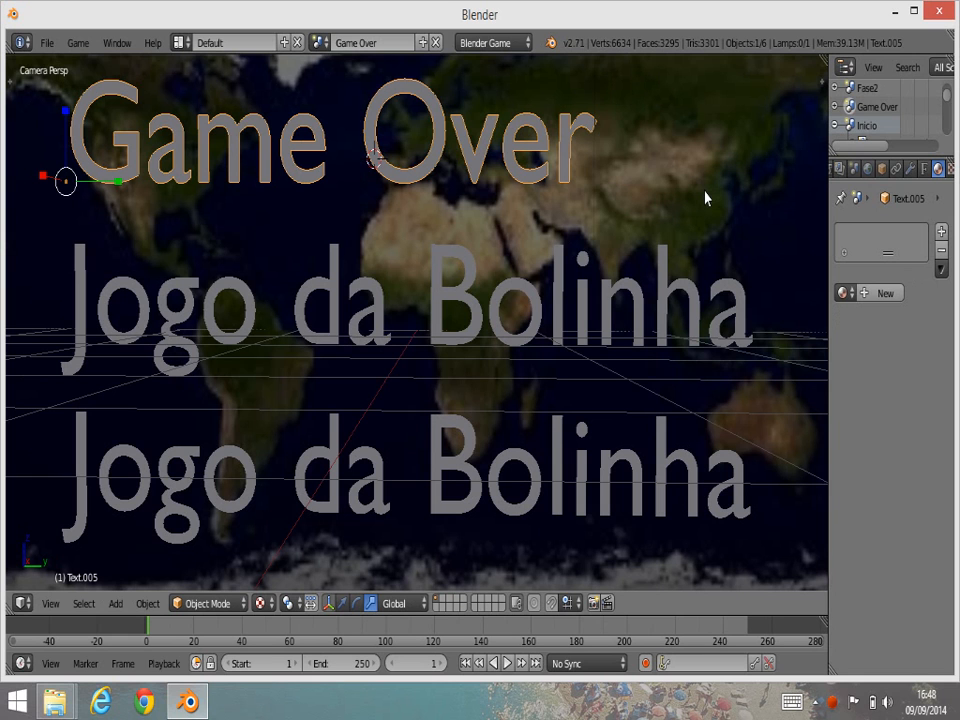
- Convert the "Game Over" text to a mesh and extrude all its faces by about 0.45
key("alt+c")
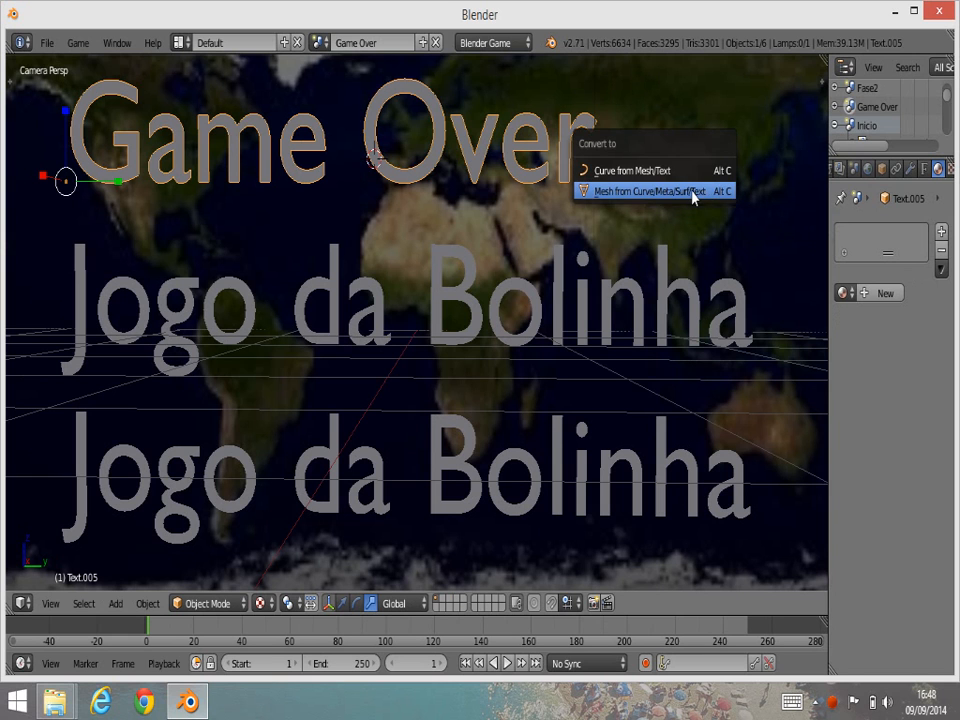
left_click(692, 192)
key("Tab")
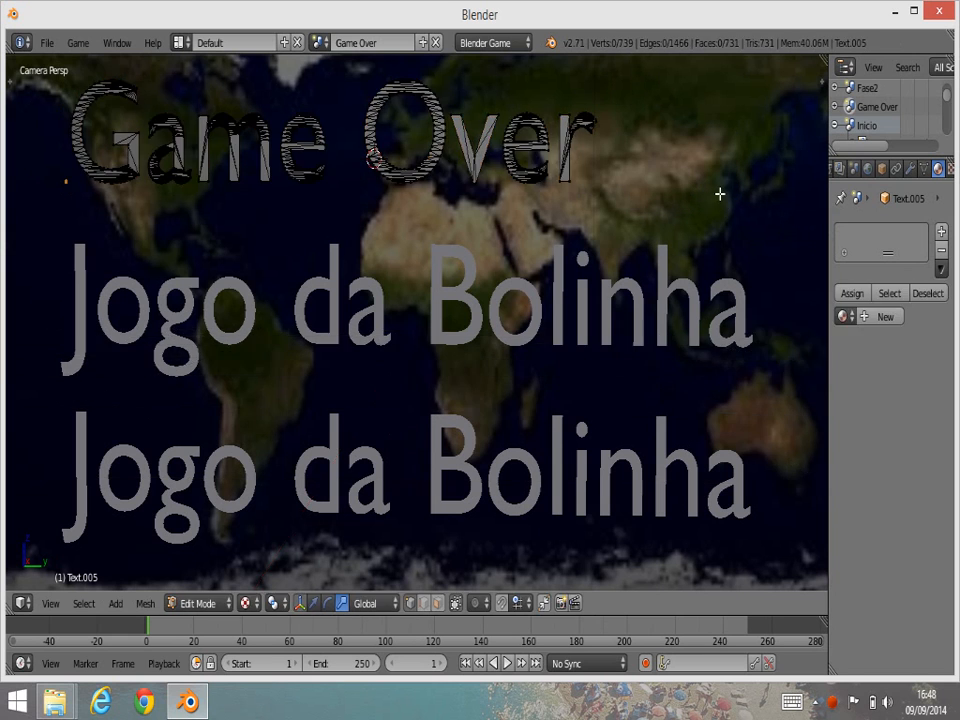
key("a")
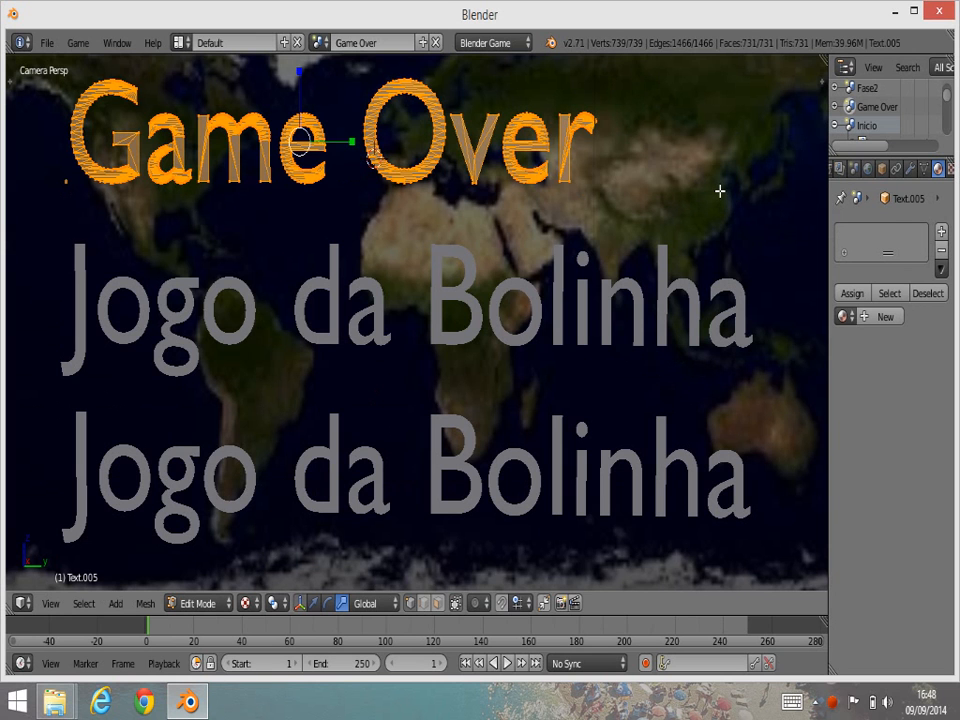
key("e")
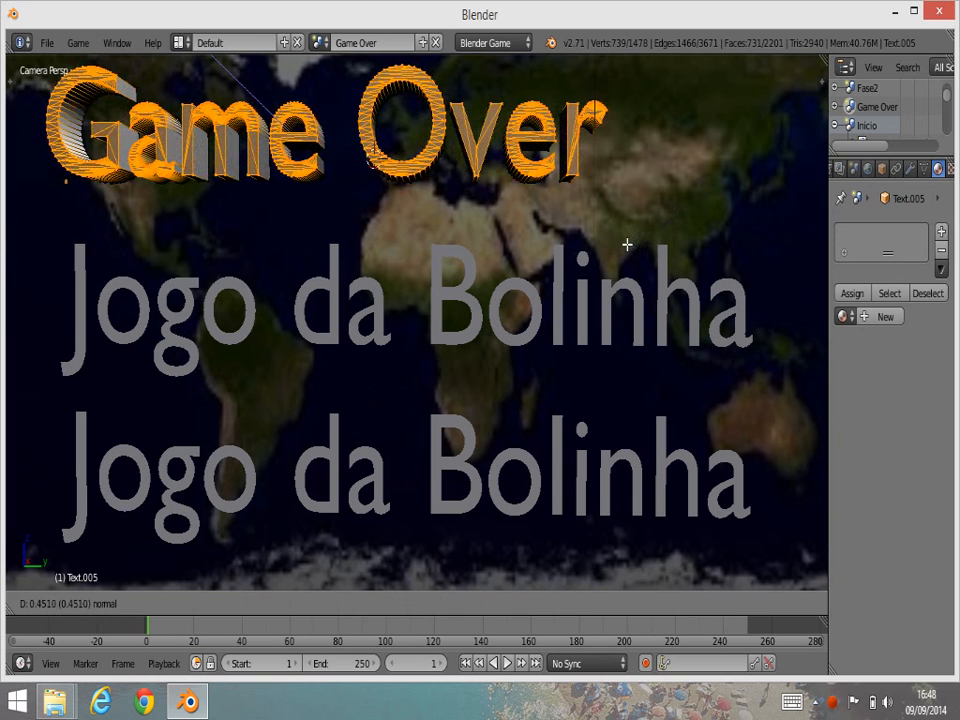
left_click(626, 244)
- Give the "Game Over" mesh a new material with a purple diffuse color and return to Object Mode
left_click(874, 318)
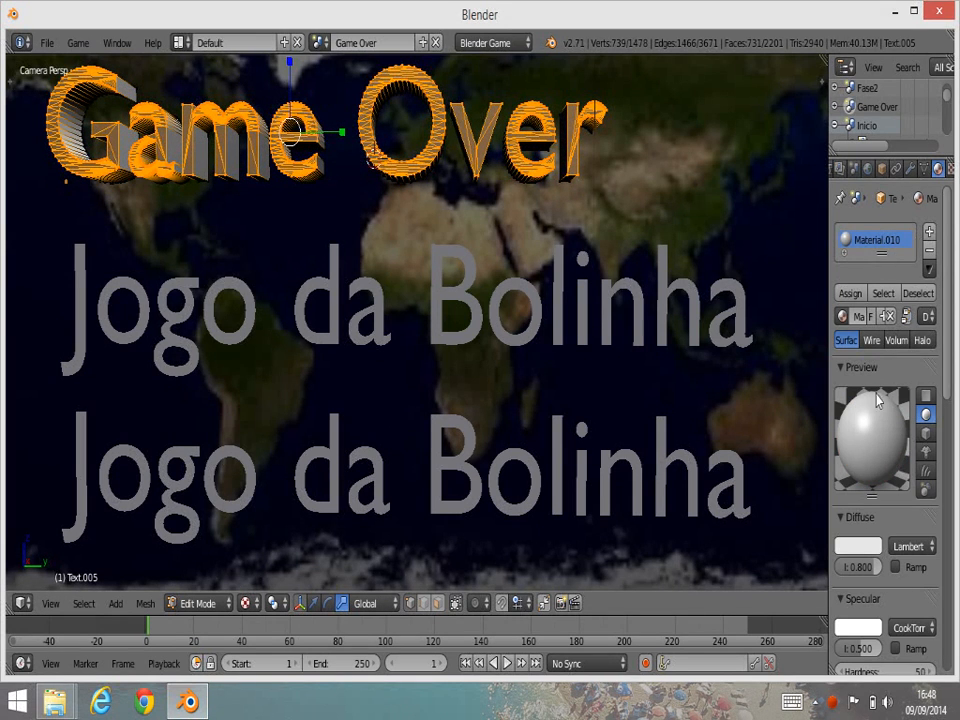
left_click(857, 546)
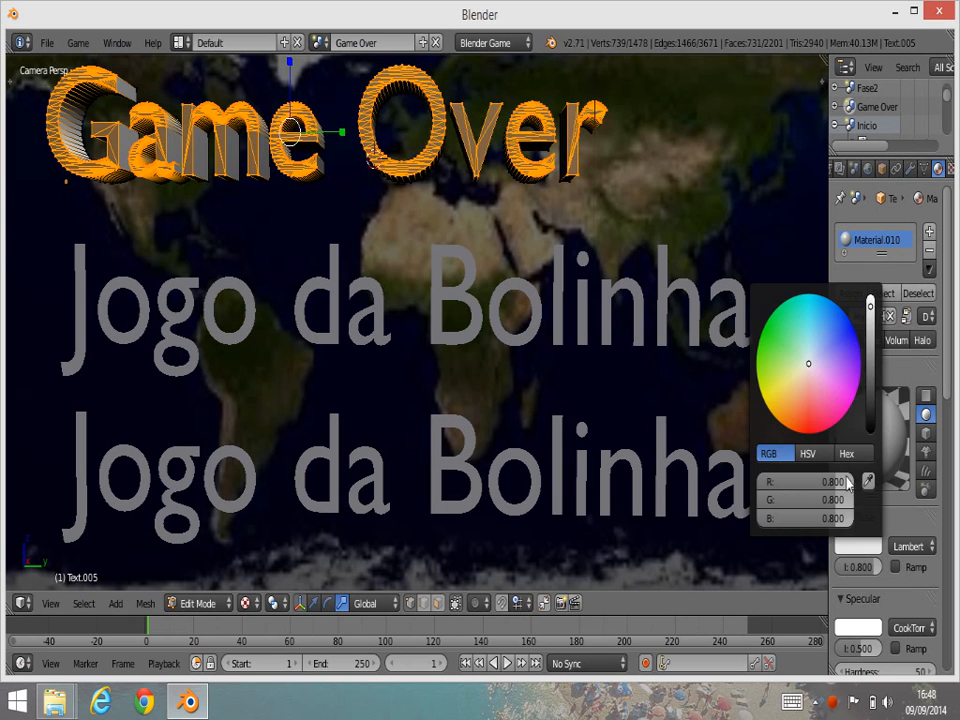
left_click(846, 380)
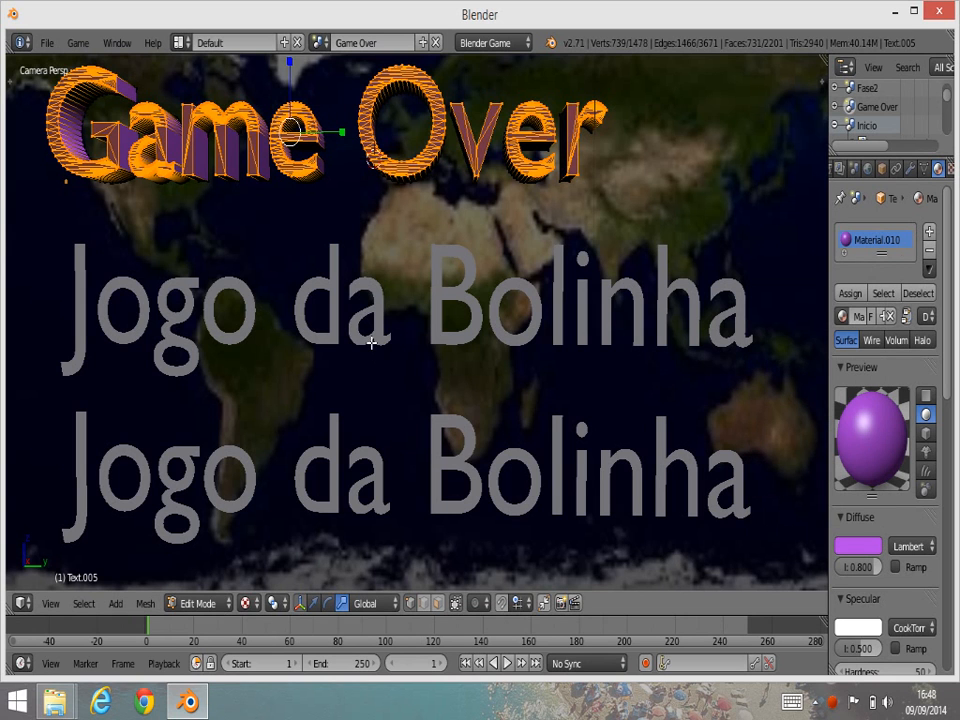
key("Tab")
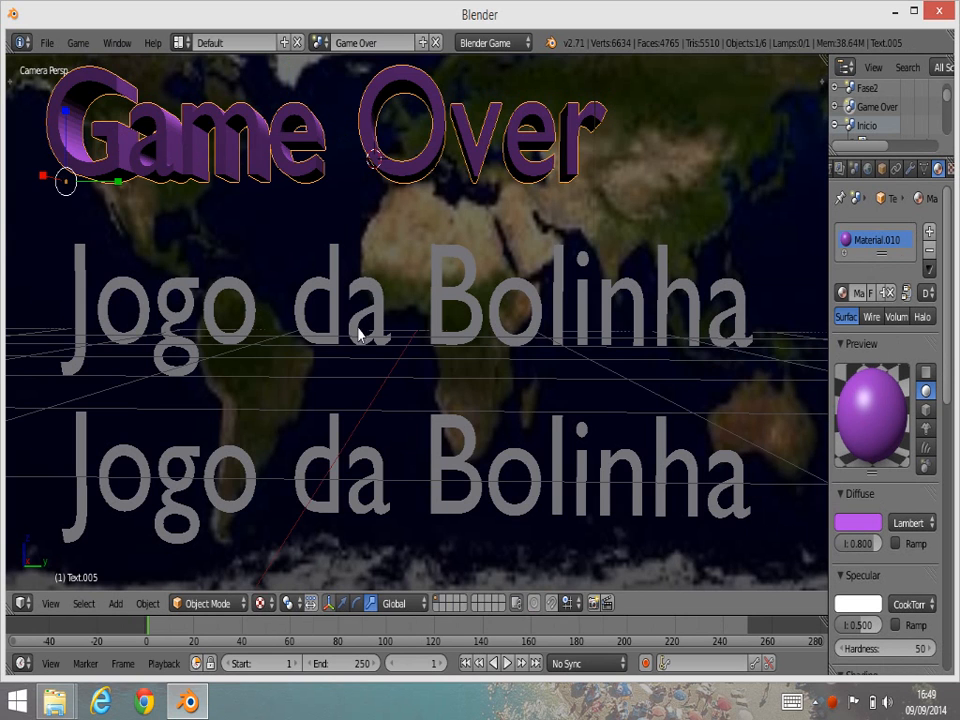
- Replace the wording of the middle "Jogo da Bolinha" text with "Pressione Enter"
right_click(438, 311)
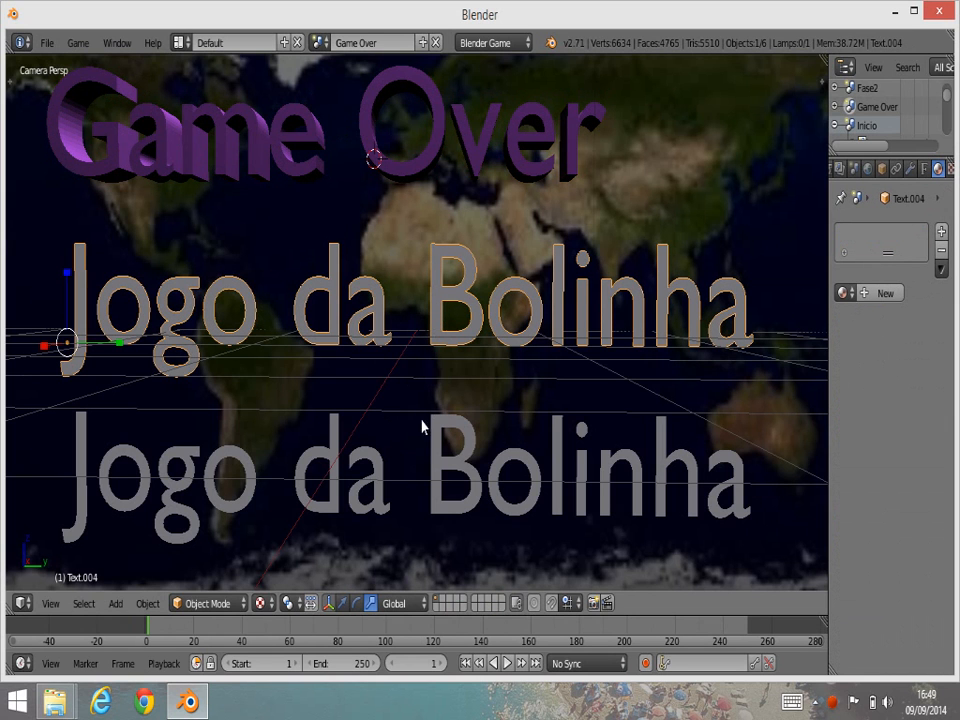
key("Tab")
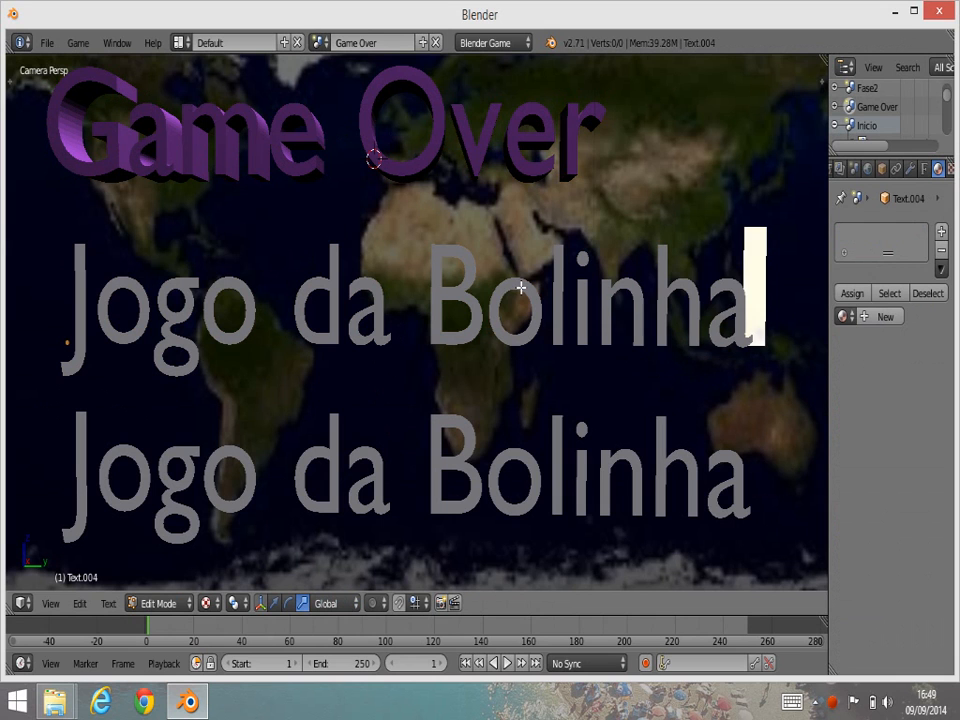
key("BackSpace")
key("BackSpace")
key("BackSpace")
key("BackSpace")
key("BackSpace")
key("BackSpace")
key("BackSpace")
key("BackSpace")
key("BackSpace")
key("BackSpace")
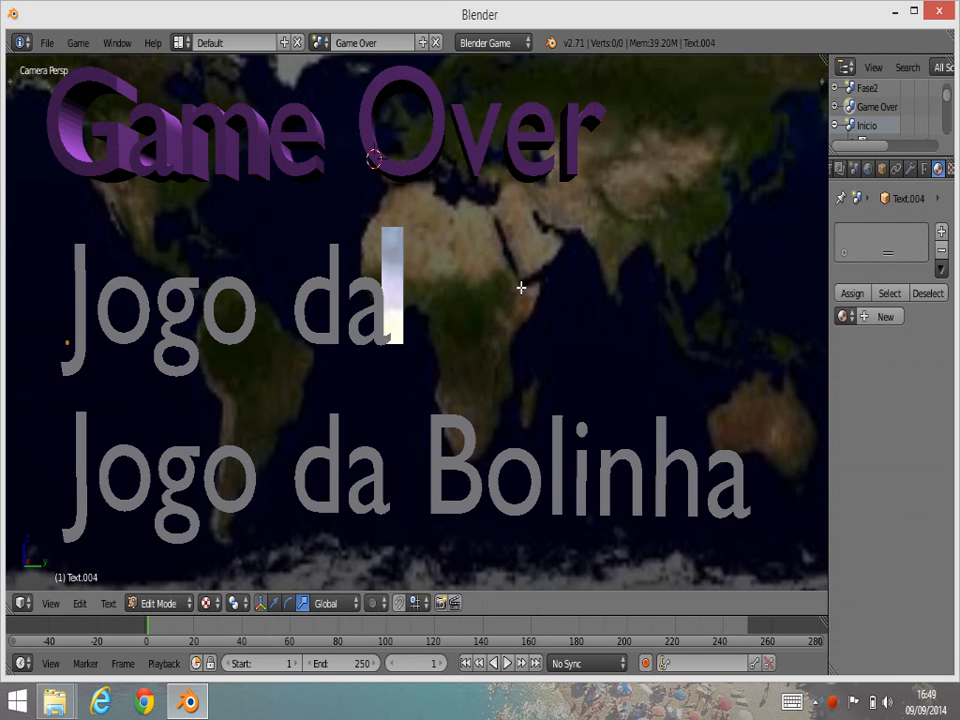
key("BackSpace")
key("BackSpace")
key("BackSpace")
key("BackSpace")
key("BackSpace")
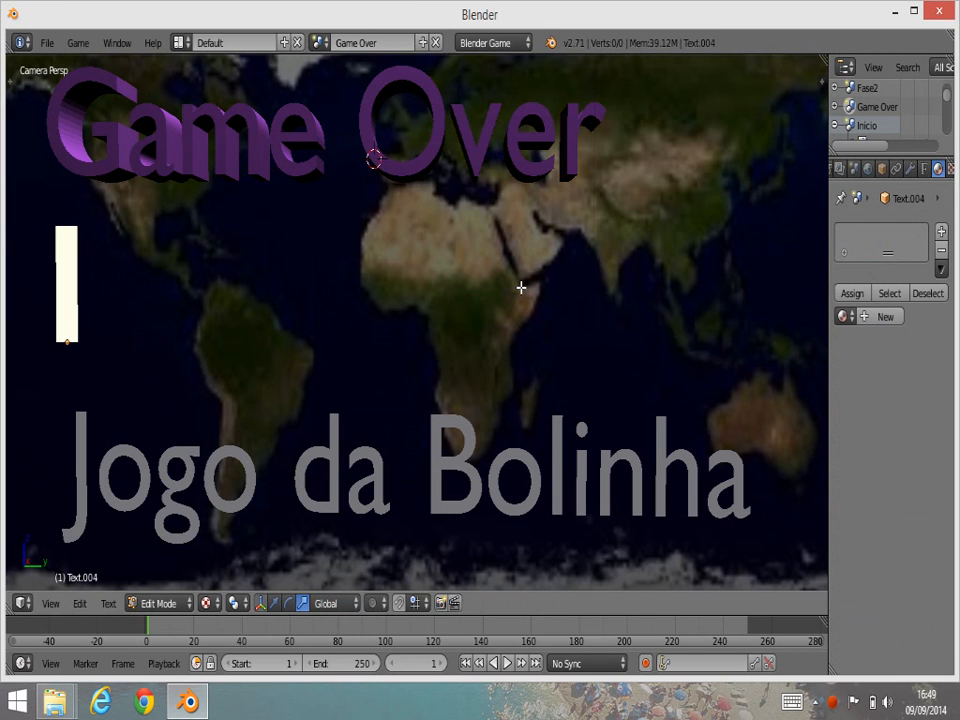
type("Pressio")
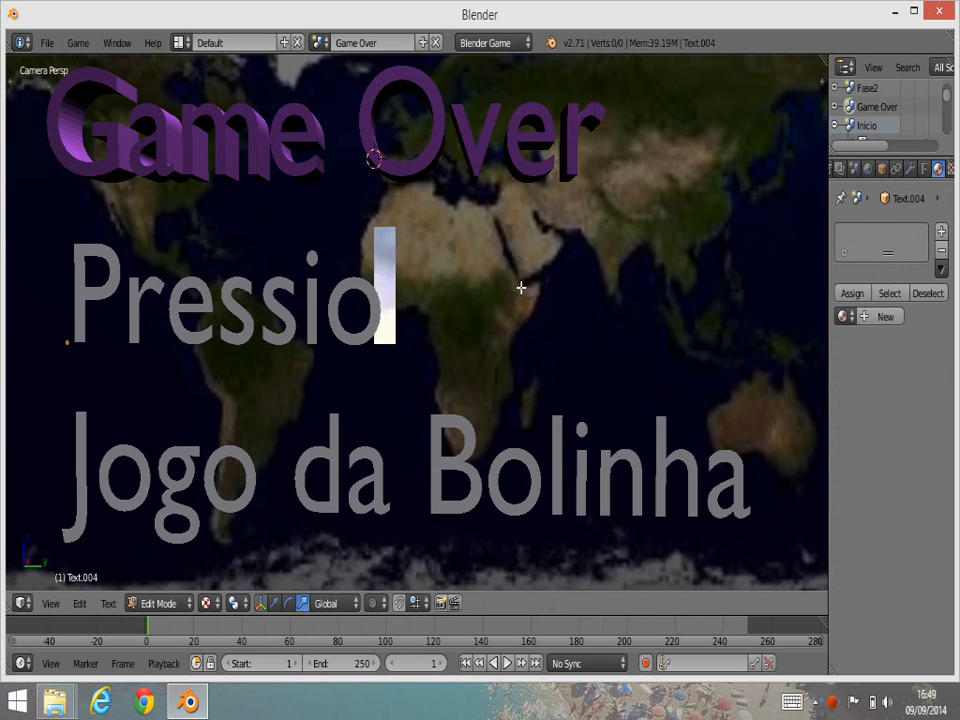
type("ne Enter")
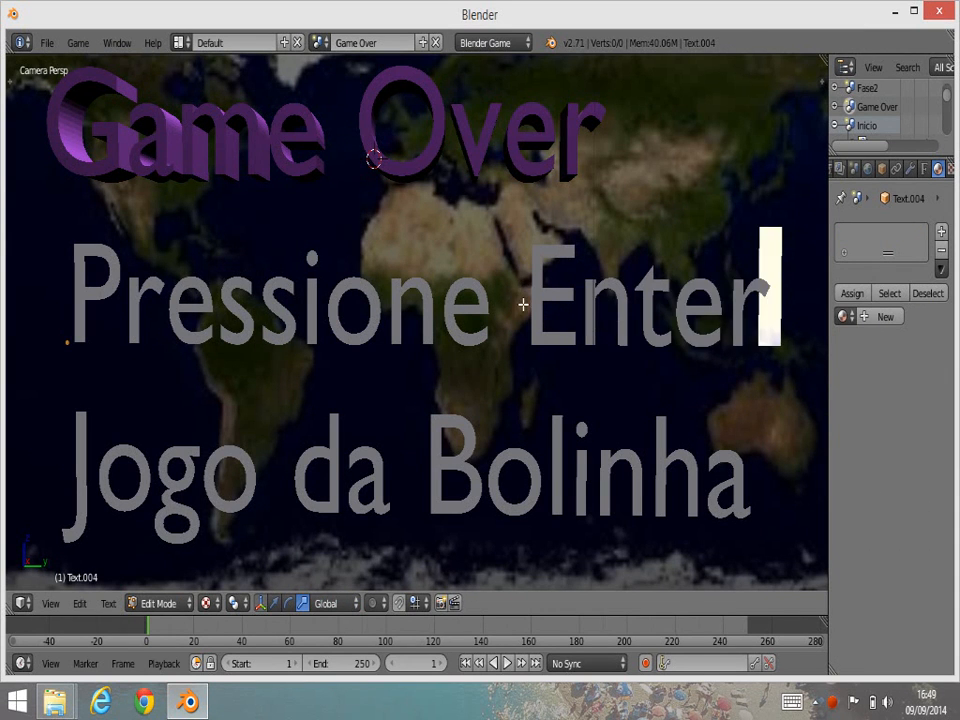
key("Tab")
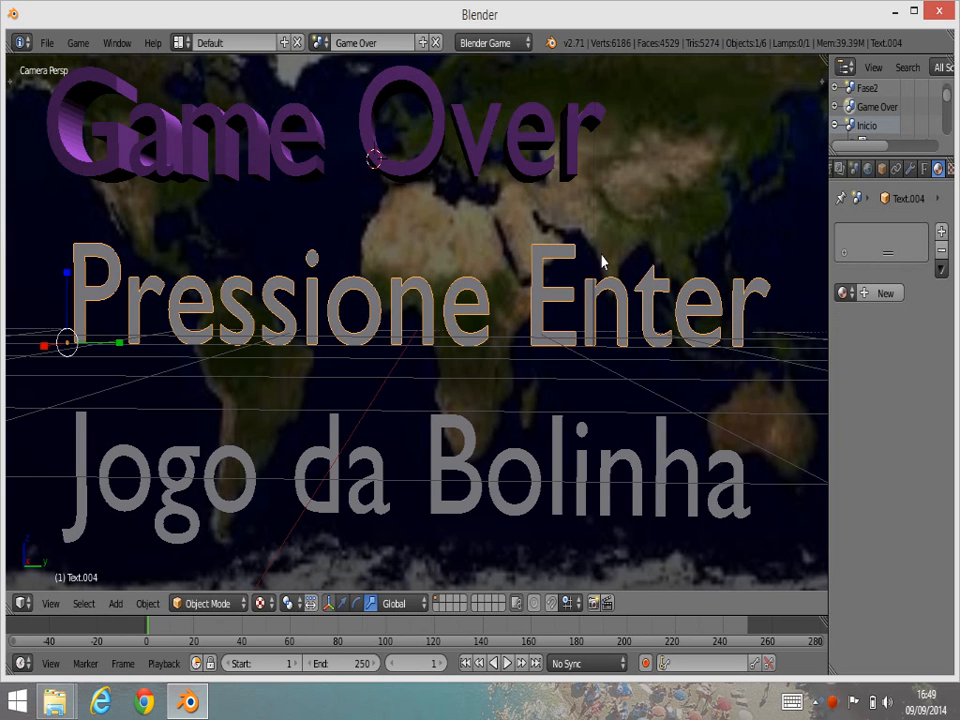
- Scale the "Pressione Enter" text down to a little over a third of its size and append "para Recomeçar"
key("s")
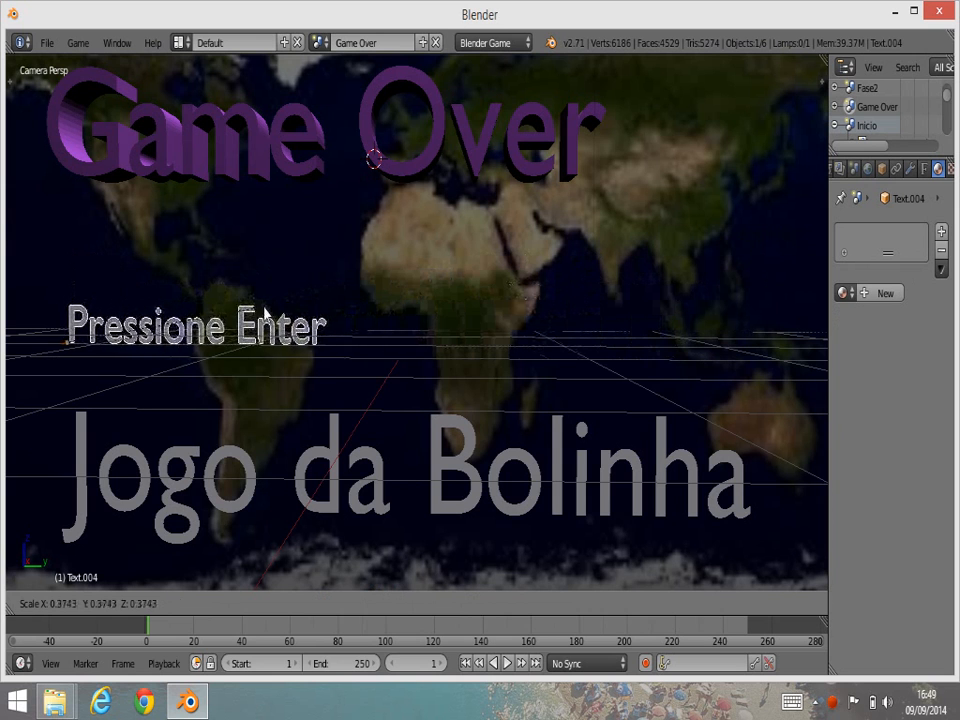
left_click(257, 315)
key("Tab")
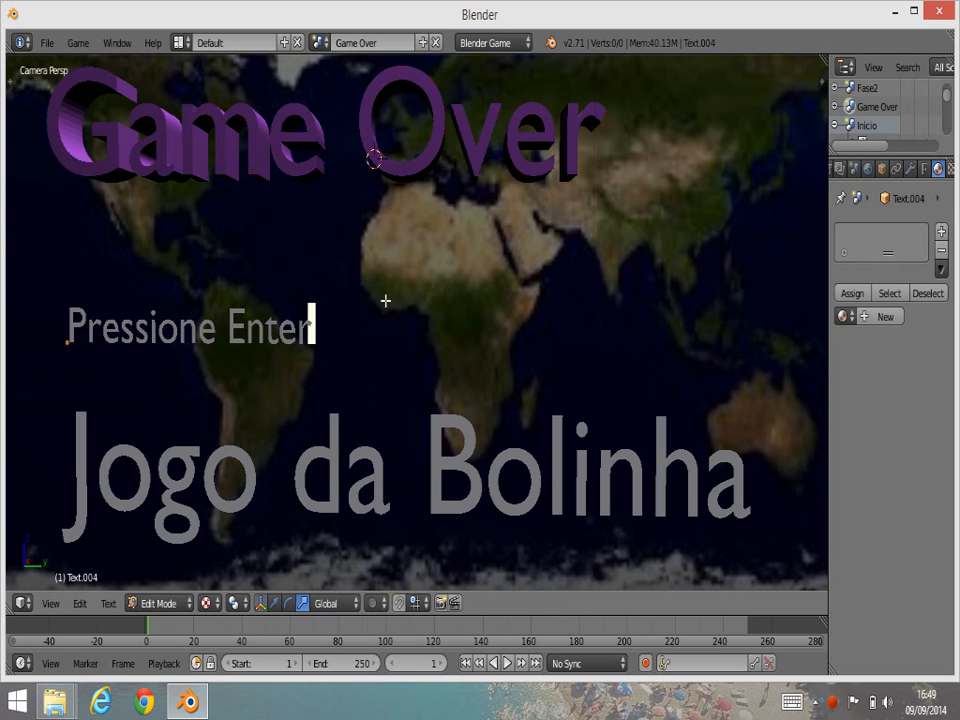
type("para Recomeçar")
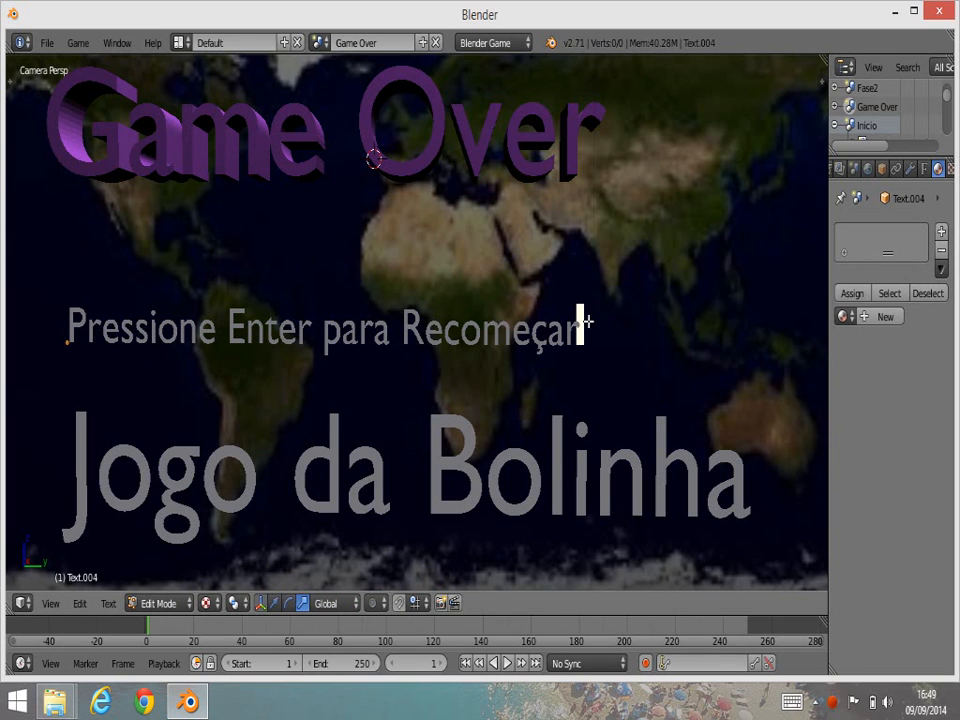
key("Tab")
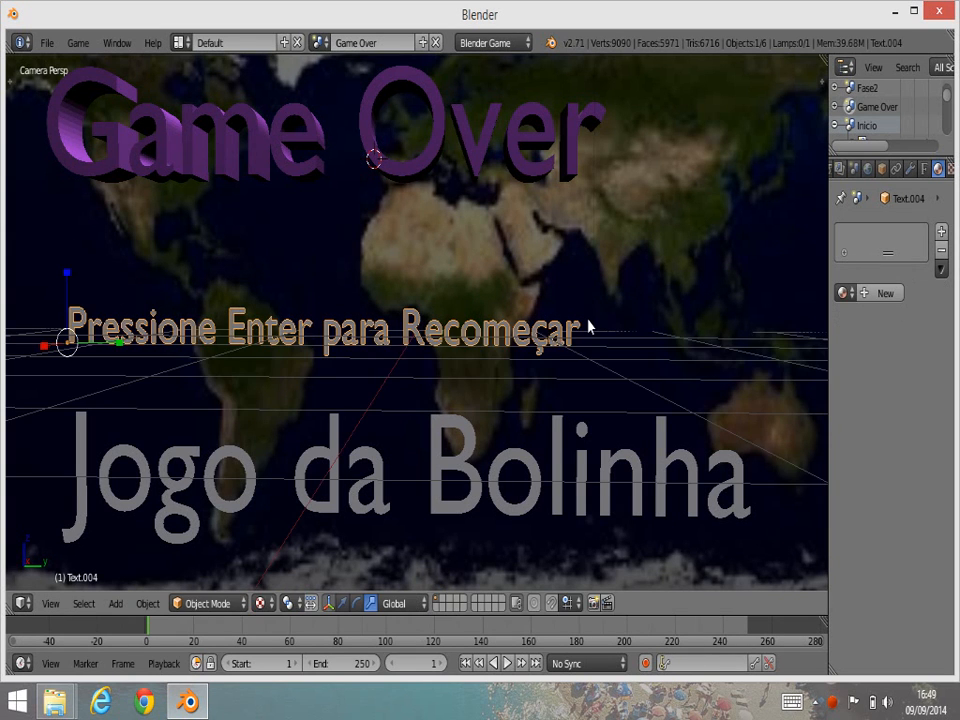
- Convert the "Pressione Enter para Recomeçar" text to a mesh and extrude all its faces away from the map background
key("alt+c")
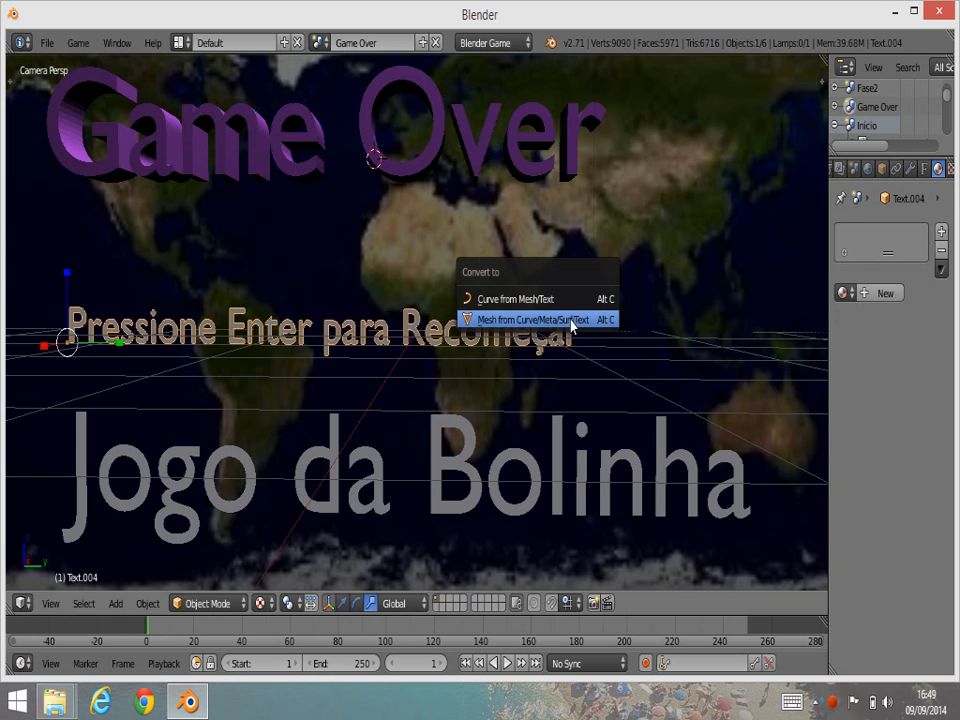
left_click(578, 320)
key("Tab")
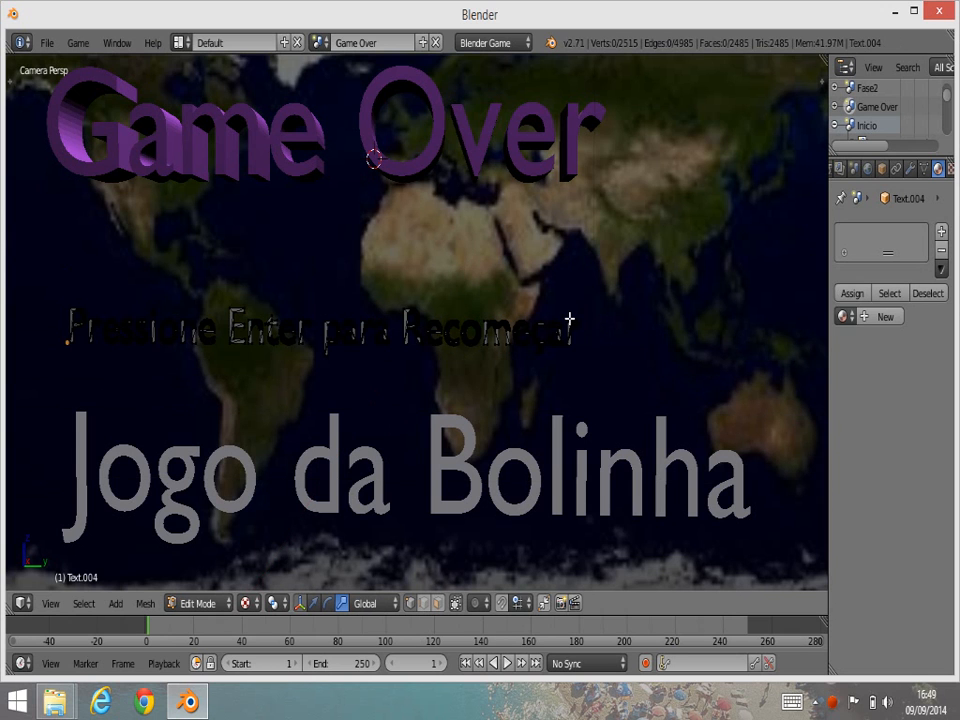
key("a")
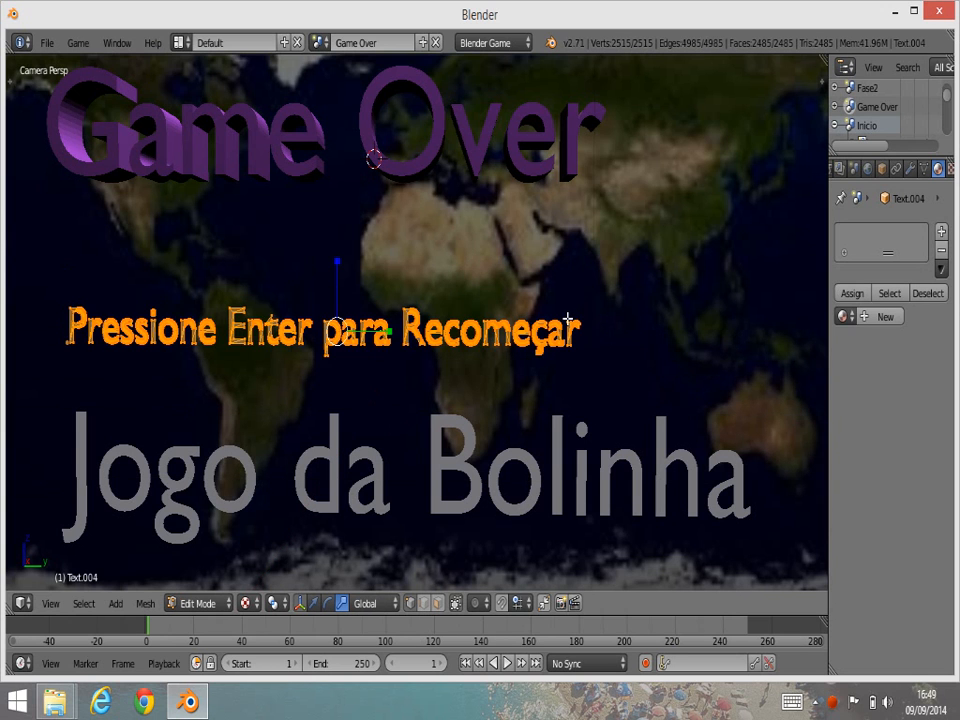
middle_click_drag(608, 321, 579, 337)
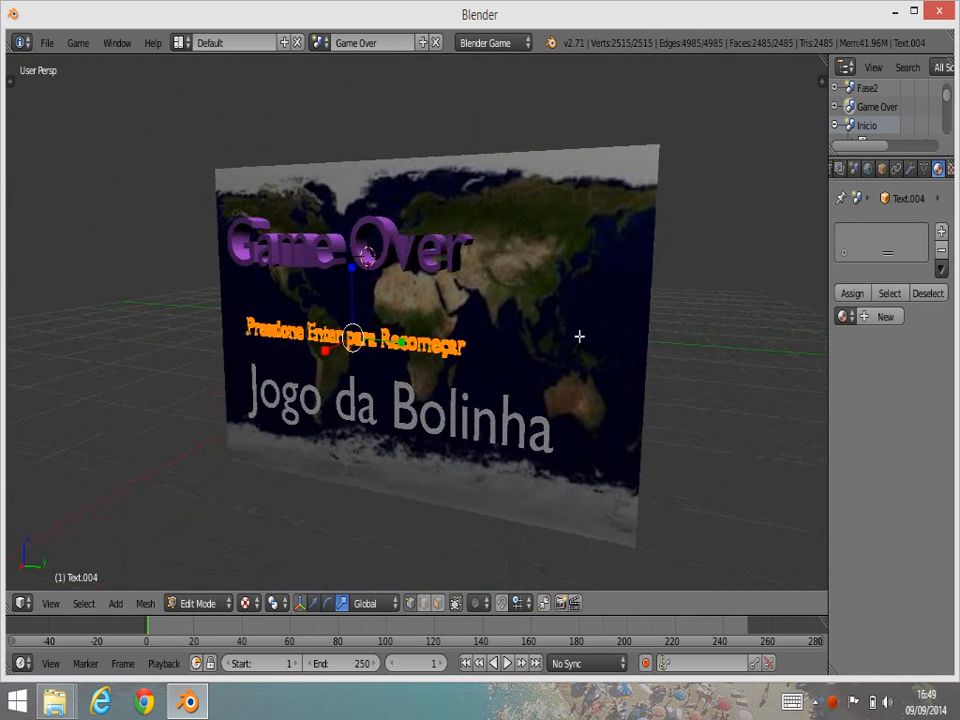
key("e")
left_click(556, 339)
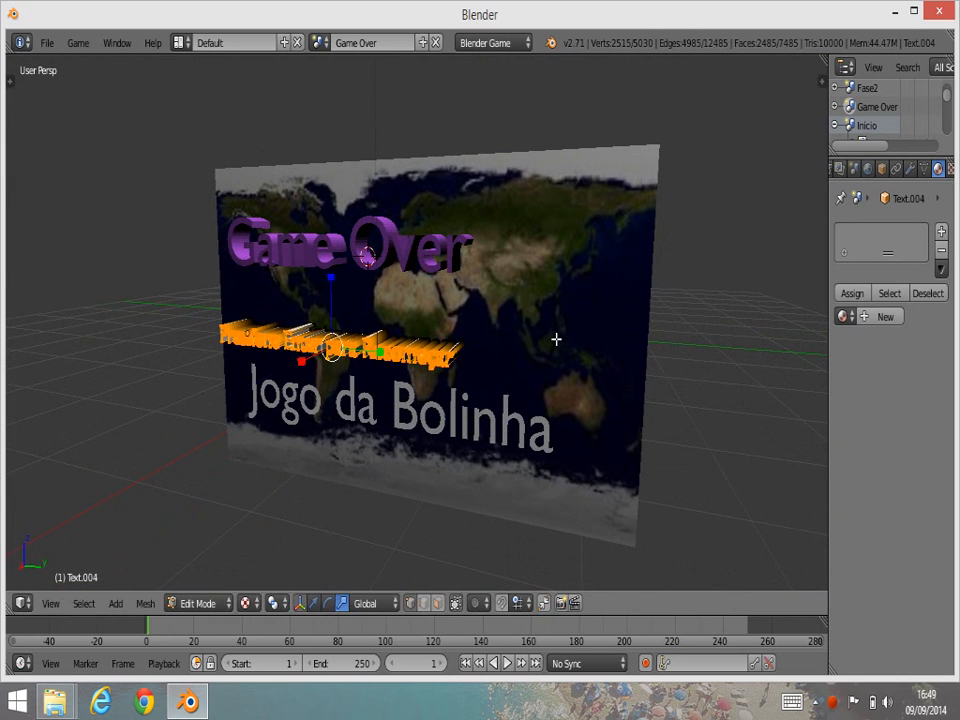
- Give the "Pressione Enter para Recomeçar" mesh a new material with a blue diffuse color and return to Object Mode in camera view
left_click(882, 318)
left_click(858, 544)
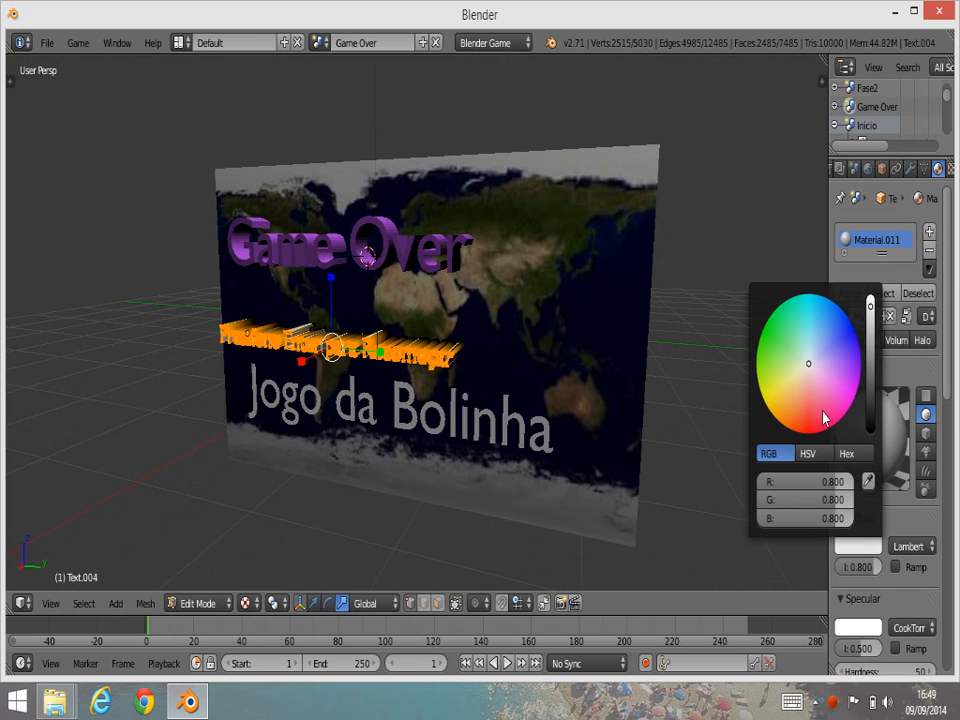
left_click(840, 320)
left_click(572, 451)
key("Tab")
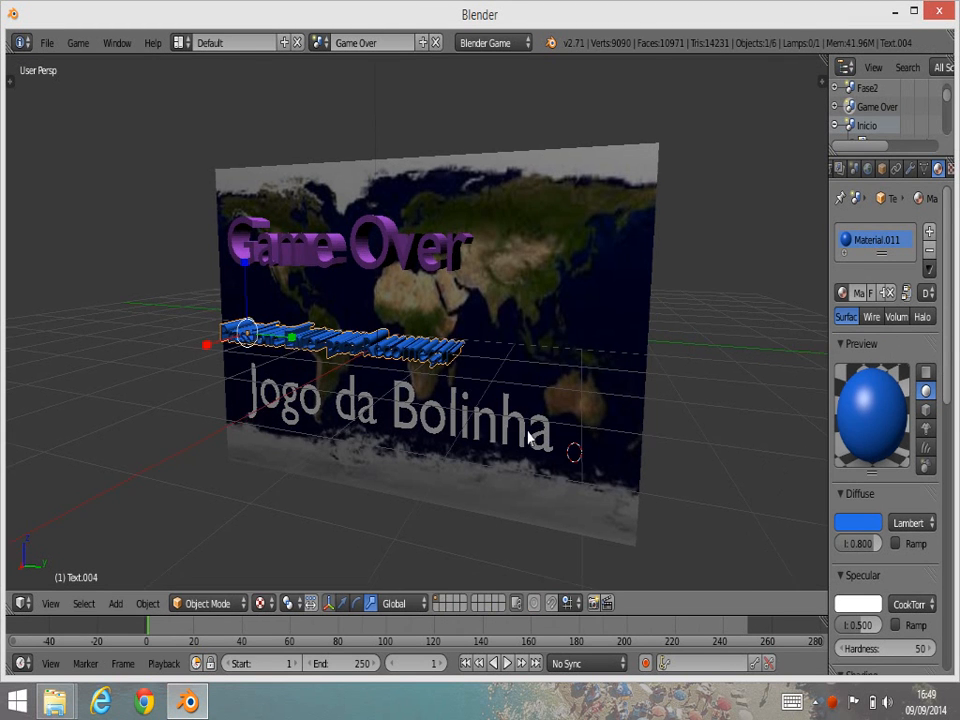
middle_click_drag(525, 440, 287, 523)
left_click(50, 603)
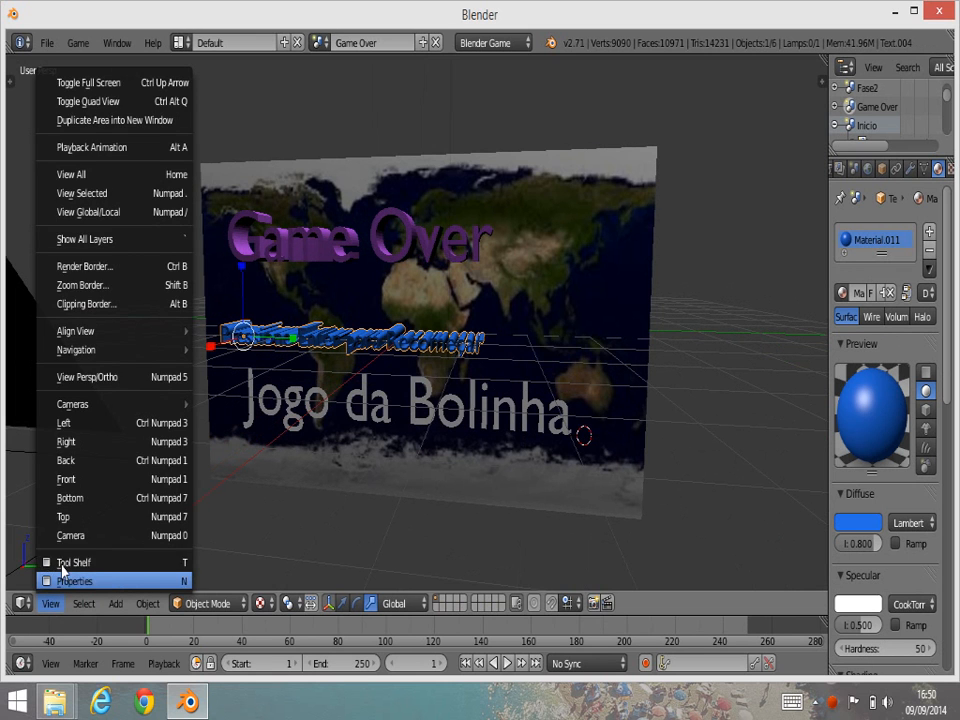
left_click(72, 536)
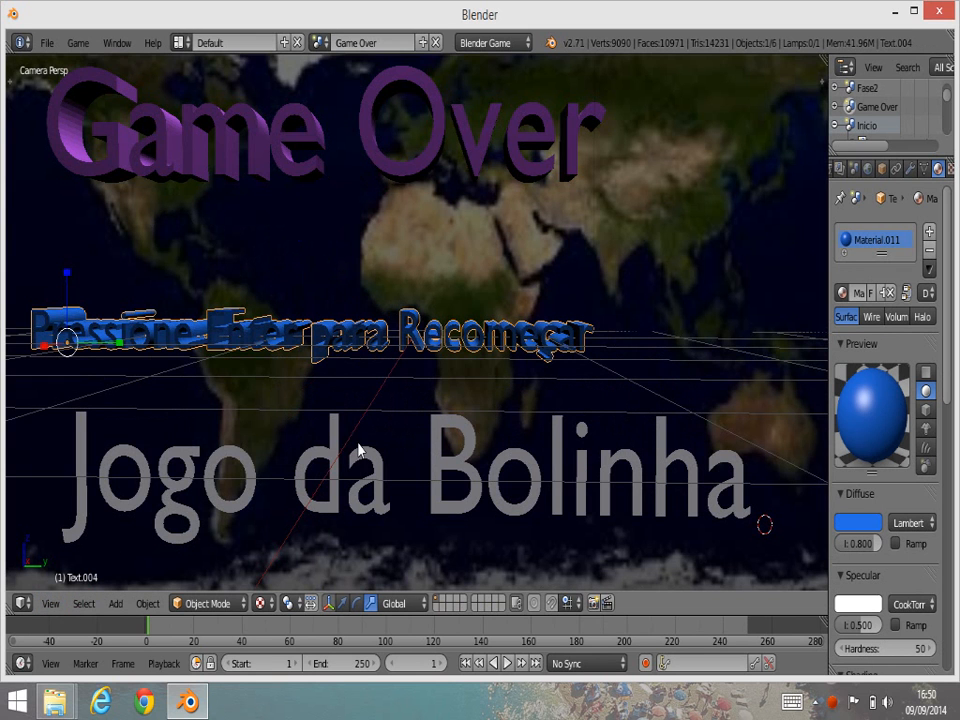
- Scale the lower gray "Jogo da Bolinha" text in the Game Over scene down to a little over half its size
right_click(333, 474)
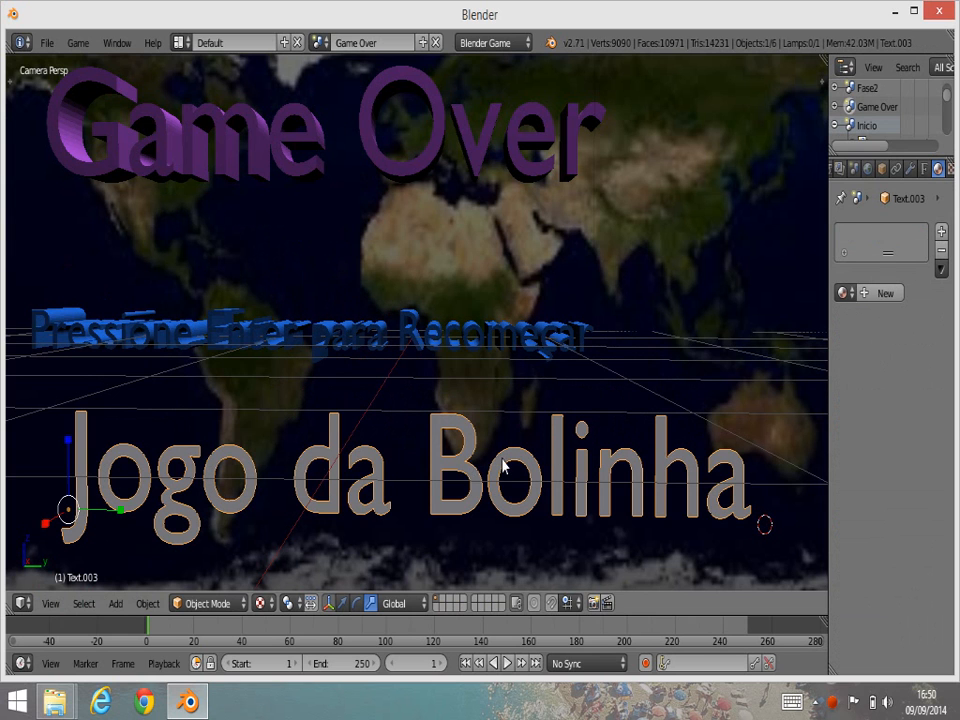
key("s")
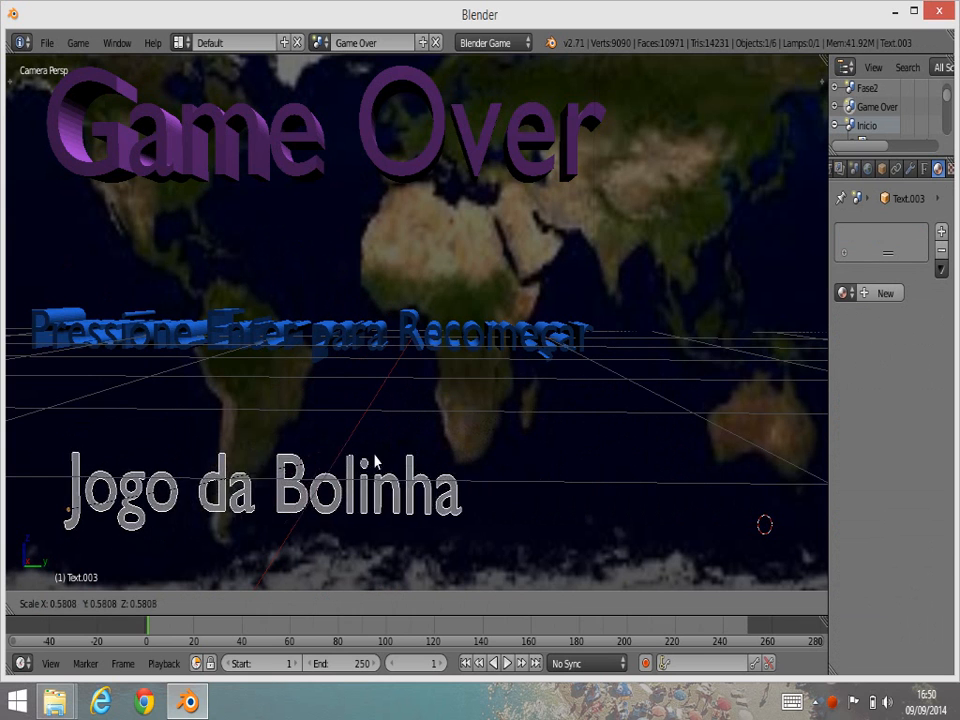
left_click(372, 462)
- Replace the wording of the scaled-down "Jogo da Bolinha" text with "Pressione X para sair" and return to Object Mode
key("Tab")
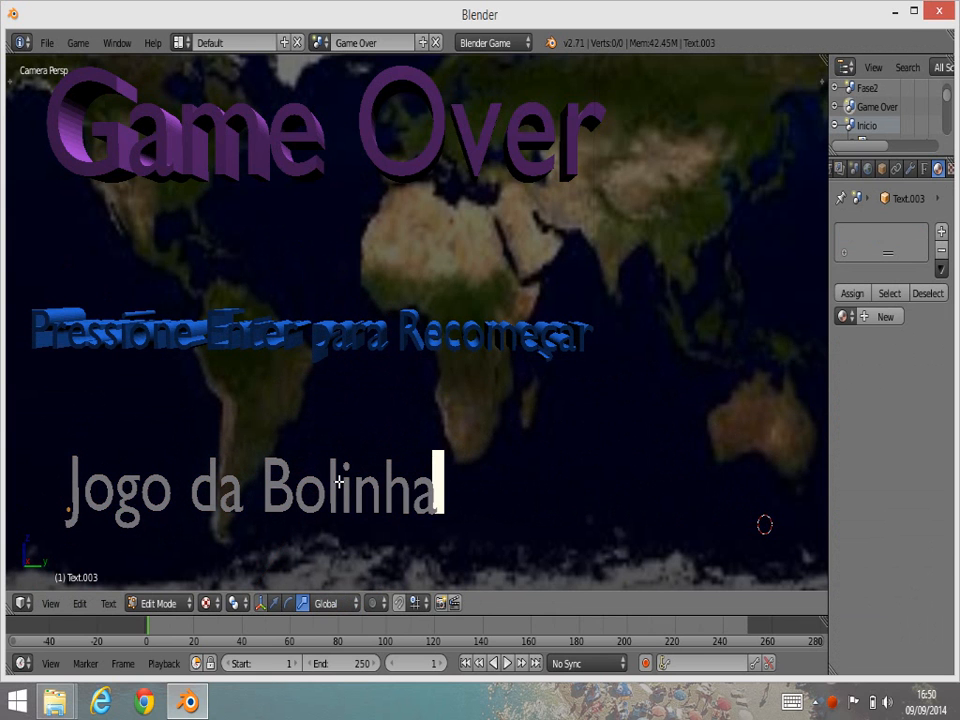
key("BackSpace")
key("BackSpace")
key("BackSpace")
key("BackSpace")
key("BackSpace")
key("BackSpace")
key("BackSpace")
key("BackSpace")
key("BackSpace")
key("BackSpace")
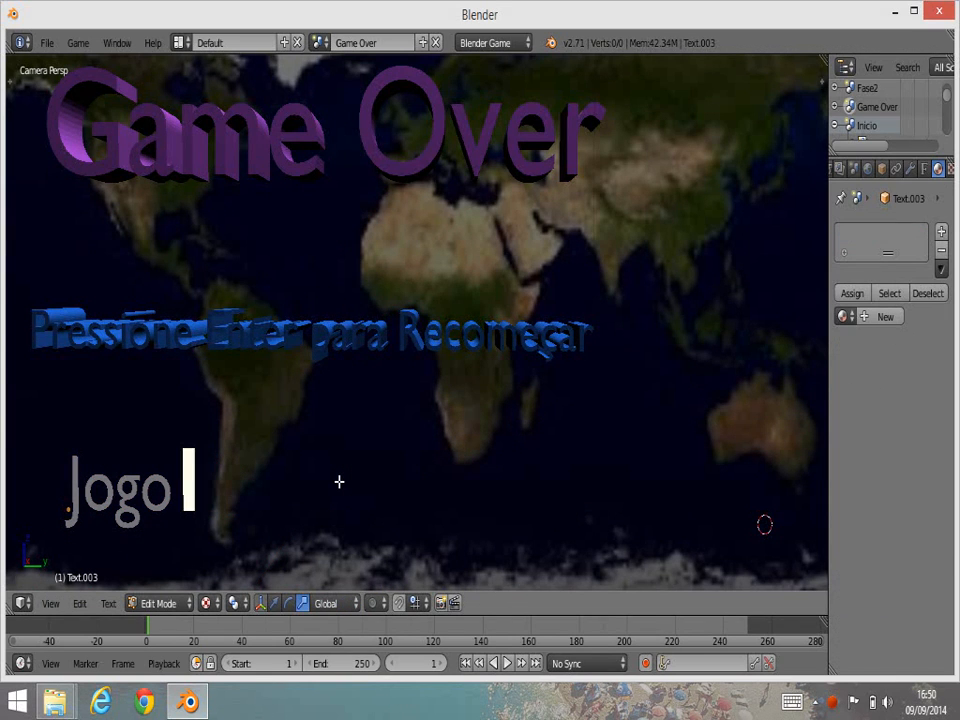
key("BackSpace")
key("BackSpace")
key("BackSpace")
key("BackSpace")
key("BackSpace")
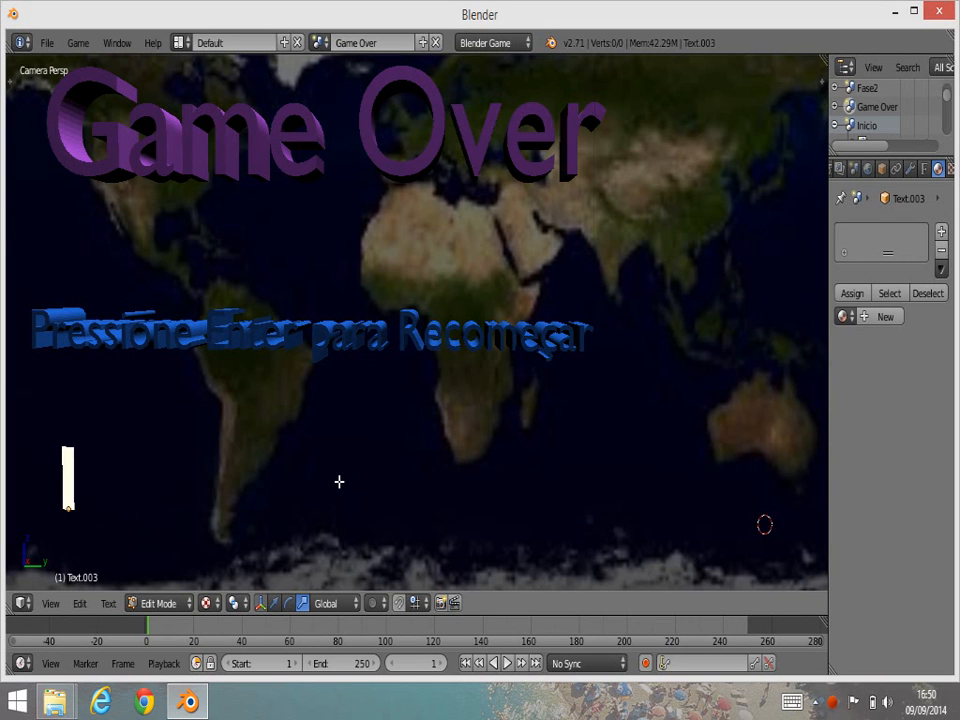
type("Pression")
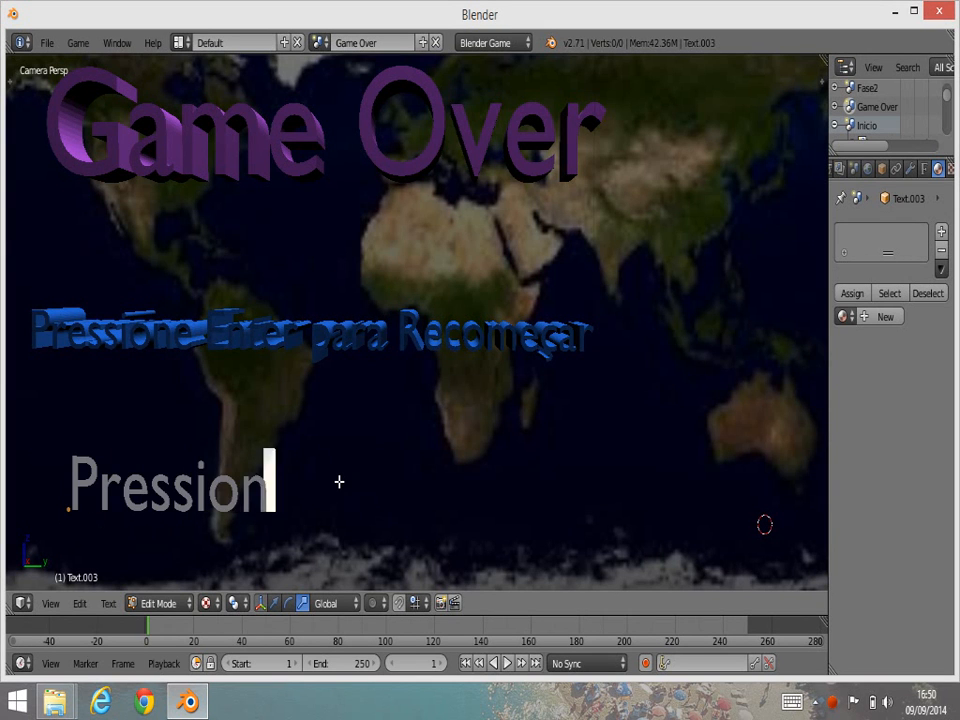
type("e X p")
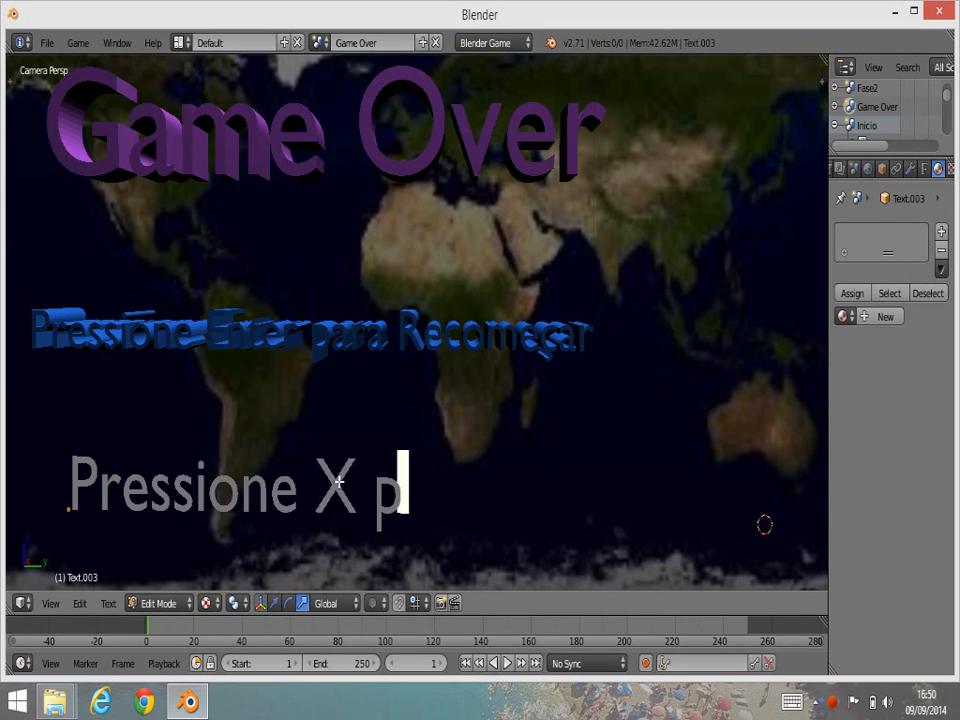
type("ara sair")
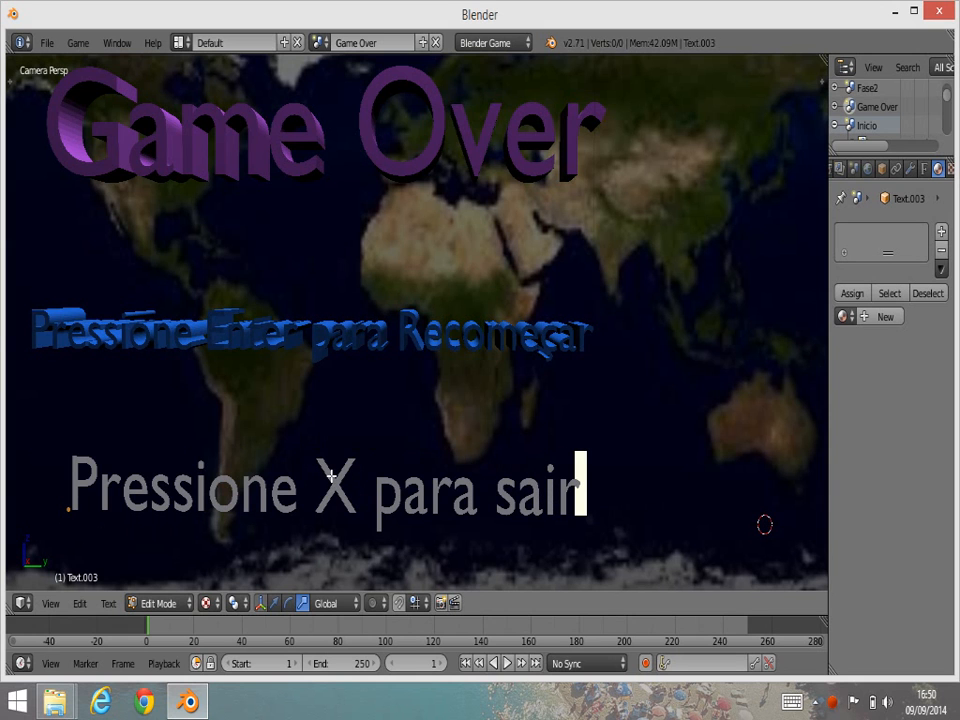
key("Tab")
- Convert the "Pressione X para sair" text to a mesh and extrude all its faces away from the map background
key("alt+c")
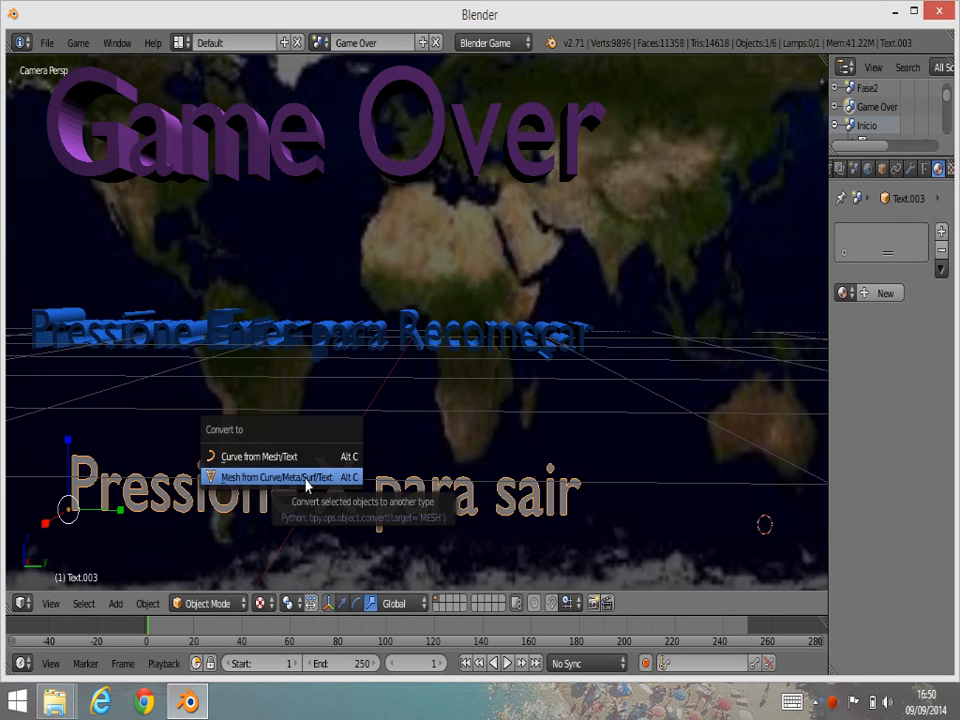
left_click(306, 484)
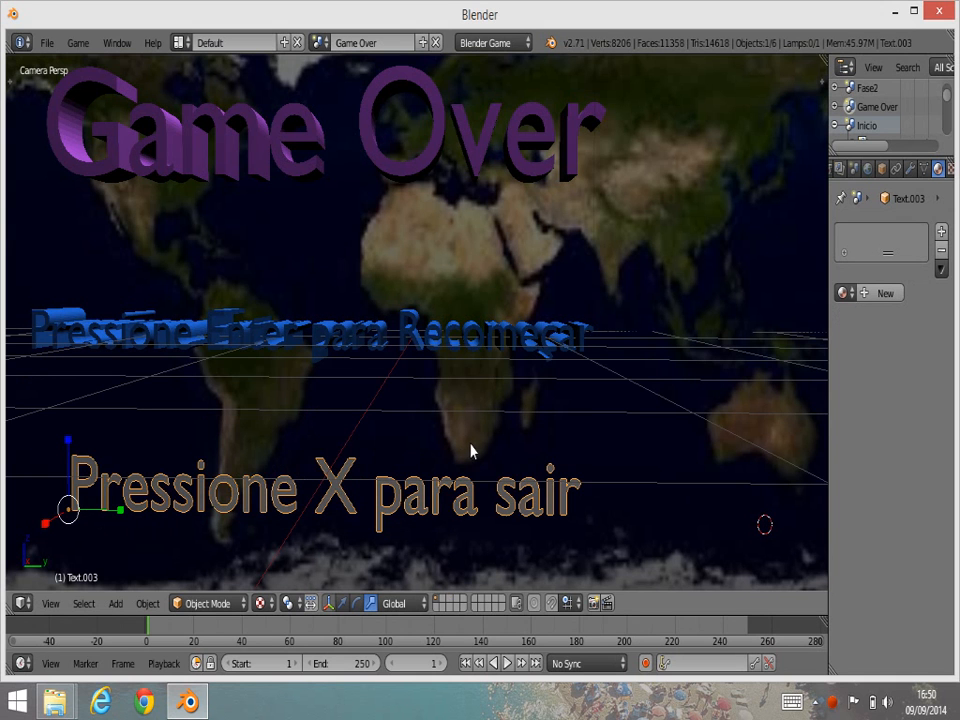
key("Tab")
key("KP_0")
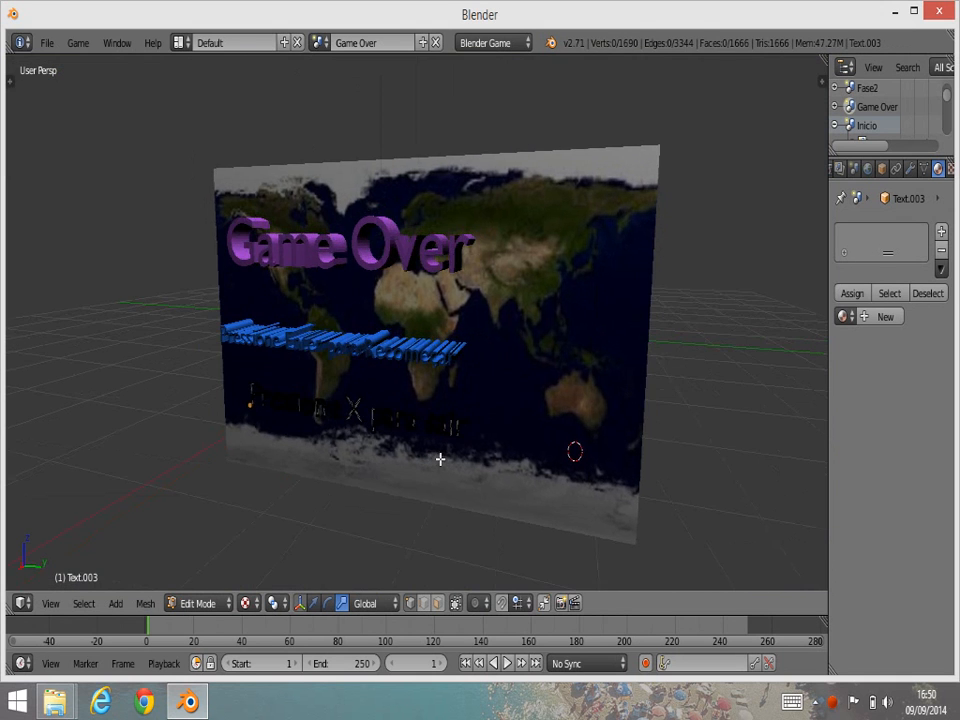
key("a")
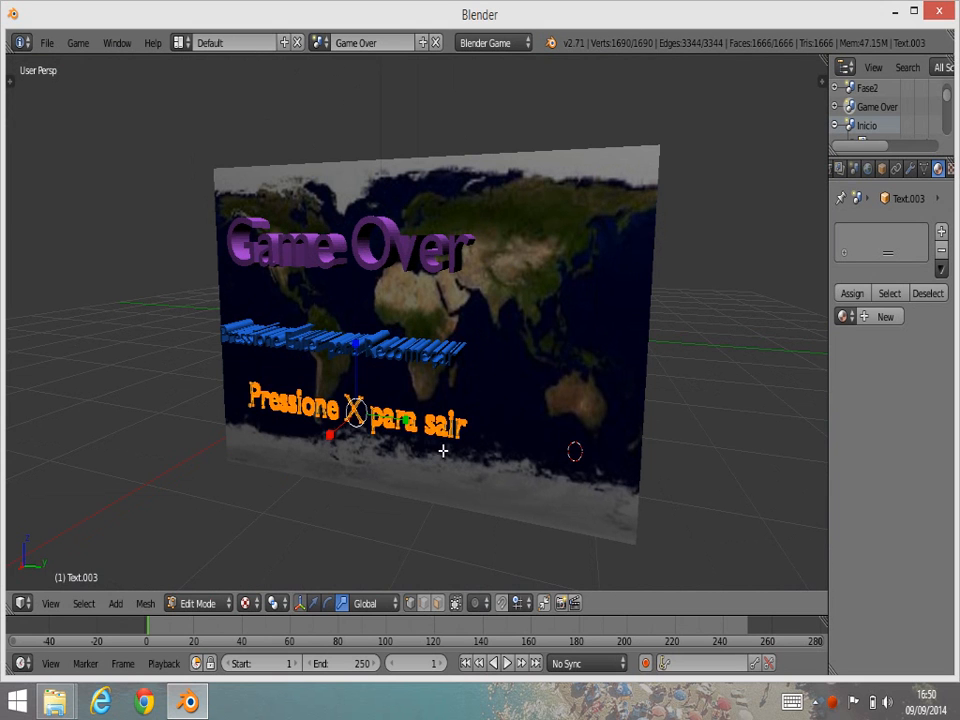
key("e")
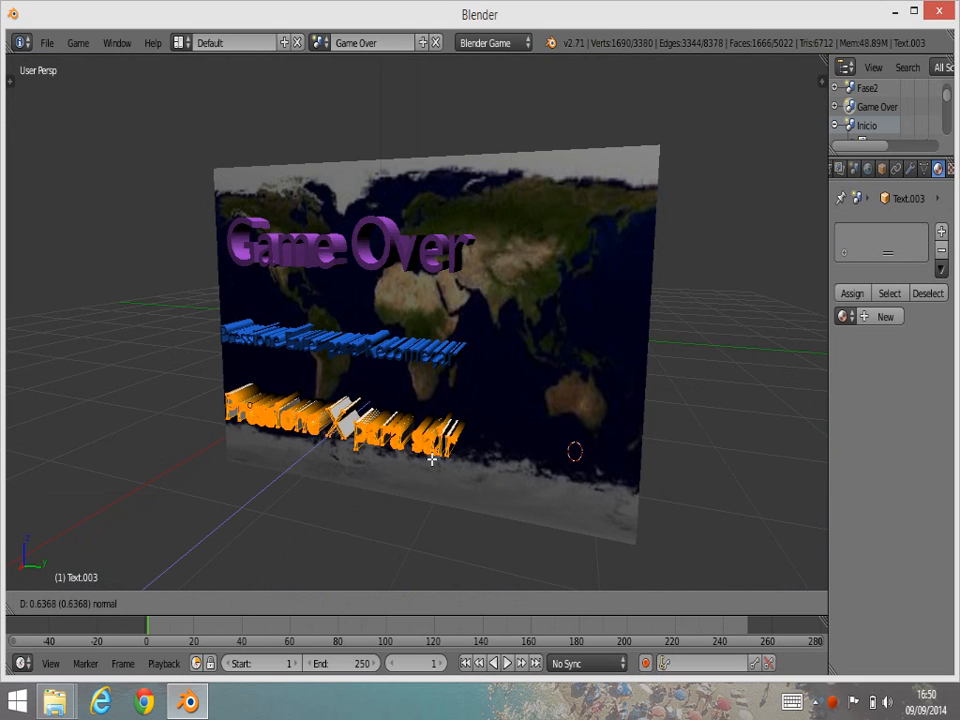
left_click(434, 446)
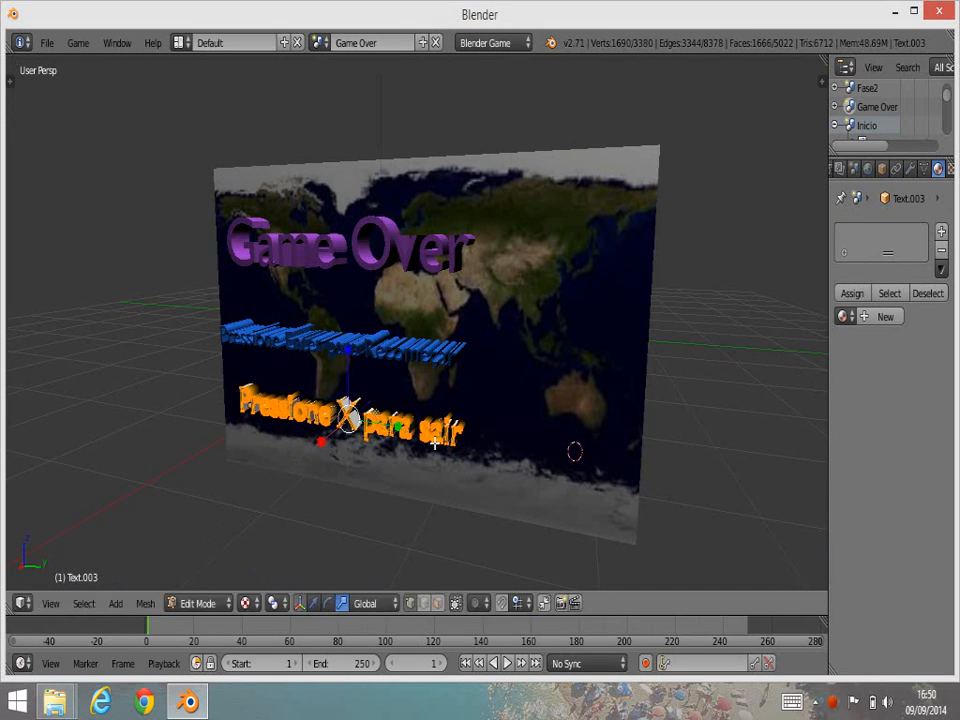
- Give the "Pressione X para sair" mesh a new material with an orange-red diffuse color and return to Object Mode in camera view
left_click(886, 318)
left_click(862, 547)
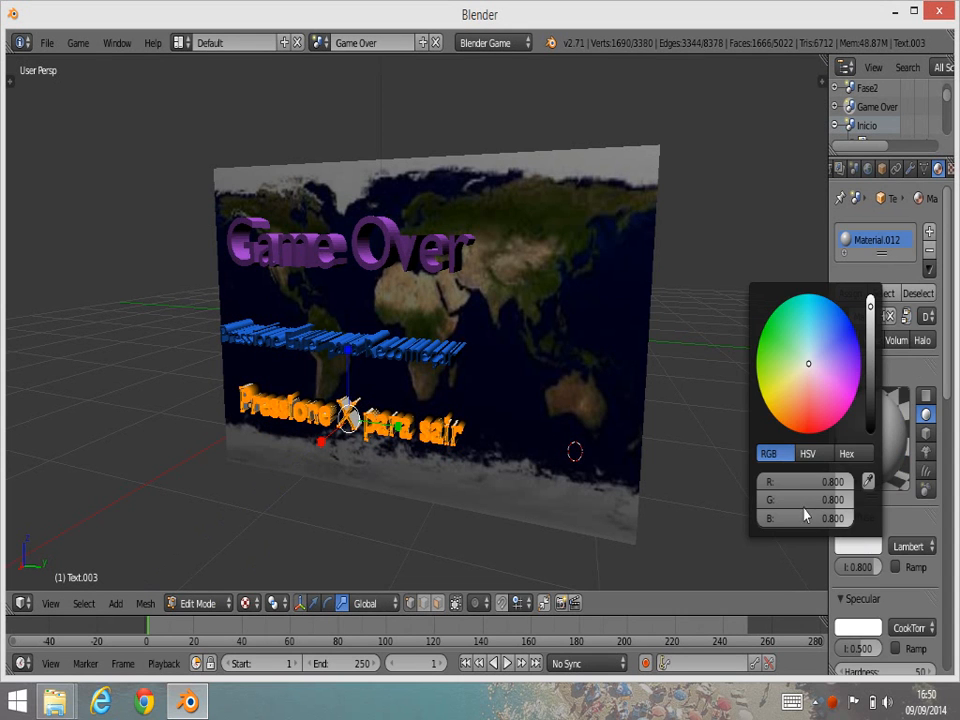
left_click(799, 420)
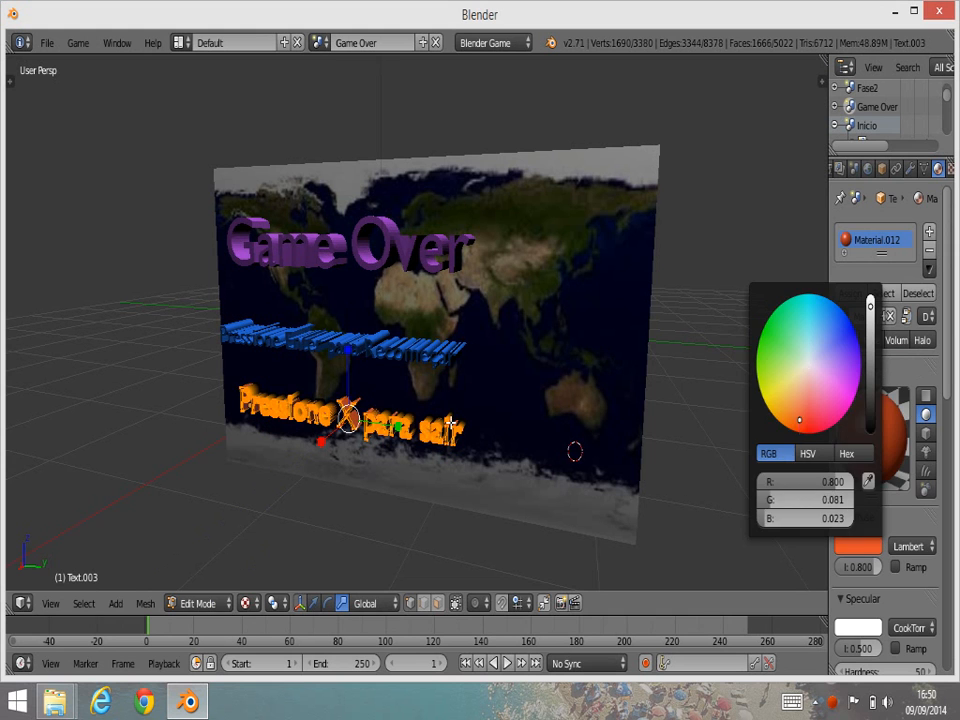
key("Tab")
middle_click_drag(490, 450, 530, 416)
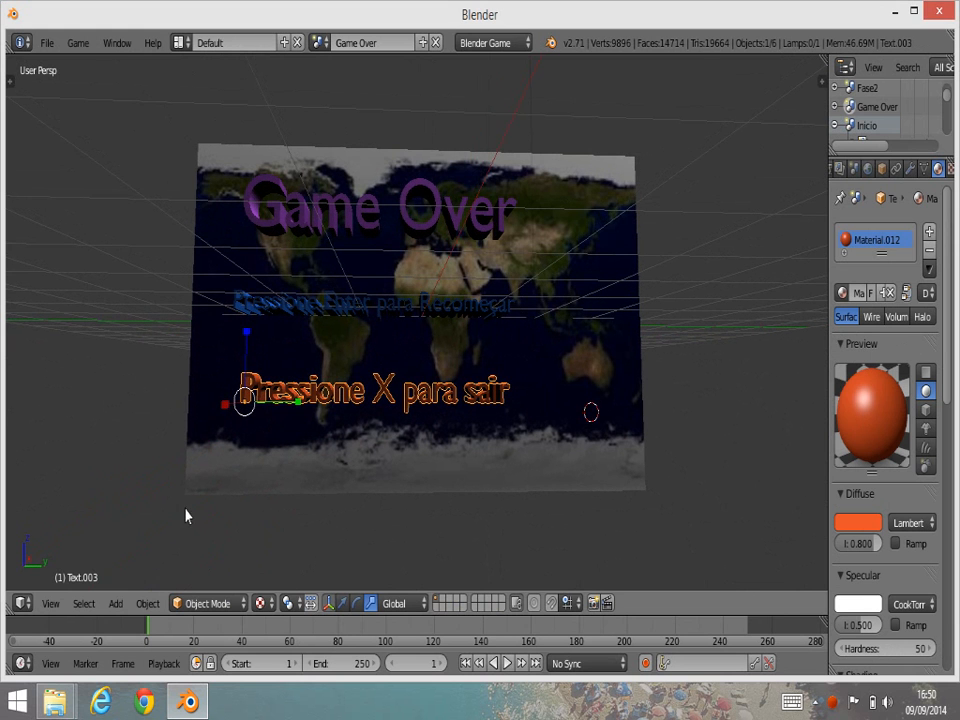
left_click(50, 603)
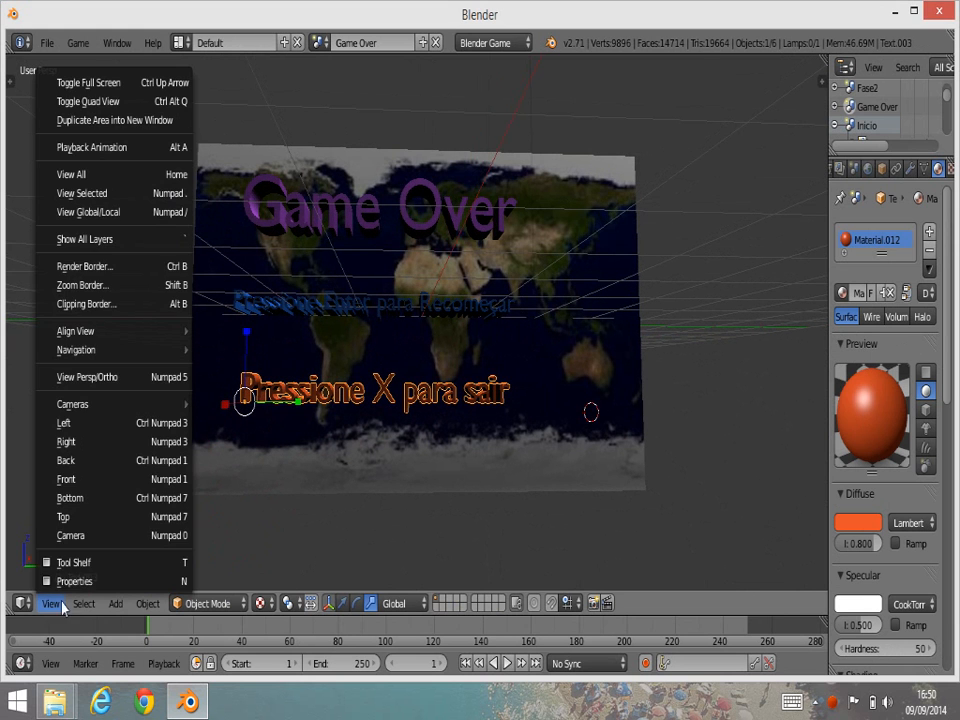
left_click(84, 543)
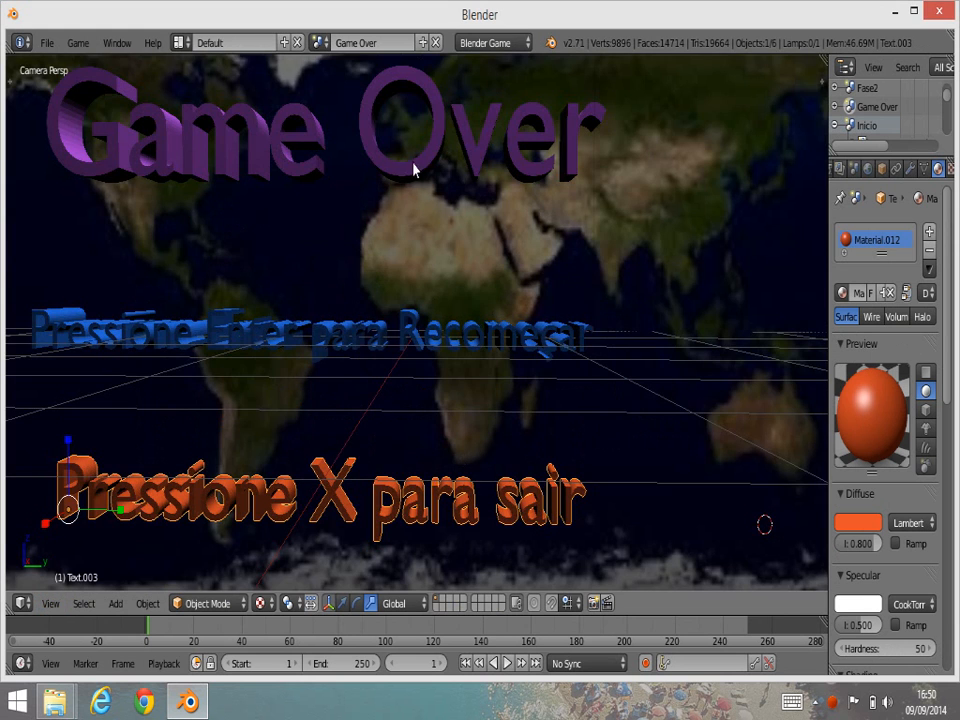
- View the Inicio scene, switch to the Fase1 scene and delete its yellow "Jogo da Bolinha" title text
left_click(321, 42)
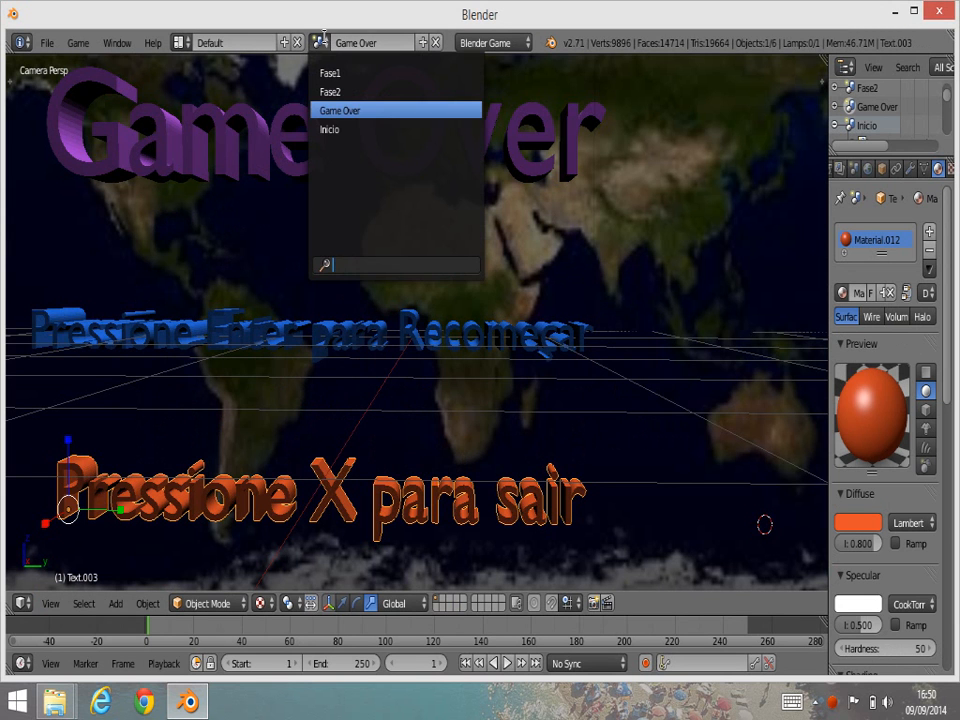
left_click(340, 131)
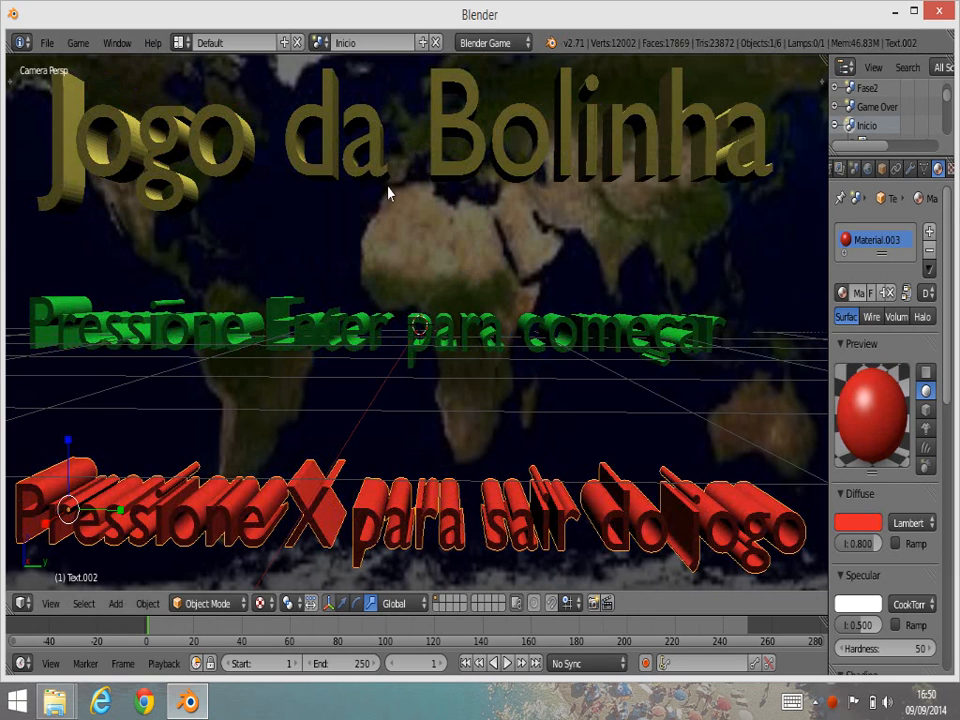
left_click(324, 42)
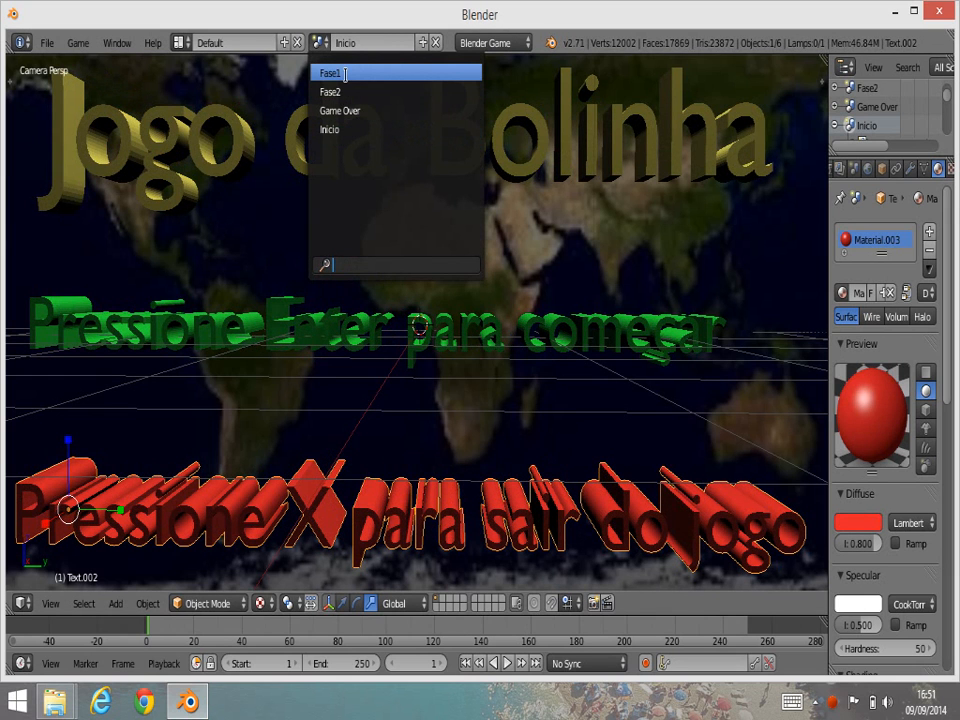
left_click(345, 73)
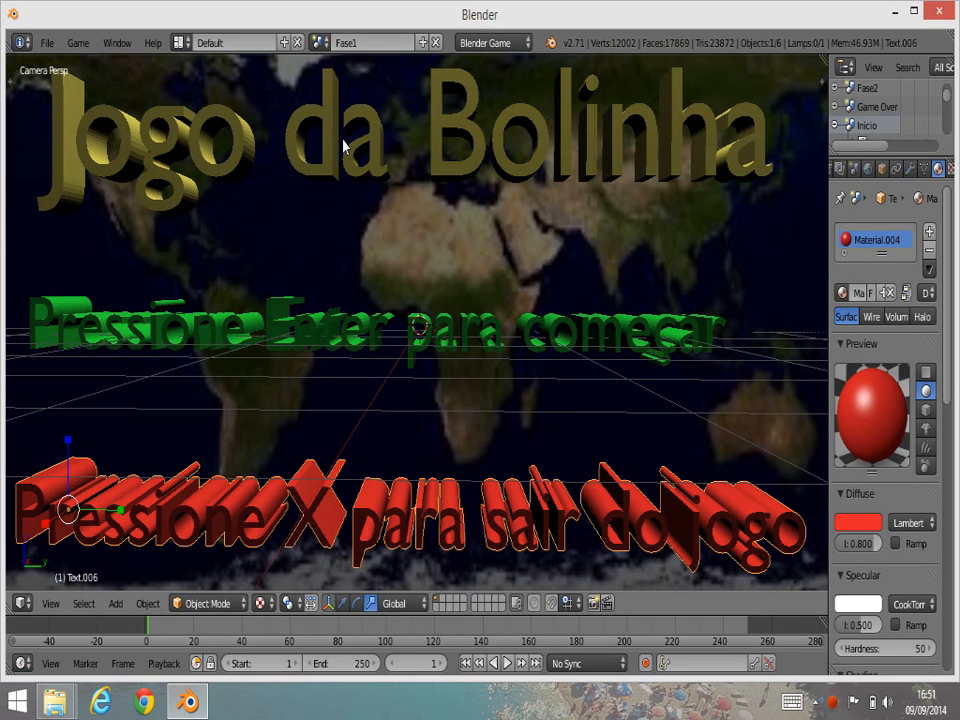
scroll(423, 210, "down", 8)
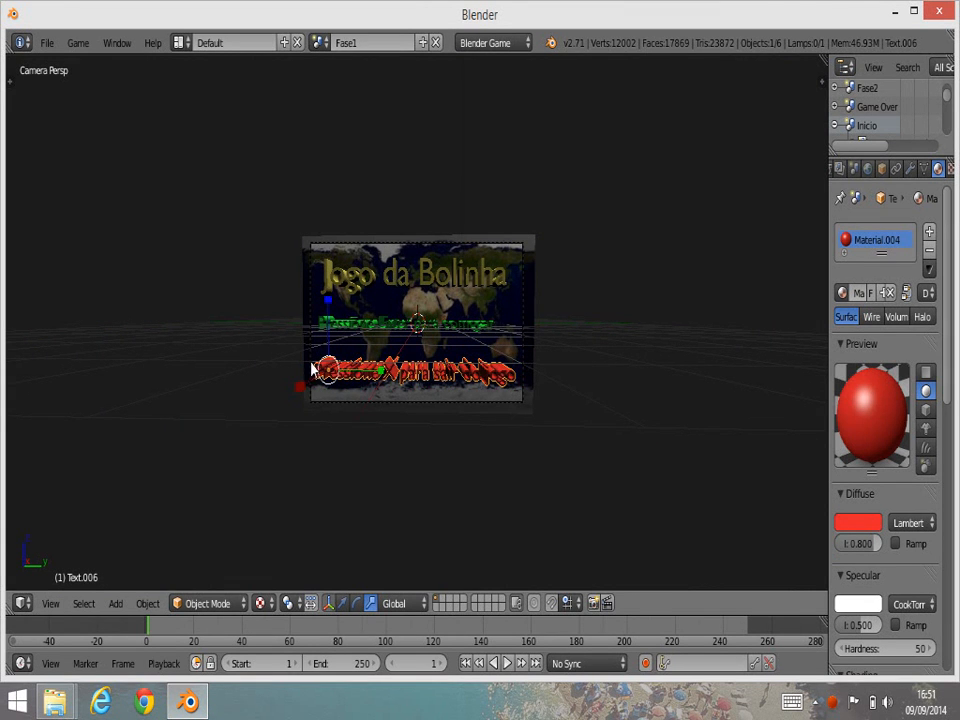
right_click(305, 322)
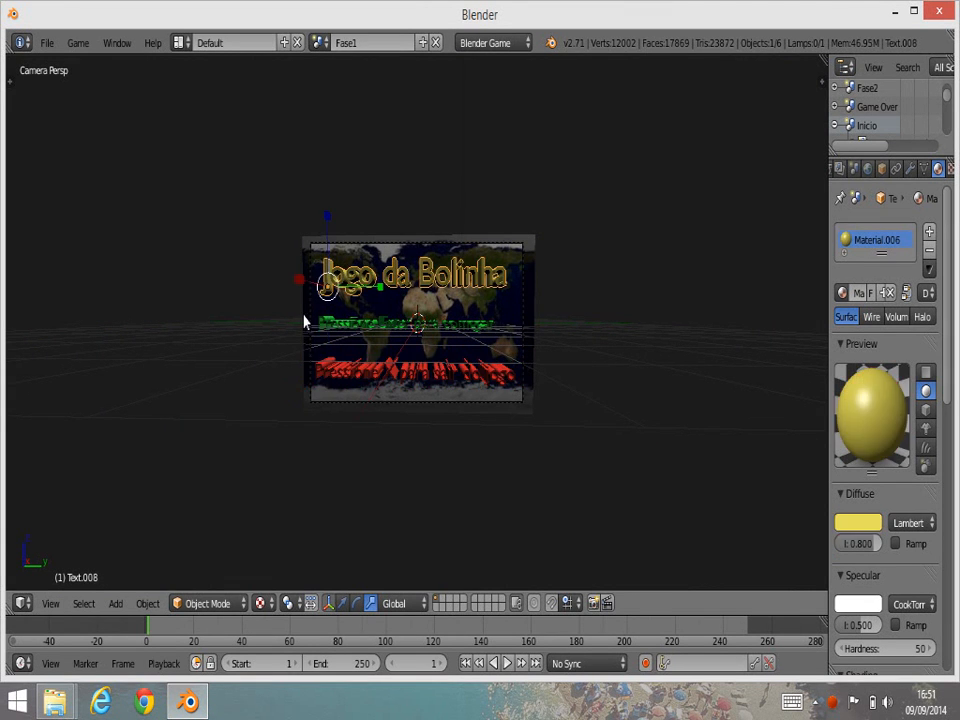
key("x")
left_click(412, 324)
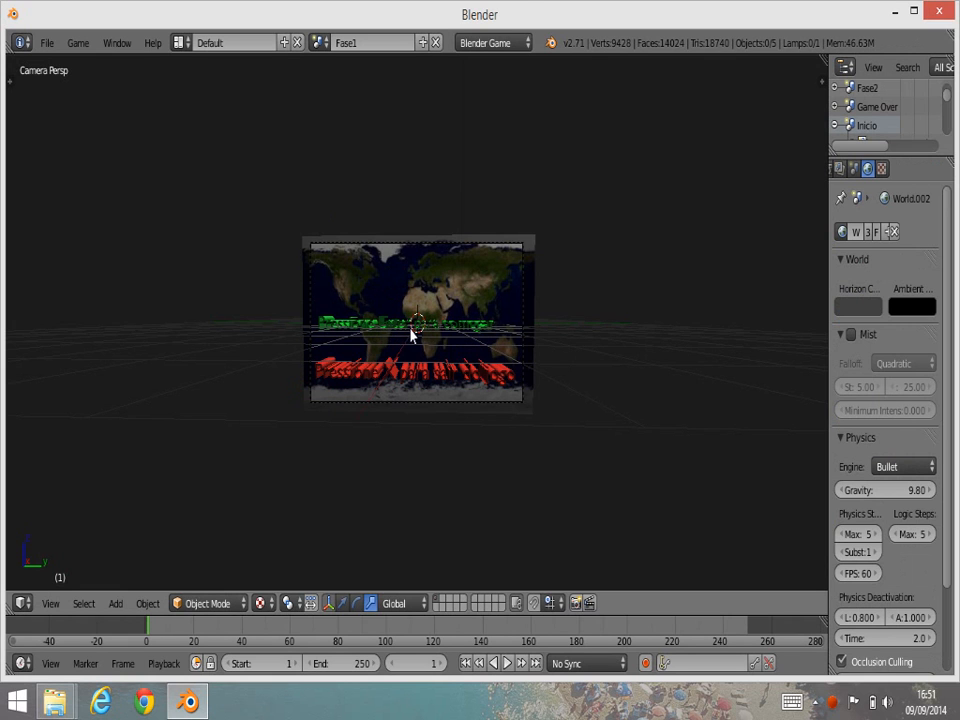
- Delete the map background cube from the Fase1 scene and undo that deletion
right_click(442, 313)
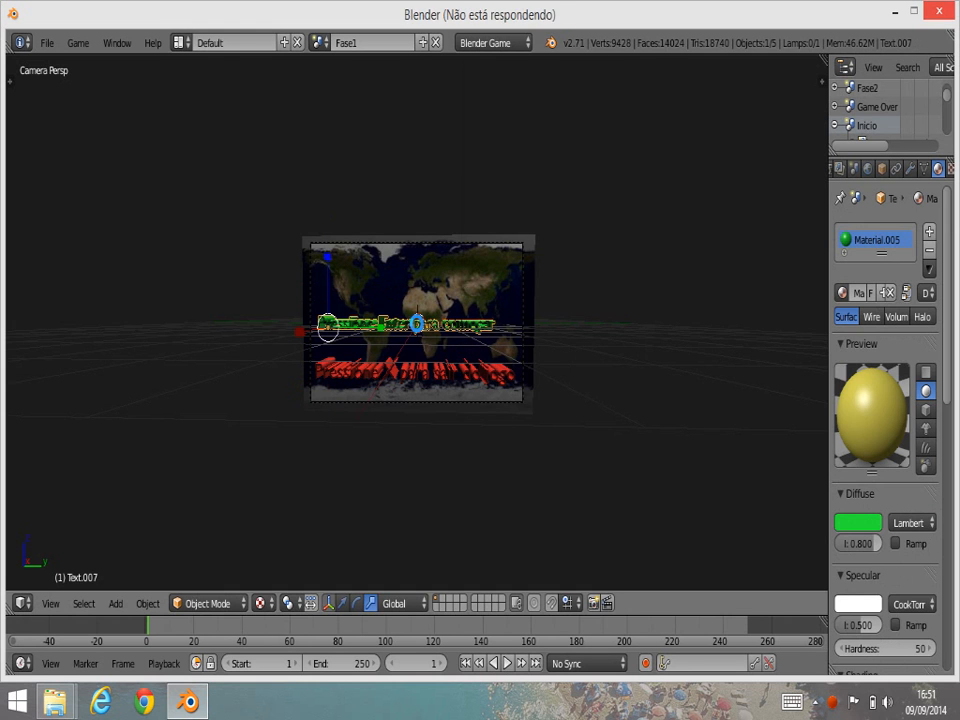
scroll(417, 323, "up", 2)
right_click(417, 323)
key("x")
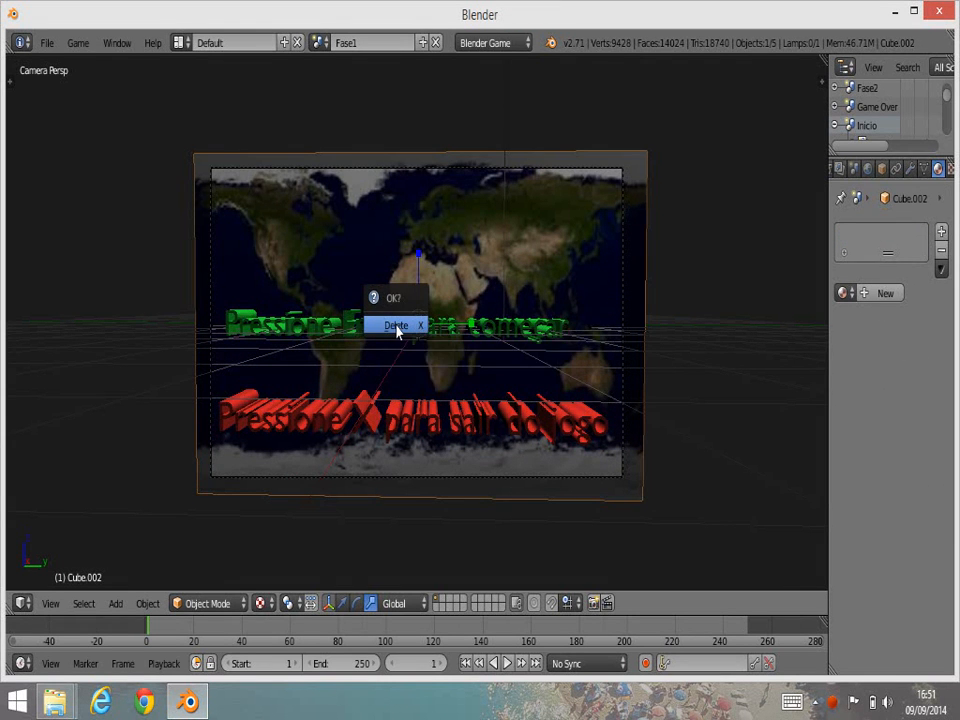
left_click(397, 329)
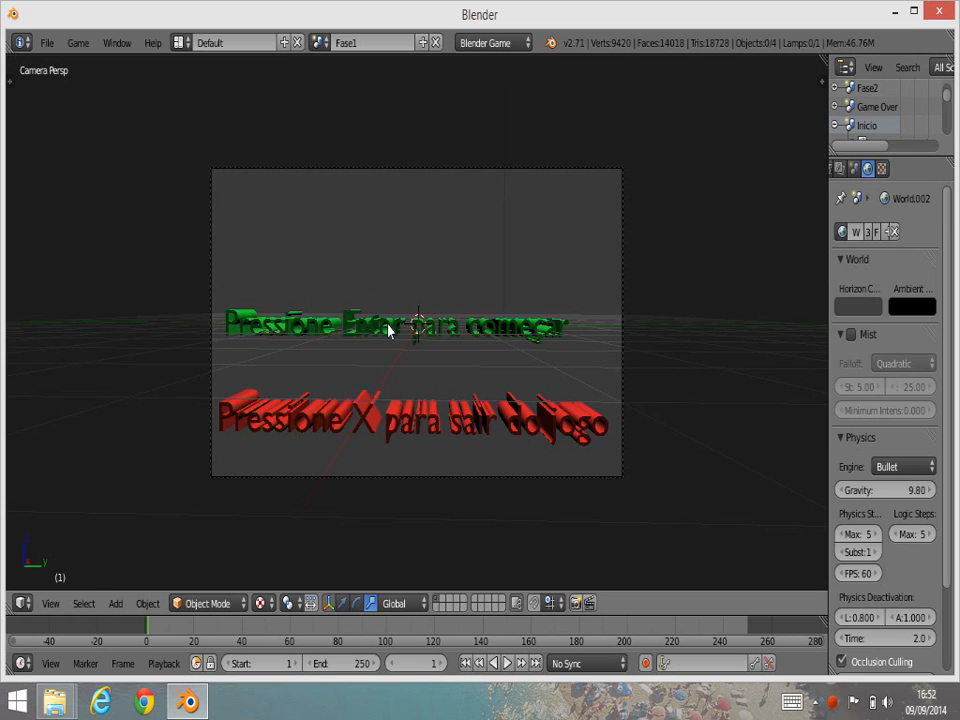
key("ctrl+z")
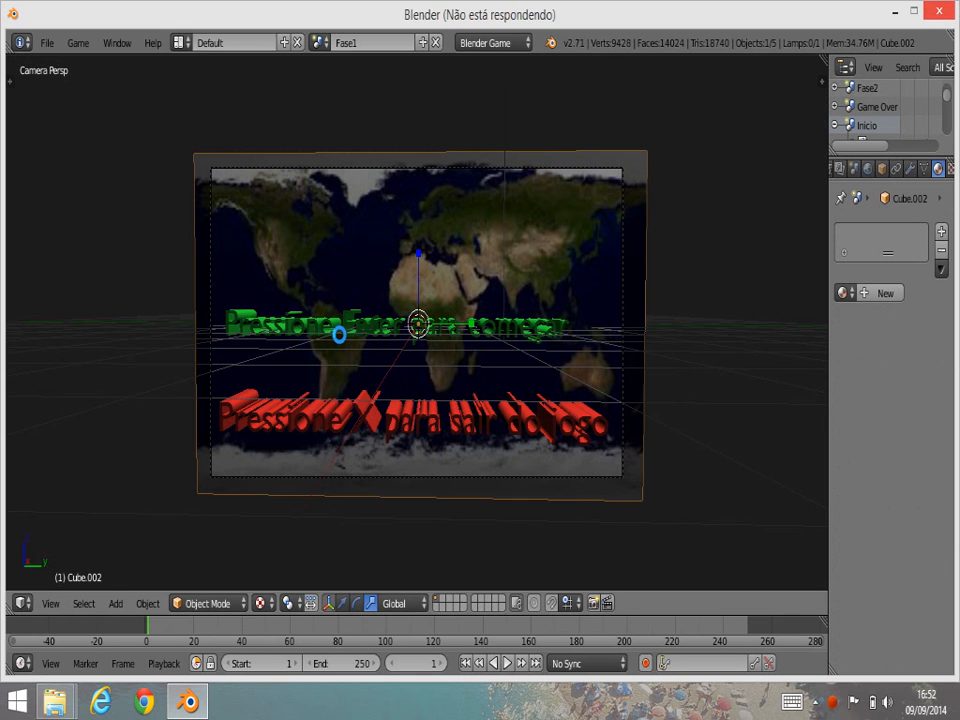
- Repeat the removal of the map background behind the green "Pressione Enter para começar" text and undo it
right_click(339, 335)
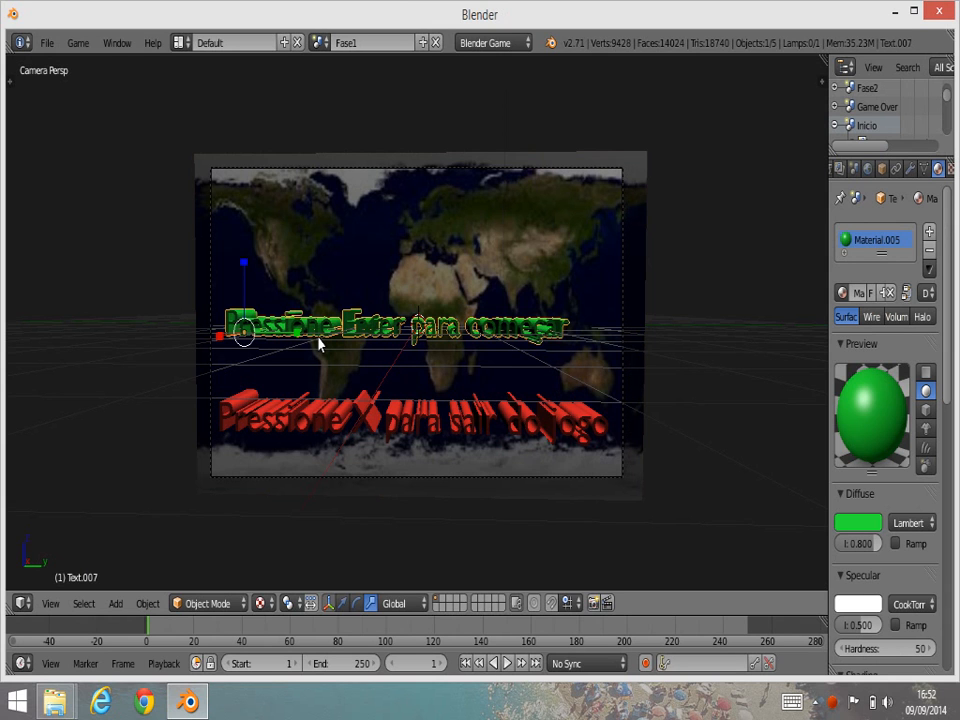
scroll(326, 420, "up", 1)
right_click(326, 420)
key("x")
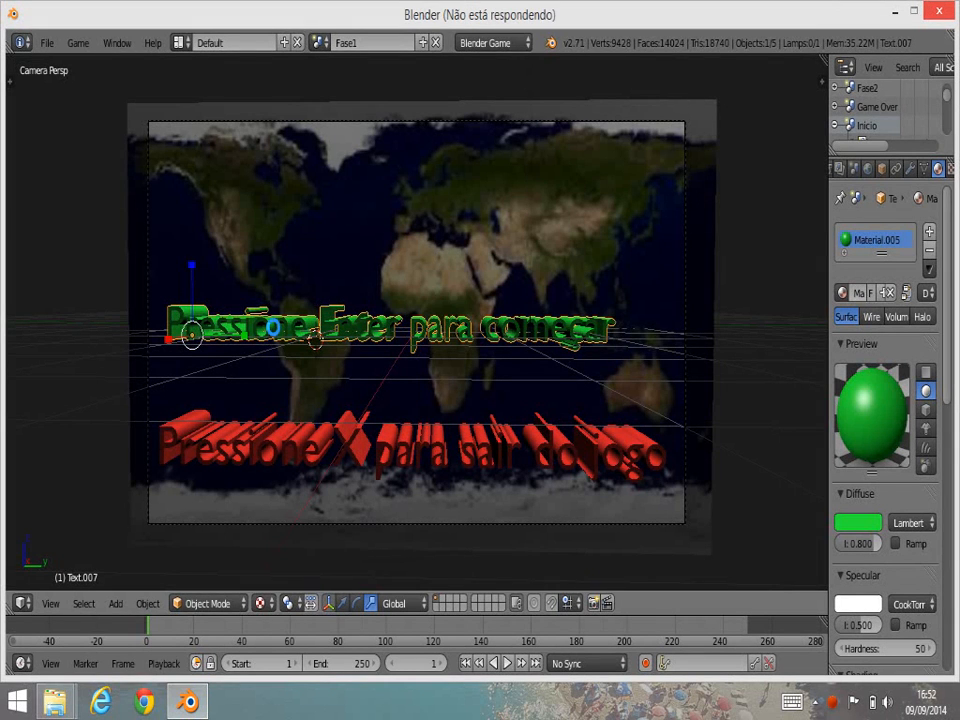
right_click(274, 332)
key("x")
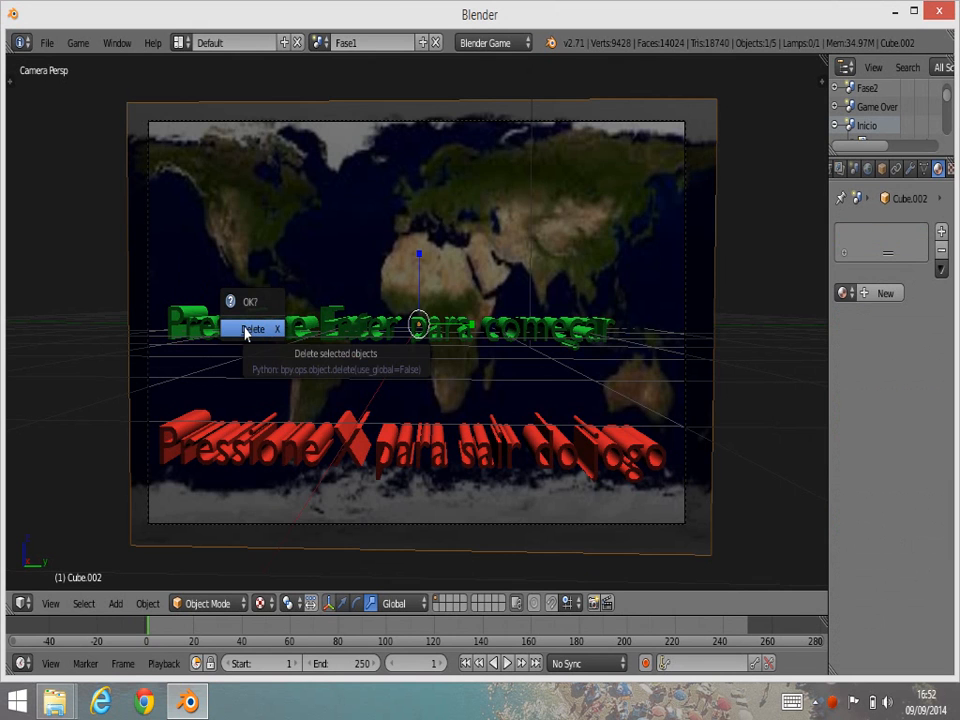
left_click(250, 330)
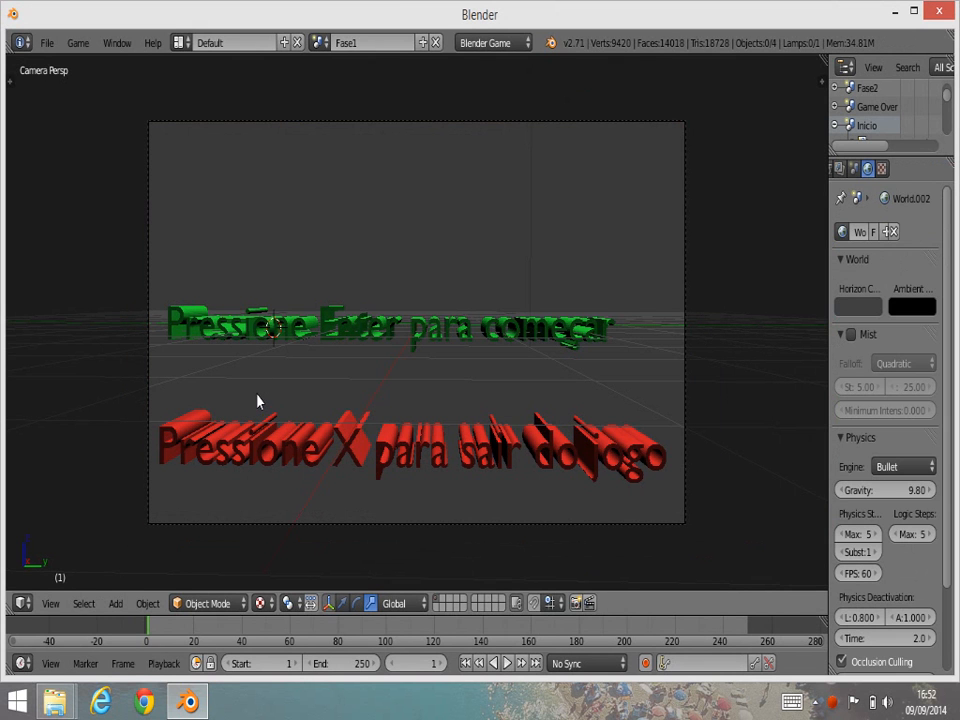
key("ctrl+z")
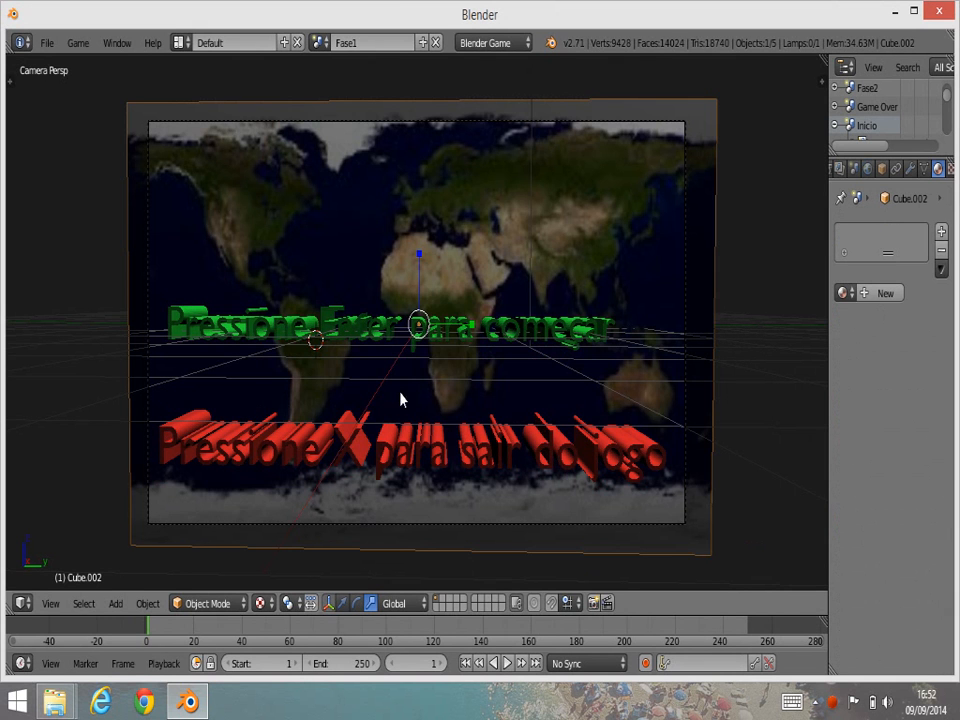
- Delete the green "Pressione Enter para começar" and red "Pressione X para sair do jogo" texts from the Fase1 scene
scroll(488, 455, "down", 2)
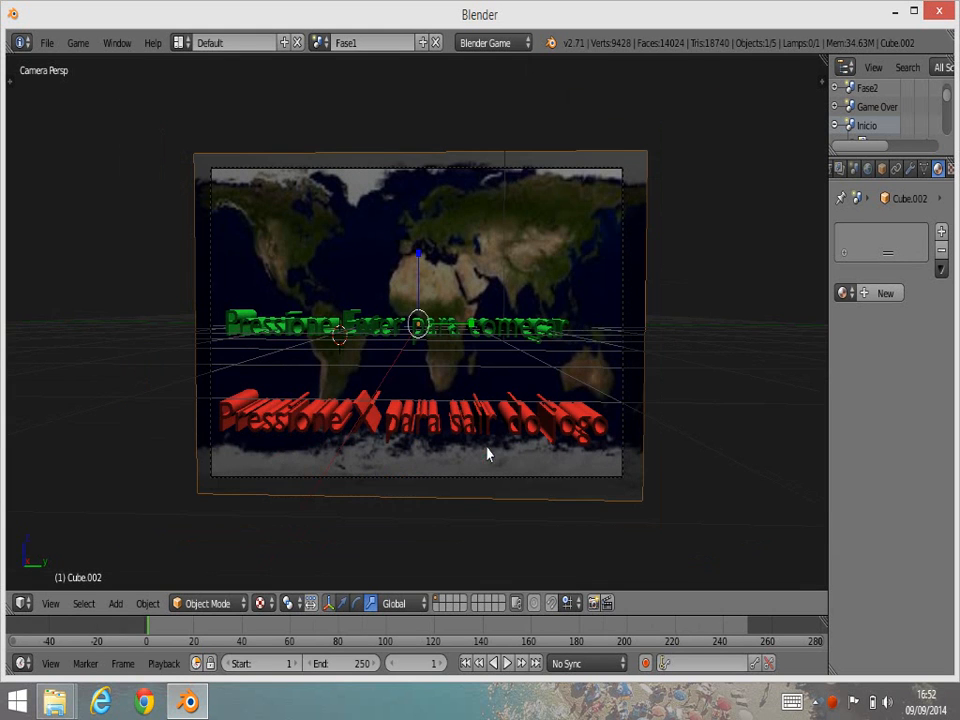
middle_click_drag(514, 411, 435, 429)
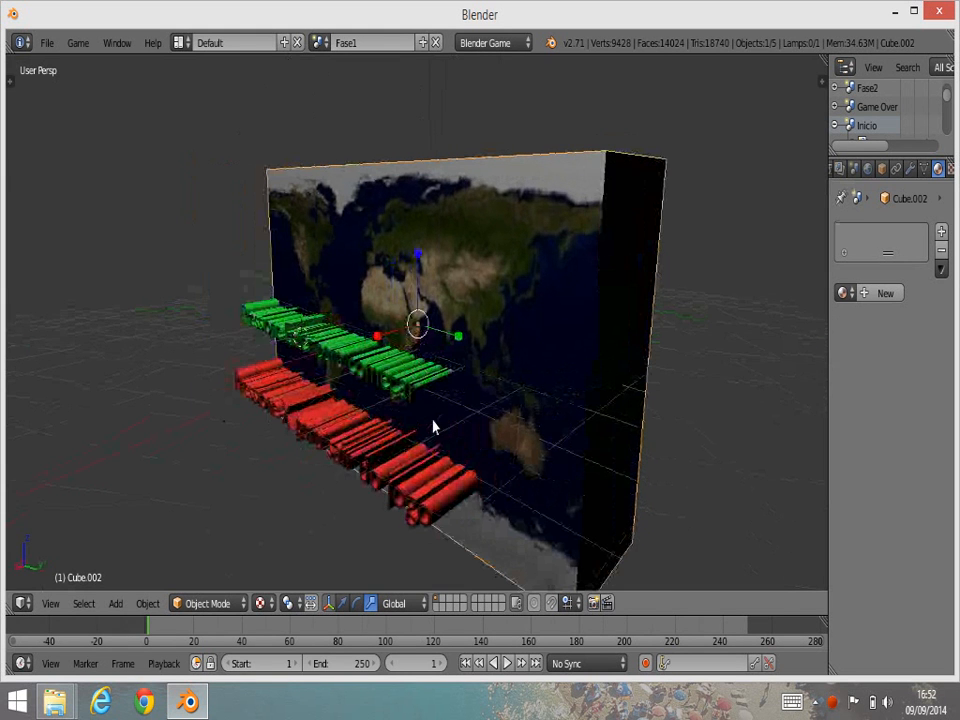
right_click(255, 323)
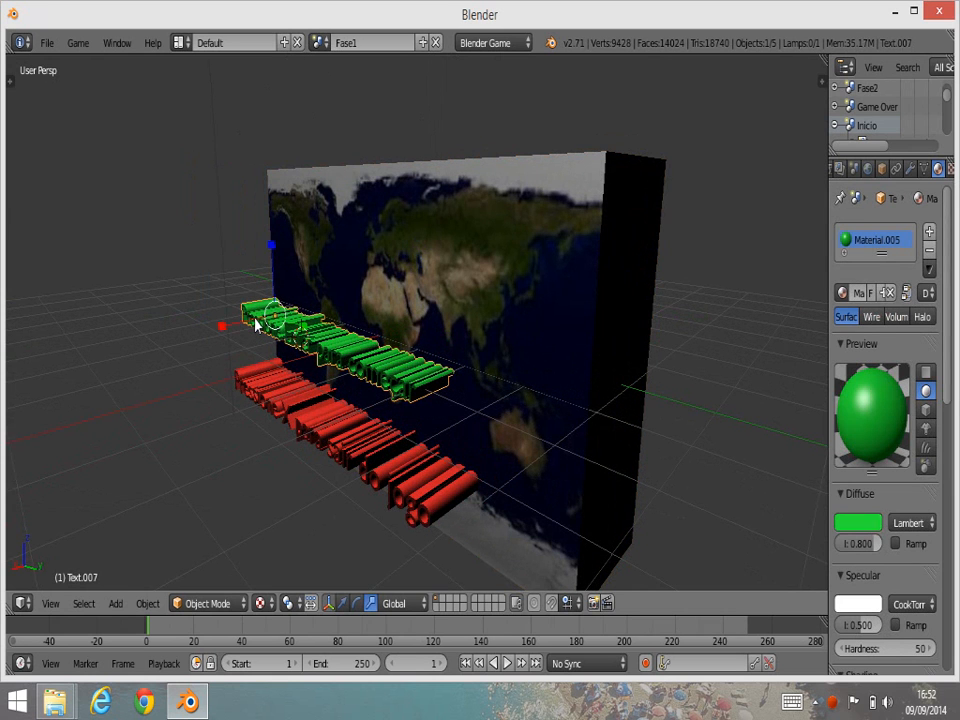
key("x")
left_click(247, 318)
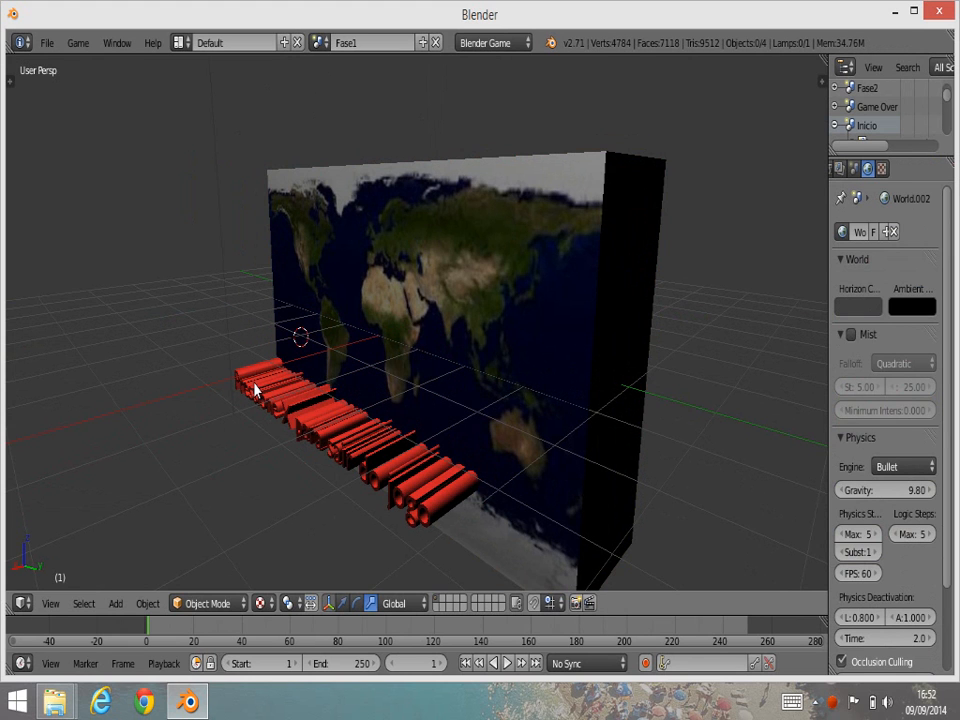
right_click(255, 390)
key("x")
left_click(255, 387)
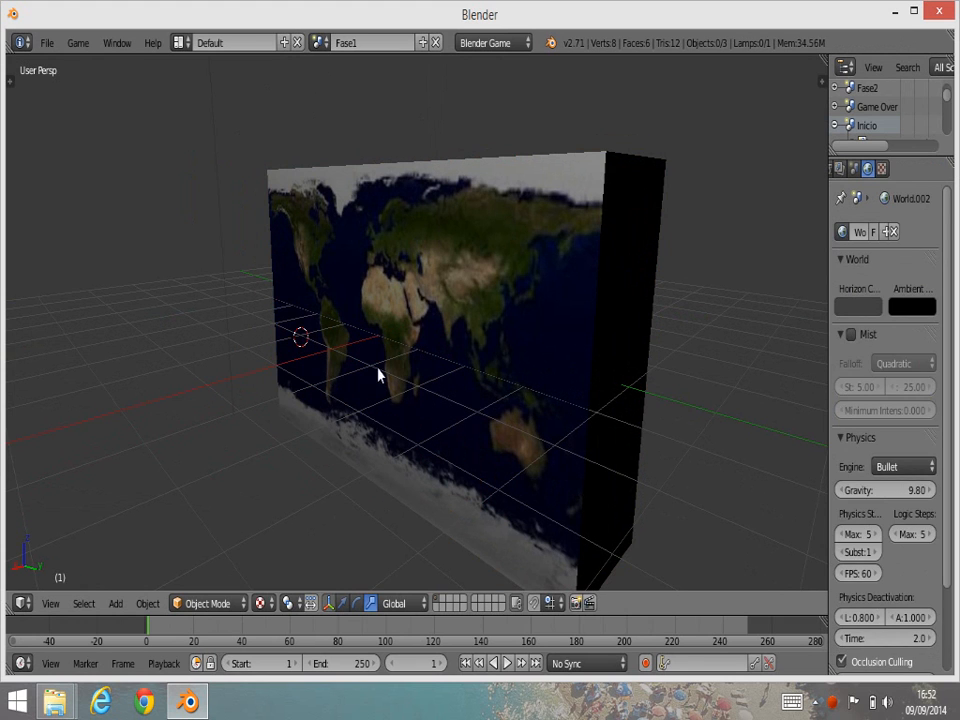
- Move the map background cube farther back along the negative global X axis
right_click(506, 351)
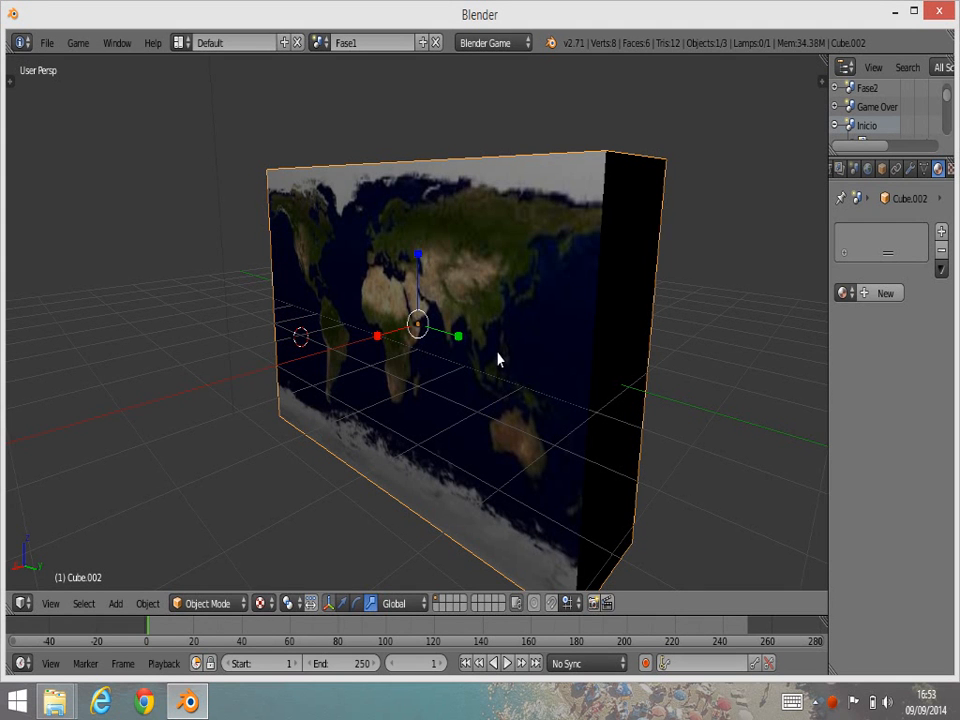
key("g")
key("x")
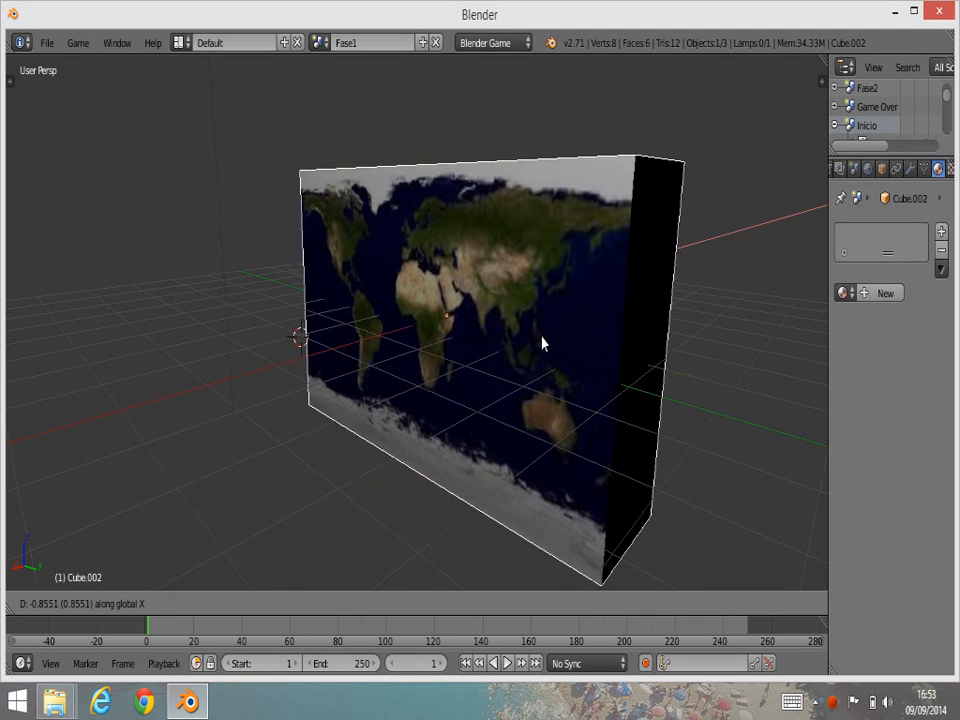
left_click(619, 302)
- Snap the 3D cursor to the grid and then to the center of the scene
middle_click_drag(555, 385, 501, 381)
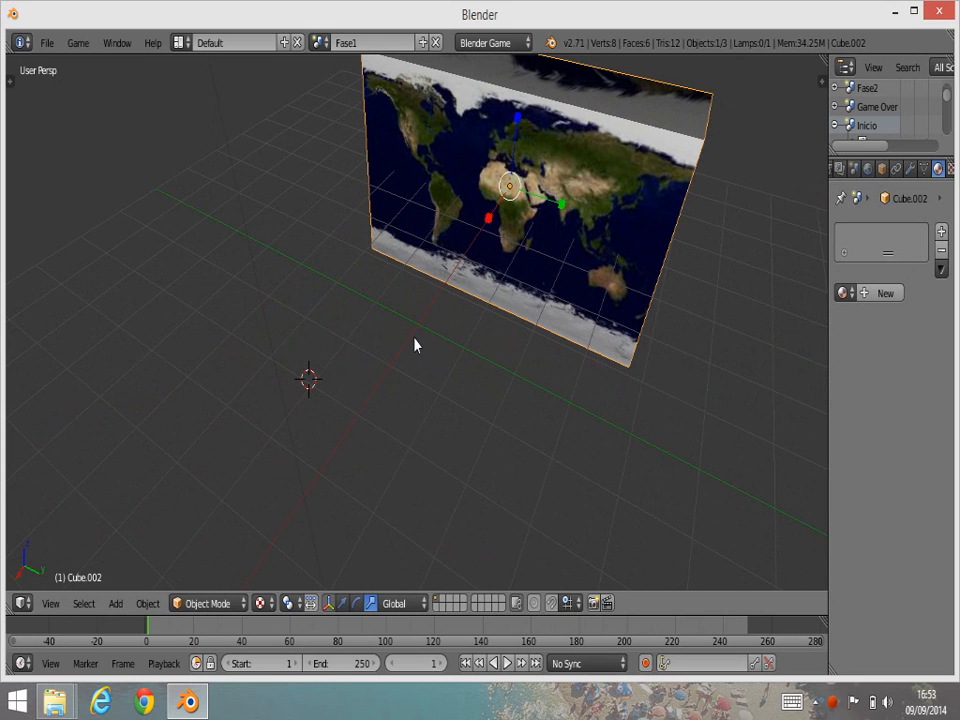
key("shift+s")
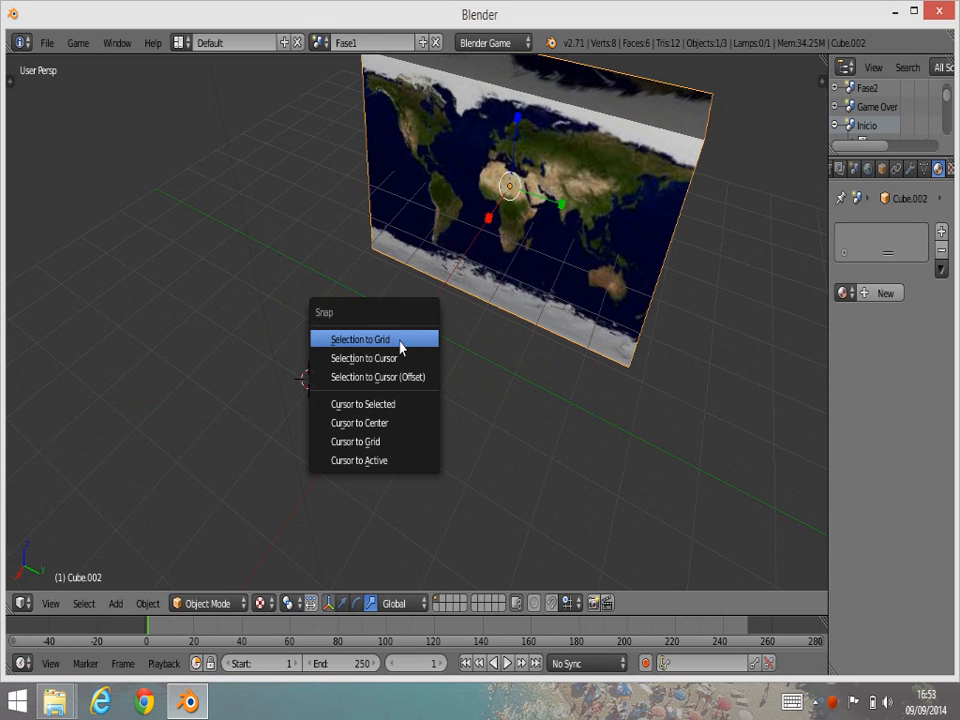
left_click(378, 448)
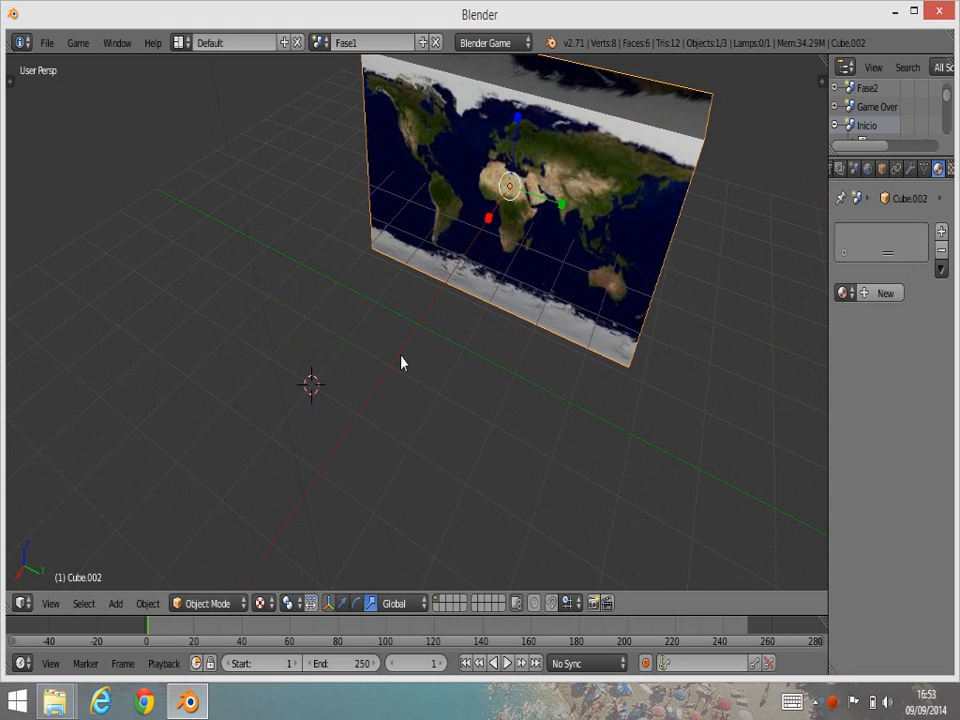
key("shift+s")
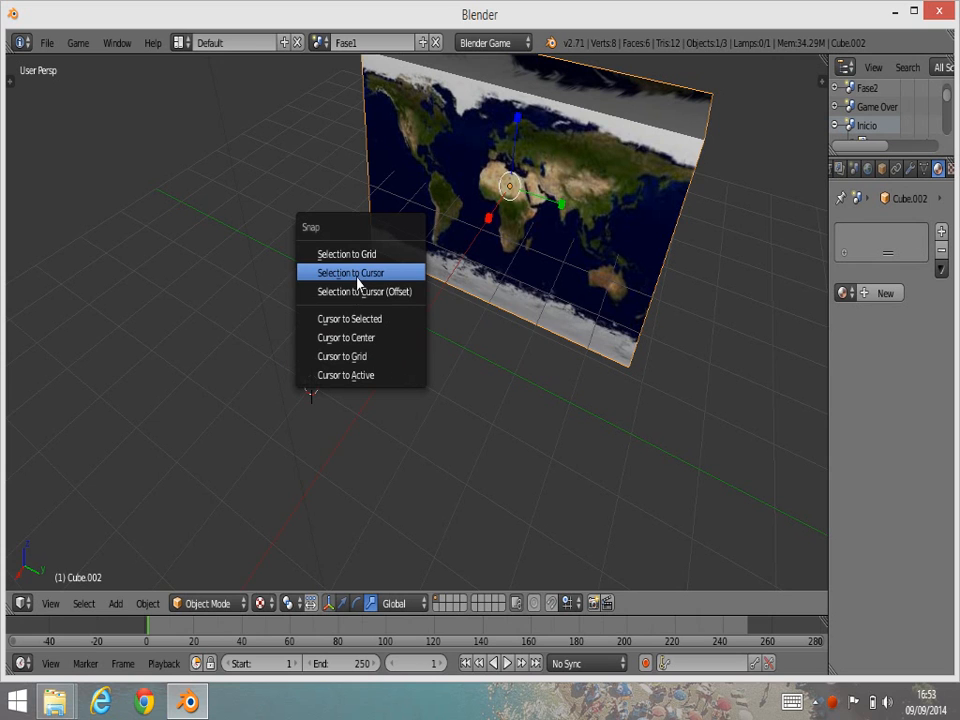
left_click(350, 338)
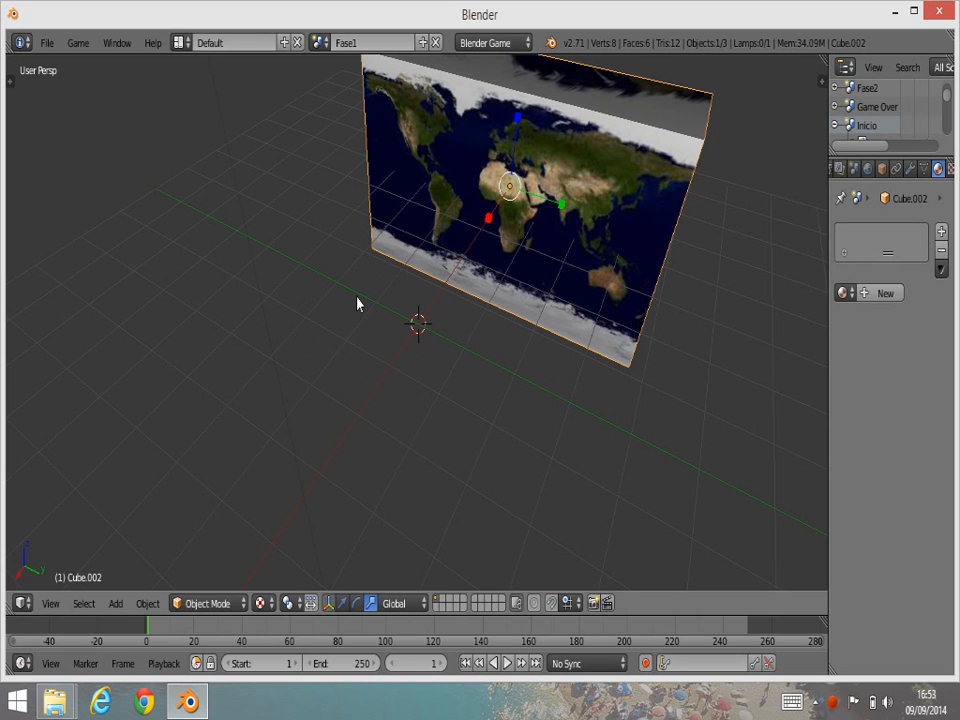
- Snap the map background cube to the grid and deselect it
key("shift+s")
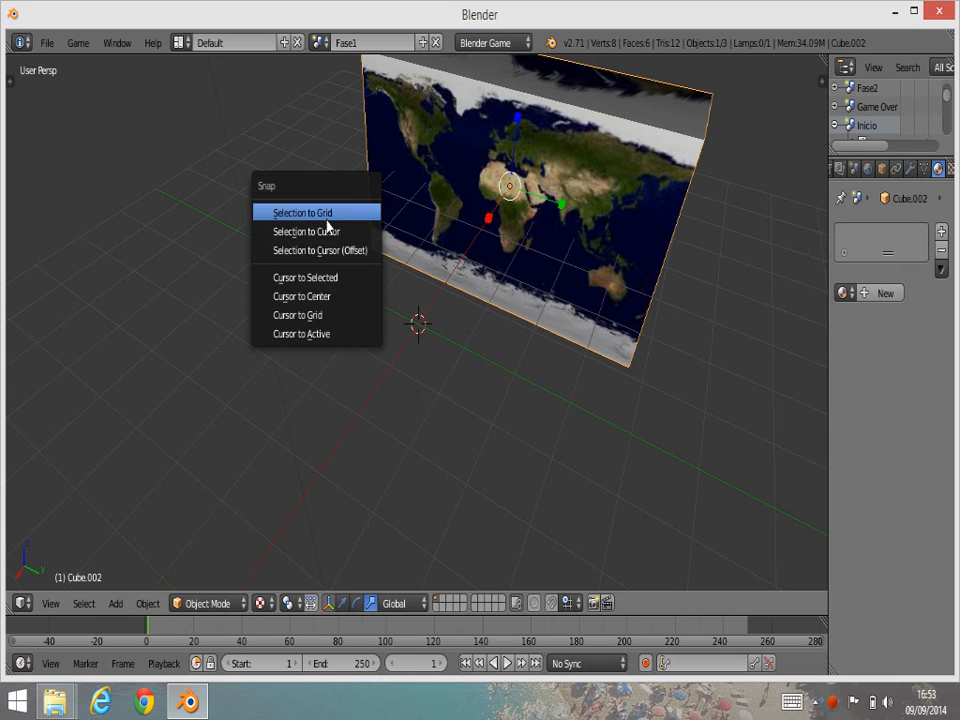
left_click(325, 218)
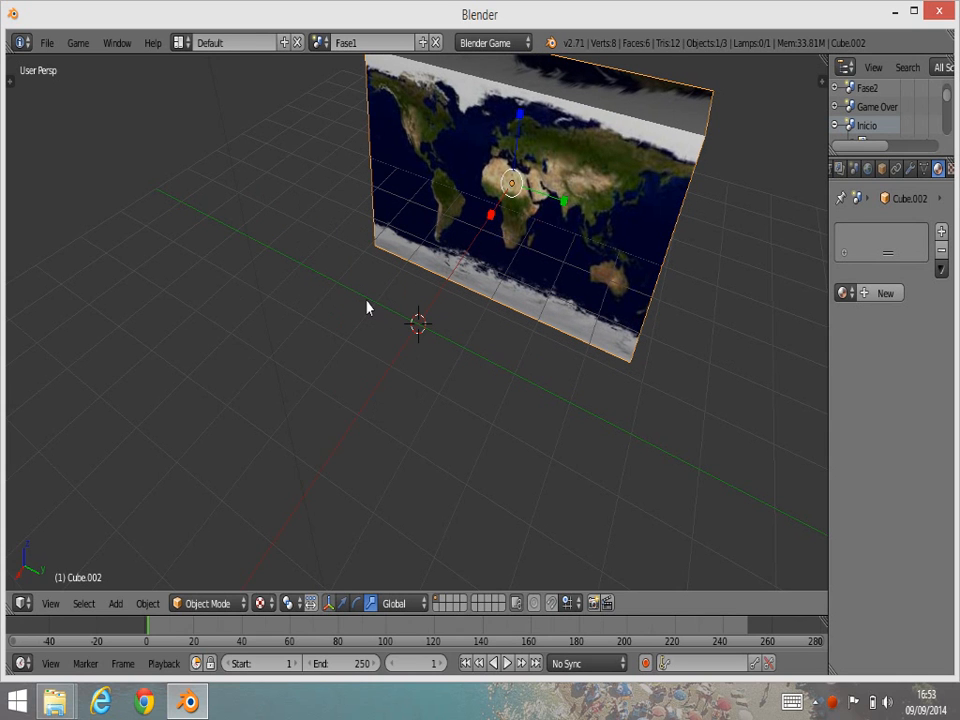
key("a")
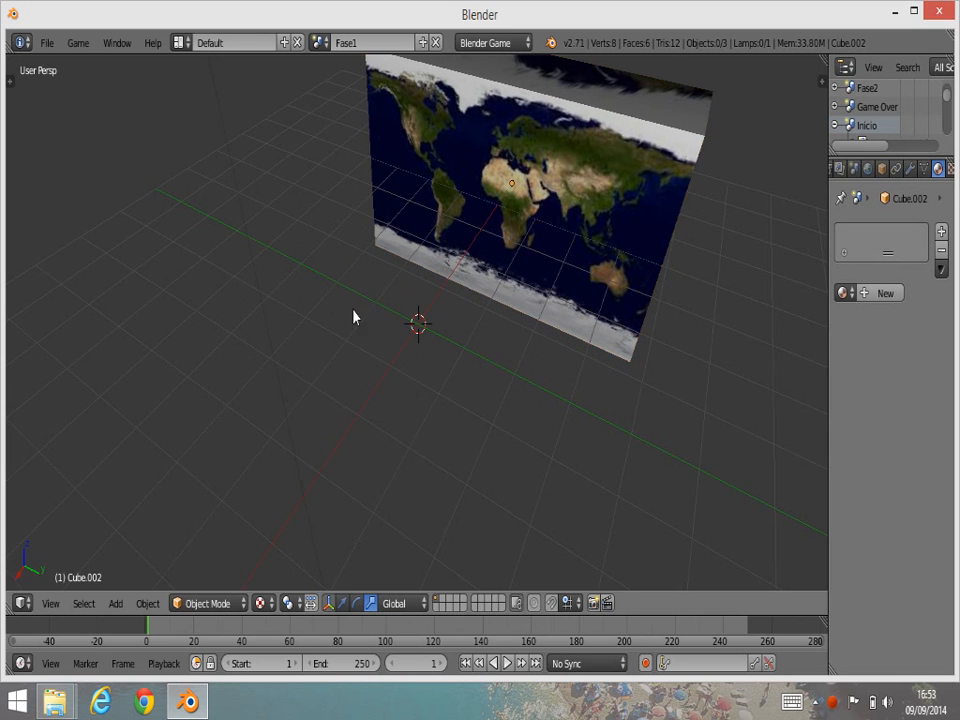
key("shift+s")
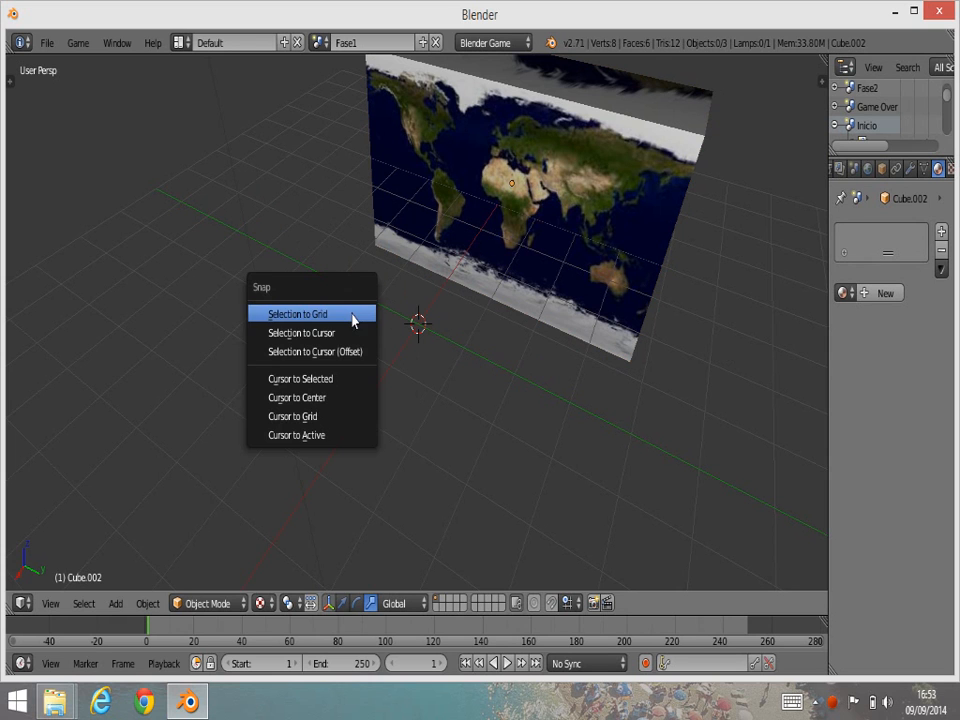
left_click(340, 316)
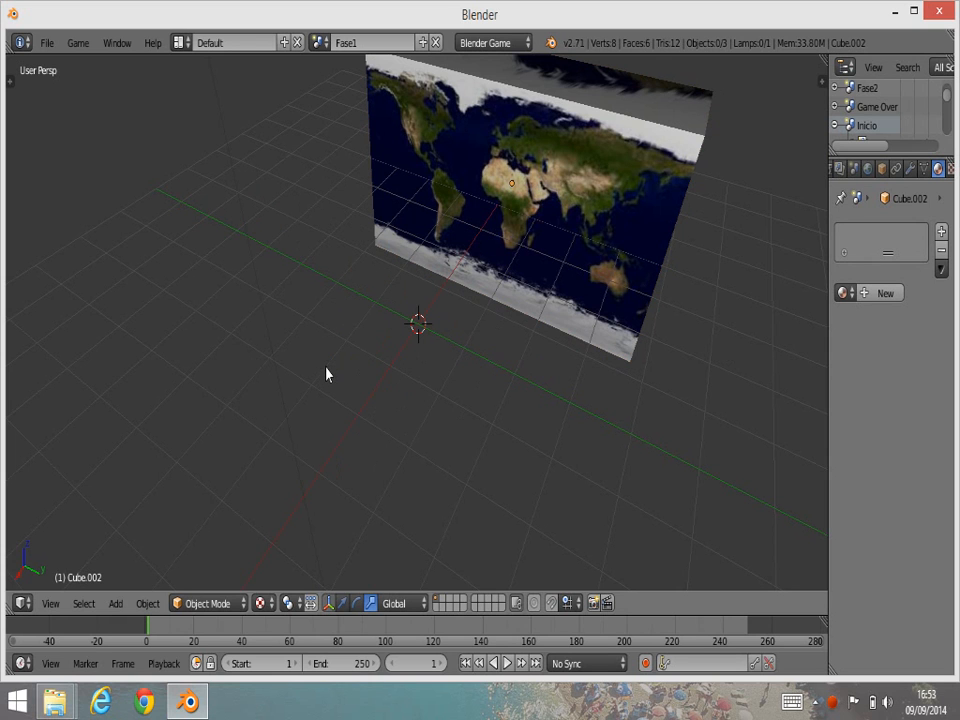
- Add a mesh cube at the 3D cursor in front of the map background
key("shift+a")
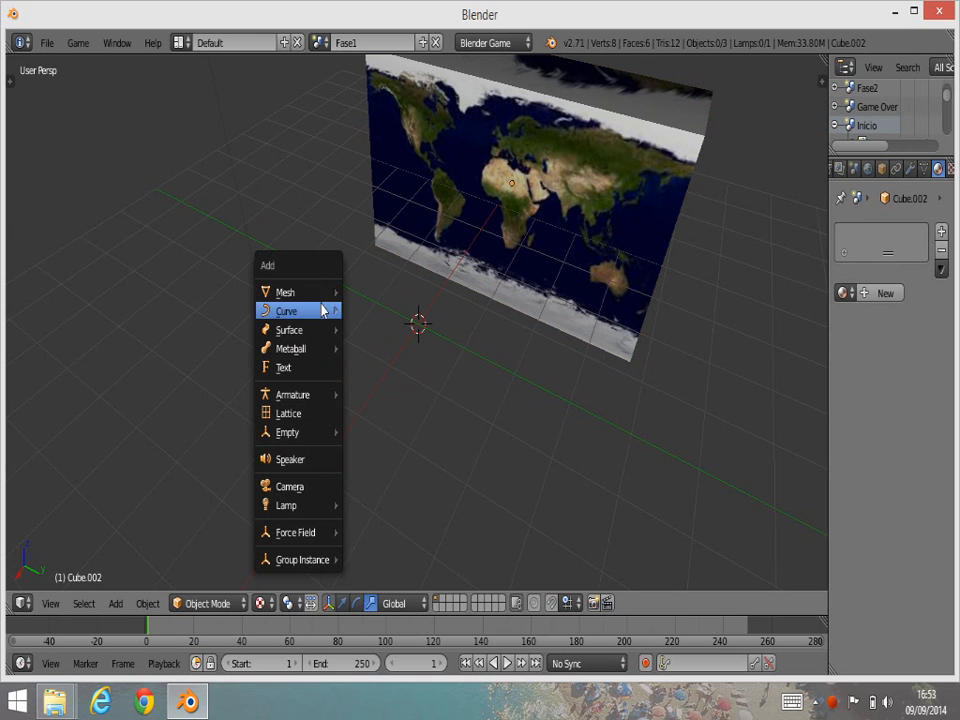
mouse_move(326, 294)
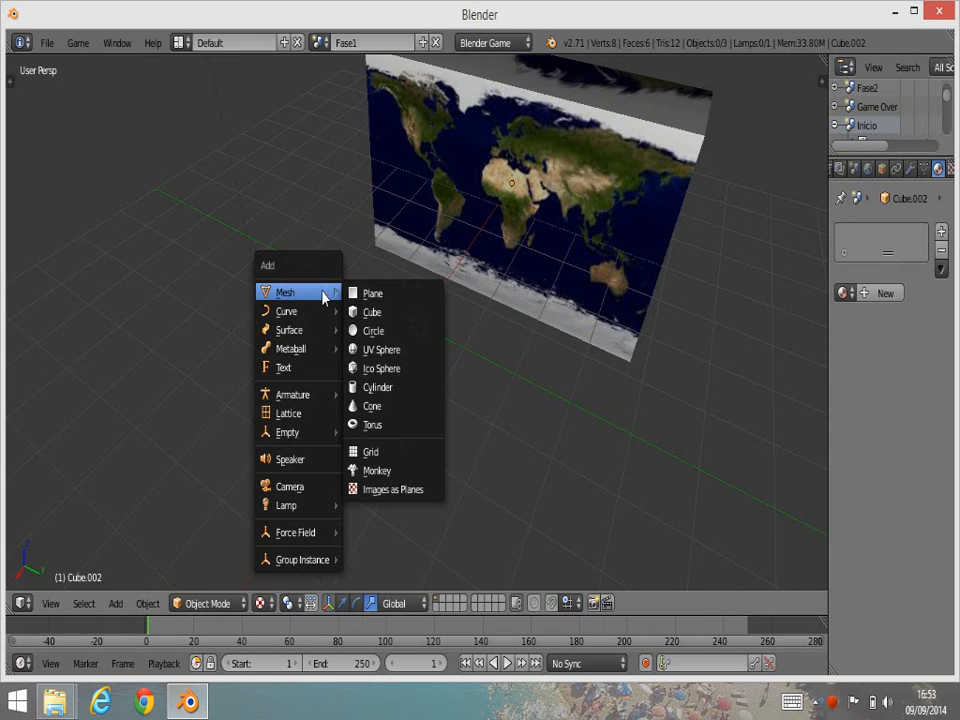
left_click(370, 316)
- Scale the new cube down along Z to flatten it and along Y to narrow it into a low block
middle_click_drag(504, 394, 559, 334)
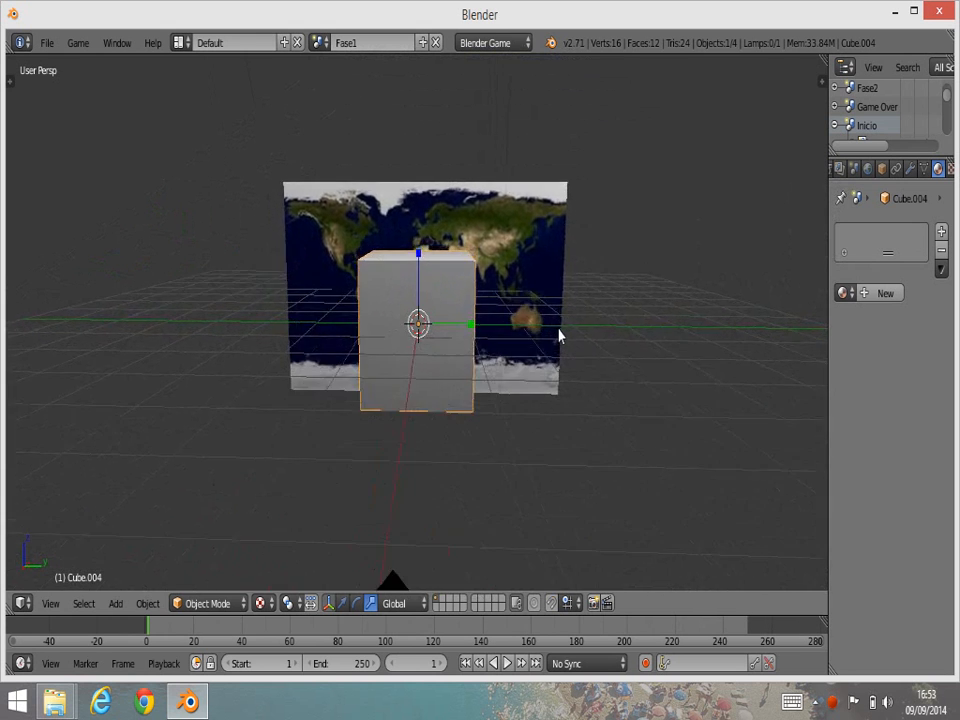
key("s")
key("z")
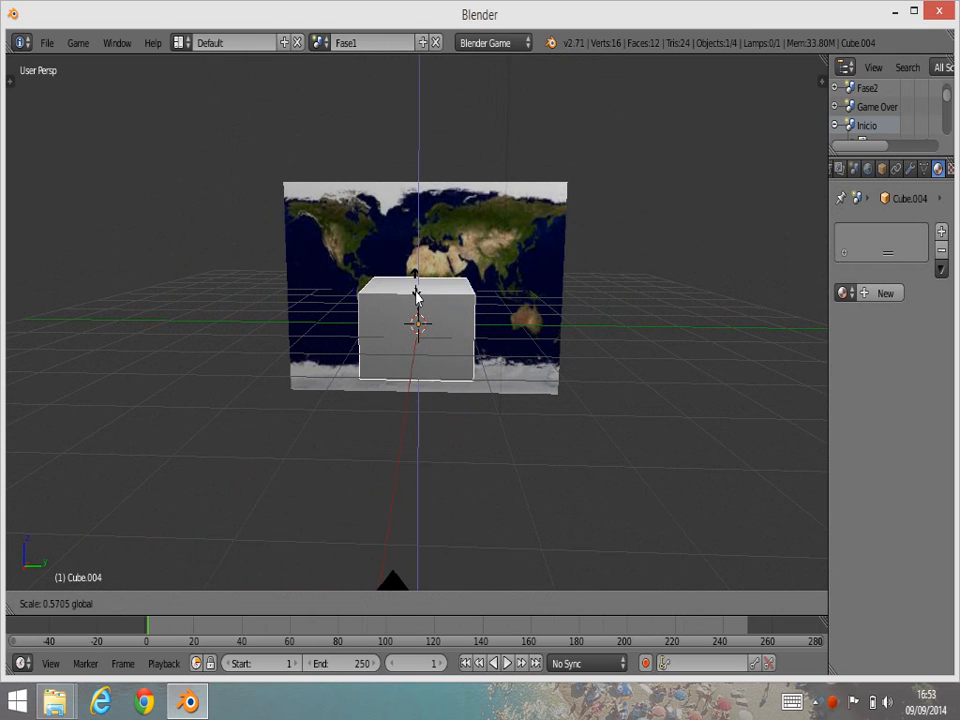
left_click(418, 316)
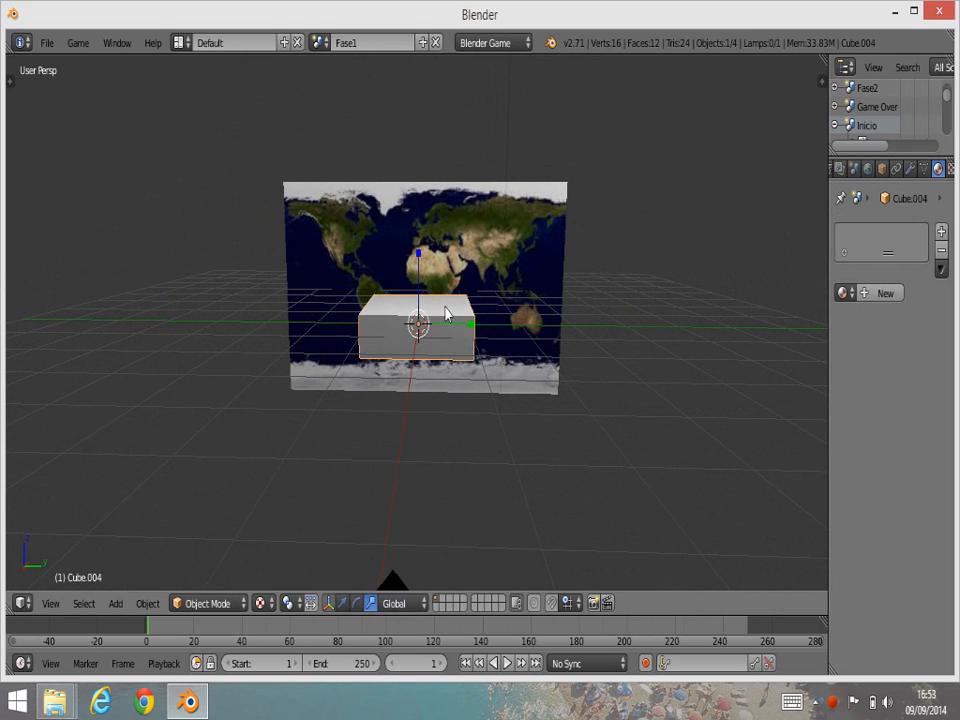
key("s")
key("y")
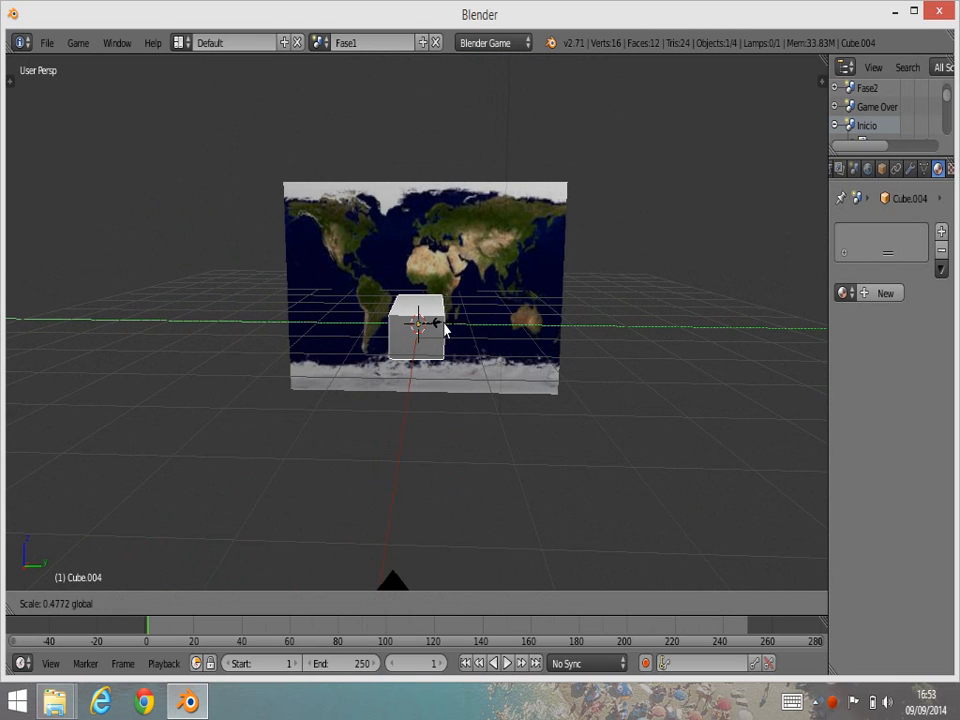
left_click(438, 320)
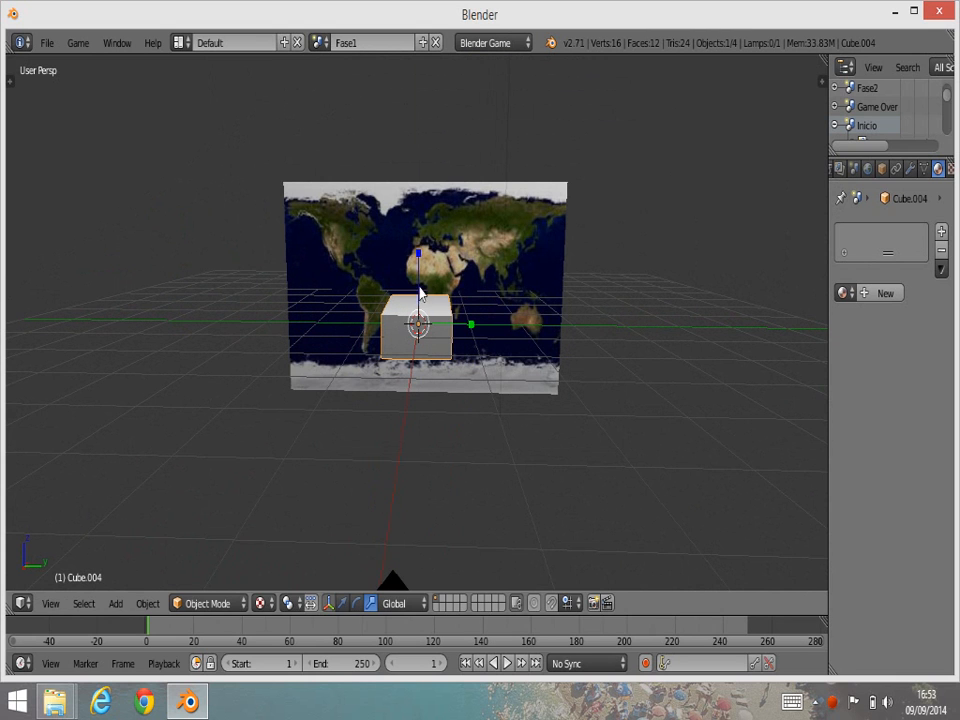
left_click_drag(418, 252, 418, 262)
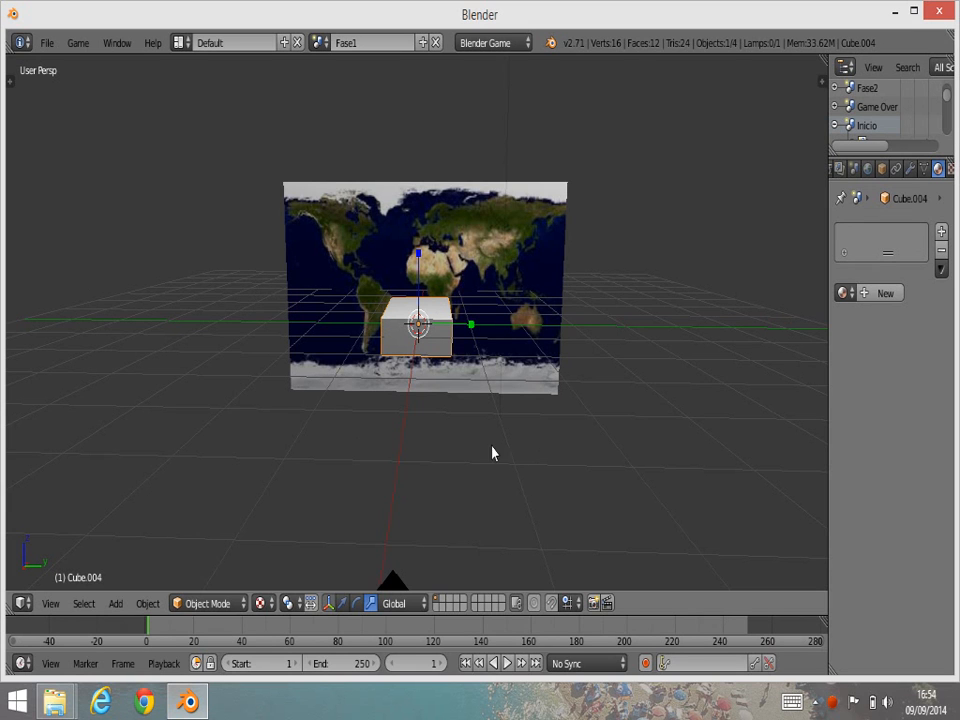
- Move the block along negative Y until it lies beside the map, and place a duplicate about 2.26 units away along positive Y
left_click(340, 604)
left_click_drag(468, 326, 153, 322)
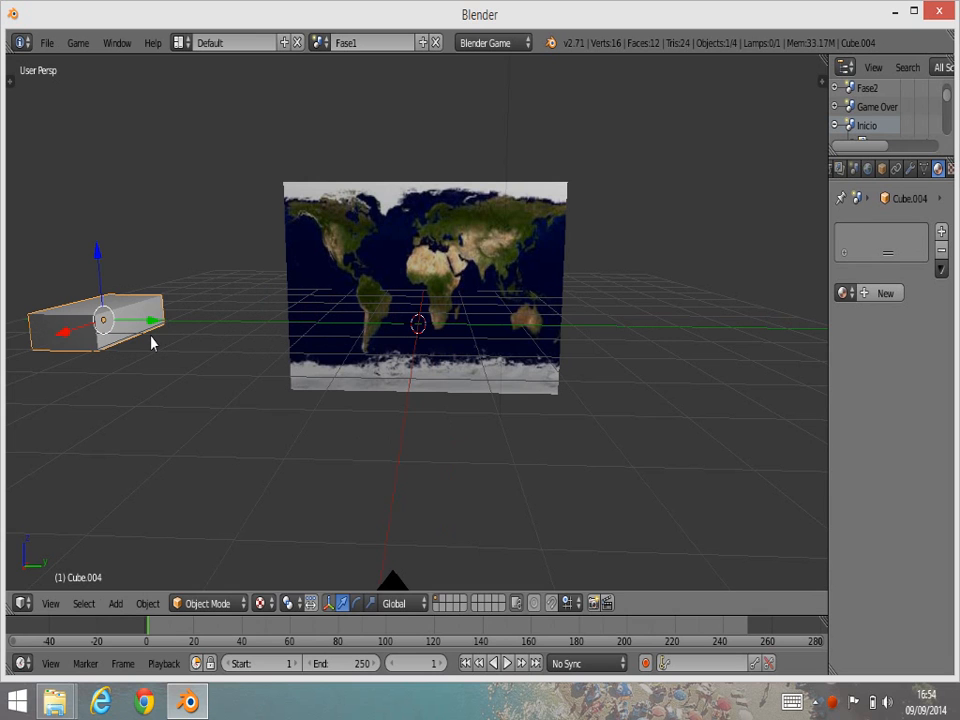
key("shift+d")
key("y")
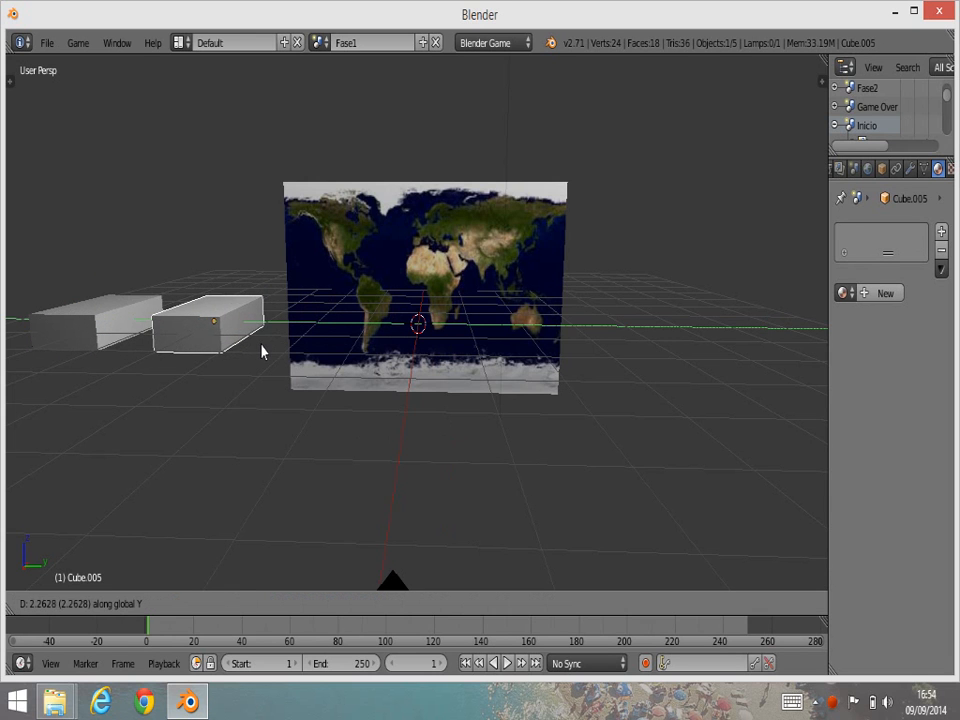
left_click(261, 351)
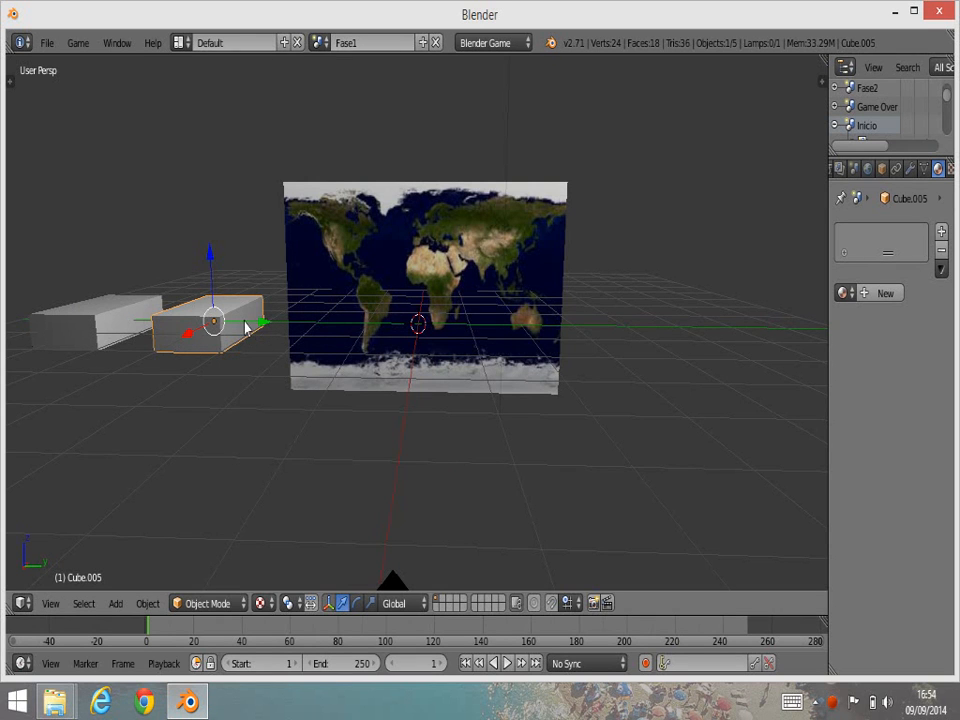
- In Edit Mode, extrude the duplicate's positive-Y side face by about 1.9 units and lower it about 1.8 units along Z to form a ramp
key("Tab")
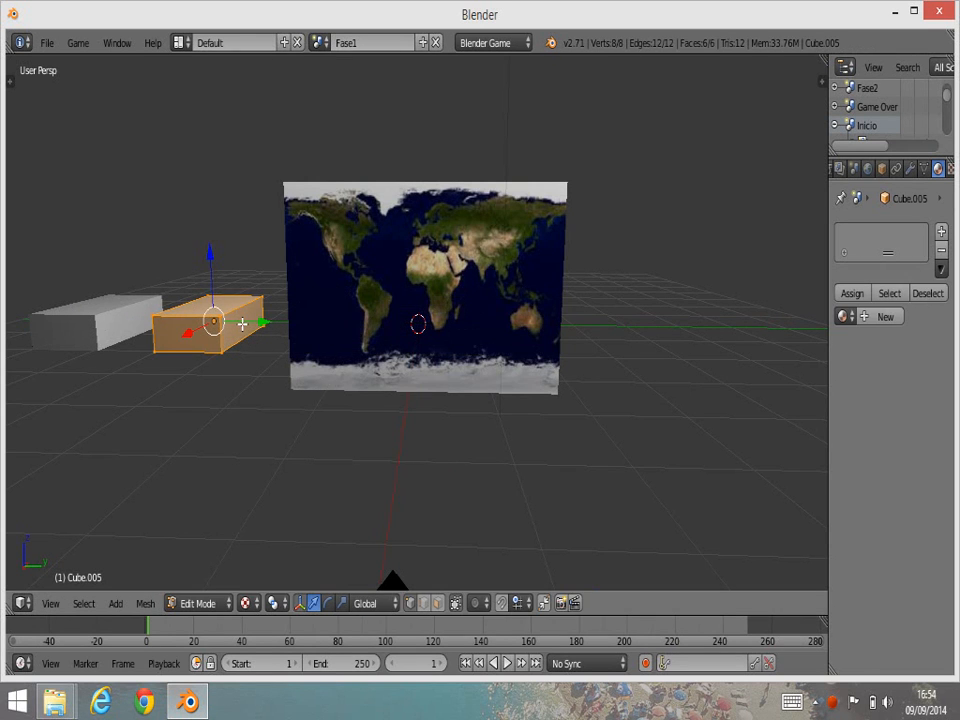
left_click(436, 603)
right_click(240, 322)
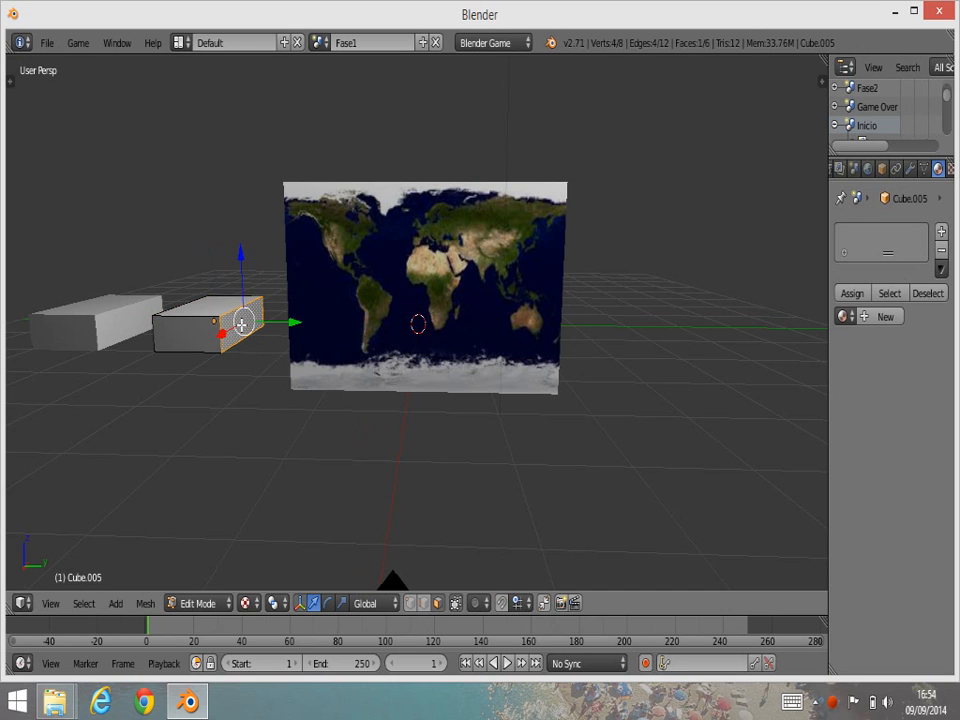
key("e")
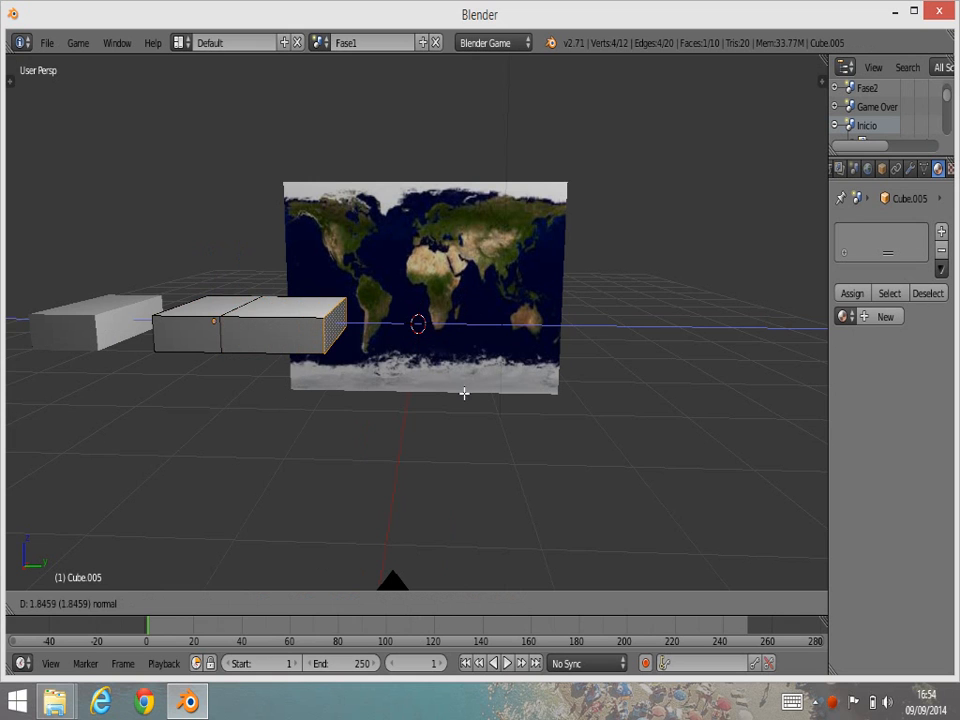
left_click(468, 395)
key("g")
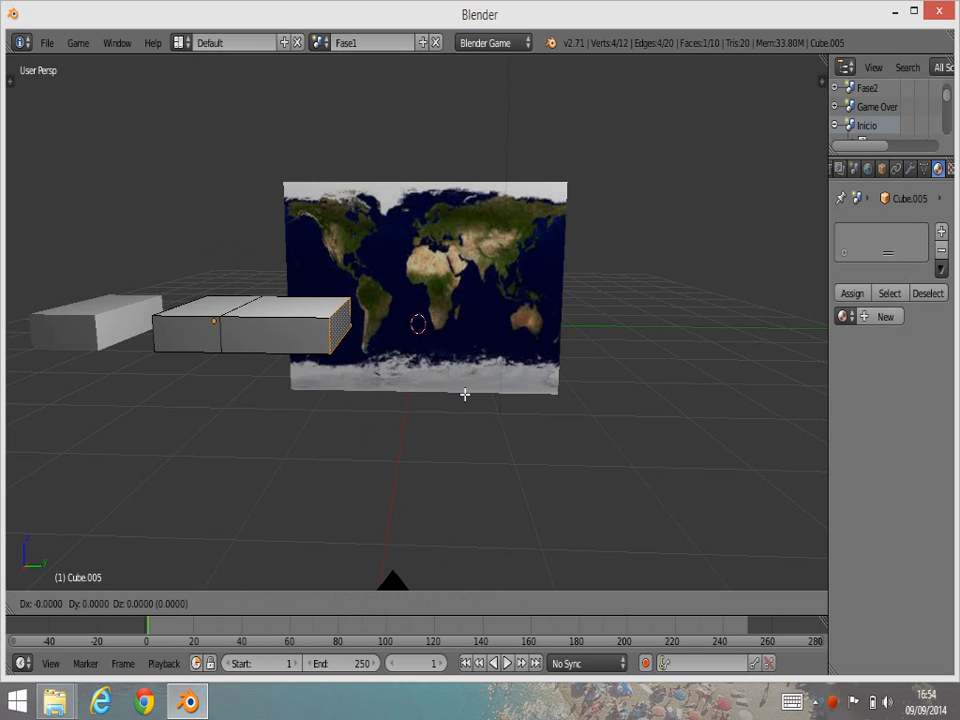
key("z")
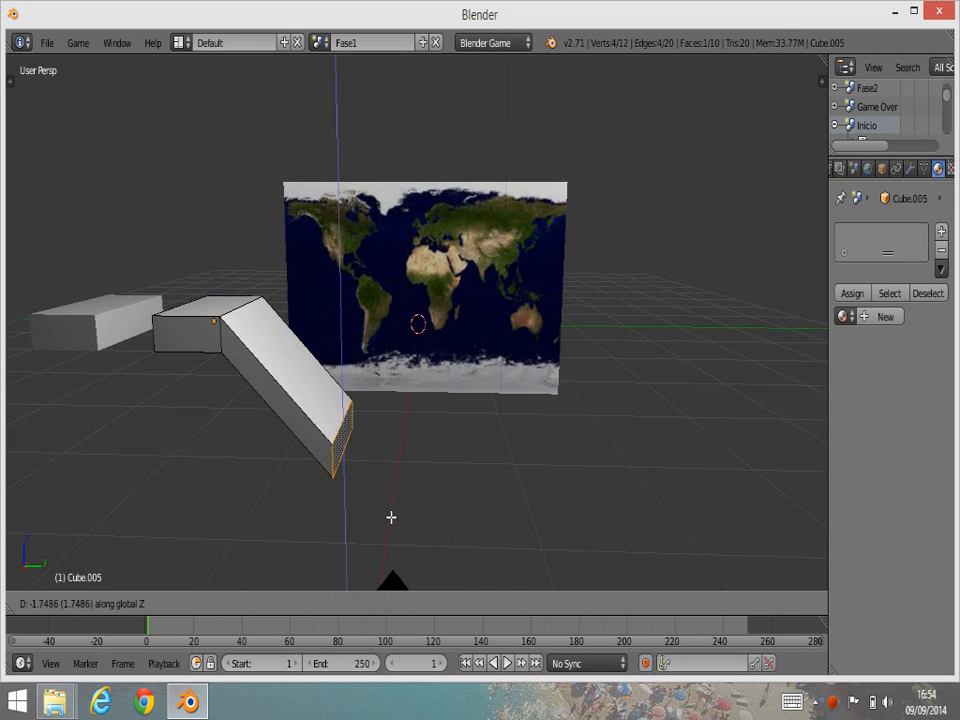
left_click(389, 518)
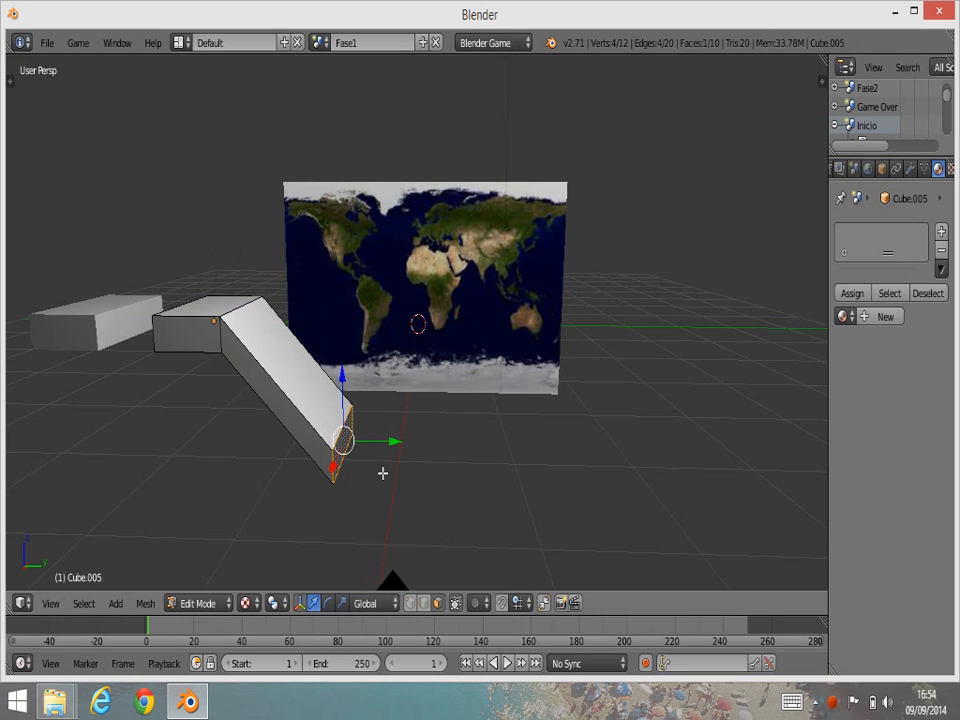
- Extrude the ramp's lower end face by about 1 unit to form a flat landing, and return to Object Mode
key("e")
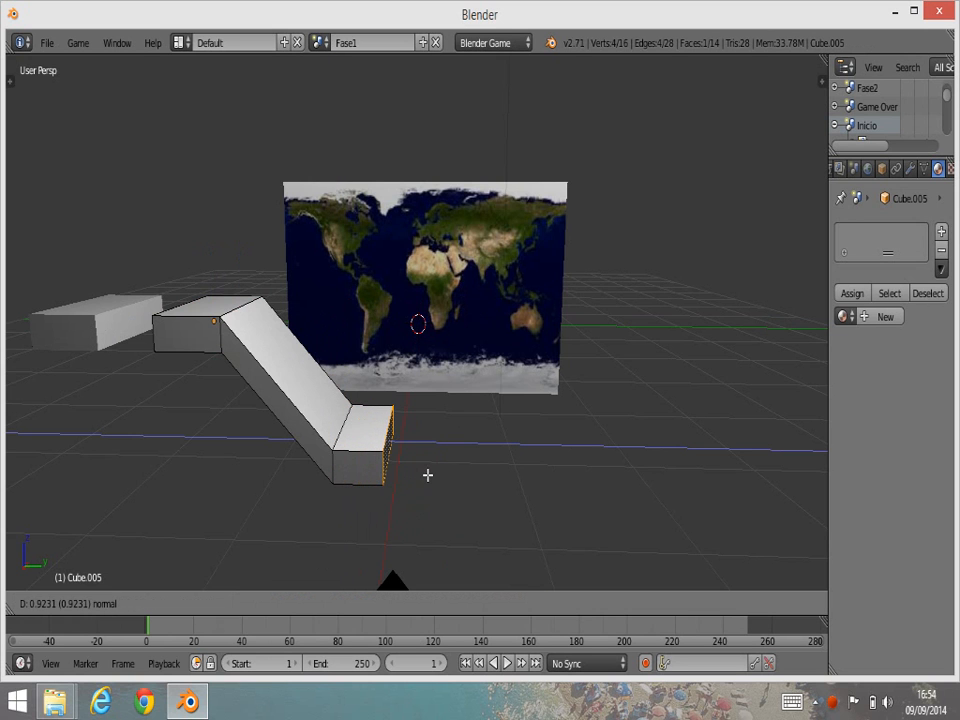
left_click(436, 472)
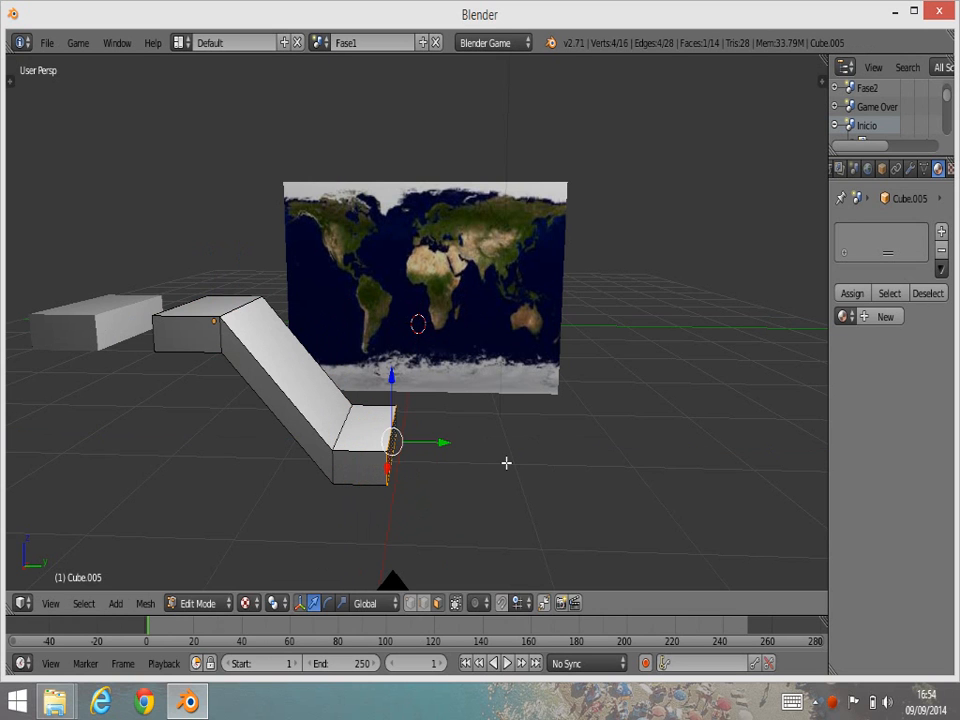
key("Tab")
- Duplicate the first block about 7.4 units along positive Y and scale the copy up along Y to widen it
right_click(100, 338)
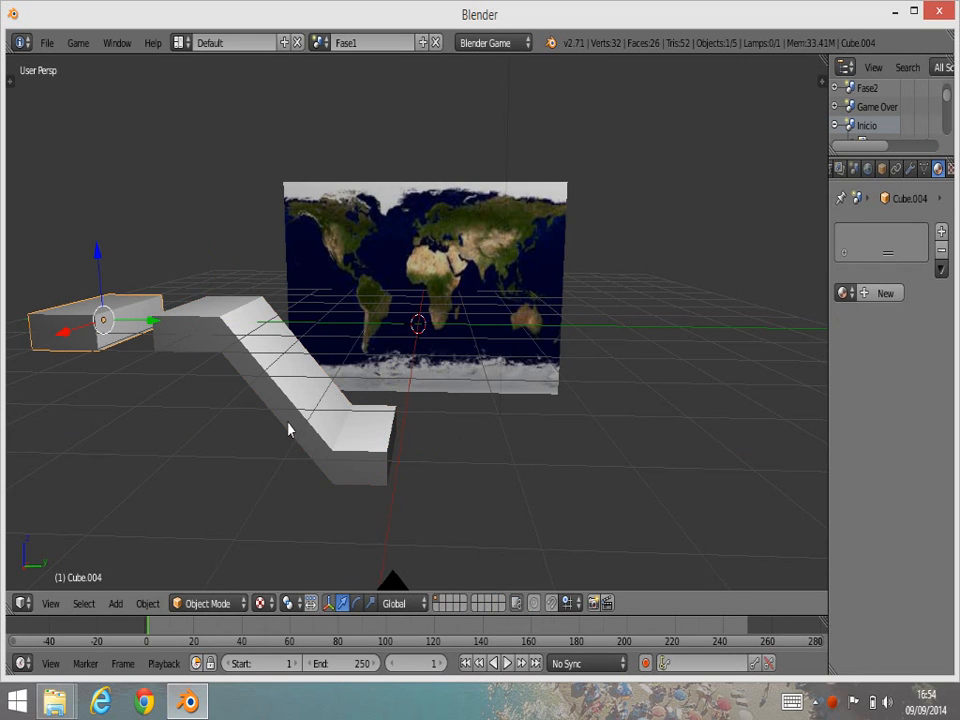
key("shift+d")
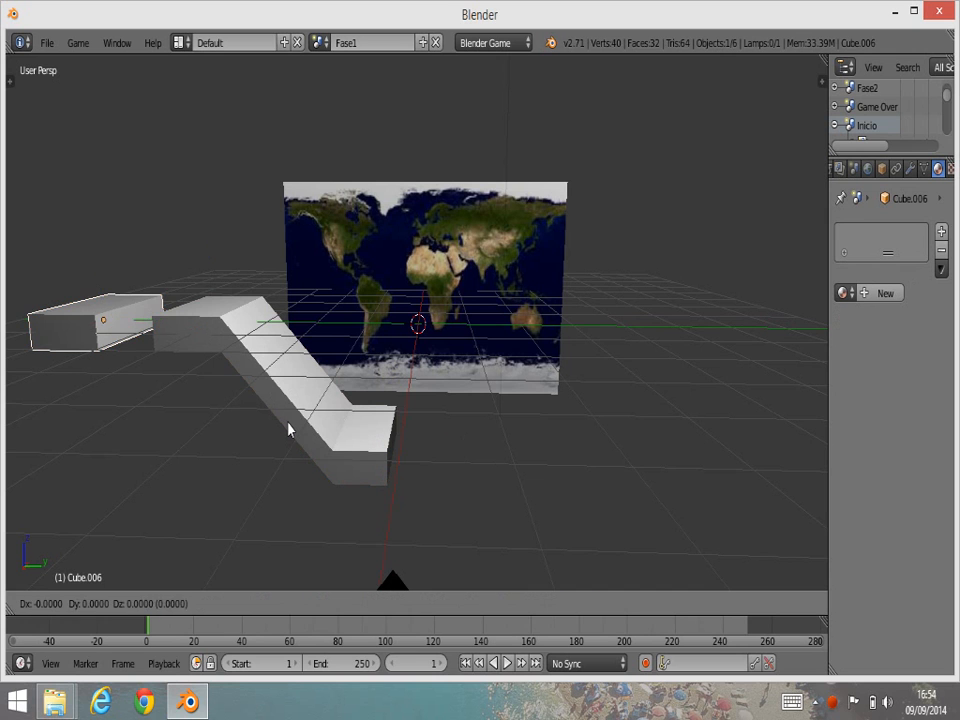
key("y")
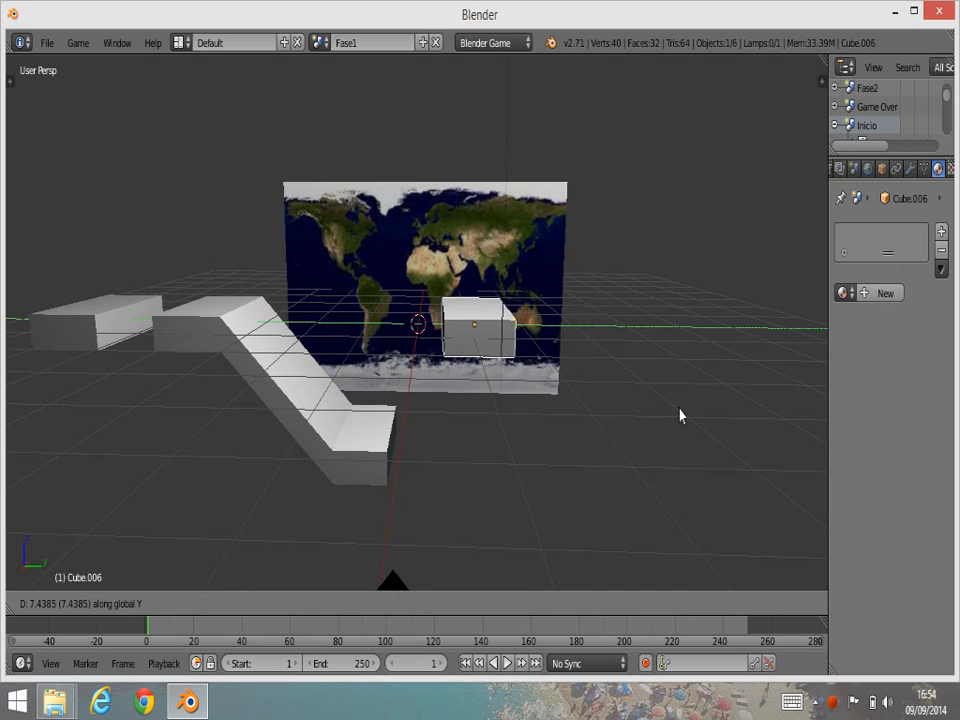
left_click(655, 410)
left_click(371, 603)
left_click_drag(532, 333, 570, 328)
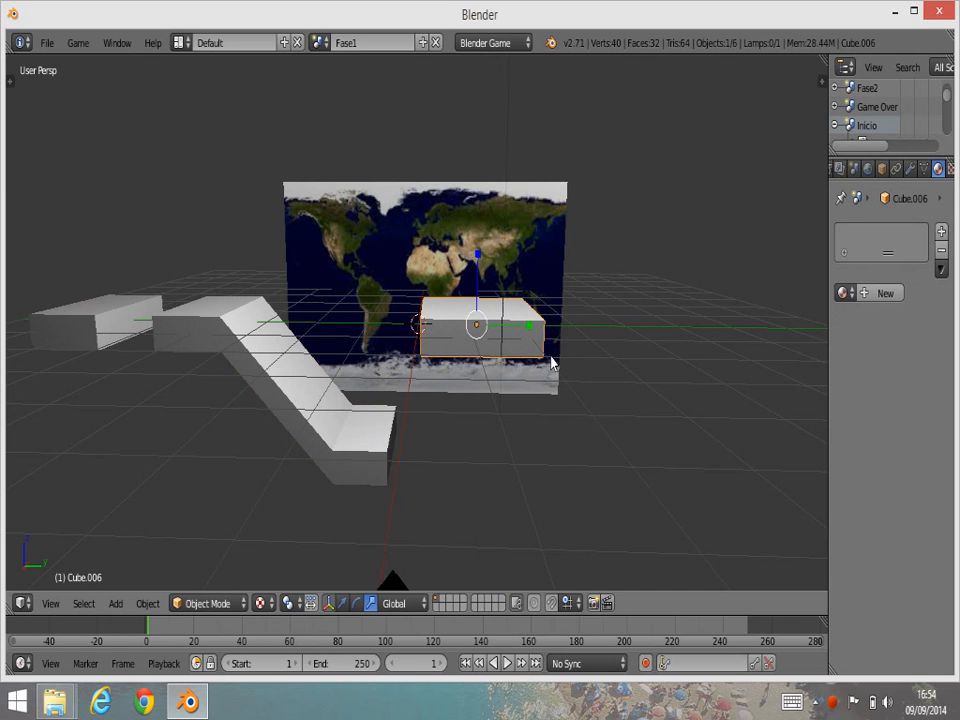
- Duplicate the first block along positive Y and place the copy just beyond the widened block
right_click(81, 332)
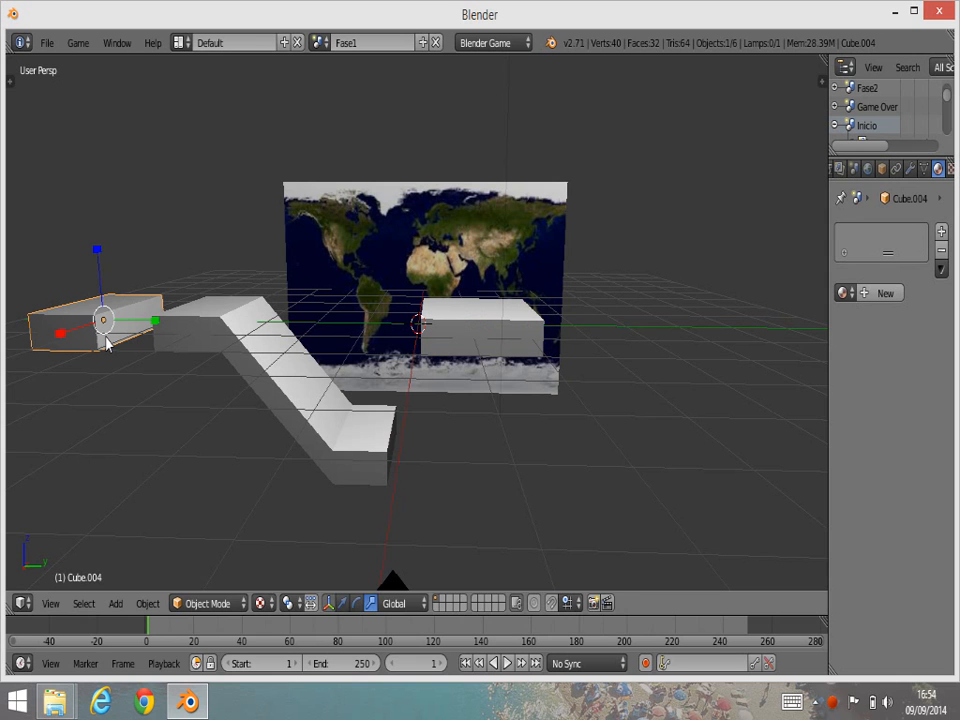
key("shift+d")
key("y")
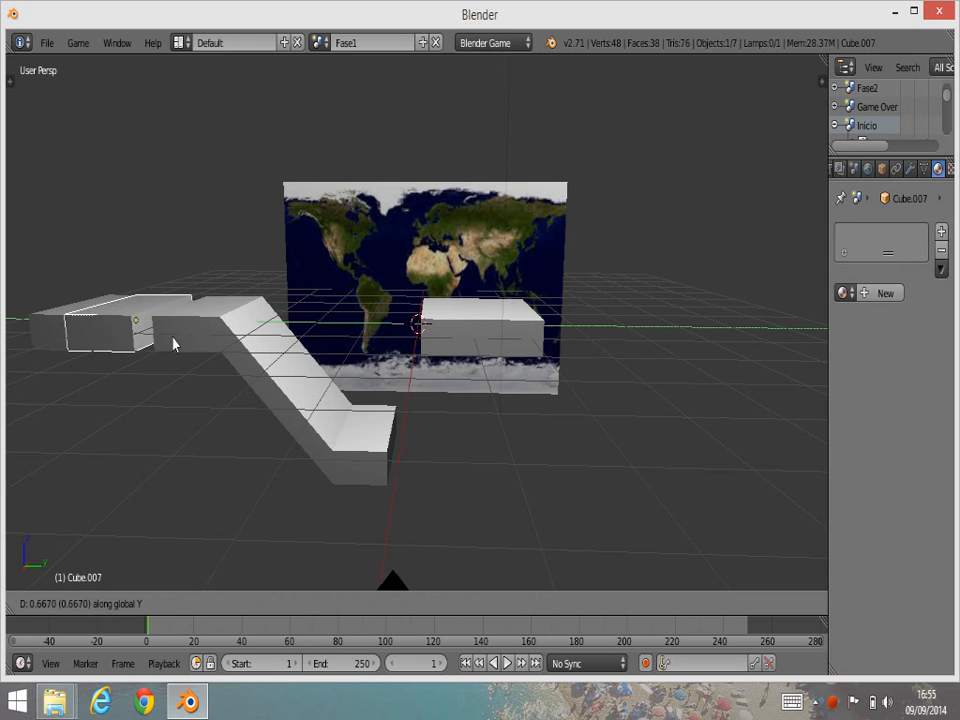
left_click(612, 333)
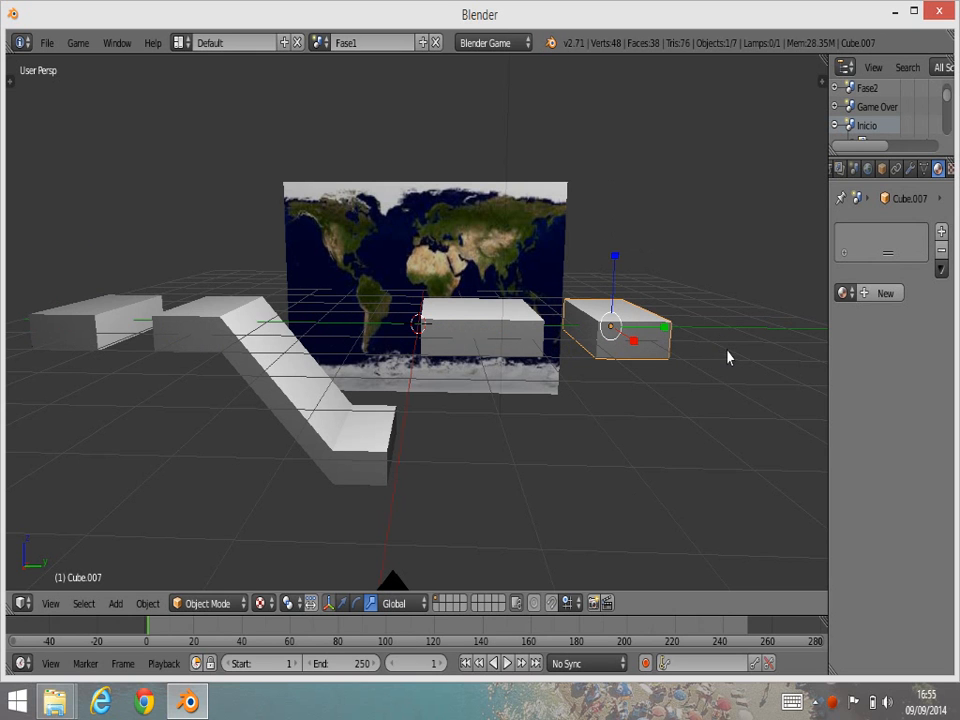
- Duplicate the last block farther along positive Y and raise the copy about 2.9 units along Z
scroll(726, 360, "down", 3)
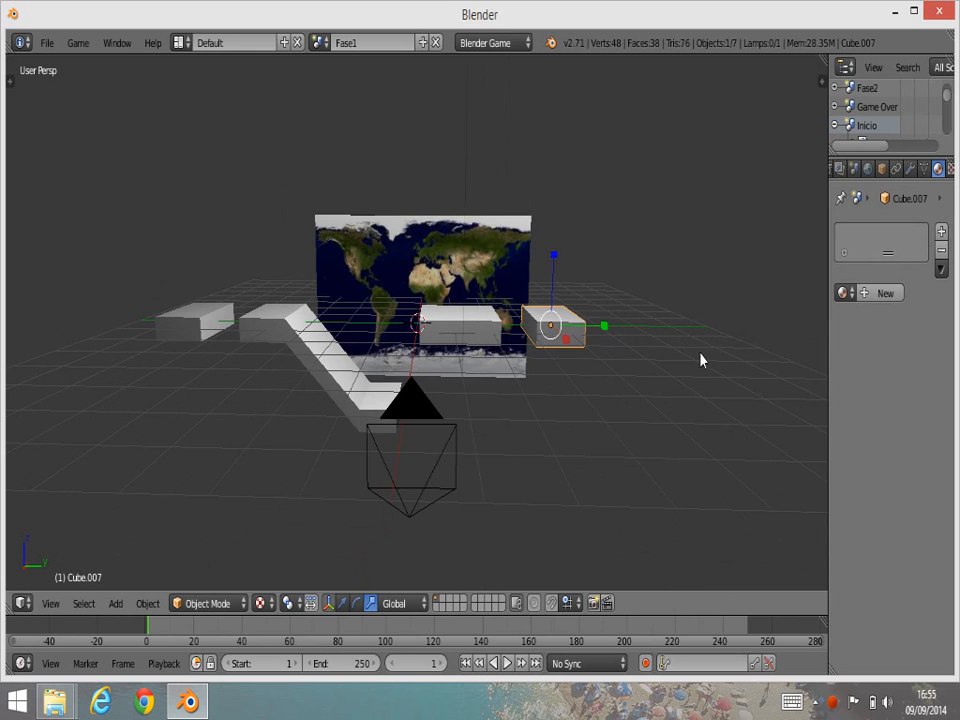
key("shift+d")
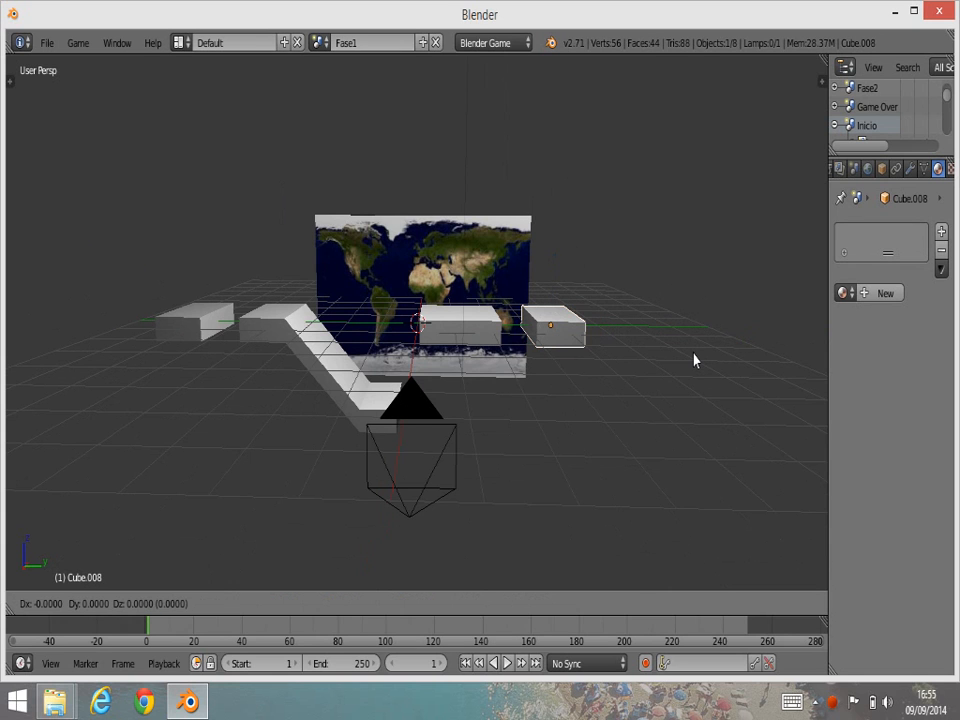
key("x")
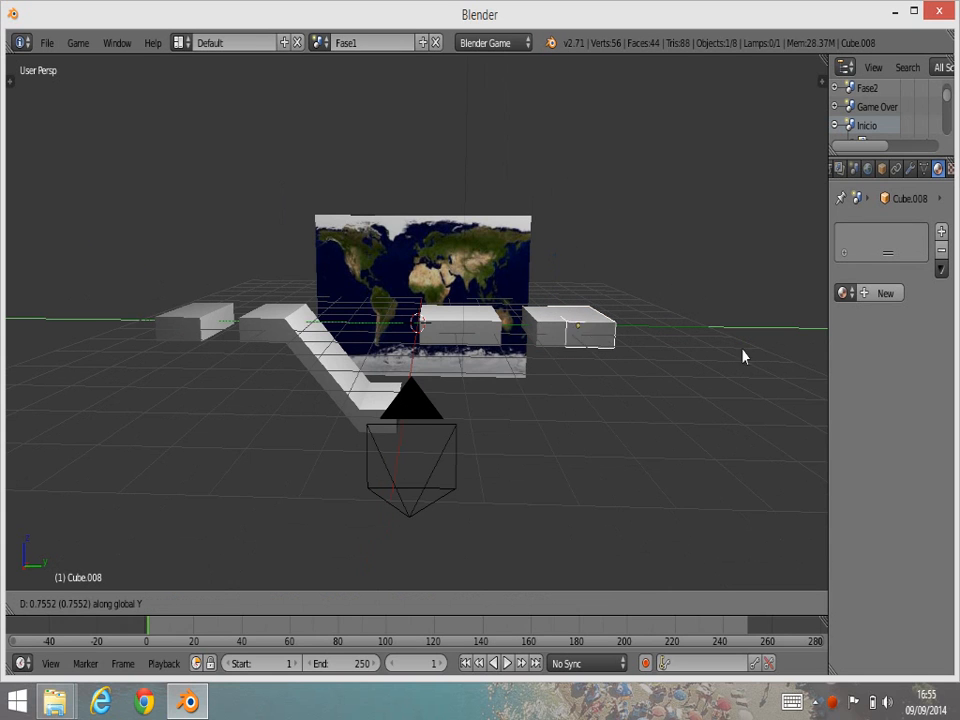
left_click(808, 347)
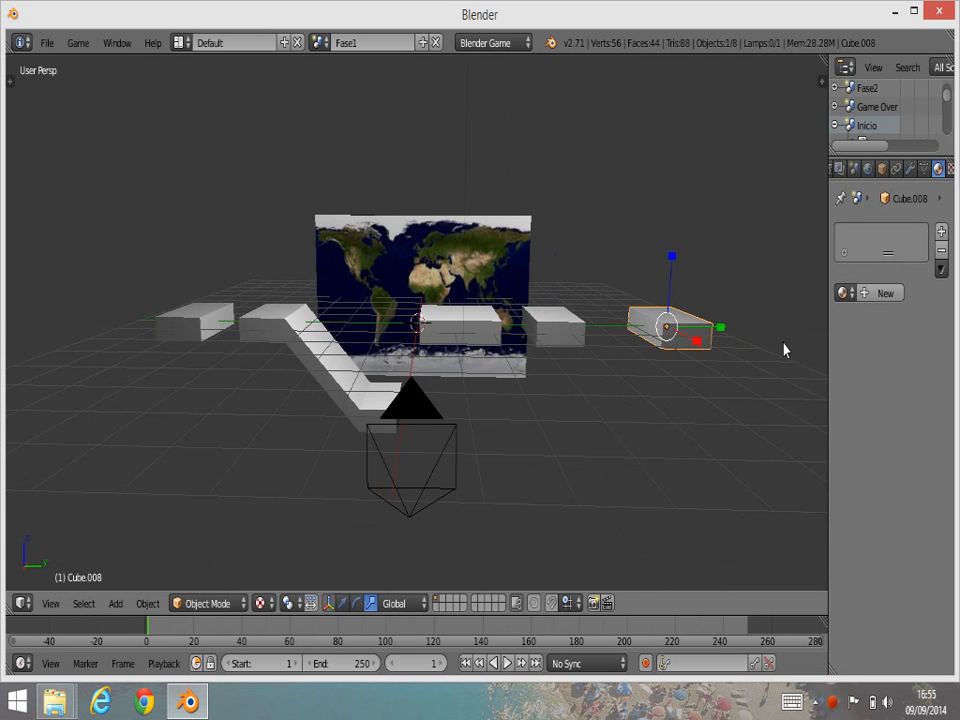
left_click(723, 349)
key("g")
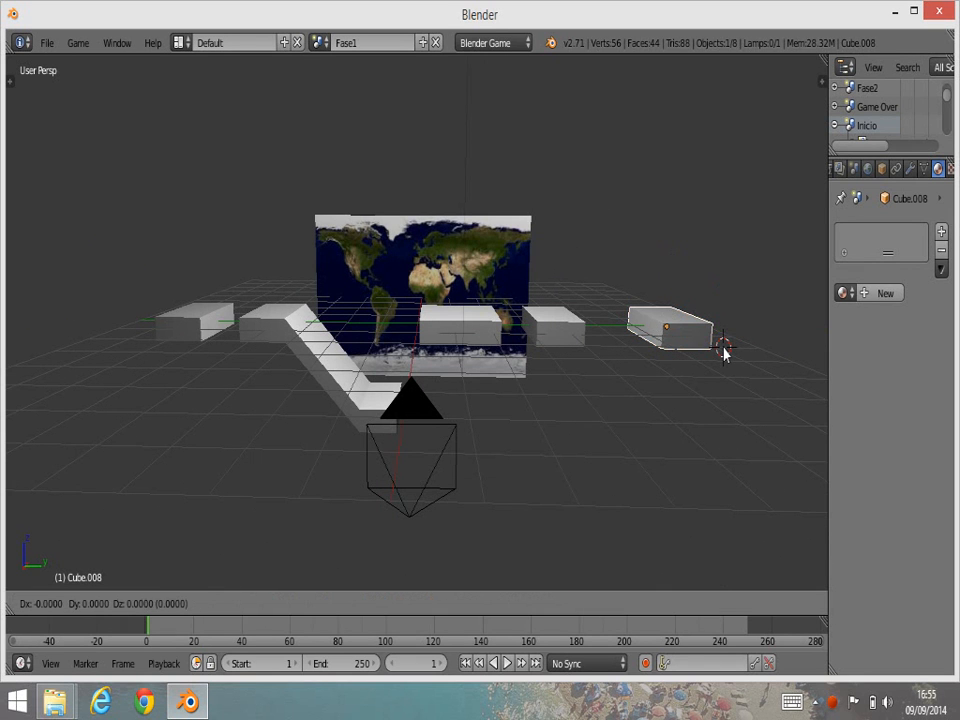
key("z")
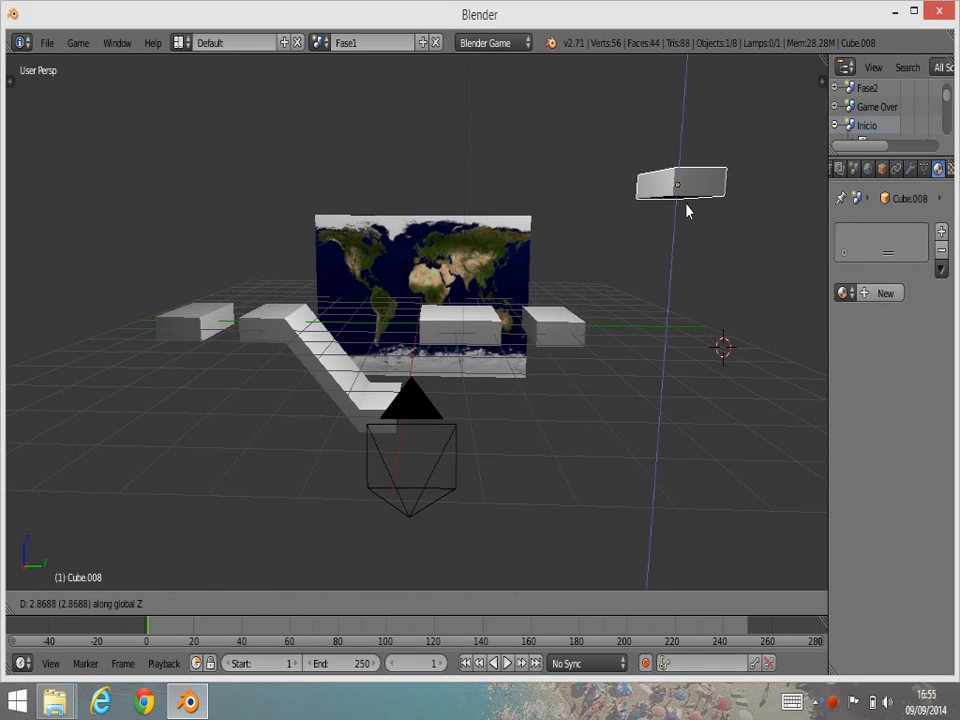
left_click(687, 210)
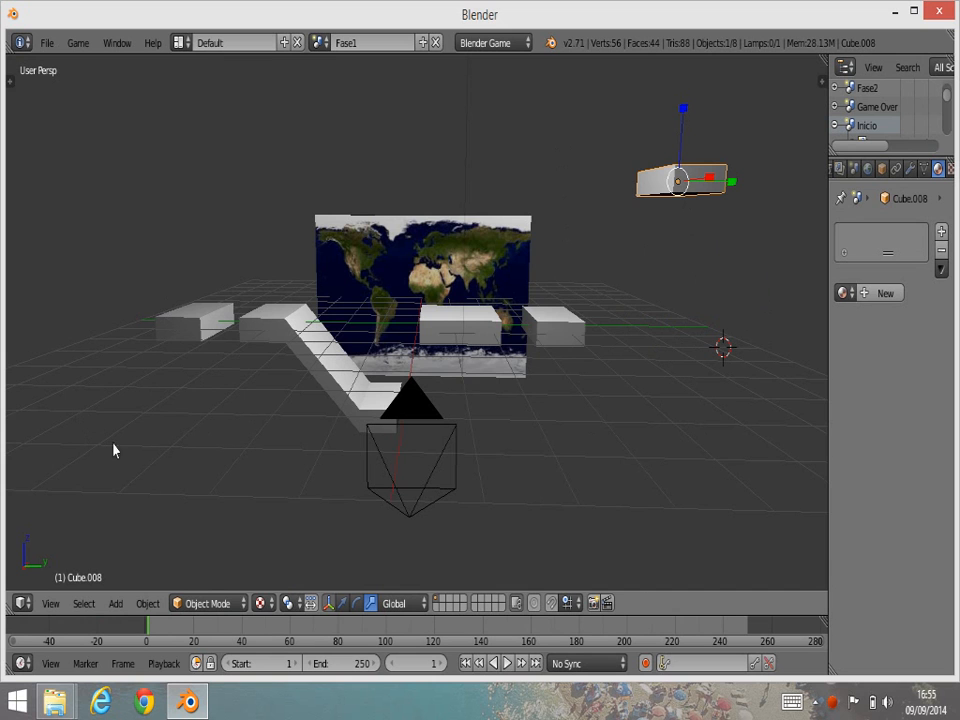
- Duplicate the first block along positive Y and place the copy in front of the map's centre, overlapping the widened block
middle_click_drag(497, 551, 502, 527)
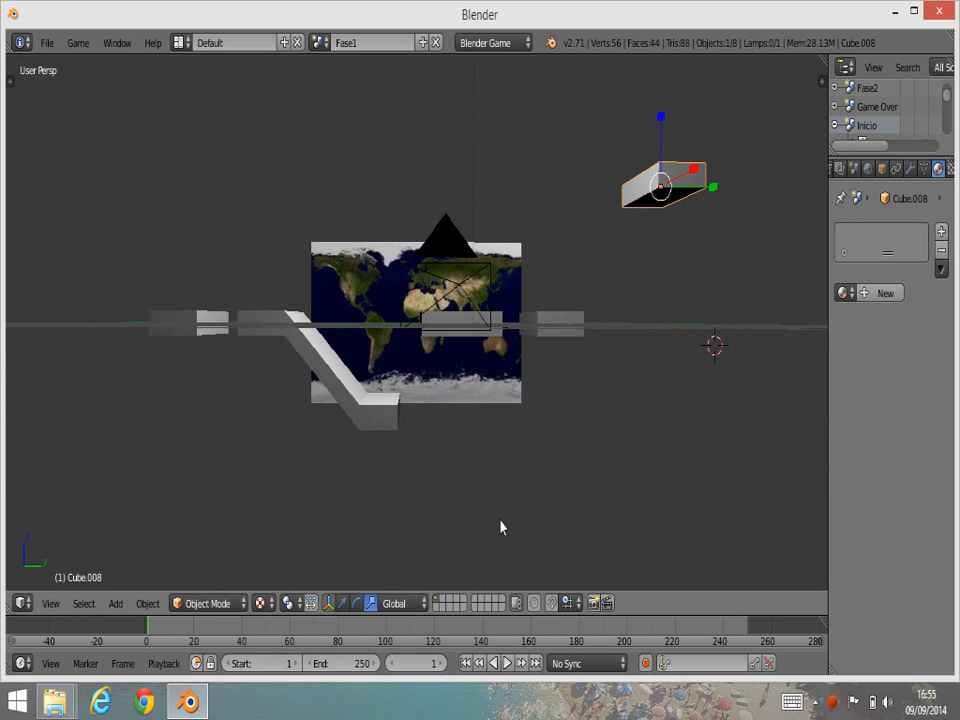
middle_click_drag(264, 459, 264, 469)
right_click(190, 328)
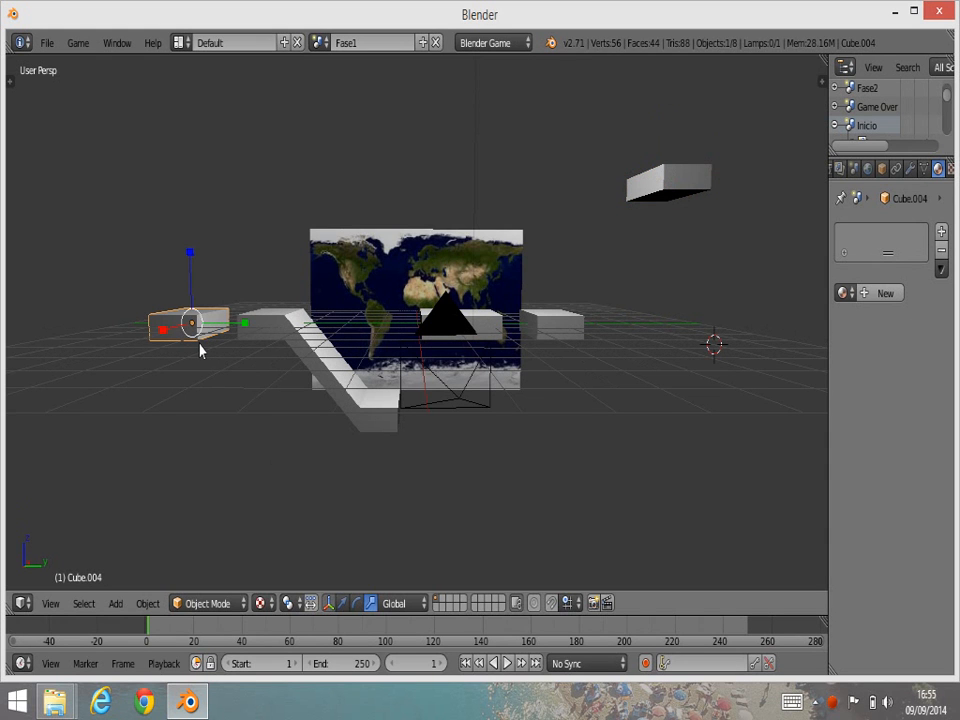
key("shift+d")
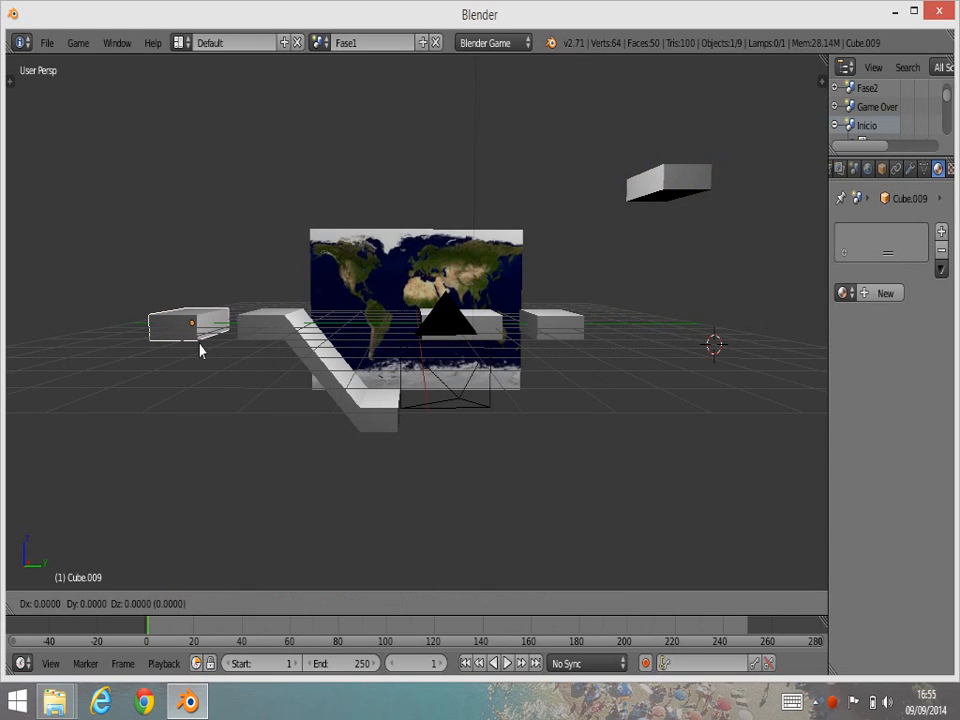
key("y")
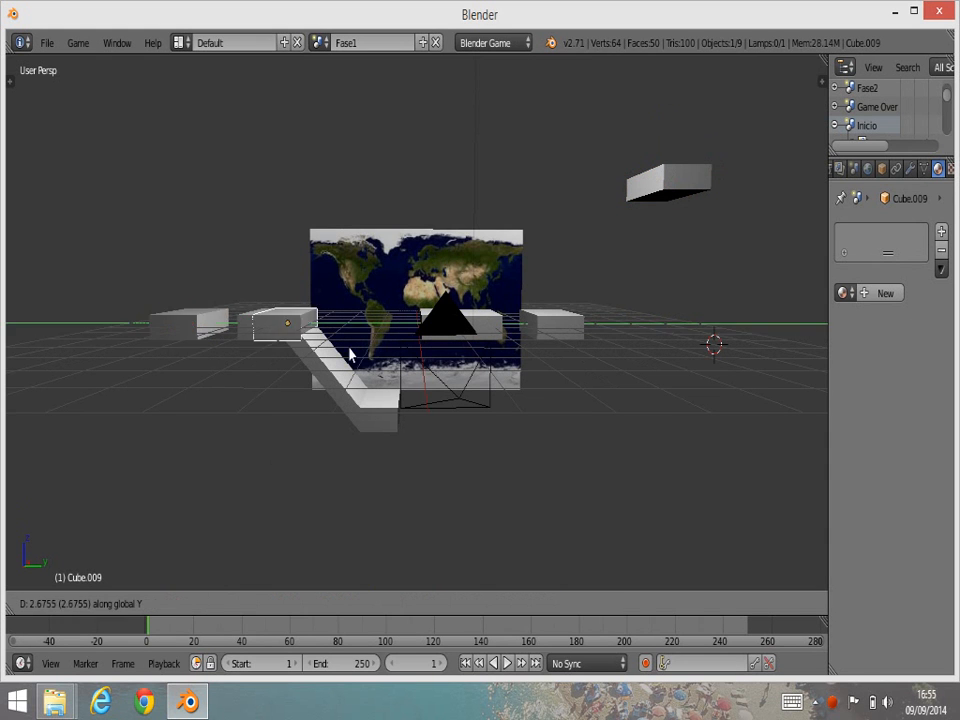
left_click(443, 350)
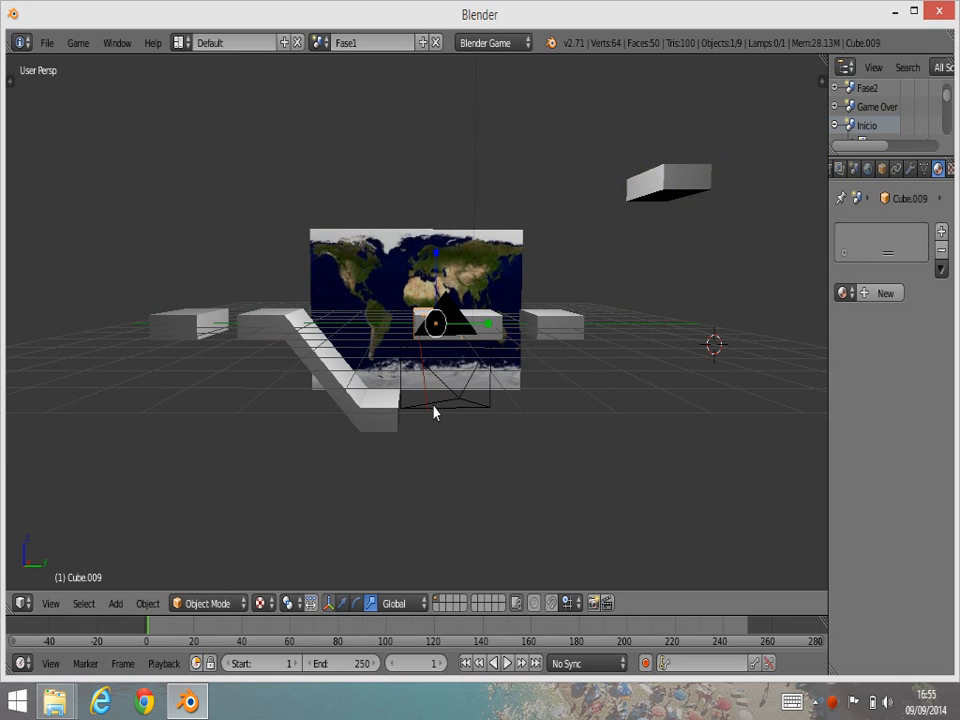
- Lower the new central block along Z until it lies well below the ramp and the map
key("g")
key("z")
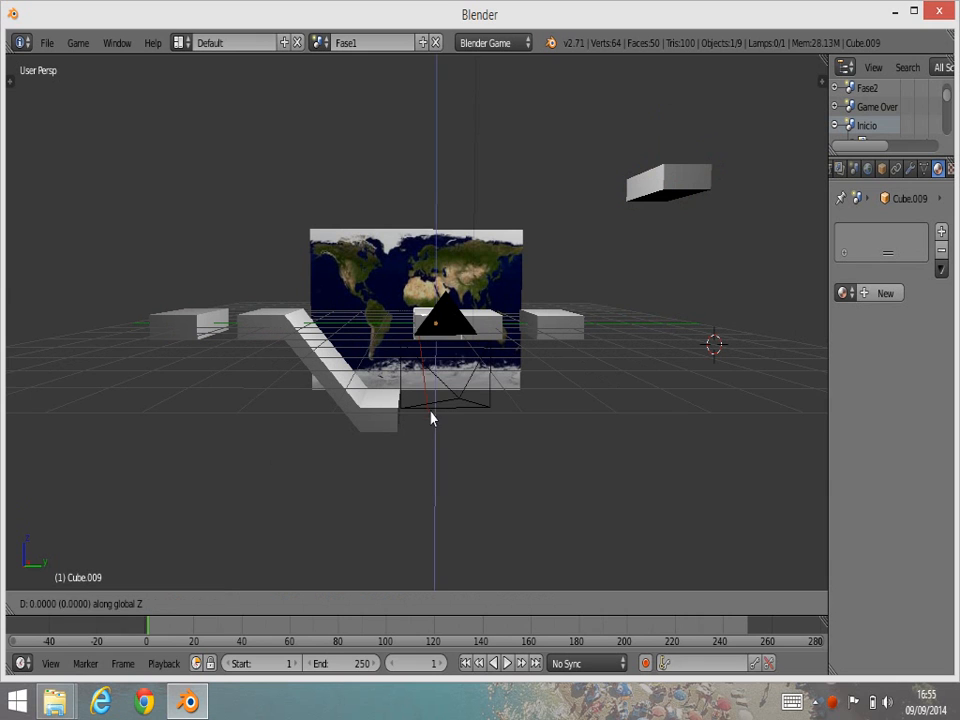
left_click(411, 111)
middle_click_drag(382, 244, 503, 313)
scroll(485, 345, "down", 2)
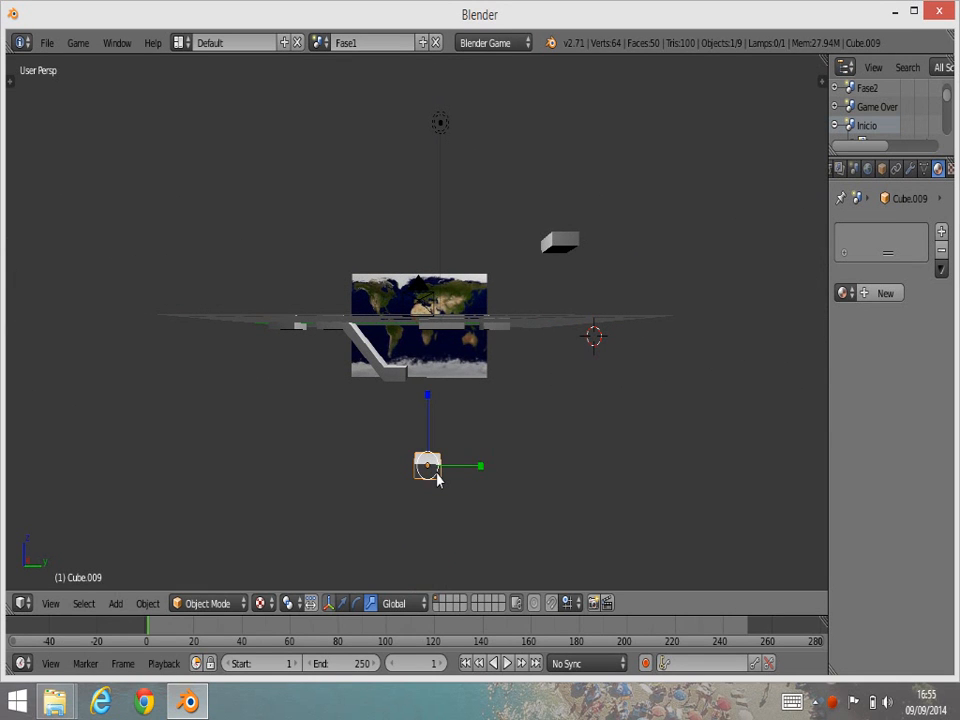
key("g")
key("z")
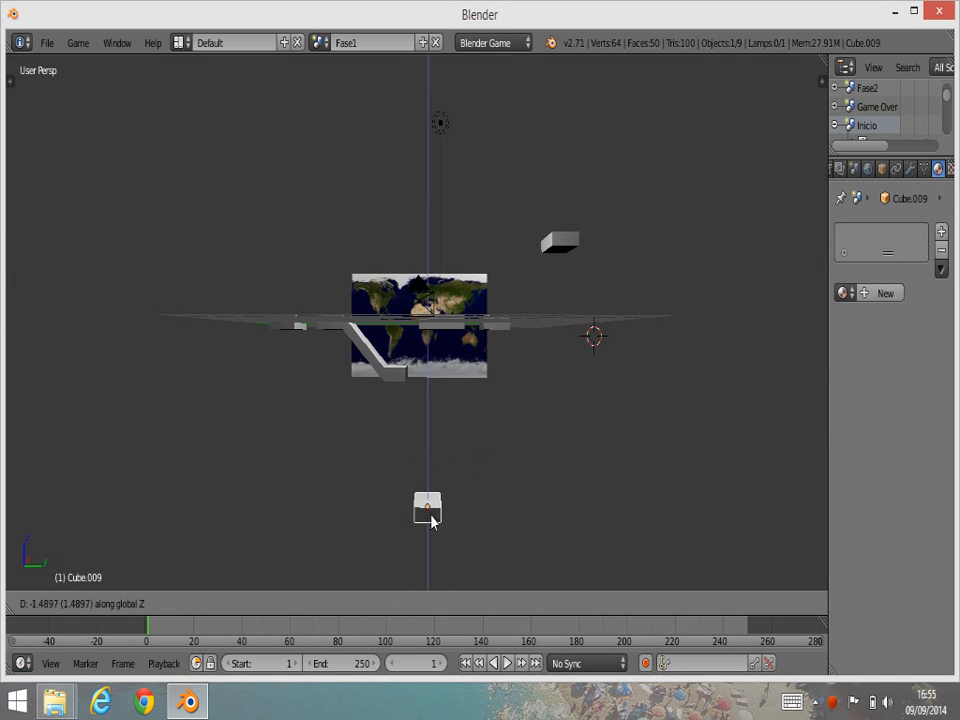
left_click(433, 519)
- Scale the lowered block up along Y and X into a large floor slab spanning beneath the whole track
left_click_drag(482, 514, 752, 518)
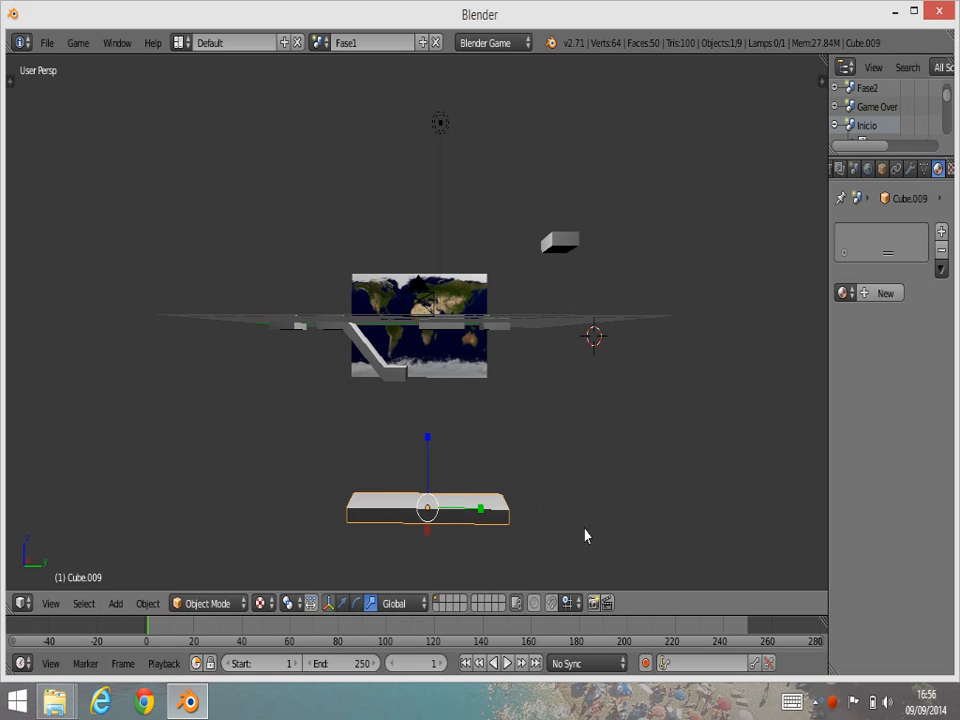
left_click_drag(482, 512, 659, 516)
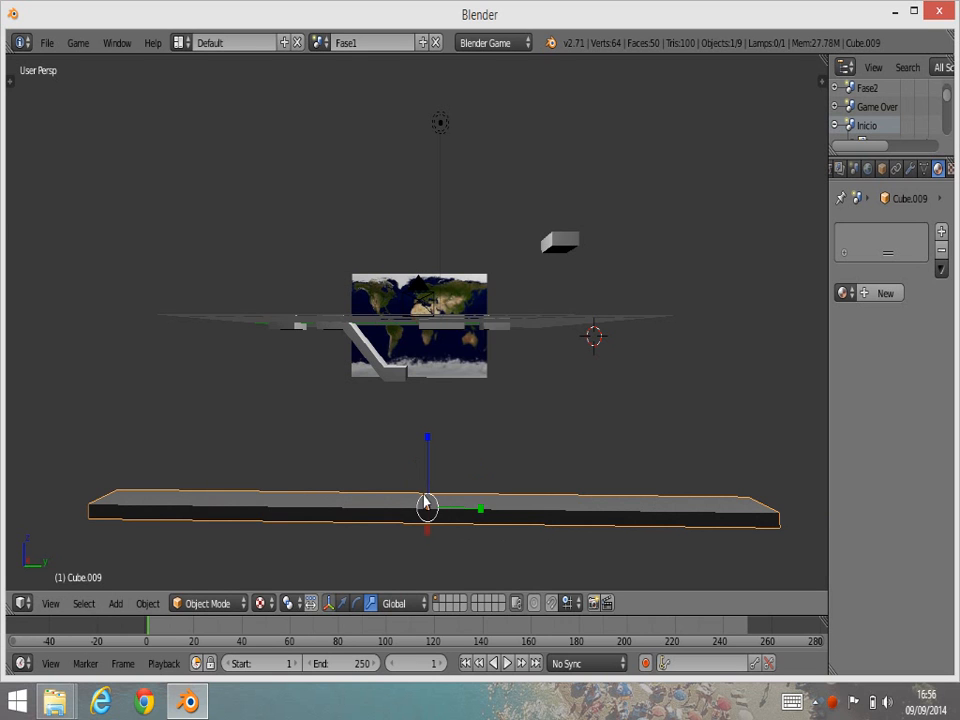
left_click_drag(427, 535, 421, 594)
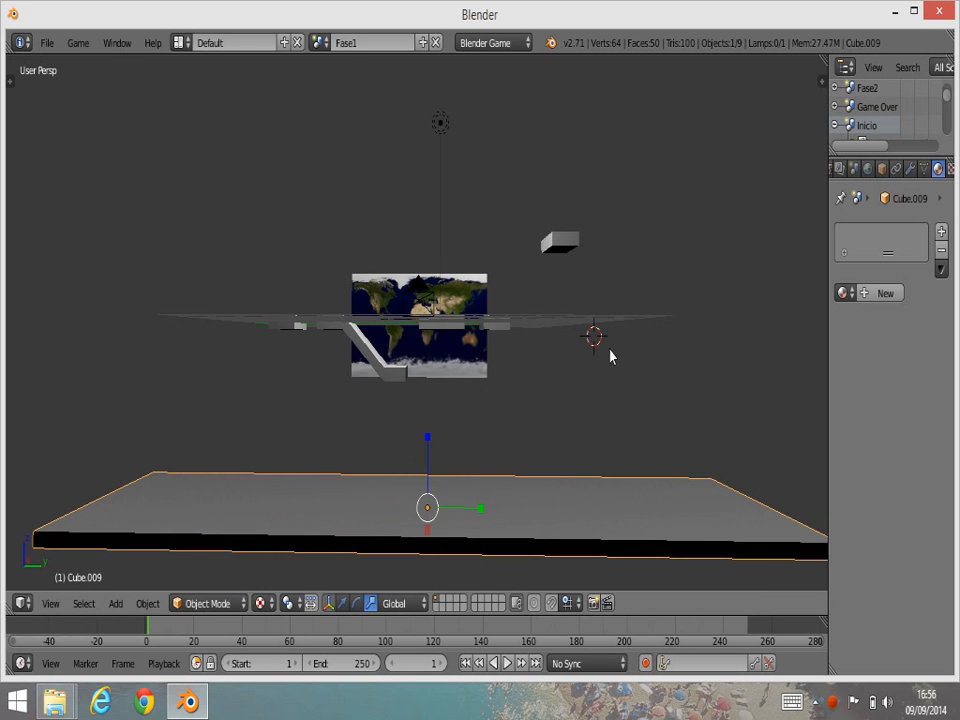
- Duplicate the raised block in place and rotate the copy 90 degrees about the X axis
right_click(560, 250)
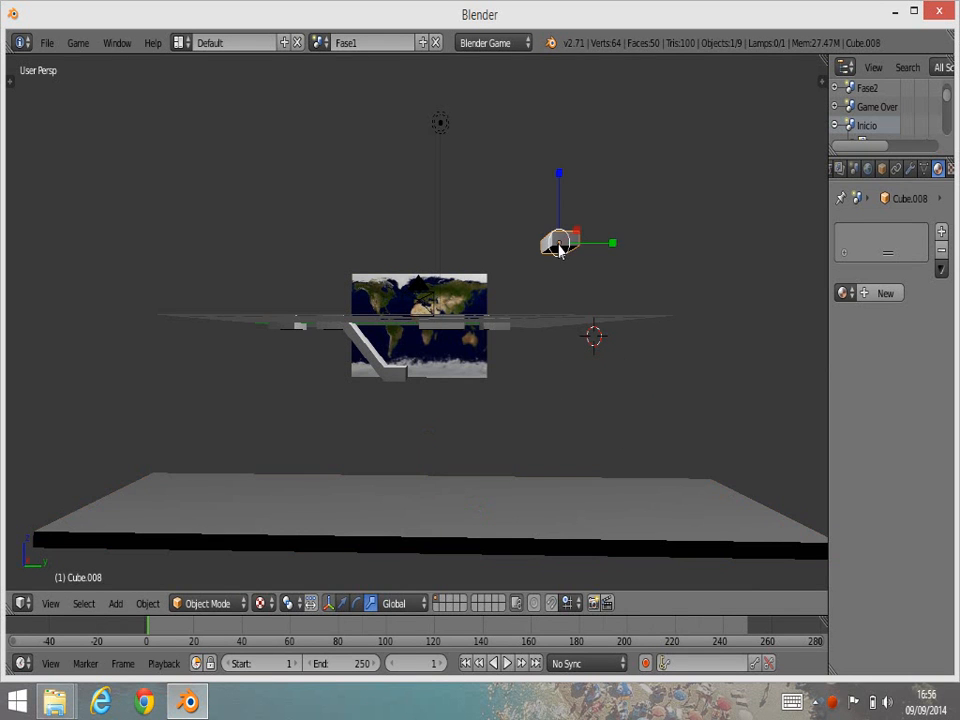
scroll(645, 306, "up", 2)
middle_click_drag(645, 306, 617, 360)
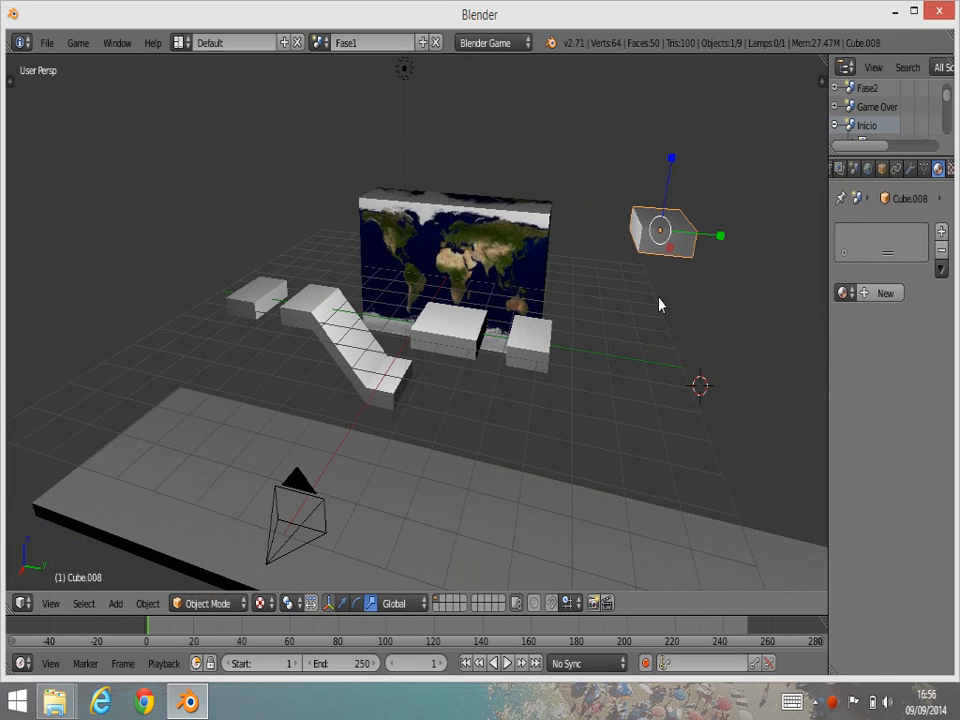
key("shift+d")
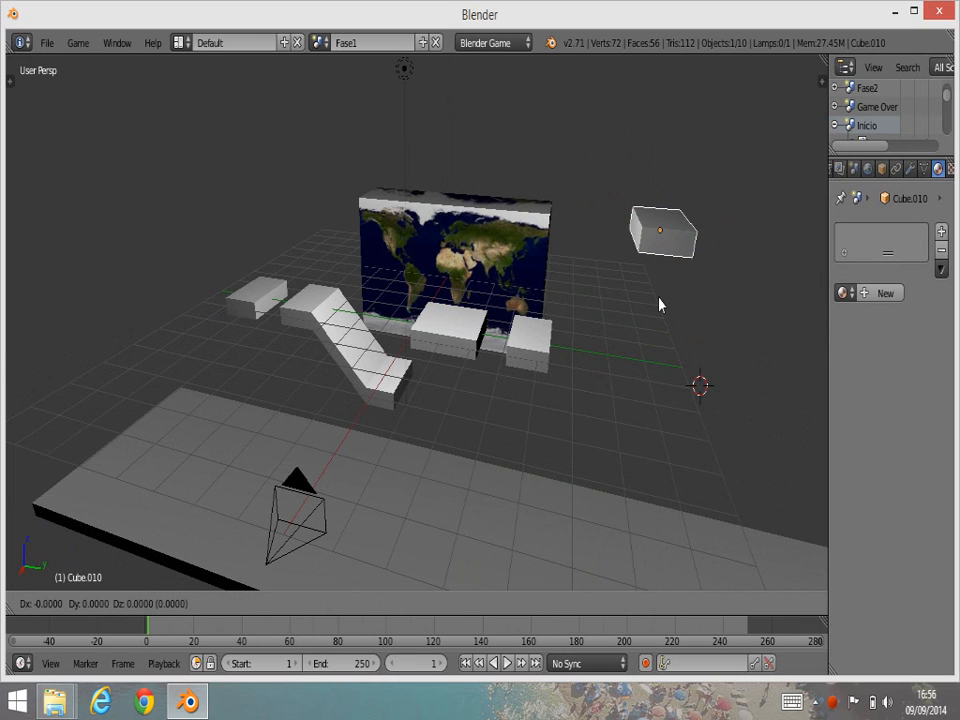
key("r")
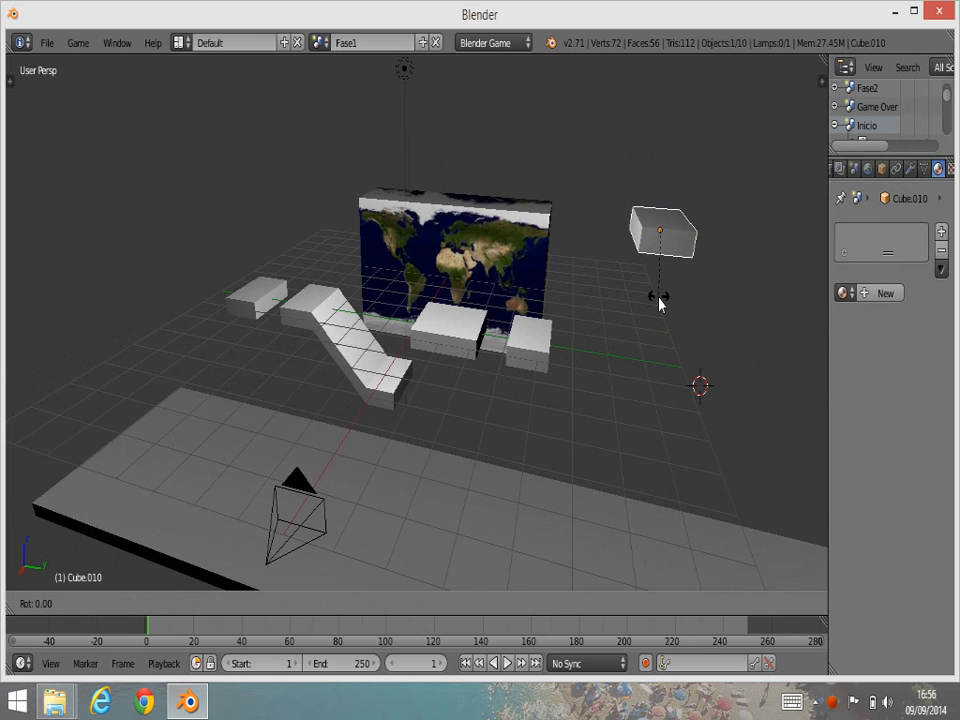
type("x")
type("90")
key("Return")
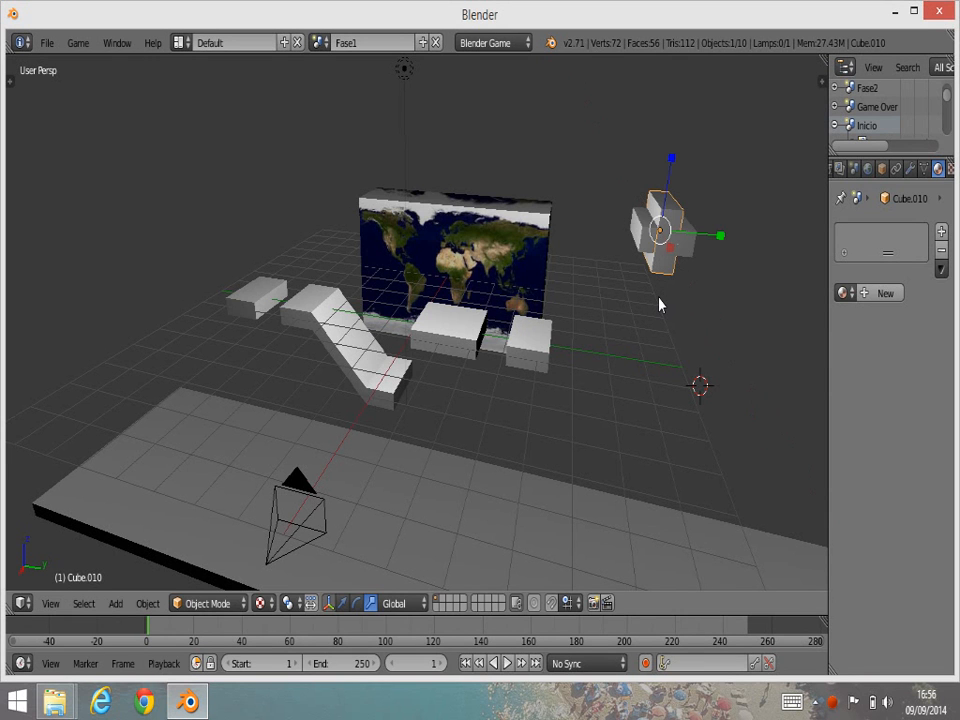
- Move the upright copy along positive Y and up along Z to form a wall at the raised block's outer end
left_click(343, 603)
left_click_drag(718, 238, 744, 236)
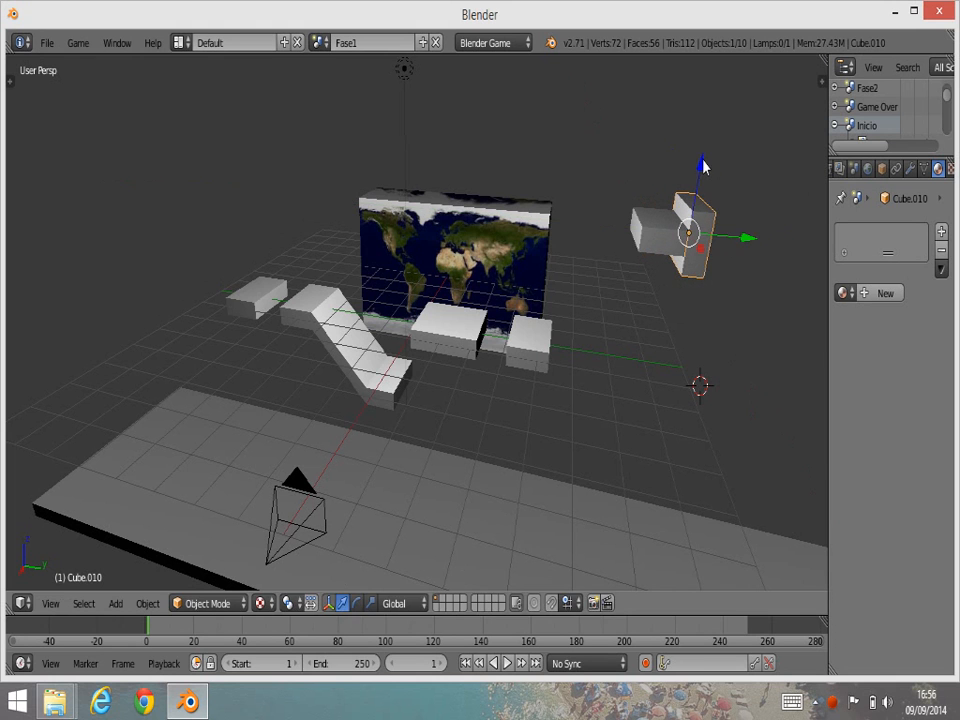
left_click_drag(703, 160, 705, 131)
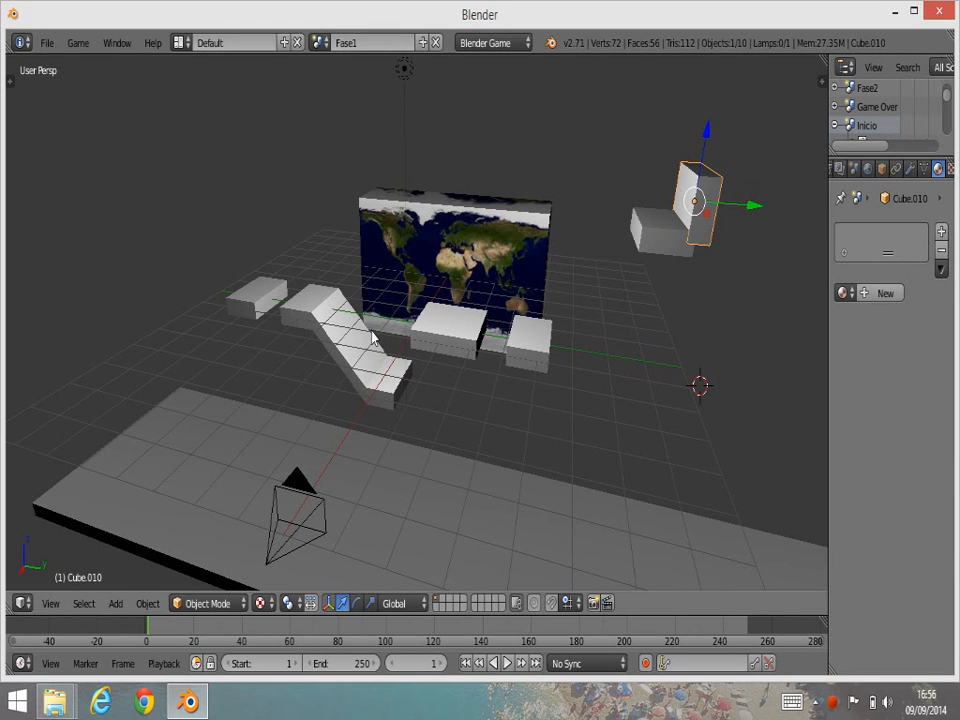
middle_click_drag(465, 470, 507, 479)
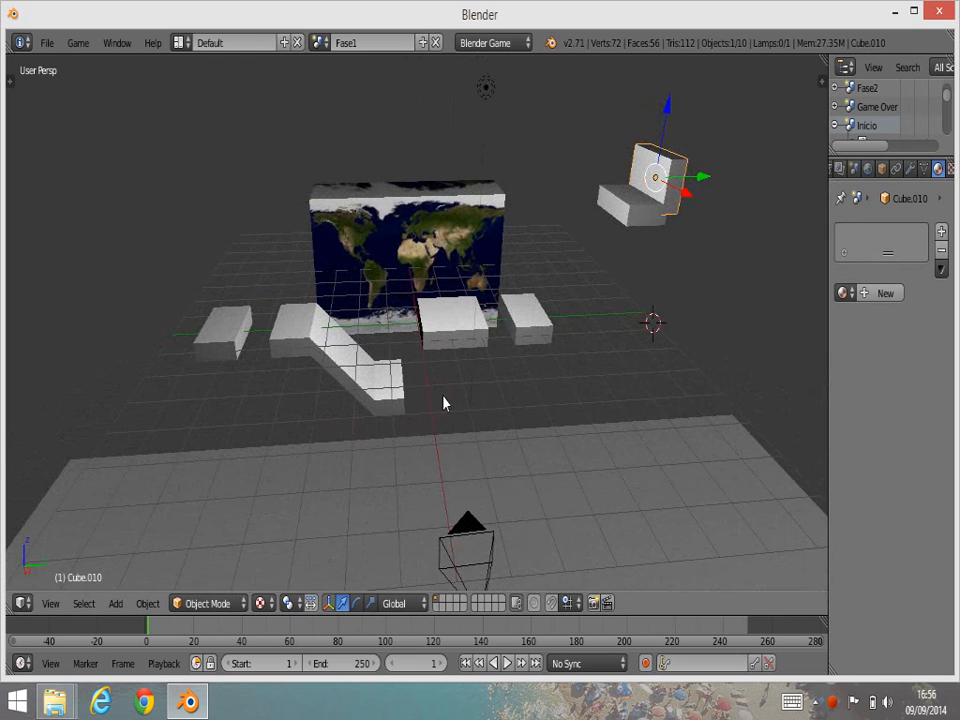
- Add a UV sphere at the 3D cursor and scale it down to about half its size as the ball
key("a")
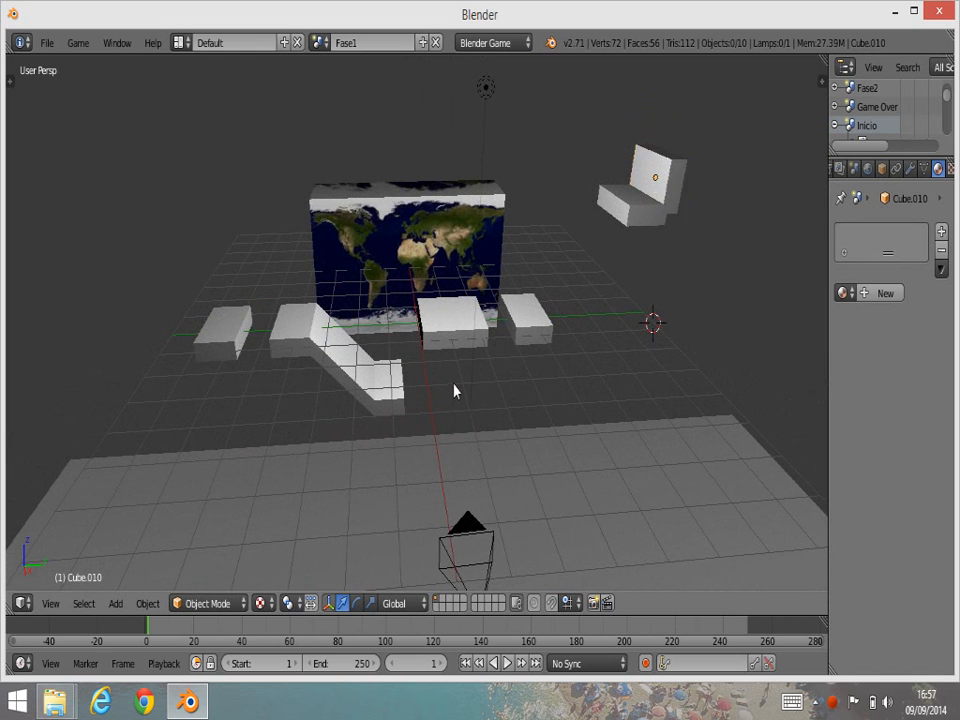
key("shift+a")
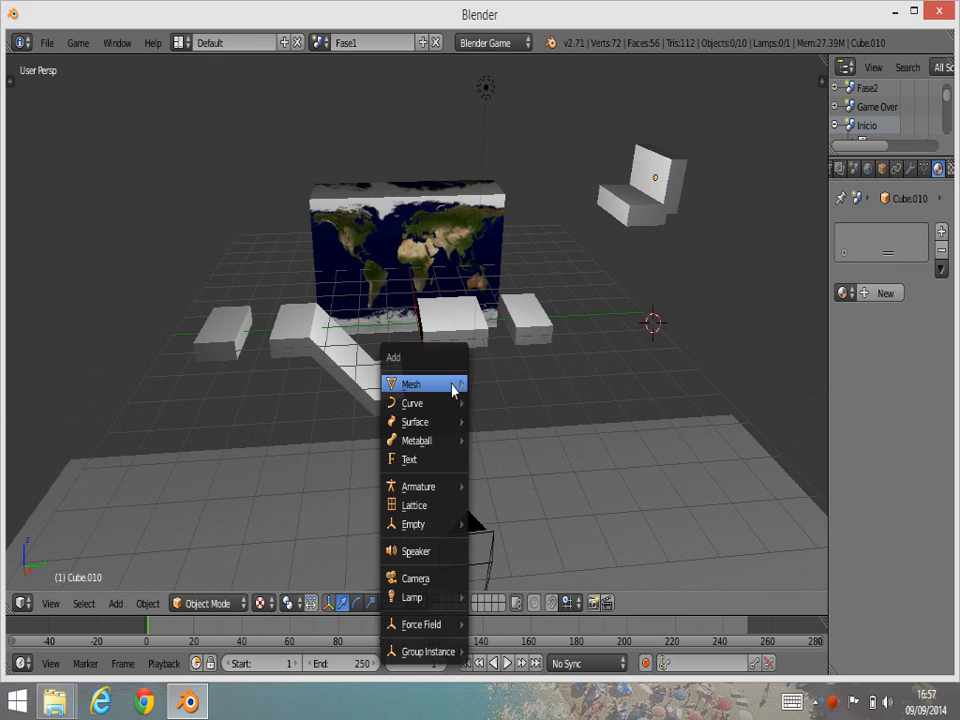
mouse_move(454, 387)
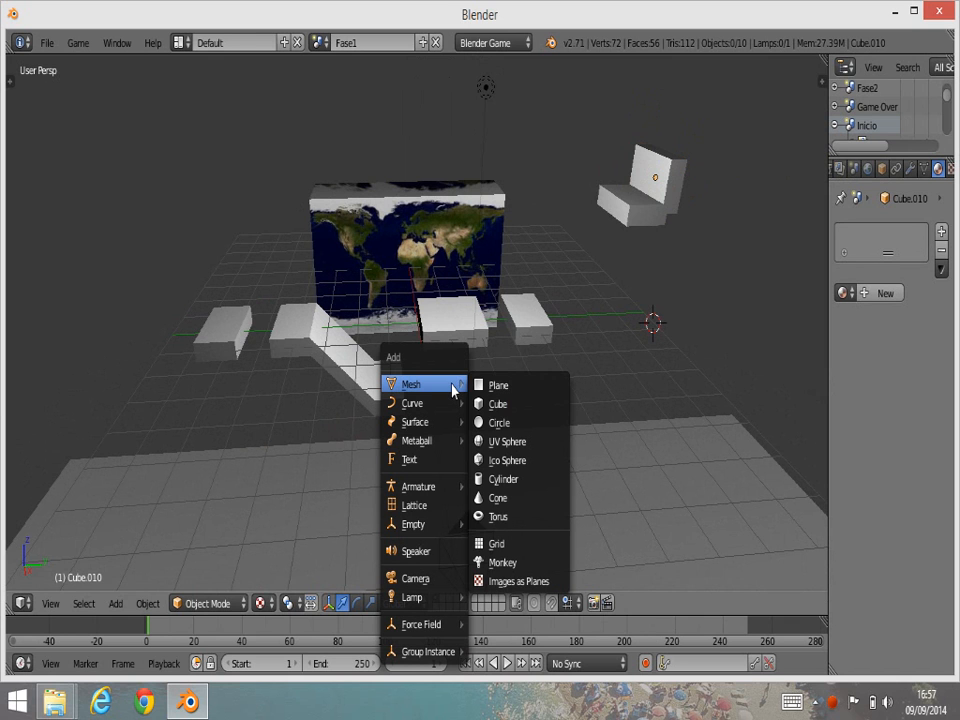
left_click(507, 441)
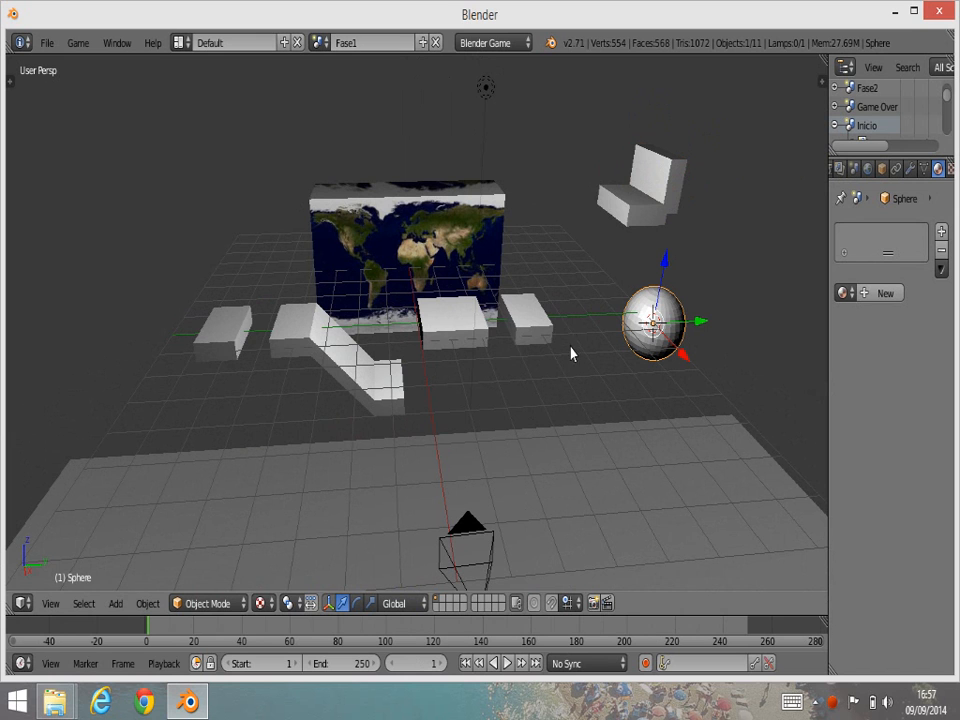
middle_click_drag(531, 264, 524, 238)
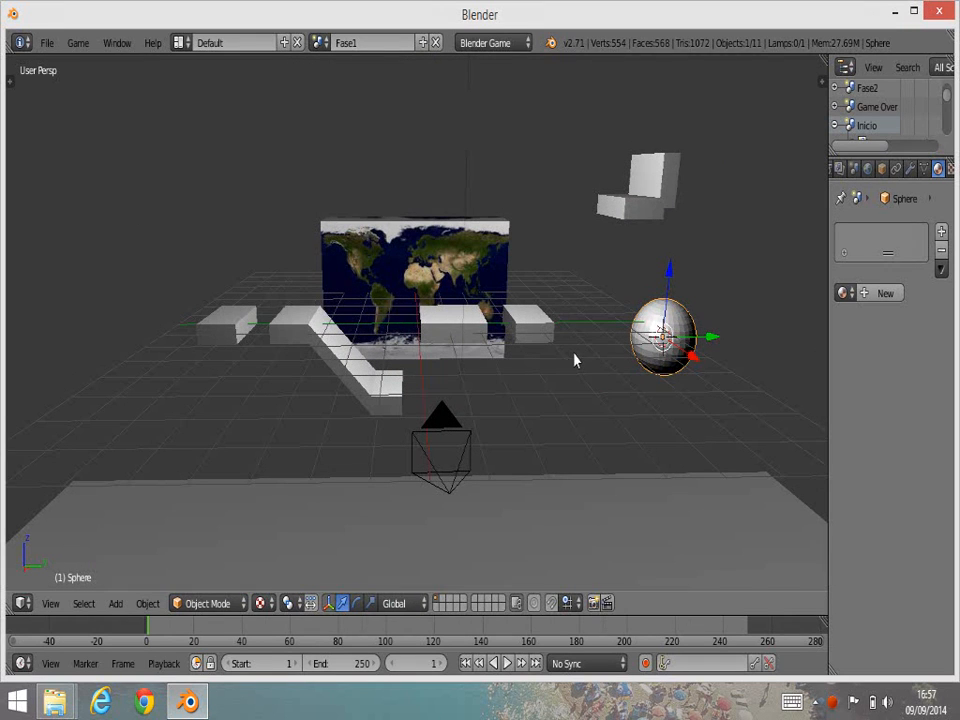
key("s")
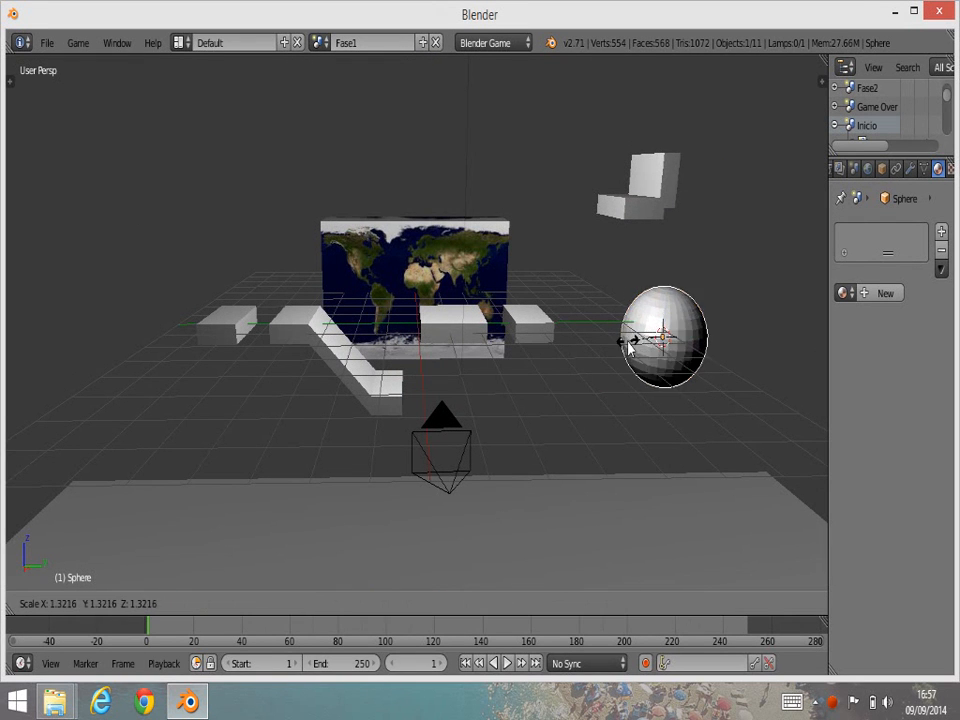
left_click(648, 340)
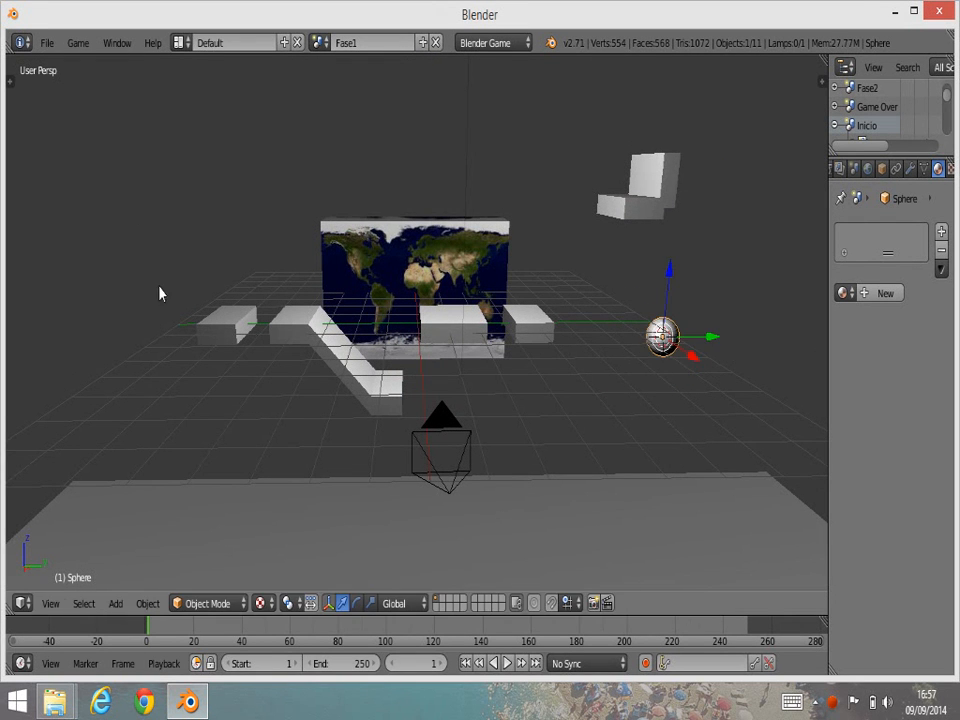
- In right orthographic view, move the ball along negative Y and up along Z to just above the track's outermost starting block
left_click(50, 604)
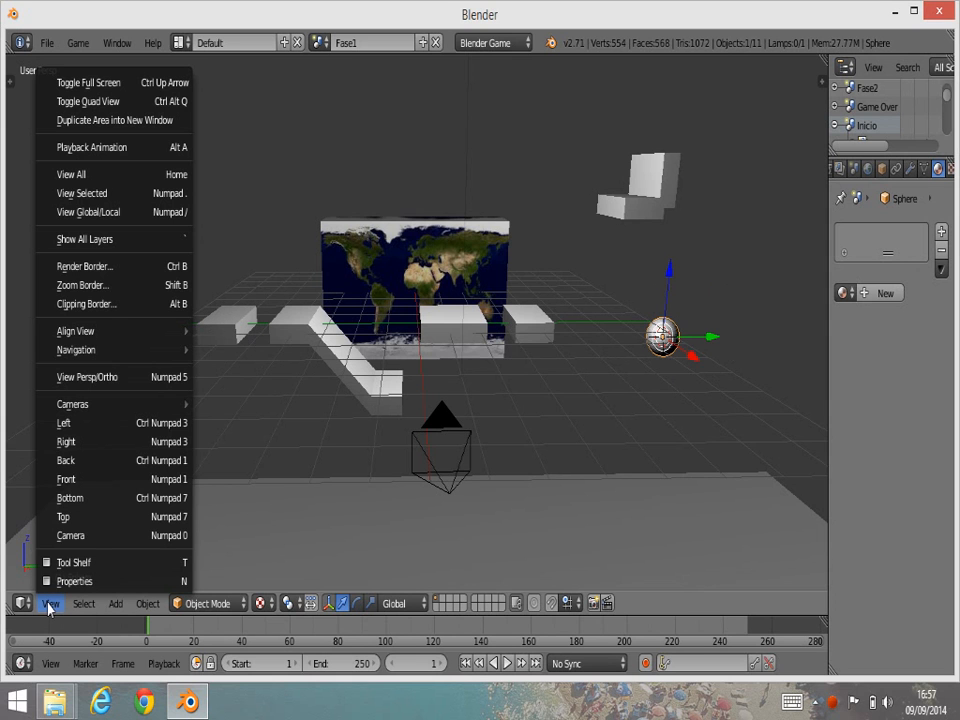
left_click(110, 380)
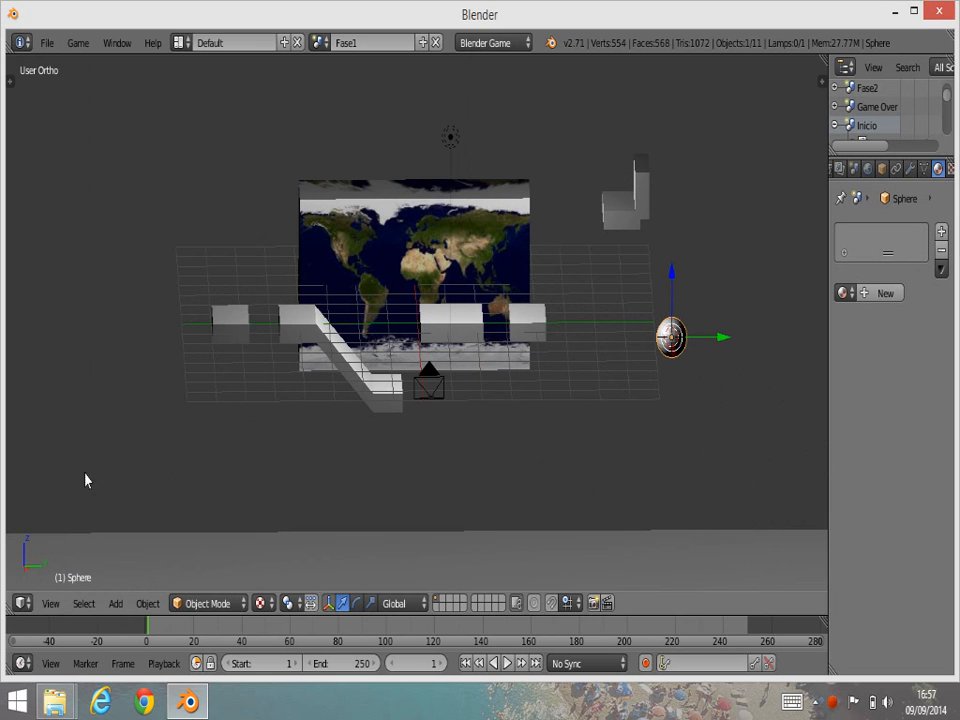
left_click(50, 605)
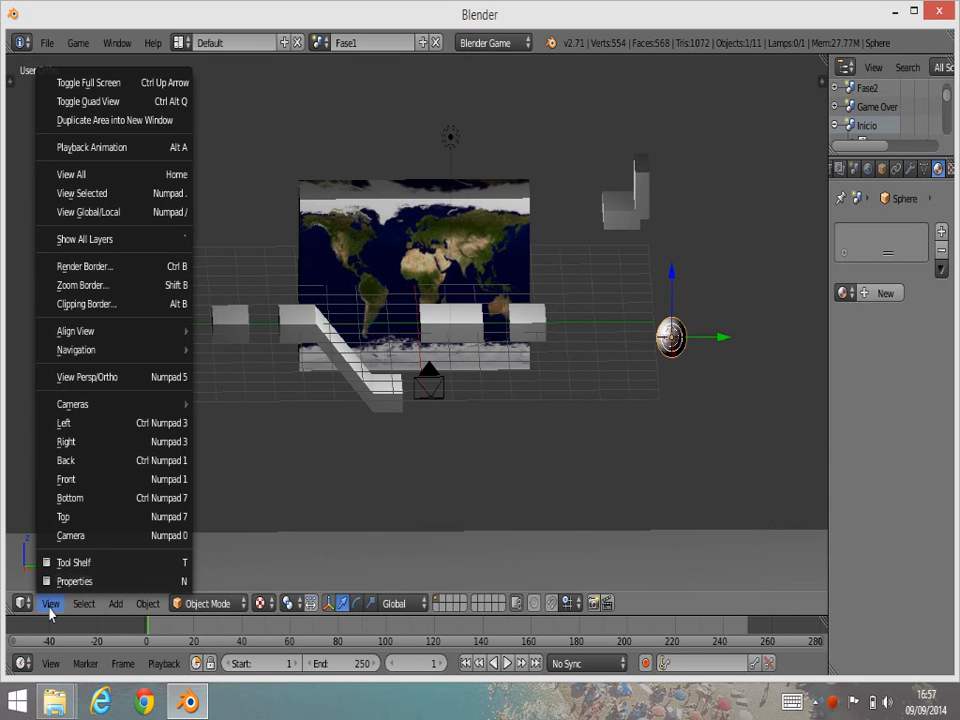
left_click(80, 442)
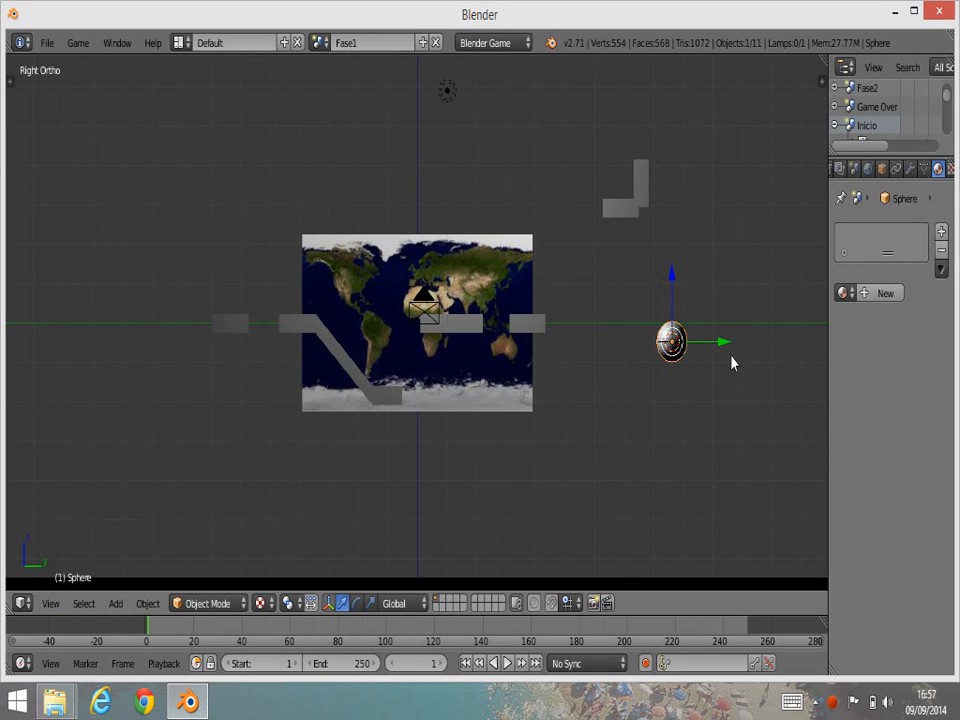
left_click_drag(724, 345, 281, 347)
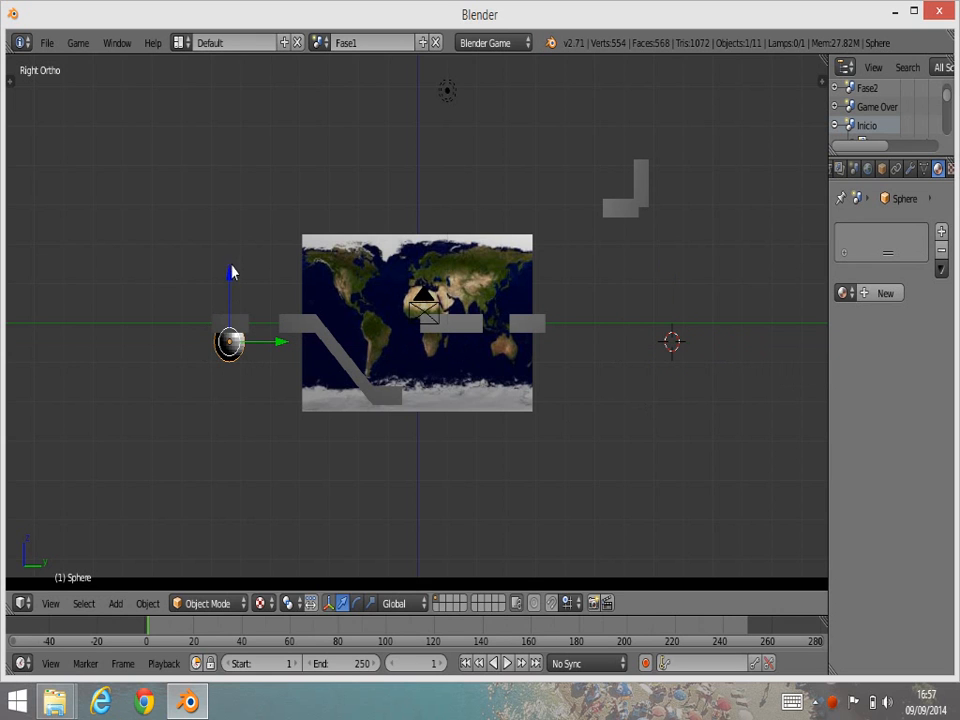
left_click_drag(230, 285, 232, 238)
- Scale the ball down slightly and lower it along Z to rest on top of the starting block
key("s")
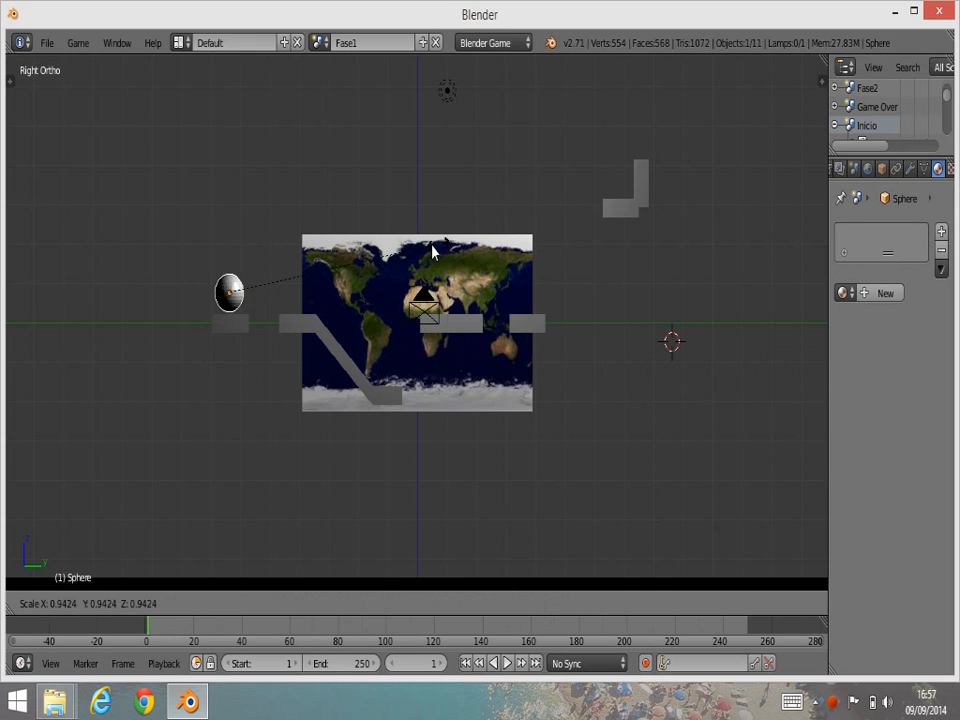
left_click(318, 261)
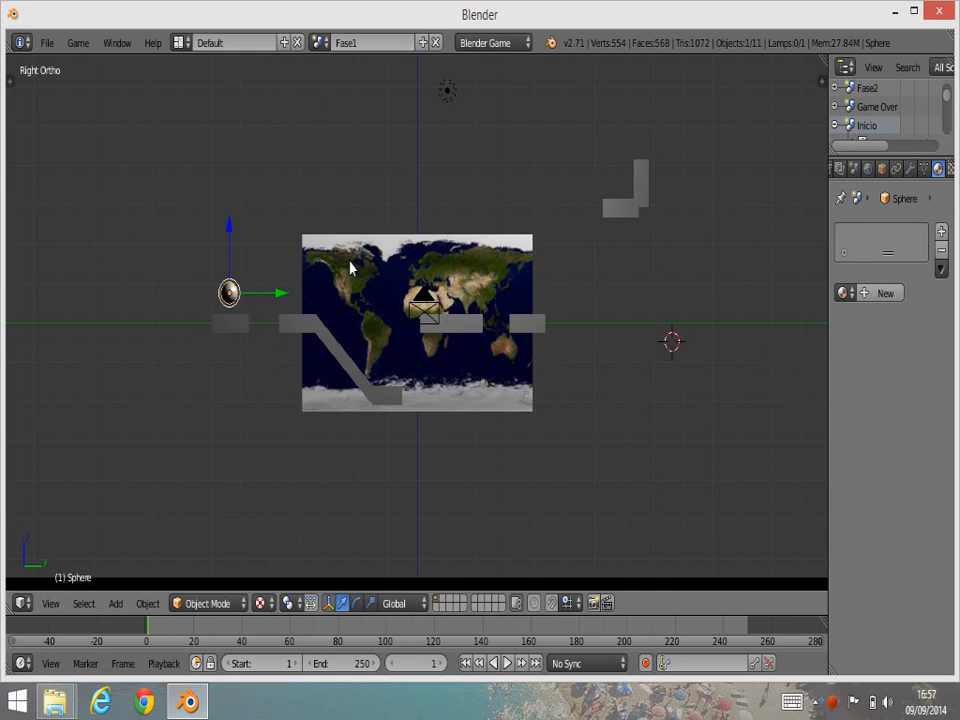
left_click_drag(229, 227, 229, 244)
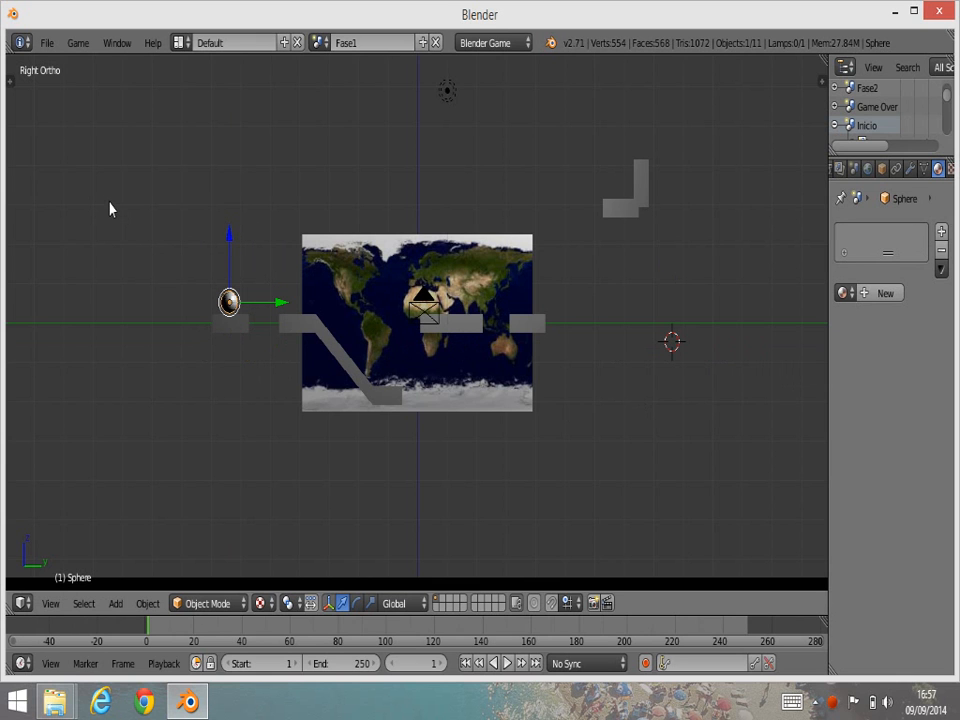
- Apply smooth shading to the ball, hiding the tool shelf when done
key("t")
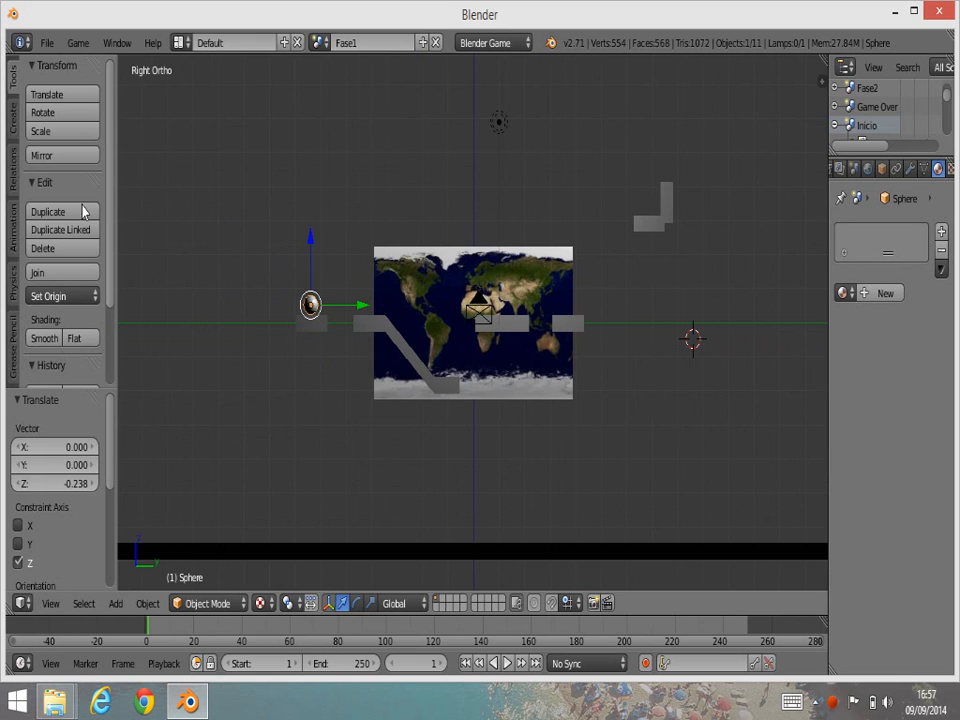
left_click(43, 338)
scroll(312, 324, "up", 4)
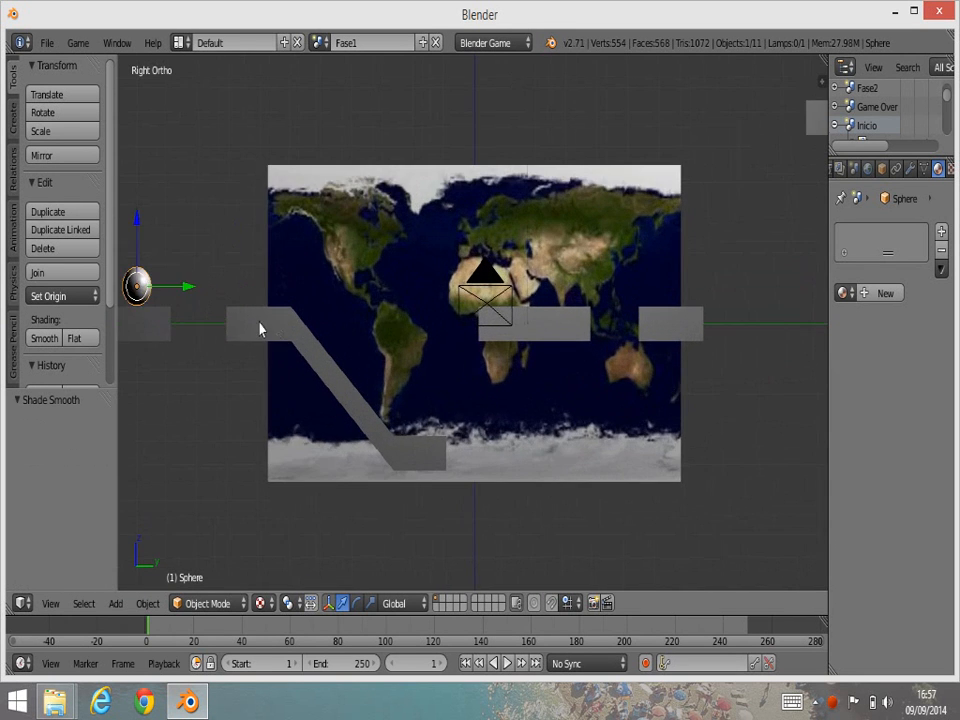
scroll(250, 328, "down", 1)
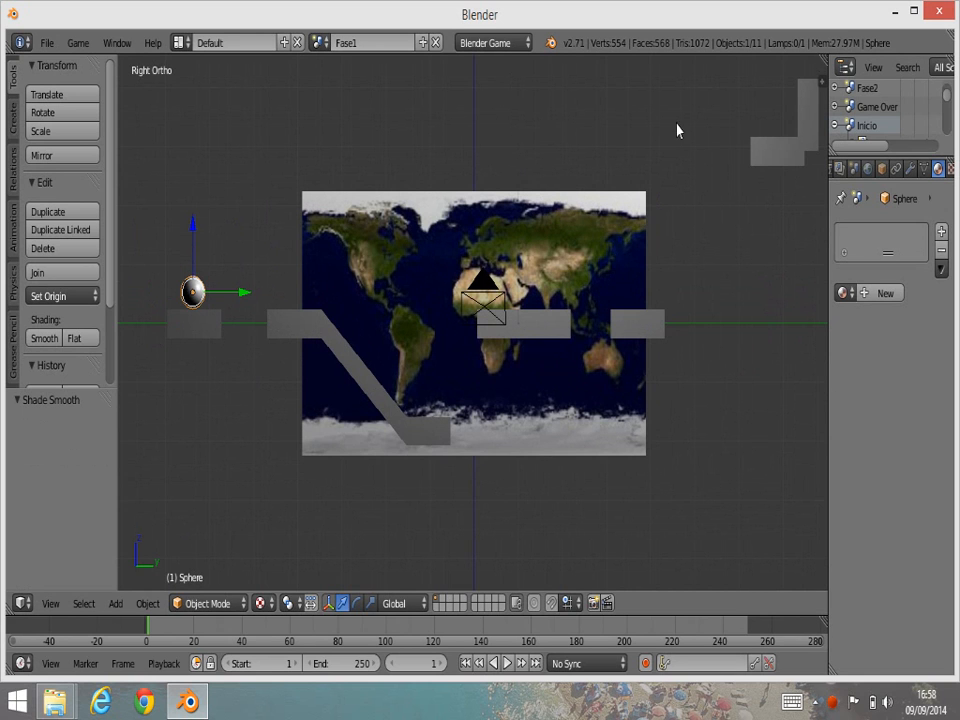
key("t")
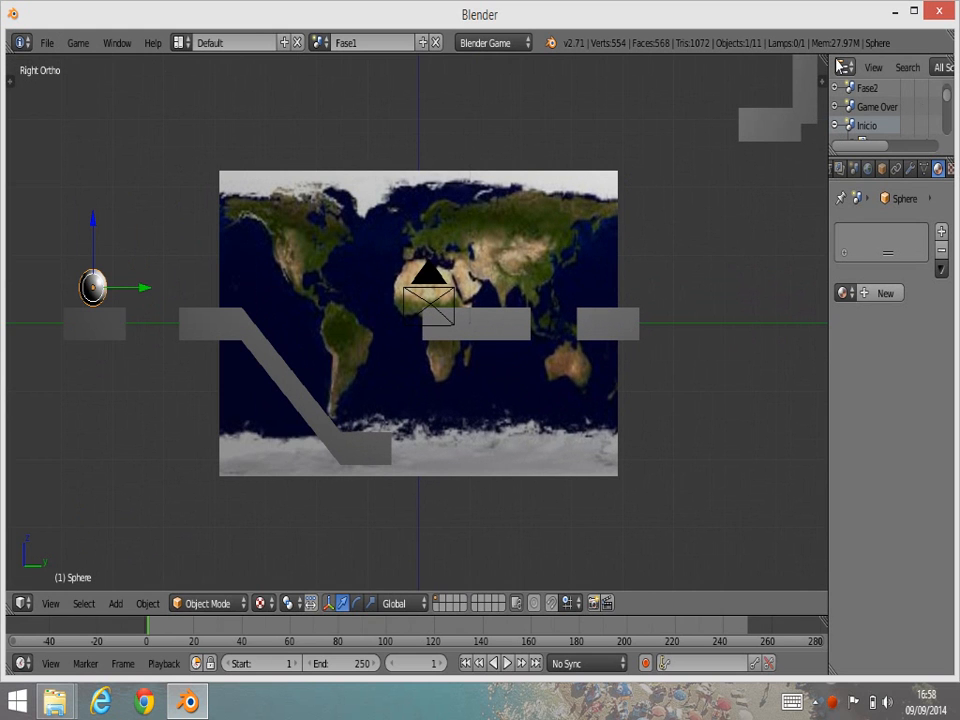
- Split the 3D view into two side-by-side areas and turn the new one into a UV/Image Editor
left_click_drag(821, 62, 413, 78)
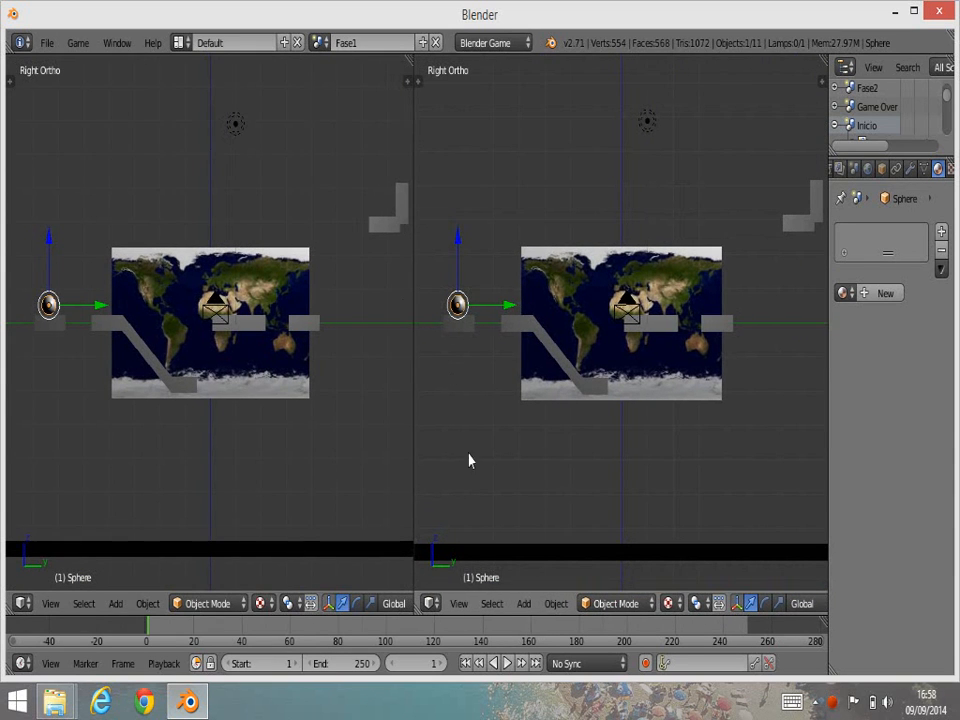
left_click(430, 603)
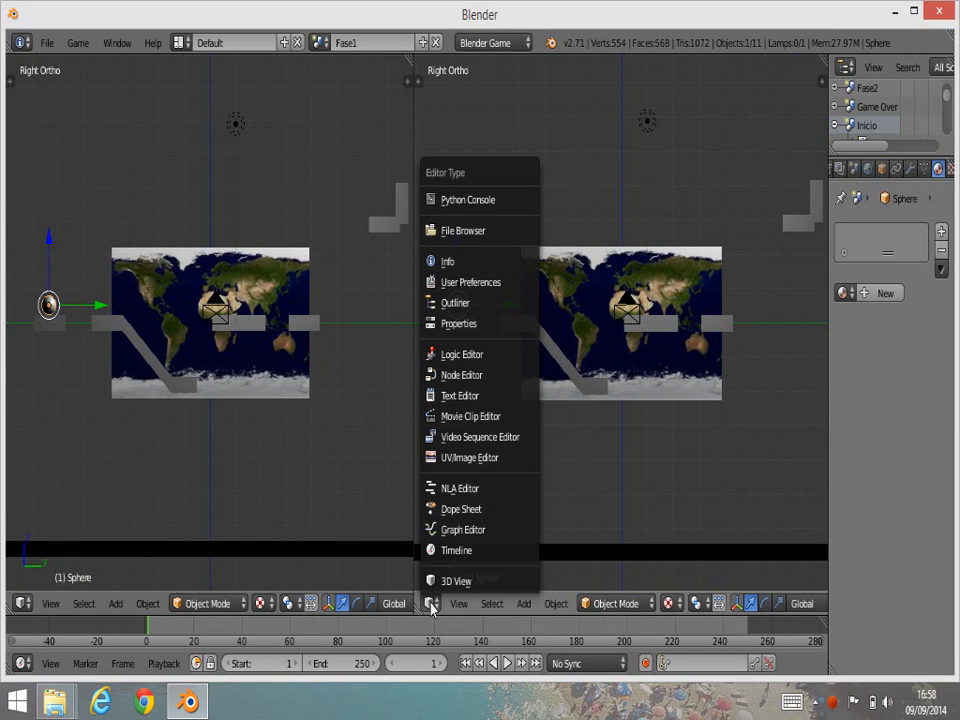
left_click(475, 459)
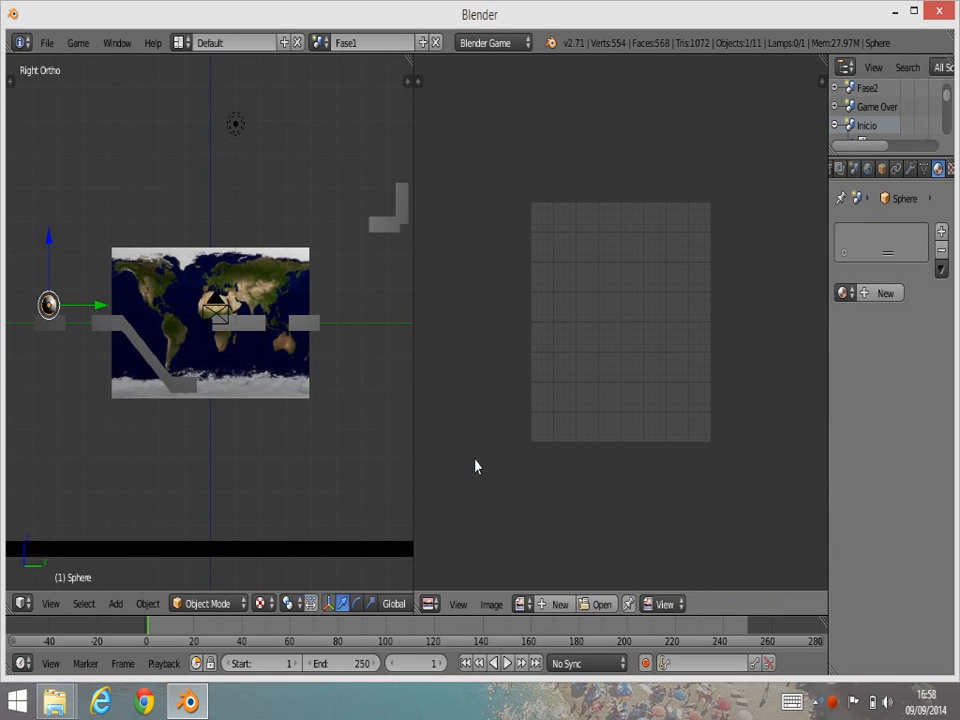
- Open the basketball image download.jpg from the Modelagem 3D\GAme folder in Documents, with files shown as thumbnails
left_click(493, 606)
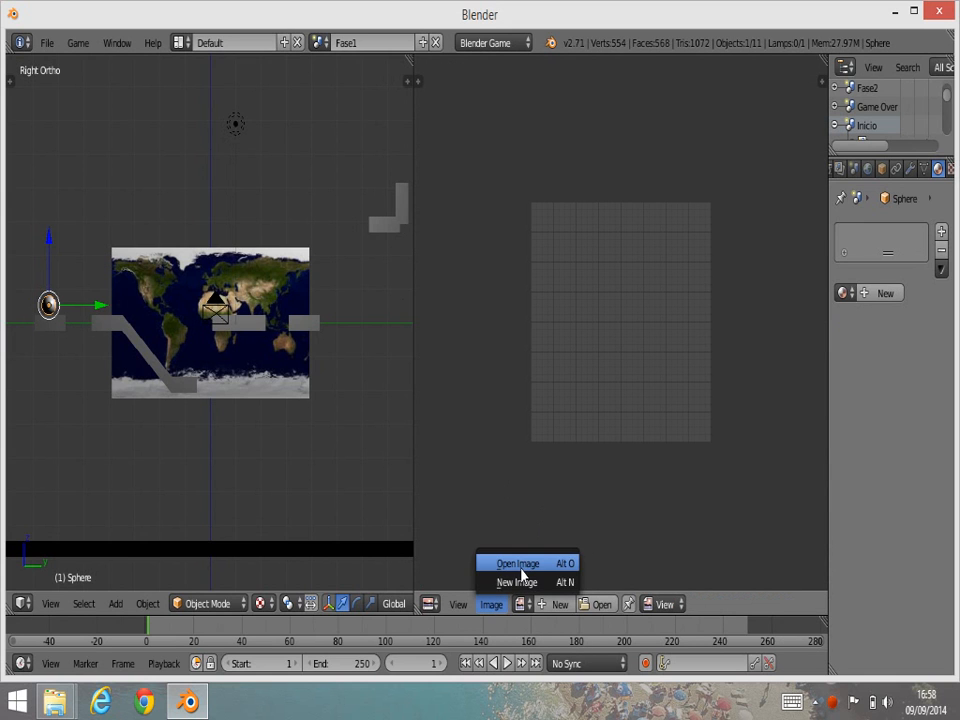
left_click(520, 566)
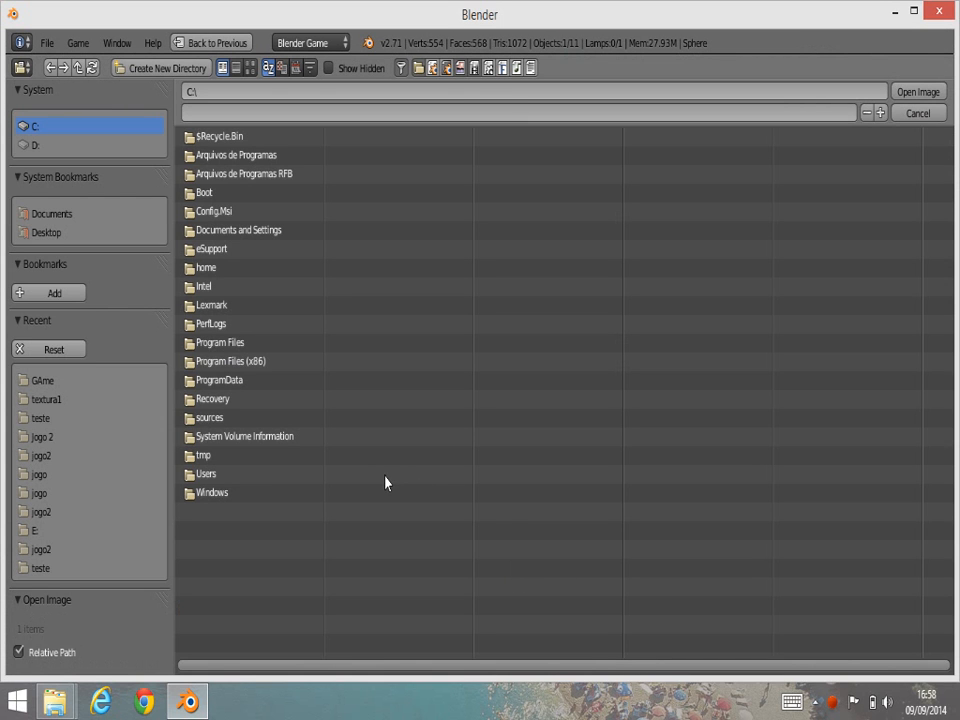
left_click(62, 215)
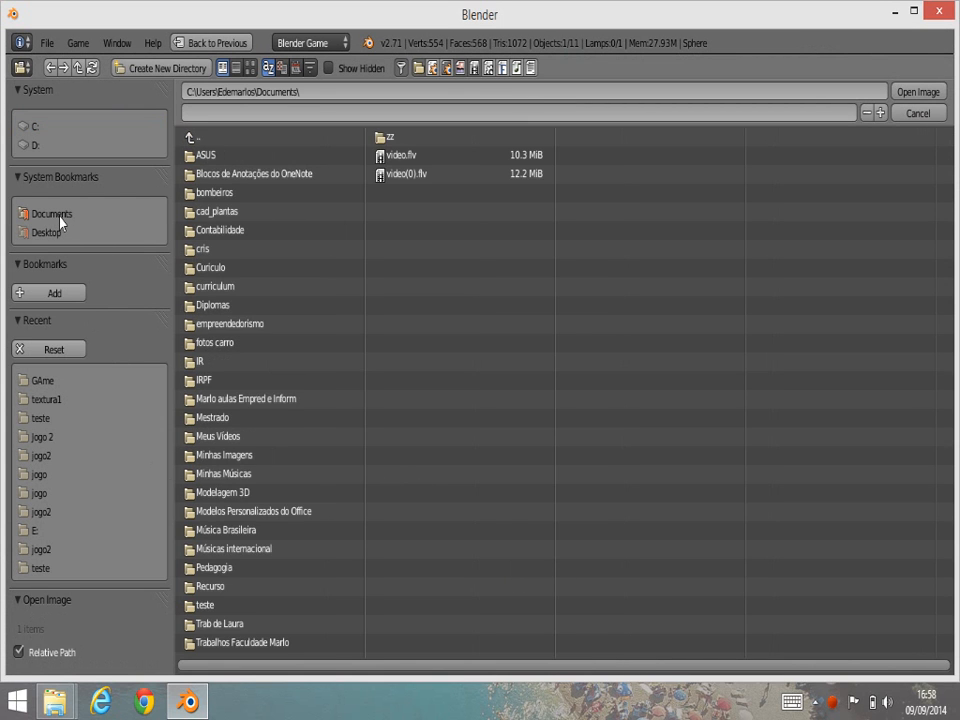
left_click(215, 492)
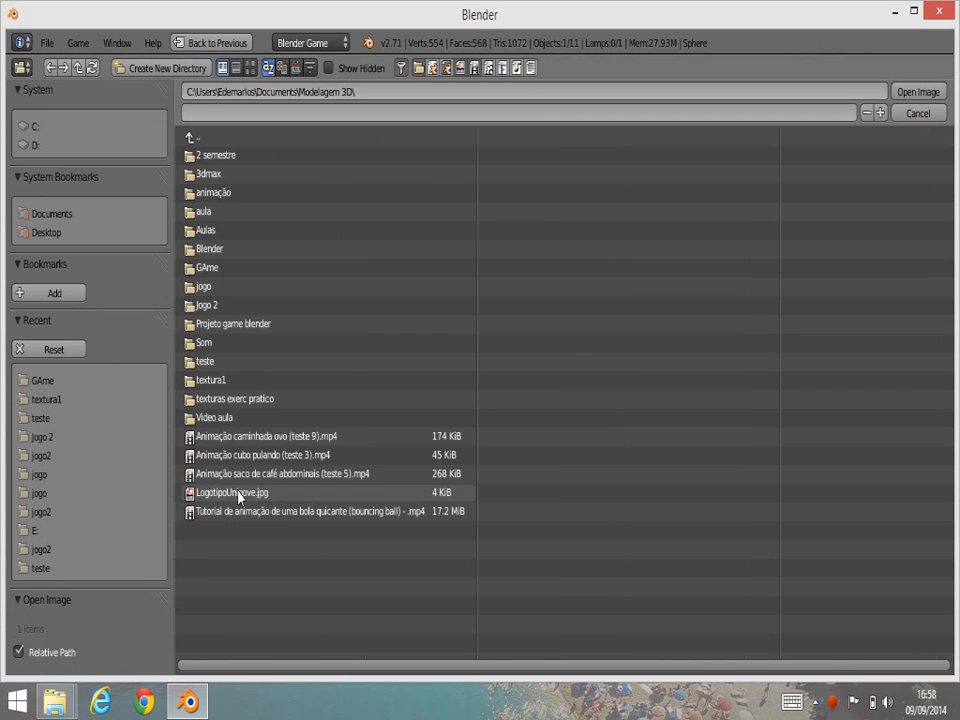
left_click(212, 268)
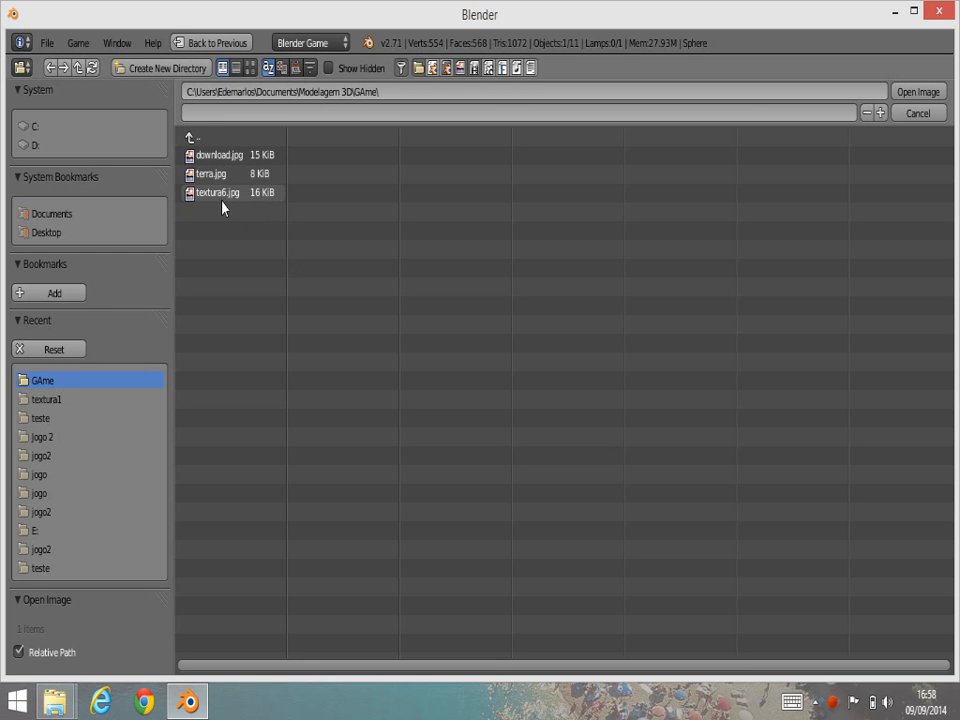
left_click(250, 67)
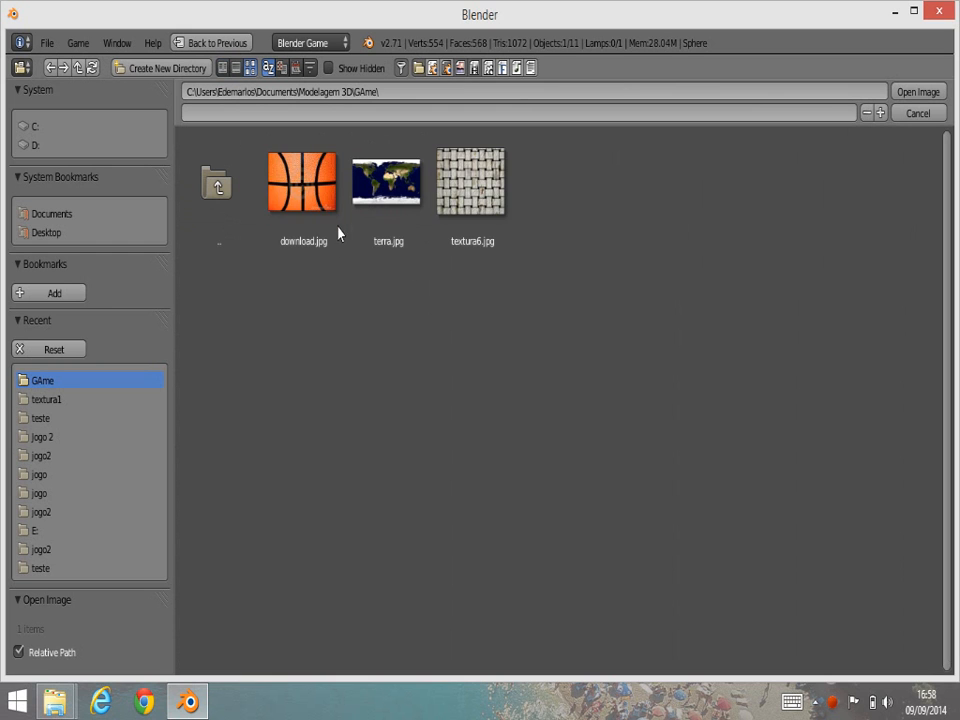
left_click(307, 194)
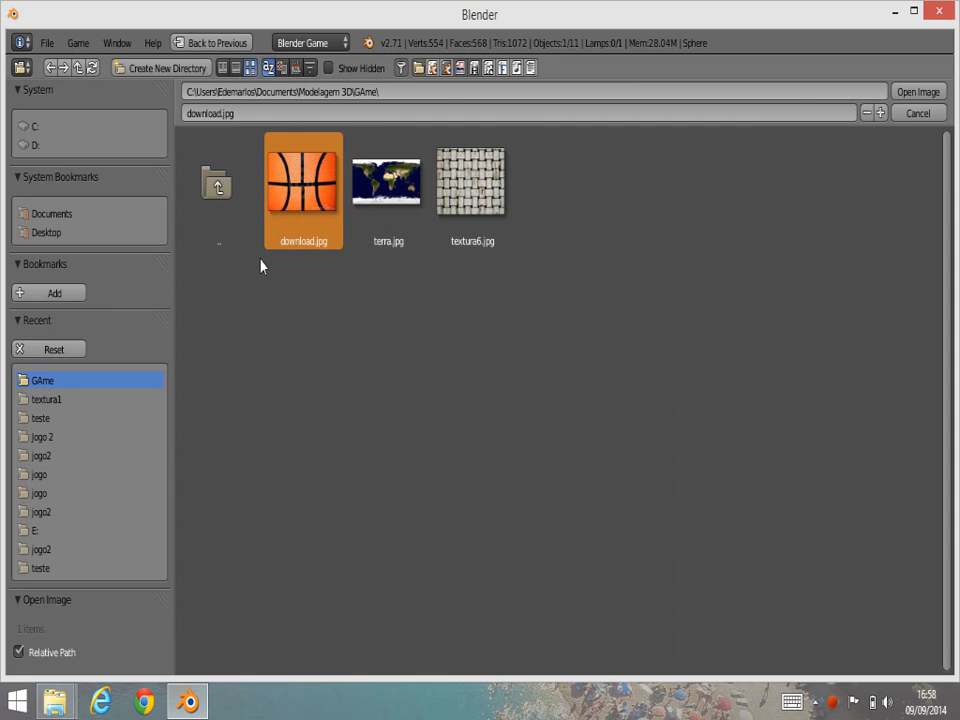
left_click(915, 93)
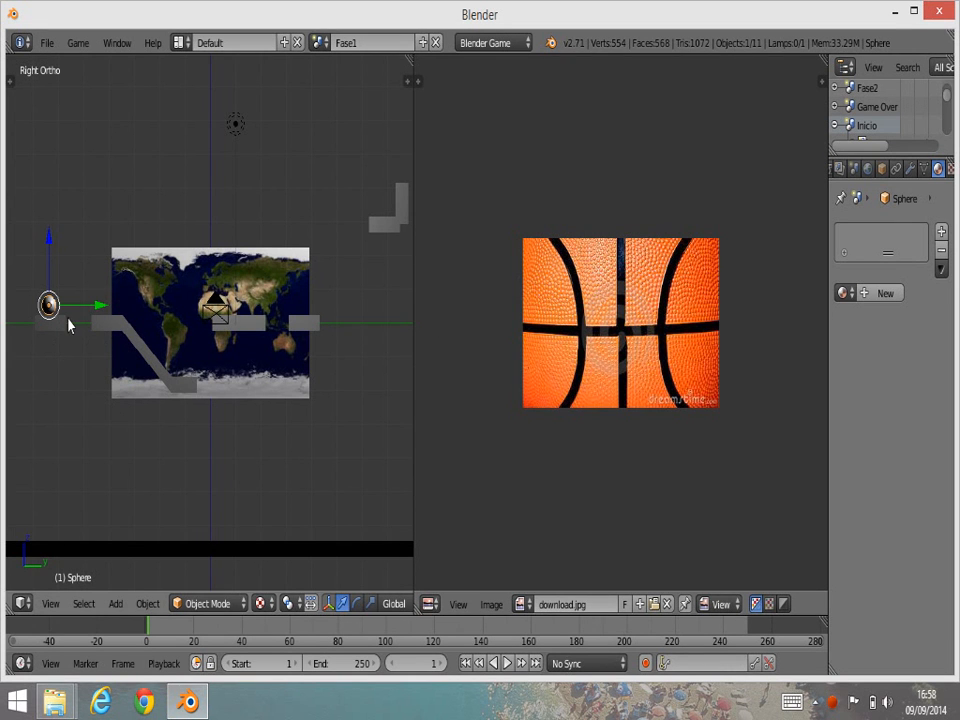
- Enter Edit Mode on the ball and map its UVs onto the basketball image with Project From View
key("Tab")
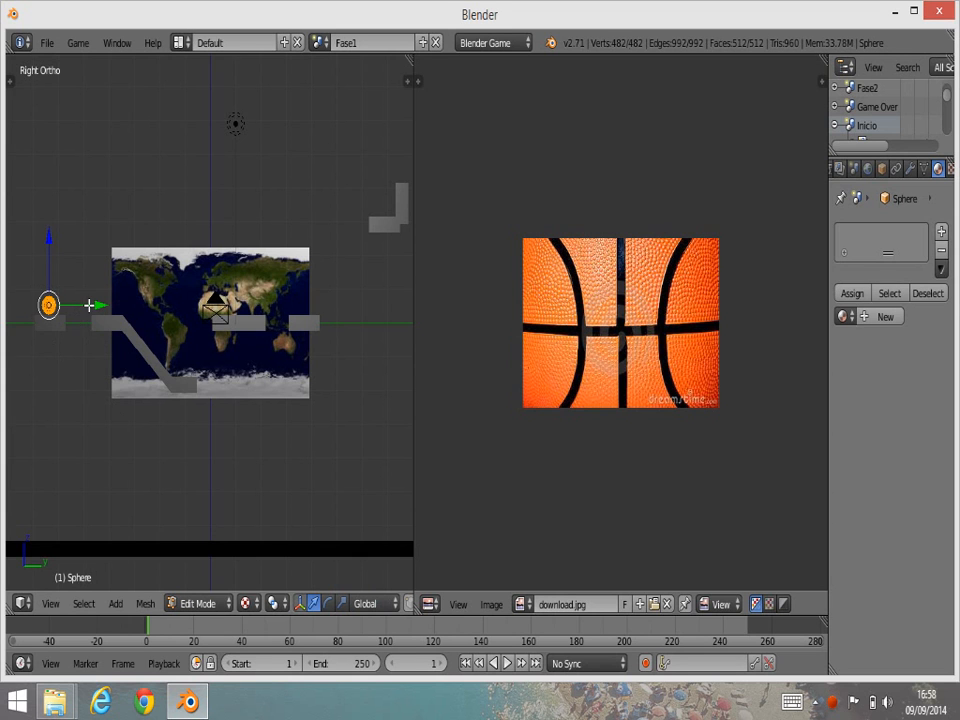
left_click(248, 604)
left_click(268, 524)
key("u")
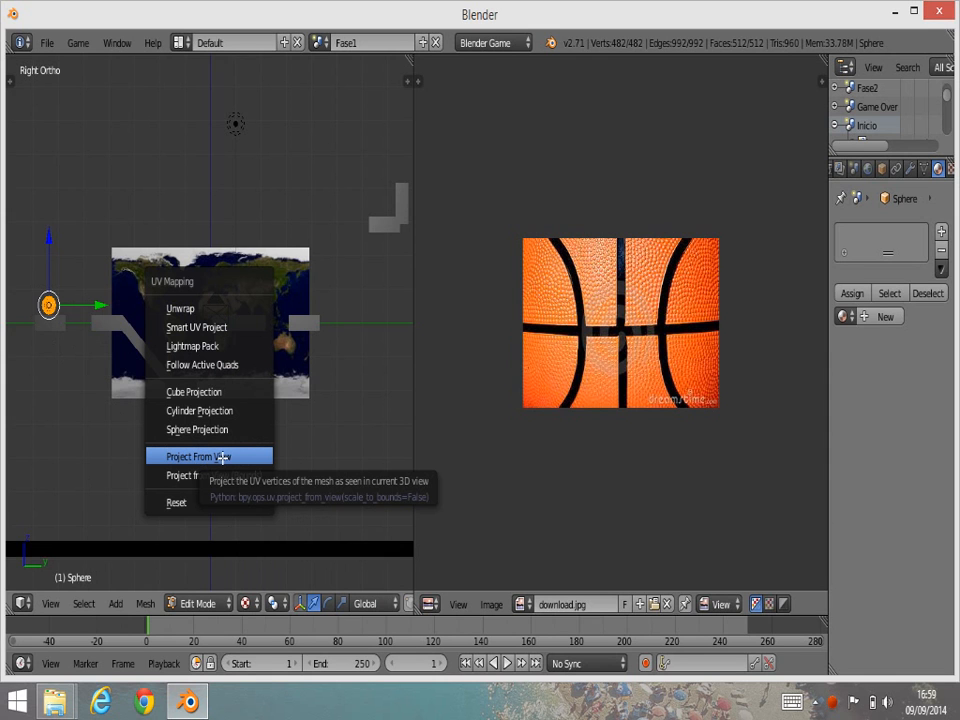
left_click(224, 457)
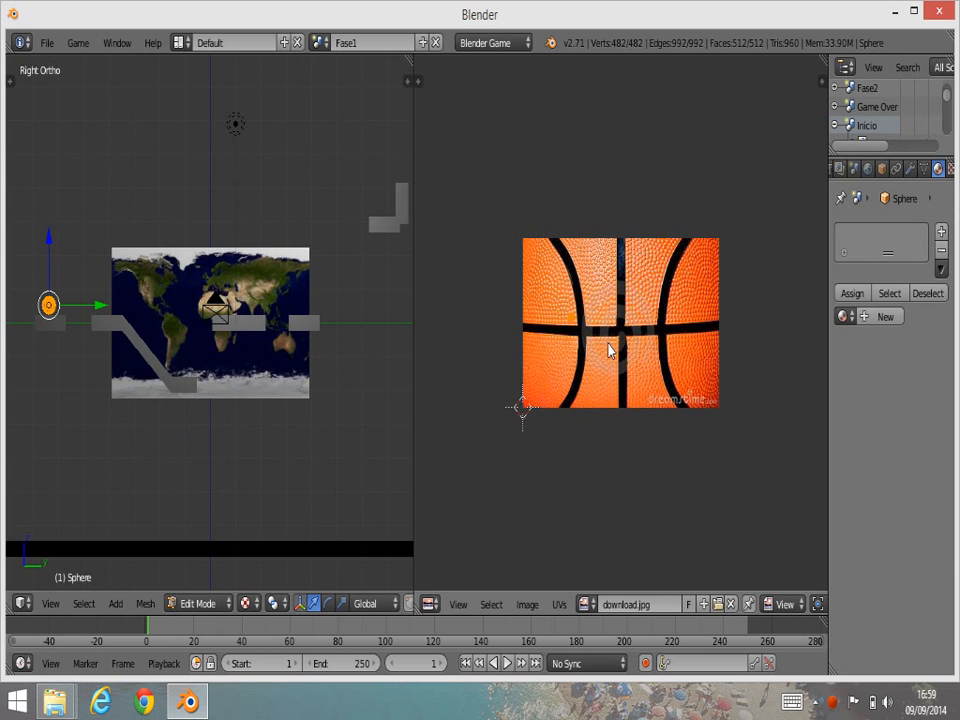
- Enlarge the ball's UV island over the basketball image and nudge it slightly along the Y axis
key("s")
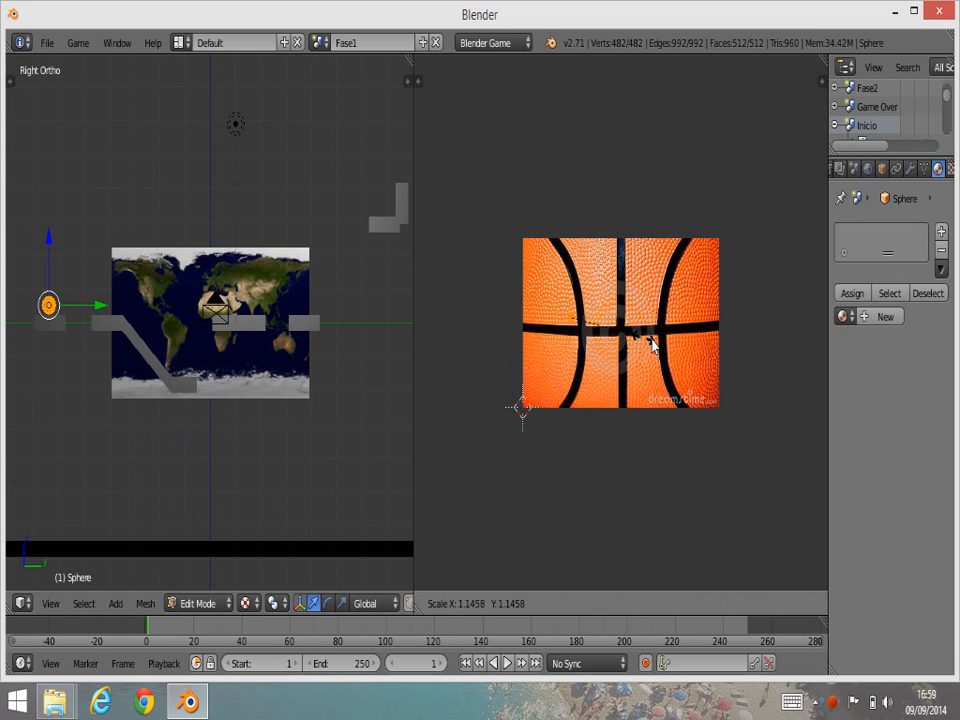
left_click(715, 395)
scroll(600, 358, "up", 2)
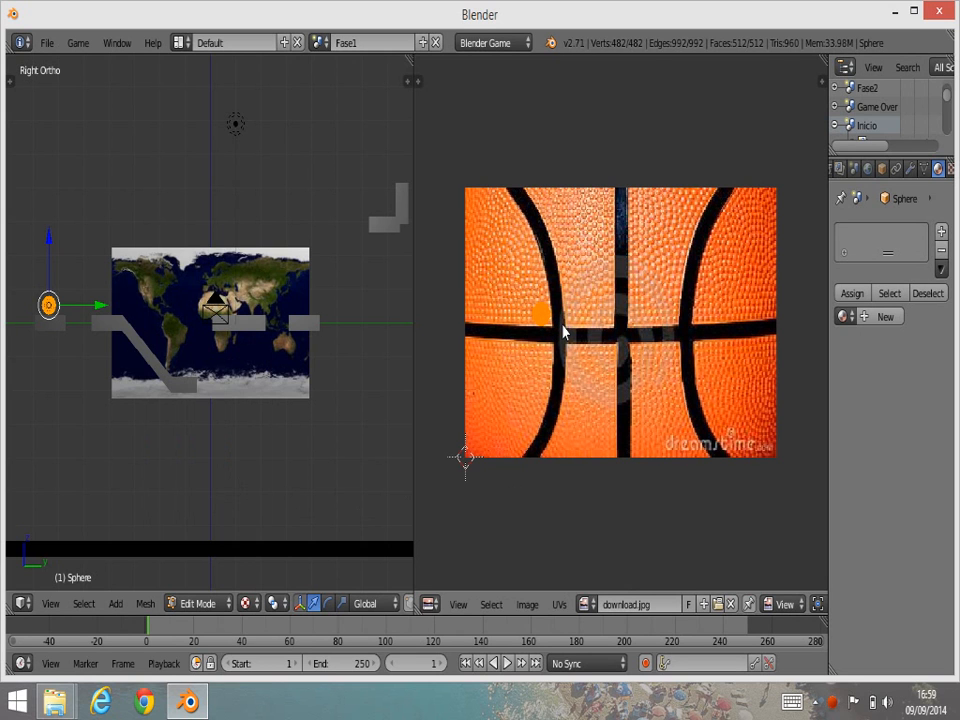
key("g")
key("y")
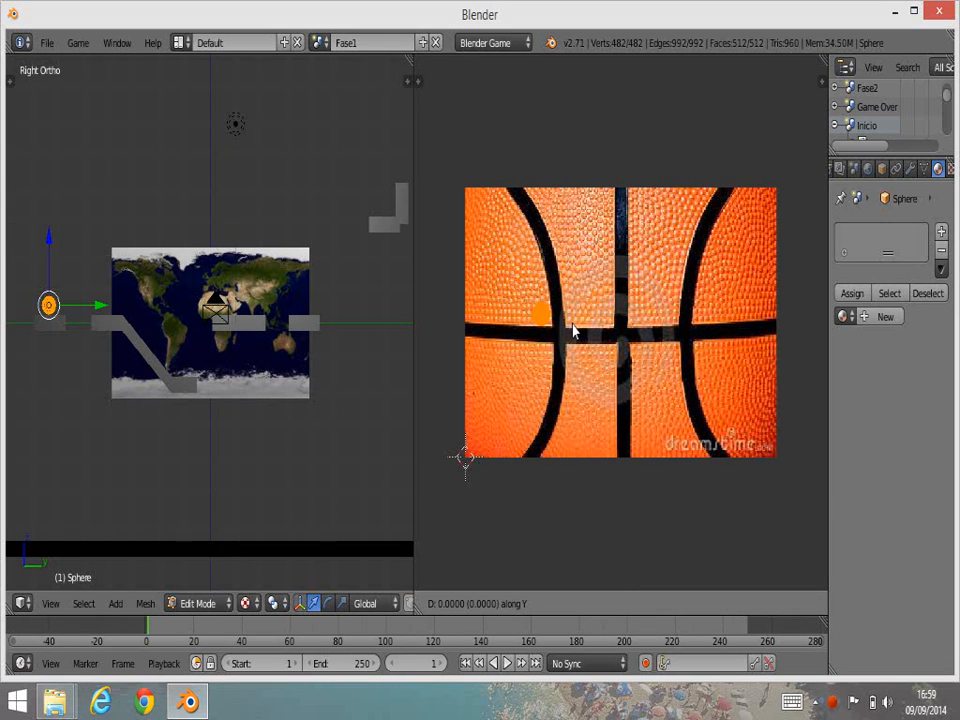
left_click(618, 325)
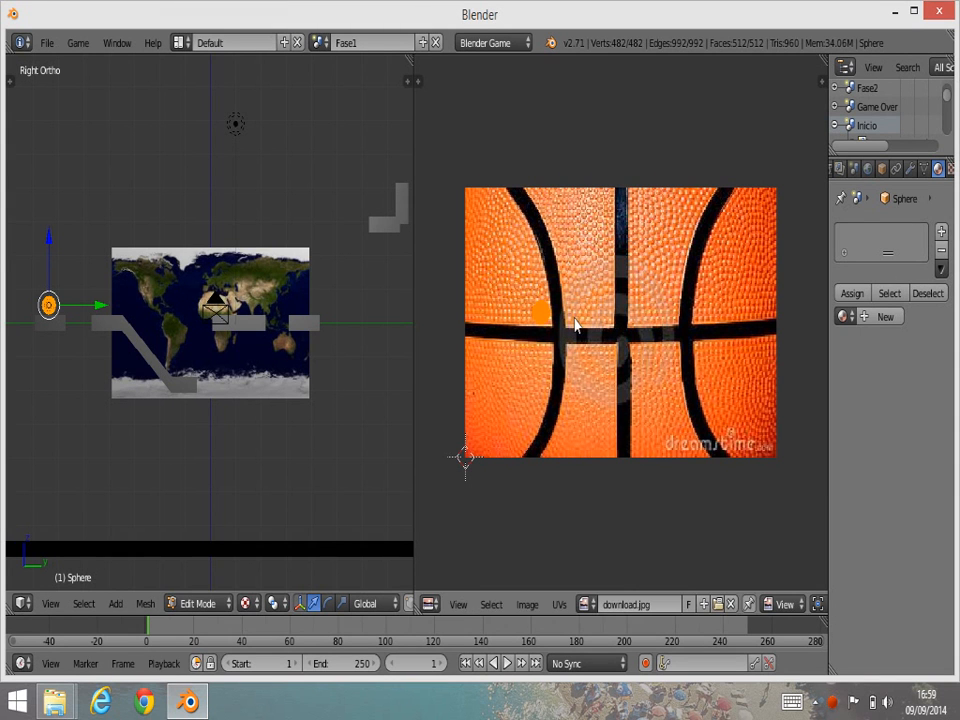
key("s")
left_click(669, 443)
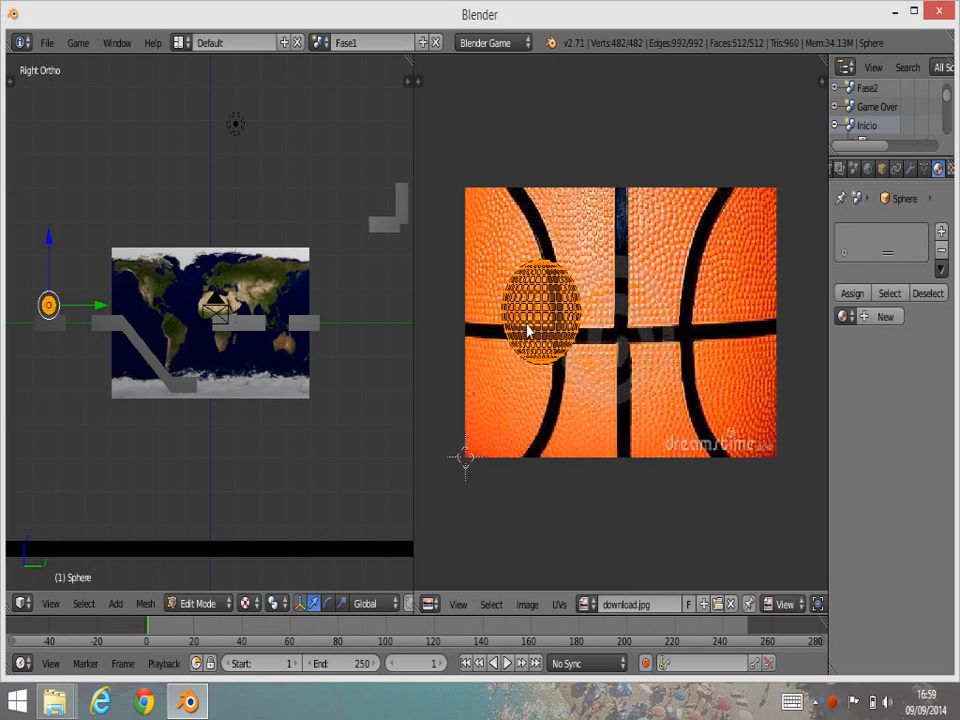
- Centre the UV island on the basketball's crossing seams and scale it to most of the image's height, leaving Edit Mode when done
key("g")
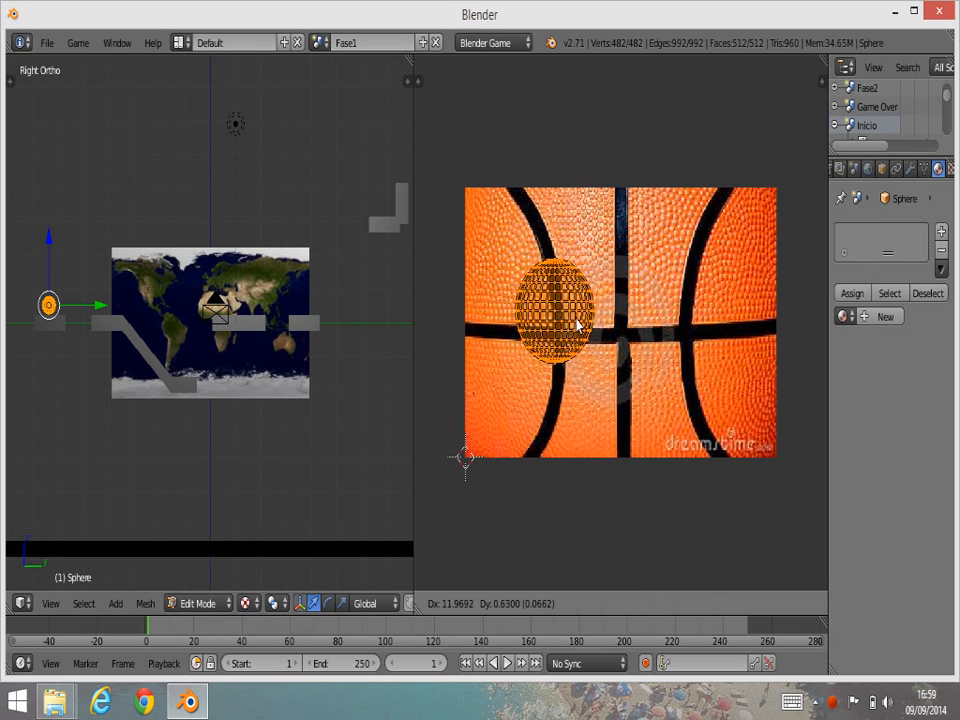
left_click(628, 343)
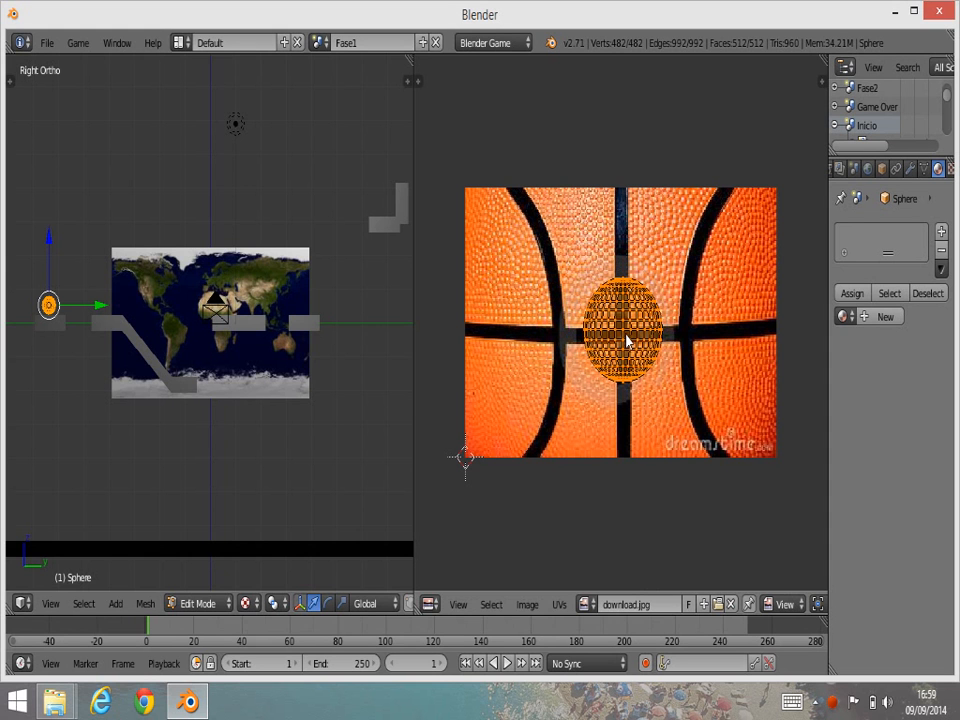
key("s")
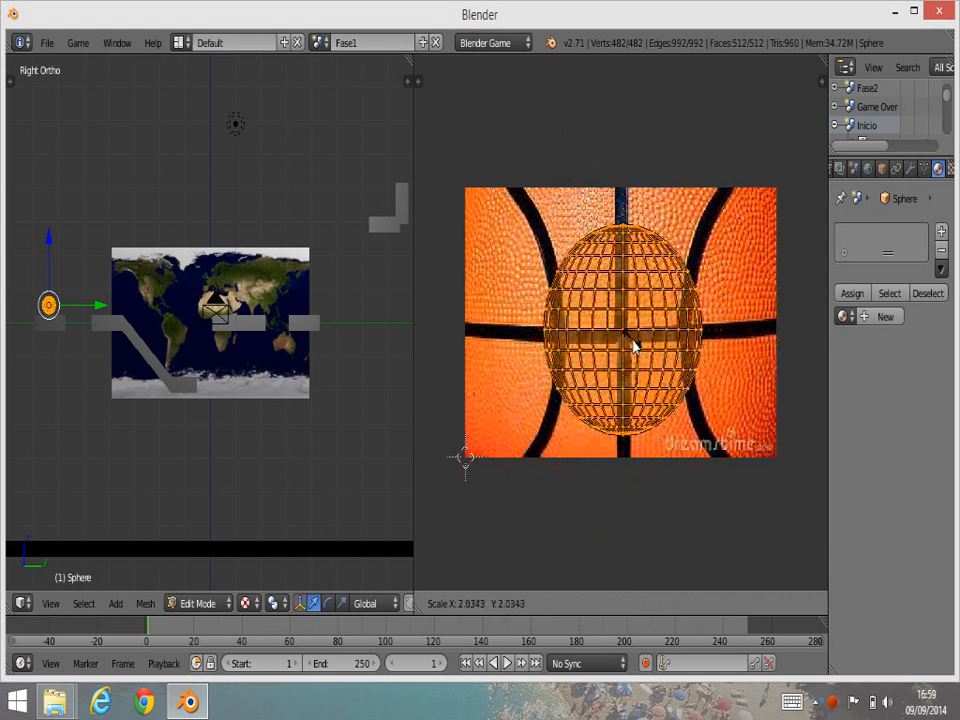
left_click(633, 347)
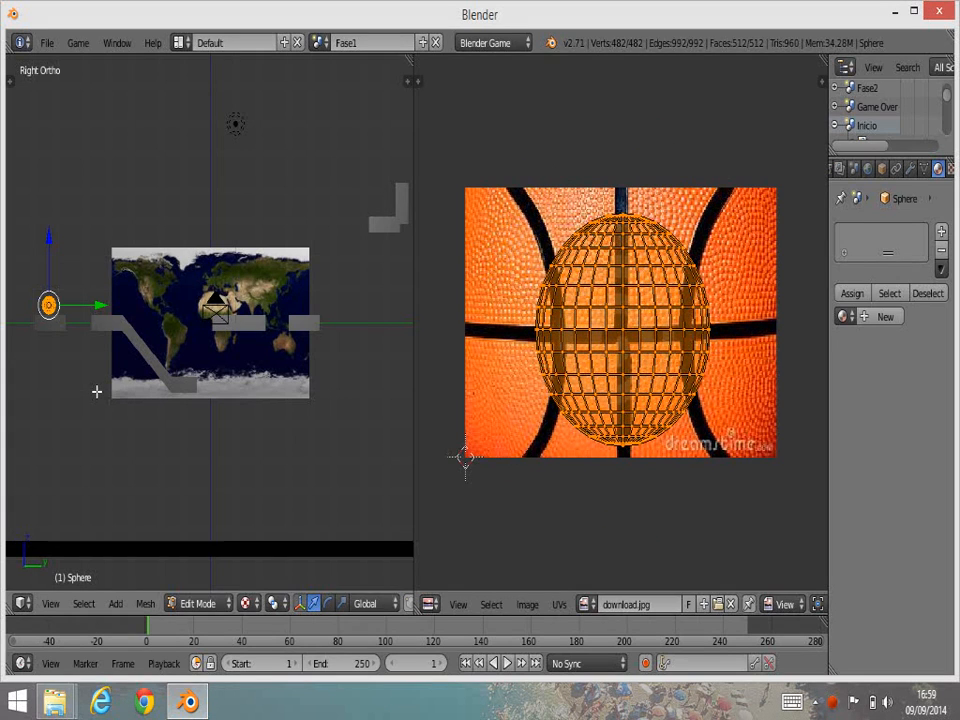
key("Tab")
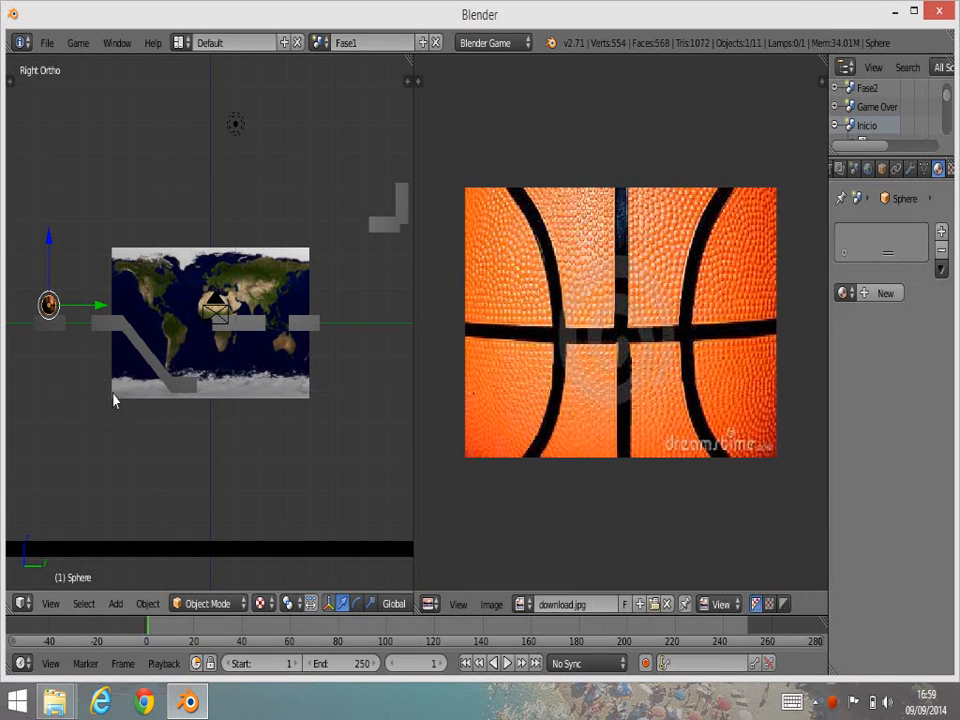
- Examine the basketball texture on the ball up close and the layout of the track, floor and background from several angles
scroll(100, 399, "up", 1)
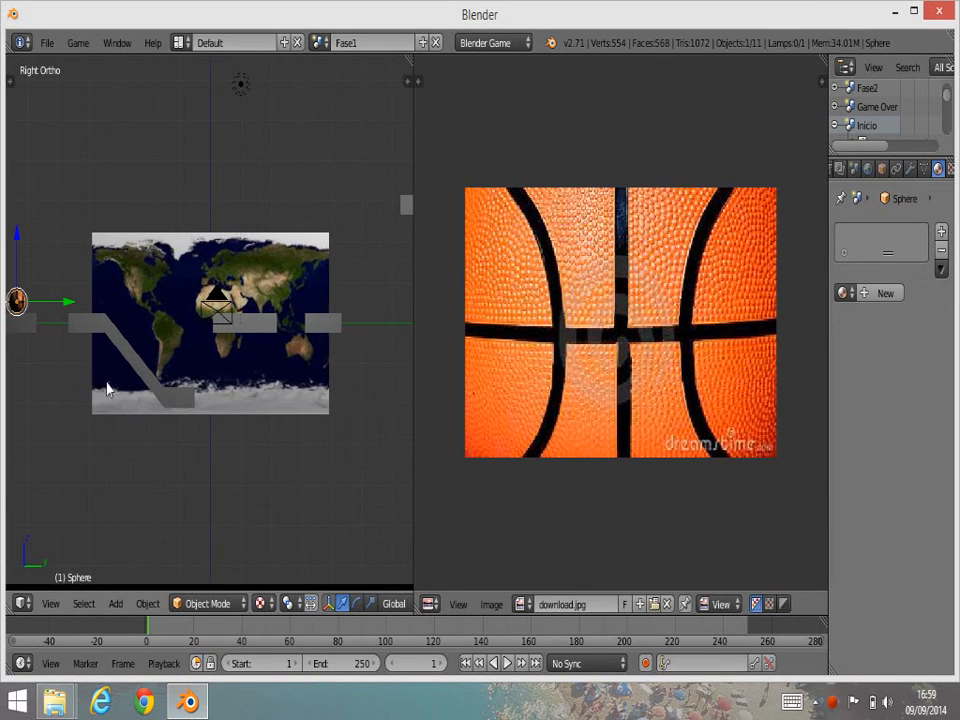
scroll(86, 380, "up", 4)
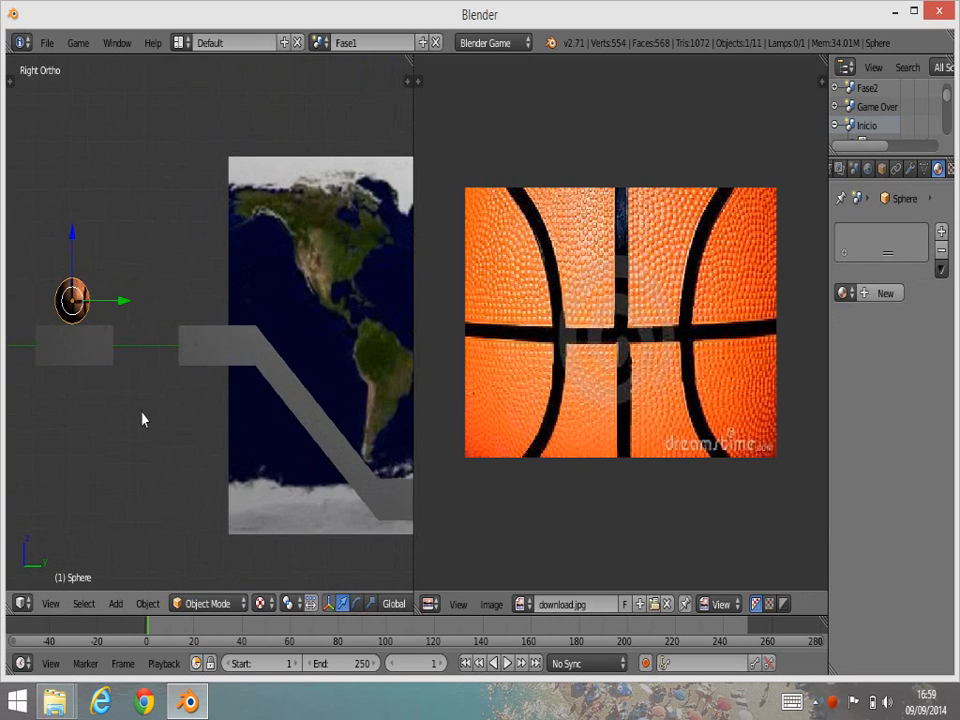
middle_click_drag(156, 426, 286, 416, "shift")
scroll(241, 417, "up", 6)
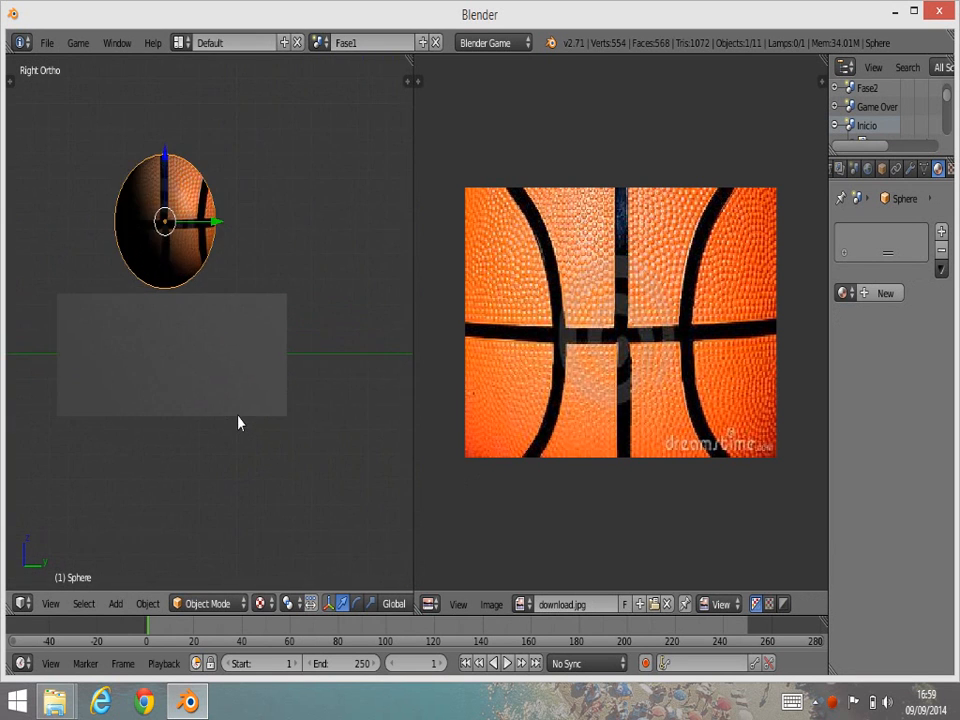
scroll(238, 423, "down", 6)
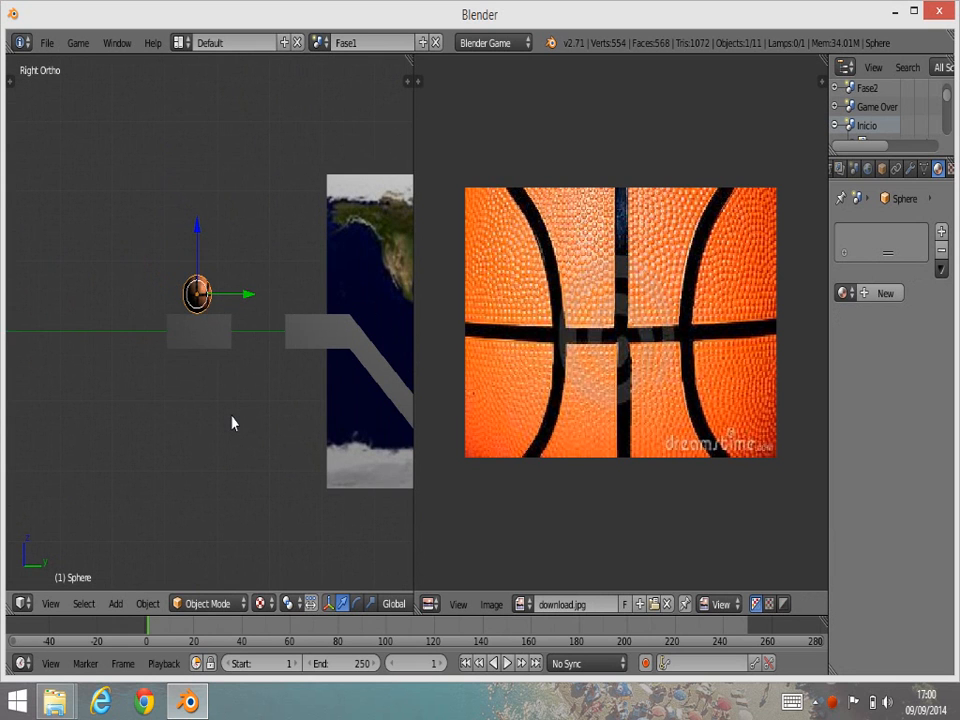
middle_click_drag(231, 423, 250, 440)
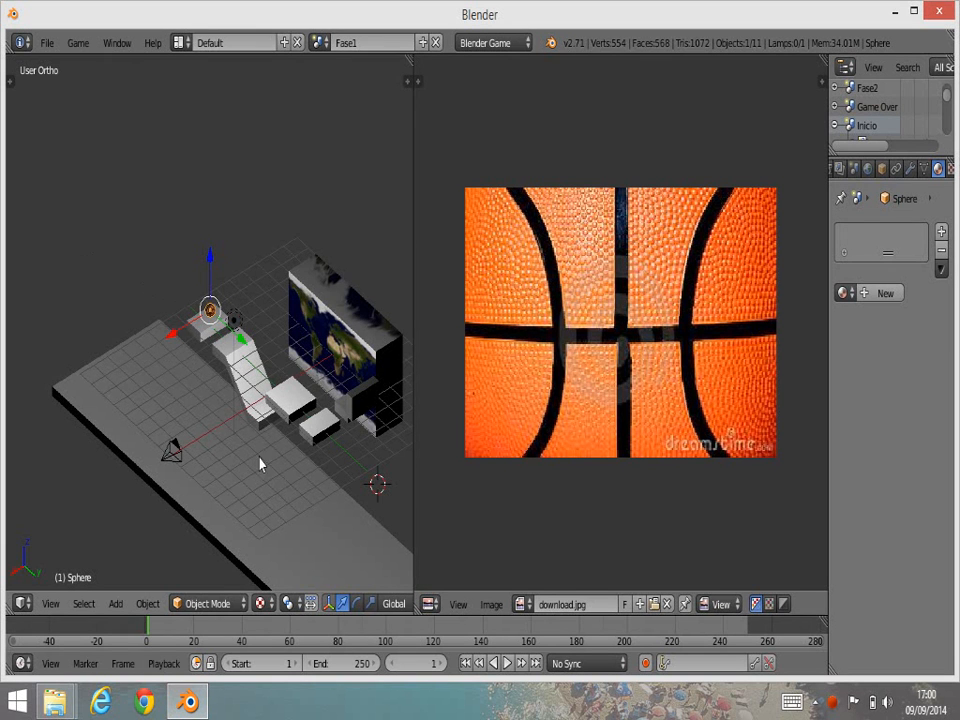
middle_click_drag(293, 513, 368, 456)
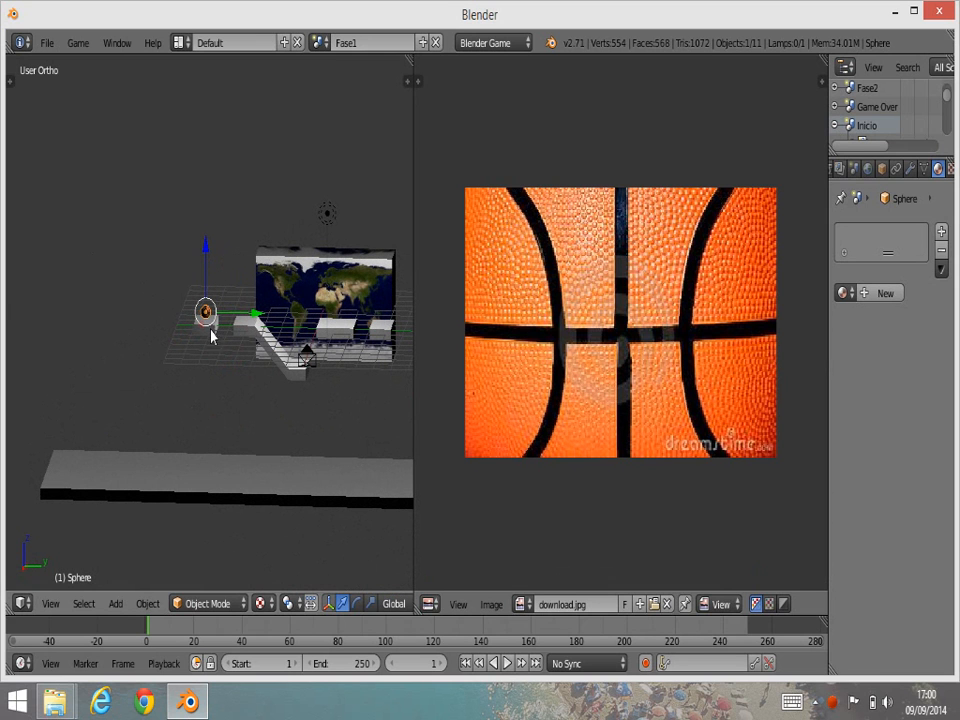
middle_click_drag(276, 410, 279, 489)
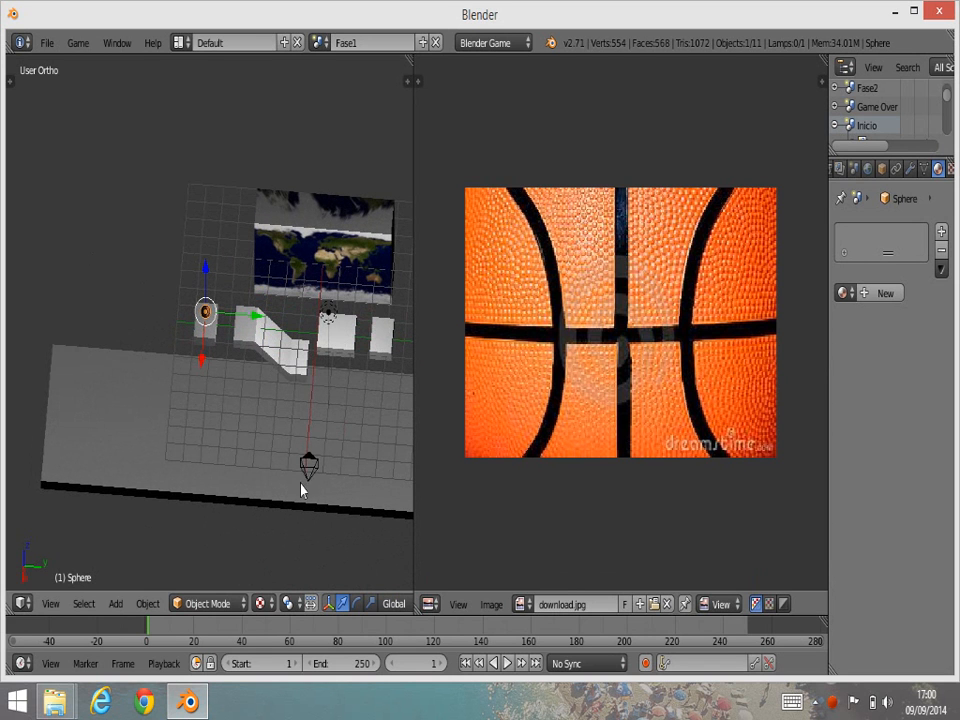
left_click(50, 605)
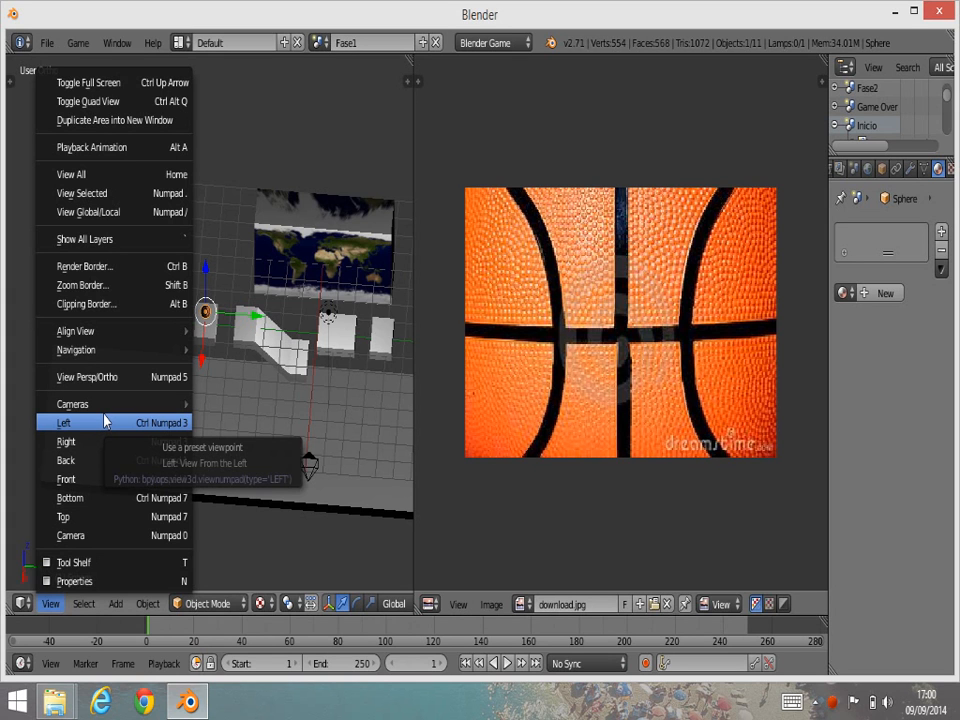
- In top view, move the point lamp along X away from the floor, and along Y toward the floor's far end
left_click(90, 517)
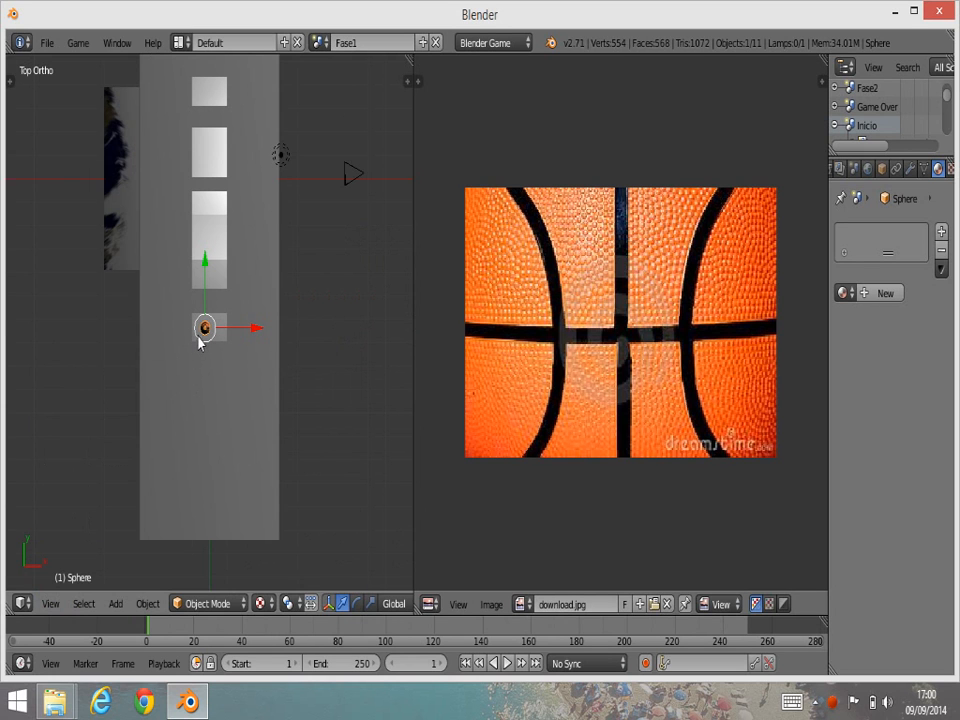
right_click(281, 157)
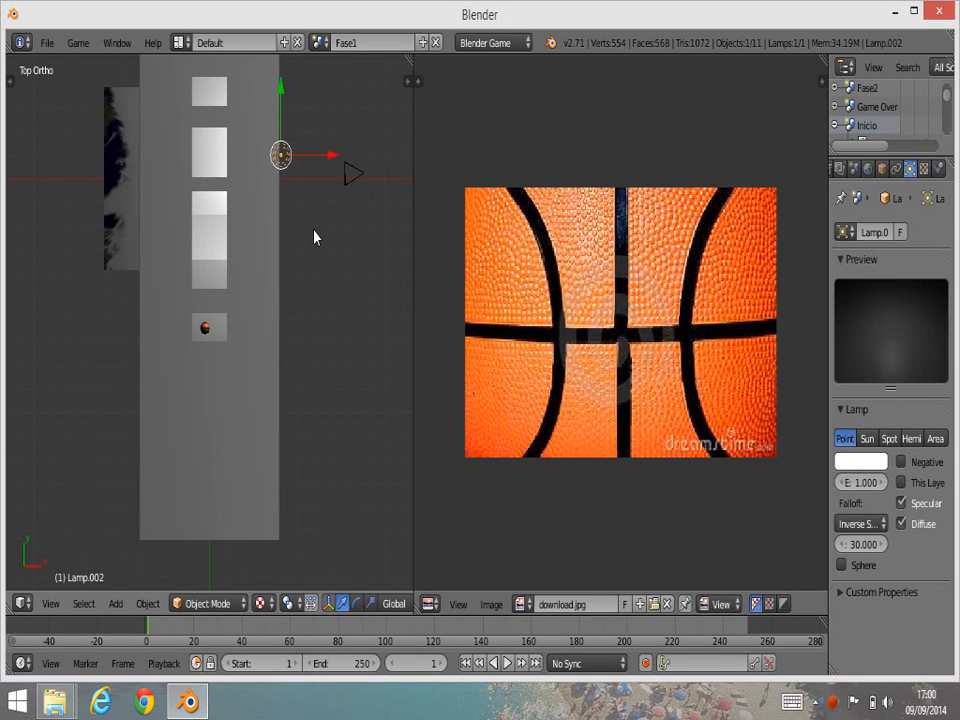
key("g")
key("x")
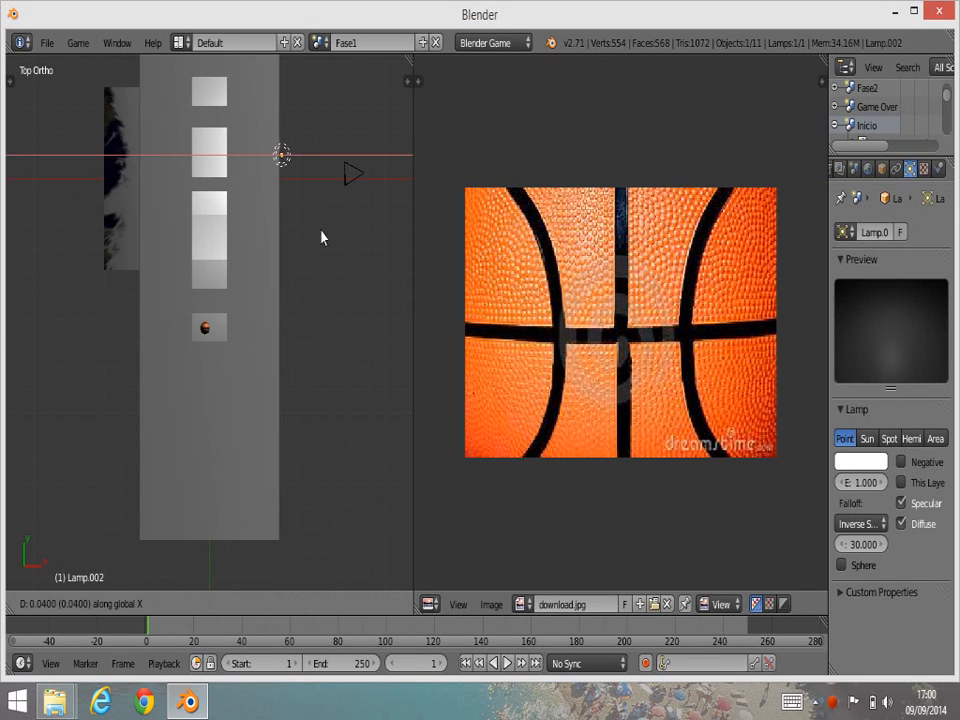
left_click(356, 227)
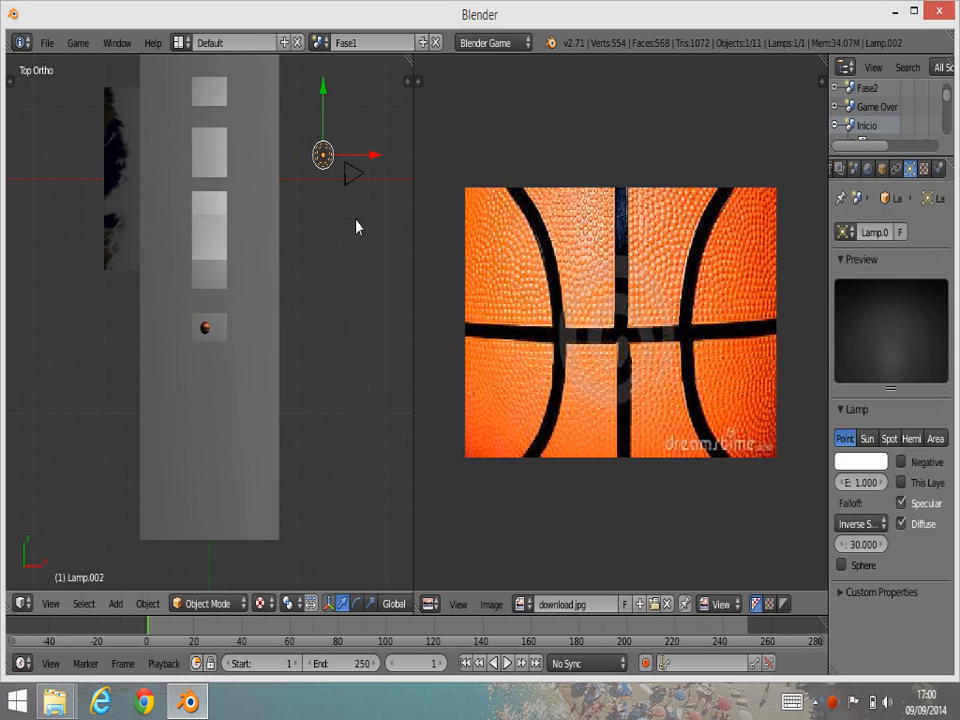
key("g")
key("y")
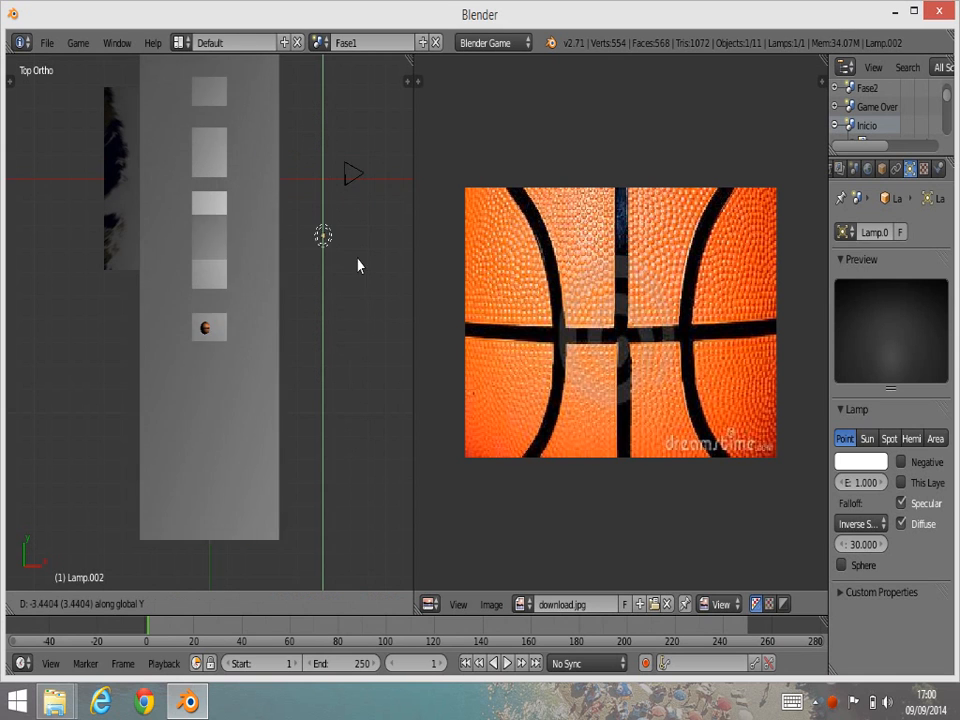
left_click(357, 168)
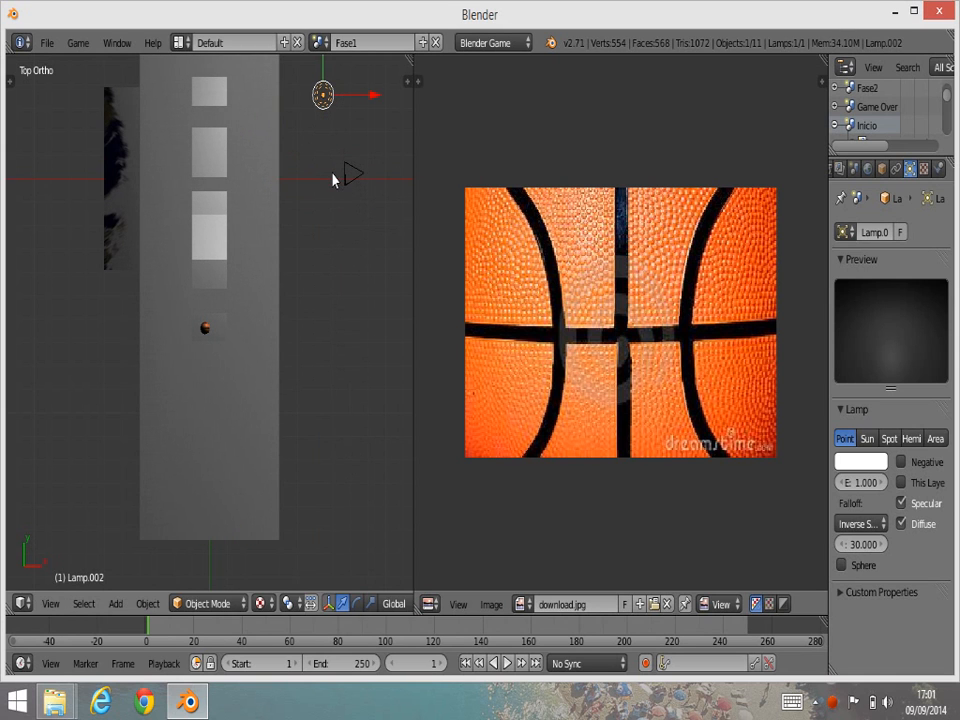
- Duplicate the point lamp and place the copy along Y, beyond the basketball, toward the floor's opposite end
key("shift+d")
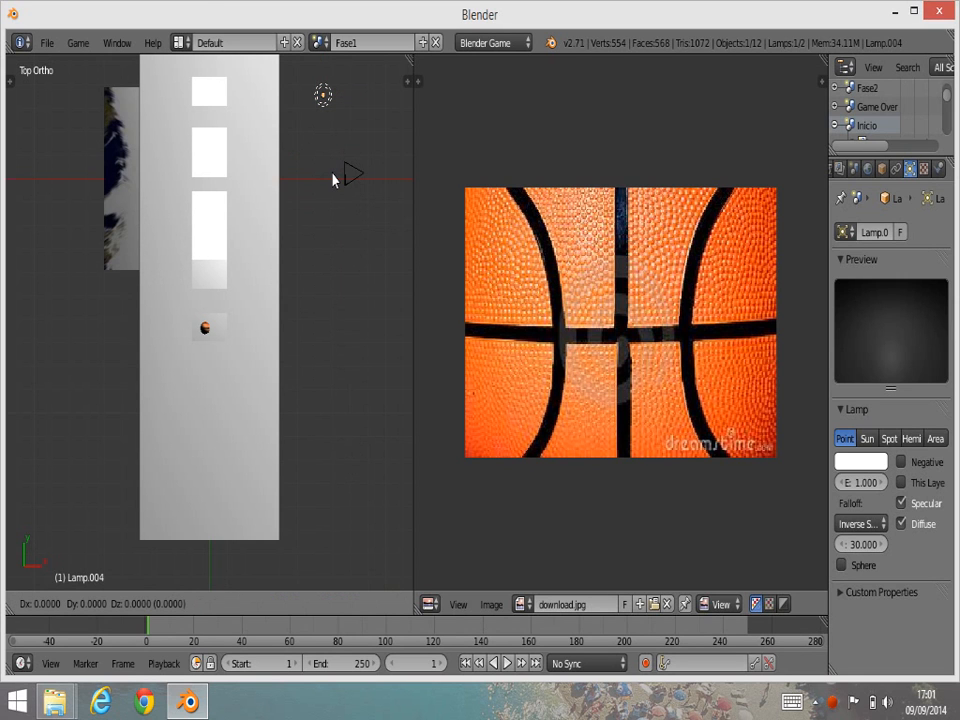
key("y")
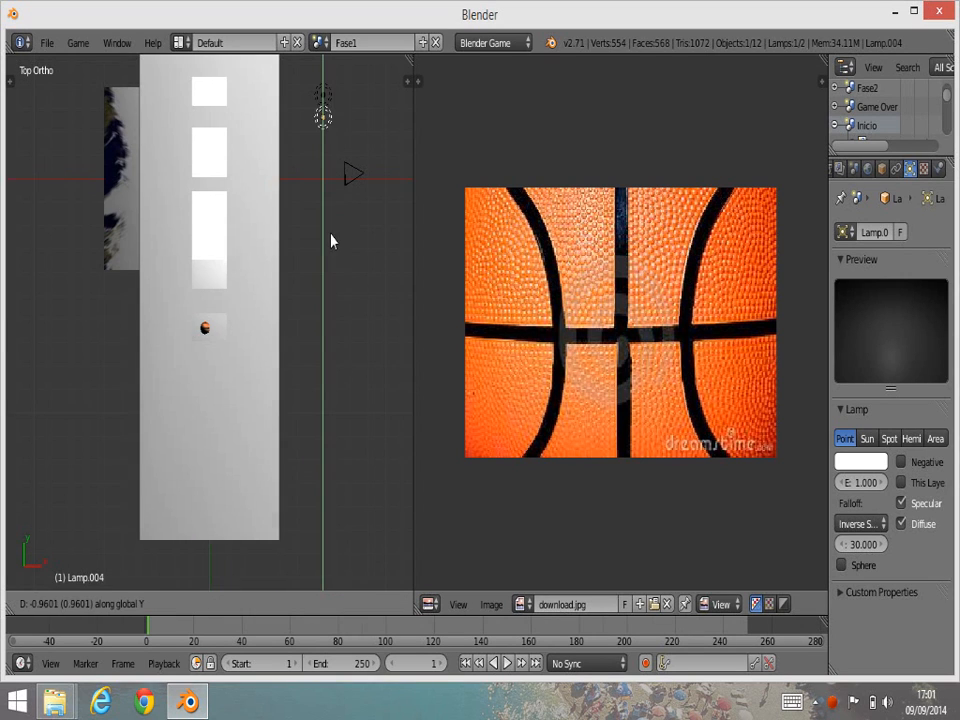
left_click(336, 460)
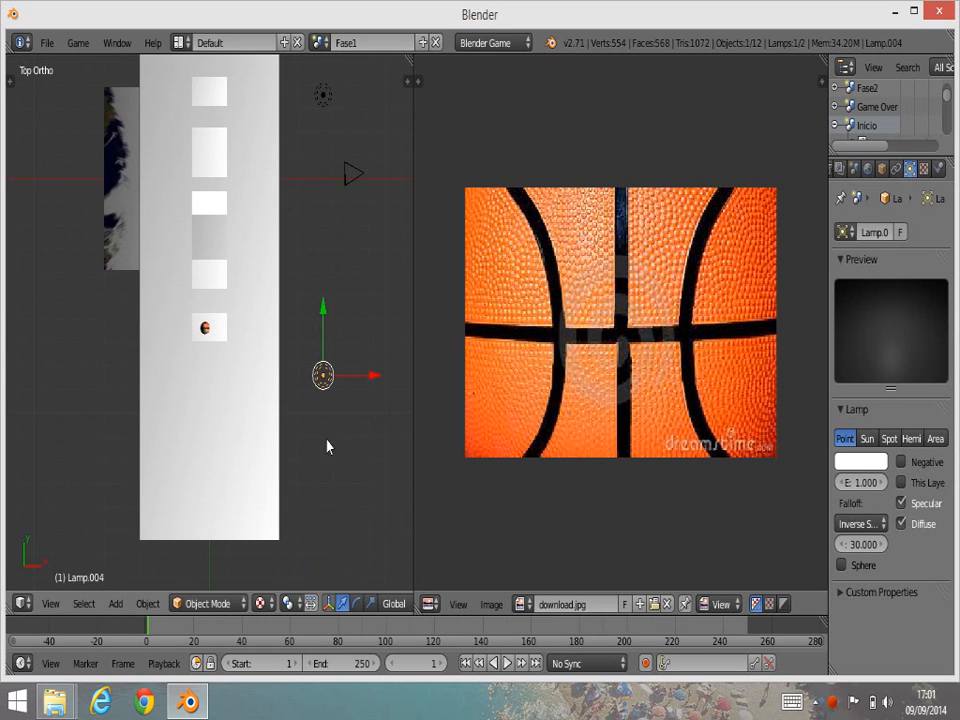
- Select the platform block beneath the basketball and show it close up in the right orthographic view
left_click(50, 603)
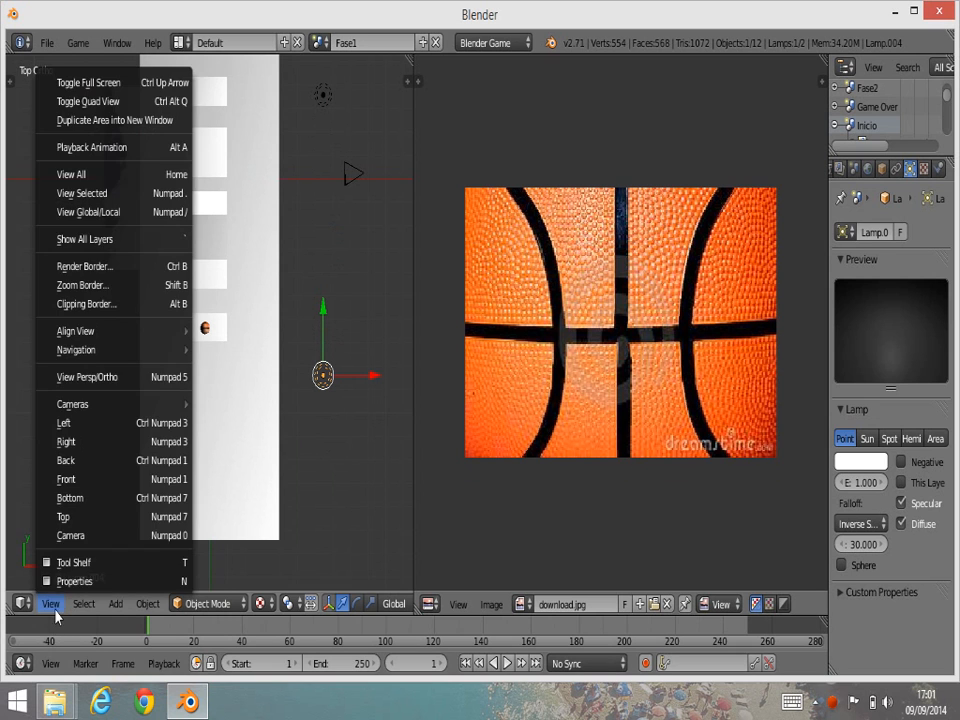
left_click(70, 535)
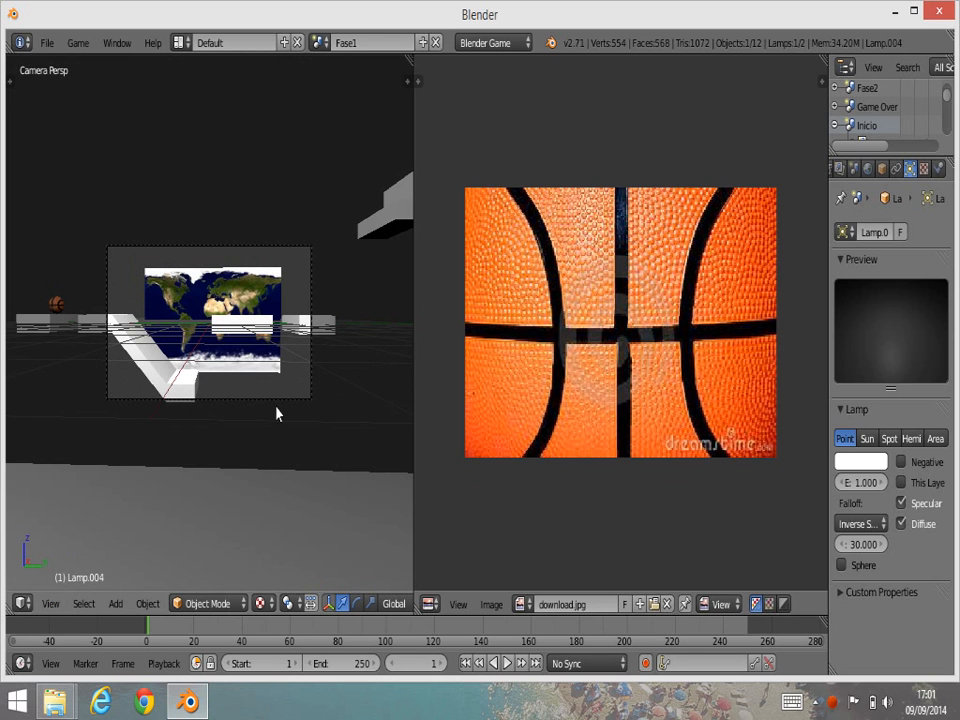
scroll(296, 400, "down", 4)
scroll(285, 407, "up", 4)
scroll(197, 410, "down", 2)
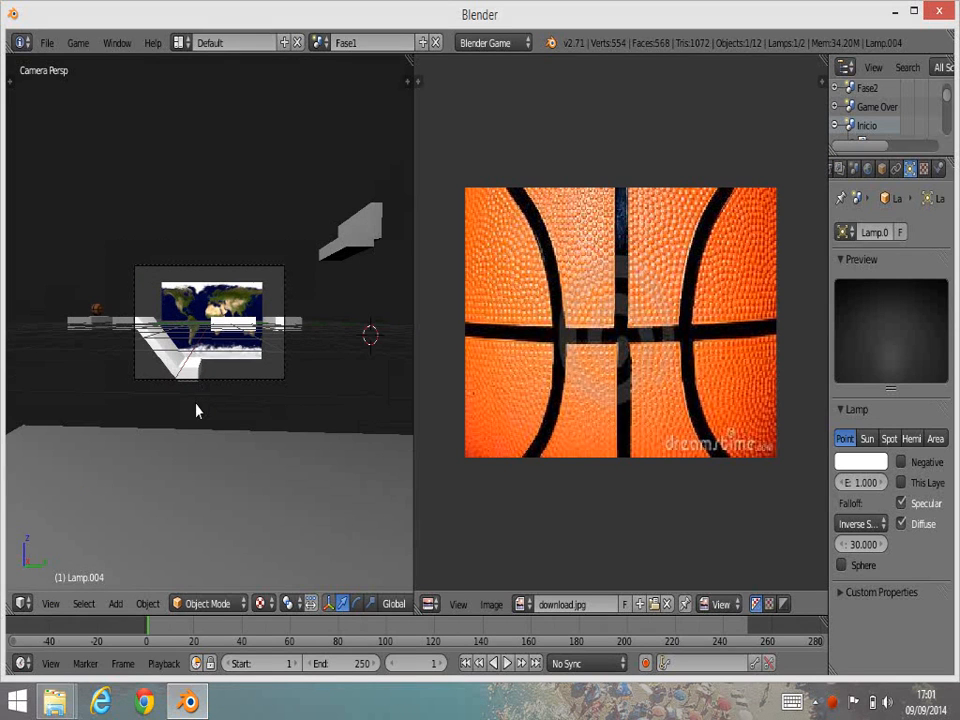
right_click(86, 326)
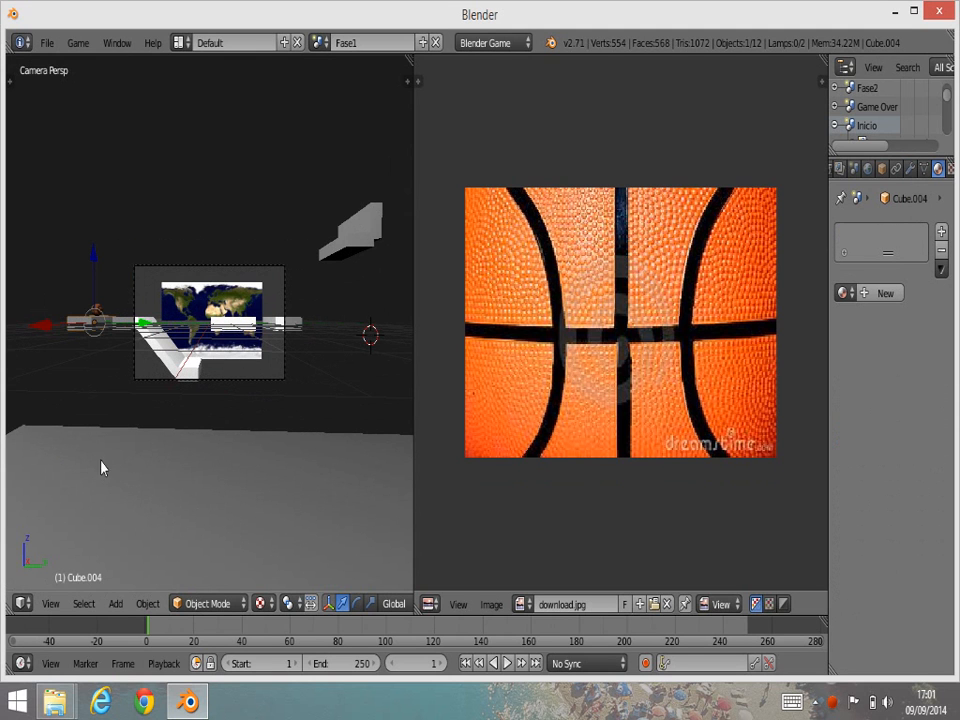
left_click(50, 603)
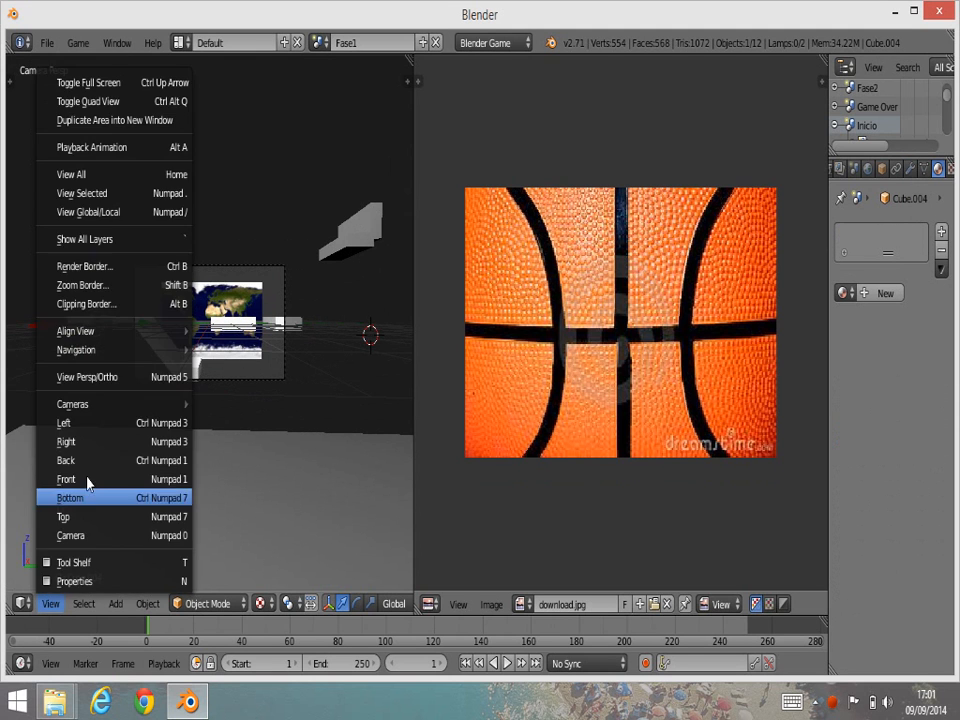
left_click(103, 385)
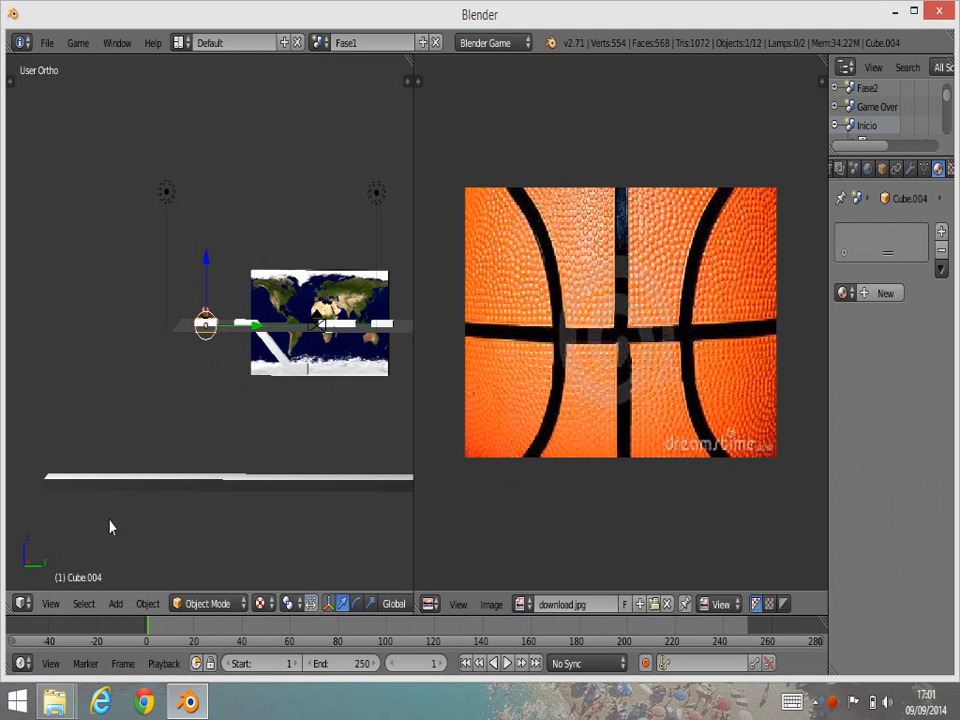
scroll(229, 390, "up", 2)
scroll(227, 393, "up", 8)
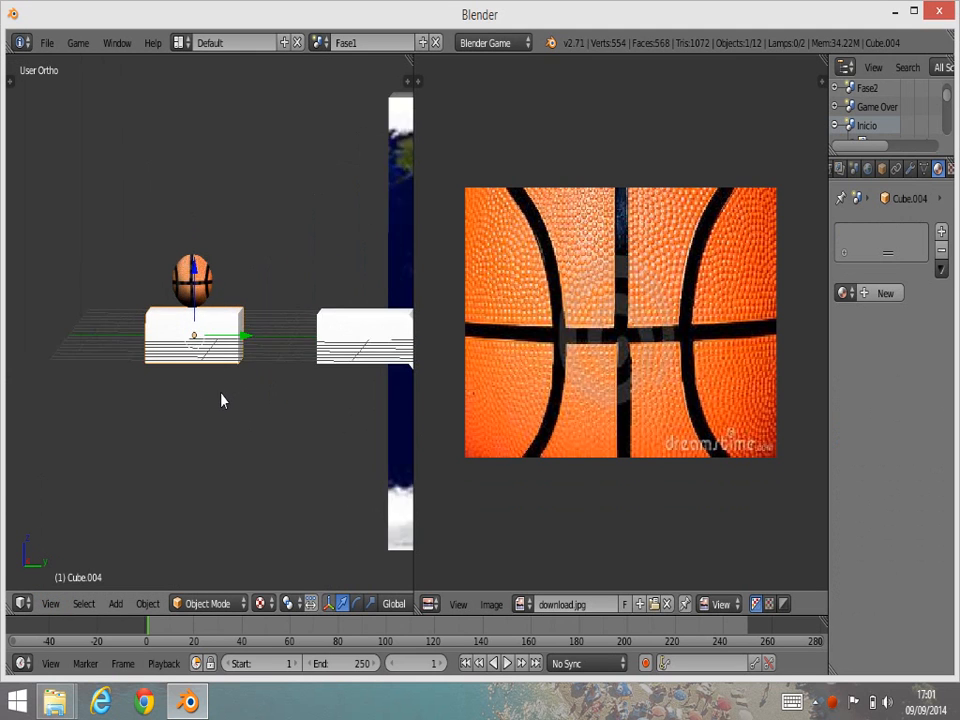
left_click(50, 603)
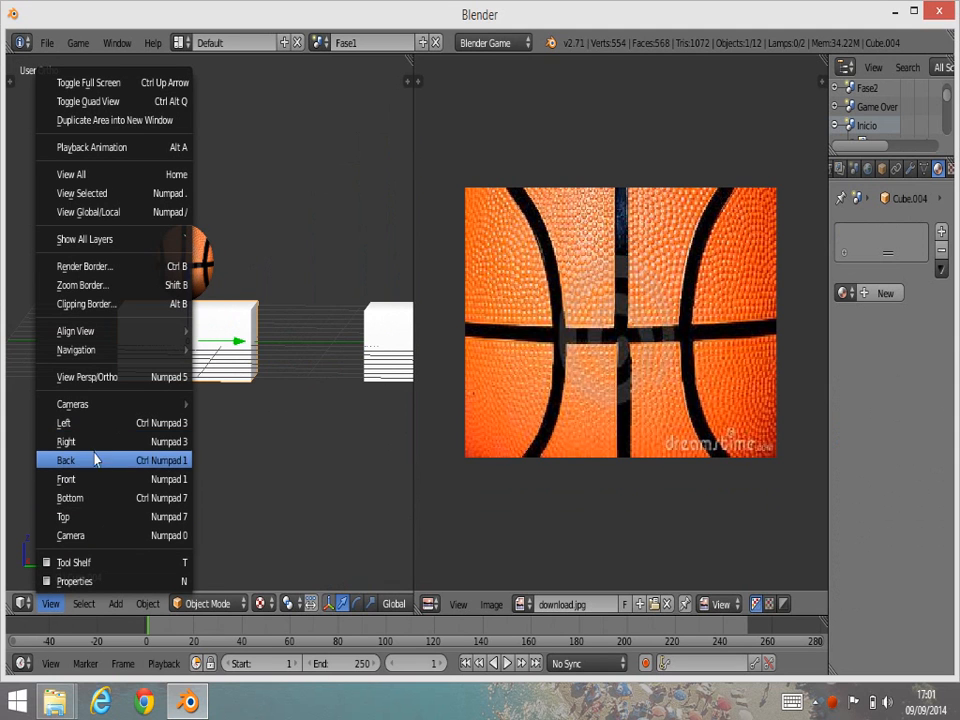
left_click(100, 446)
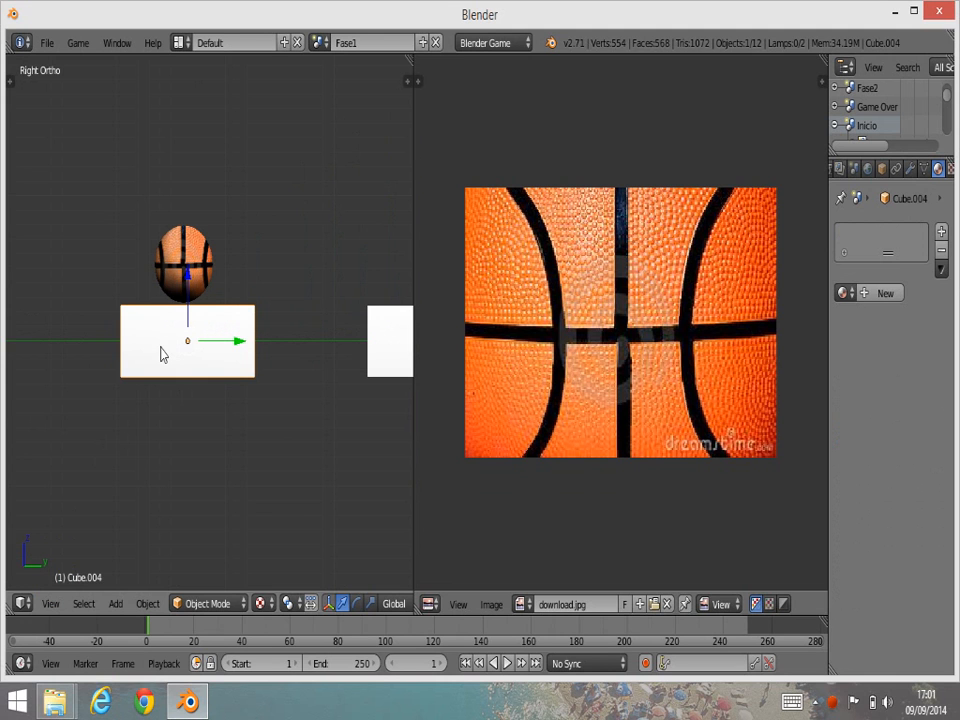
- Open the woven texture image textura6.jpg from the GAme folder, using thumbnails to identify it
left_click(491, 605)
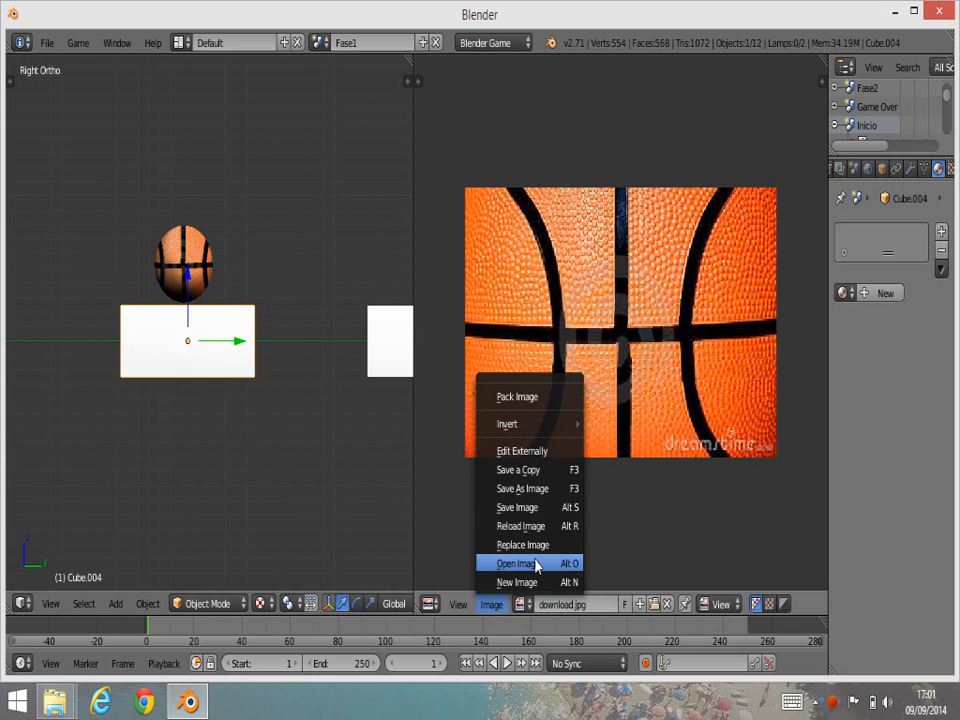
left_click(512, 563)
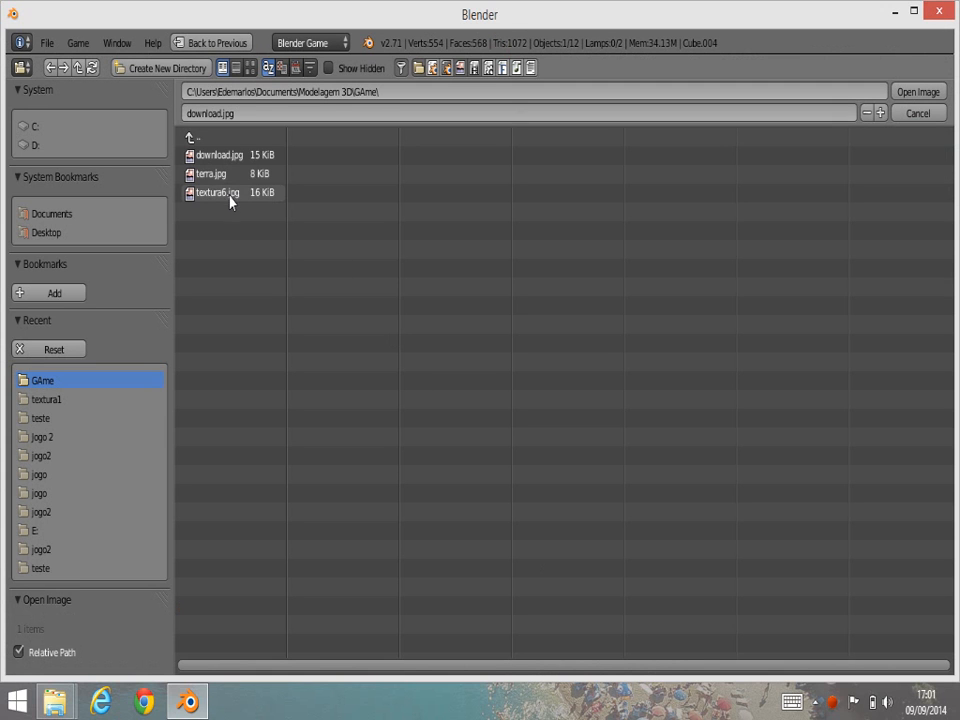
left_click(252, 68)
left_click(475, 190)
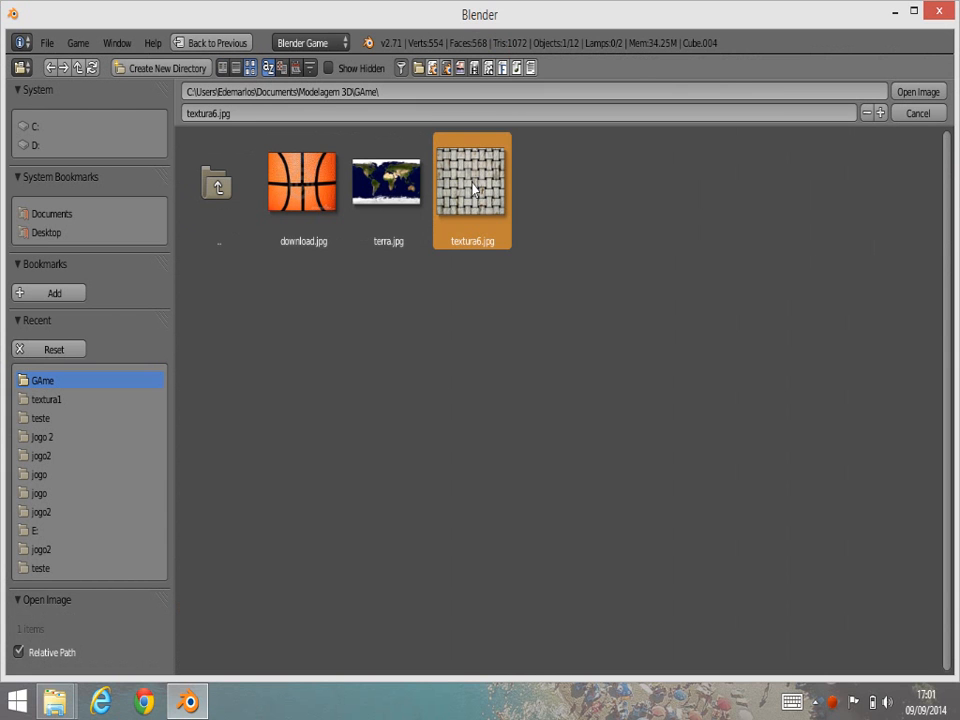
left_click(918, 92)
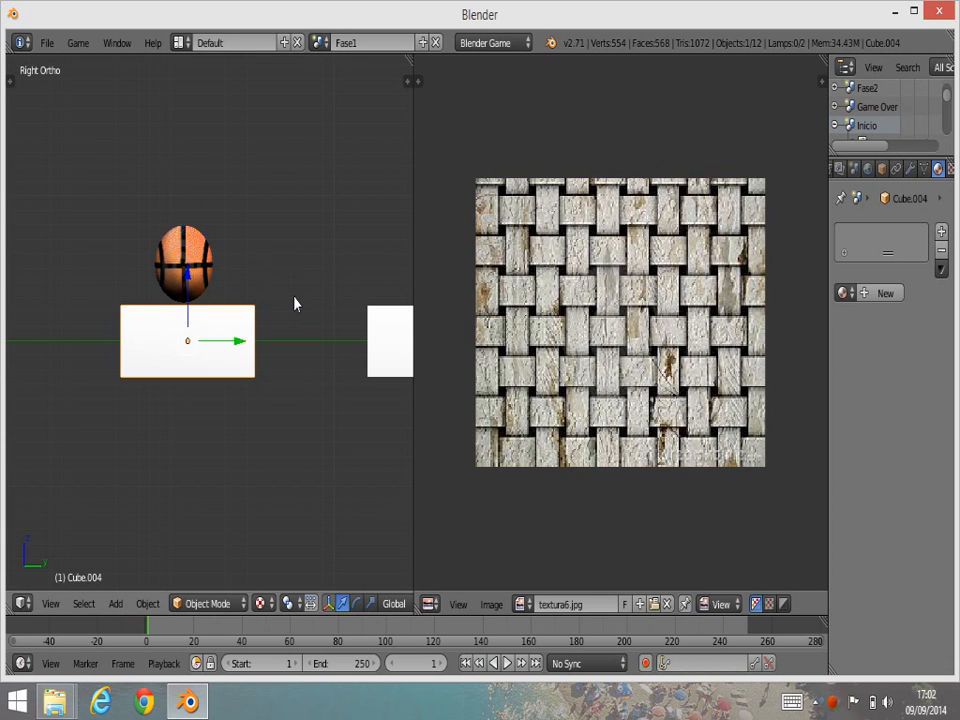
- Unwrap the whole platform block onto textura6.jpg with the Project From View mapping
key("Tab")
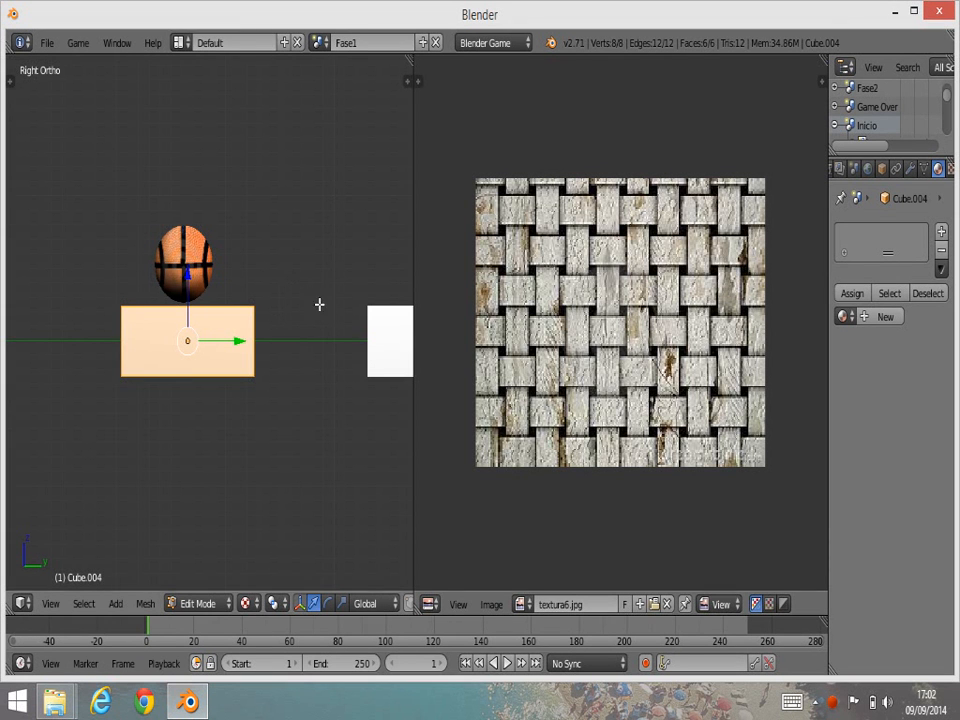
key("u")
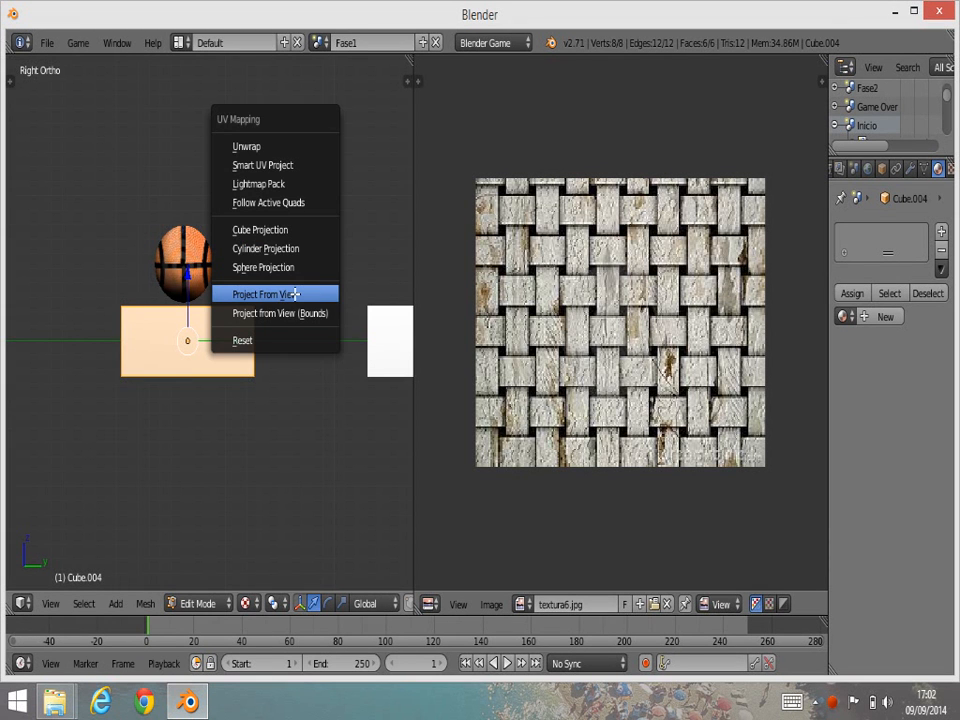
left_click(285, 294)
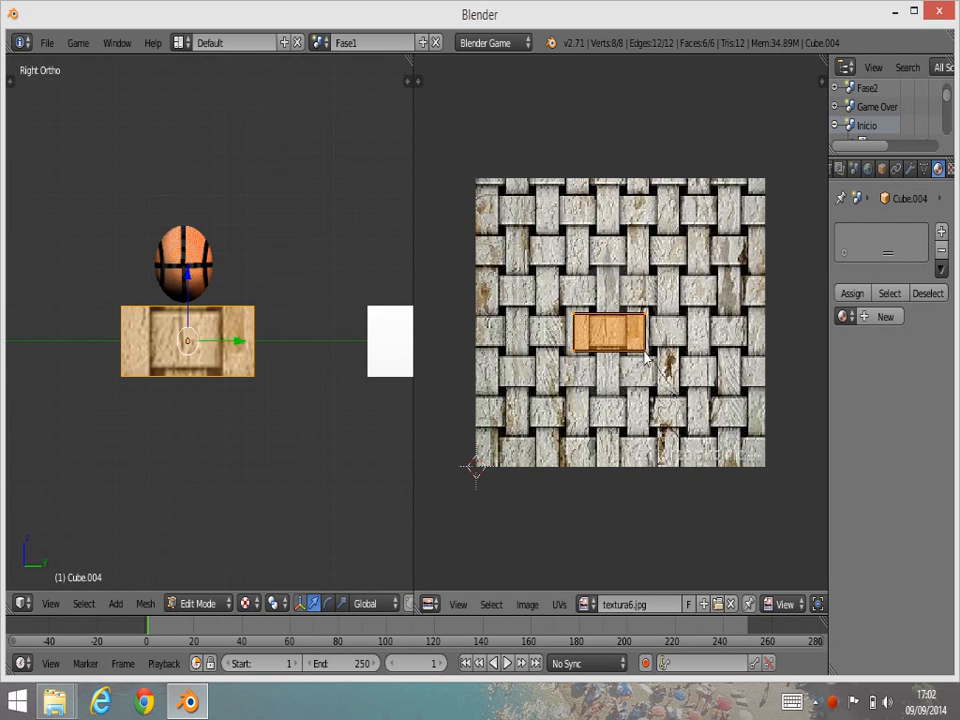
- Scale up and shift the block's UV layout until it spans nearly the texture's full width, and return to Object Mode
key("s")
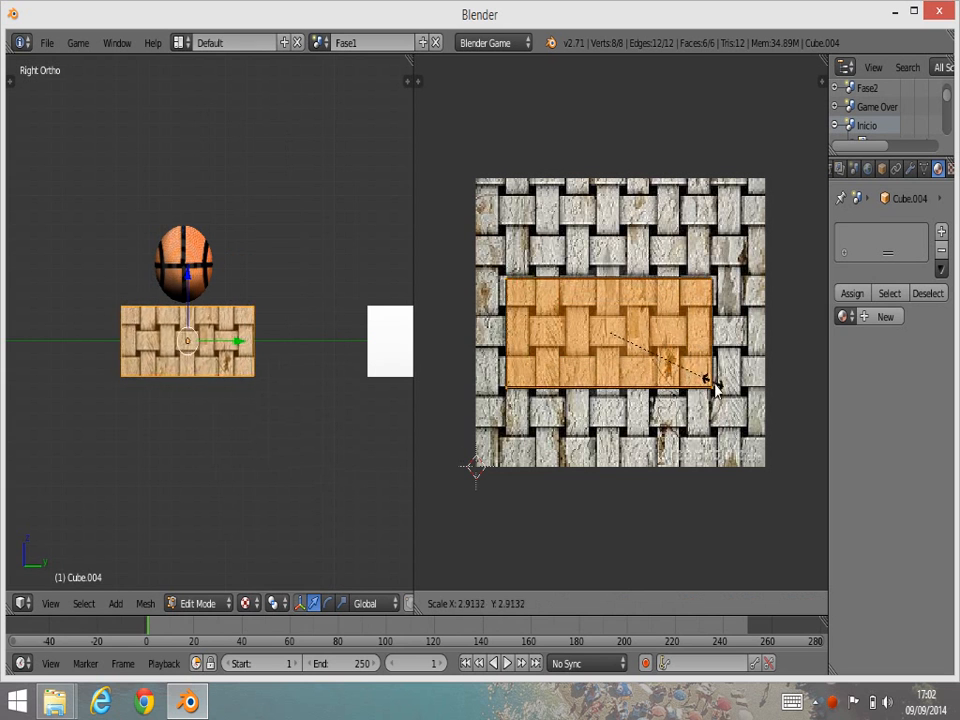
left_click(735, 389)
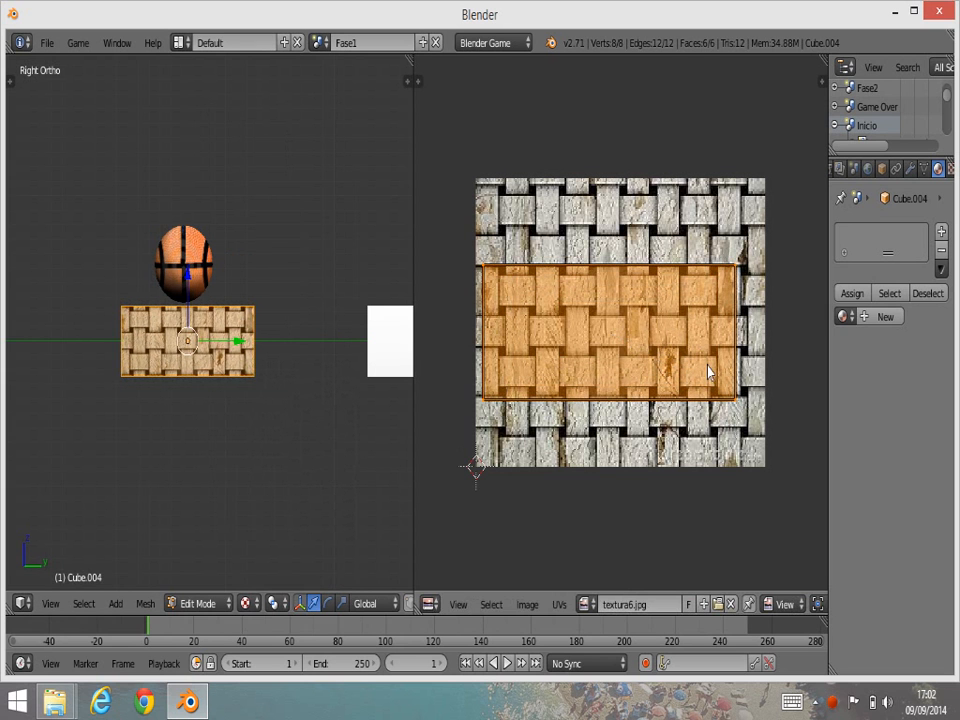
key("g")
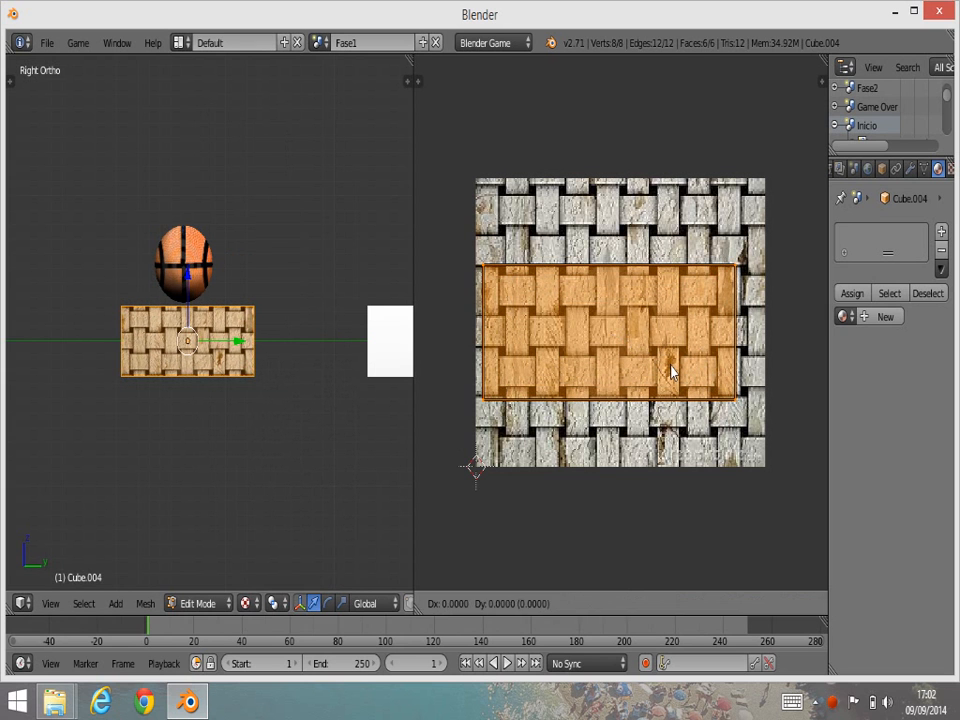
left_click(684, 374)
key("s")
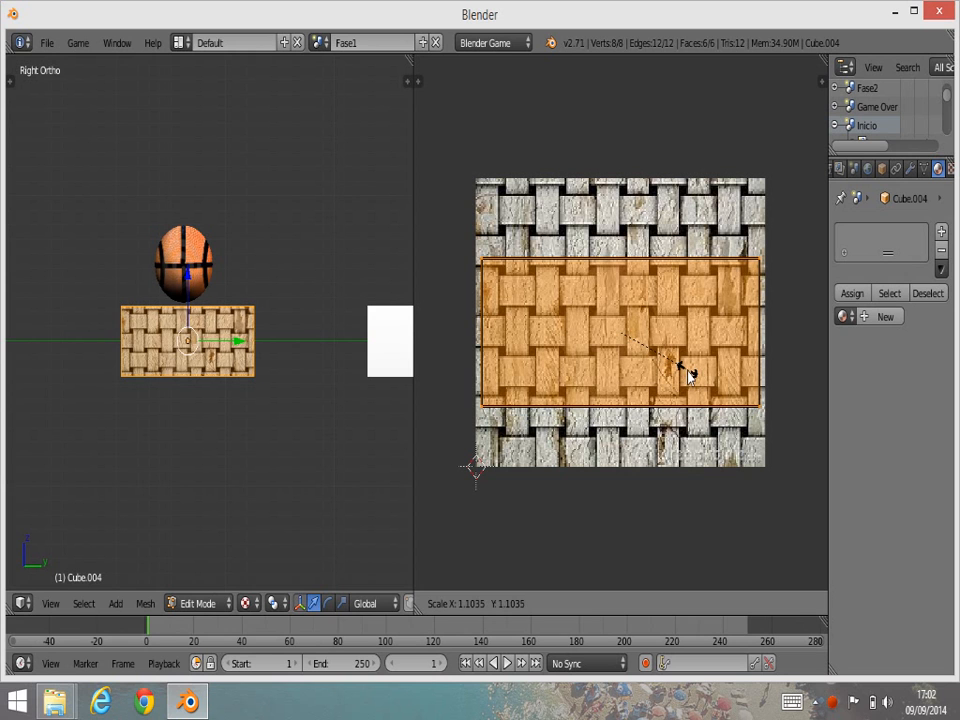
left_click(688, 374)
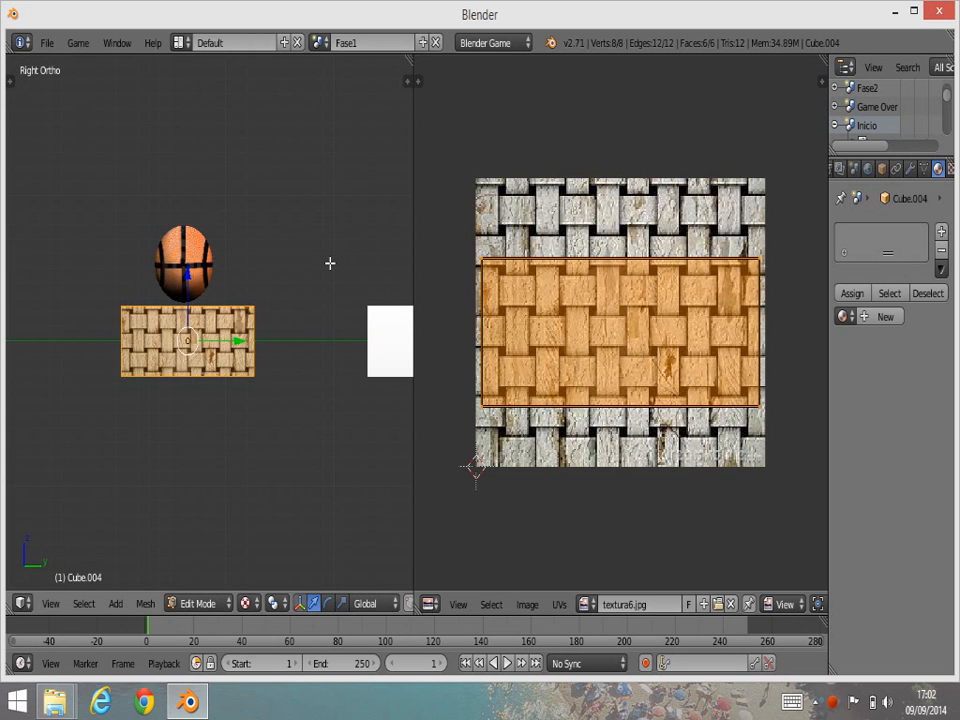
key("Tab")
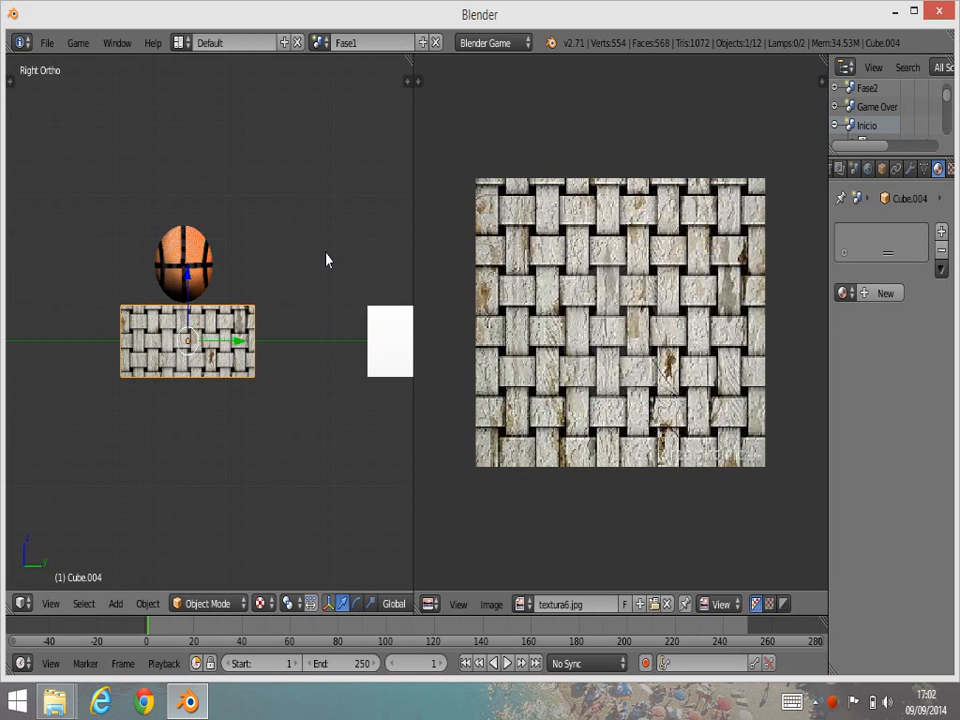
- Inspect the textured block at an angle, return to the right orthographic view and run the game to preview it
mouse_move(332, 270)
middle_mouse_down()
mouse_move(332, 328)
mouse_move(294, 285)
mouse_move(335, 274)
middle_mouse_up()
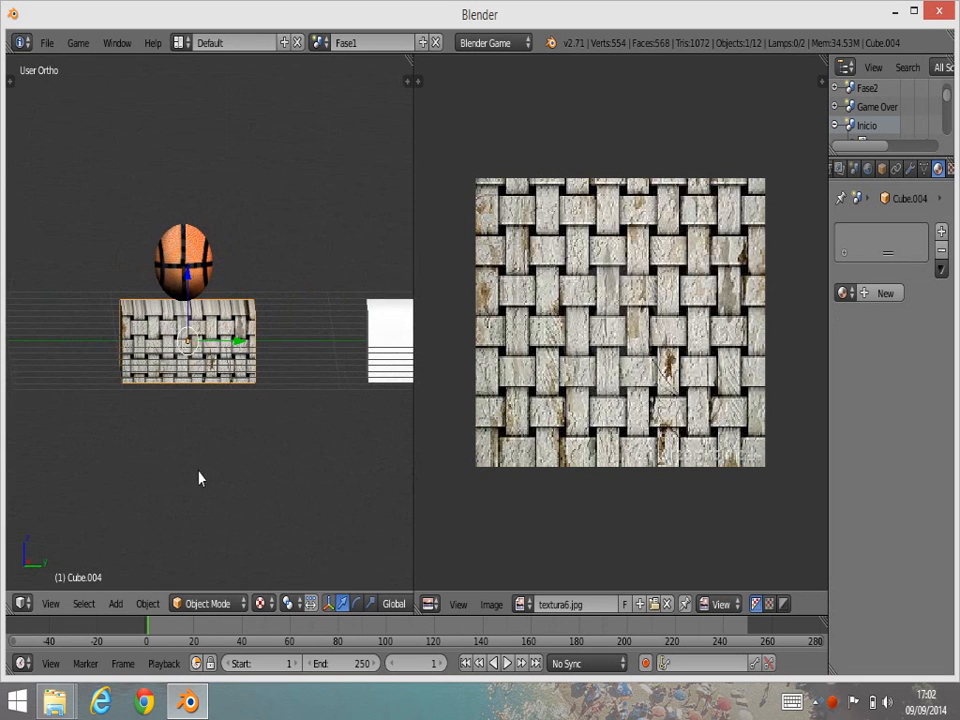
left_click(50, 604)
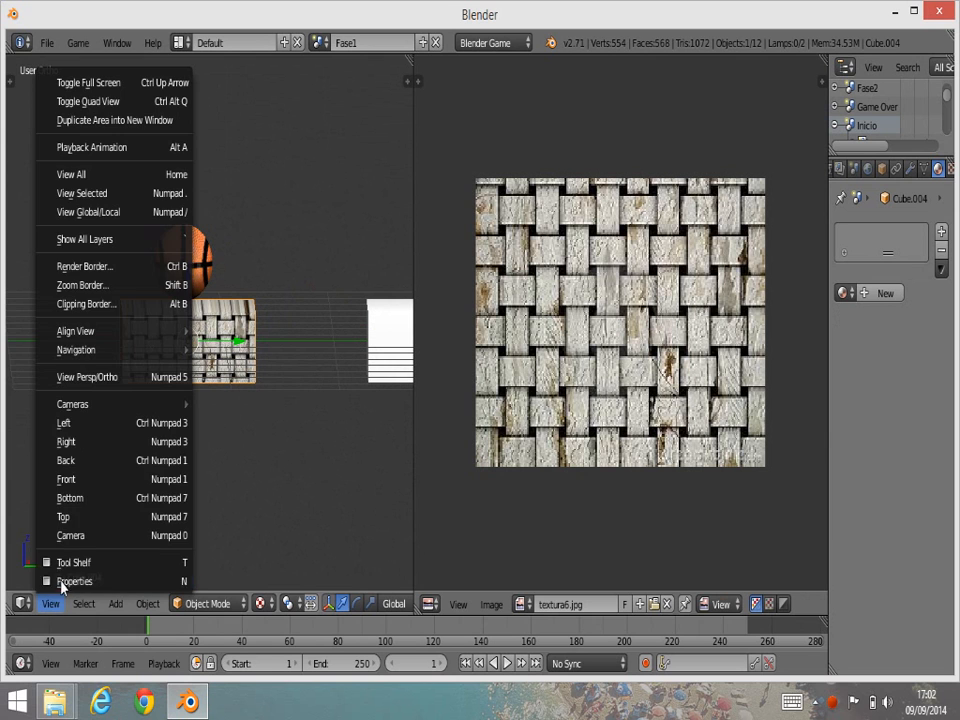
left_click(93, 442)
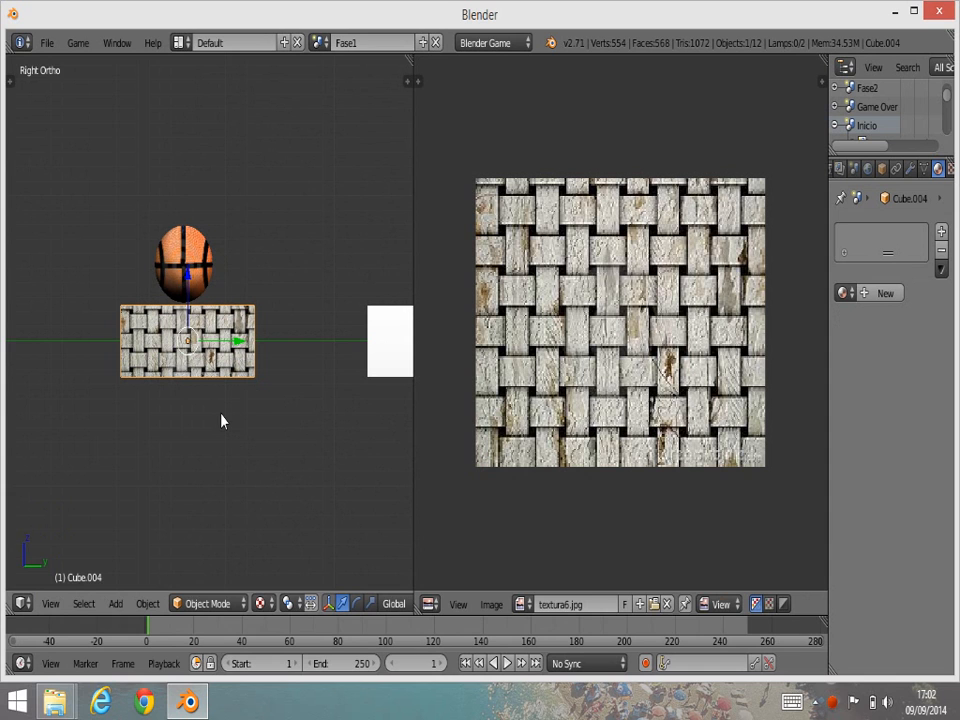
key("p")
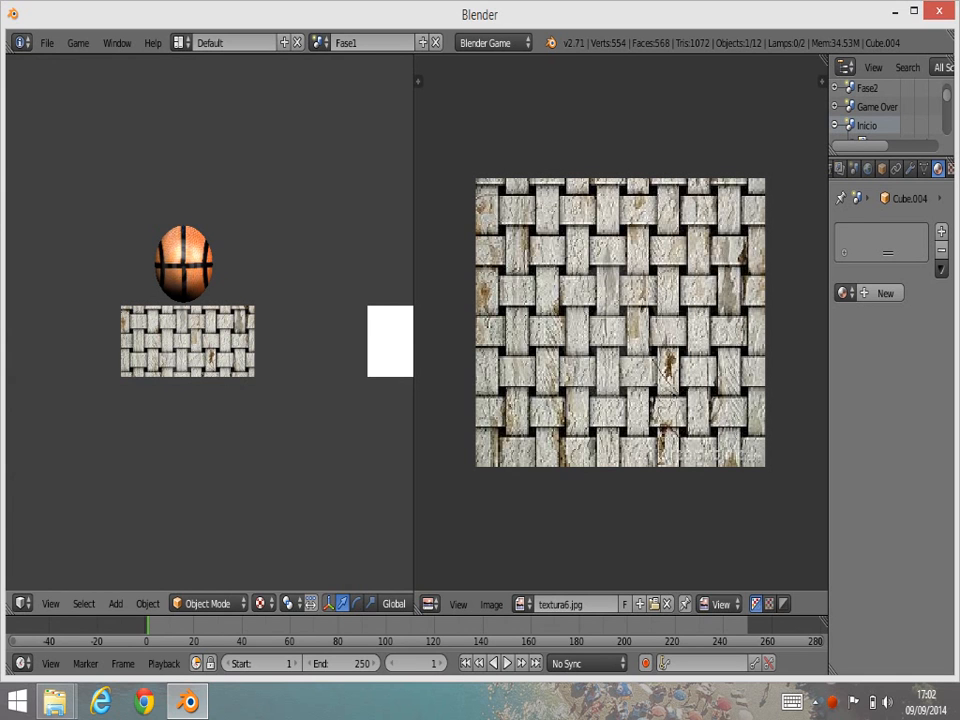
- Stop the game preview, select the descending ramp platform beside the first textured block, and make it single user with the Object option
key("Escape")
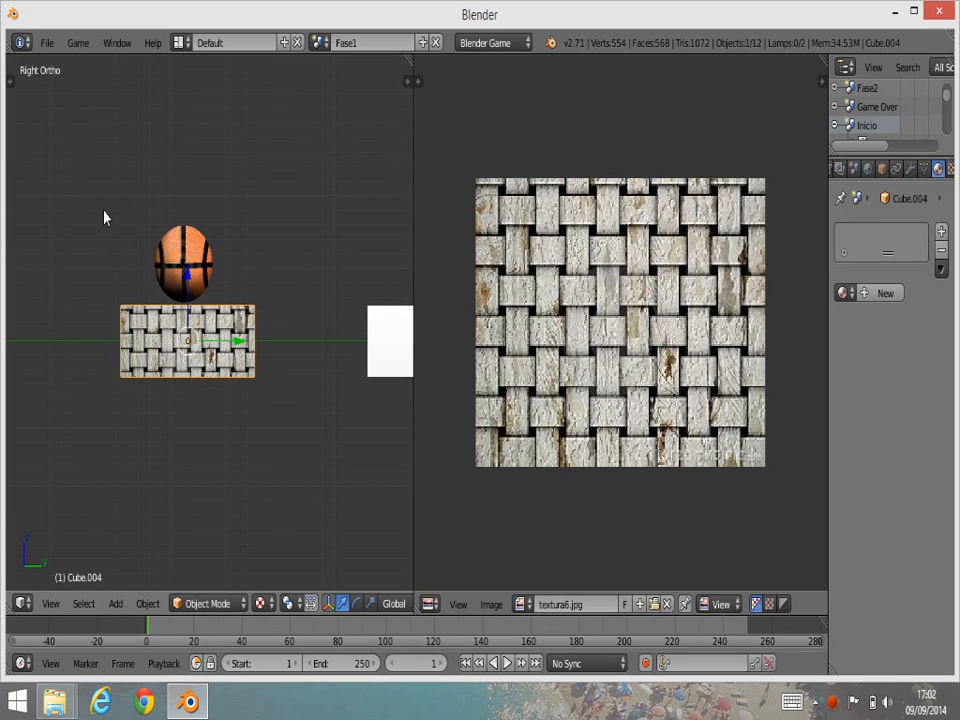
scroll(190, 330, "down", 4)
scroll(188, 330, "down", 1)
right_click(305, 332)
middle_click_drag(381, 398, 275, 385, "shift")
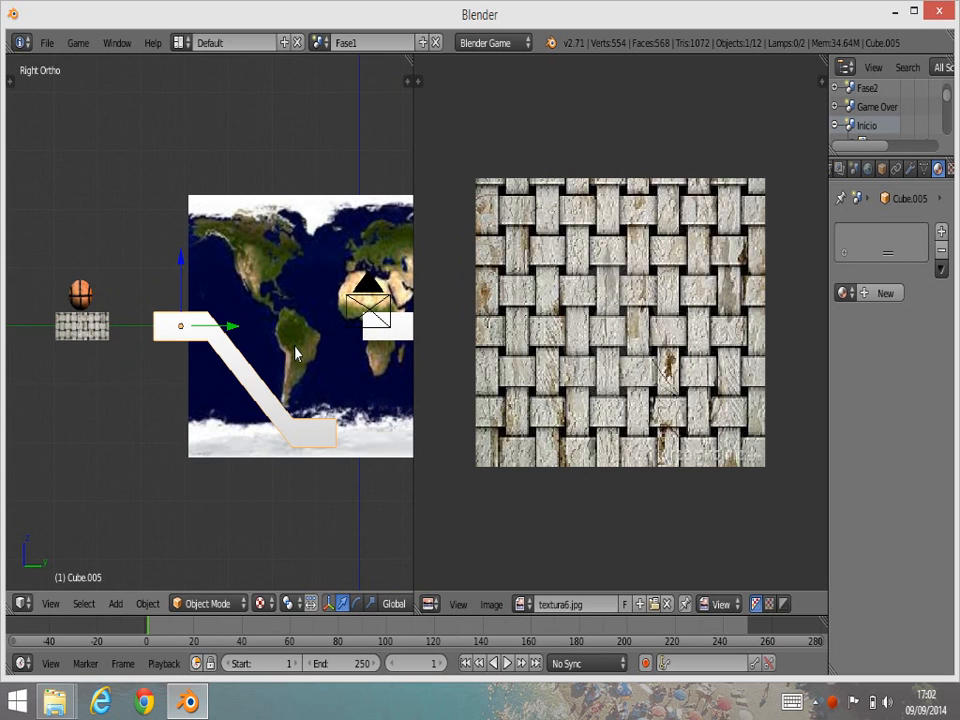
key("u")
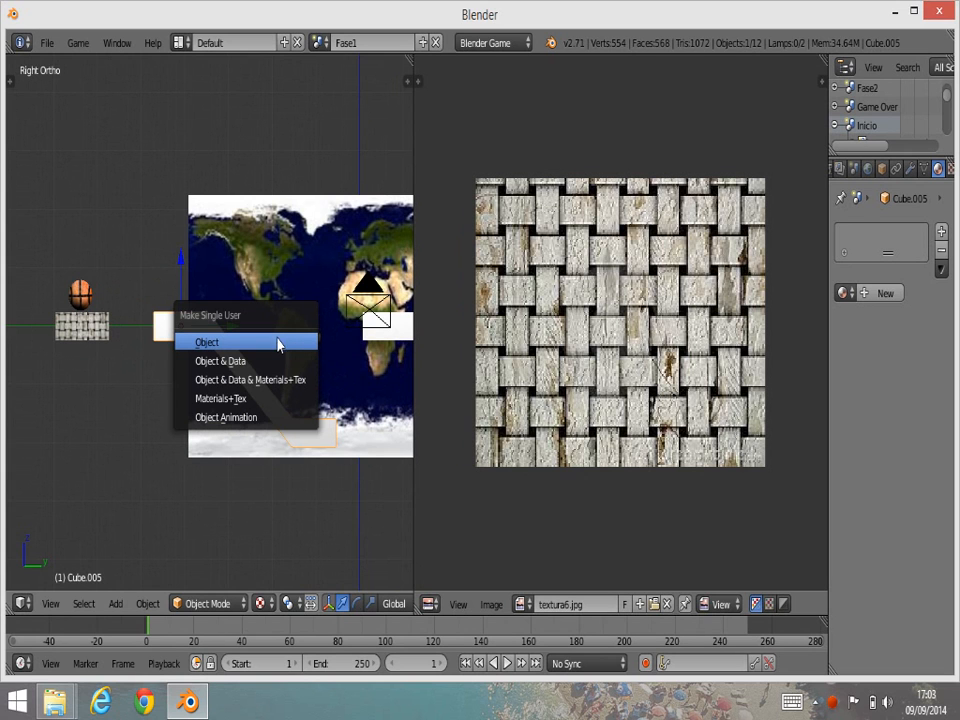
left_click(288, 342)
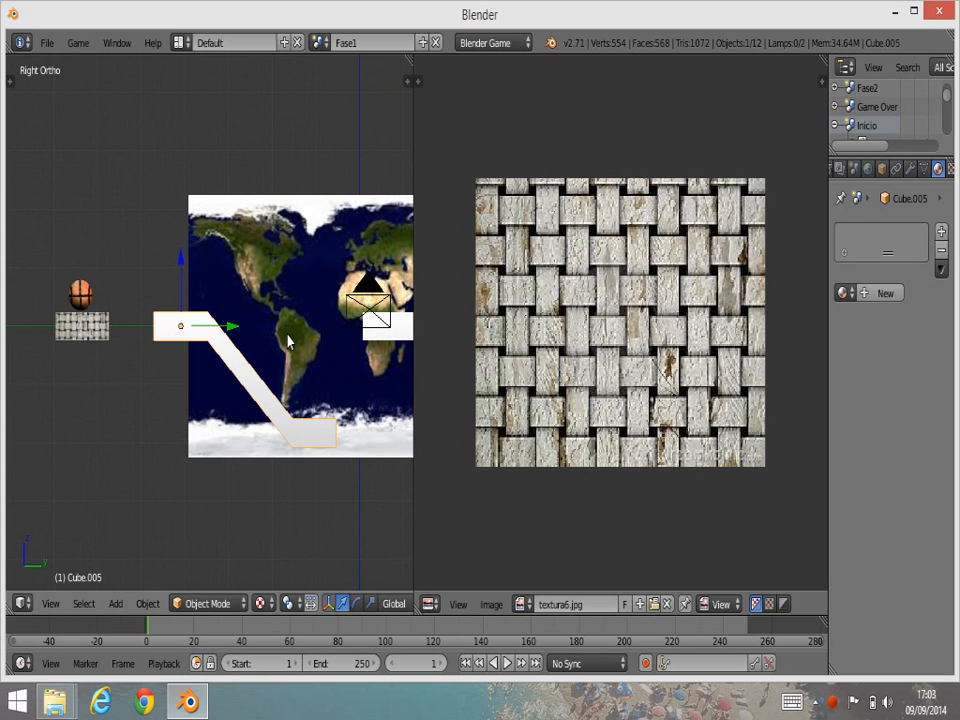
- Map the ramp platform's three side faces onto textura6.jpg in Edit Mode using Project From View
key("Tab")
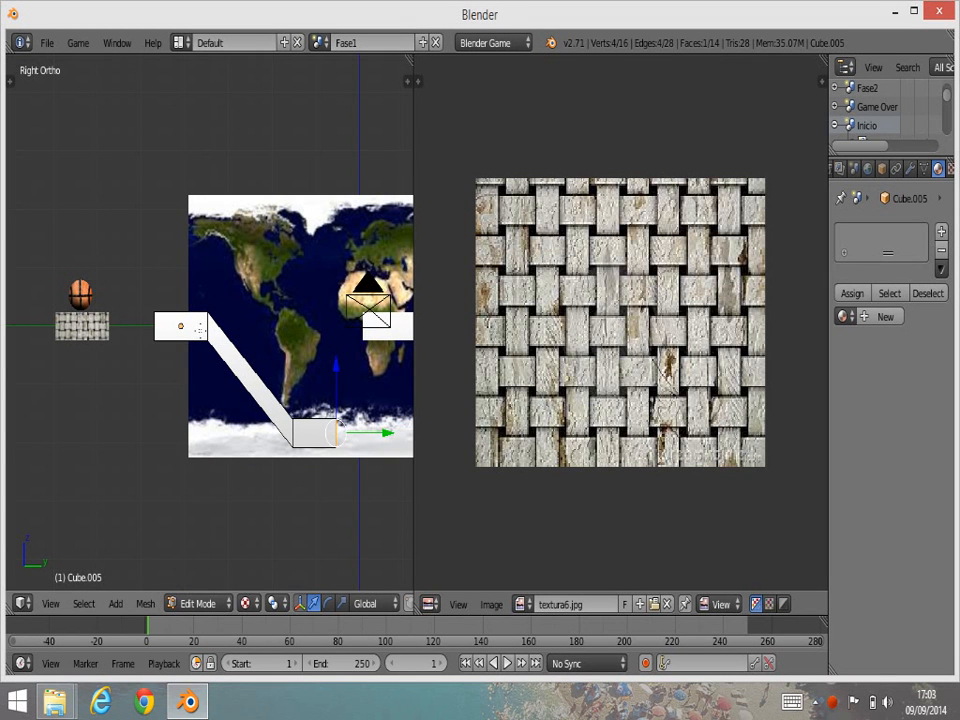
scroll(285, 604, "down", 3)
scroll(285, 604, "down", 2)
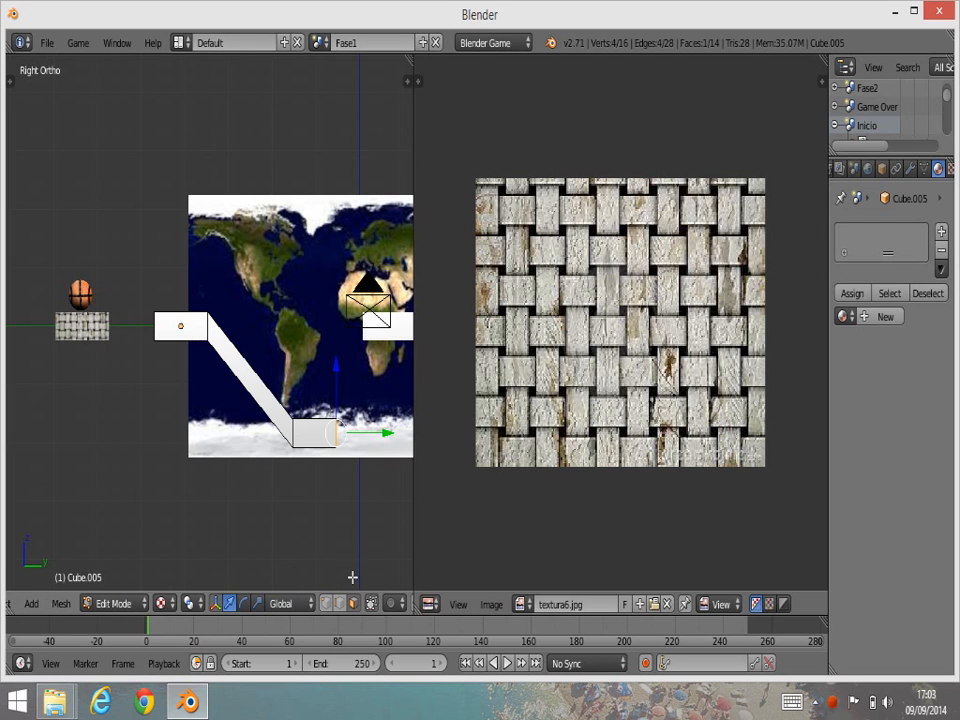
right_click(314, 432)
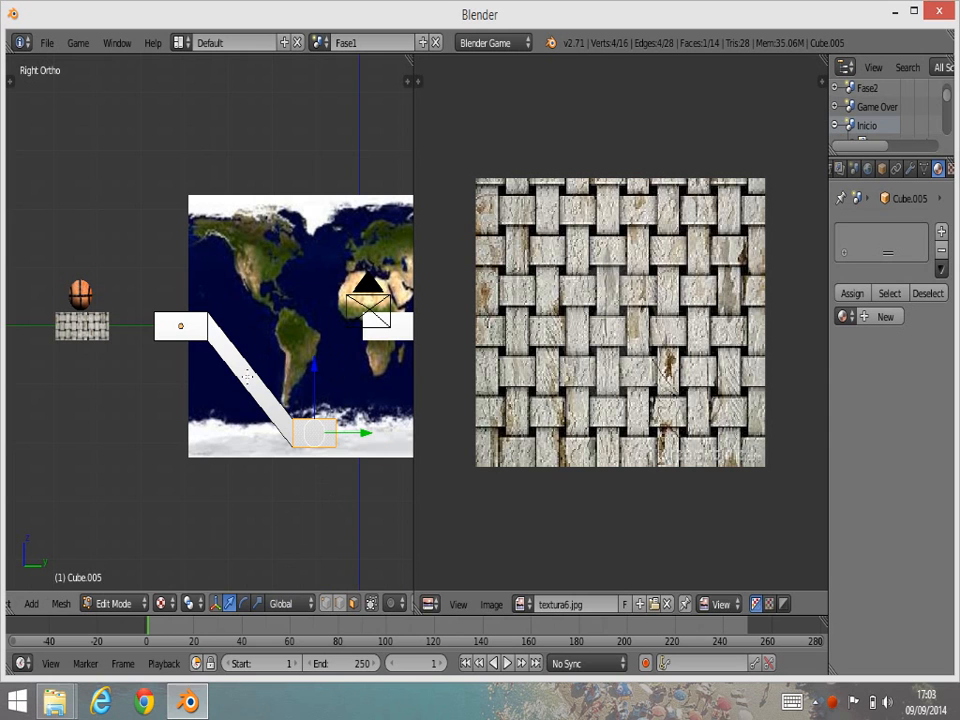
right_click(245, 372, "shift")
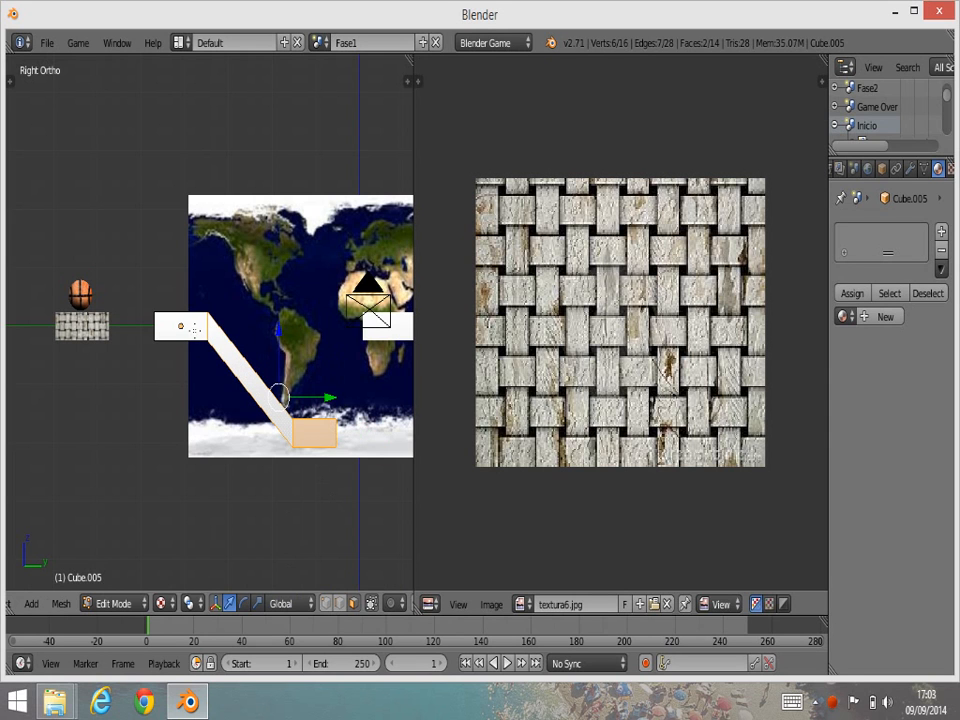
right_click(193, 328, "shift")
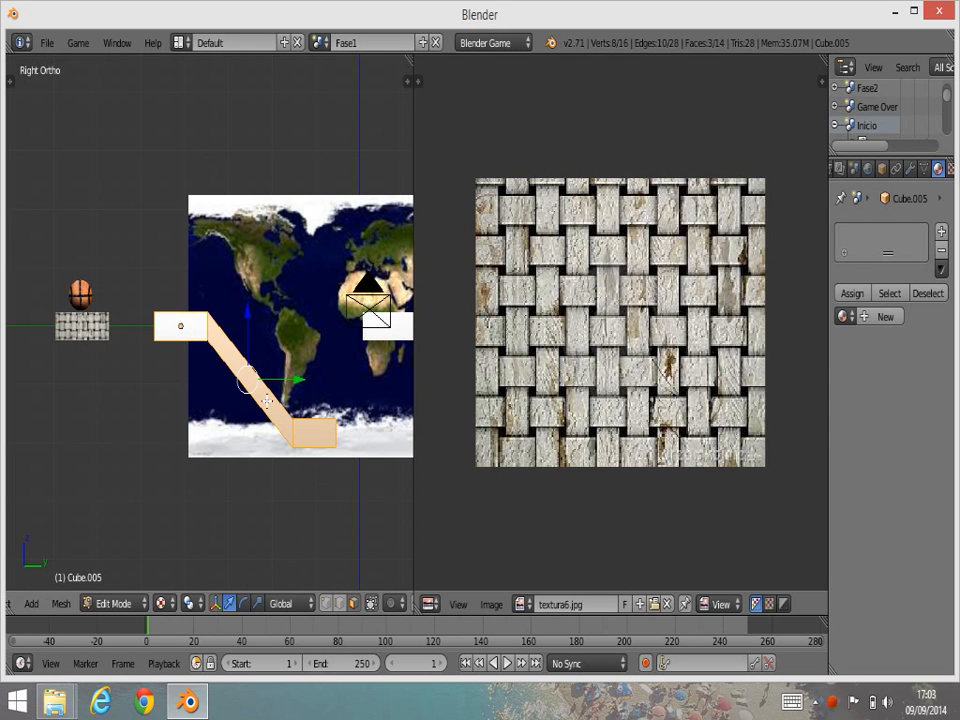
key("u")
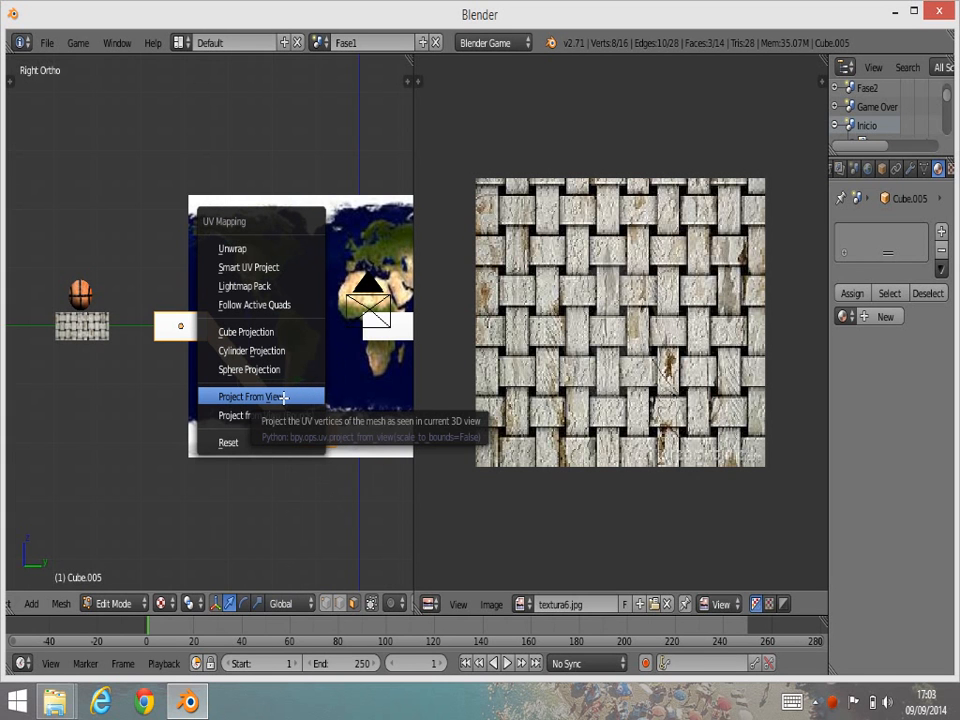
left_click(283, 397)
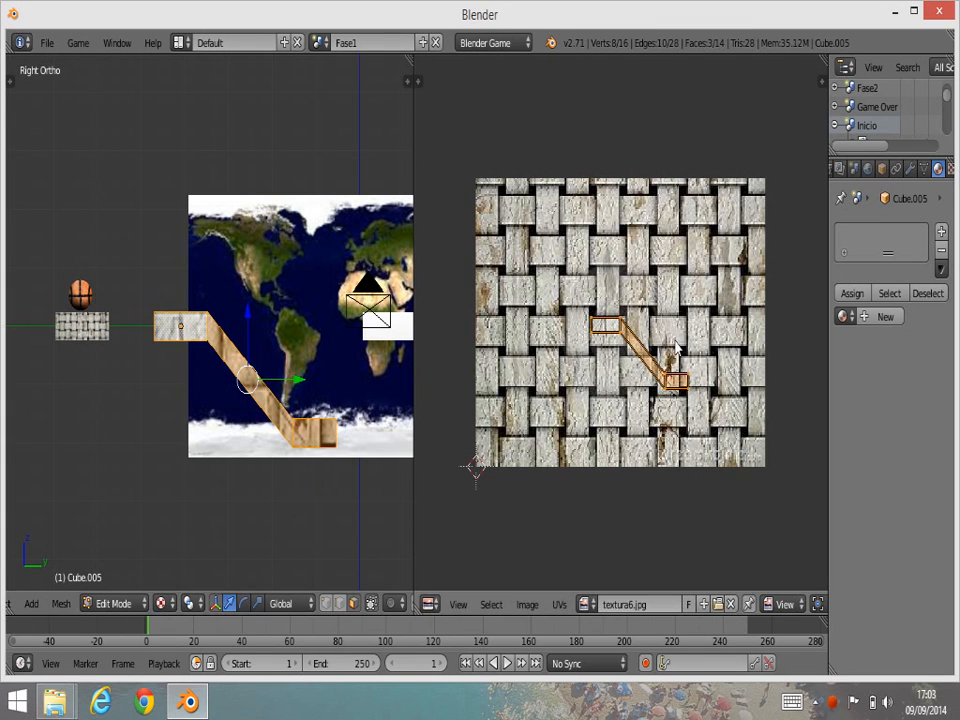
- Enlarge and reposition the ramp's UV layout until it spans most of the woven texture, and return to Object Mode
key("s")
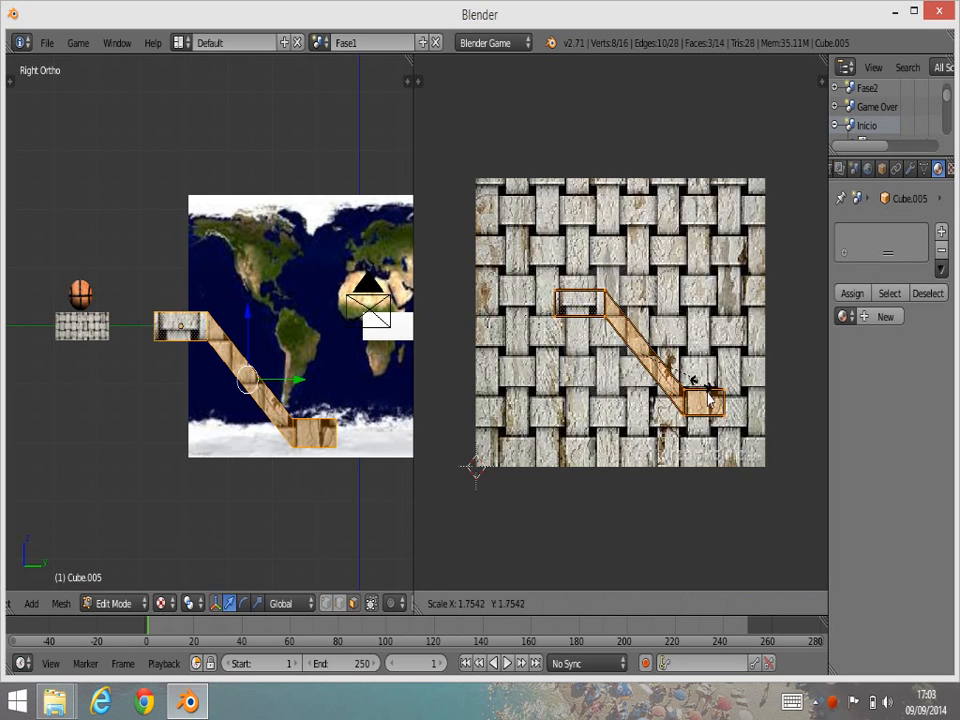
left_click(712, 420)
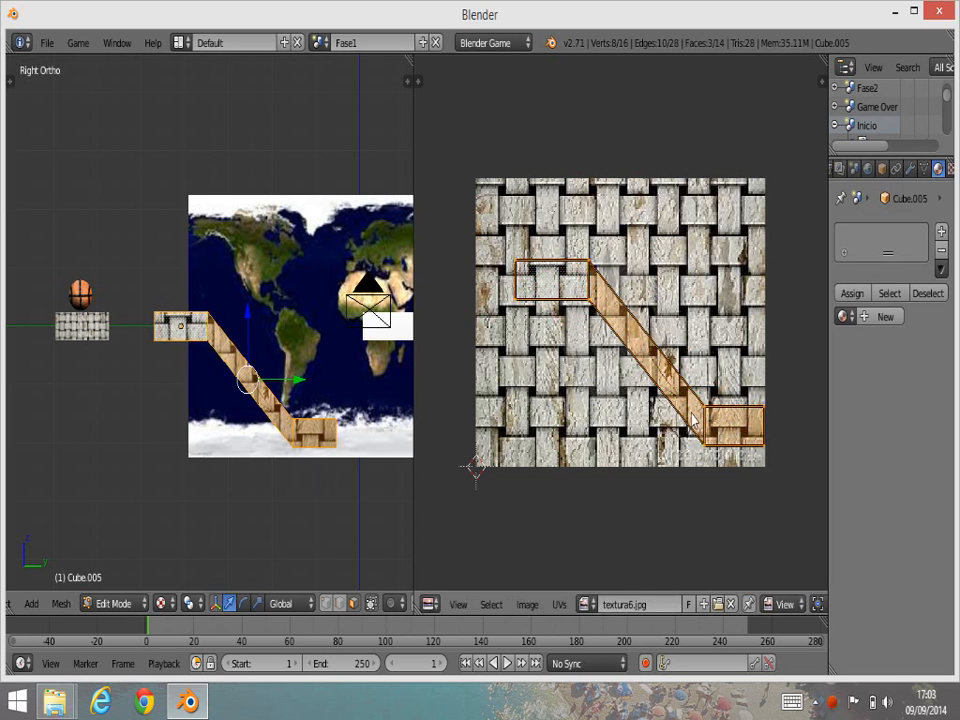
key("g")
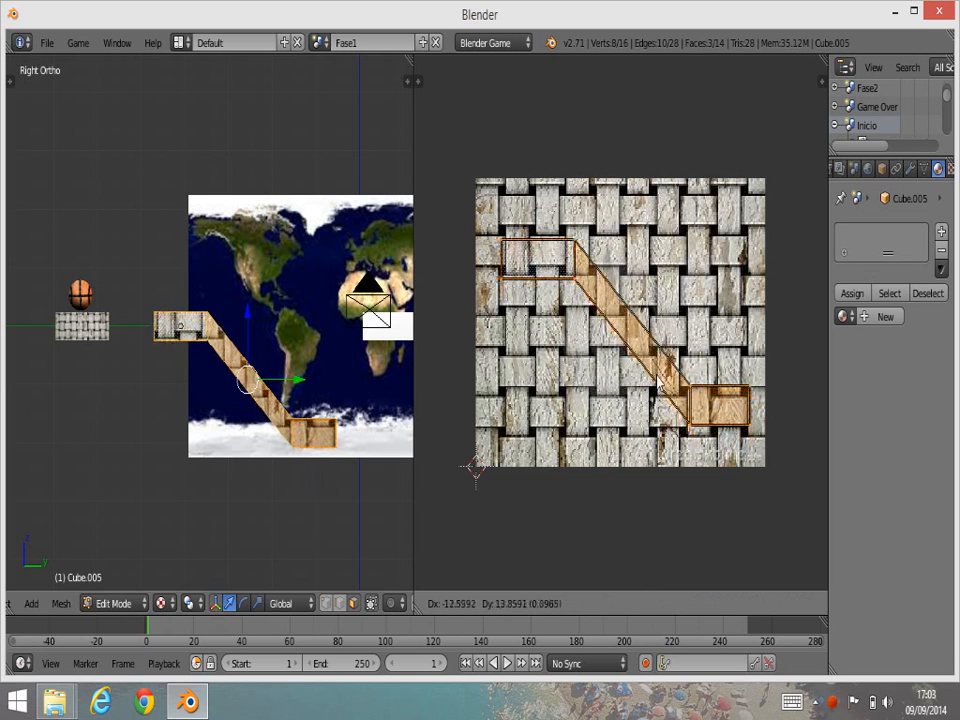
left_click(660, 384)
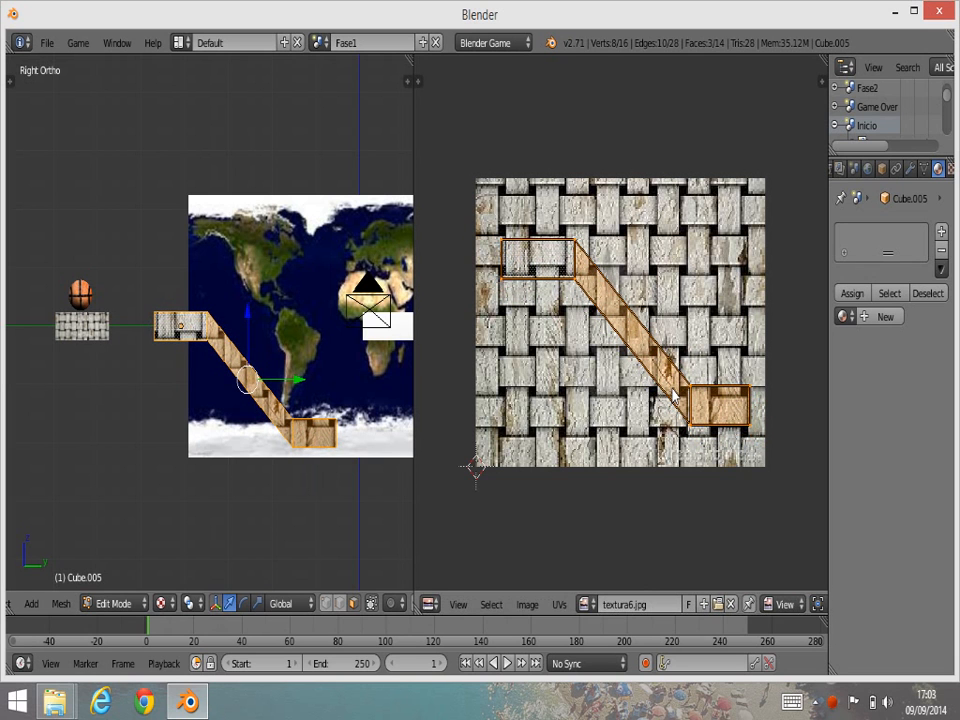
key("s")
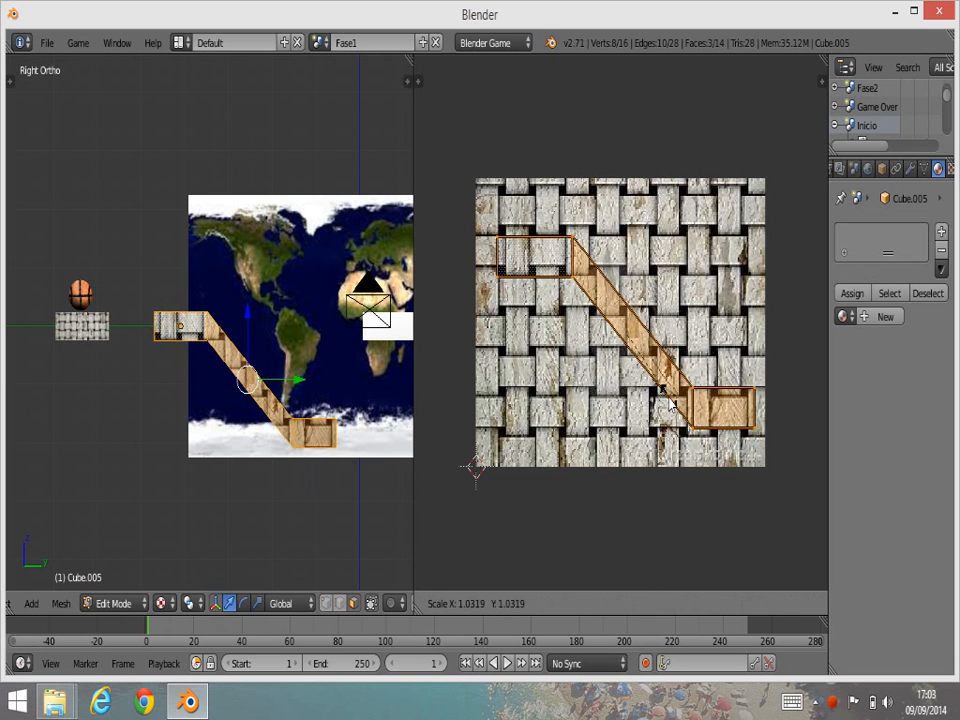
left_click(670, 400)
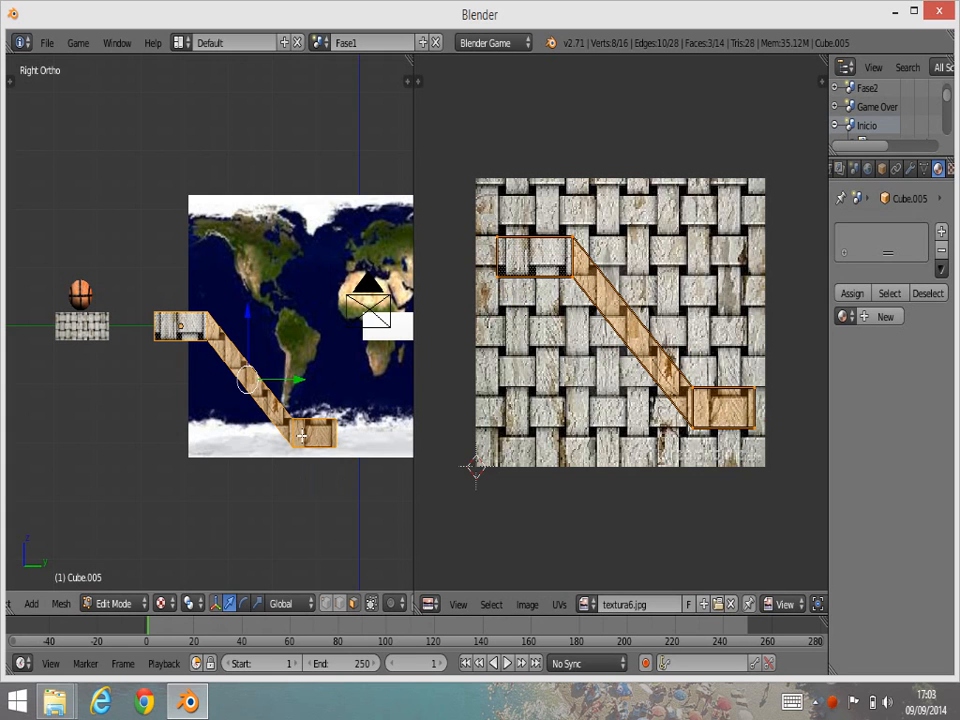
key("Tab")
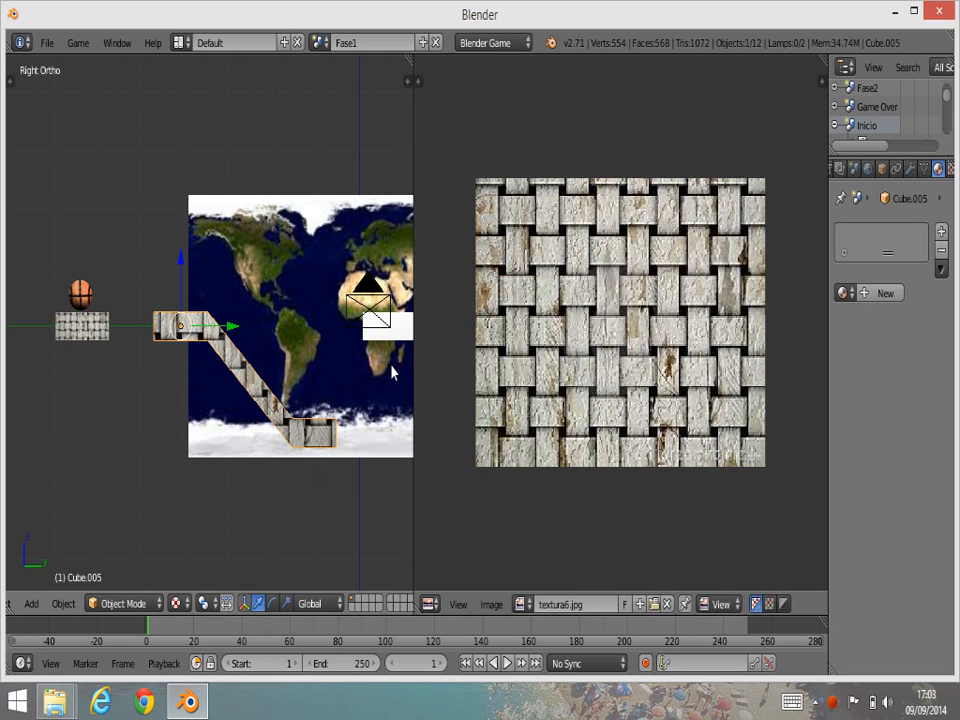
- Unwrap the long platform block after the ramp with Project From View and scale its UVs up to most of the texture's width
middle_click_drag(403, 374, 185, 352, "shift")
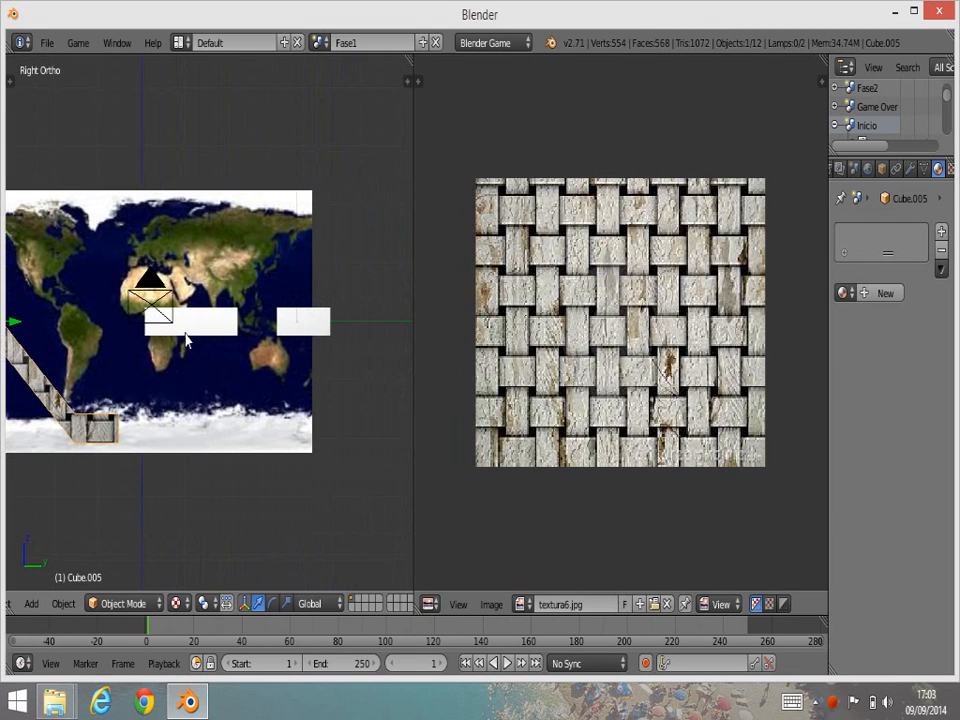
right_click(192, 325)
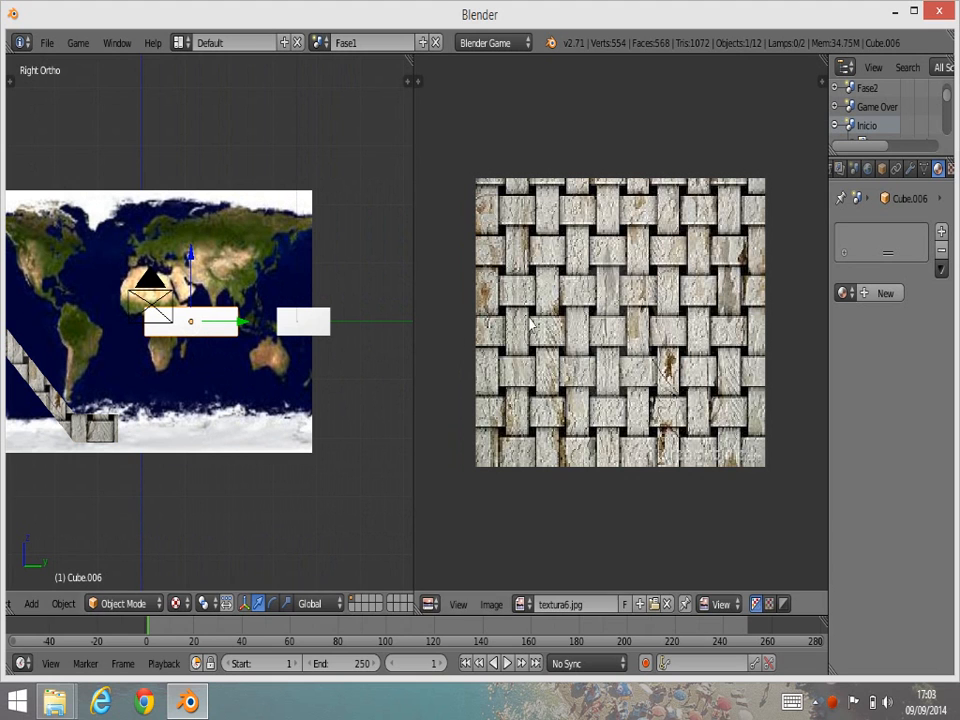
key("Tab")
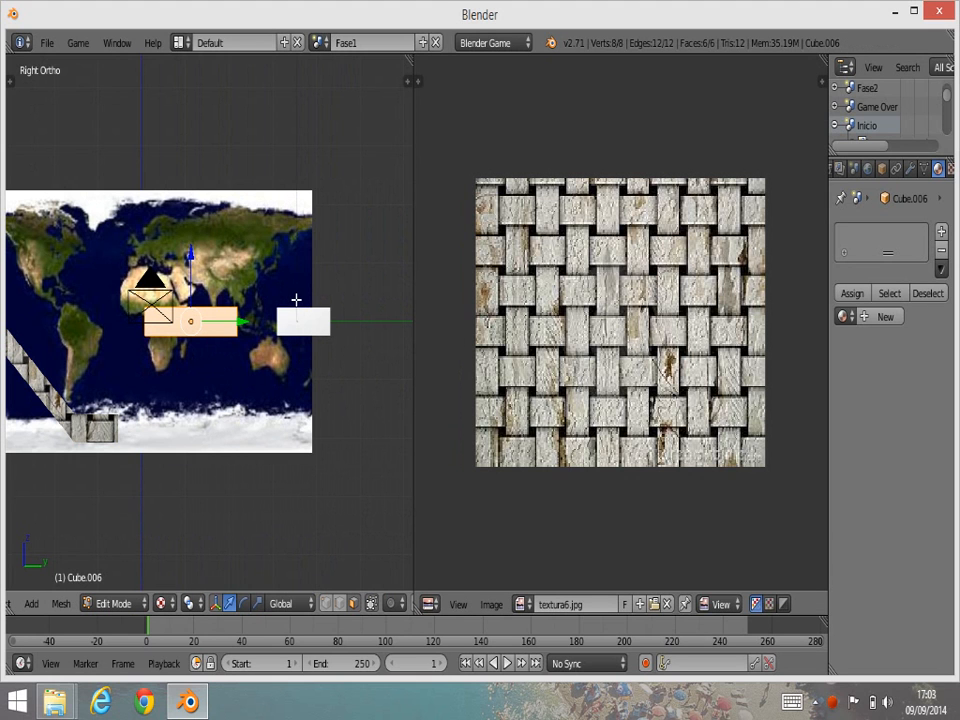
key("u")
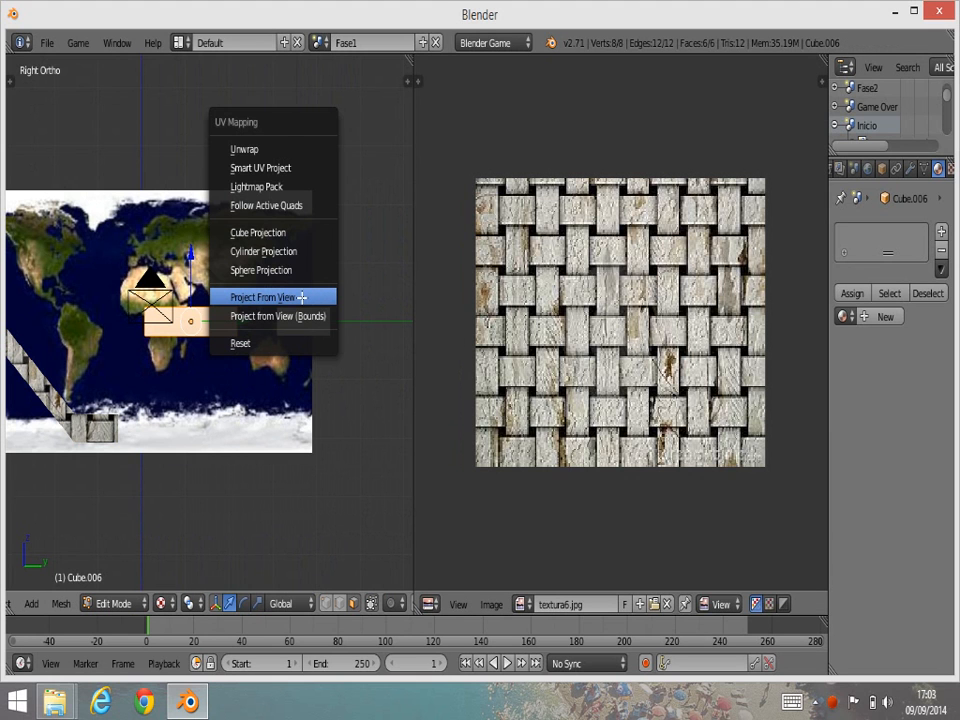
left_click(301, 297)
key("s")
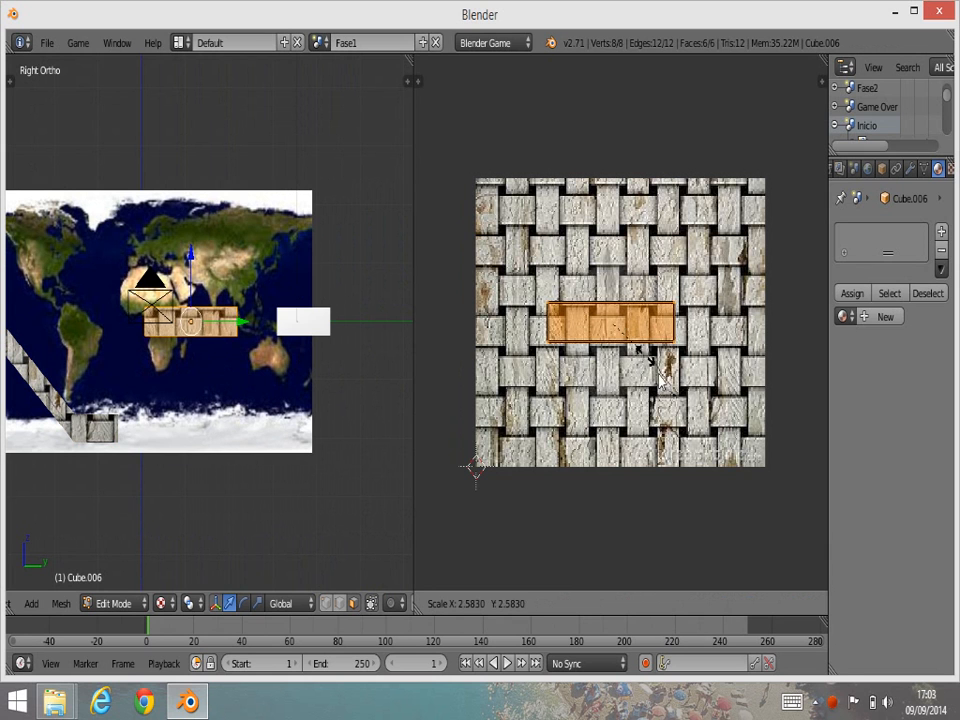
left_click(667, 388)
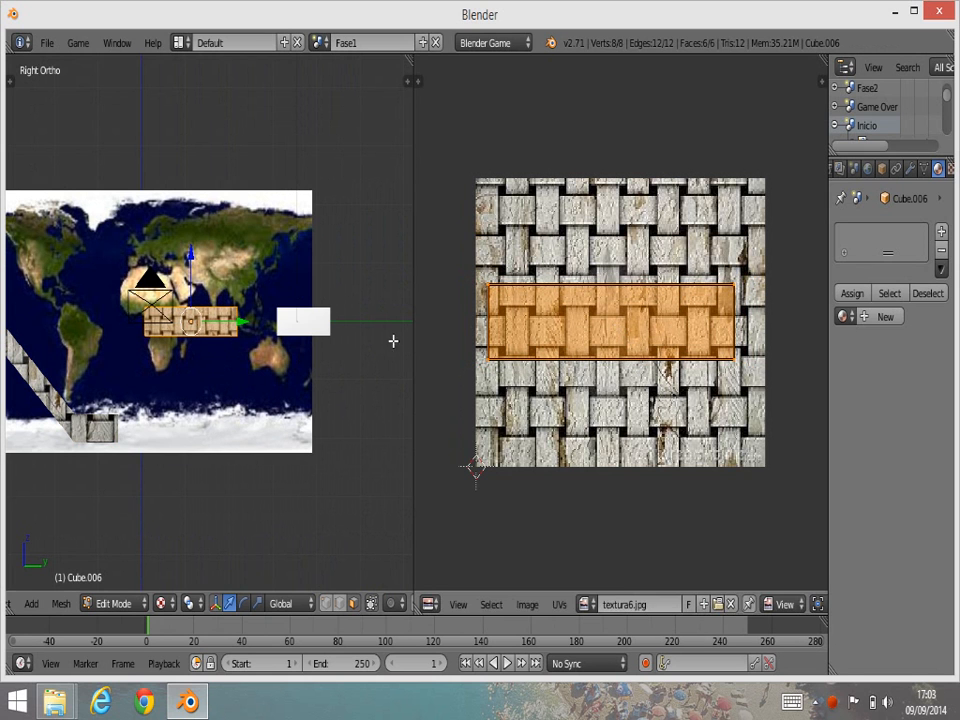
key("Tab")
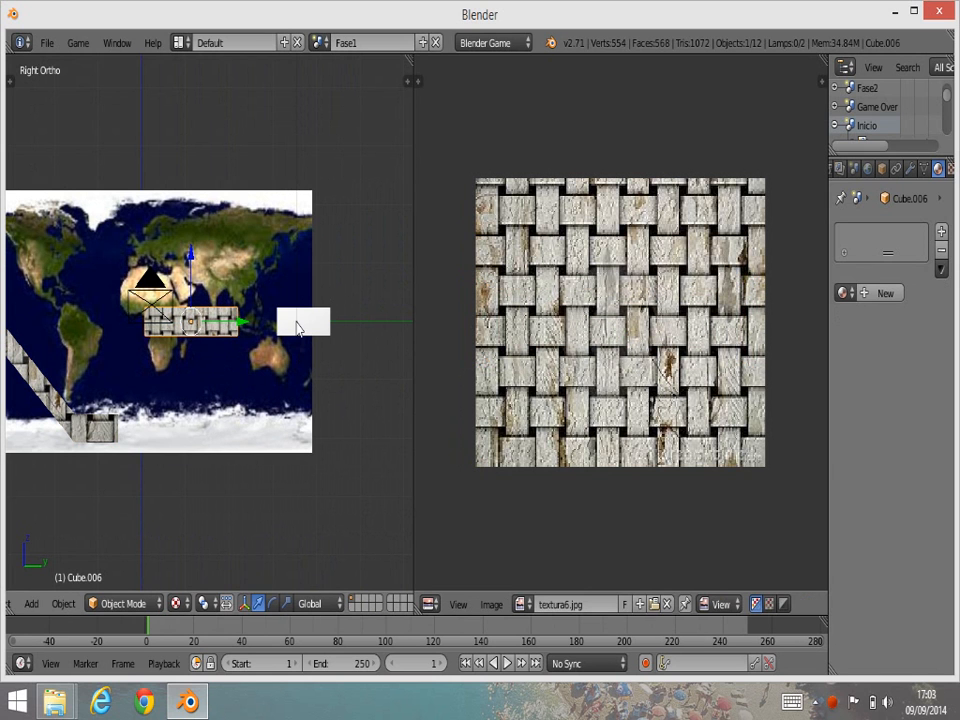
- Unwrap the short block after the long platform with Project From View and scale its UVs up to over half the texture's width
right_click(297, 328)
right_click(300, 322)
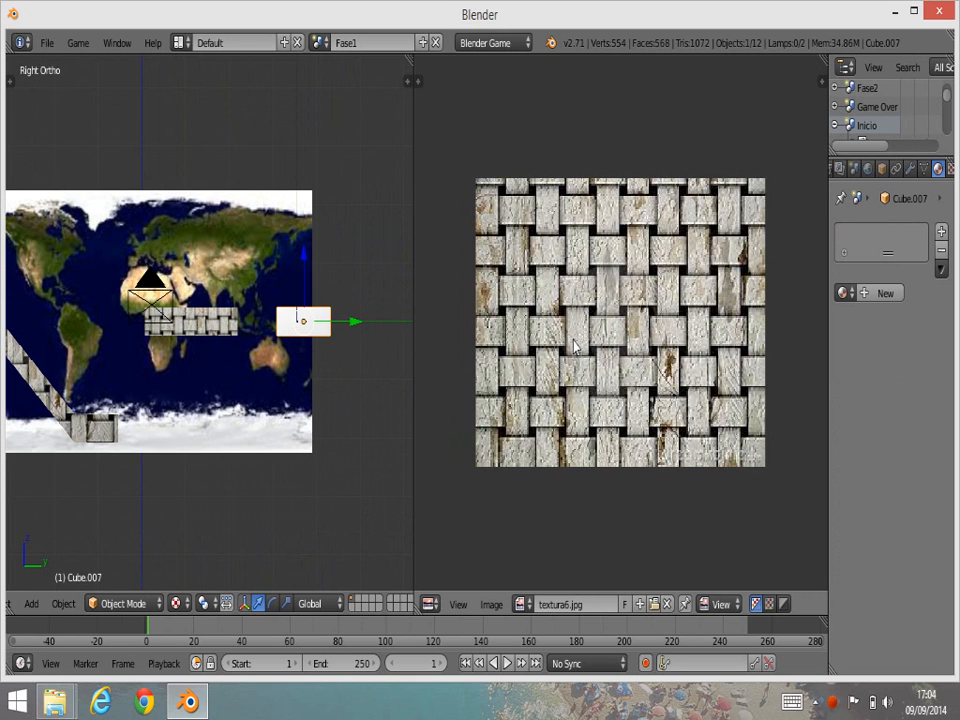
key("Tab")
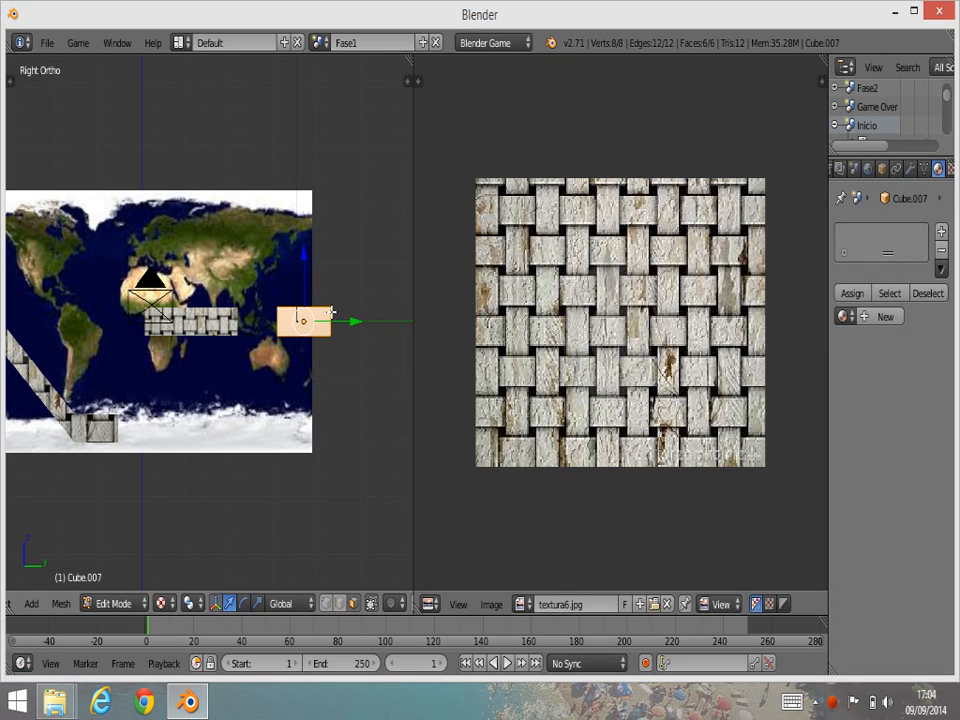
key("u")
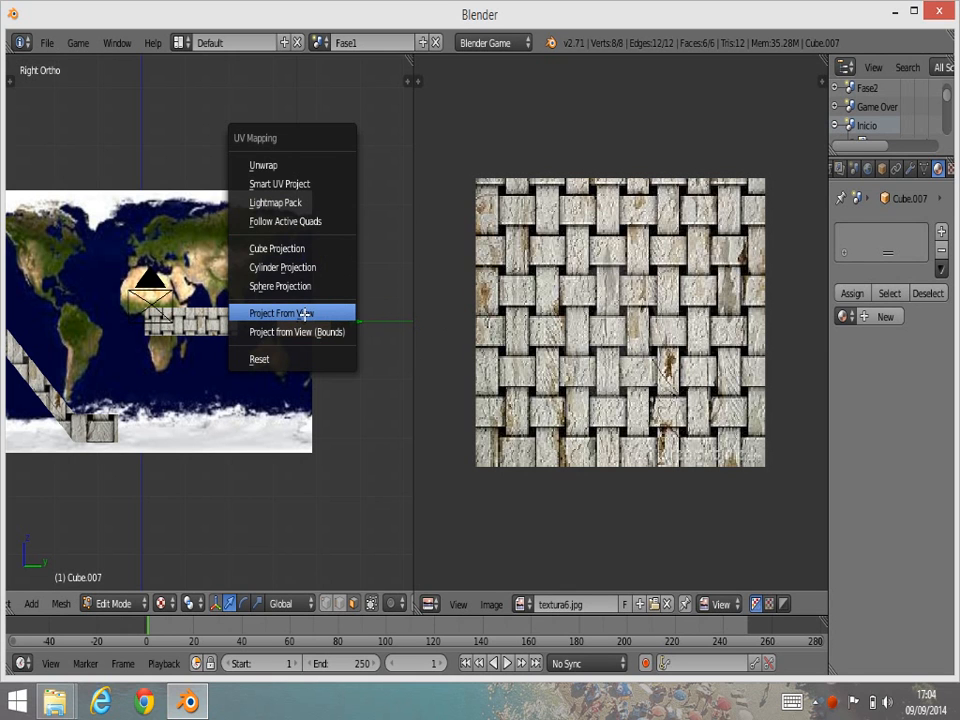
left_click(306, 313)
key("s")
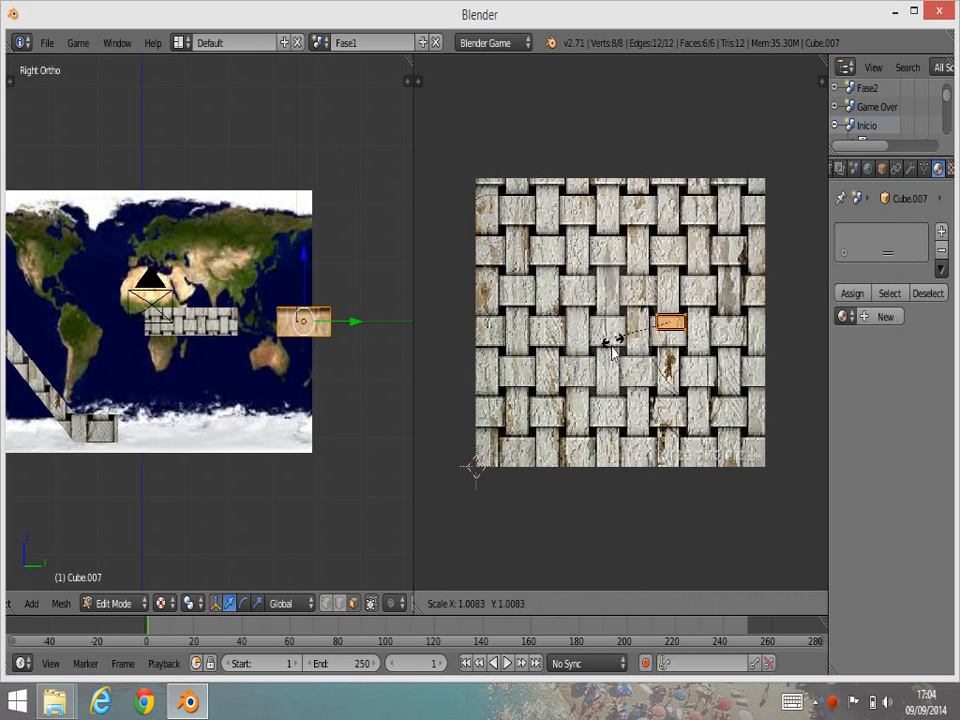
left_click(759, 364)
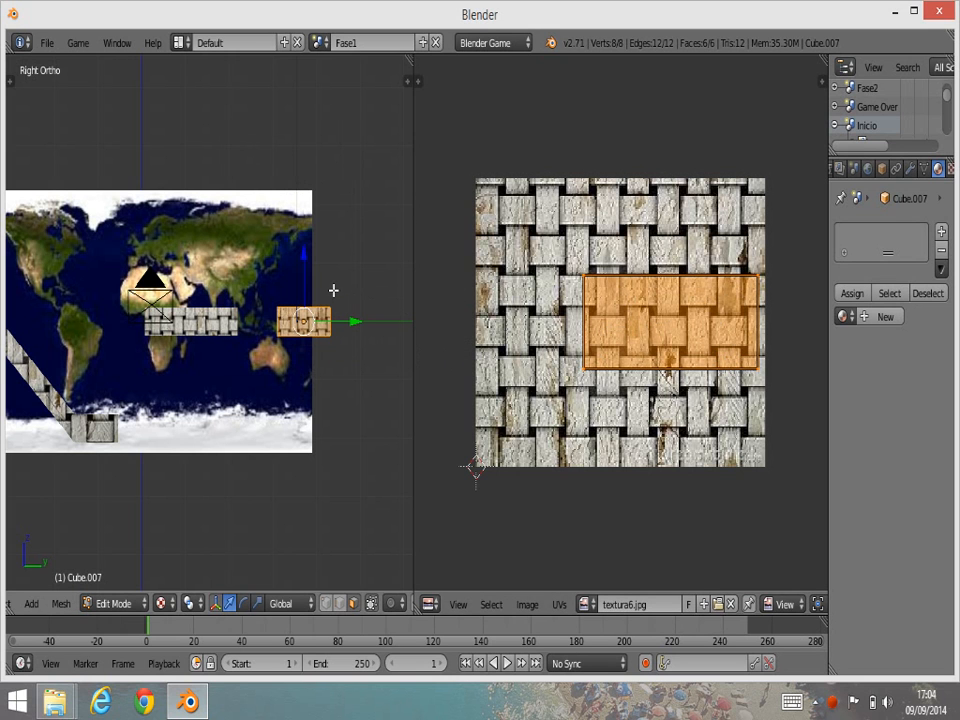
key("Tab")
- Unwrap the raised block beside the tall white pillar with Project From View and scale its UVs up to over half the texture's width
middle_click_drag(354, 379, 235, 430, "shift")
right_click(295, 203)
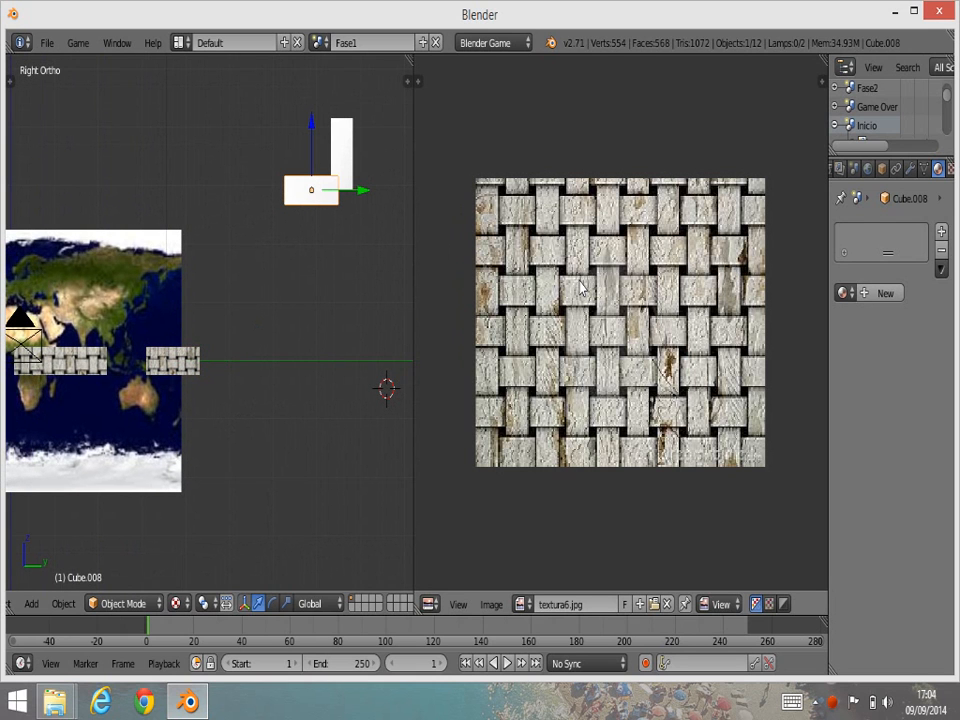
key("Tab")
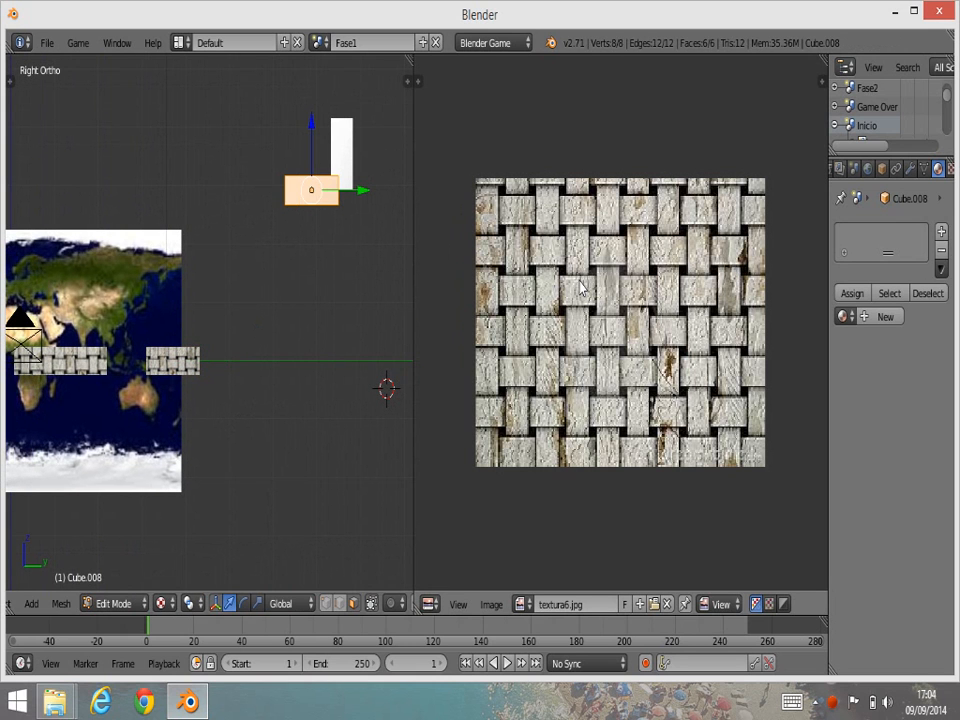
key("u")
left_click(304, 251)
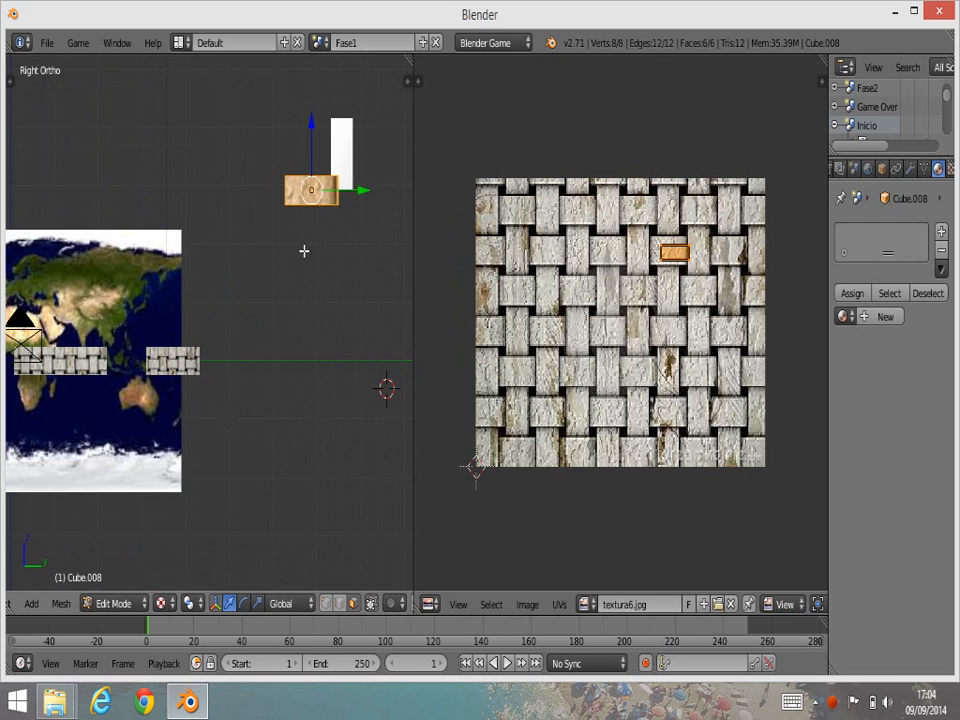
key("s")
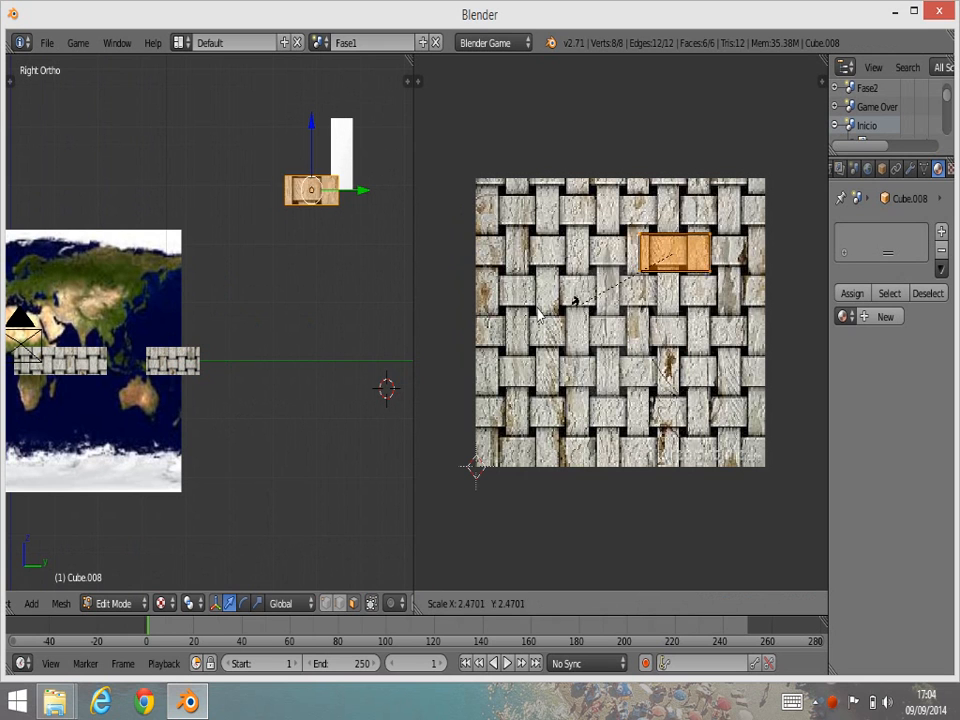
left_click(437, 317)
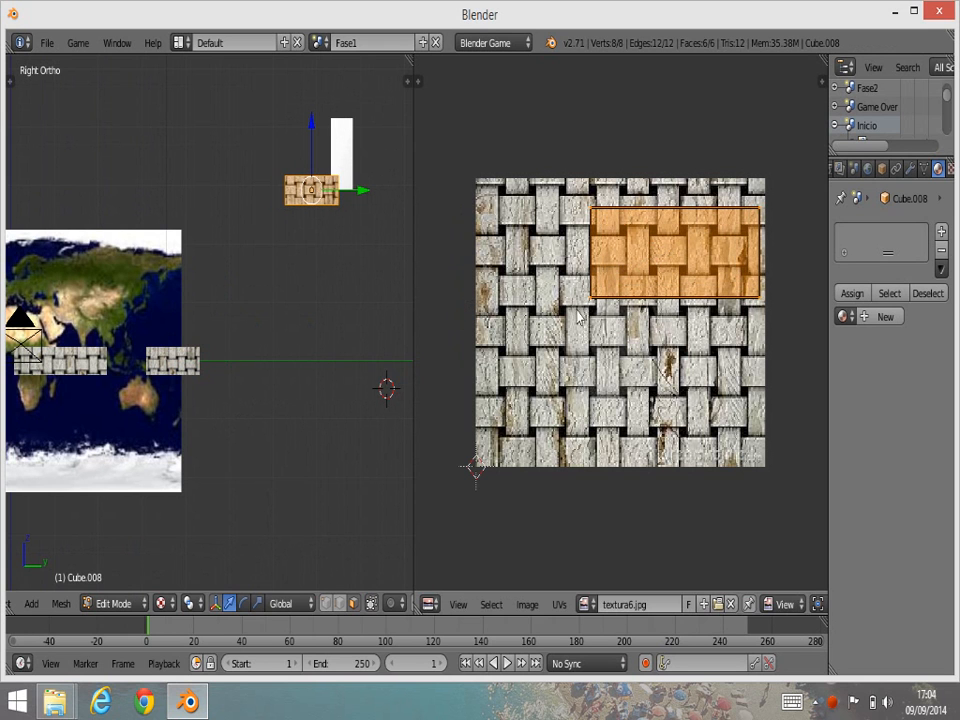
- Centre the raised block's UVs on the upper part of the woven texture, enlarge them to most of its width, and return to Object Mode
key("g")
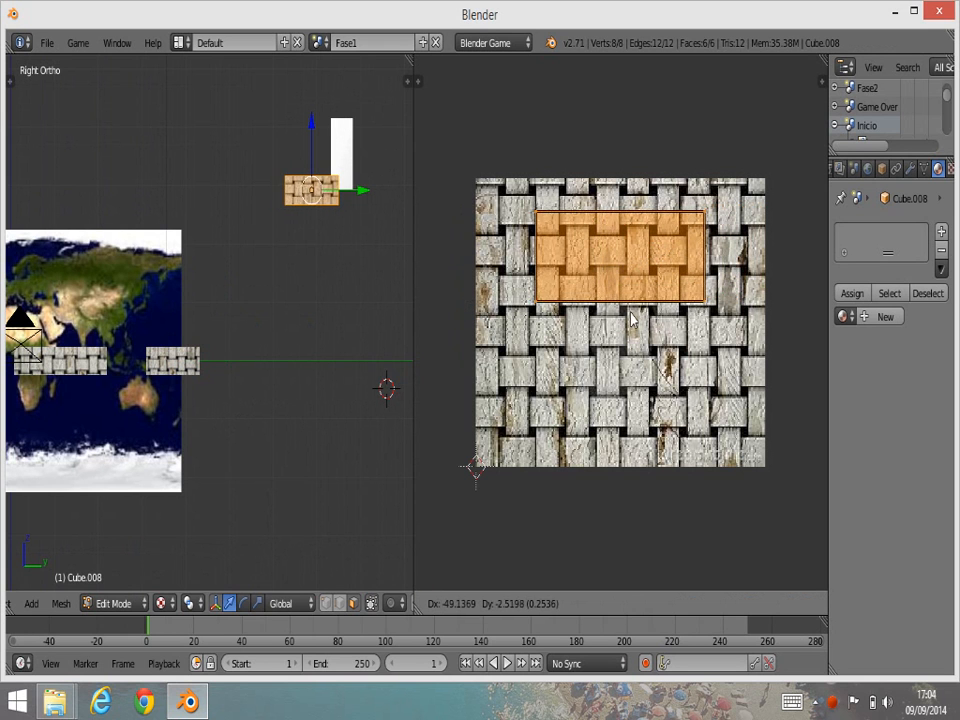
left_click(682, 320)
key("s")
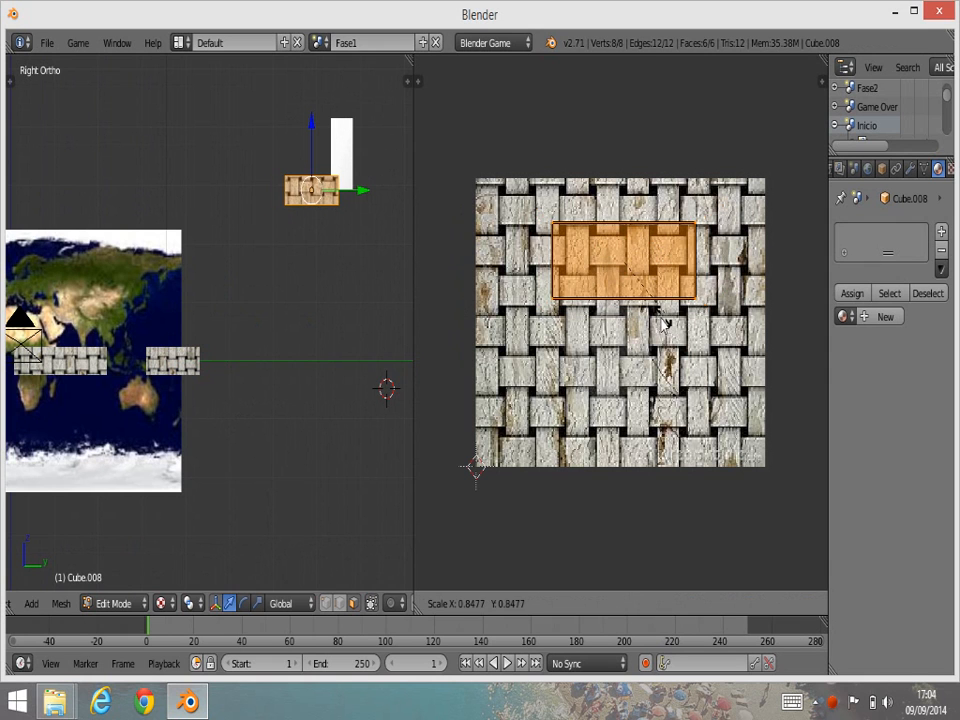
left_click(713, 337)
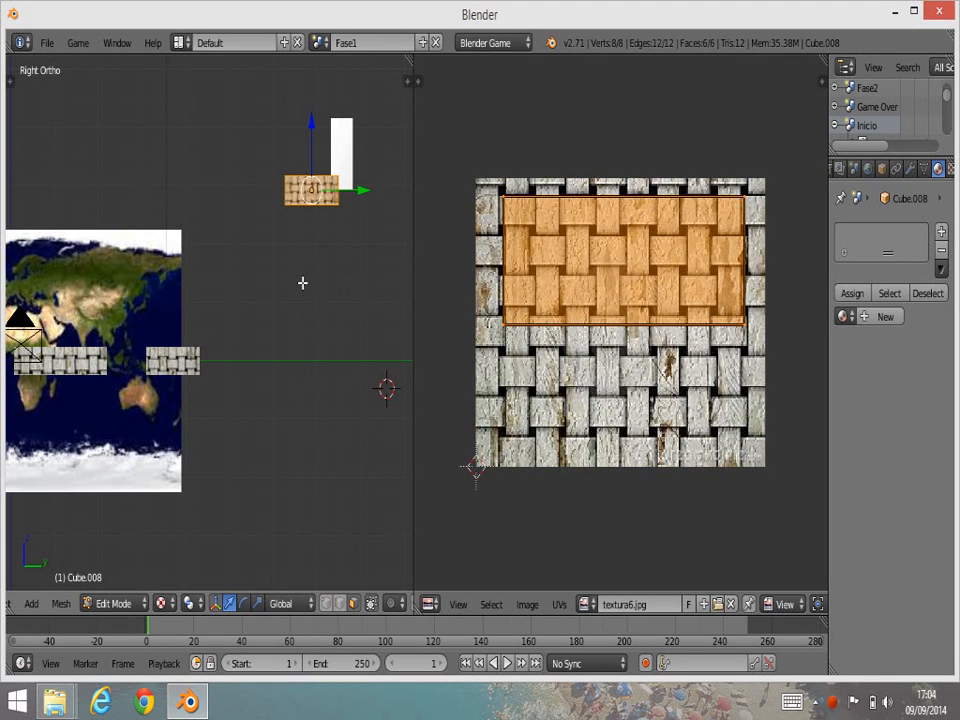
key("Tab")
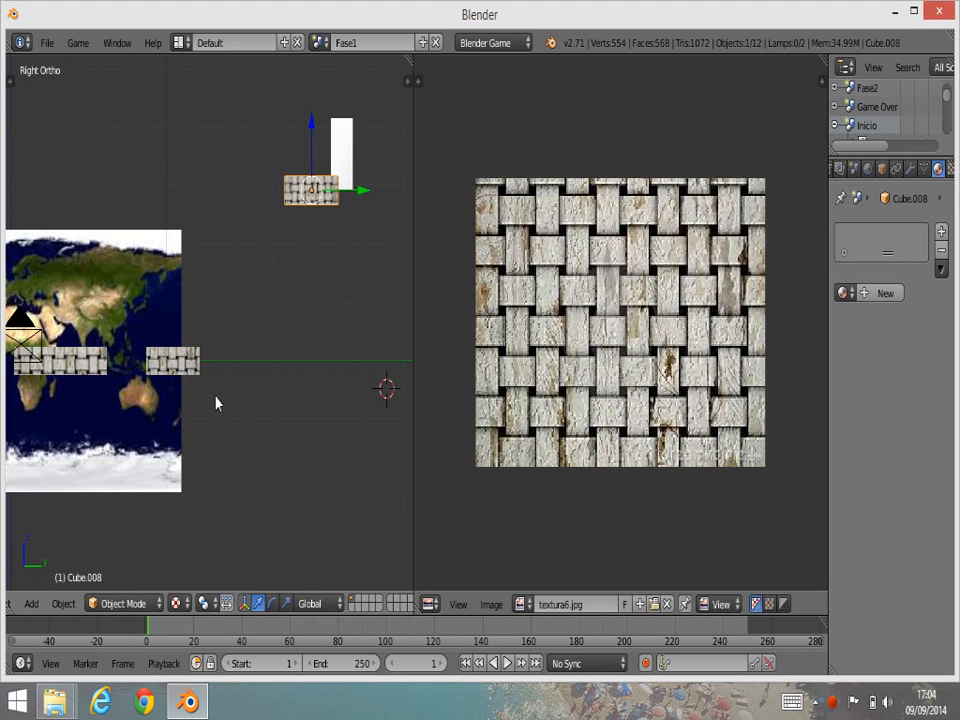
- Give the tall white pillar a new material and enable Invisible in its game settings
scroll(216, 403, "down", 4)
scroll(284, 405, "up", 1)
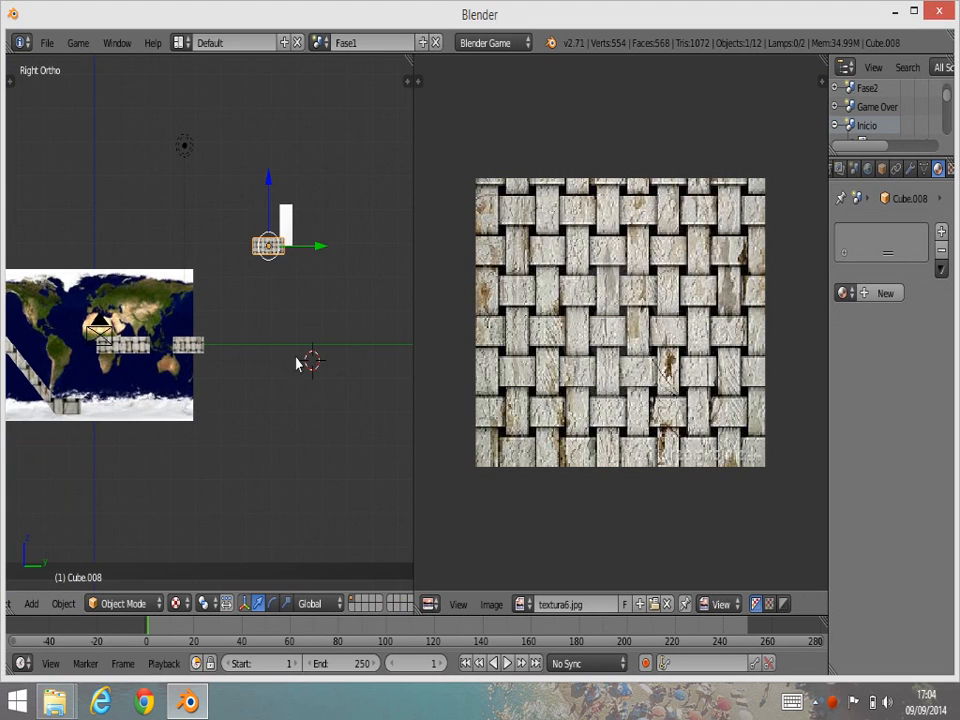
right_click(286, 229)
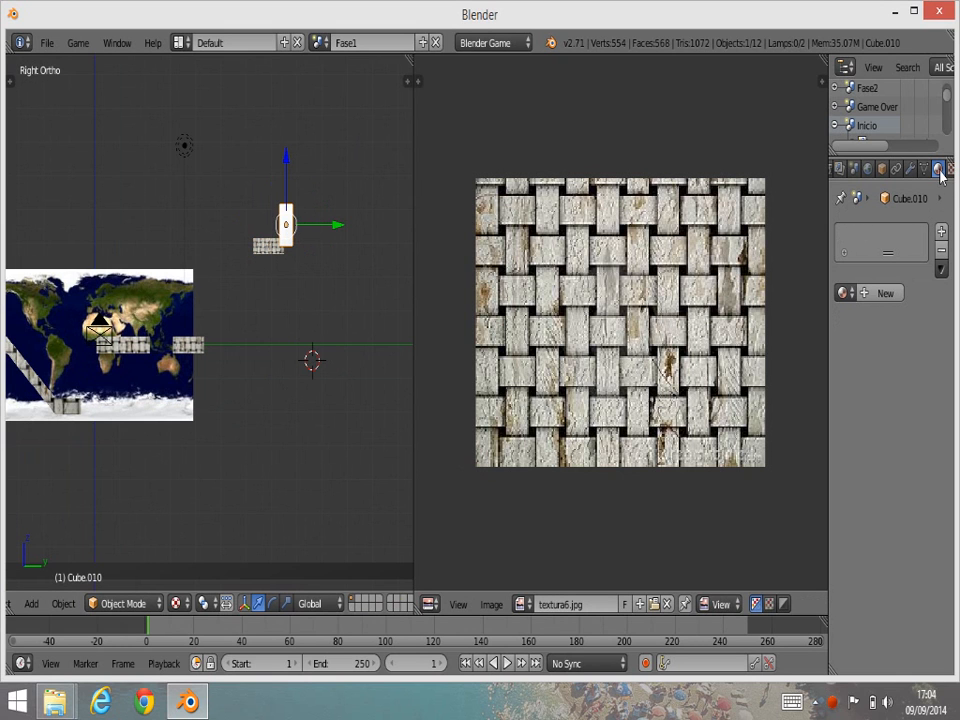
left_click(886, 293)
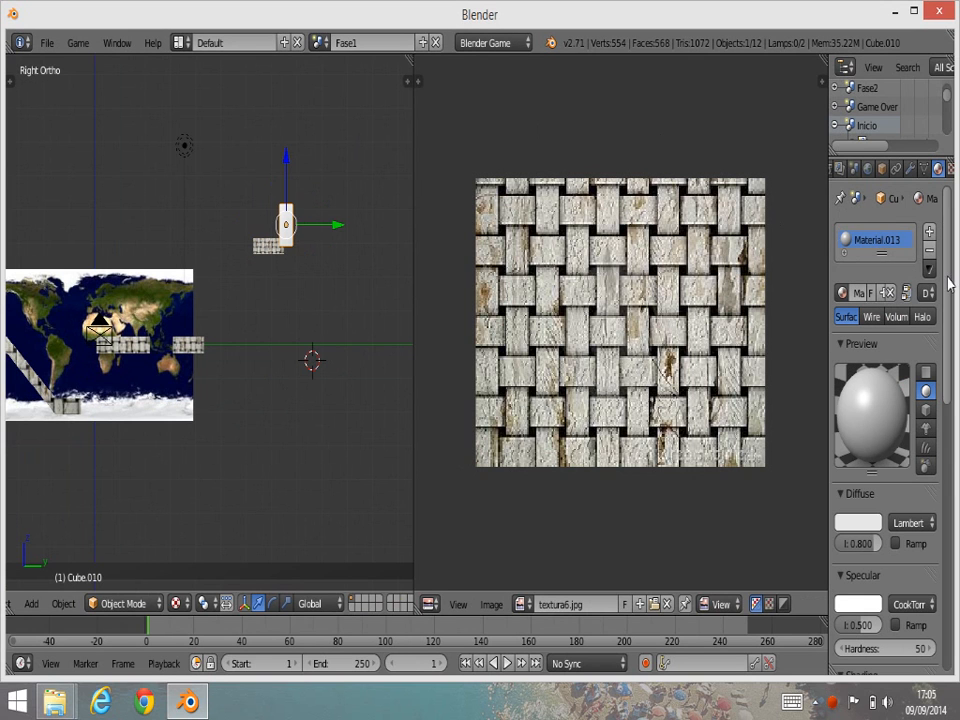
scroll(948, 300, "down", 3)
scroll(948, 335, "down", 8)
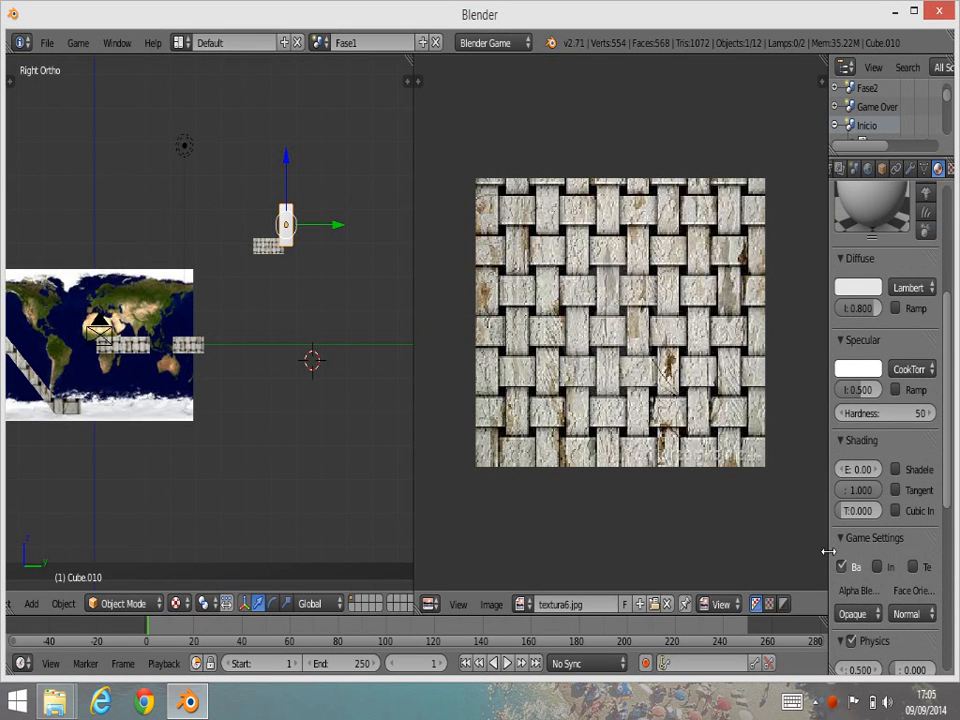
left_click_drag(823, 553, 755, 554)
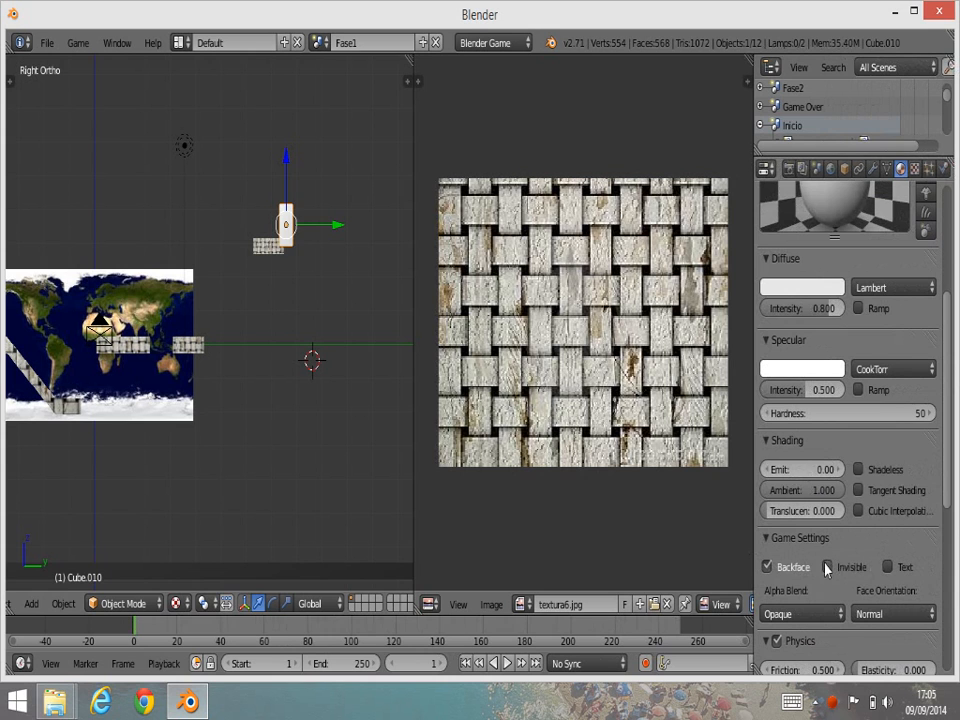
left_click(827, 566)
- Give the long thin floor bar beneath the level a new material and enable Invisible in its game settings
scroll(342, 308, "down", 3)
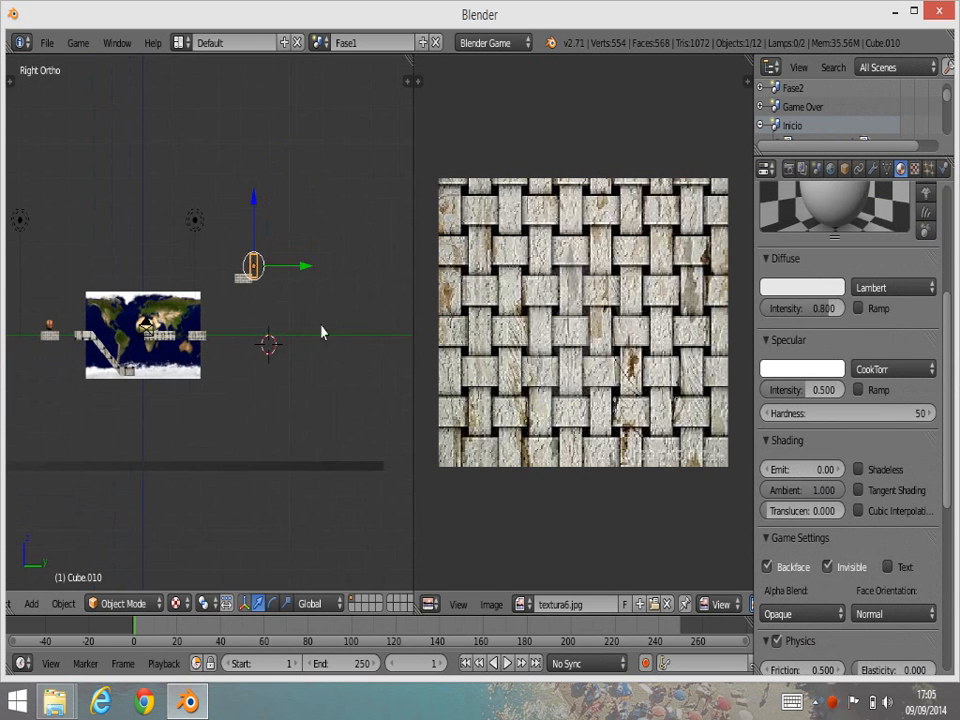
right_click(287, 472)
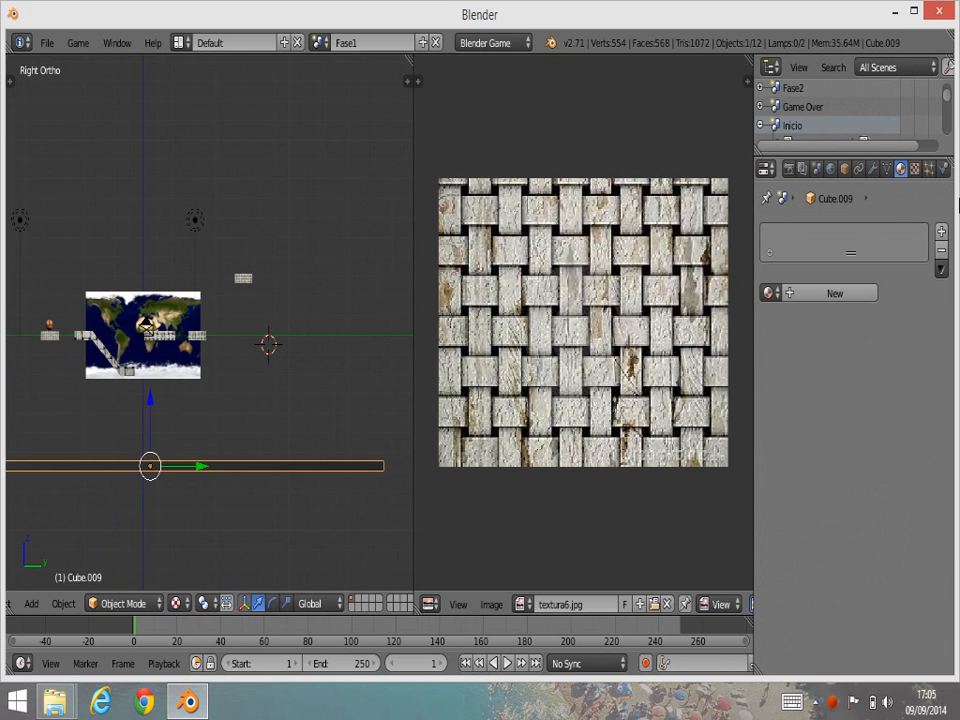
left_click(821, 291)
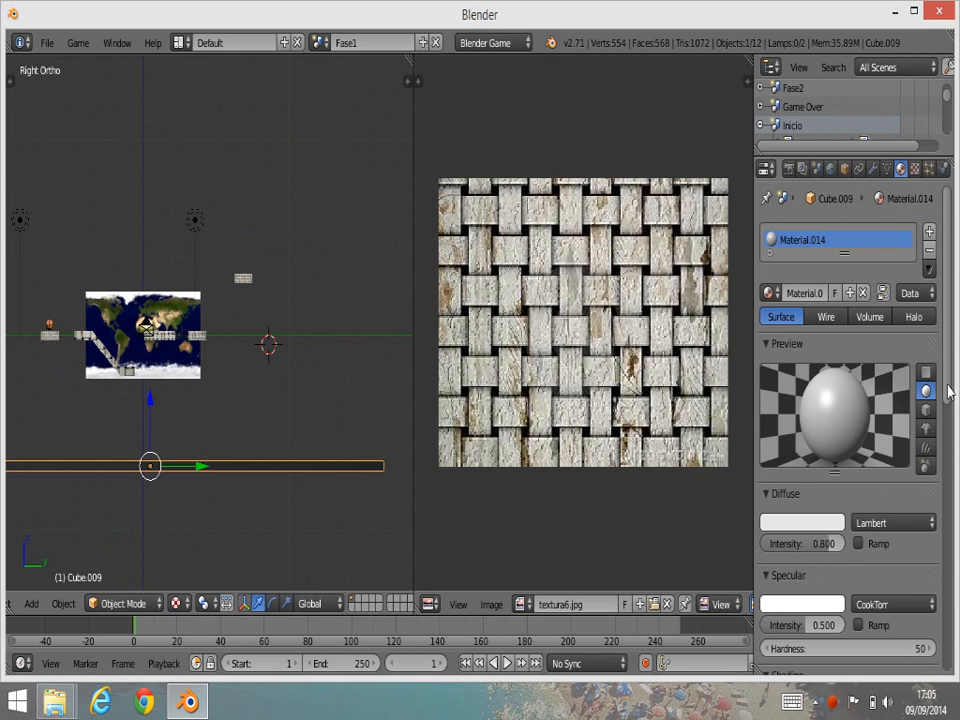
left_click_drag(947, 388, 950, 425)
scroll(950, 425, "down", 5)
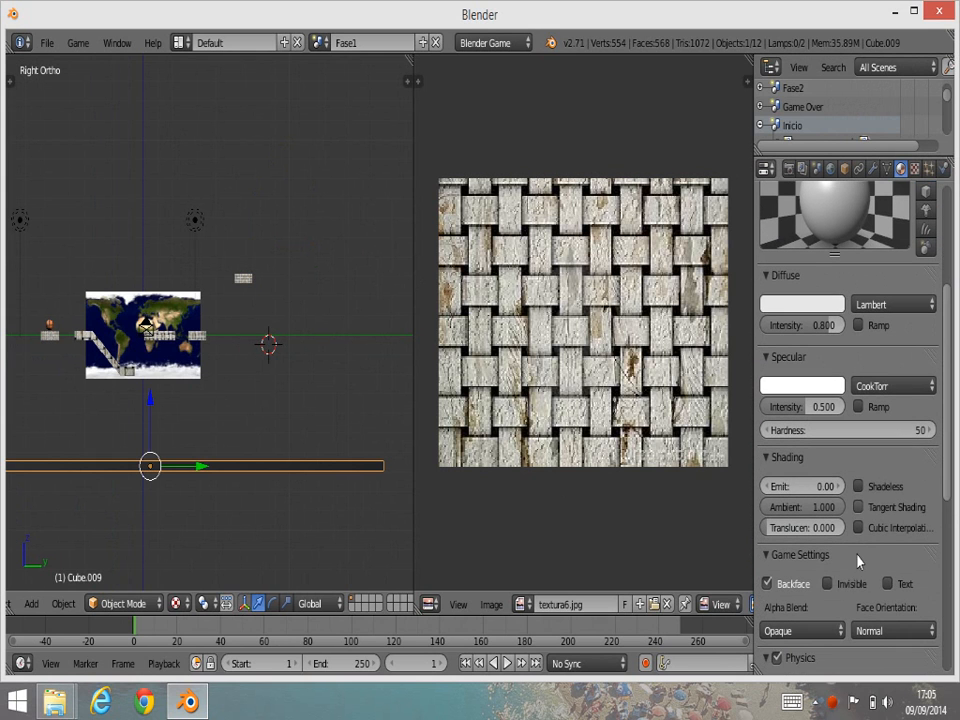
left_click(828, 584)
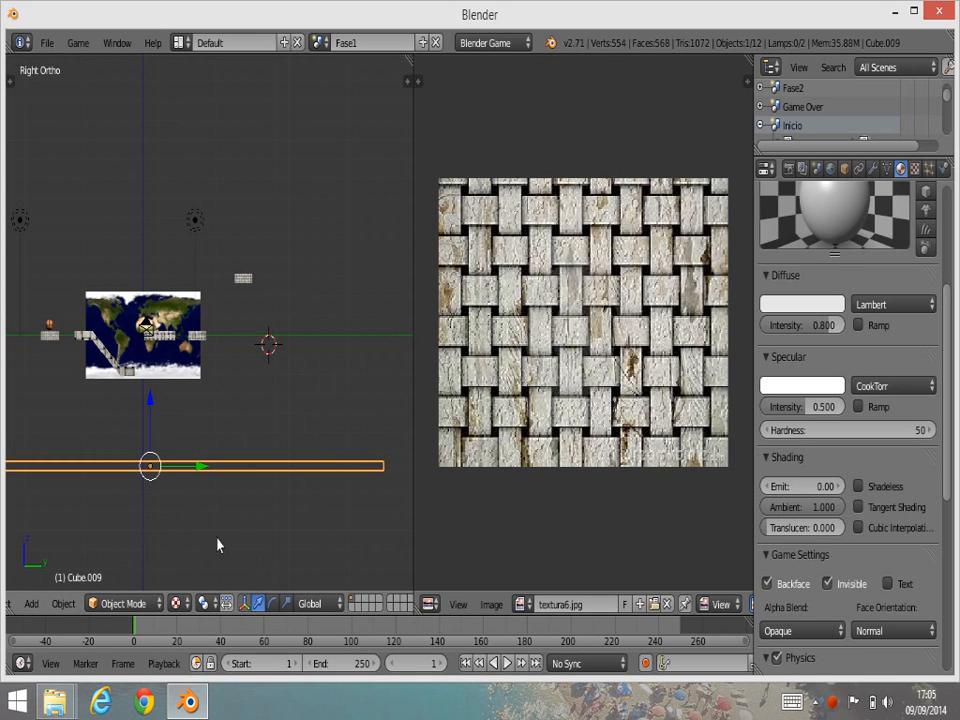
- Test the Fase1 level in the standalone player and close the game window
scroll(207, 545, "down", 2)
scroll(201, 525, "up", 1)
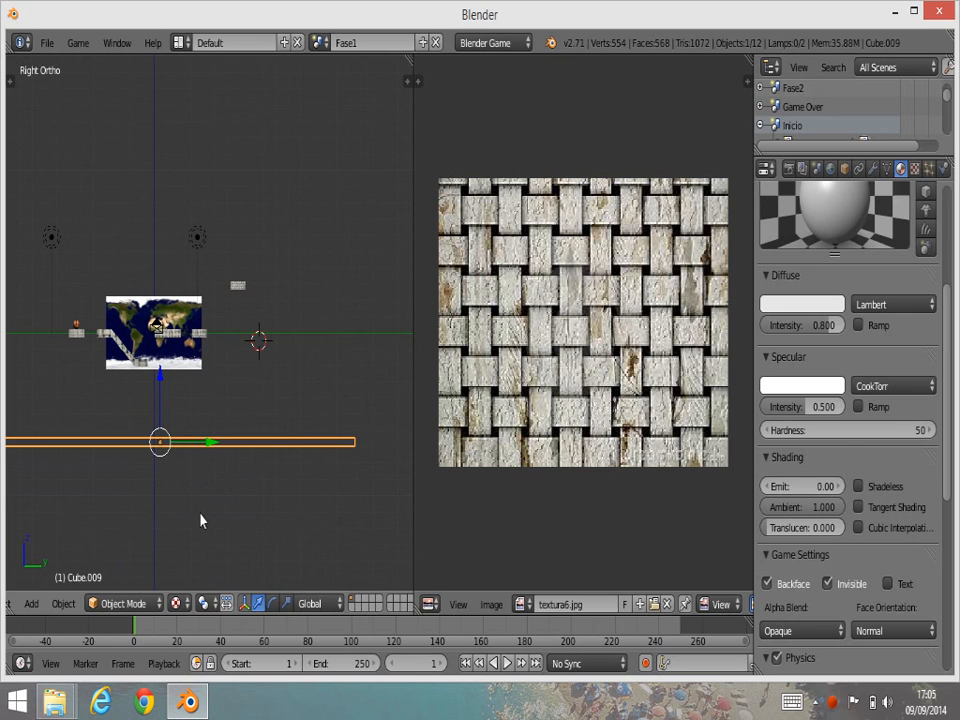
left_click(790, 169)
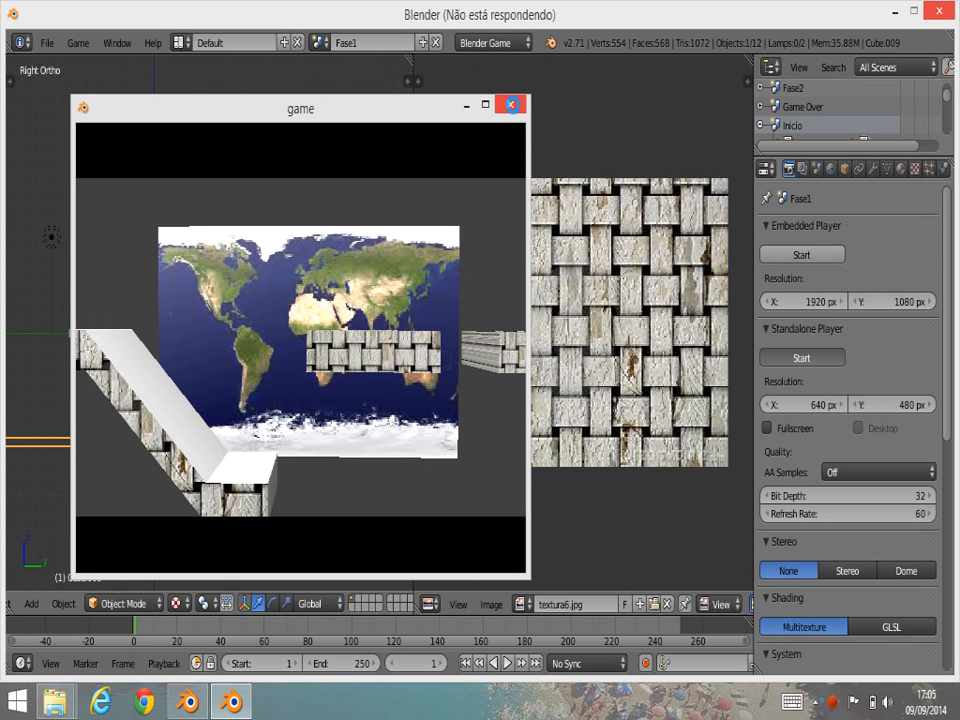
left_click(512, 106)
- Join the image editor area into the 3D view so the viewport fills the space
scroll(350, 286, "down", 6)
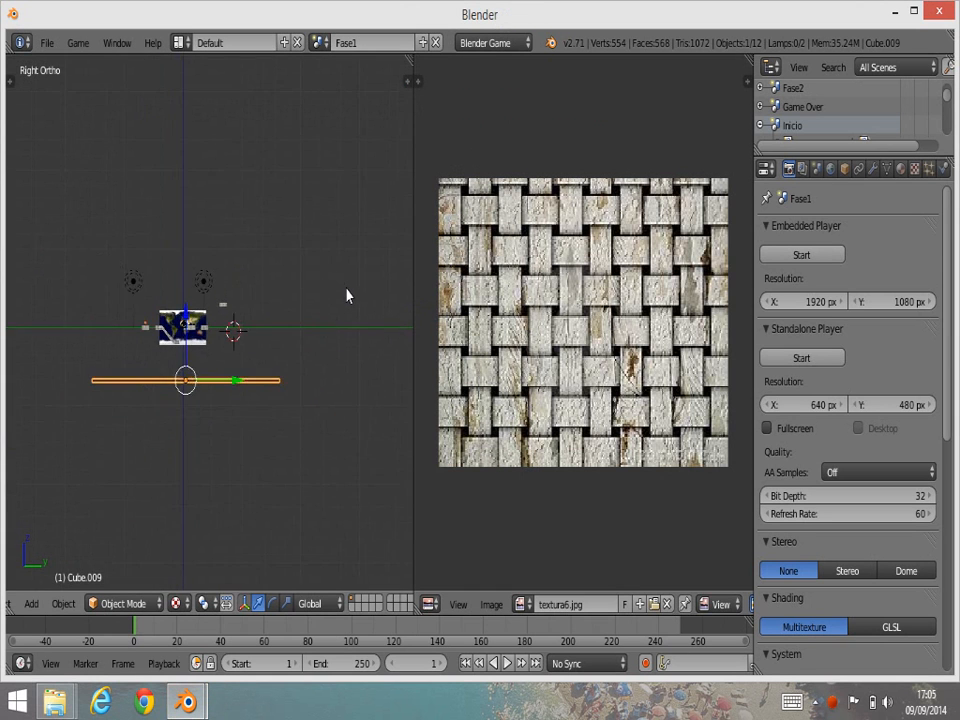
scroll(346, 290, "up", 3)
scroll(347, 300, "up", 2)
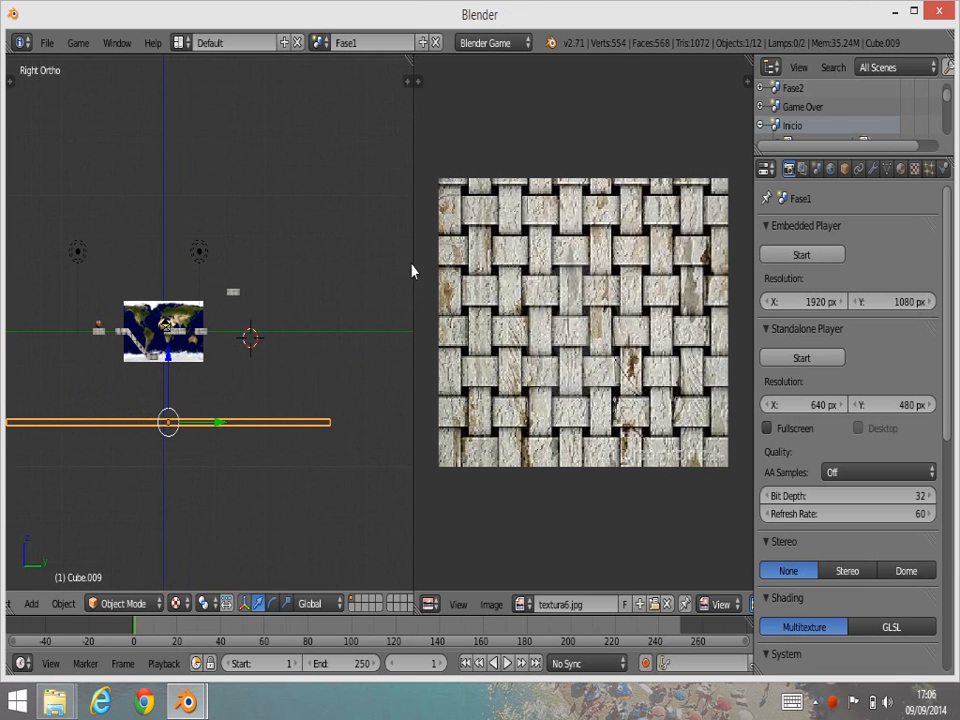
right_click(414, 262)
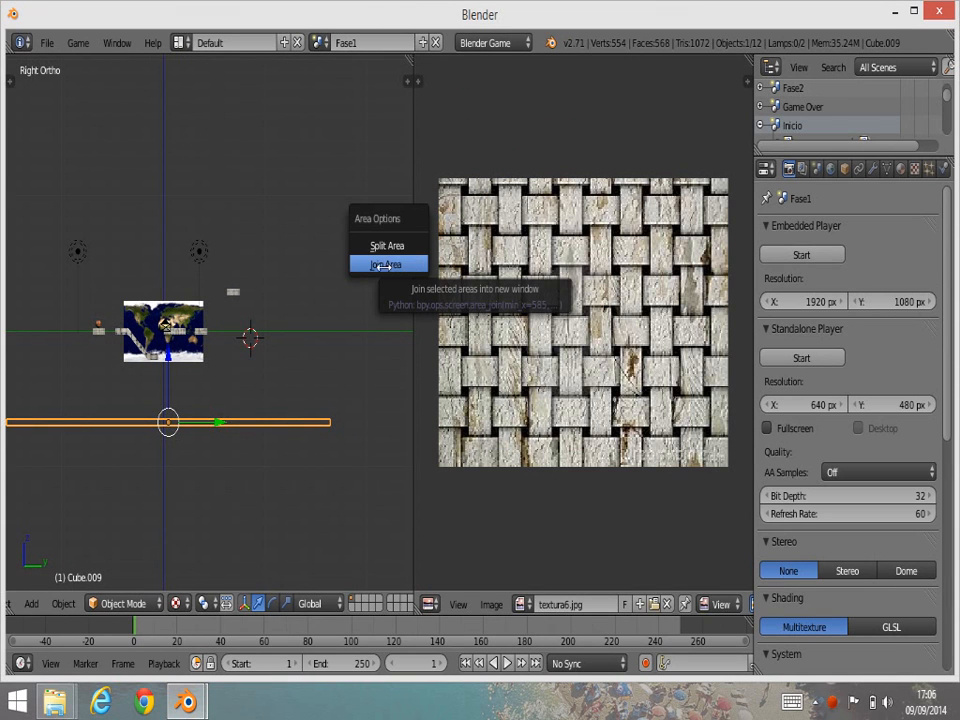
left_click(390, 265)
left_click(481, 268)
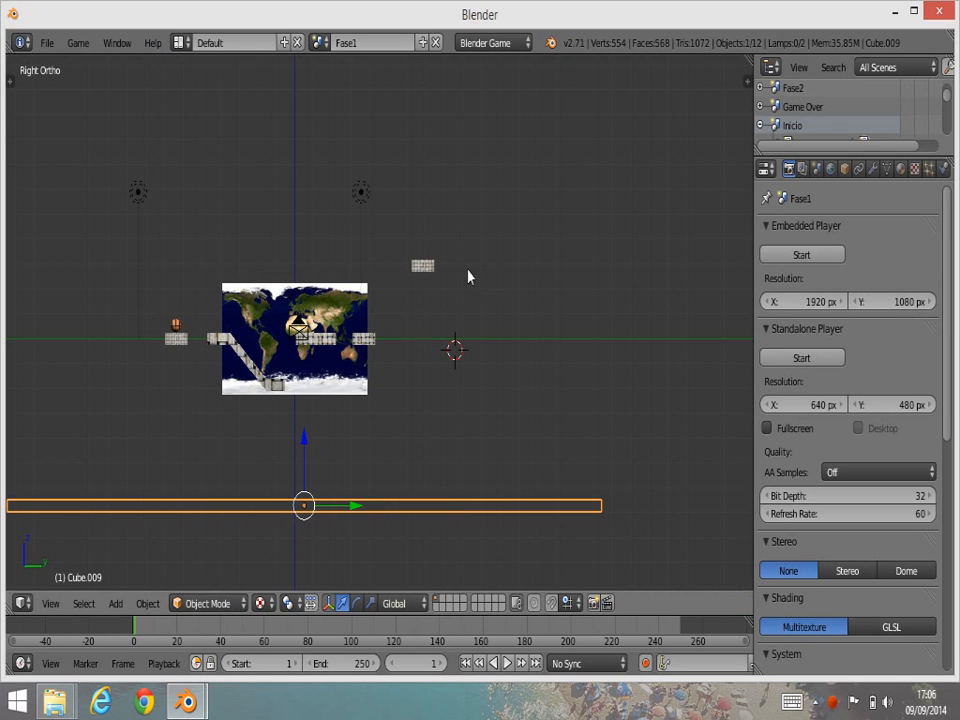
- Clear the selection, look through the level's camera, and select that camera by its frame
left_click(183, 42)
key("a")
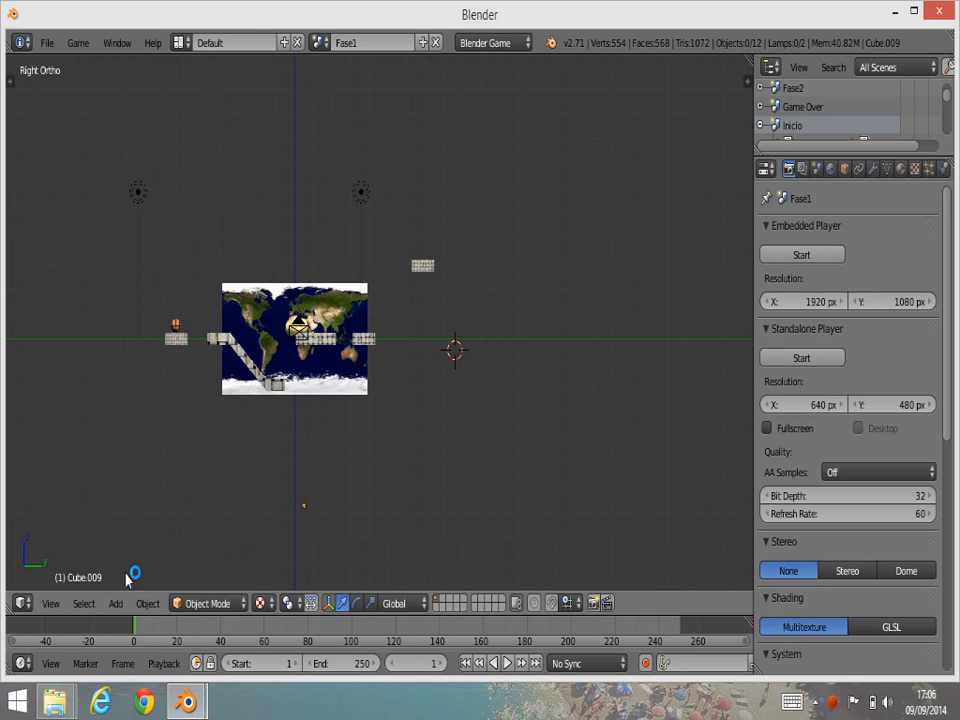
left_click(50, 604)
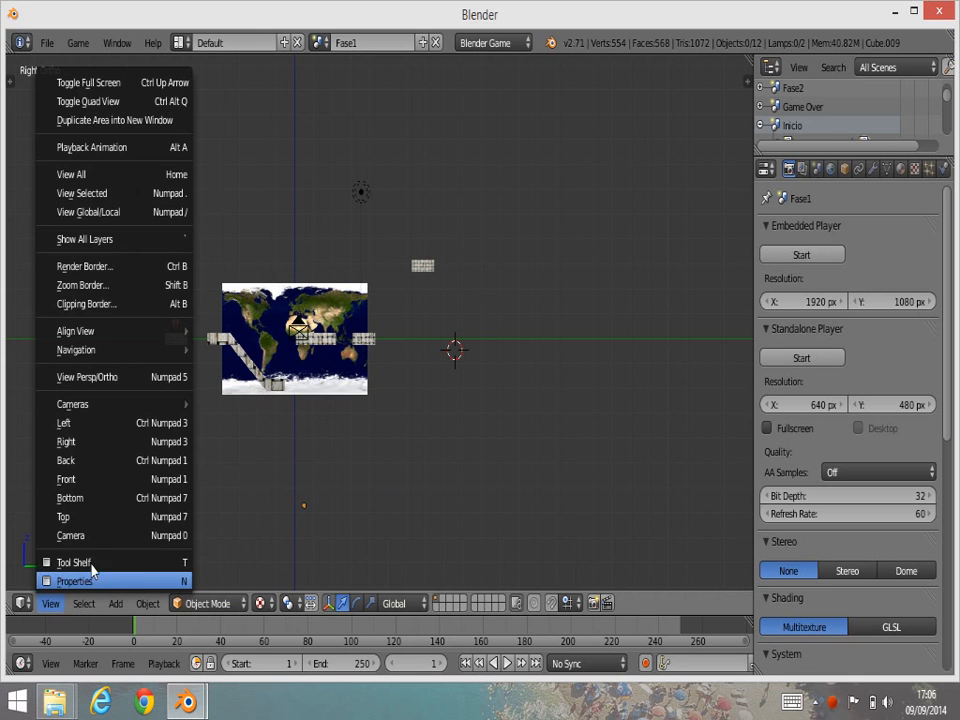
left_click(93, 541)
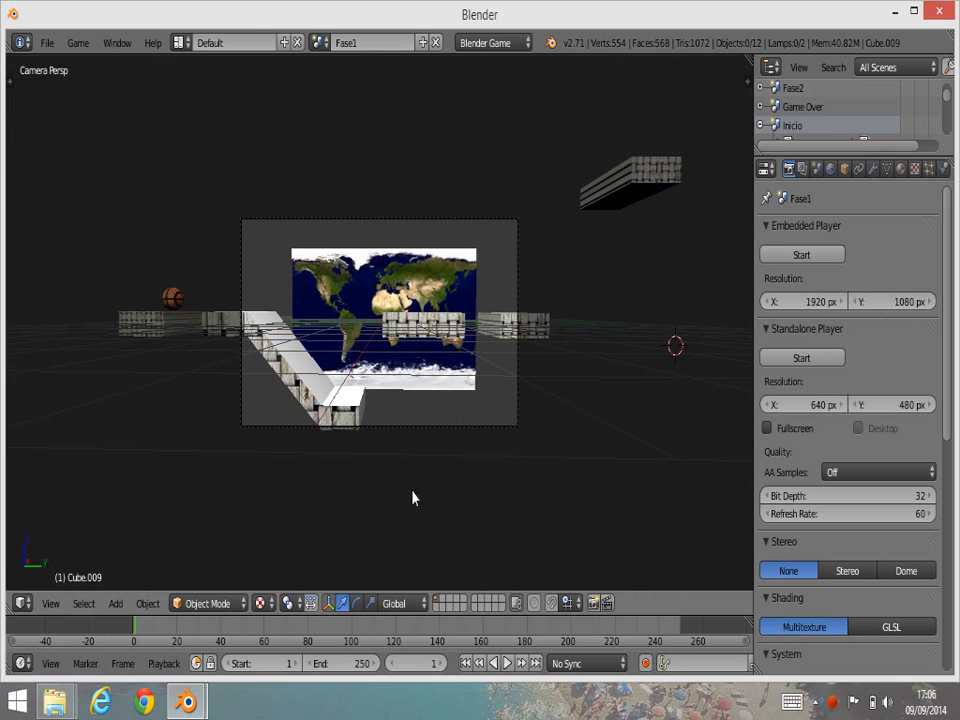
right_click(471, 433)
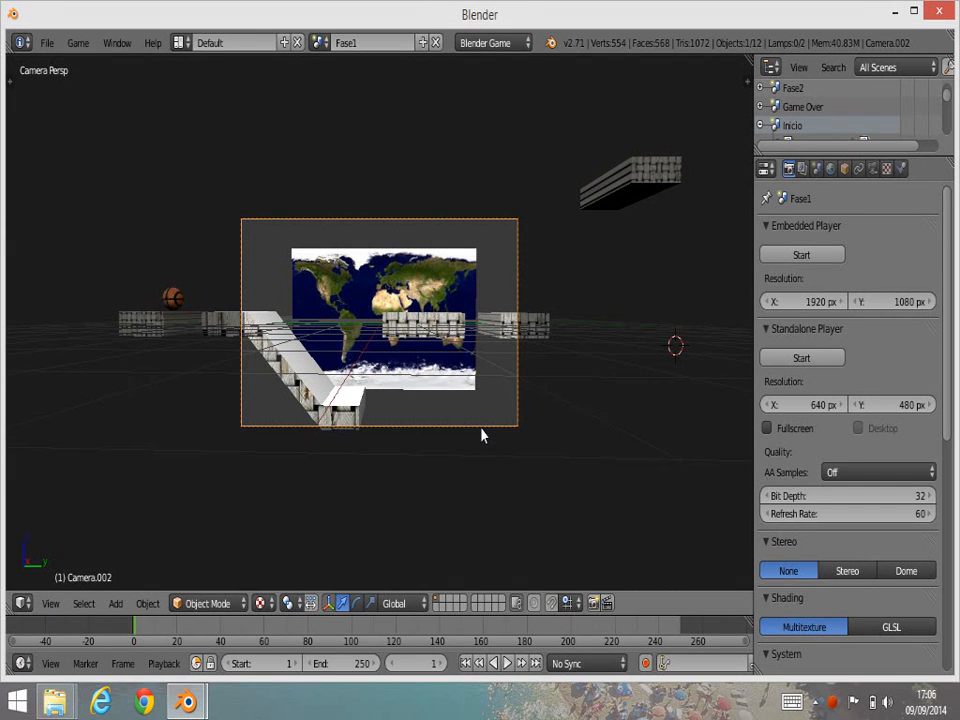
left_click(50, 604)
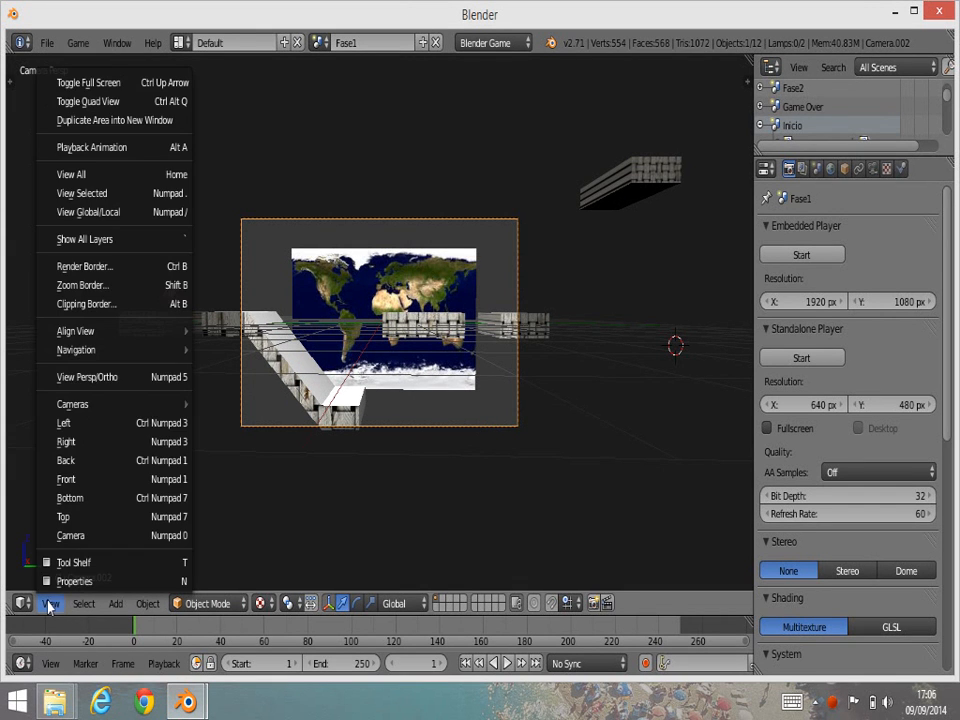
left_click(115, 377)
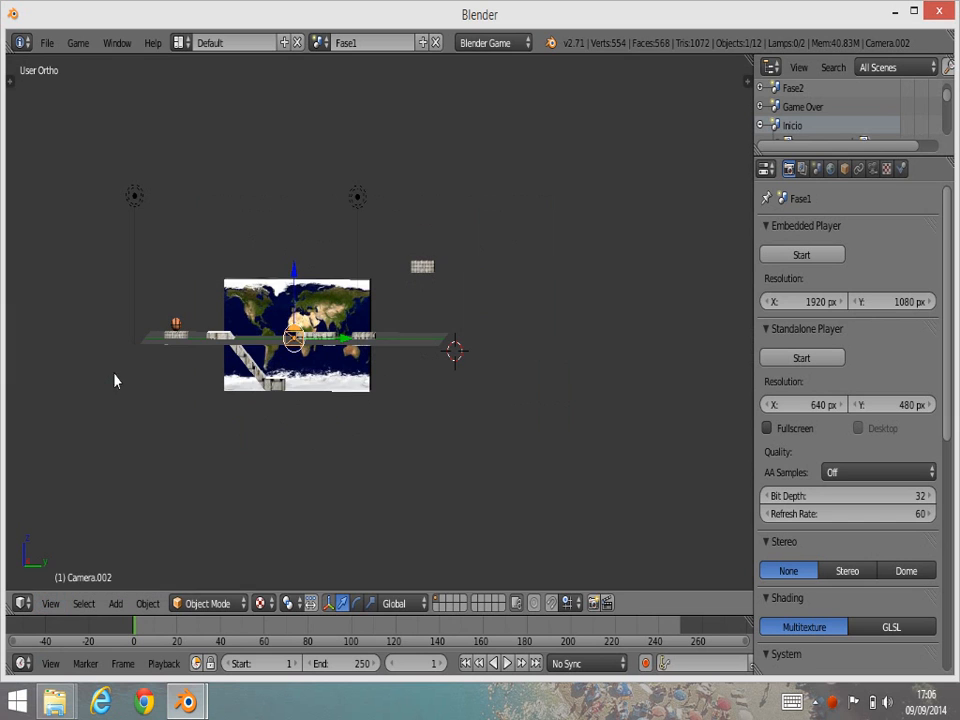
left_click(50, 604)
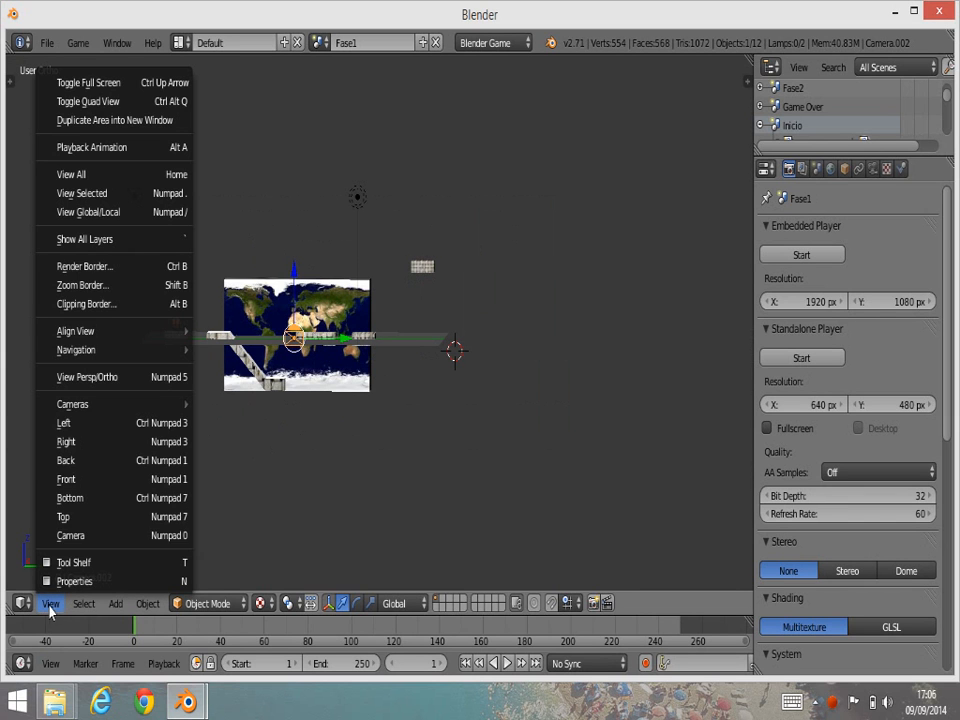
left_click(100, 443)
left_click(50, 604)
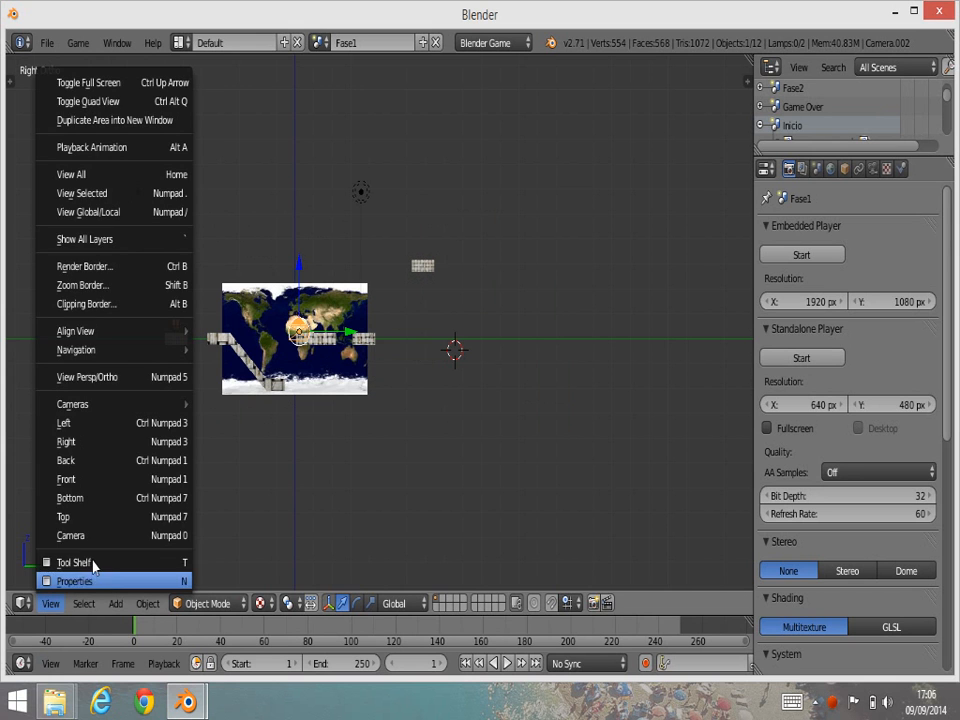
left_click(90, 538)
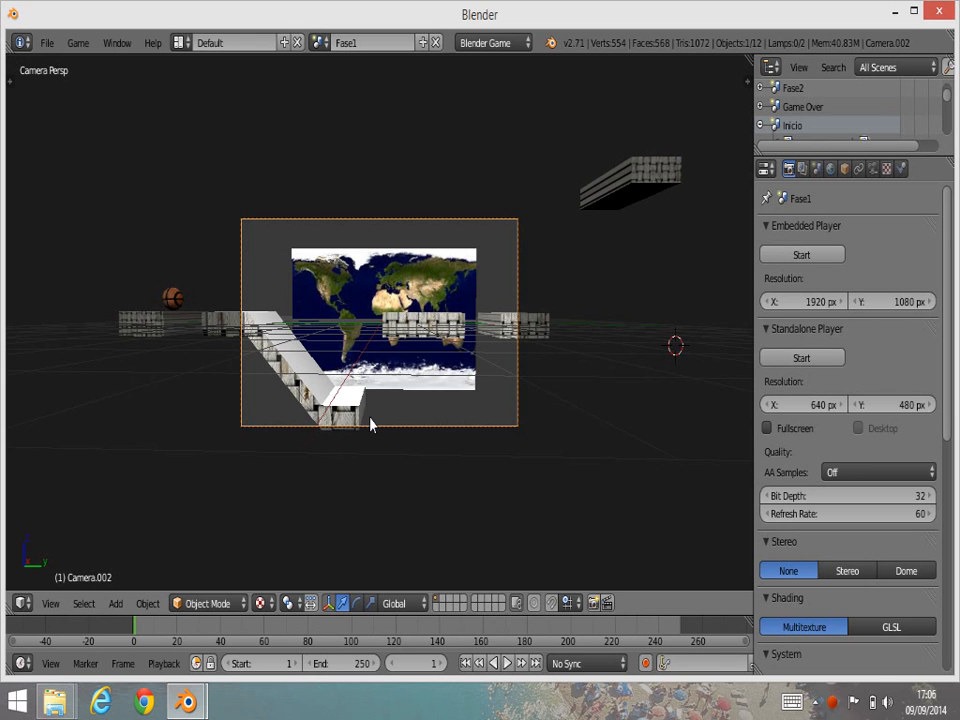
- Move the camera back along global X until the basketball fits in frame, and raise it about 1.02 units along global Z
key("g")
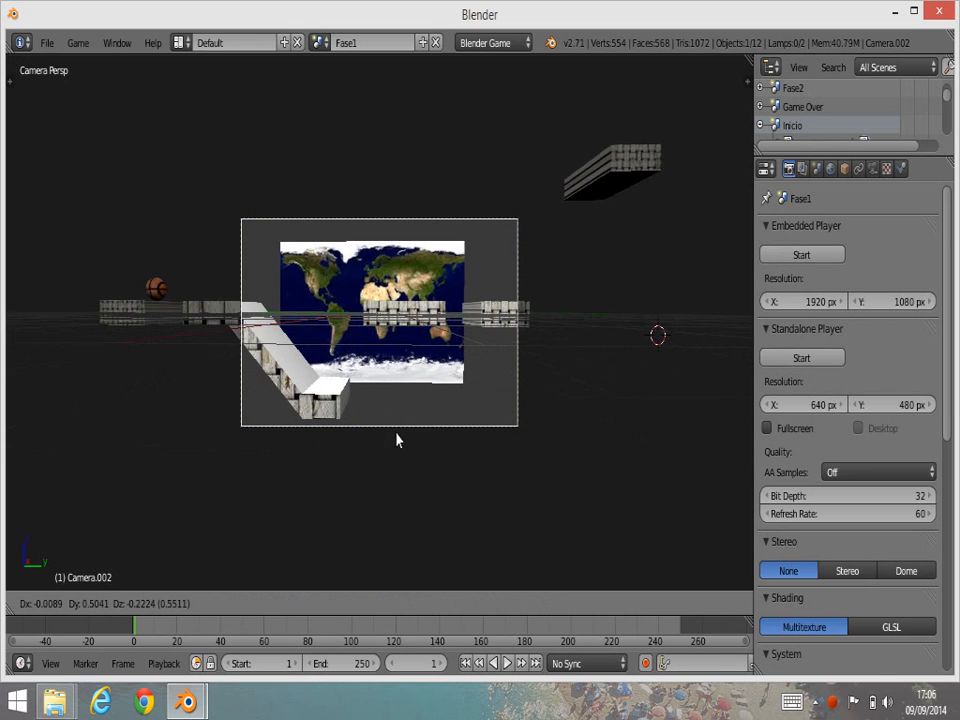
key("x")
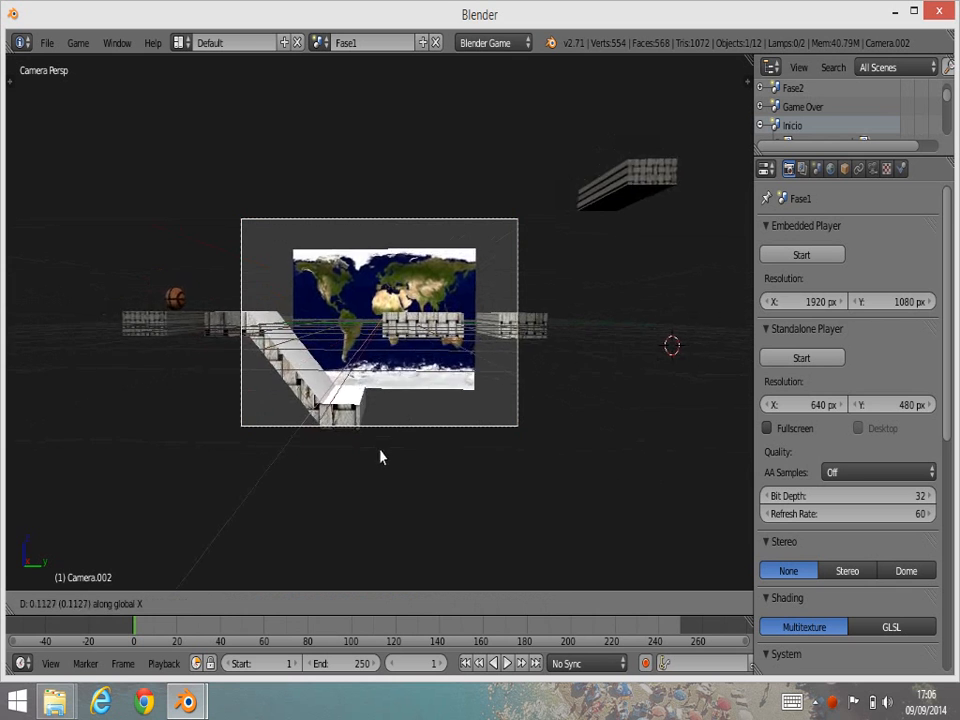
left_click(323, 512)
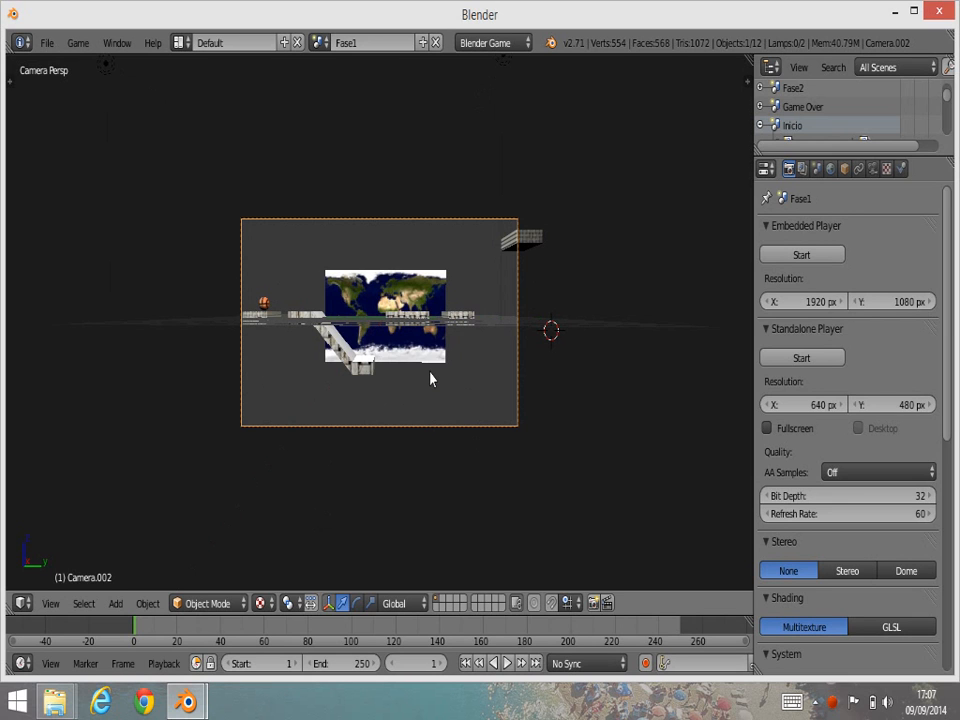
key("g")
key("z")
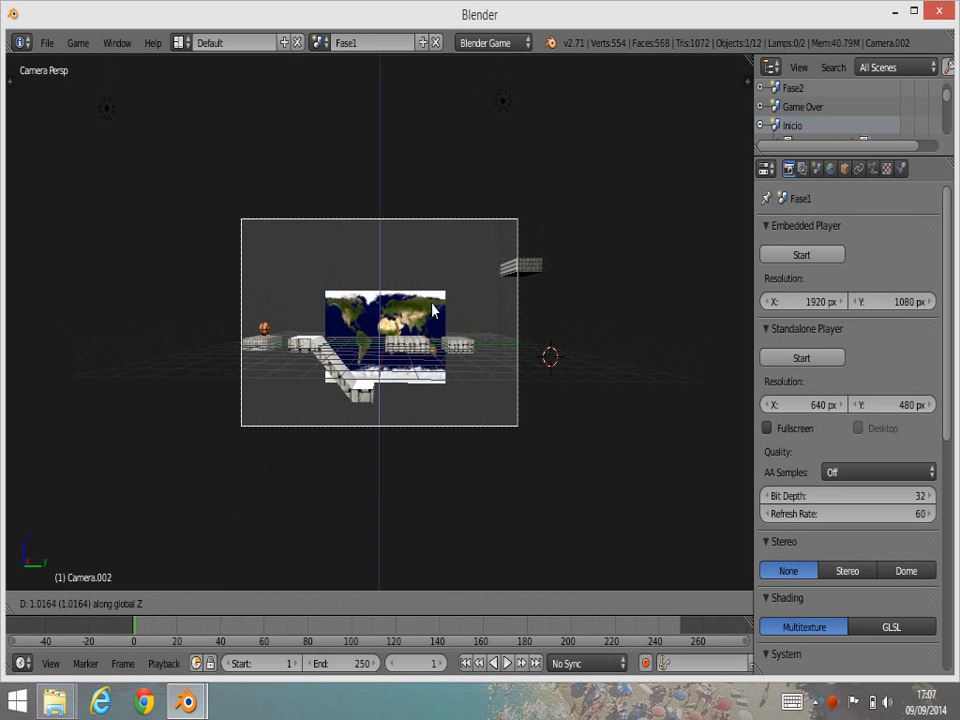
left_click(432, 311)
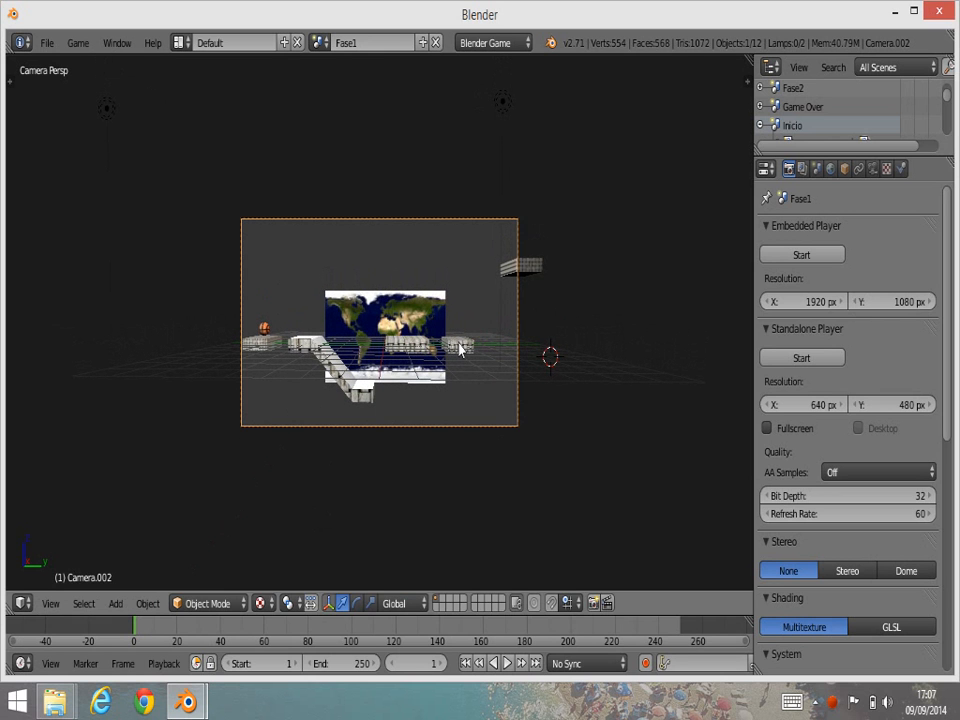
- Shift the camera slightly along positive global Y, and move it back about 2.04 units along global X to frame all the platforms
key("g")
key("y")
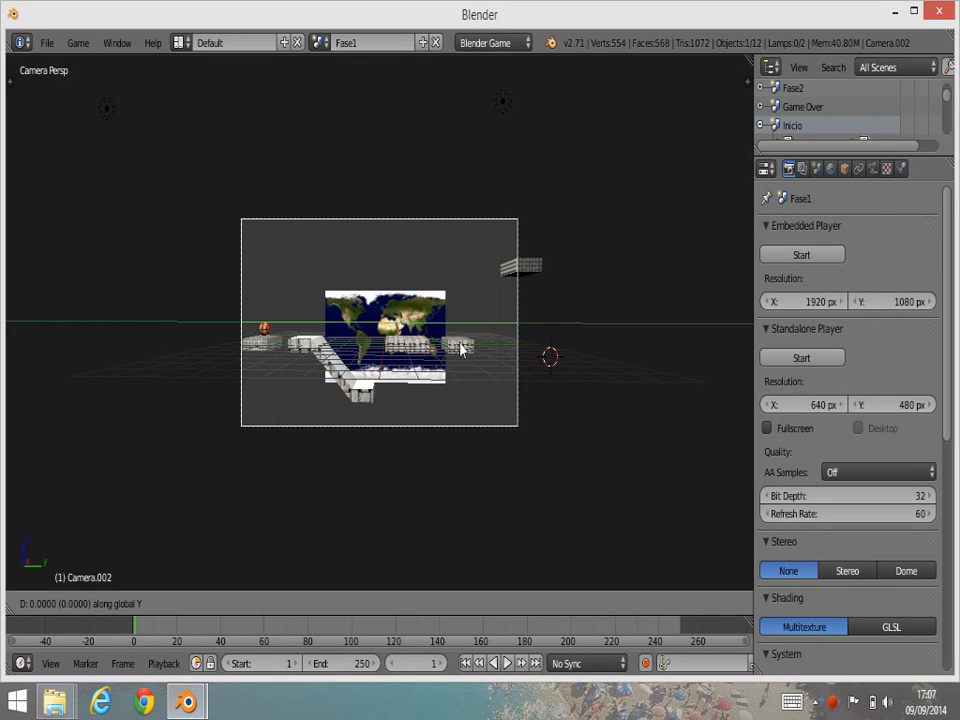
left_click(478, 347)
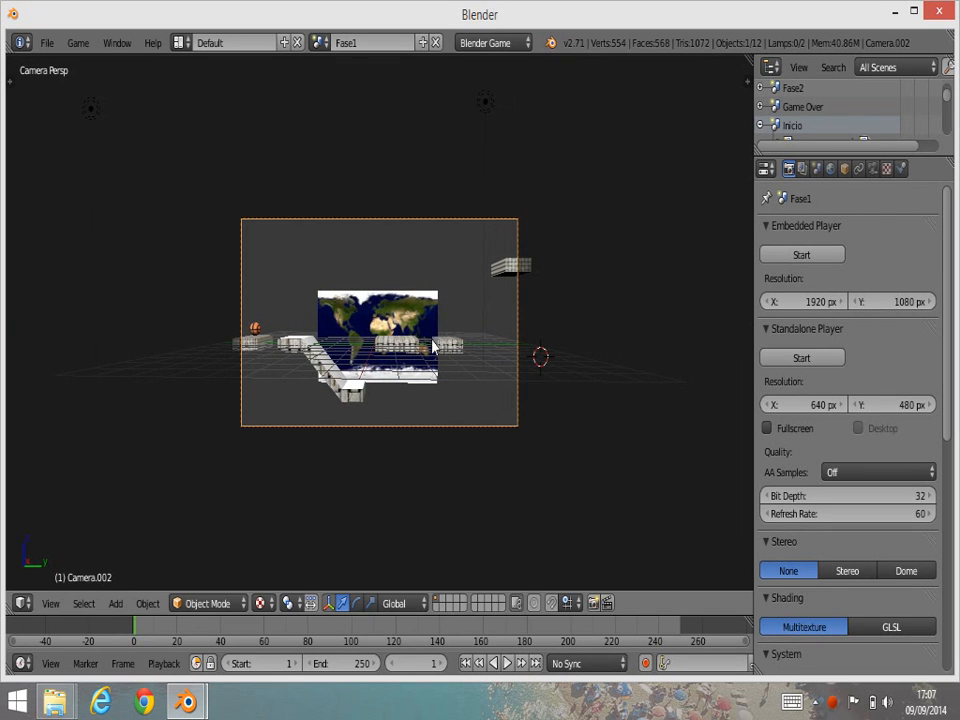
key("g")
key("x")
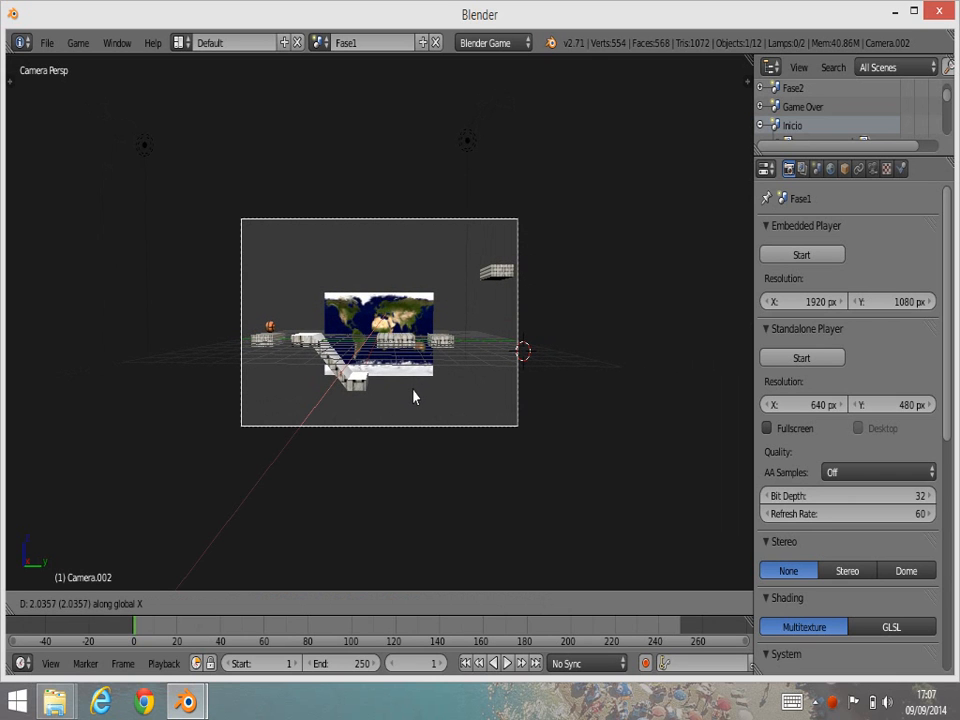
left_click(413, 392)
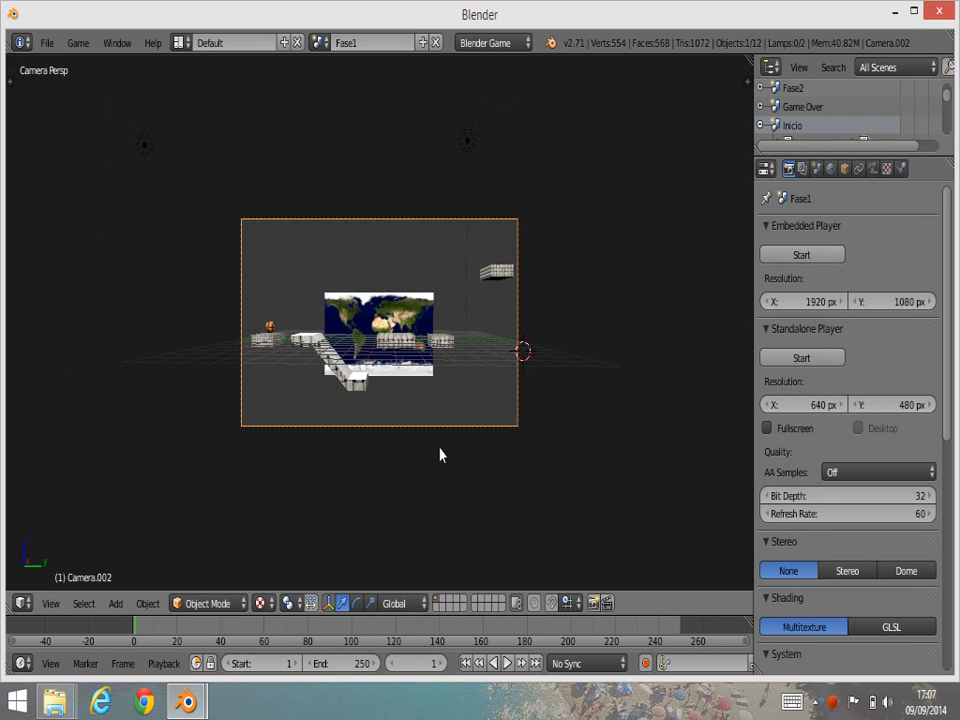
- Scale up the world-map background block until it fills the camera frame
right_click(409, 318)
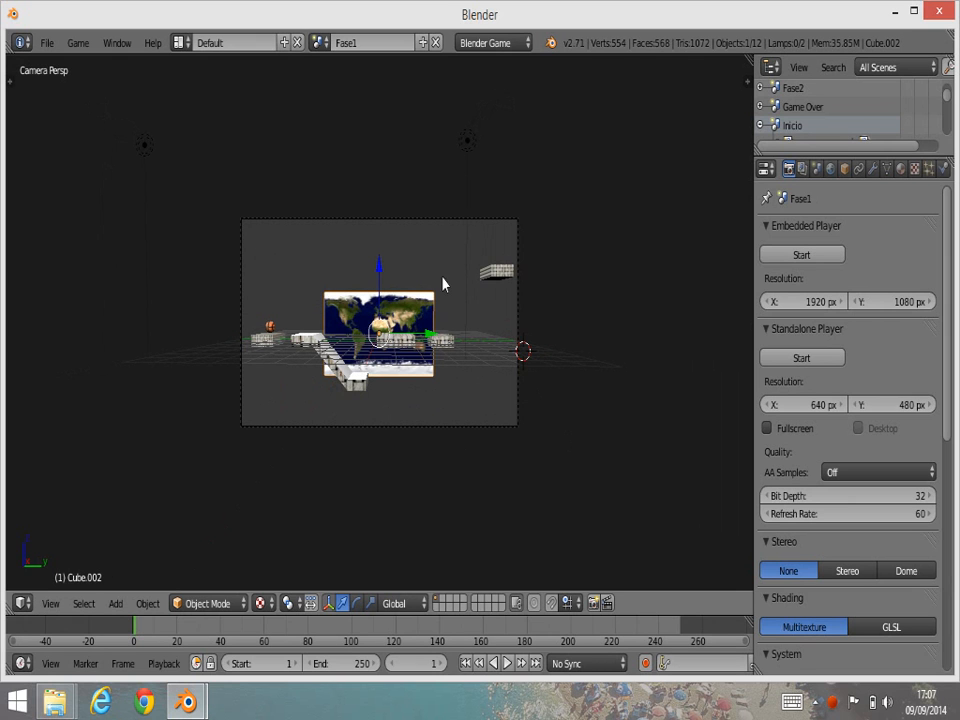
key("s")
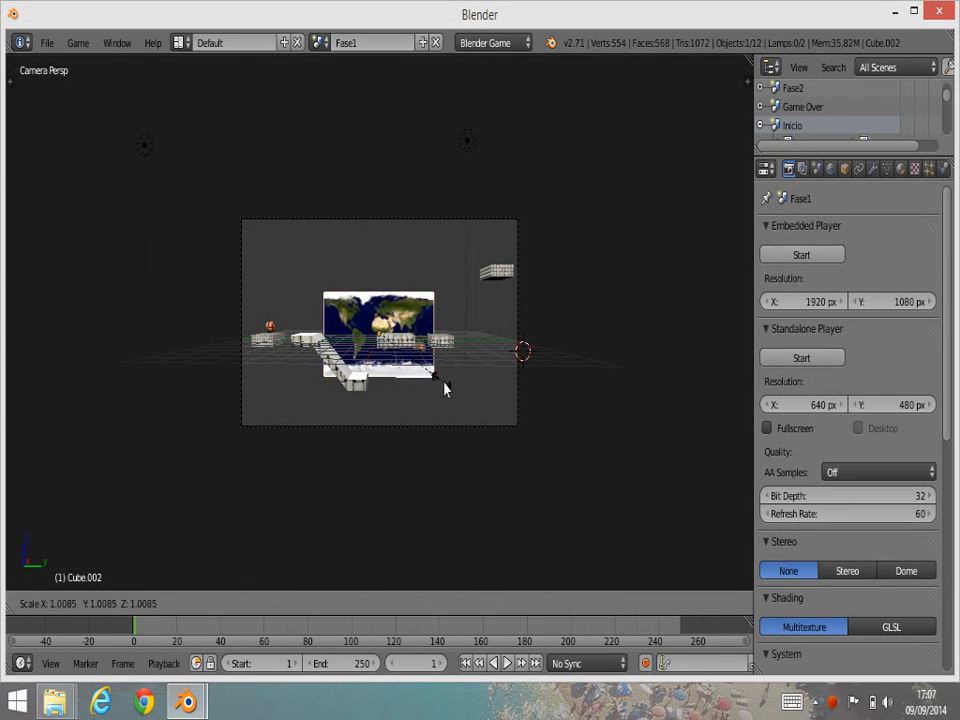
left_click(534, 458)
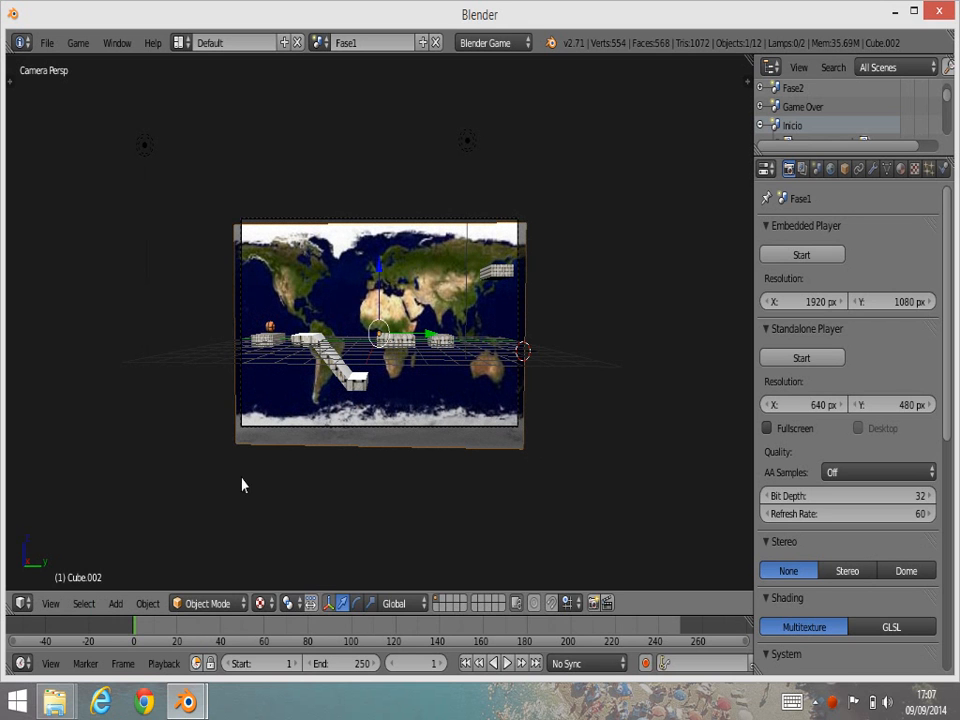
- Test the Fase1 level in the standalone player with the game window maximized, and quit the game
left_click(792, 359)
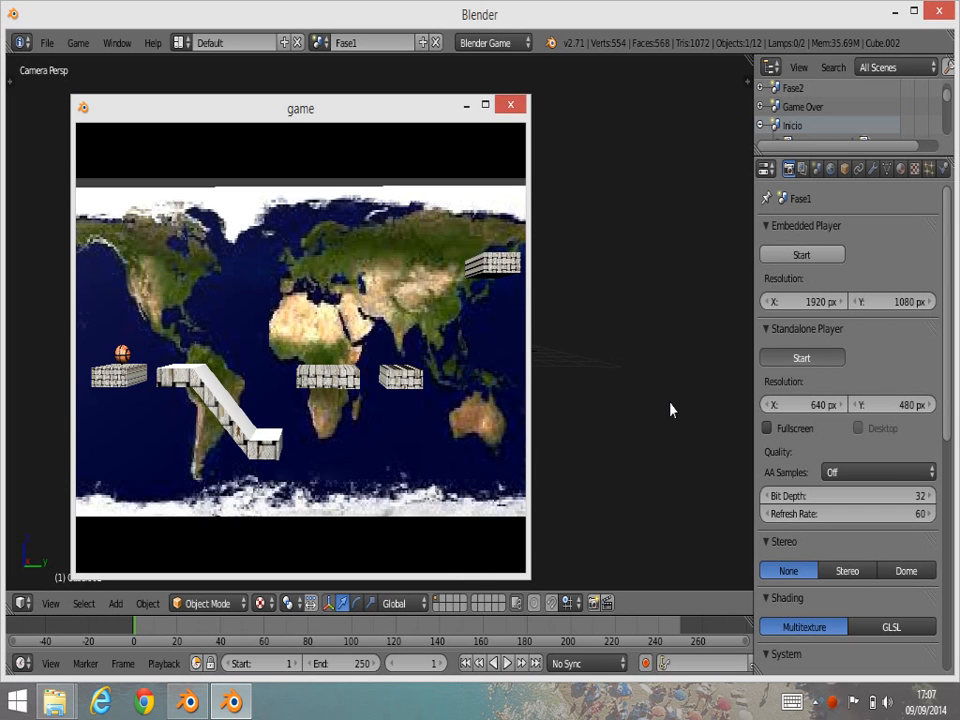
left_click(485, 105)
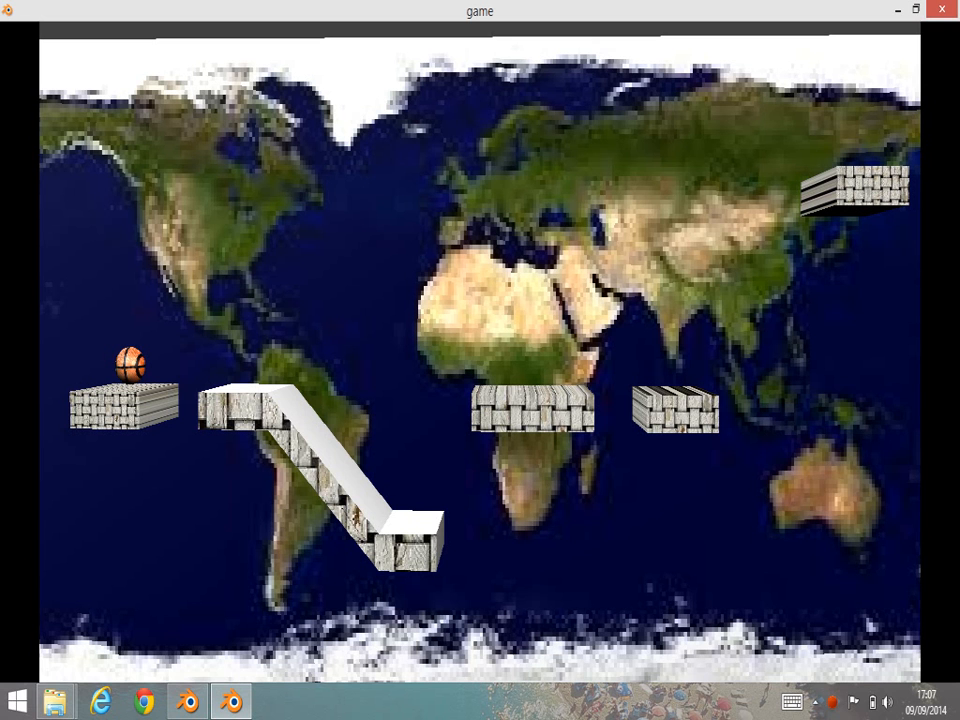
key("Escape")
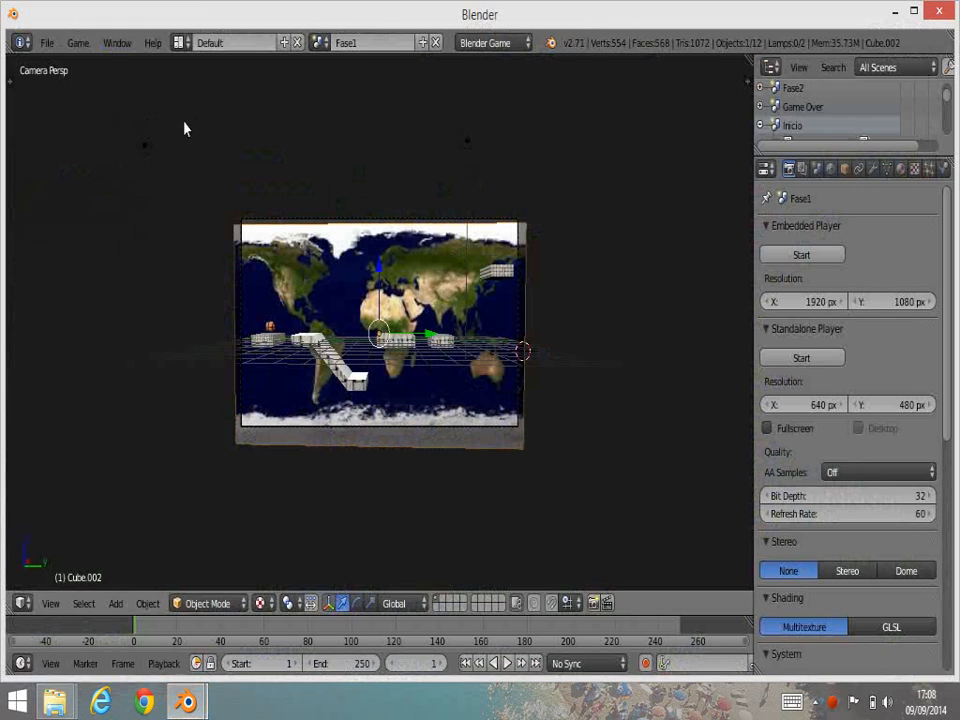
- View the Game Over scene and the Inicio scene
left_click(322, 42)
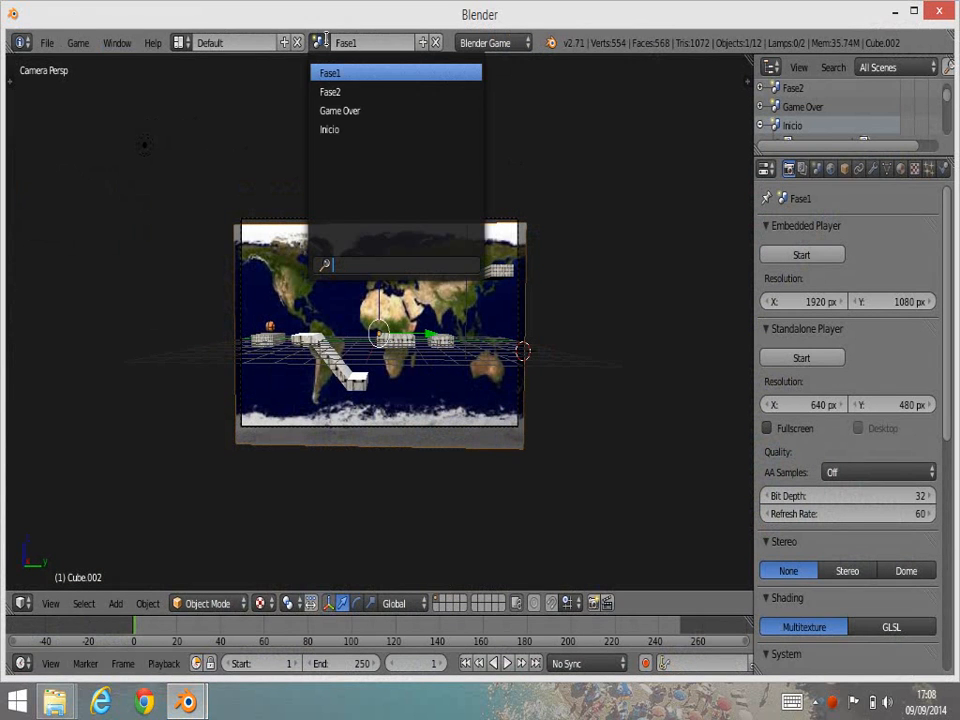
left_click(345, 111)
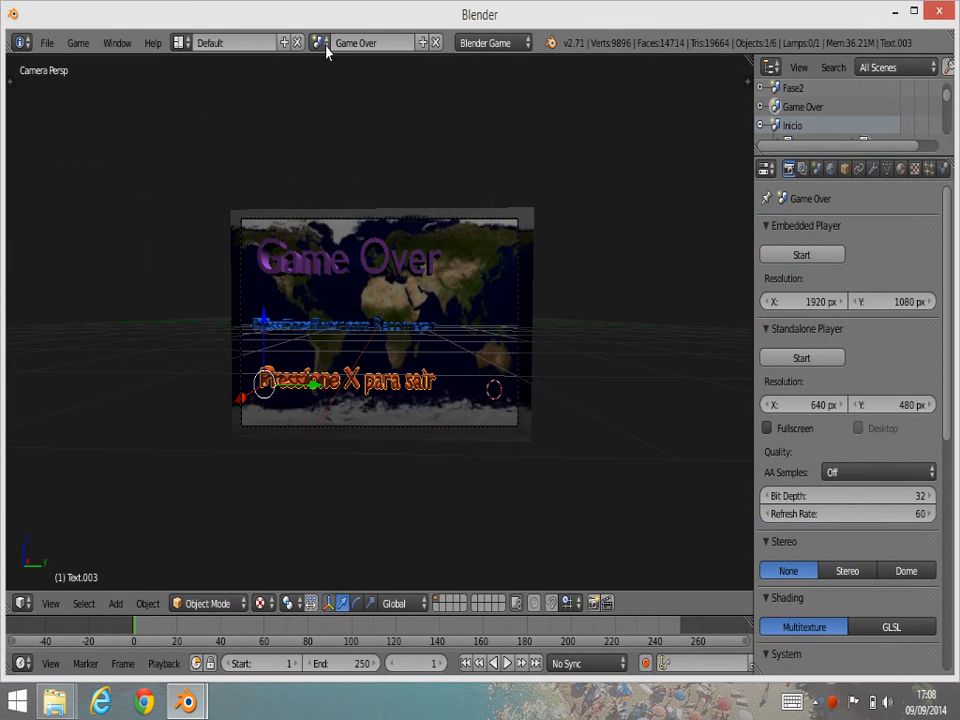
left_click(320, 42)
left_click(334, 130)
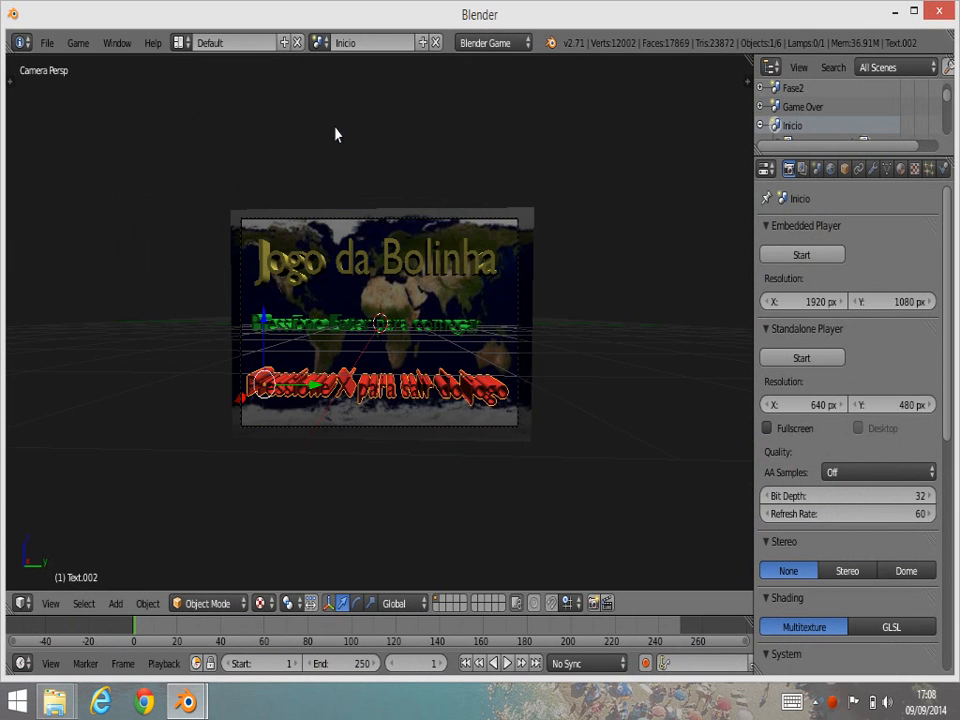
- Switch to the Fase2 scene and delete the yellow "Jogo da Bolinha" title text there
left_click(320, 42)
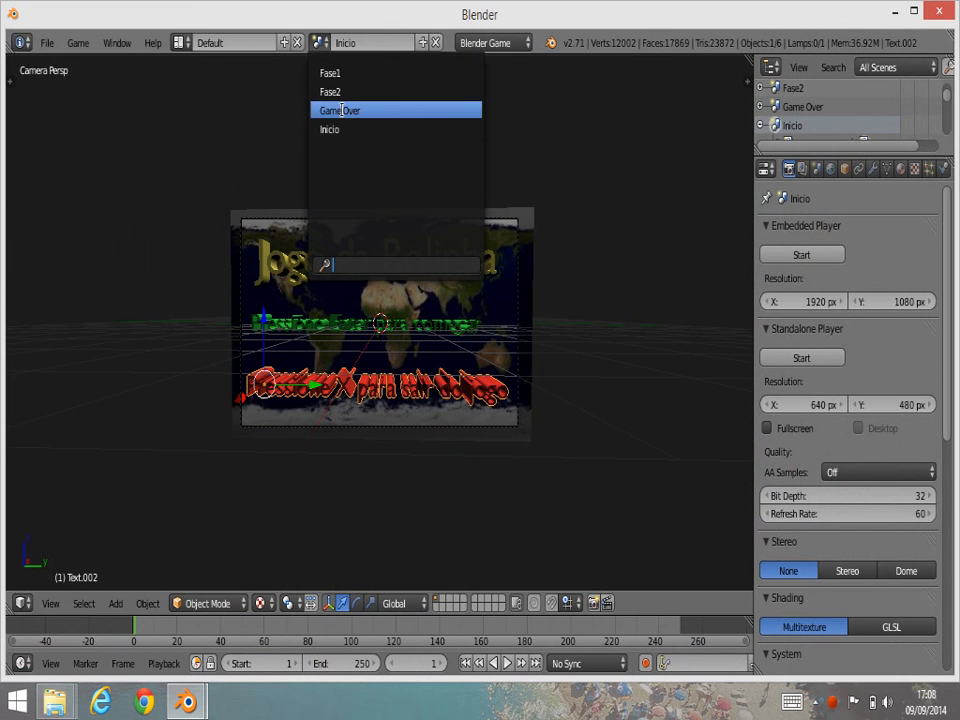
left_click(342, 93)
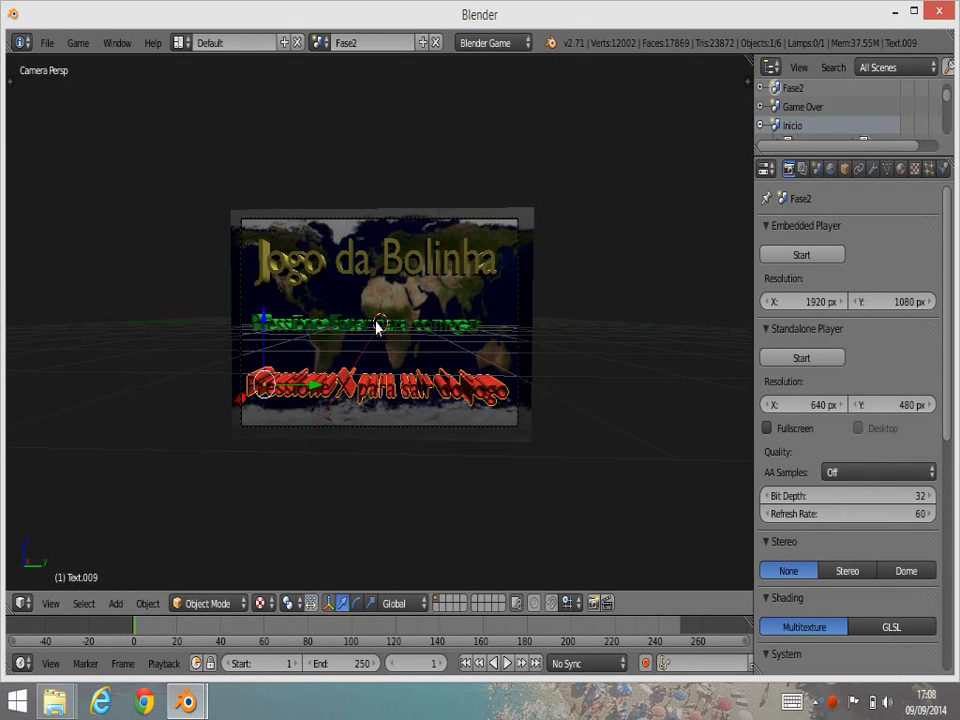
key("ctrl+z")
key("KP_0")
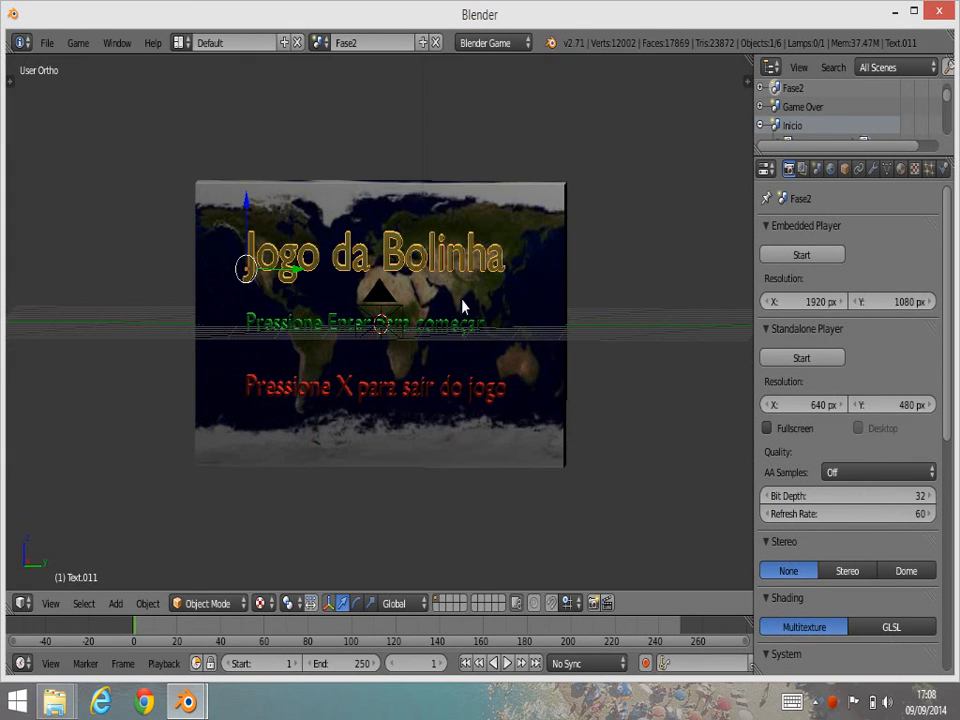
middle_click_drag(435, 321, 335, 350)
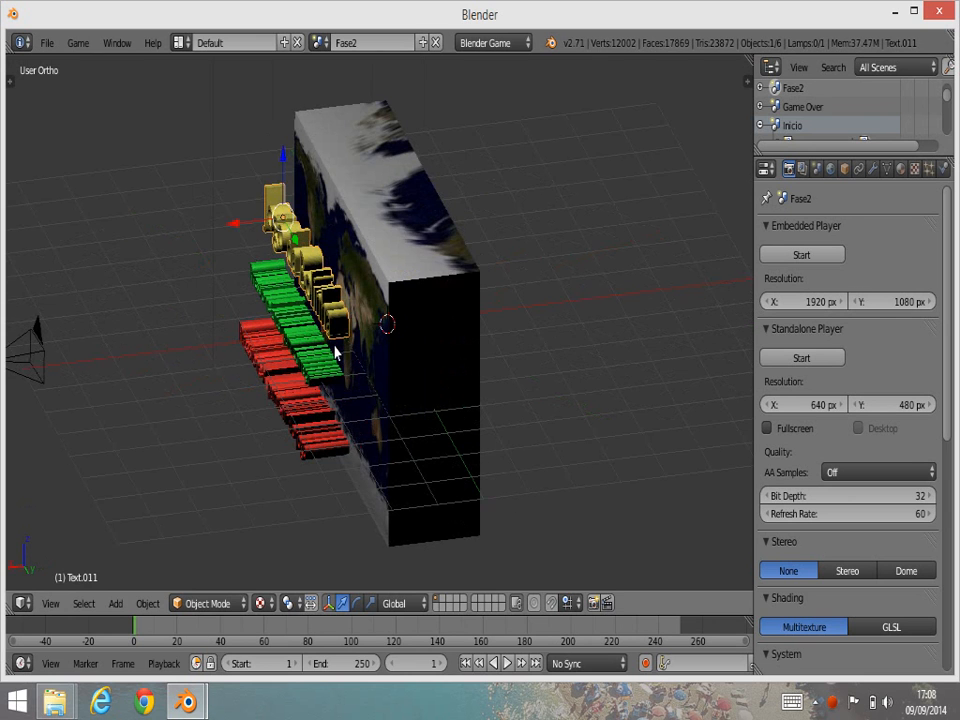
key("x")
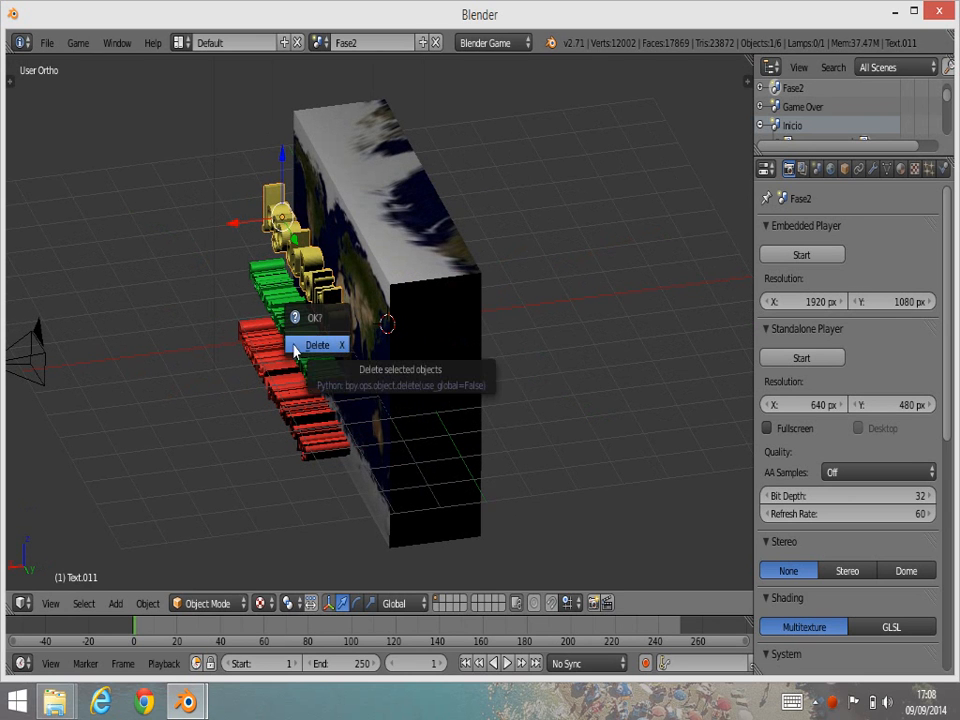
left_click(306, 348)
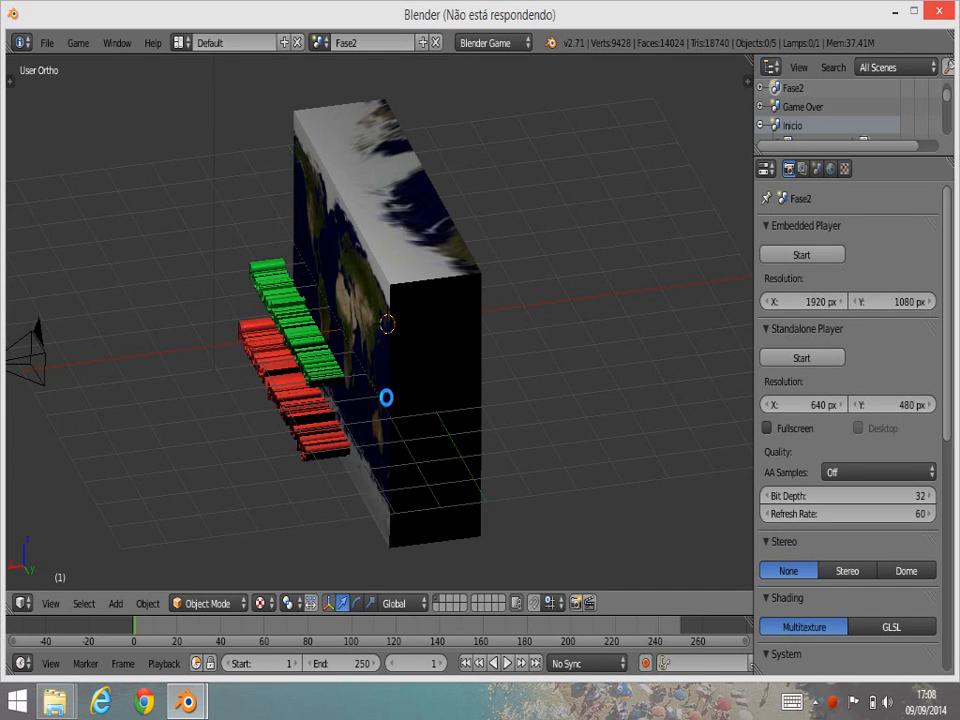
- Select the green text and rename the current scene as Fase0
middle_click_drag(388, 403, 436, 403)
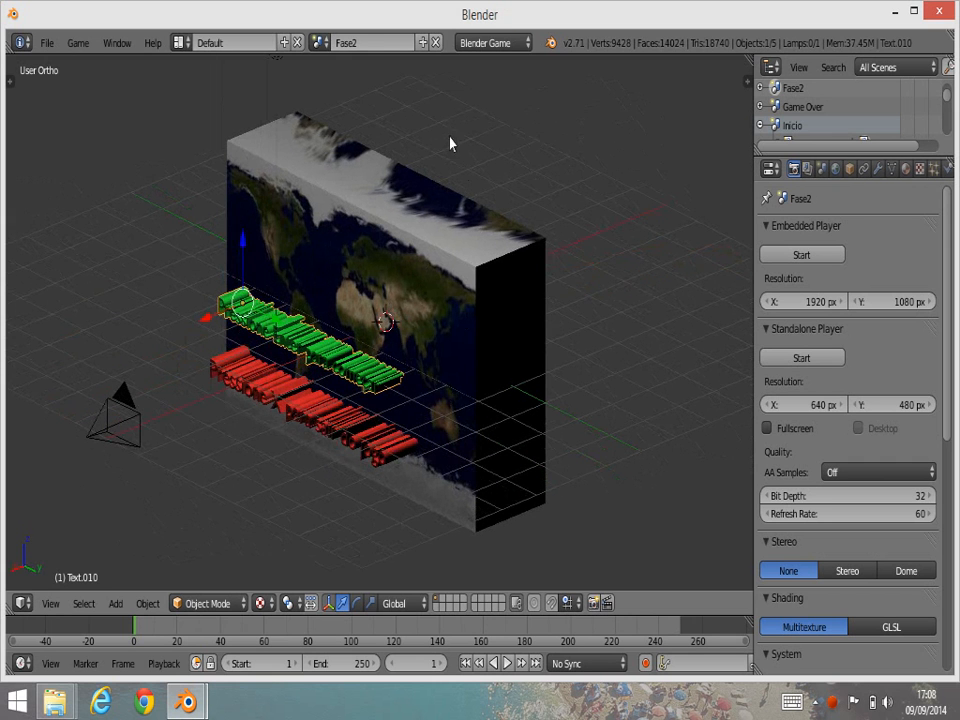
left_click(365, 42)
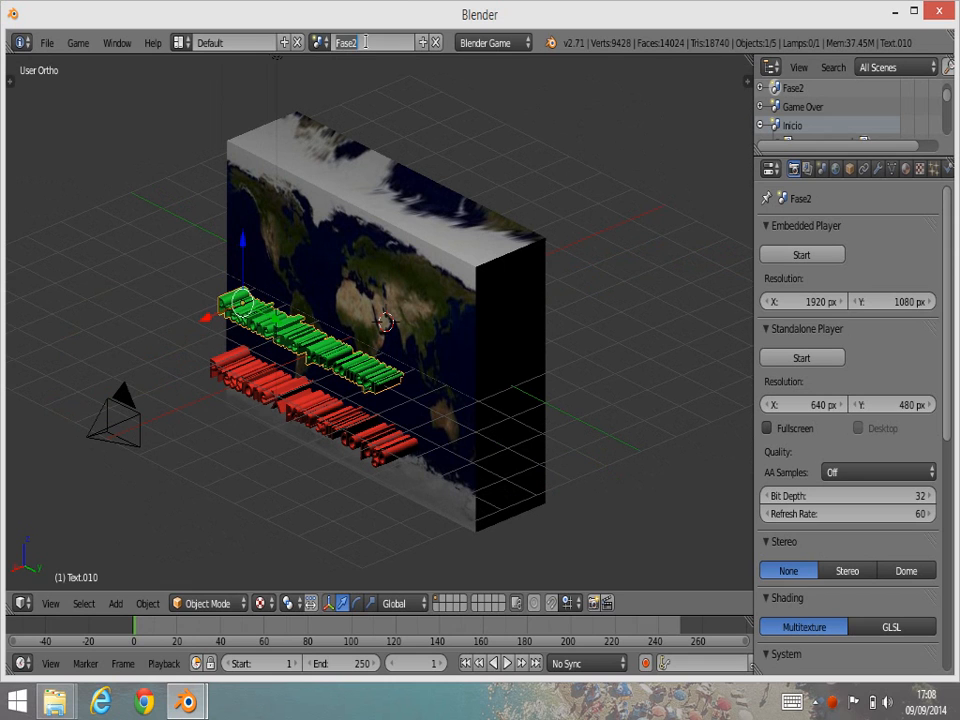
left_click(365, 42)
key("BackSpace")
type("1")
key("Return")
- Switch to the Fase1 scene and duplicate it as a full copy
left_click(325, 45)
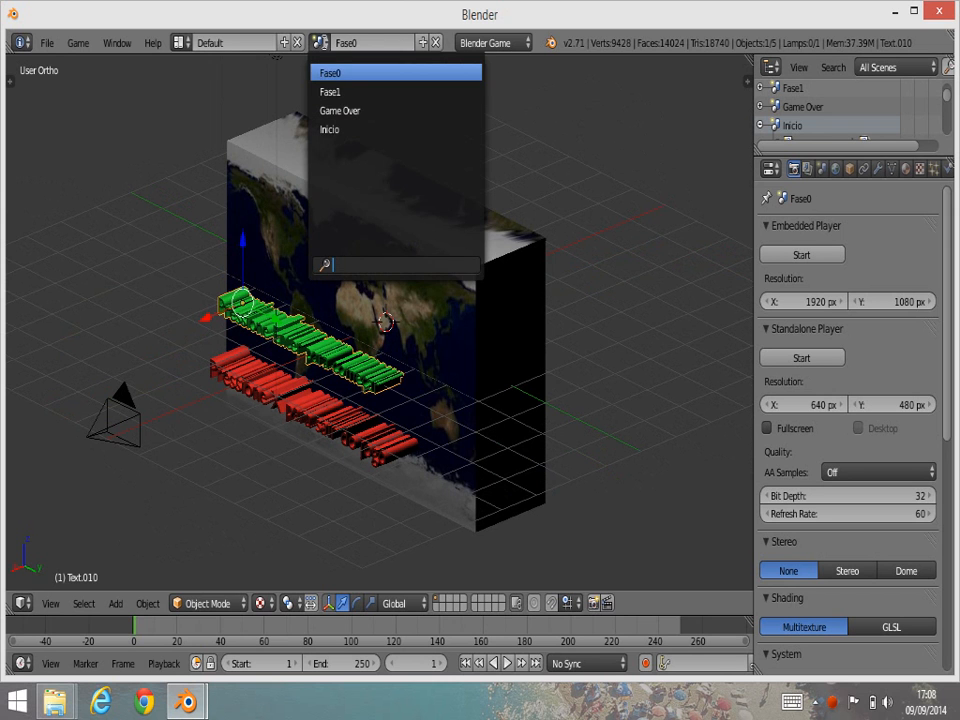
left_click(338, 94)
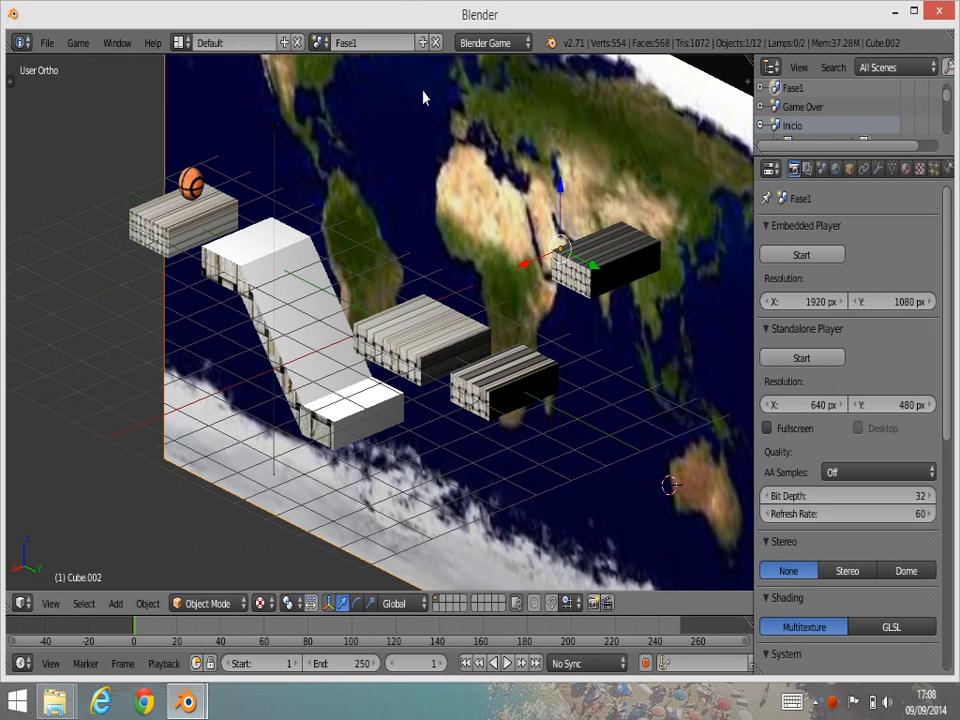
left_click(422, 43)
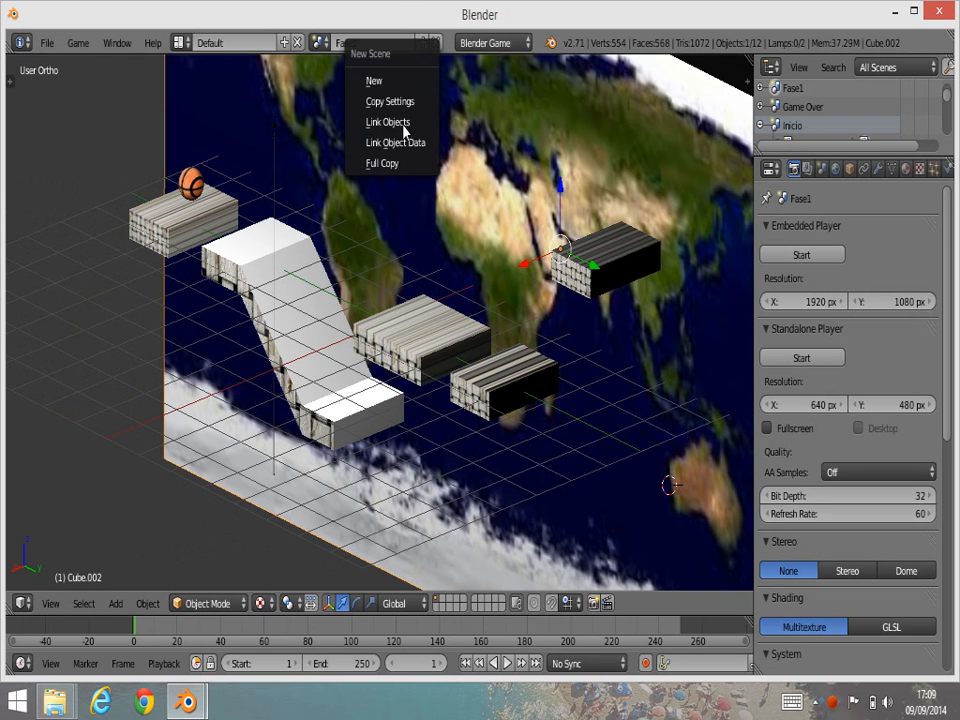
left_click(388, 163)
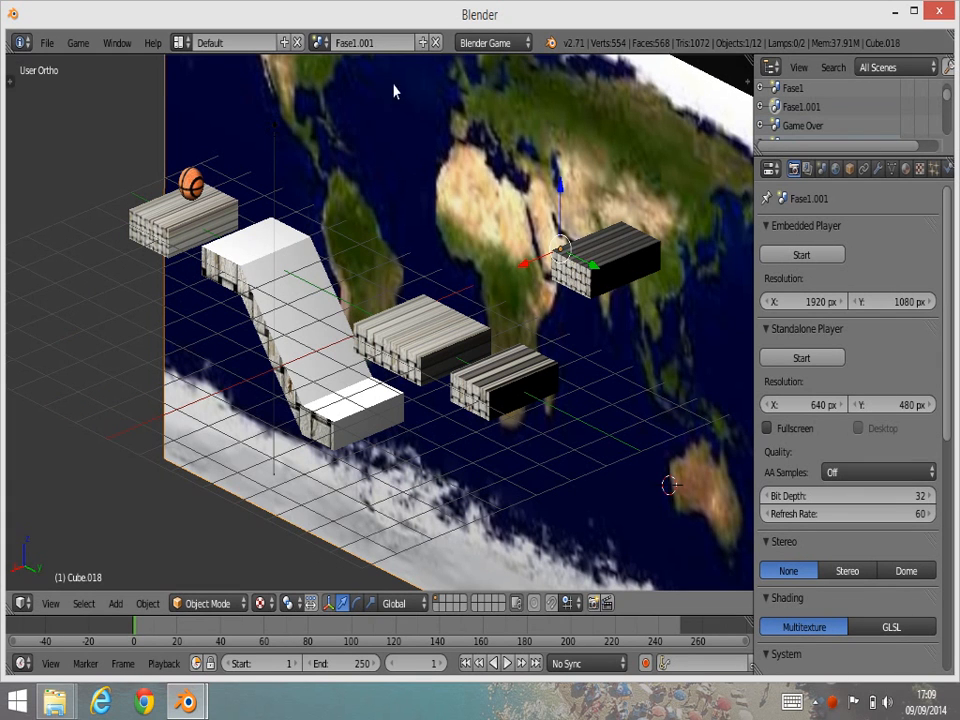
- Rename the copied scene as Fase2
left_click(386, 43)
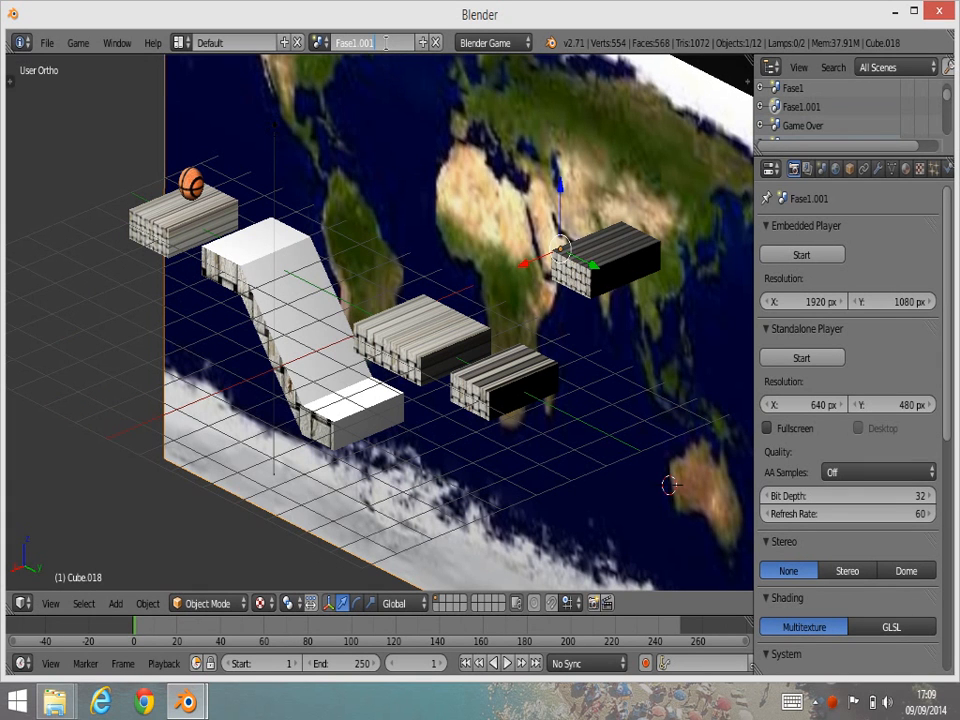
key("BackSpace")
key("BackSpace")
key("BackSpace")
key("BackSpace")
key("BackSpace")
type("2")
key("Return")
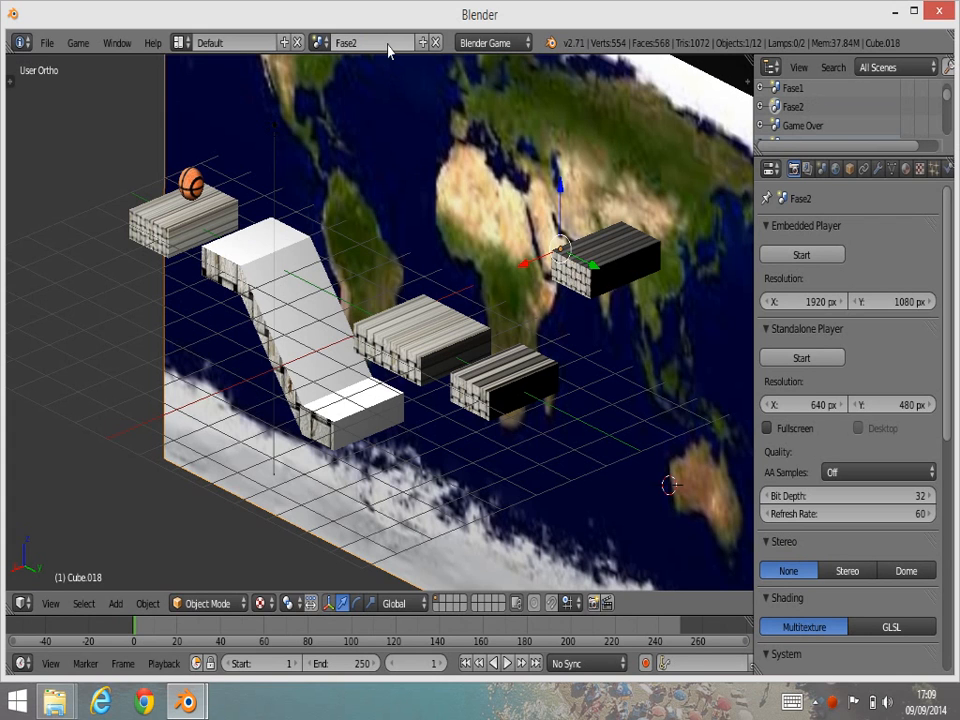
- Scale the world-map background block in the Fase2 scene down to about a quarter of its size
left_click(320, 43)
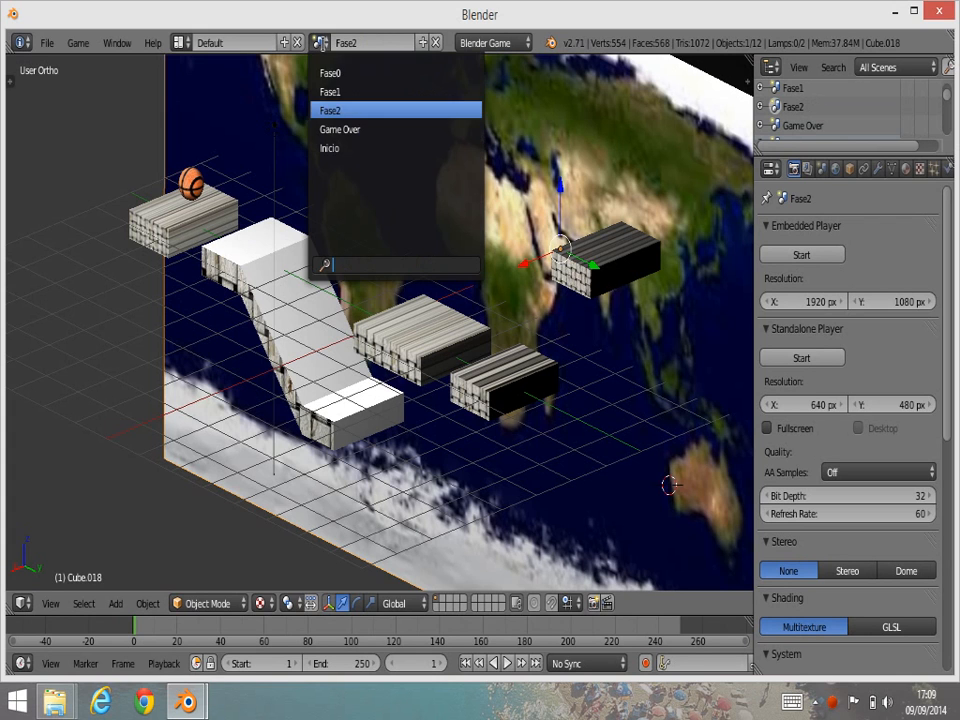
left_click(354, 110)
middle_click_drag(428, 364, 497, 313)
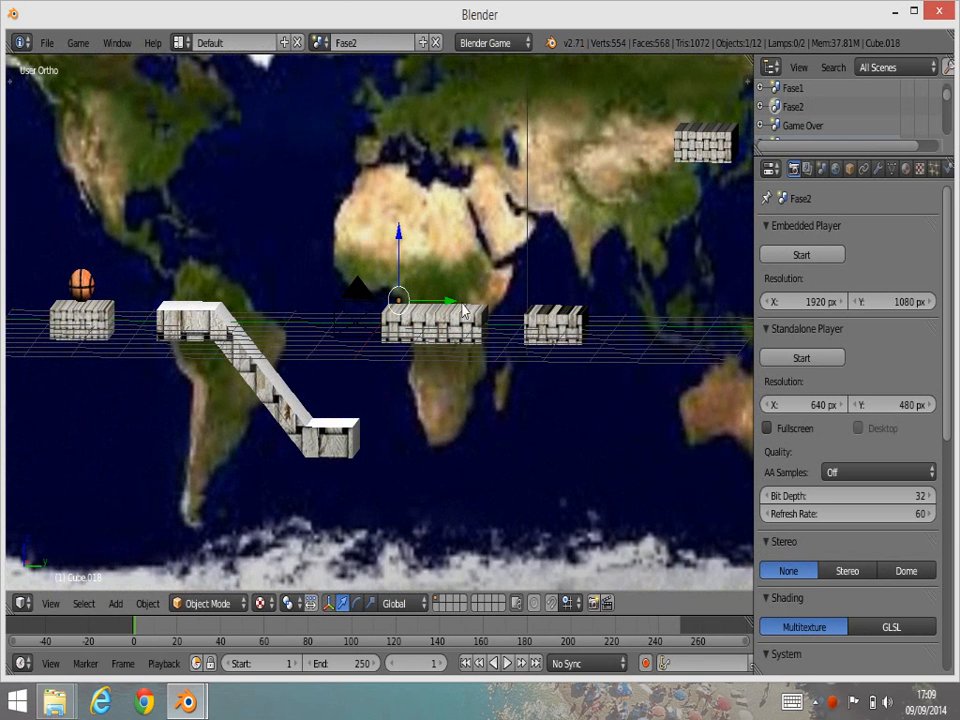
key("KP_0")
scroll(456, 252, "down", 1)
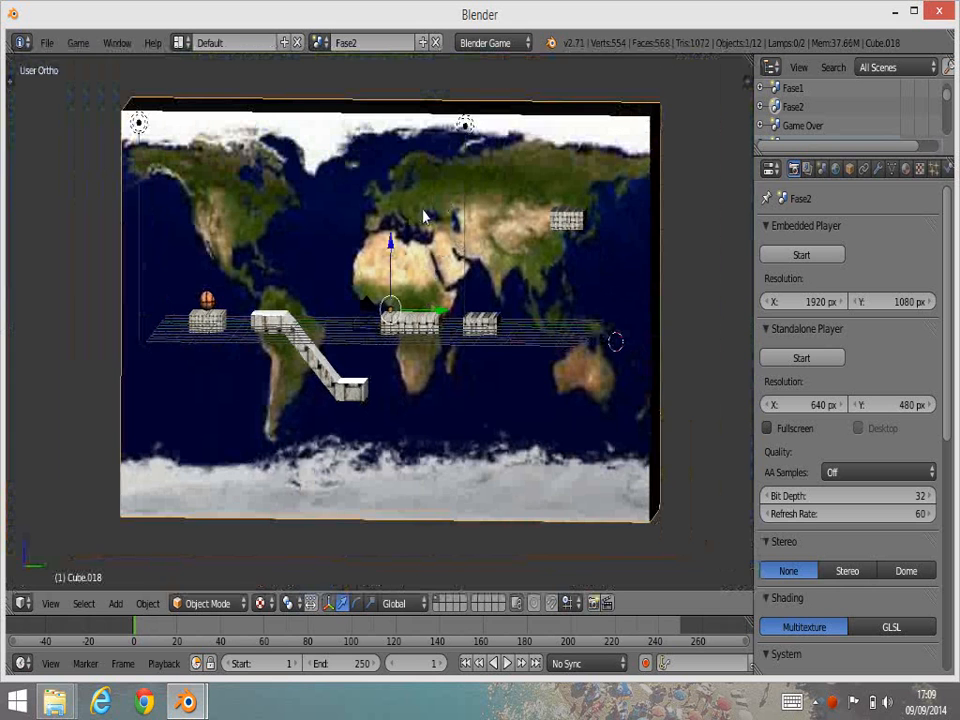
key("s")
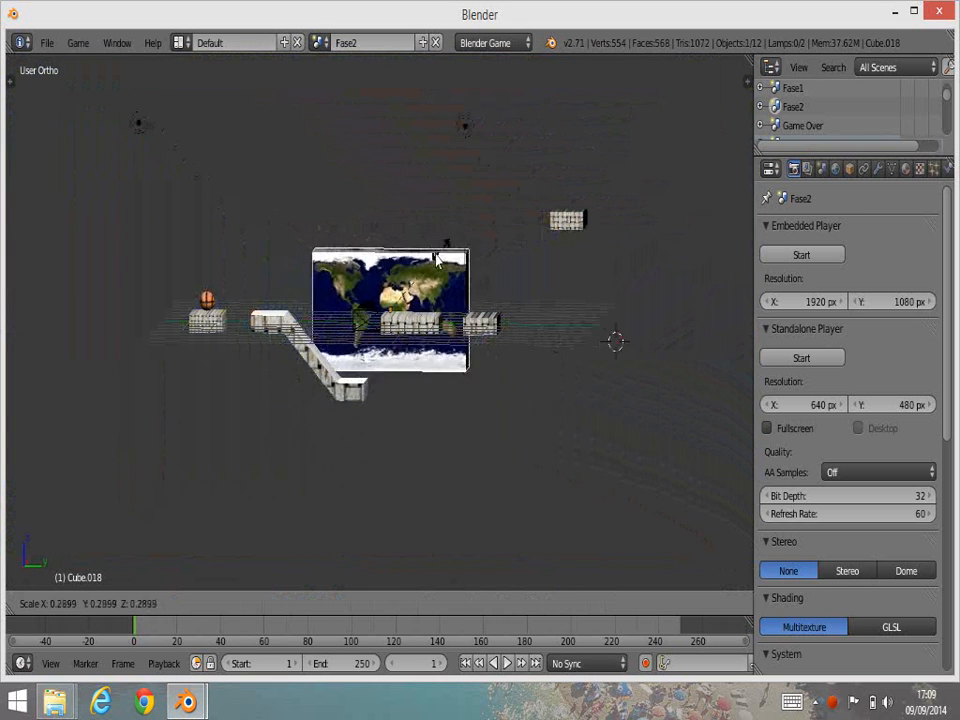
left_click(446, 258)
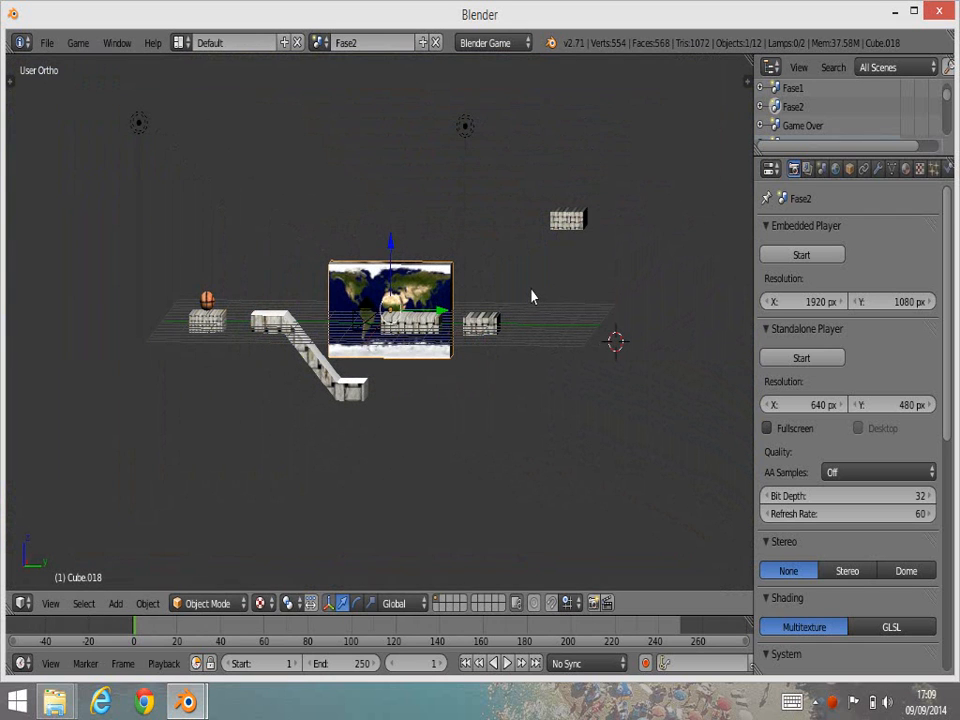
- Clear the selection and switch to the Fase1 scene to check its background block
key("a")
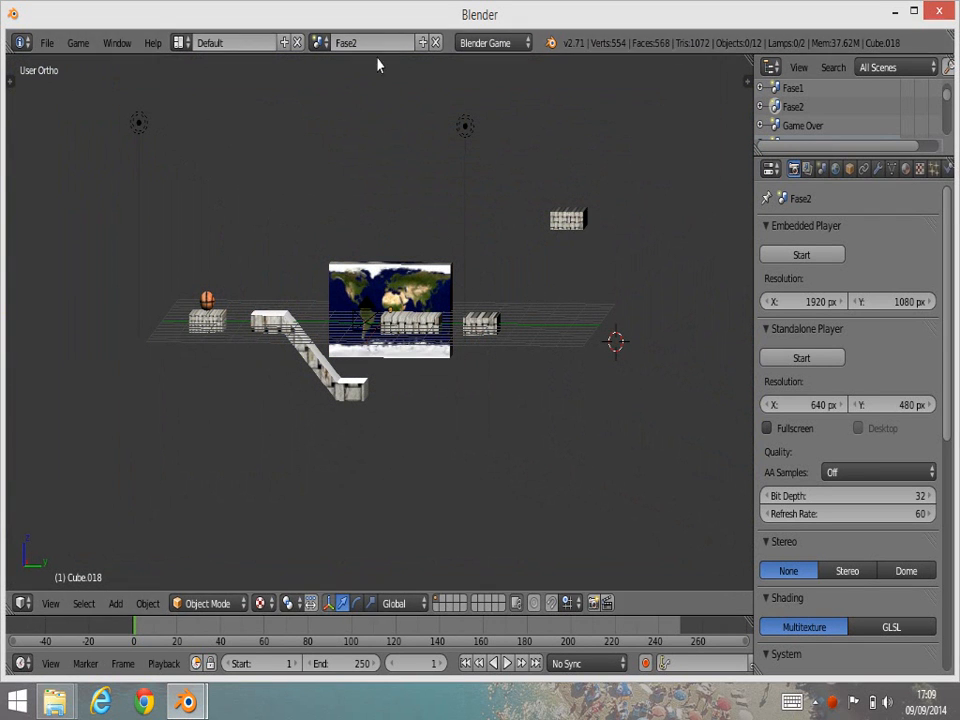
left_click(322, 43)
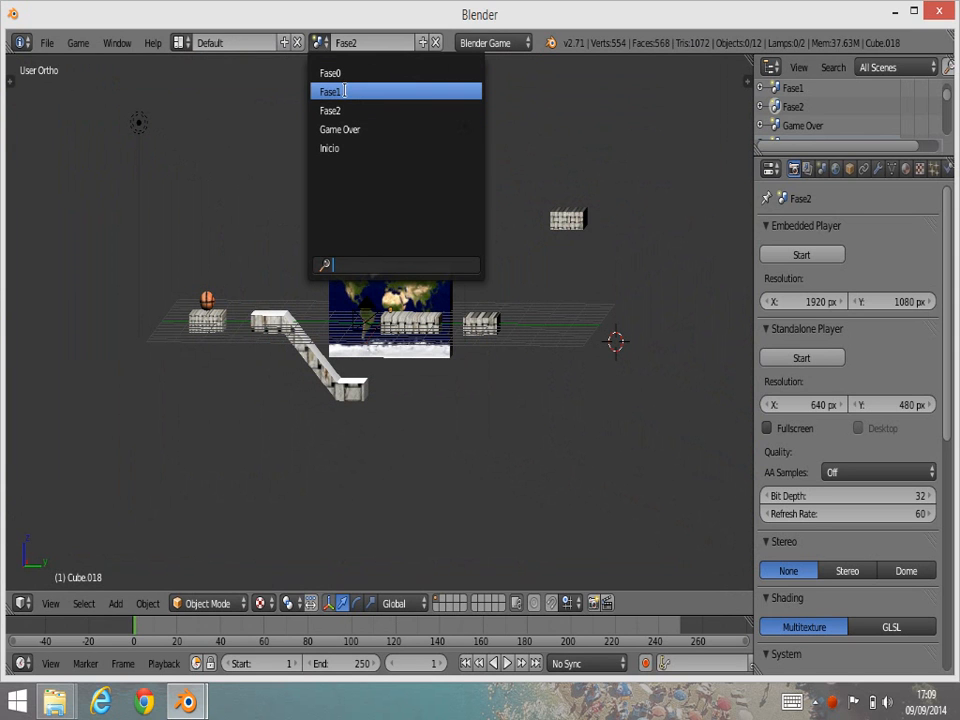
left_click(336, 91)
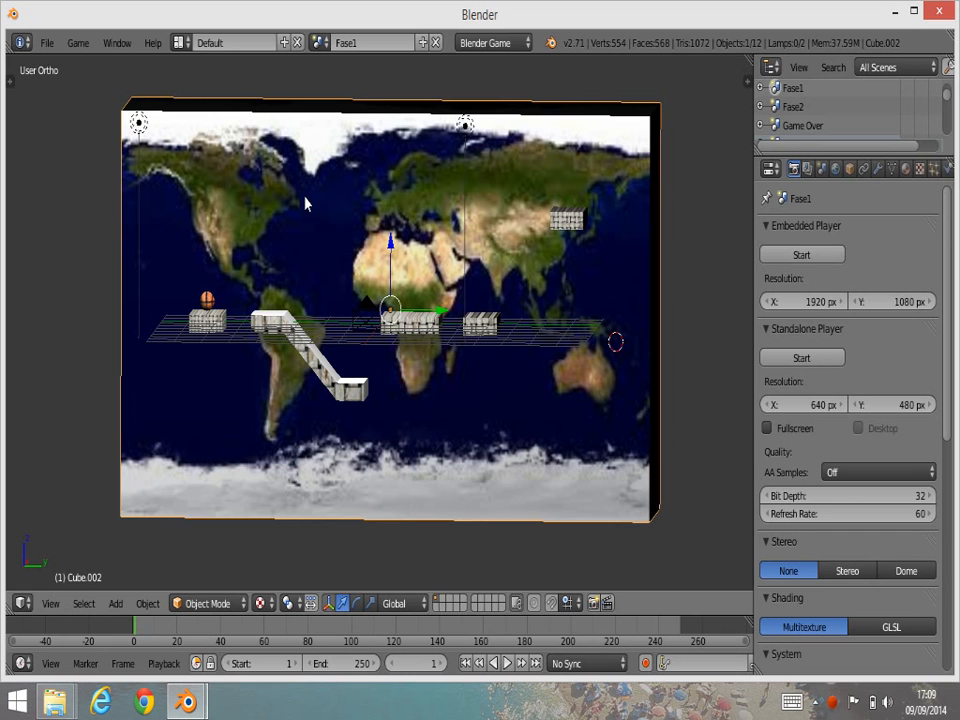
- Change to the Game Logic screen layout and show the Inicio scene through its camera
left_click(184, 45)
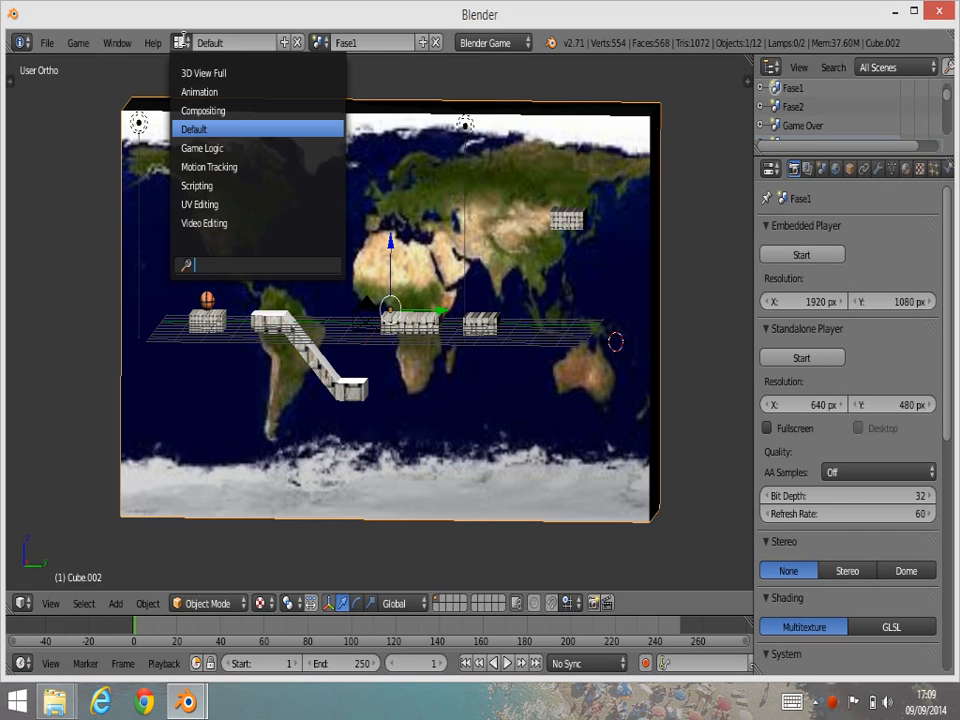
left_click(205, 149)
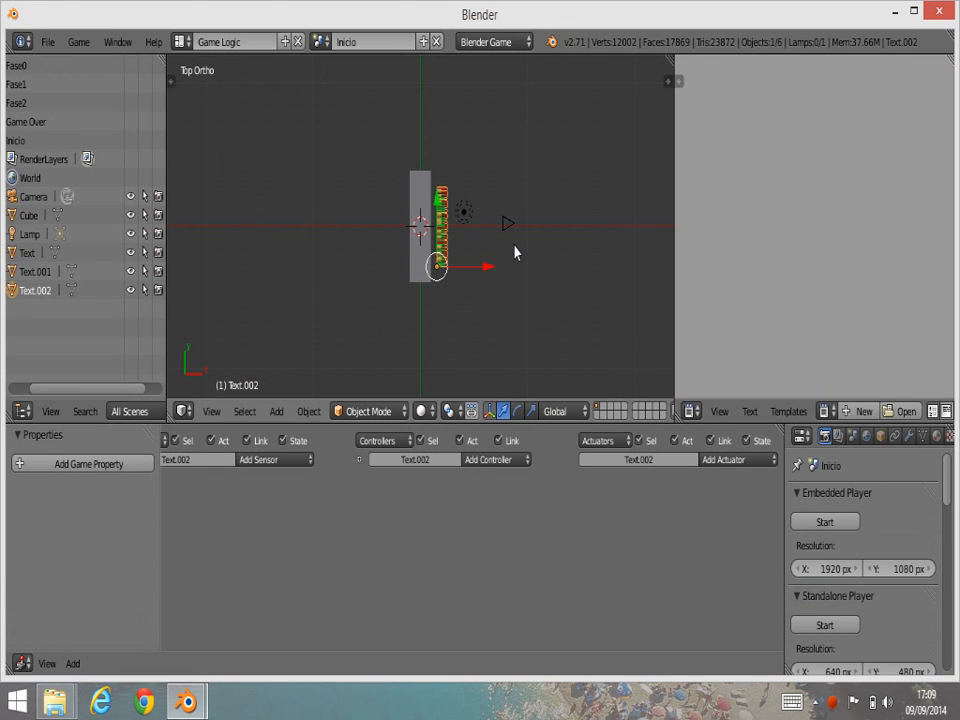
left_click(48, 411)
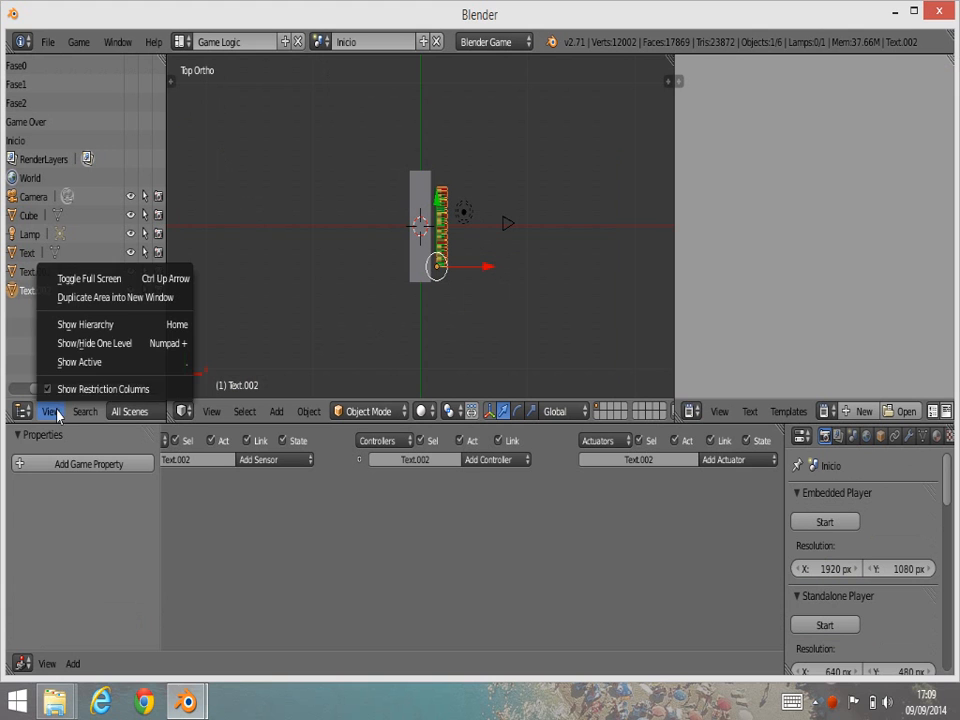
left_click(211, 411)
left_click(236, 344)
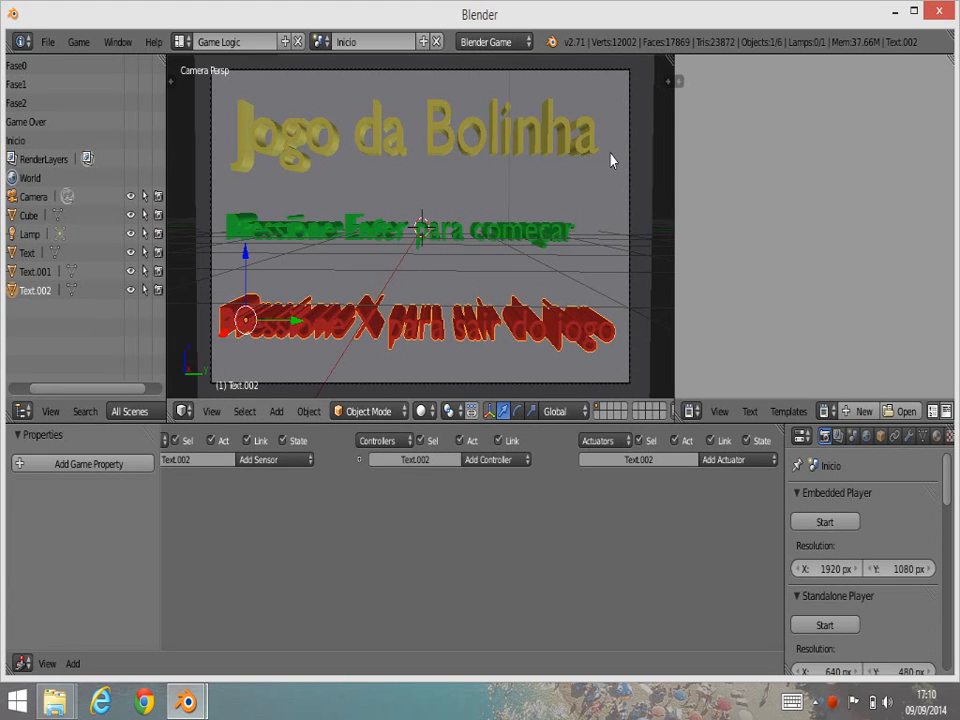
- Add a Keyboard sensor to the Inicio scene's background cube and assign the Return key to it
right_click(614, 165)
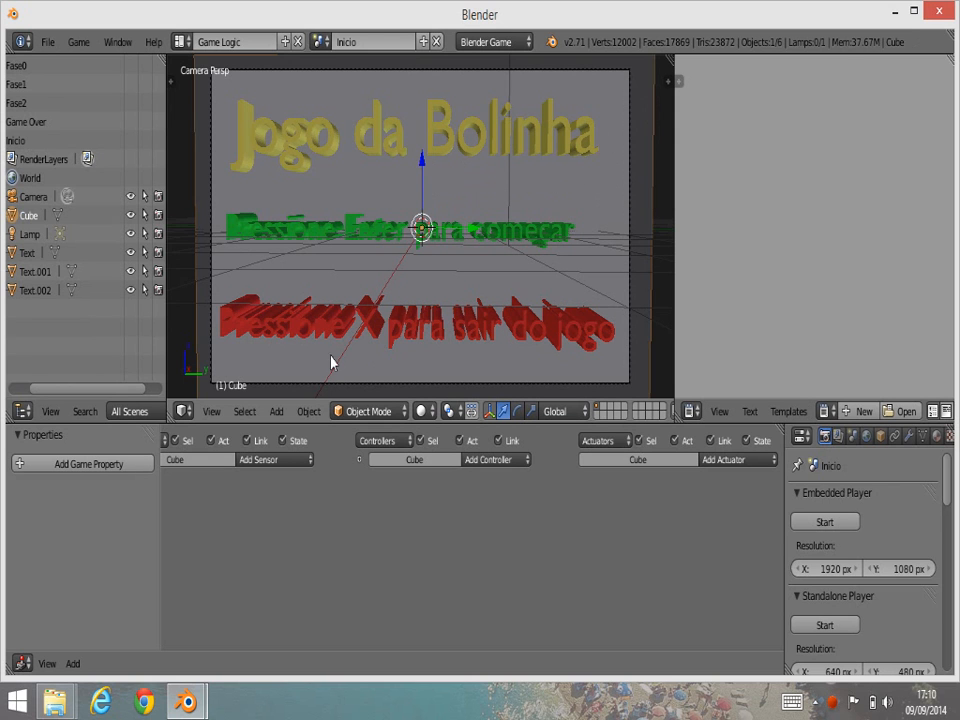
left_click(285, 462)
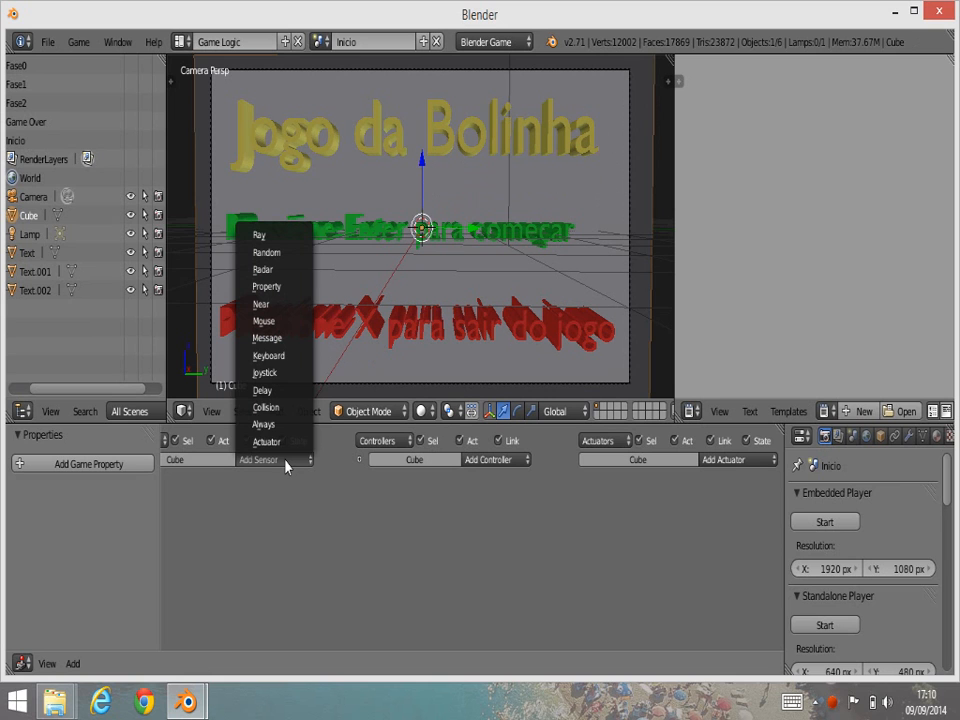
left_click(270, 356)
left_click(207, 546)
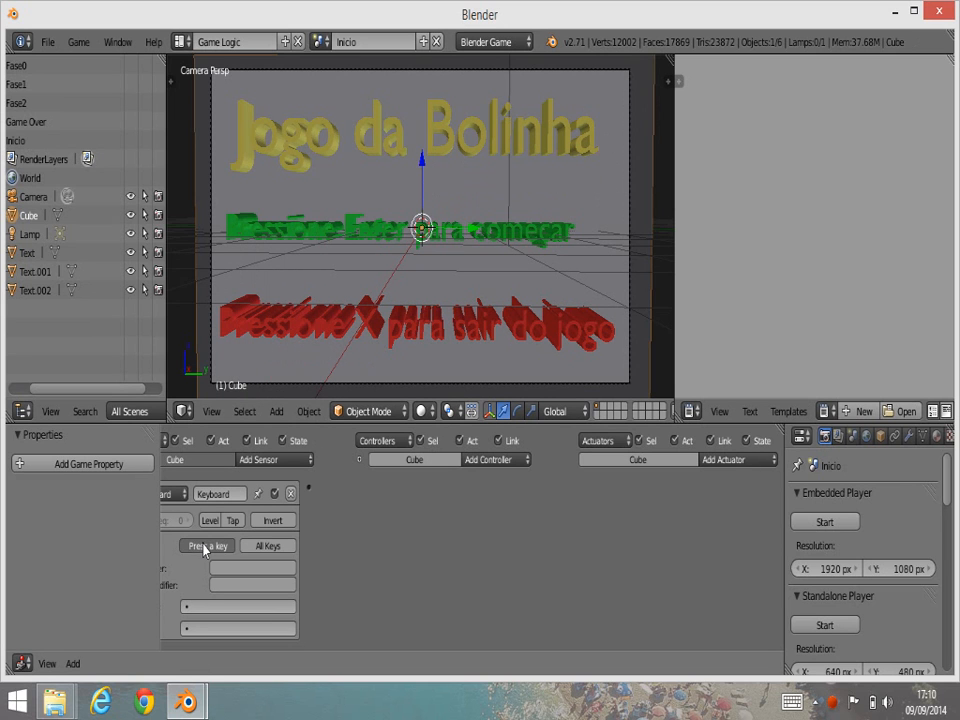
scroll(191, 554, "down", 2)
double_click(231, 540)
left_click(240, 538)
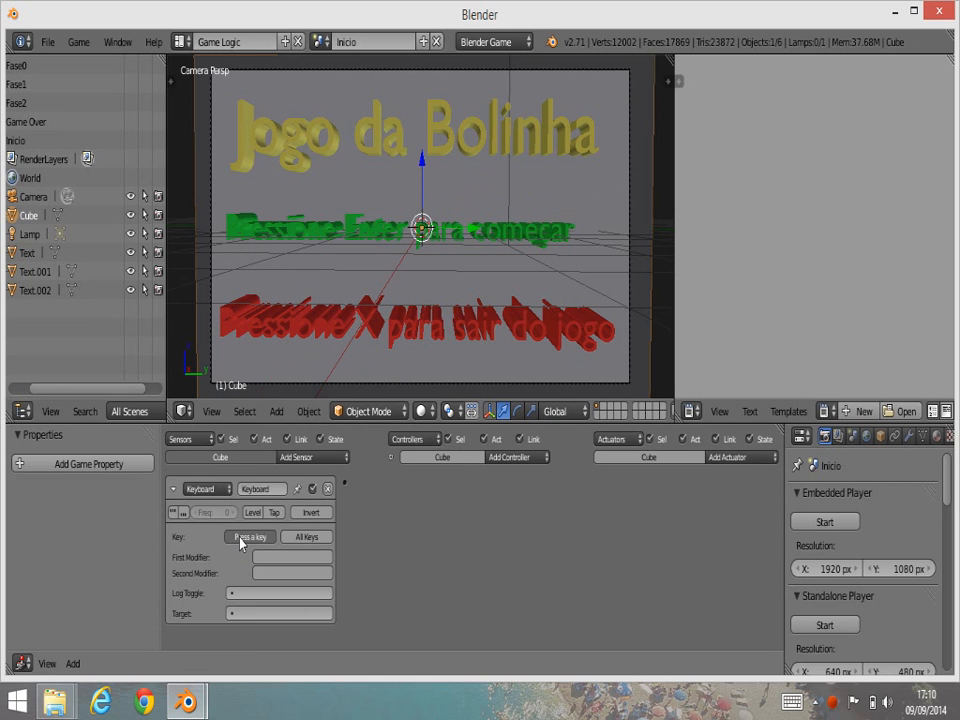
key("Return")
- Add an And controller and a Scene actuator to the background cube
left_click(509, 462)
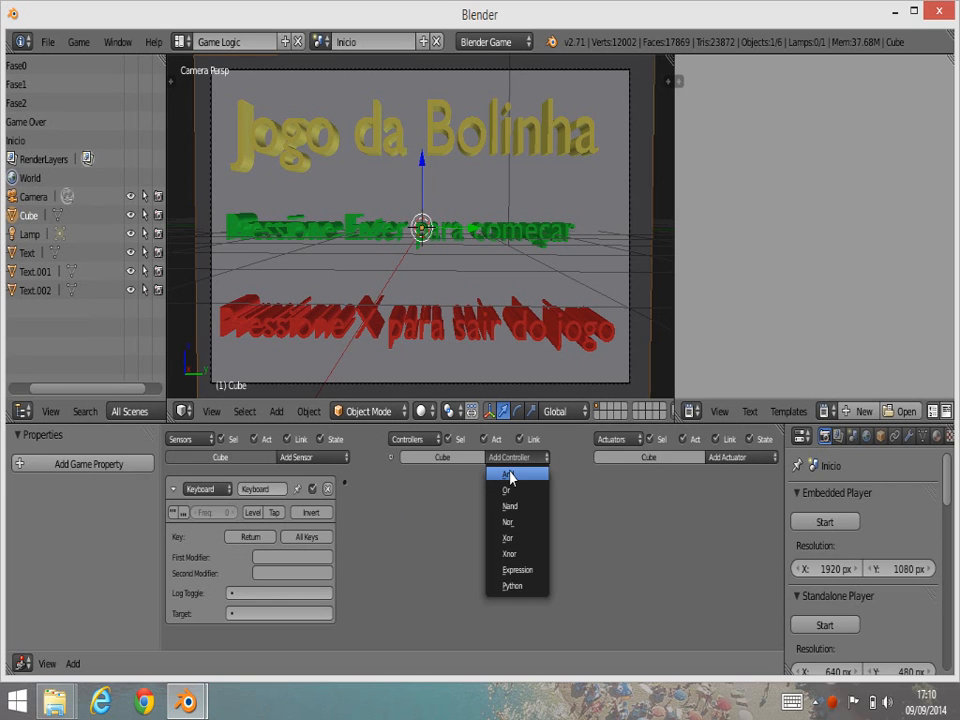
left_click(510, 475)
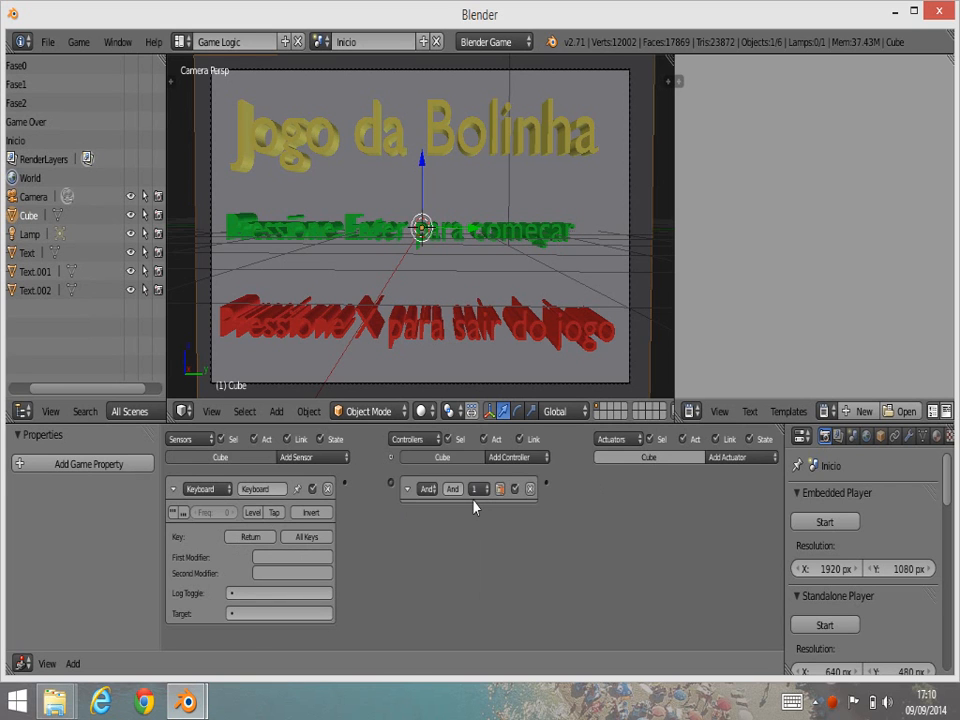
left_click(729, 459)
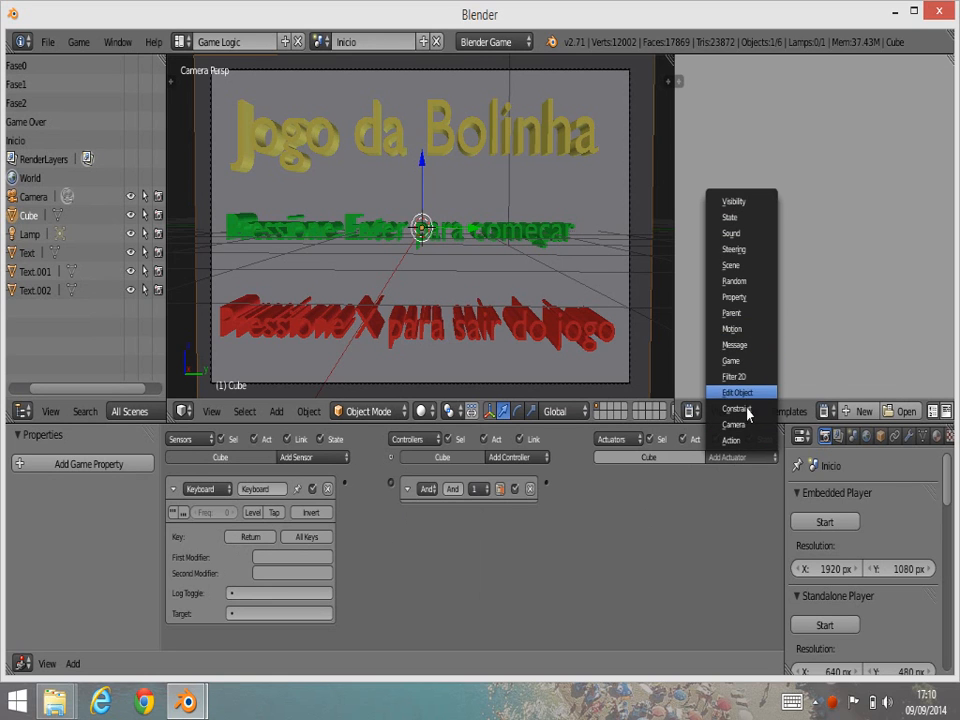
left_click(735, 265)
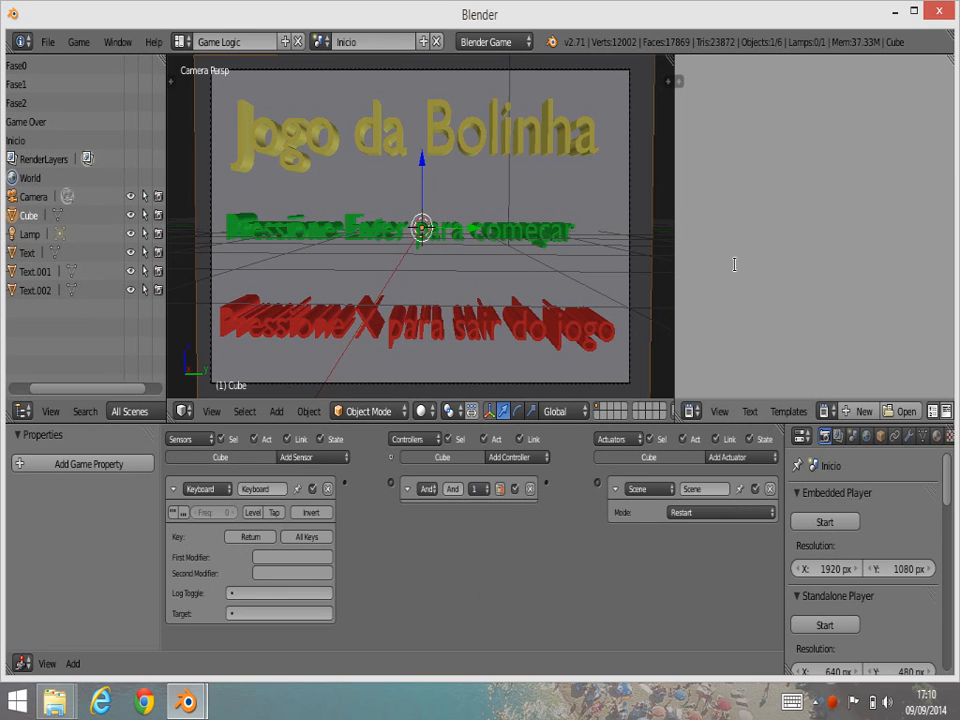
- Configure the Scene actuator as Set Scene with Fase1 and link the Keyboard sensor through the And controller to it
left_click(720, 513)
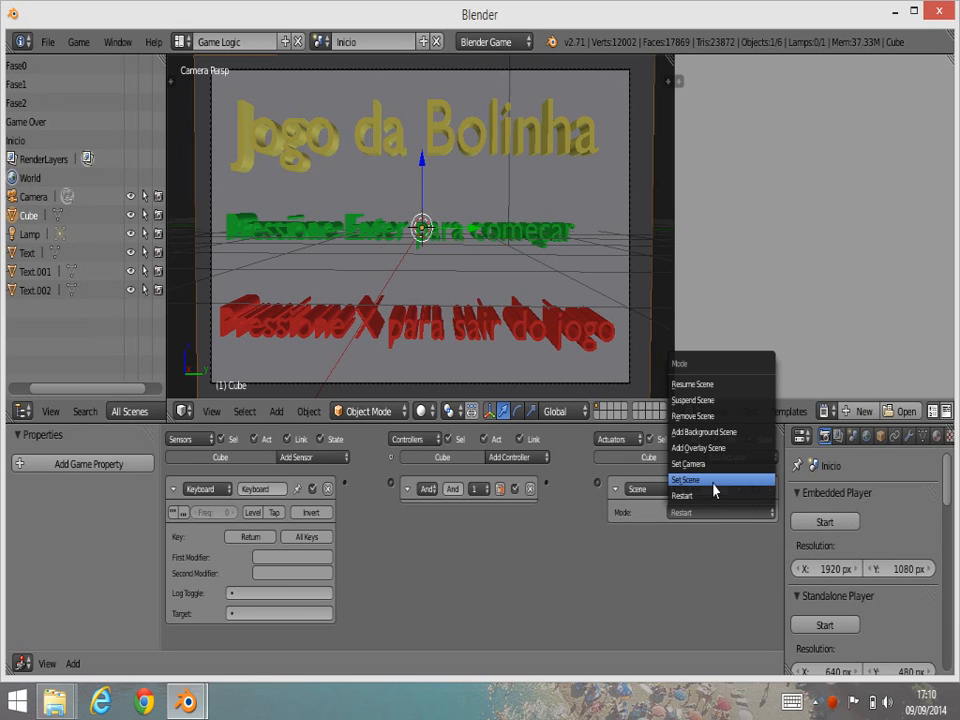
left_click(714, 481)
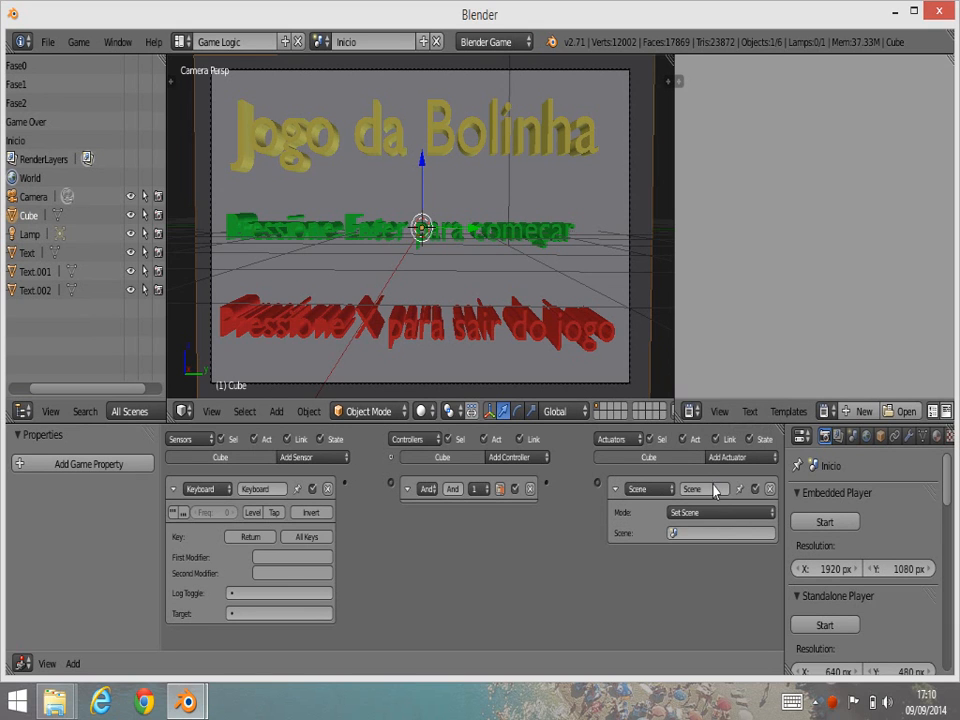
left_click(702, 535)
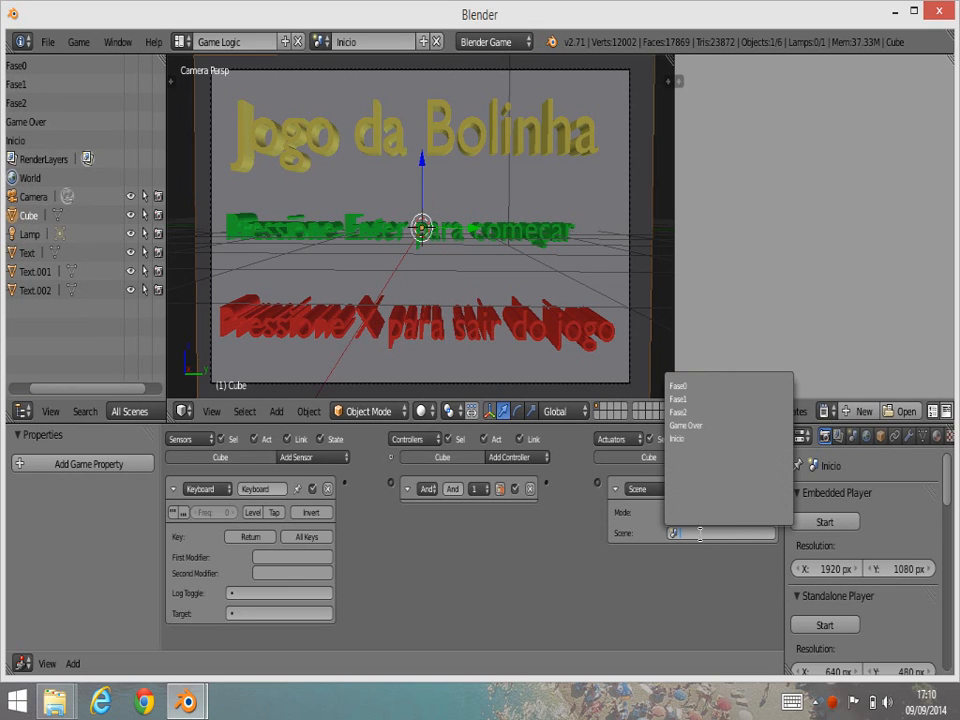
left_click(695, 400)
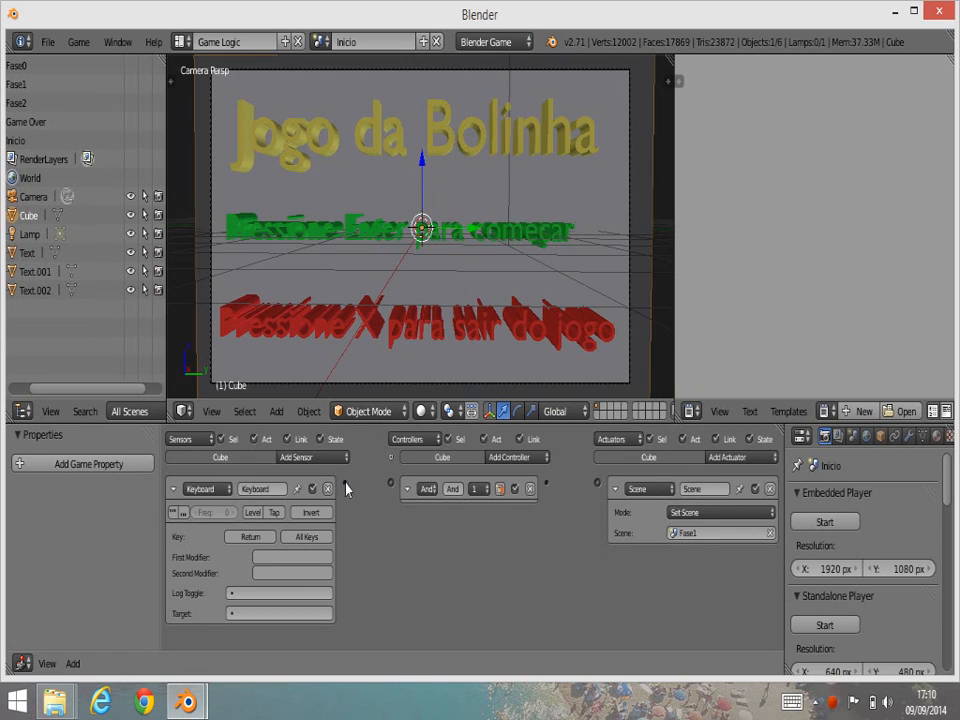
left_click_drag(372, 489, 391, 488)
left_click_drag(545, 487, 599, 483)
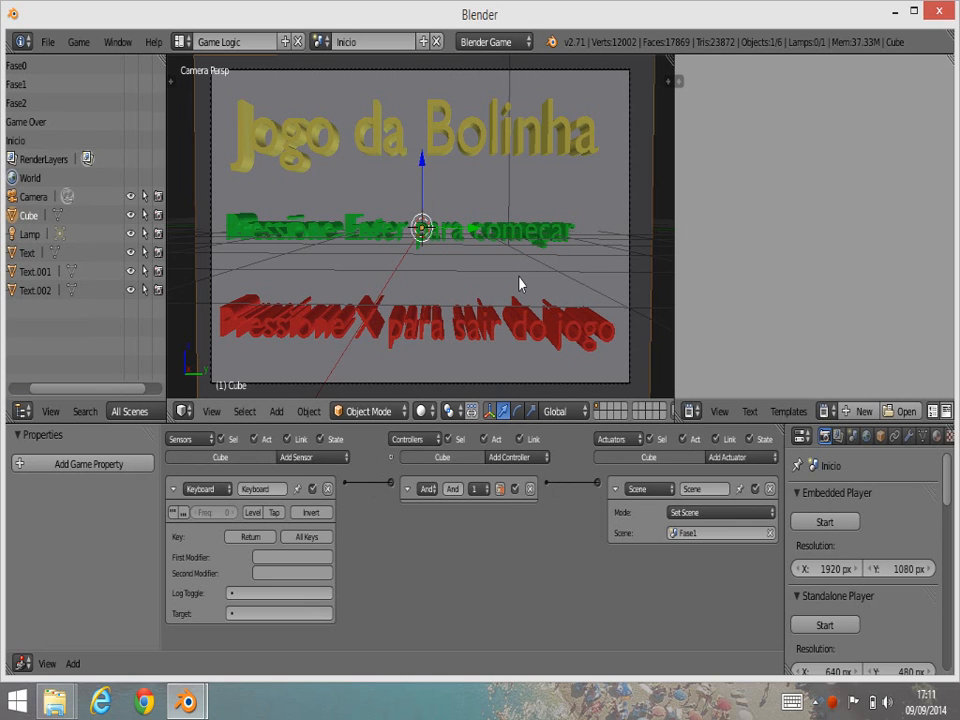
- Run the game from the Inicio scene, test starting the level with Return, and end the run
key("p")
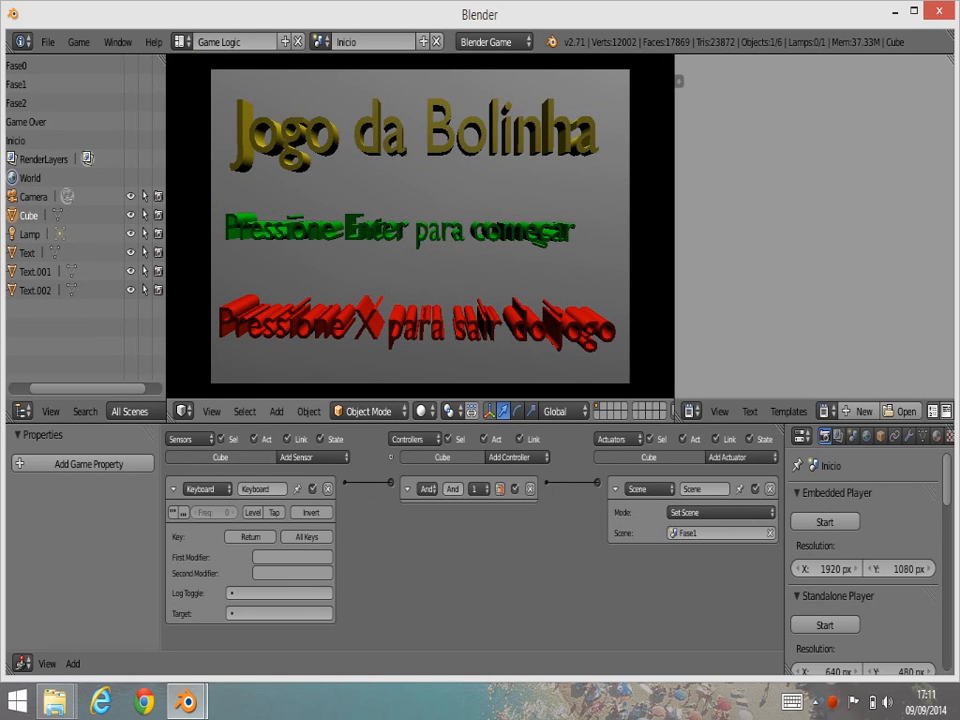
key("Return")
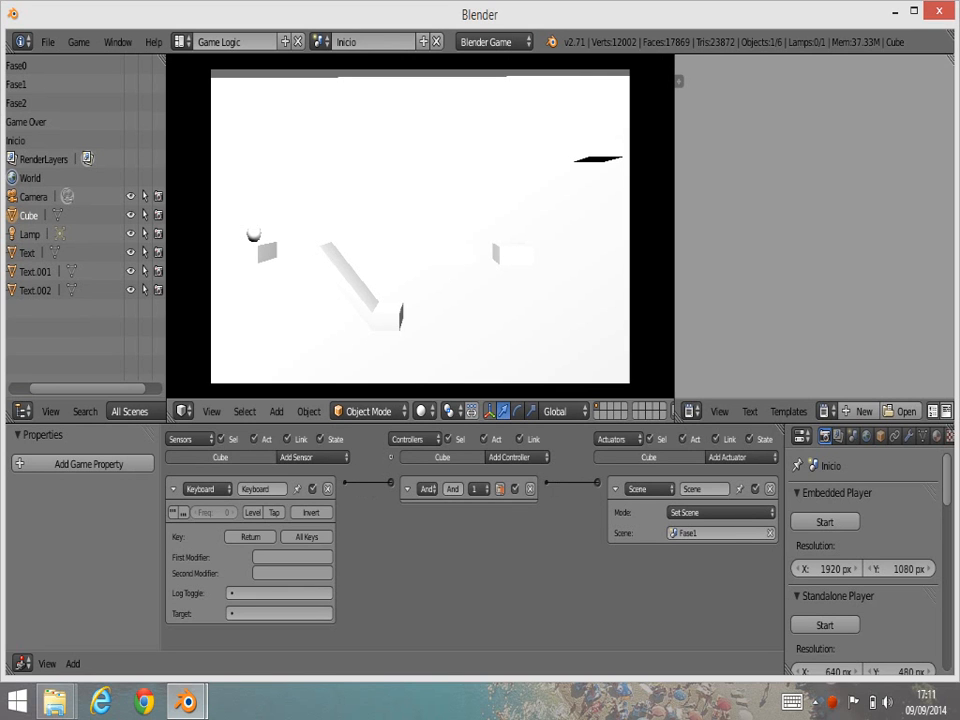
key("Escape")
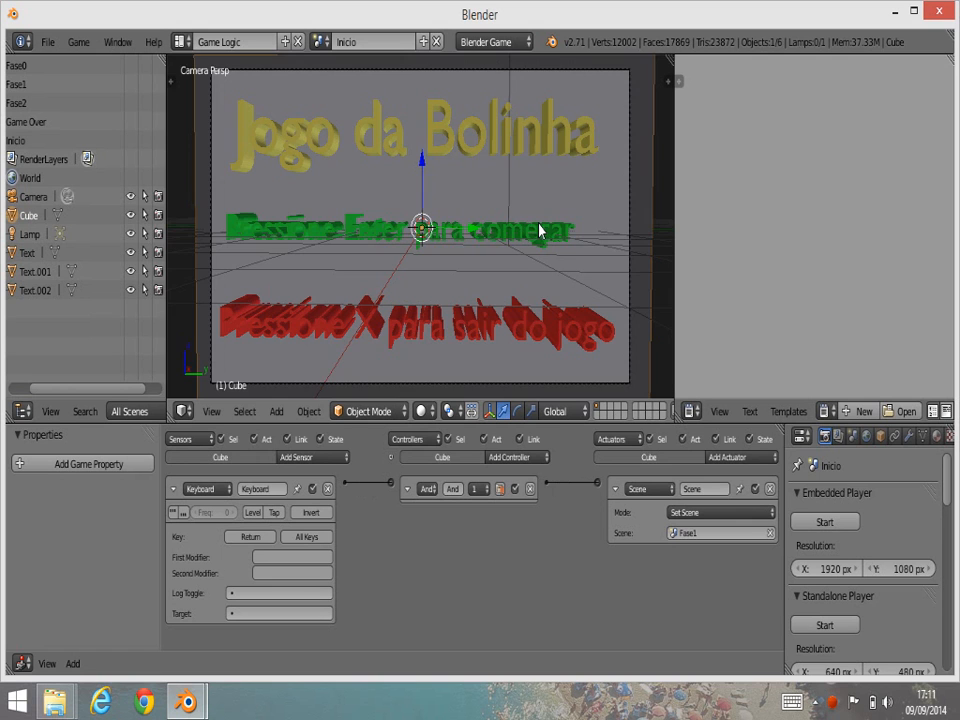
- Collapse the existing Keyboard sensor and Scene actuator, and add a second Keyboard sensor assigned to the X key
left_click(173, 489)
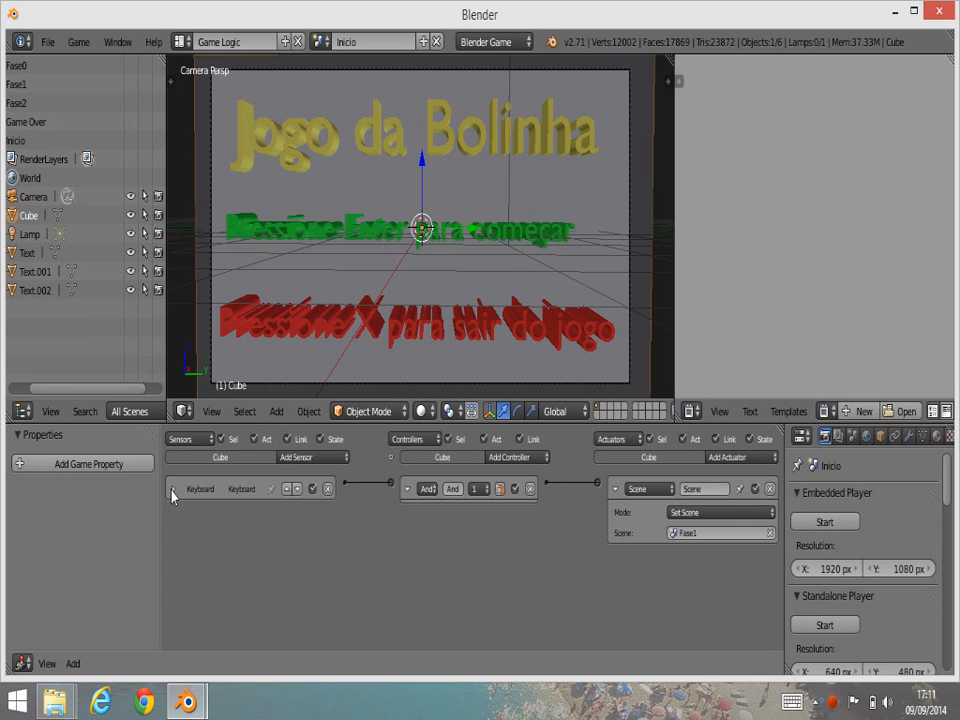
left_click(615, 489)
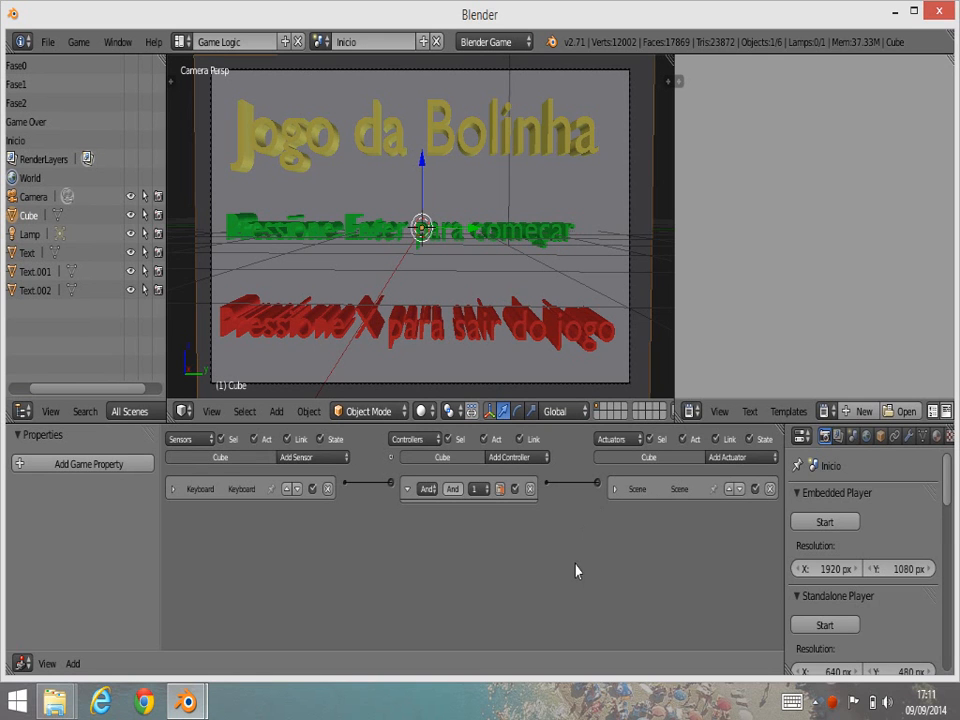
left_click(317, 457)
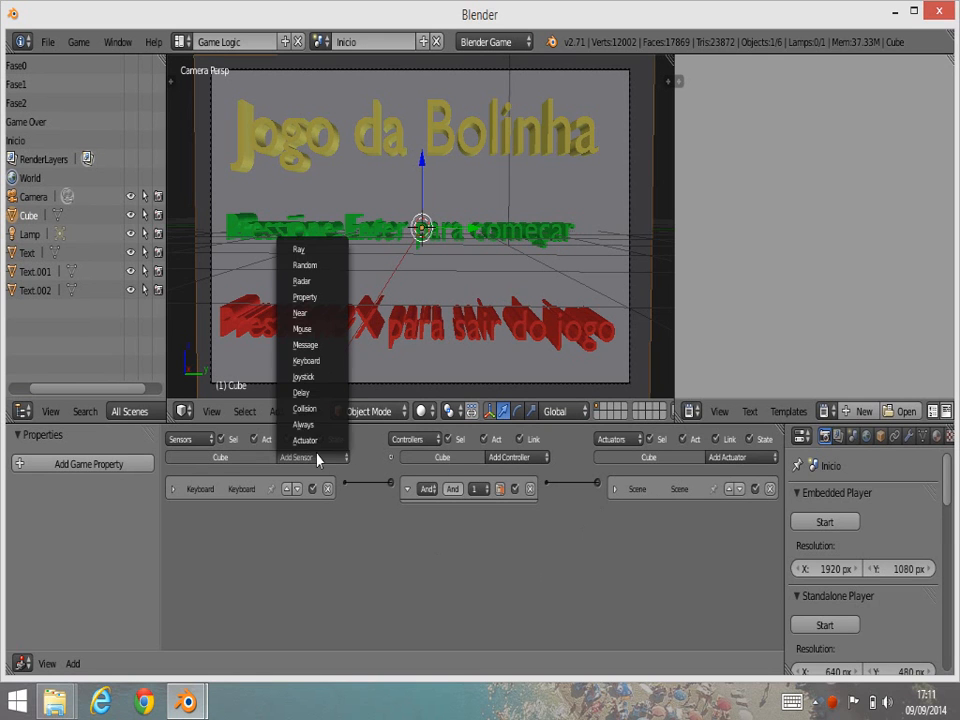
left_click(317, 365)
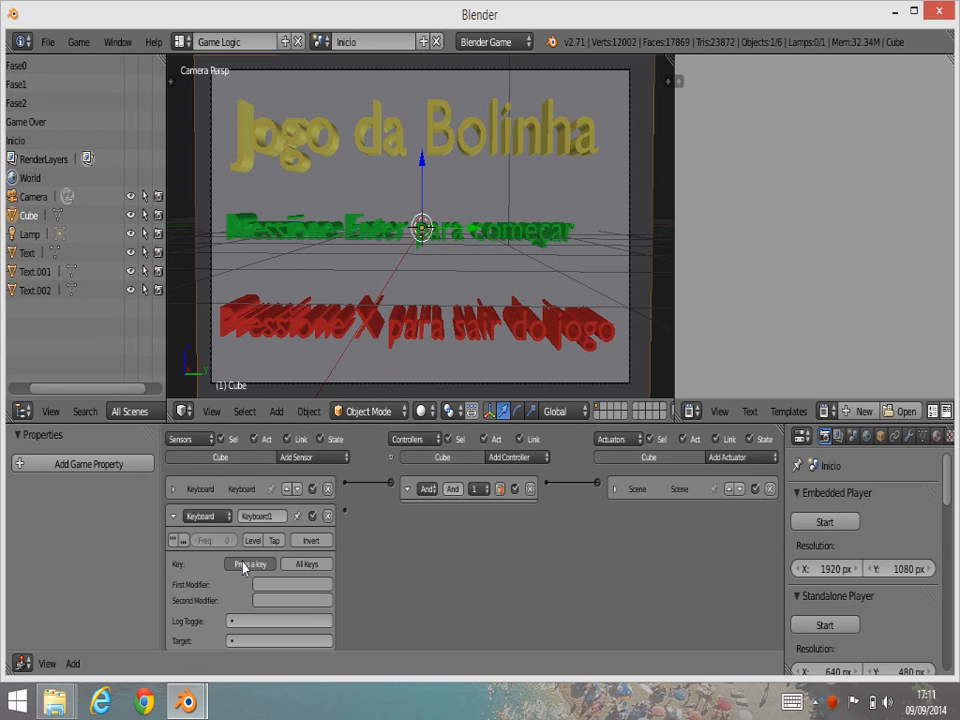
key("x")
- Add a Game actuator set to Quit Game and link the X-key sensor to it through a new And controller
left_click(754, 464)
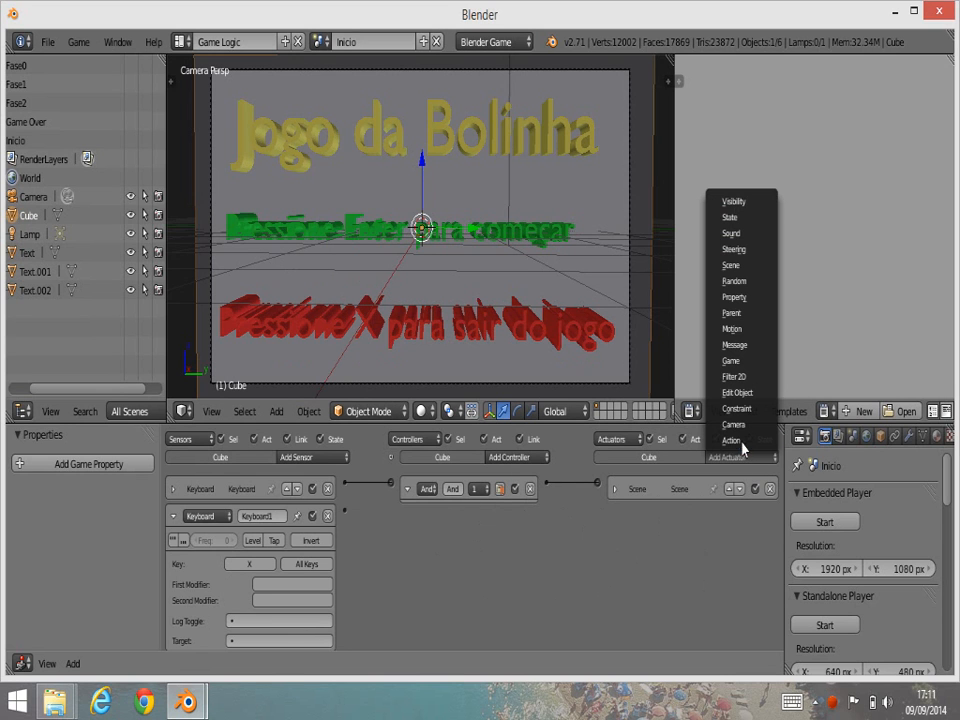
left_click(743, 362)
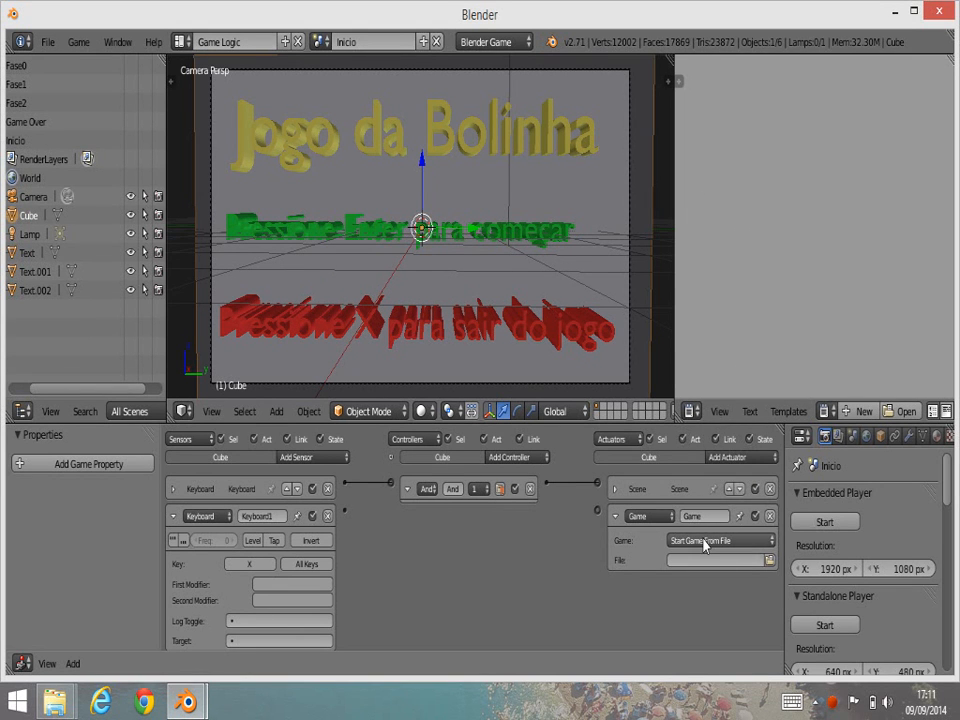
left_click(705, 541)
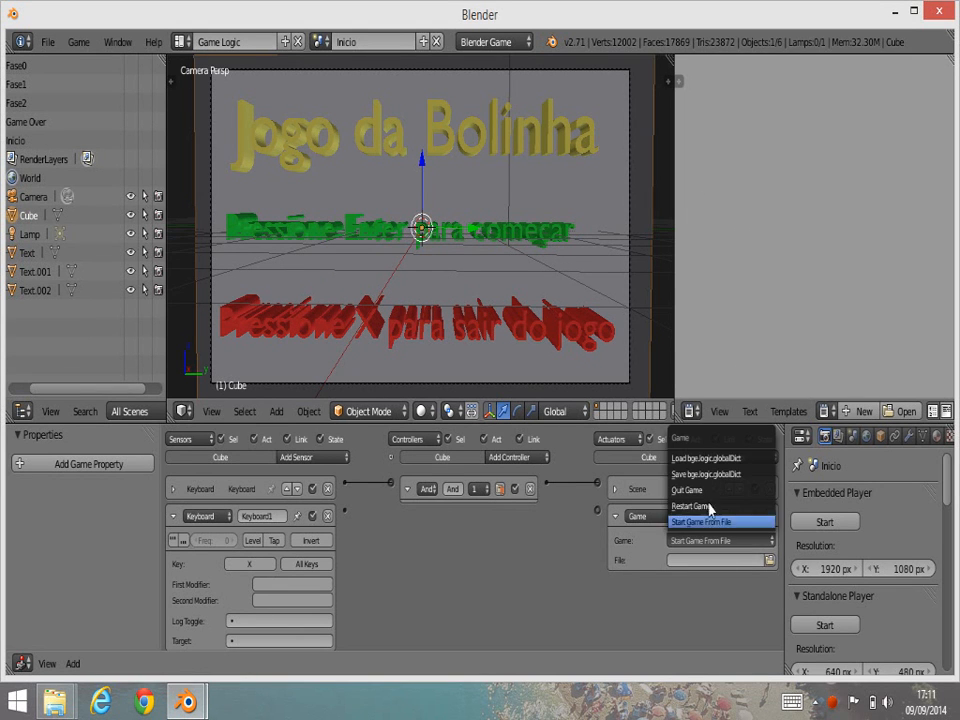
left_click(706, 491)
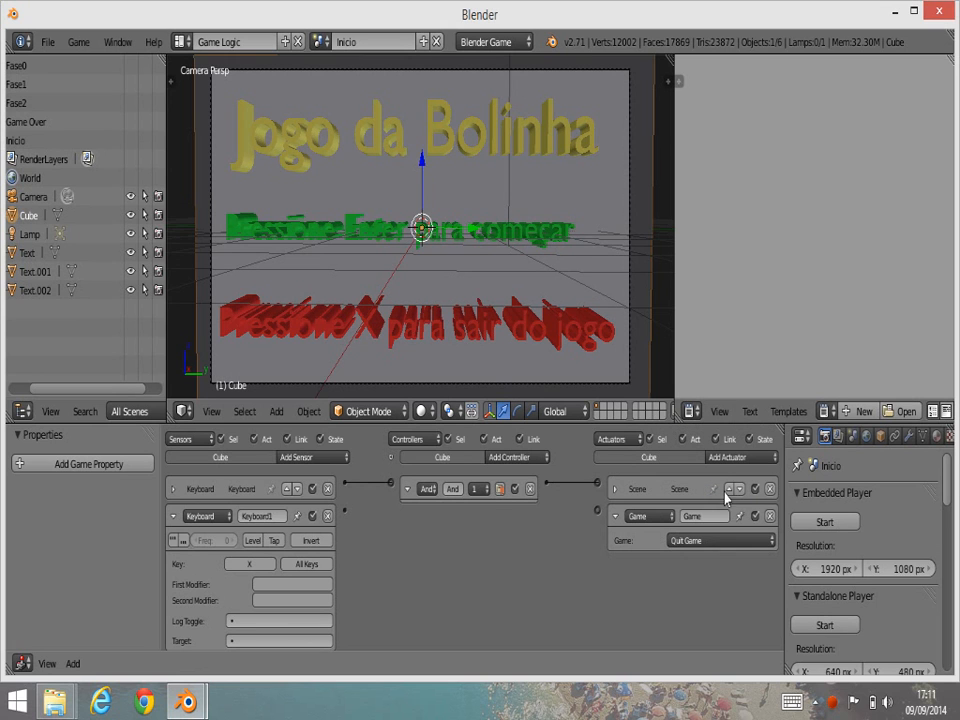
left_click_drag(344, 511, 598, 515)
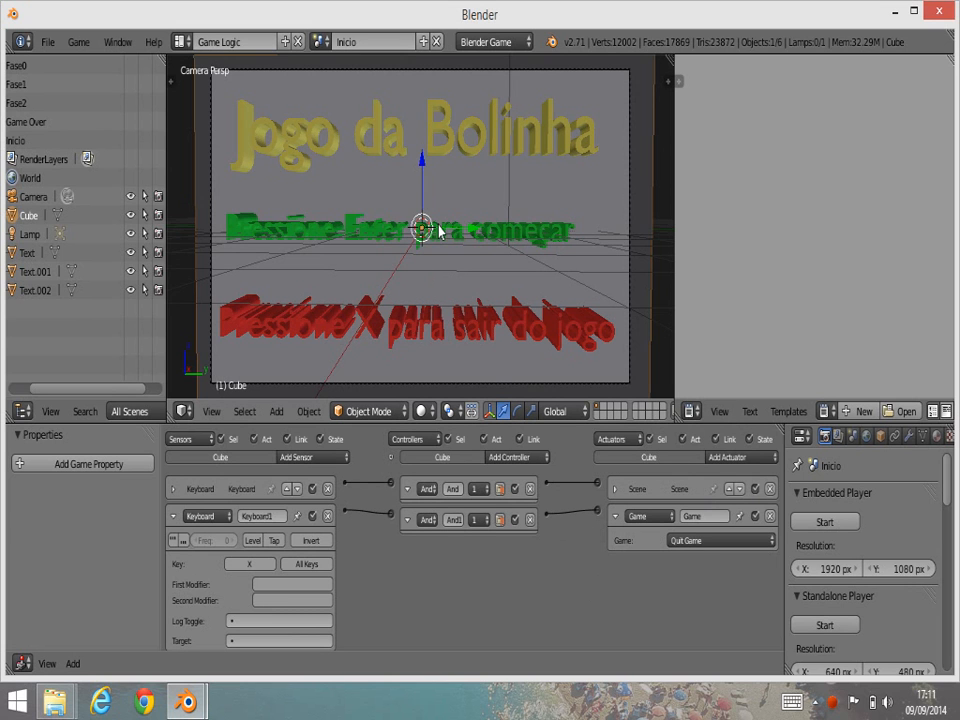
- Run the game to test quitting with X, and collapse the X-key sensor and the Quit Game actuator
key("p")
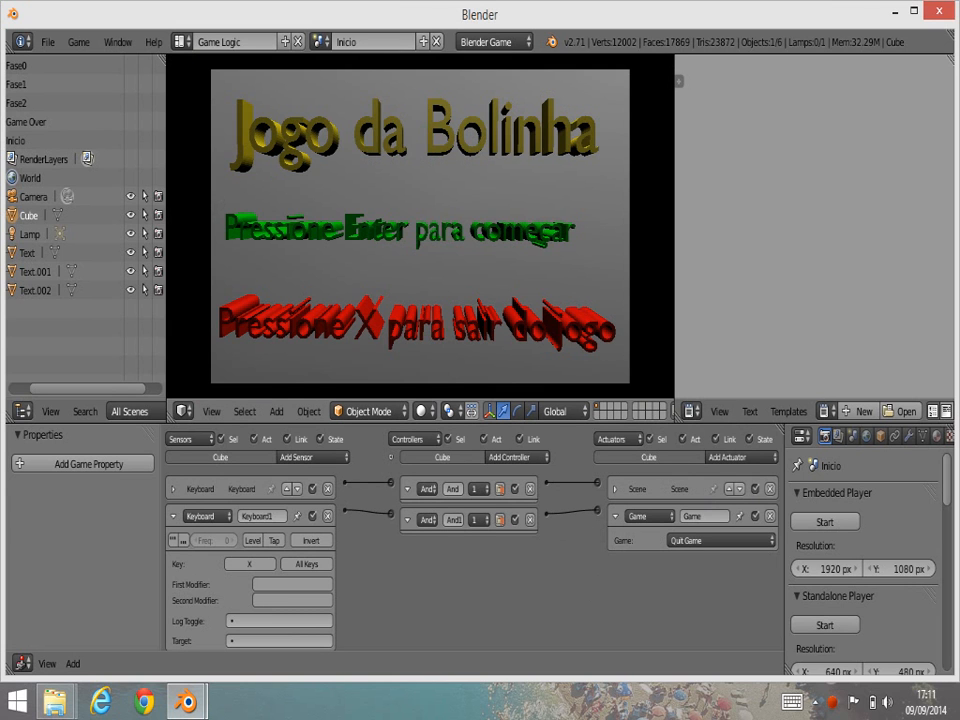
key("x")
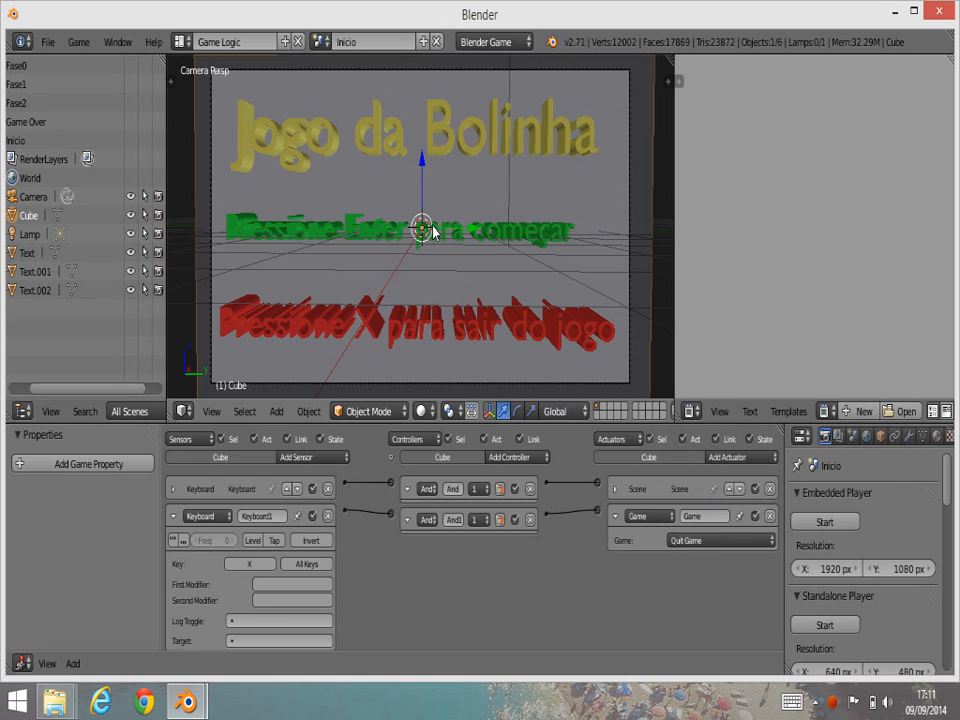
left_click(174, 519)
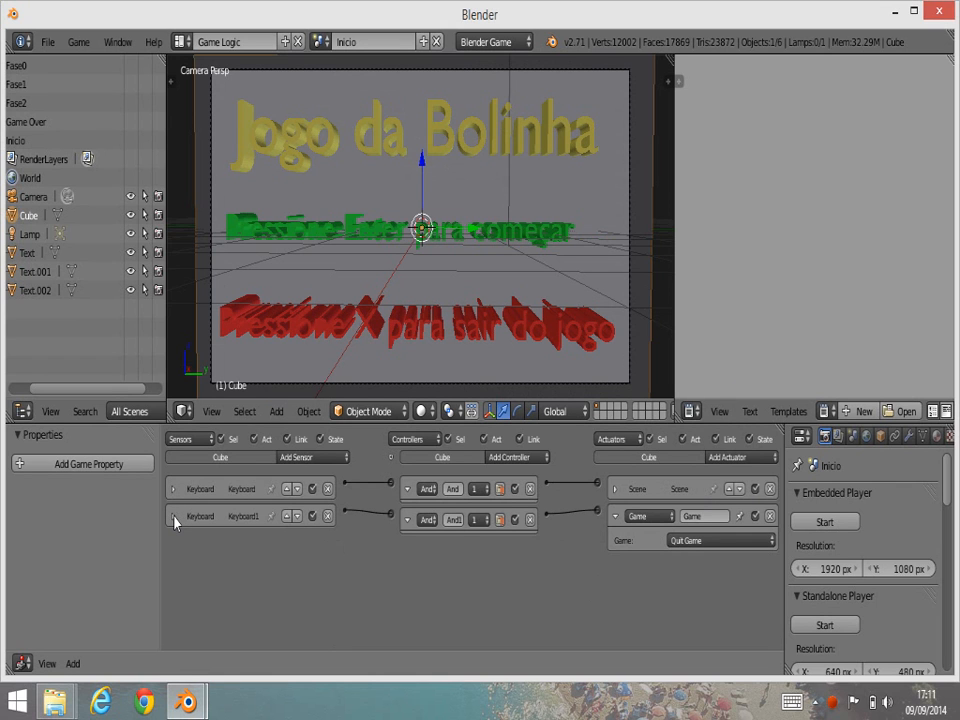
left_click(616, 518)
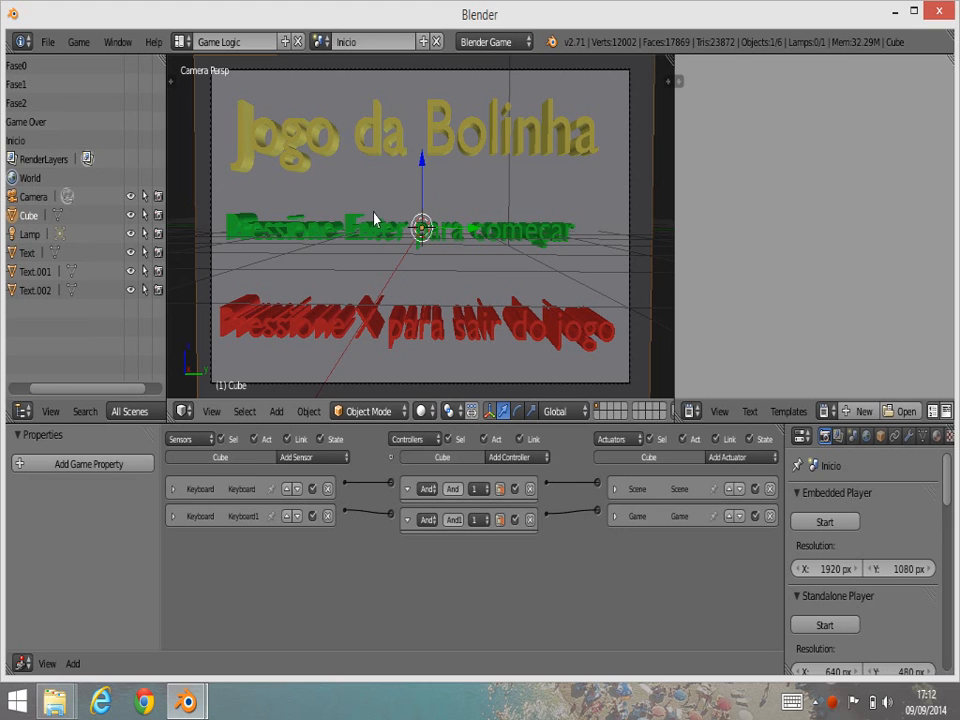
- Switch to the Game Over scene
left_click(322, 41)
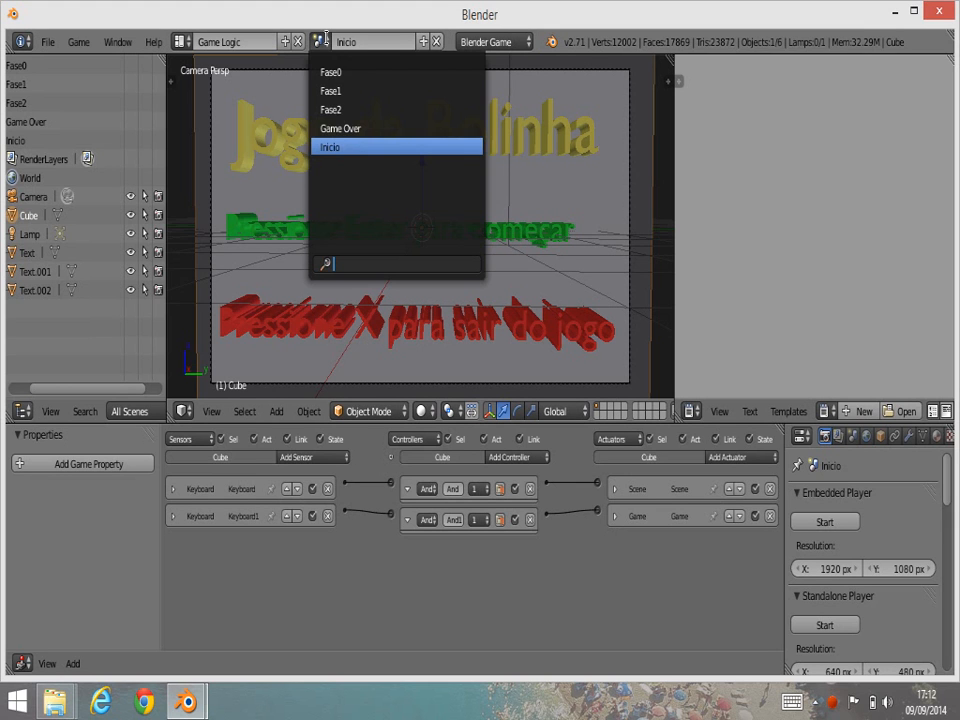
left_click(341, 128)
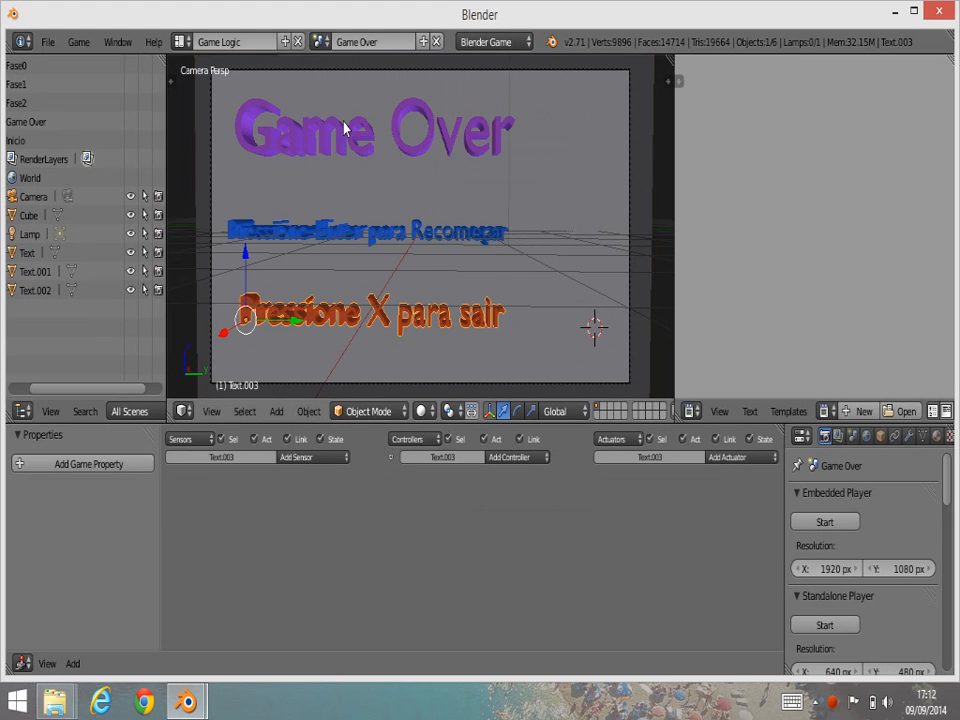
- Select the background cube of the Game Over scene and add a Keyboard sensor assigned to Return plus an And controller
right_click(553, 258)
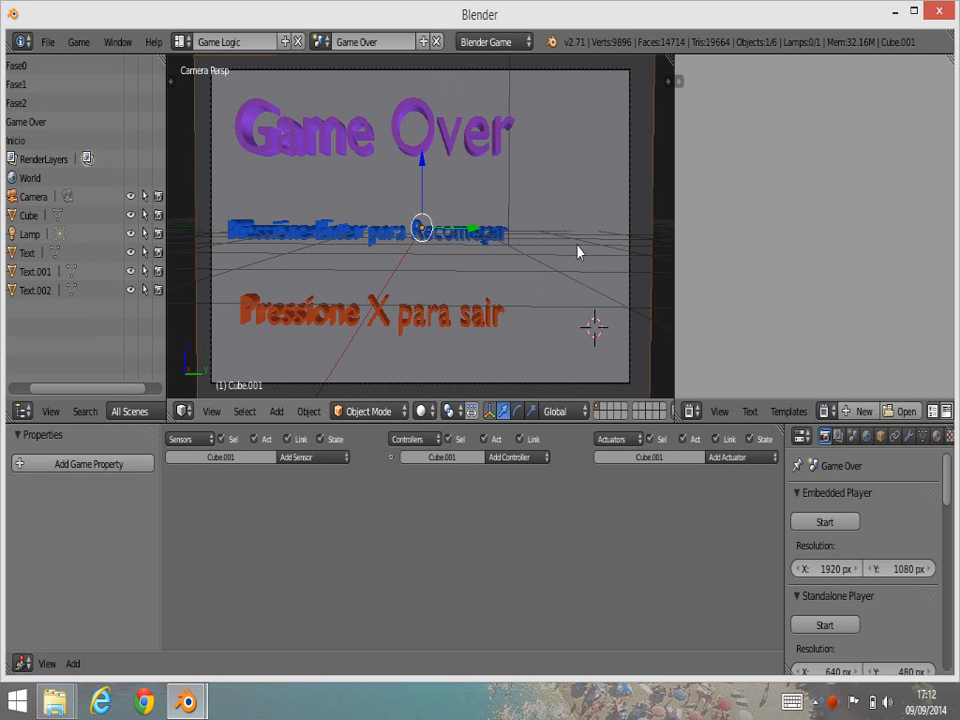
left_click(306, 459)
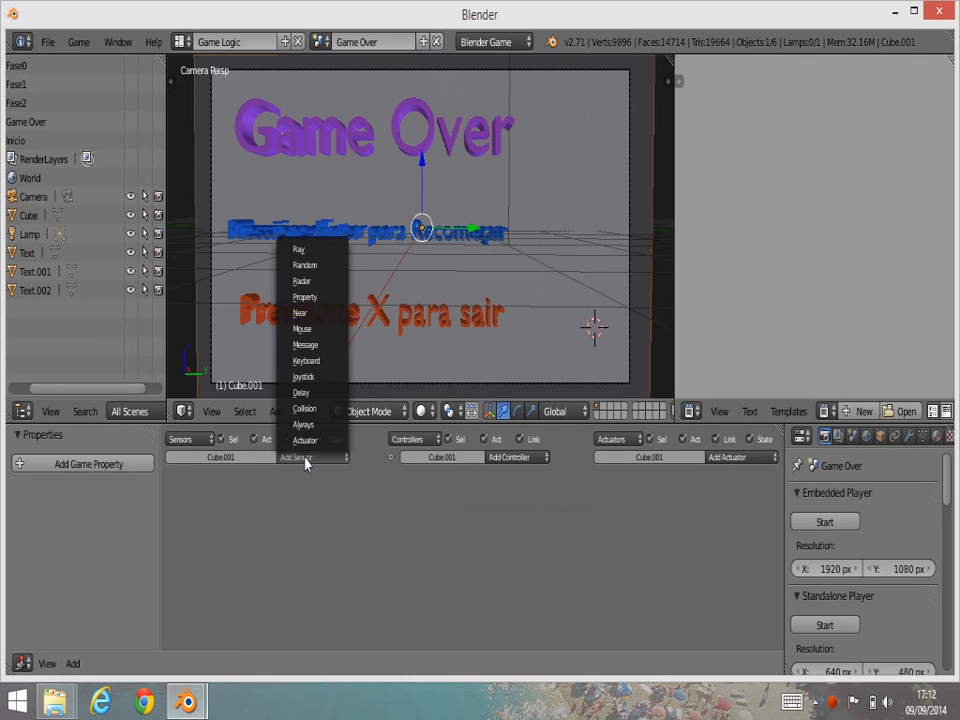
left_click(307, 362)
key("Return")
left_click(512, 458)
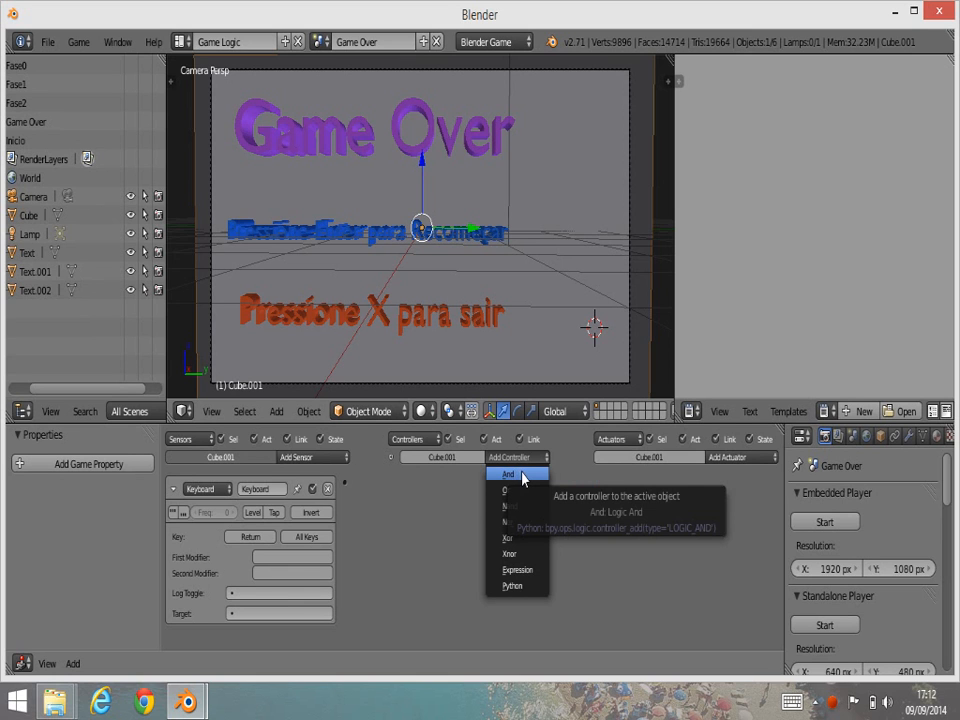
left_click(522, 473)
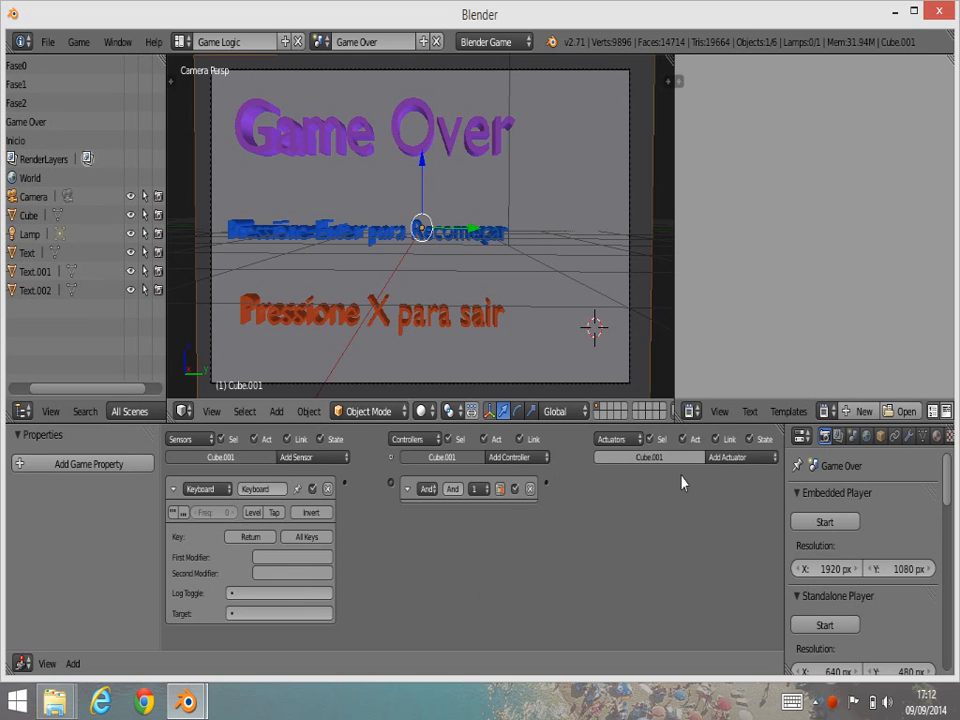
- Add a Scene actuator to the background cube, with its mode on Set Scene and Fase1 as the scene
left_click(727, 458)
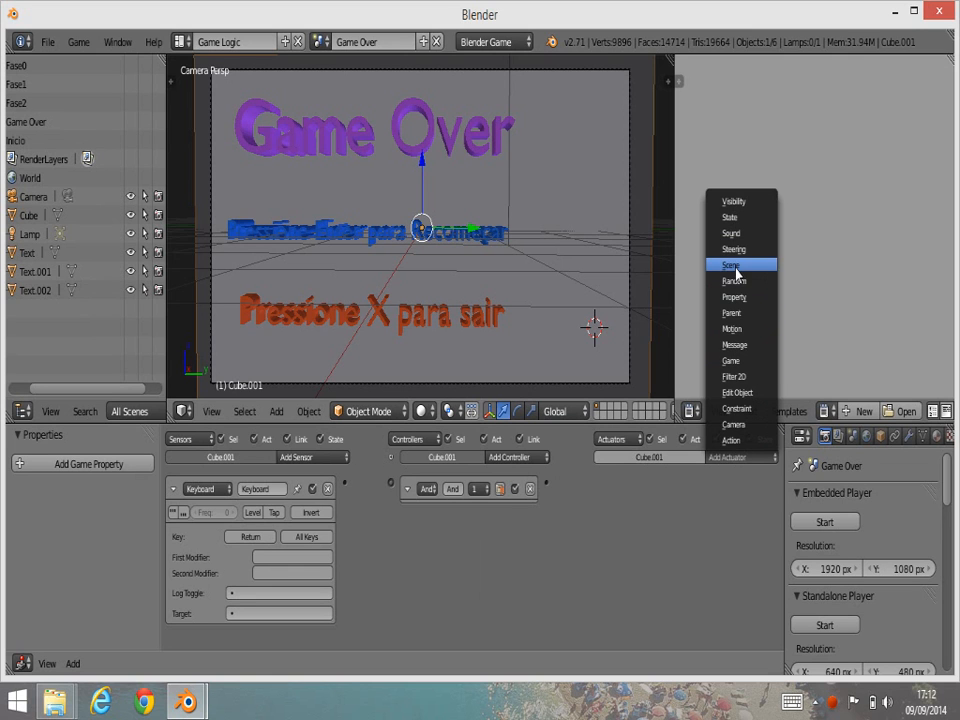
left_click(731, 265)
left_click(700, 513)
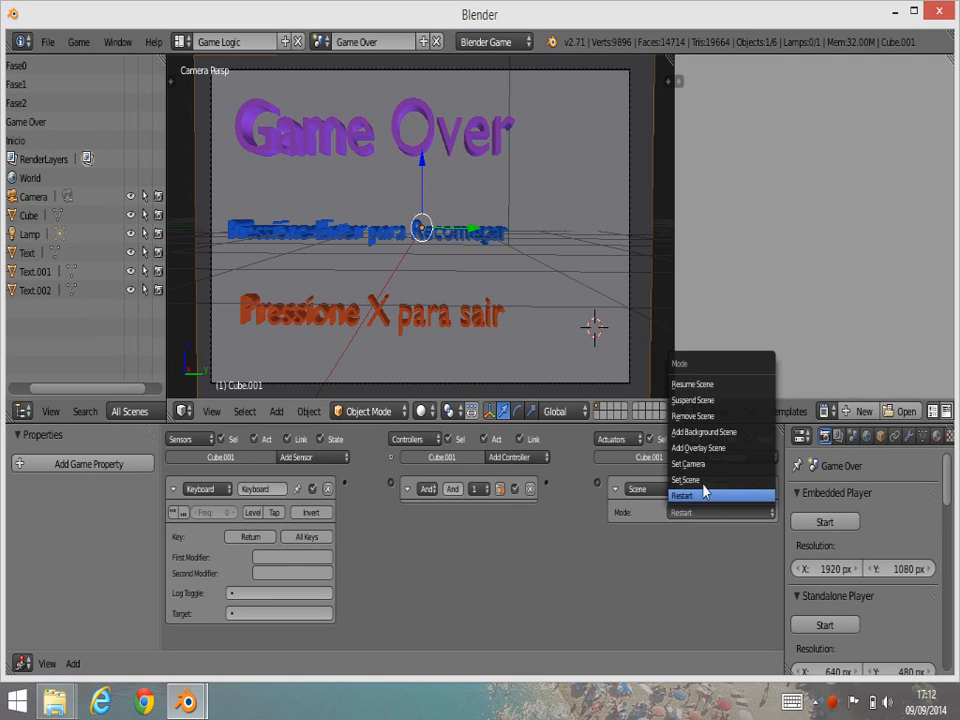
left_click(703, 480)
left_click(709, 529)
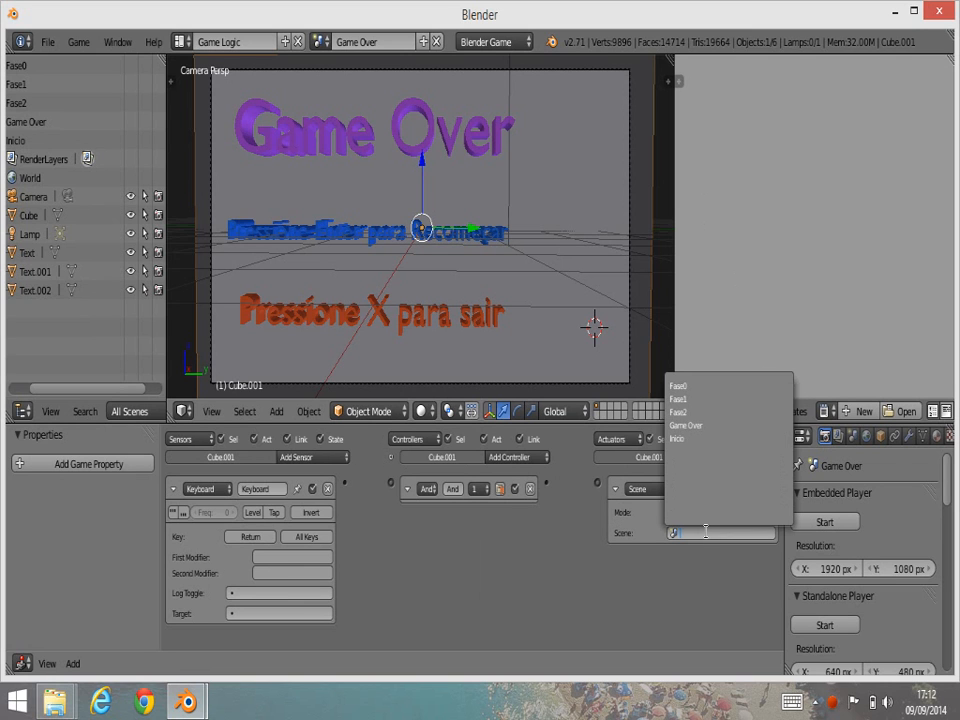
left_click(692, 397)
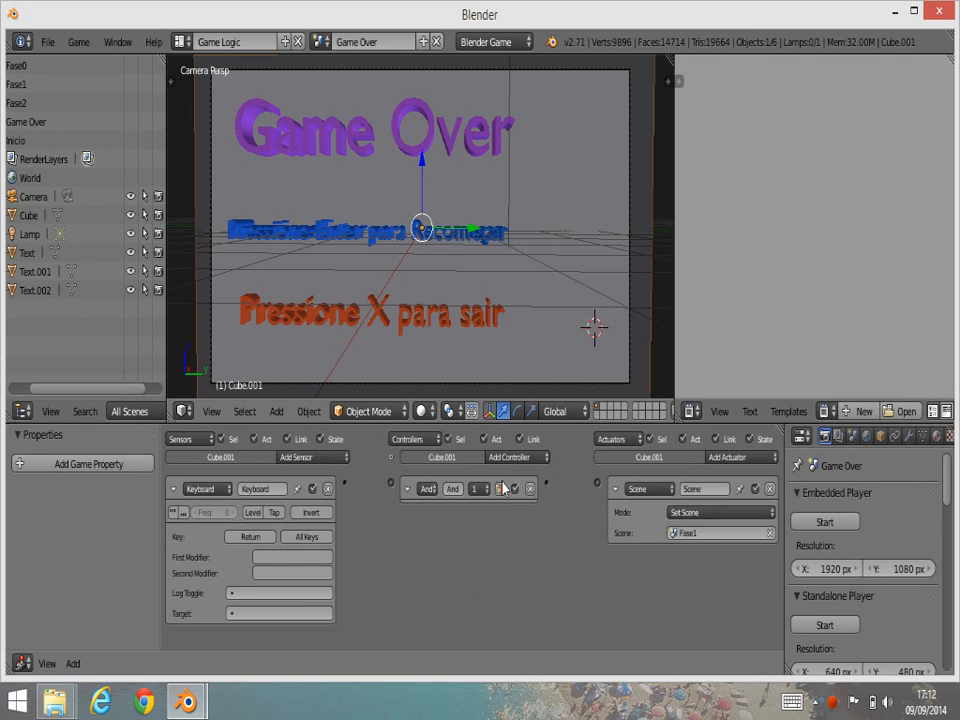
- Link the Return-key sensor through the And controller to the Scene actuator, and collapse the sensor and actuator
left_click_drag(344, 485, 391, 484)
left_click_drag(597, 487, 597, 485)
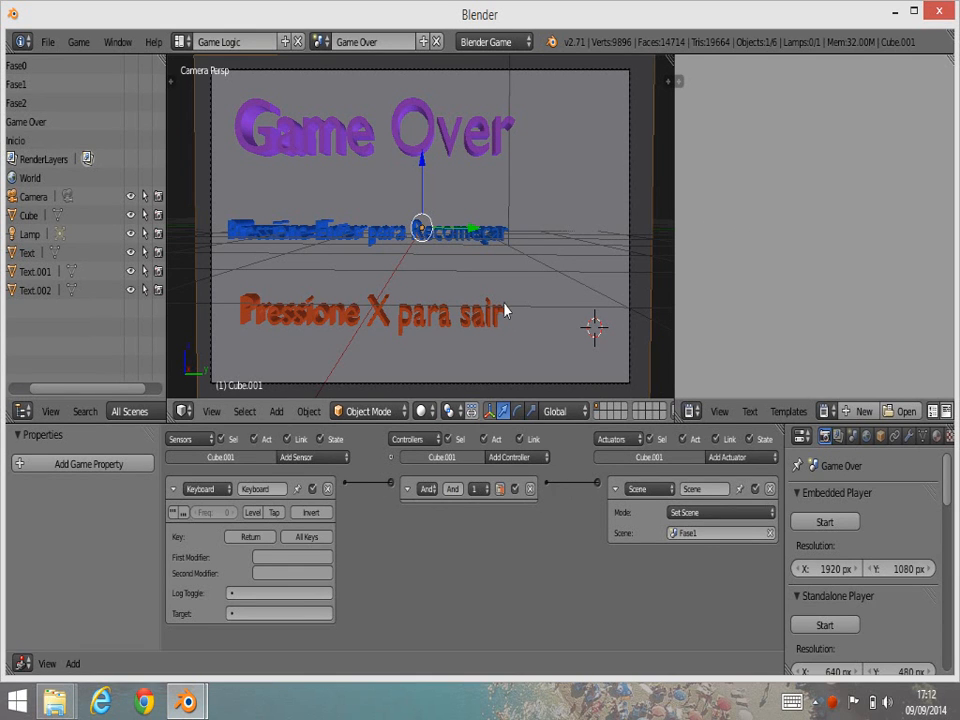
left_click(173, 489)
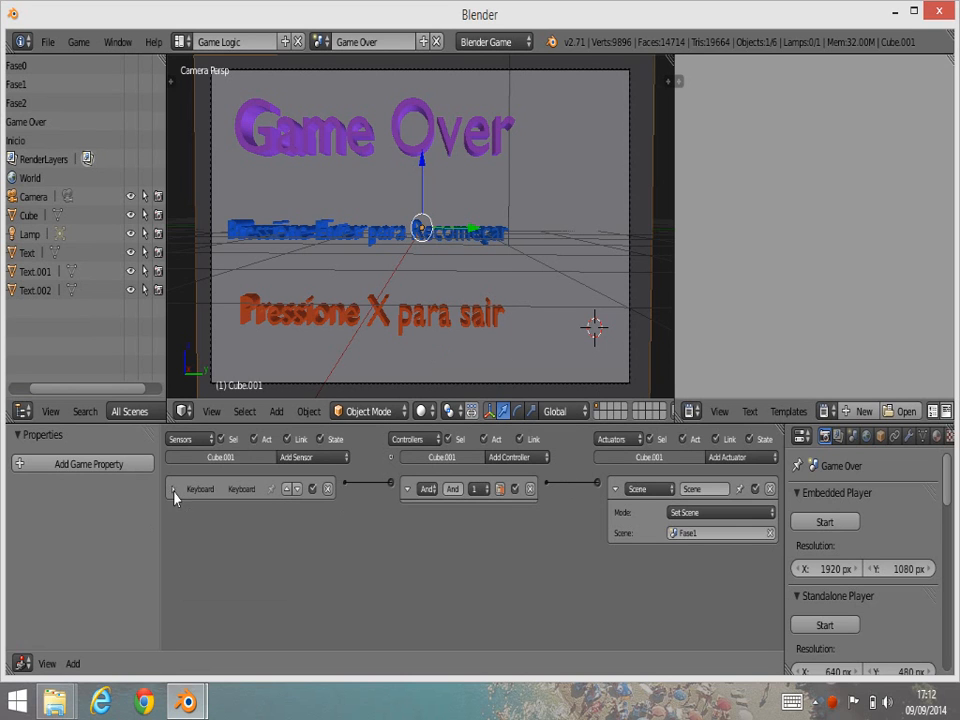
left_click(616, 489)
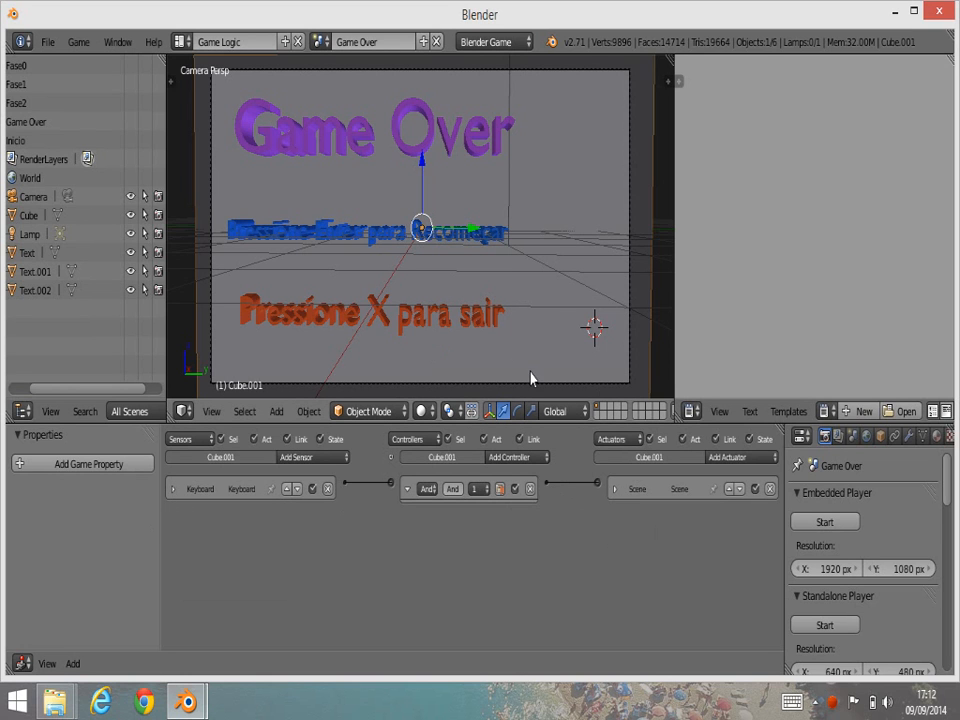
- Add a second Keyboard sensor to the background cube and assign it to the X key
key("x")
left_click(306, 457)
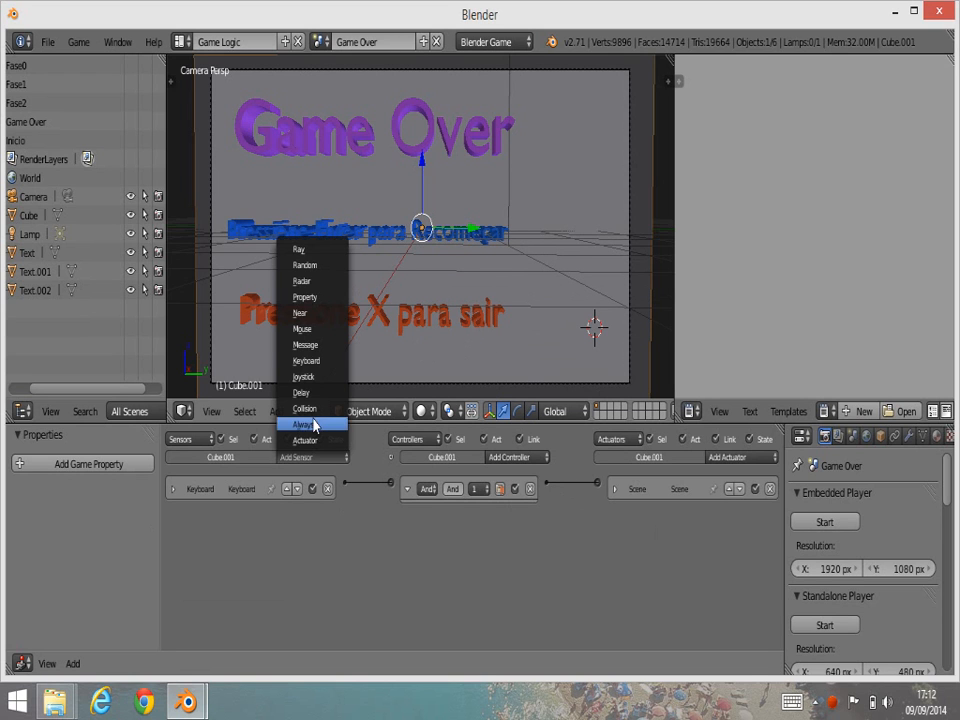
left_click(306, 360)
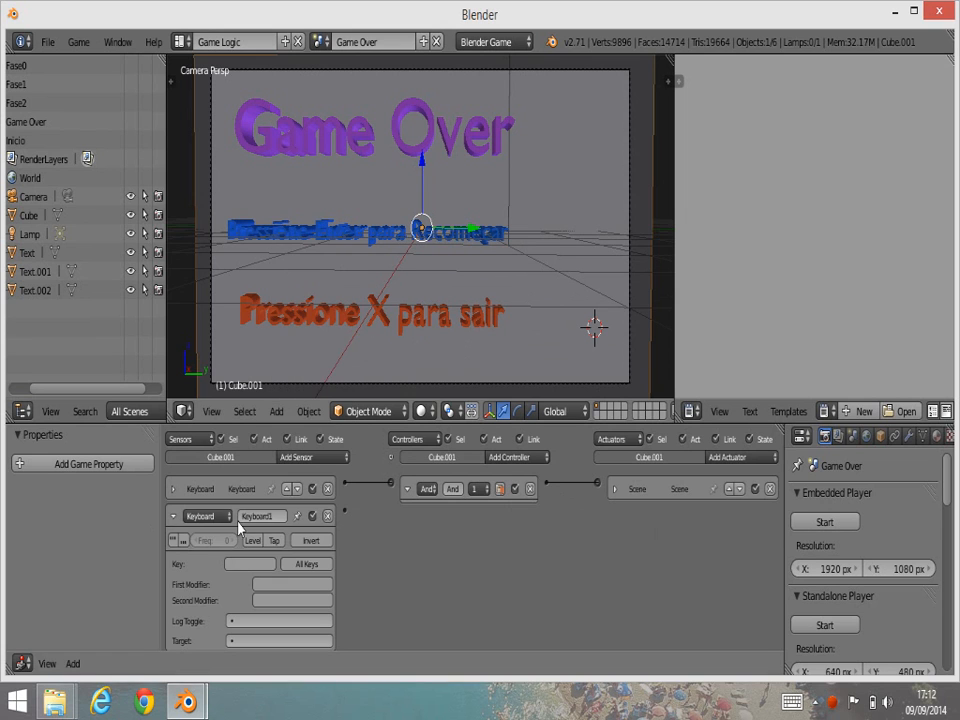
left_click(238, 565)
key("x")
- Add a Game actuator set to Quit Game, link the X-key sensor to it through a new And controller, and collapse both
left_click(737, 460)
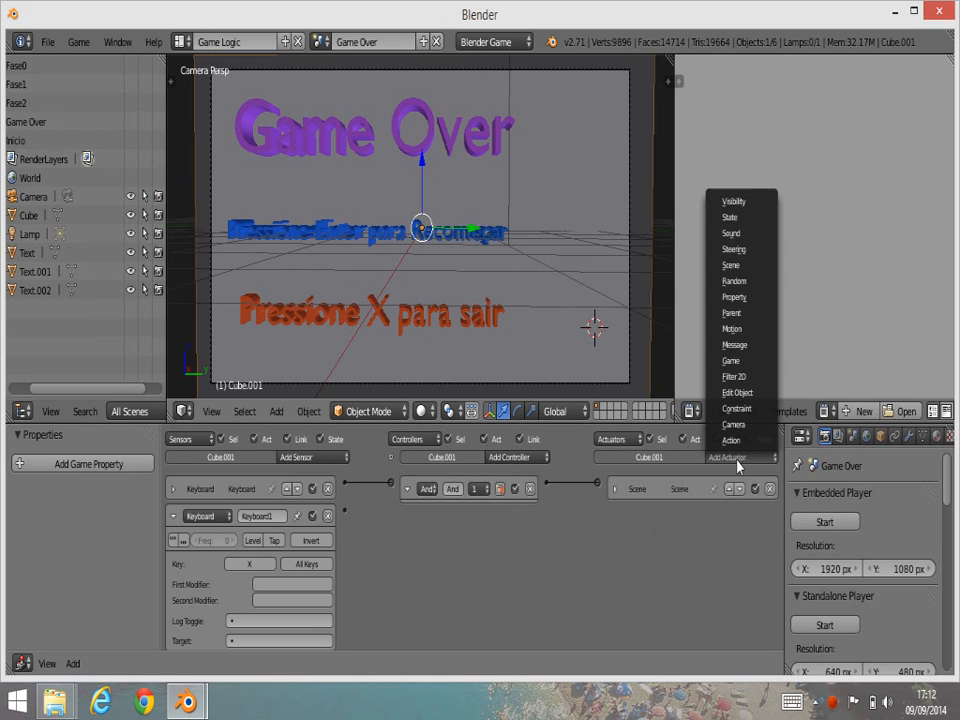
left_click(738, 361)
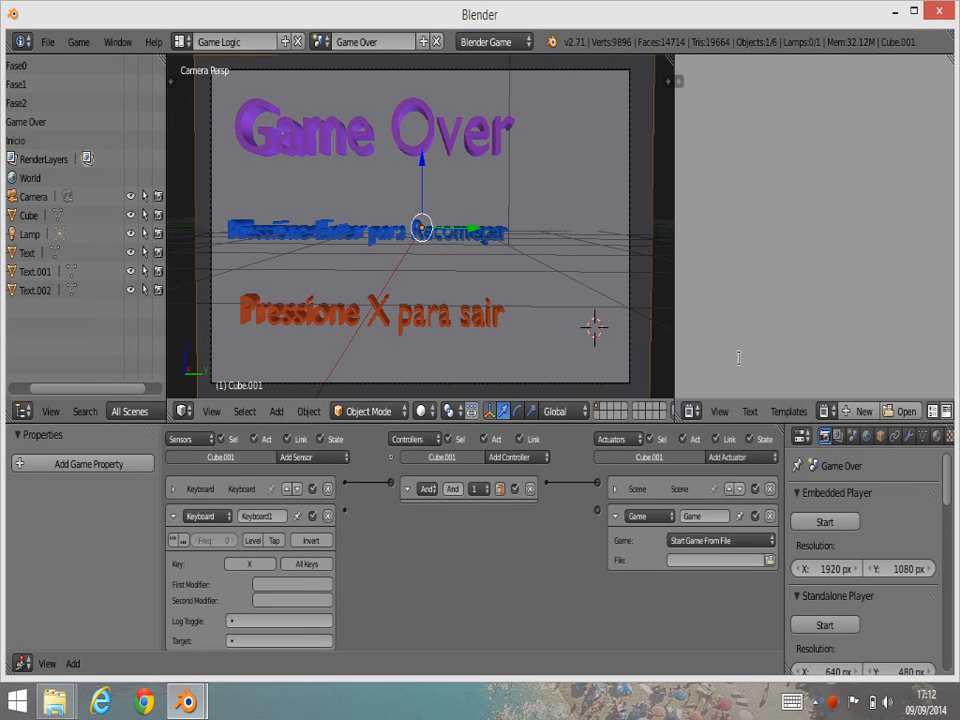
left_click(714, 541)
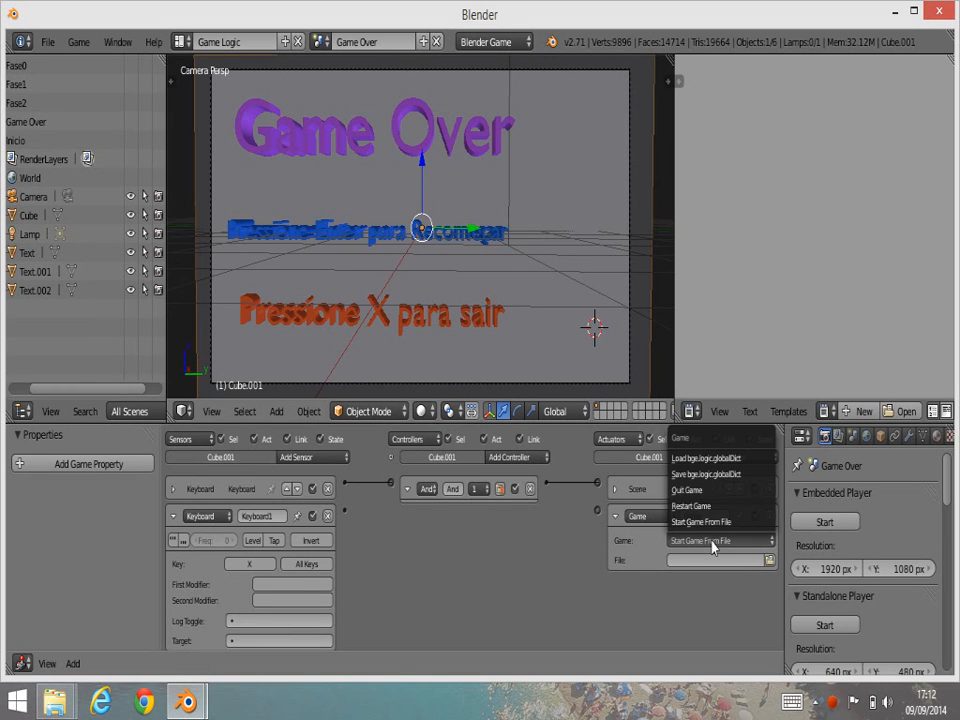
left_click(688, 490)
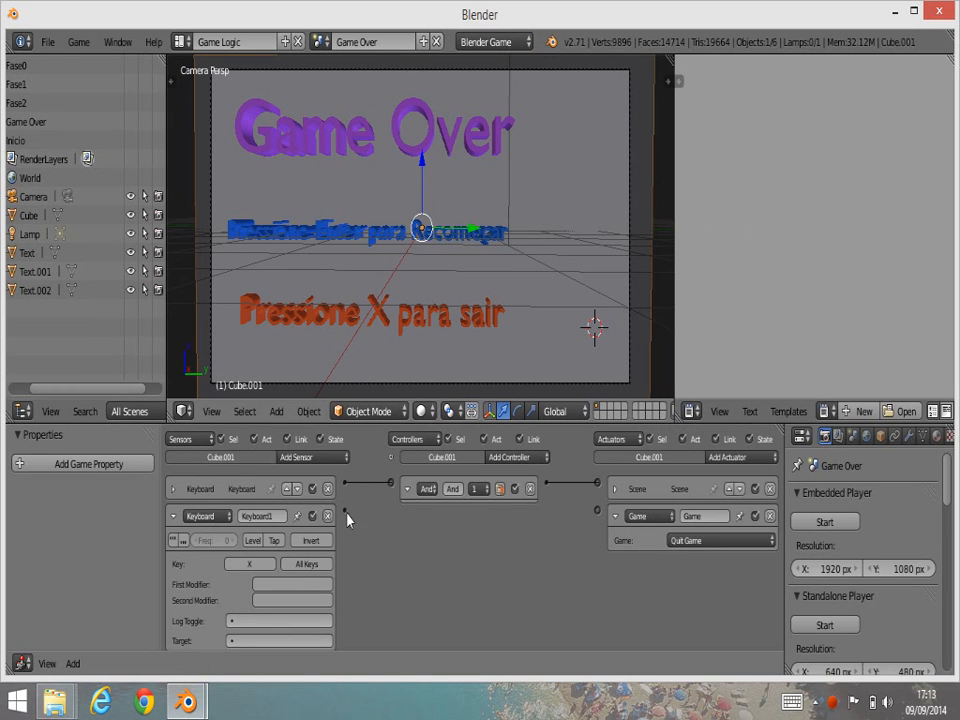
left_click_drag(345, 514, 598, 515)
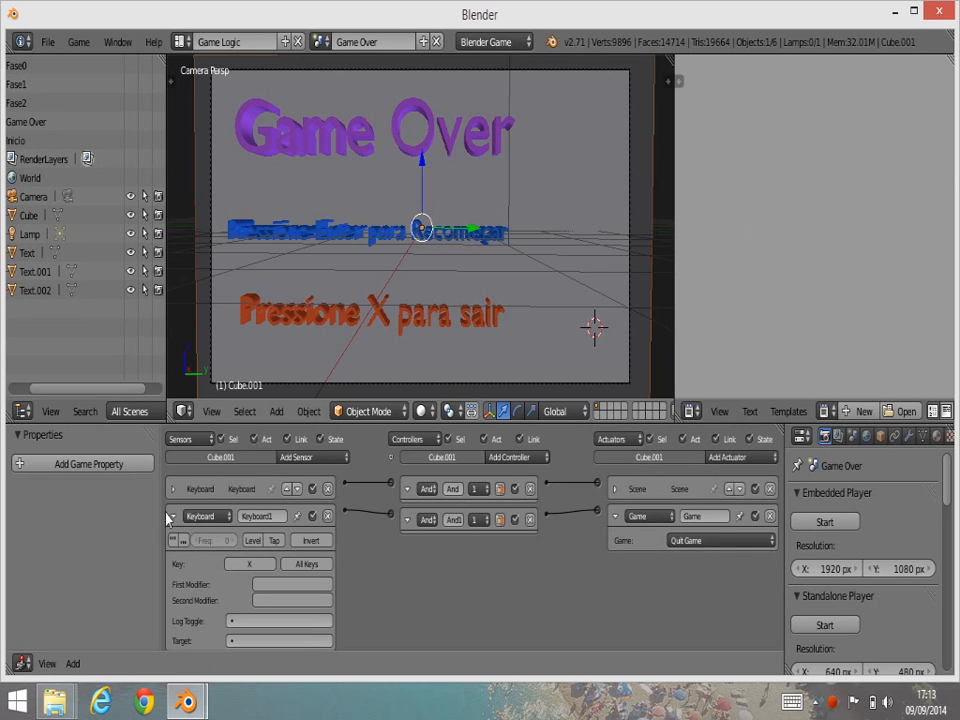
left_click(171, 516)
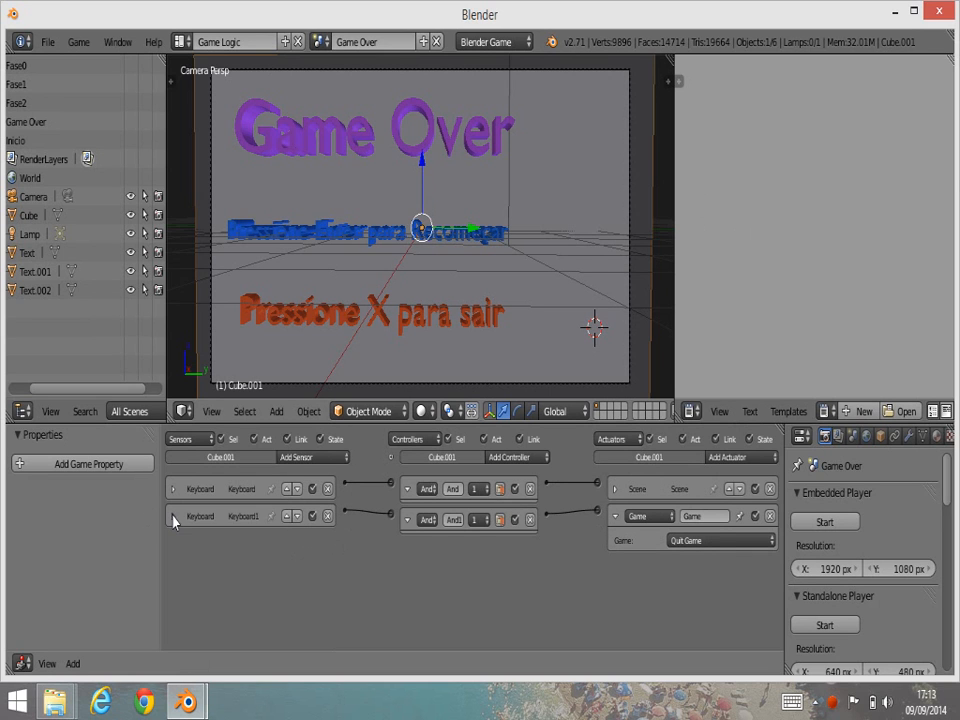
left_click(615, 519)
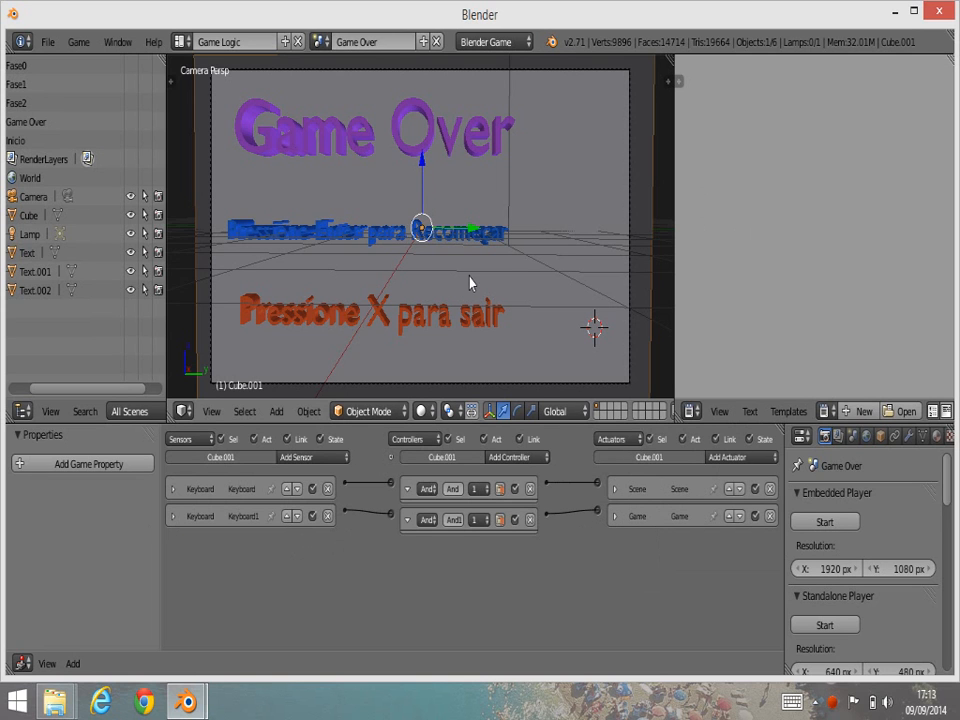
- Switch to the Fase1 scene, select the ball and add a game property named bola to it
left_click(321, 41)
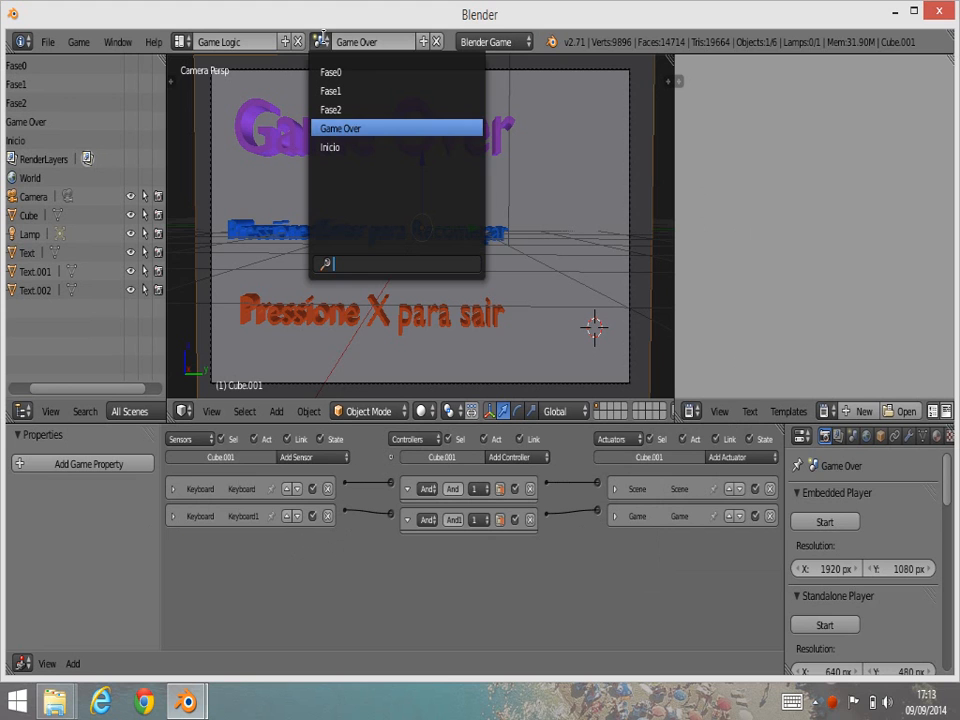
left_click(332, 92)
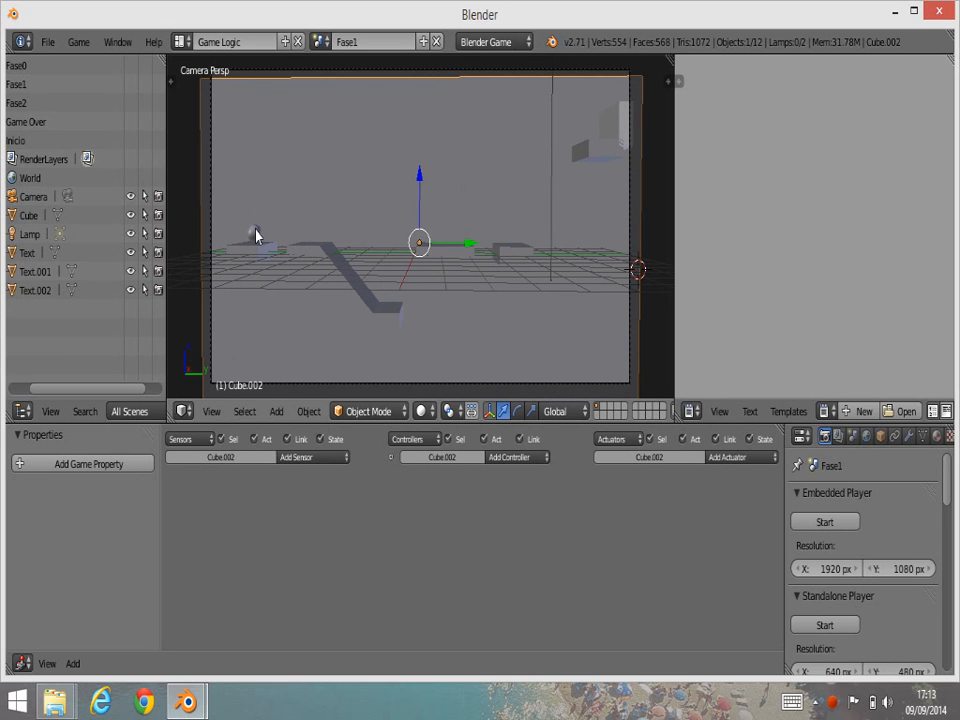
right_click(256, 236)
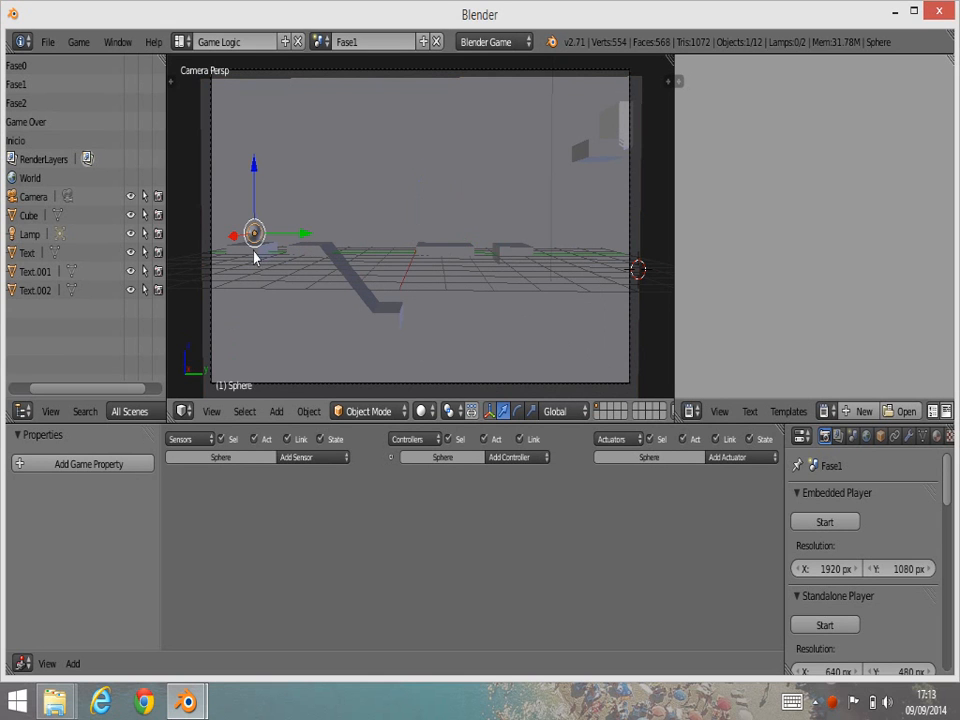
left_click(90, 464)
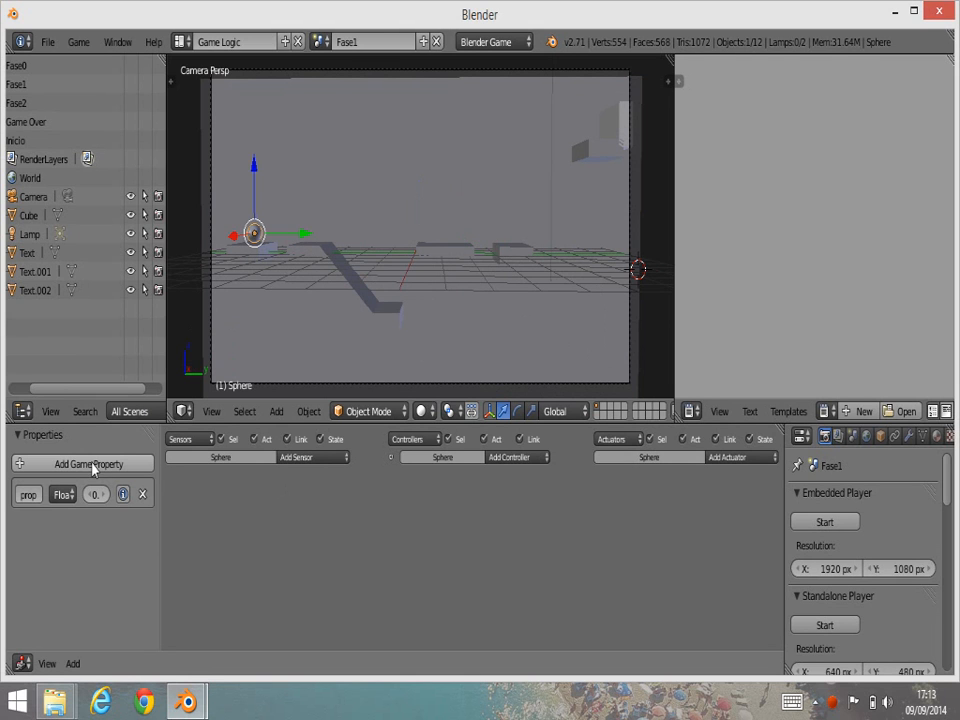
left_click(30, 494)
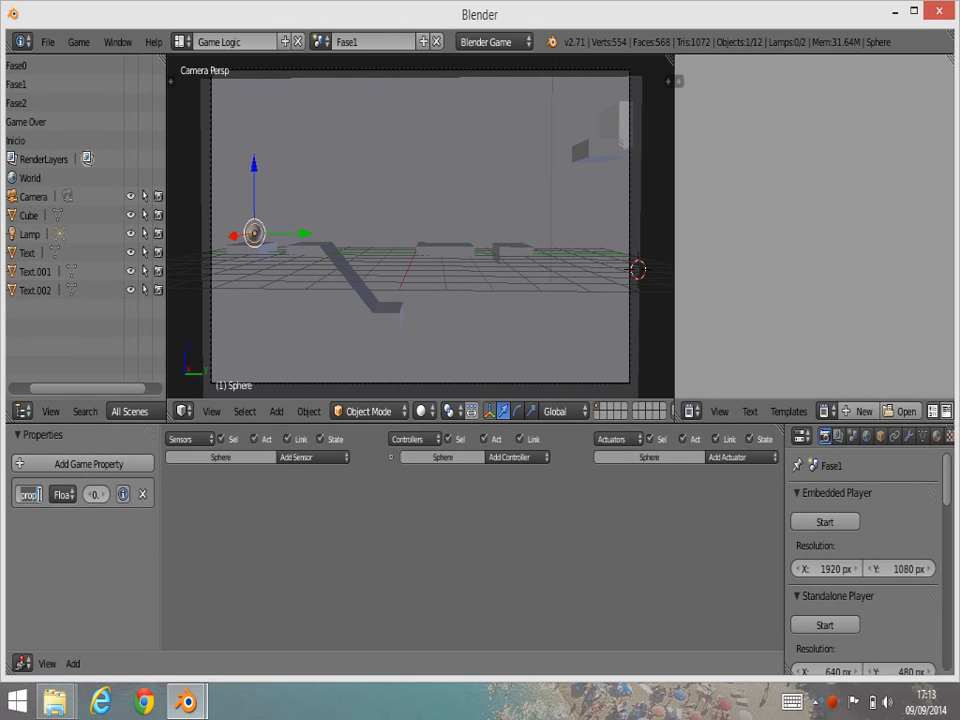
type("bola")
- Add a Keyboard sensor assigned to the Right Arrow key and an And controller to the ball
left_click(309, 460)
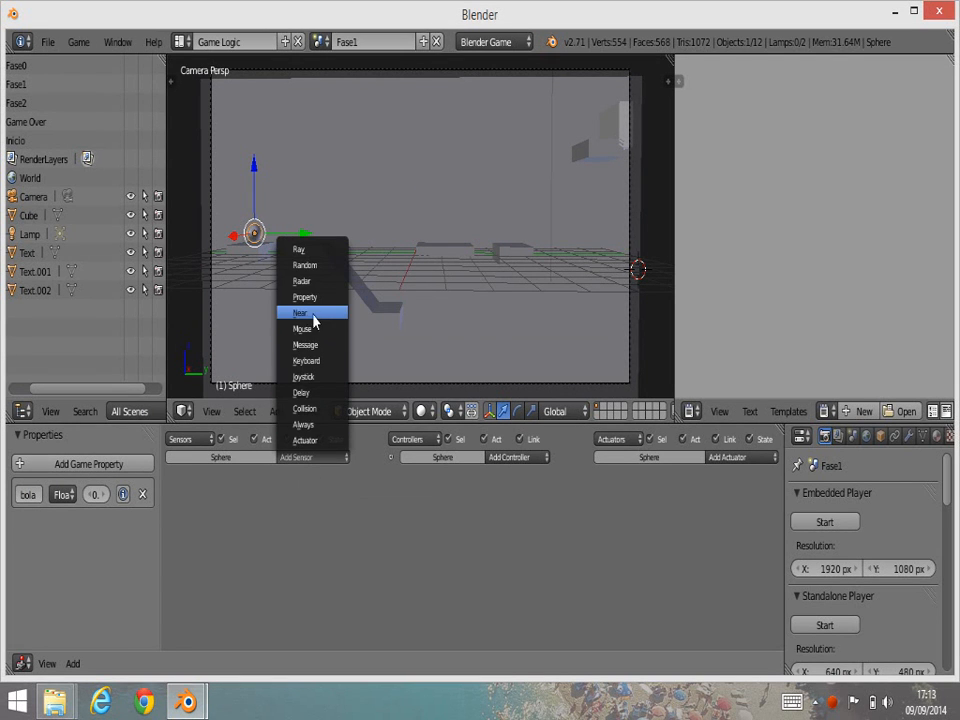
left_click(313, 360)
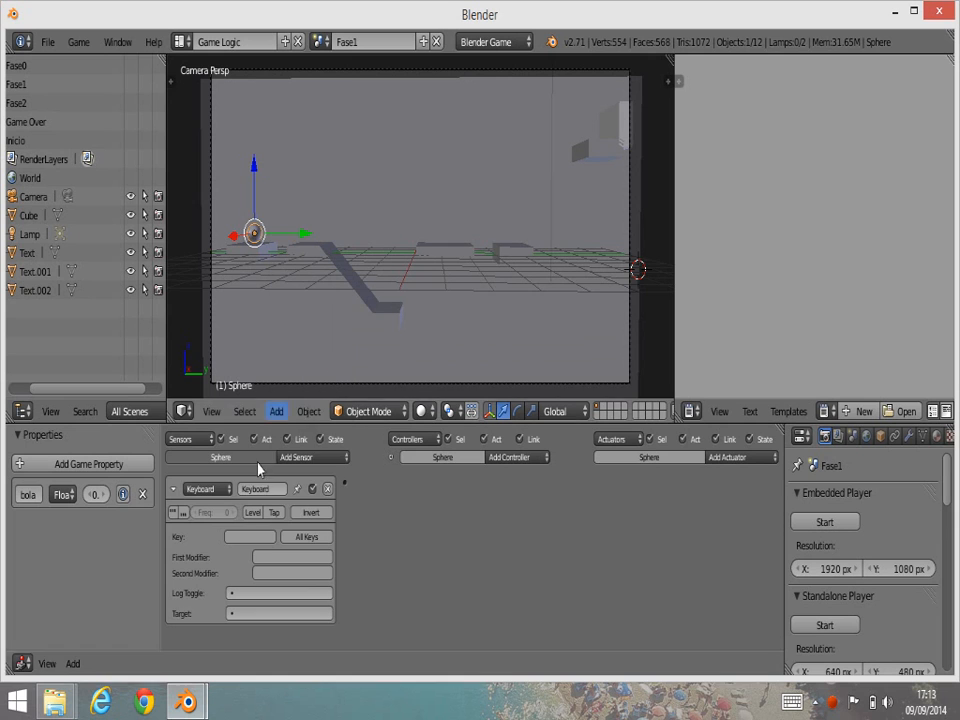
left_click(246, 537)
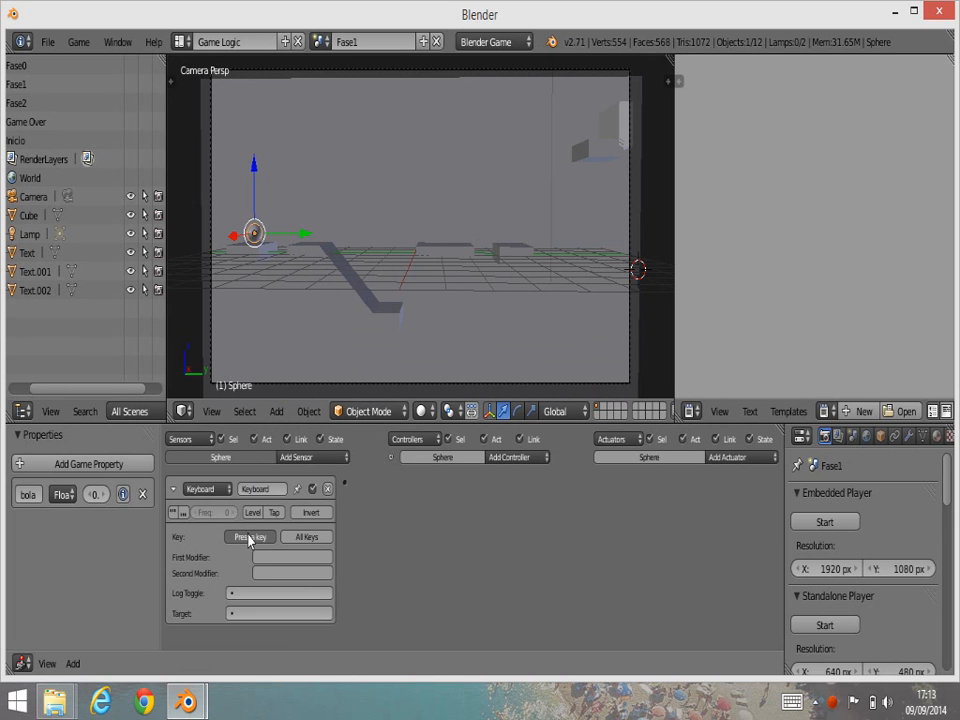
key("Right")
left_click(509, 457)
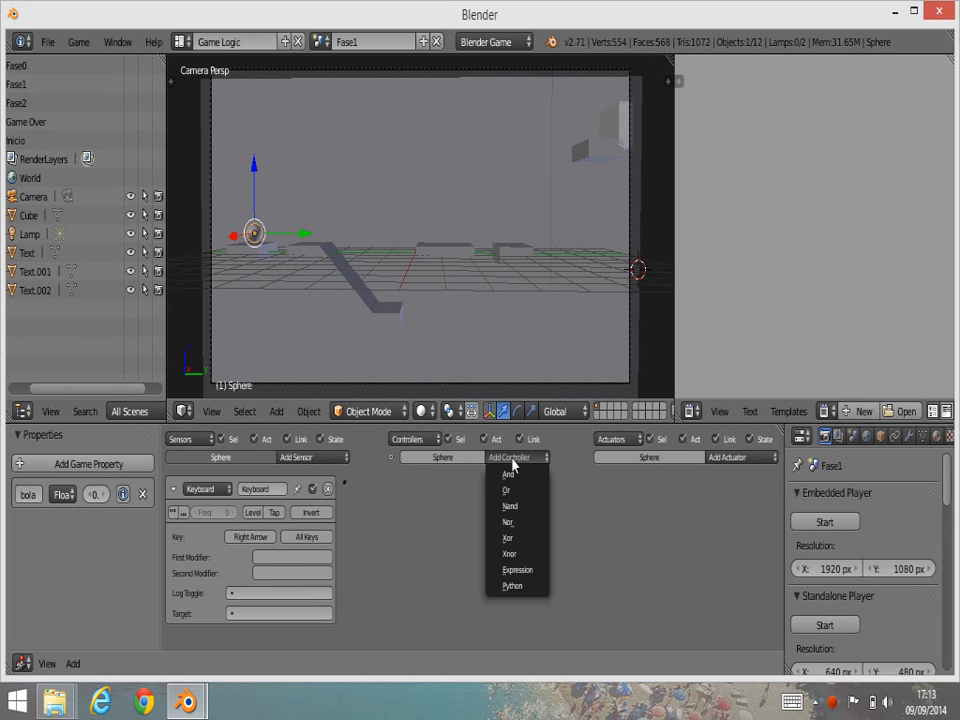
left_click(518, 476)
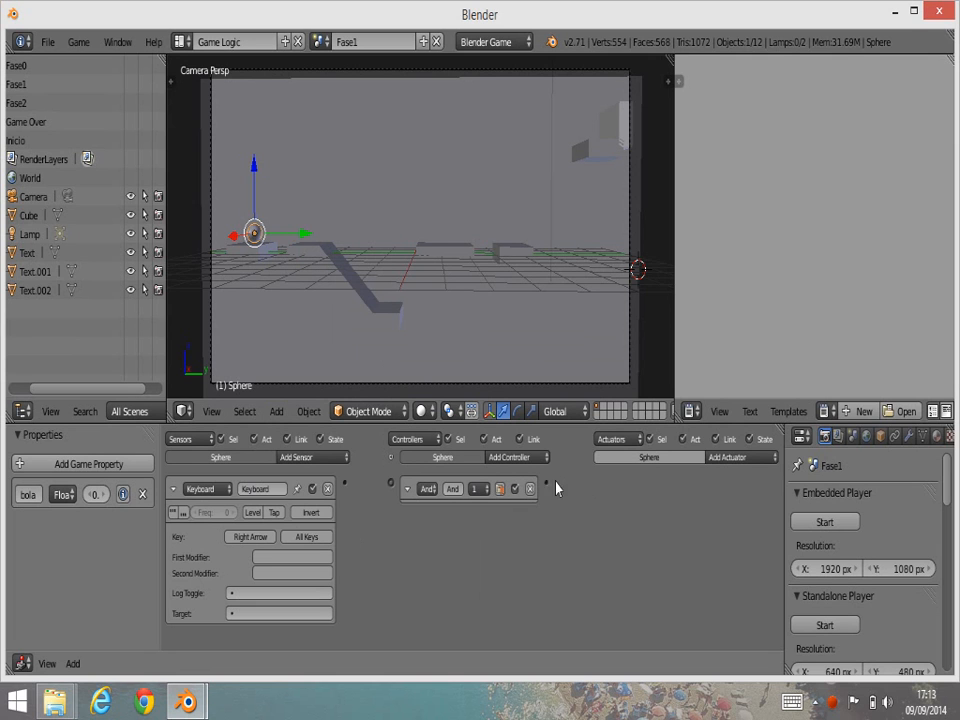
- Add a Motion actuator to the ball and set its Y location to 0.05
left_click(734, 462)
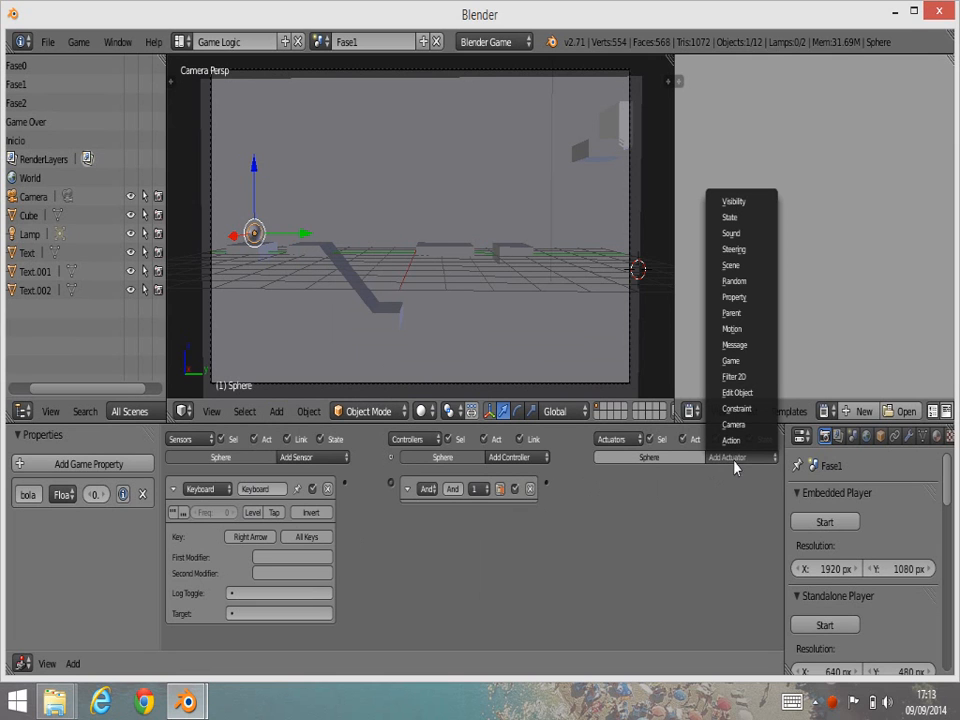
left_click(752, 331)
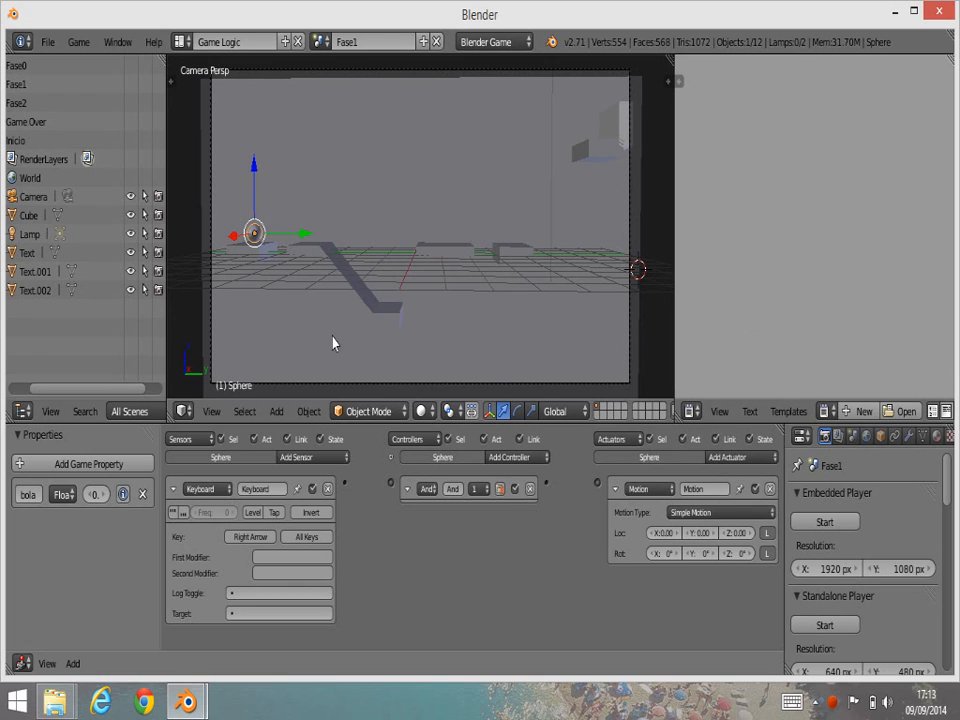
left_click(697, 533)
type("0.05")
key("Return")
- Link the Right Arrow sensor through the And controller to the Motion actuator, and collapse the sensor and actuator
left_click_drag(346, 484, 391, 483)
left_click_drag(544, 485, 597, 488)
left_click(174, 490)
left_click(615, 489)
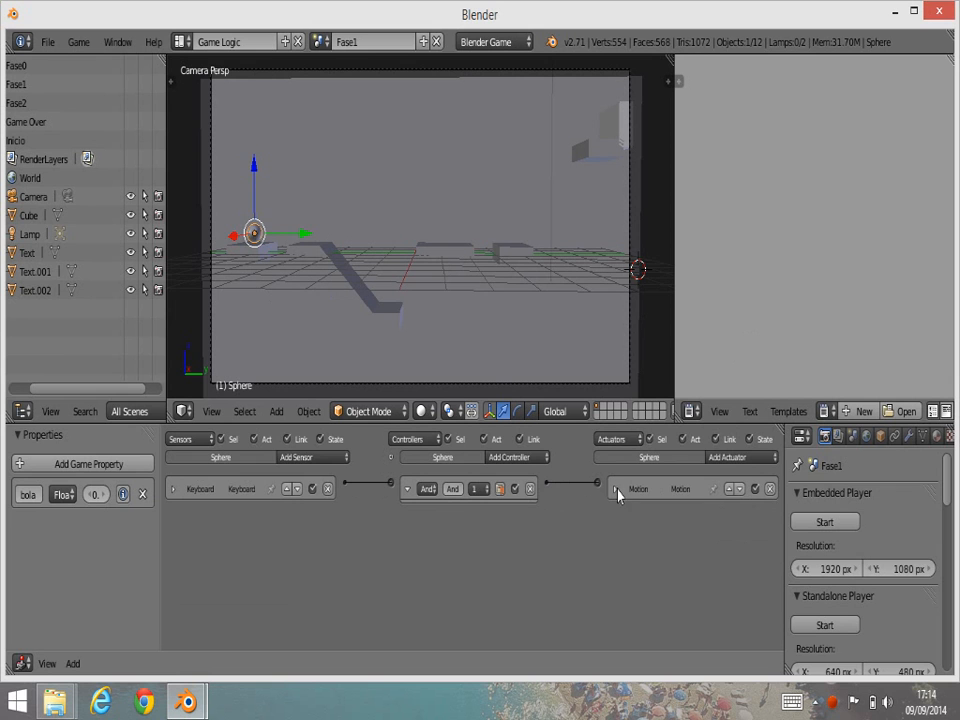
- Add a Keyboard sensor assigned to the Left Arrow key and a Motion actuator with Y location -0.05 to the ball
left_click(306, 459)
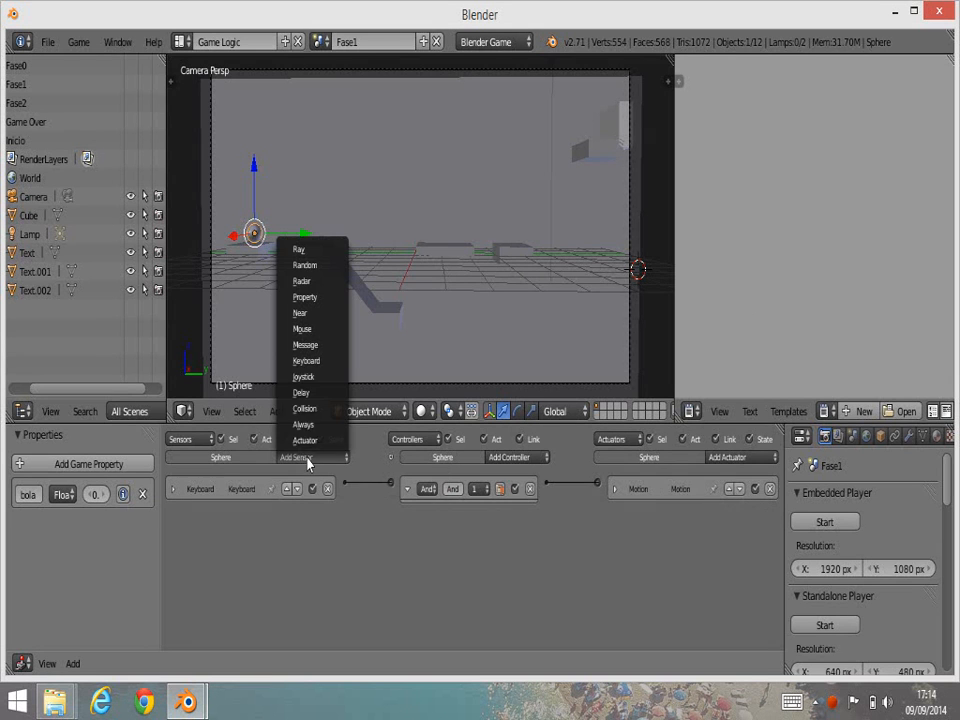
left_click(306, 361)
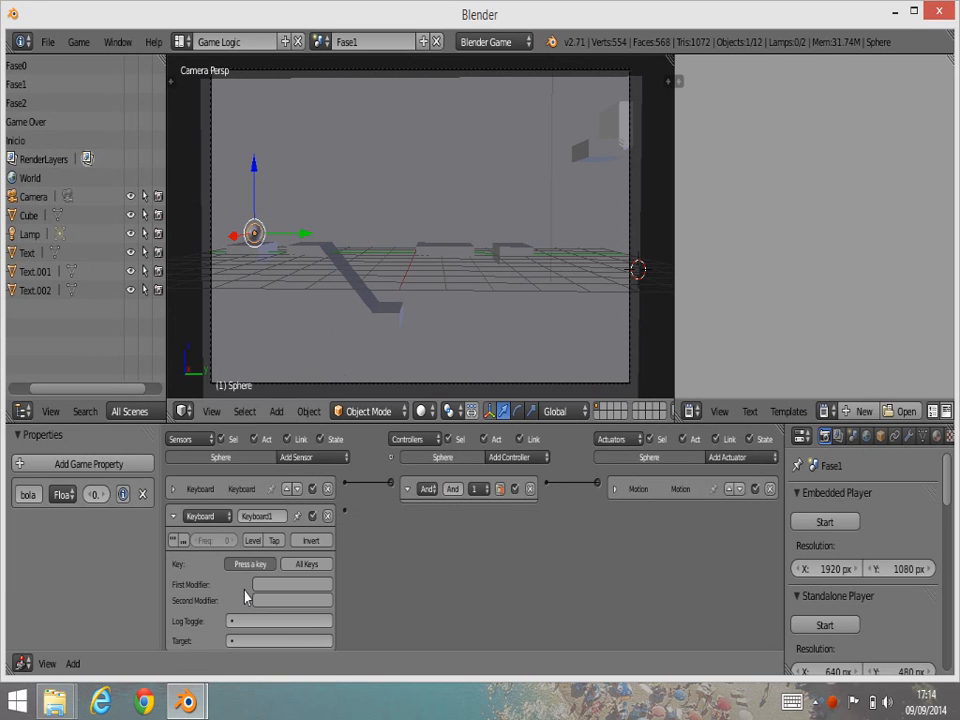
key("Left")
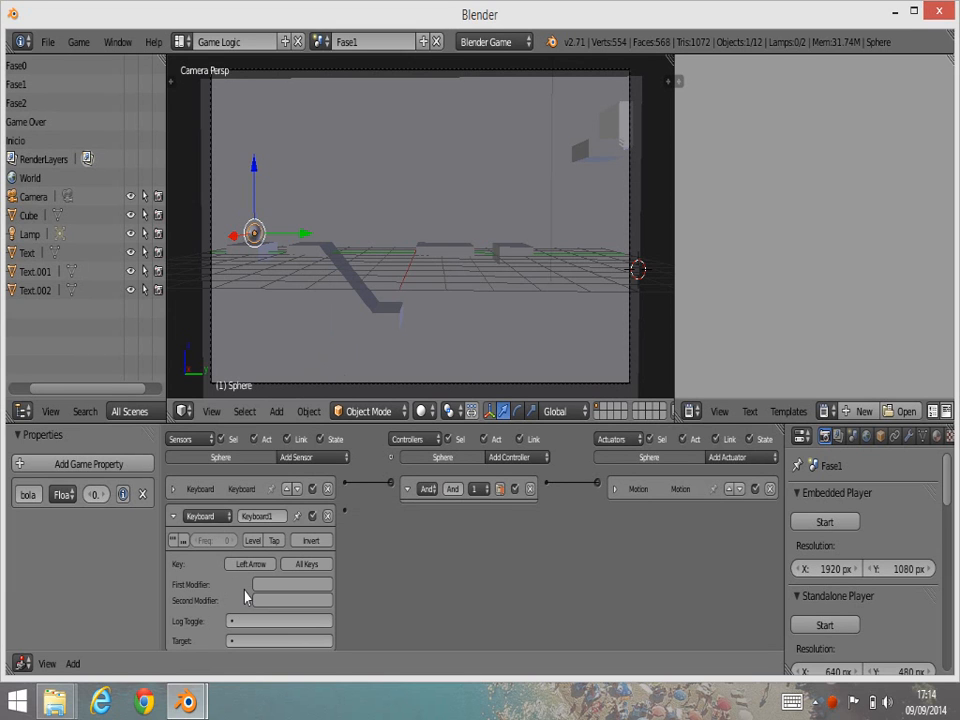
left_click(735, 457)
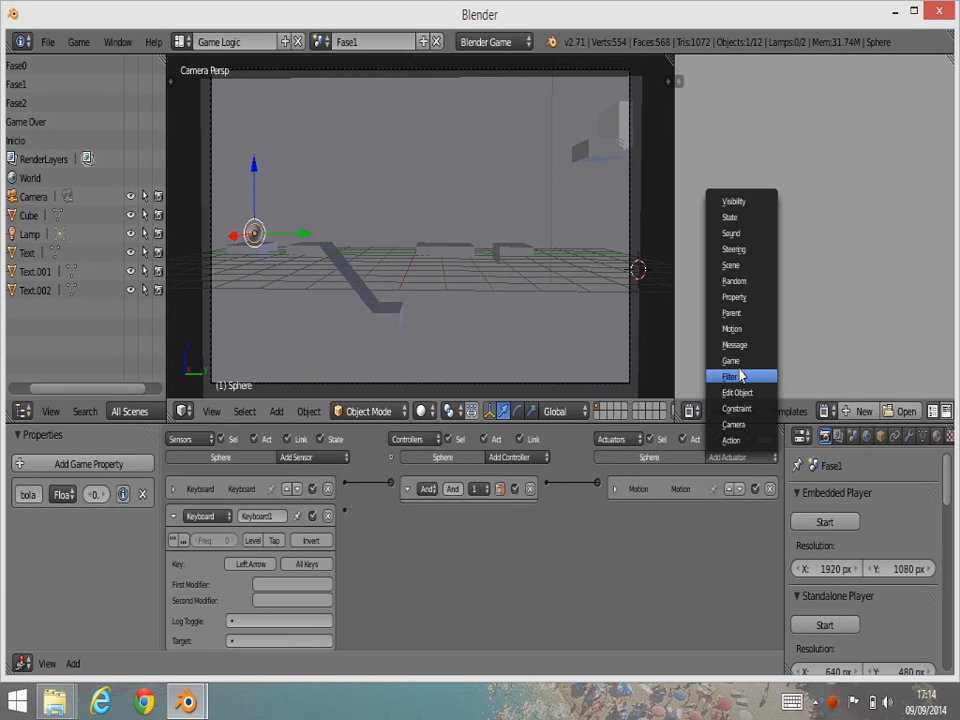
left_click(733, 329)
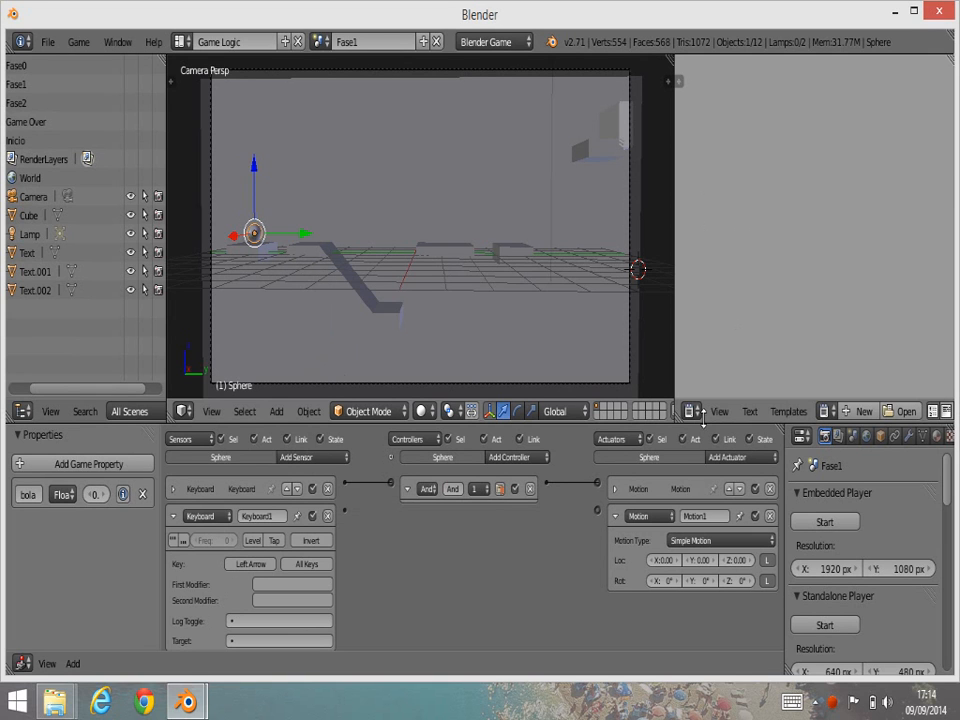
left_click(698, 561)
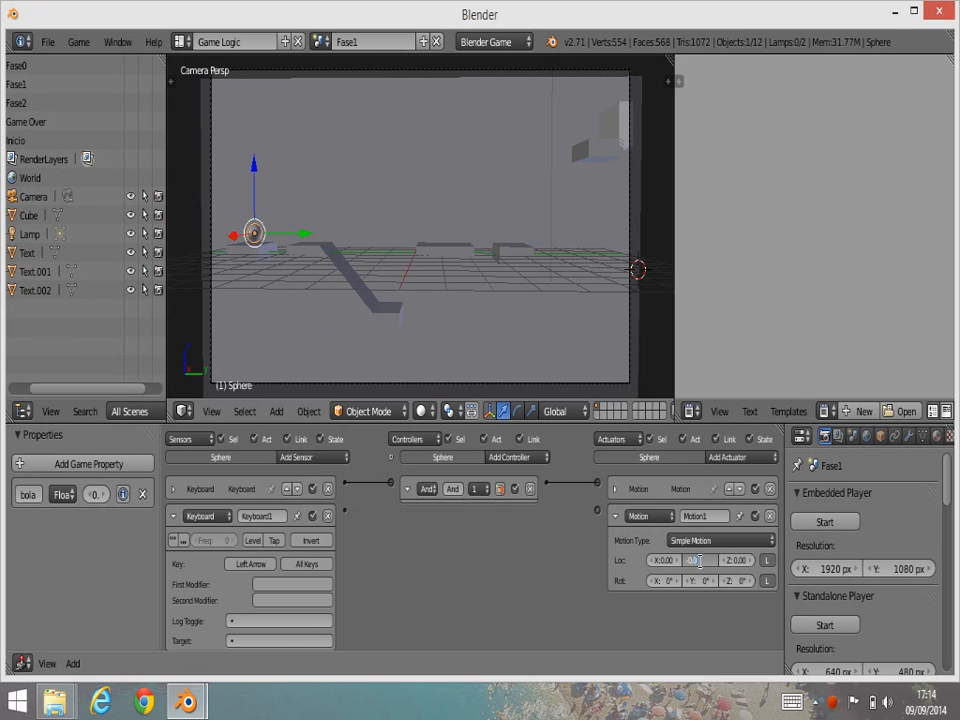
key("Return")
- Link the Left Arrow sensor through an And controller to its Motion actuator, and collapse the sensor and actuator
left_click_drag(407, 518, 601, 515)
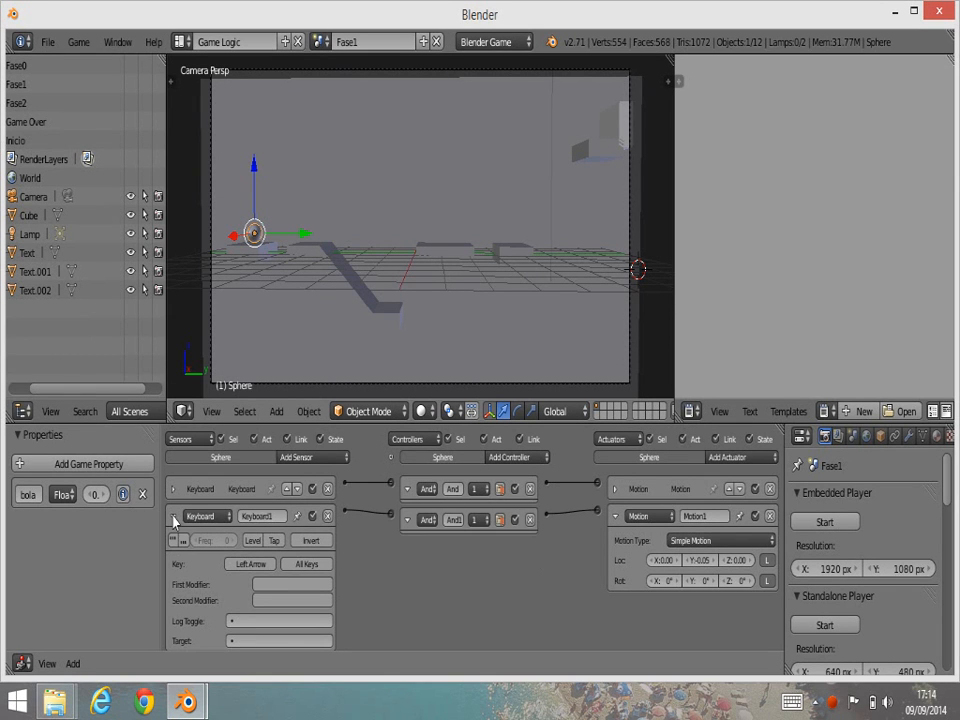
left_click(173, 517)
left_click(614, 516)
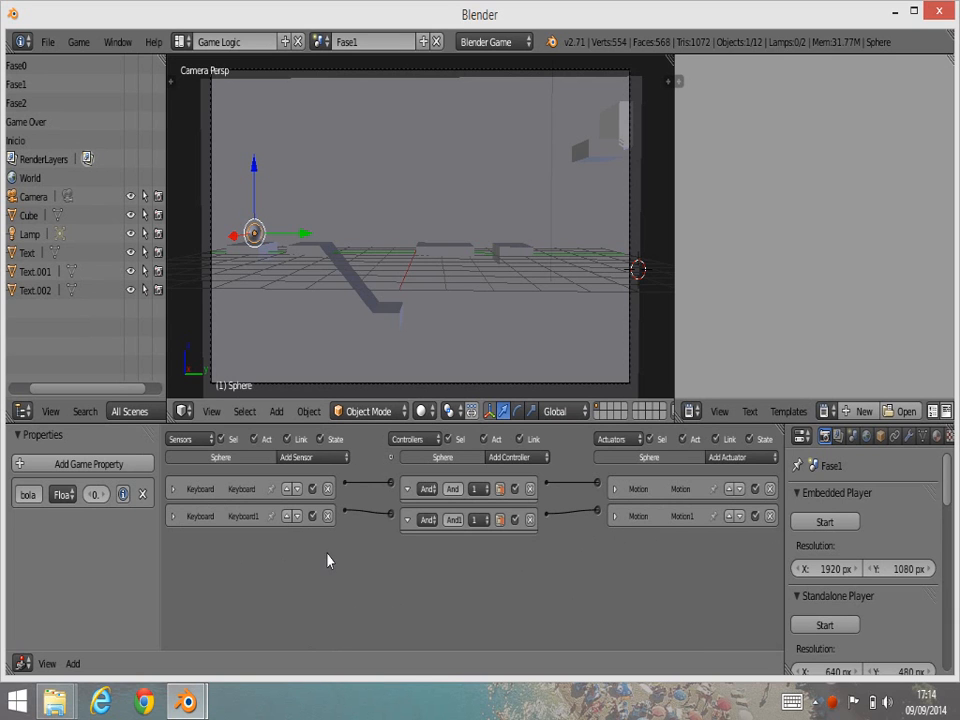
- Add a third Keyboard sensor to the ball and assign it to the Spacebar
left_click(307, 459)
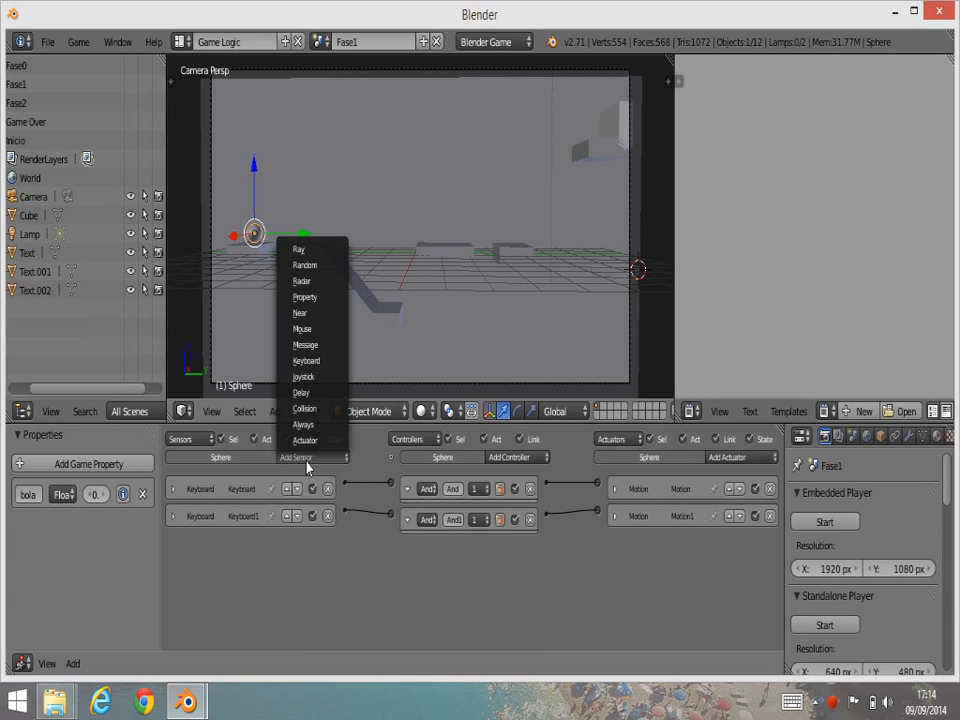
left_click(313, 368)
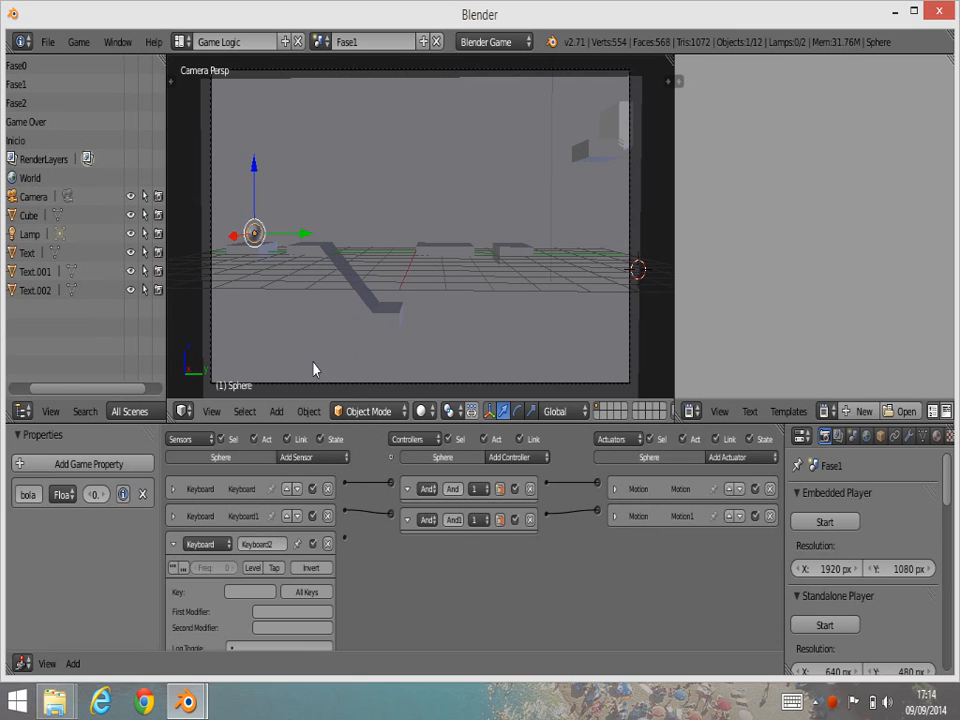
left_click(249, 592)
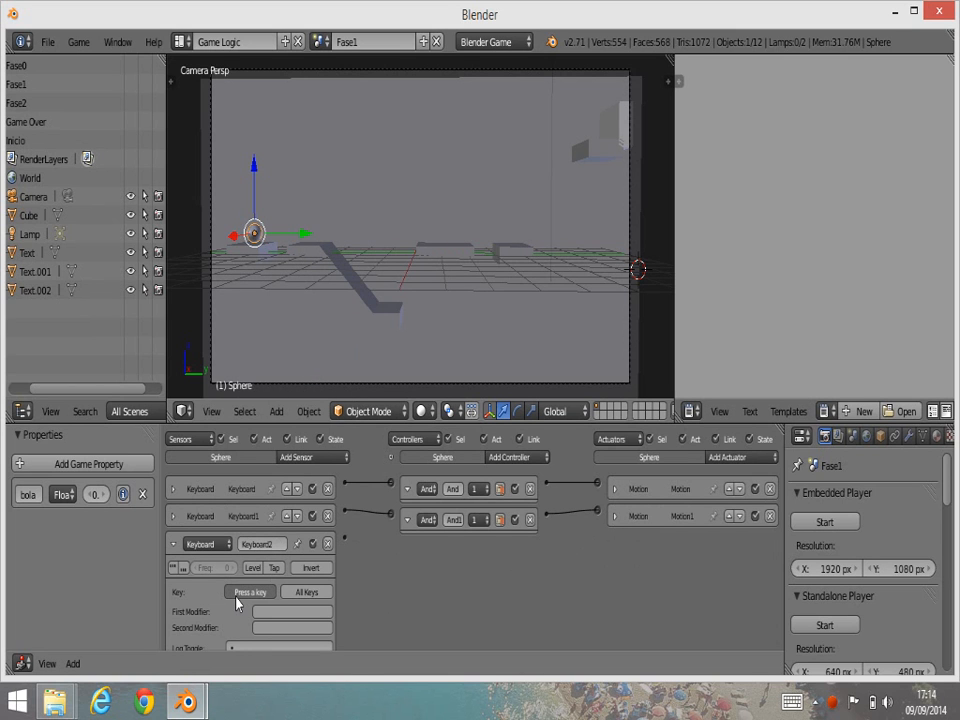
key("space")
- Add a Motion actuator with Z location 0.07 and link it to the Spacebar sensor through an And controller
left_click(742, 457)
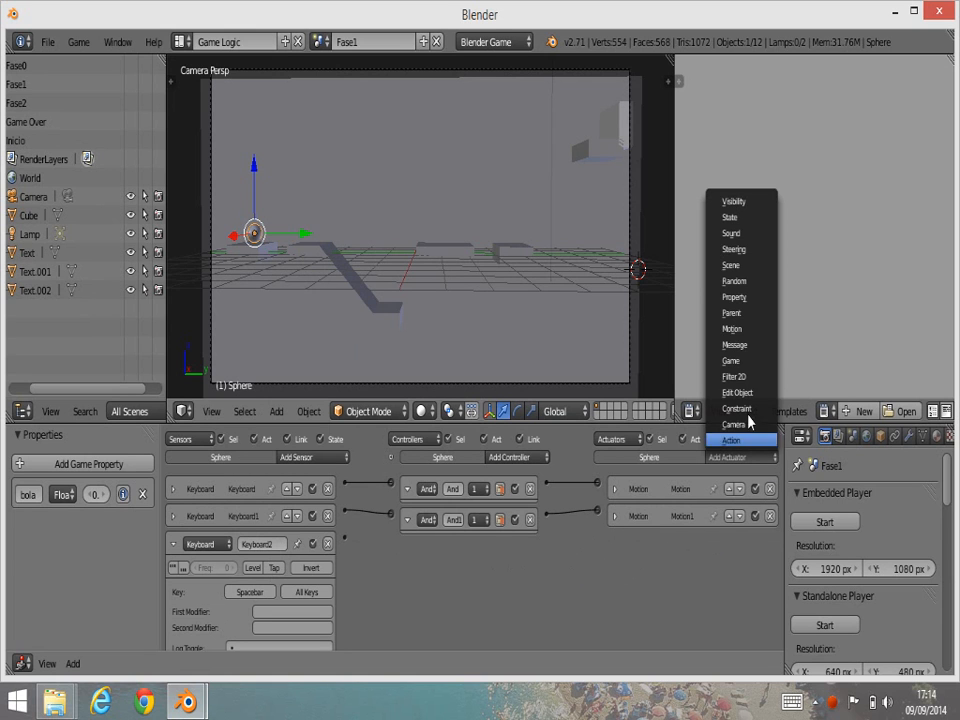
left_click(745, 329)
left_click(742, 588)
type("0.07")
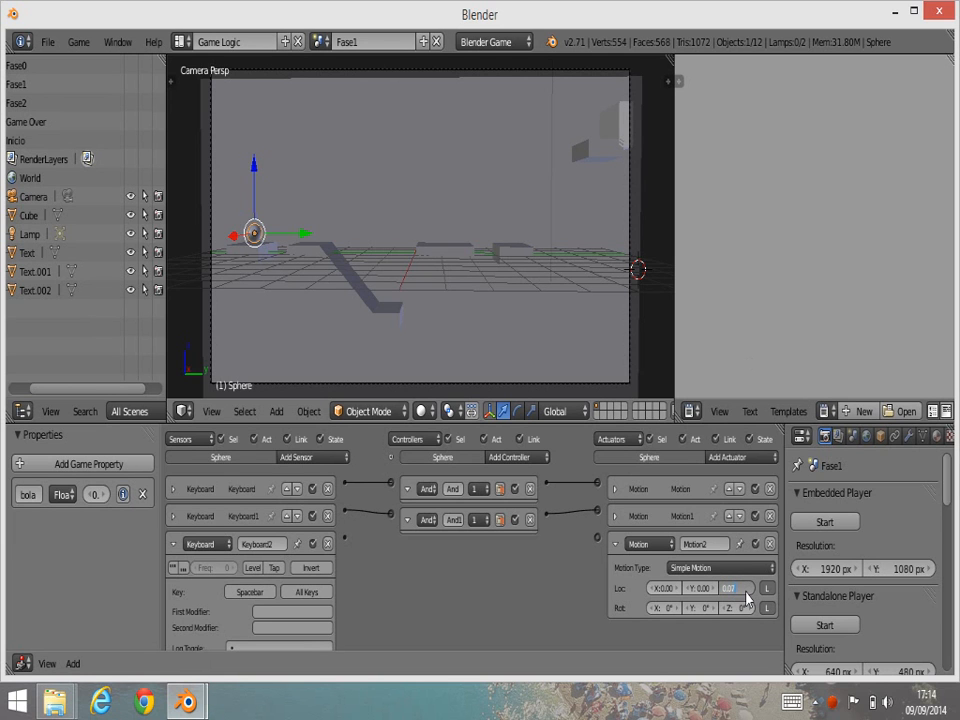
key("Return")
left_click_drag(344, 539, 596, 543)
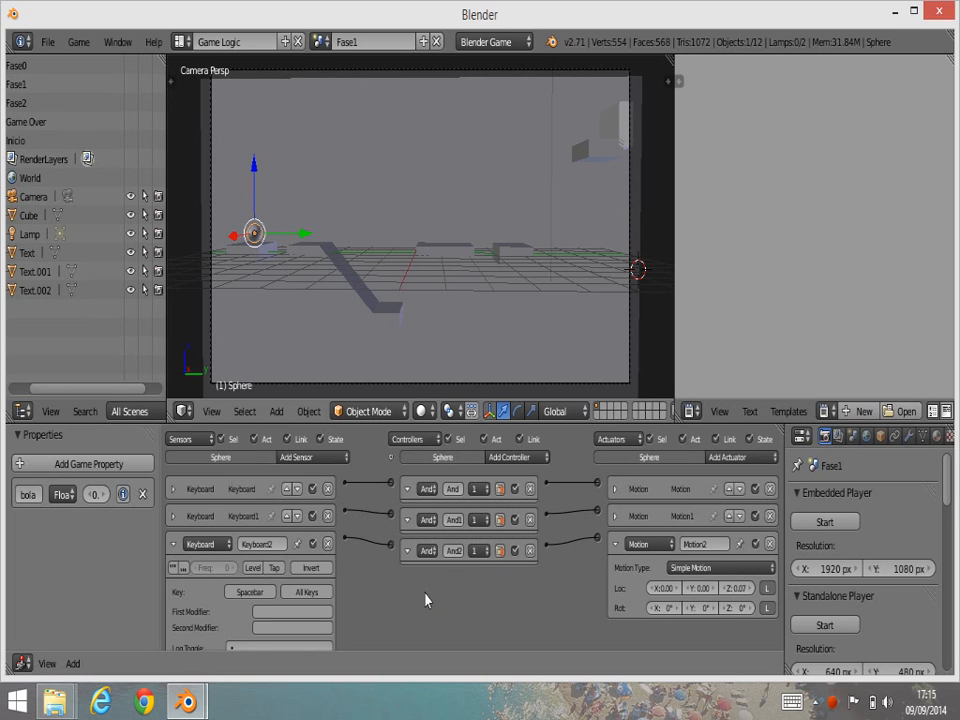
- Switch to the Inicio scene, run the game in the standalone player and start play from the title screen
left_click(322, 42)
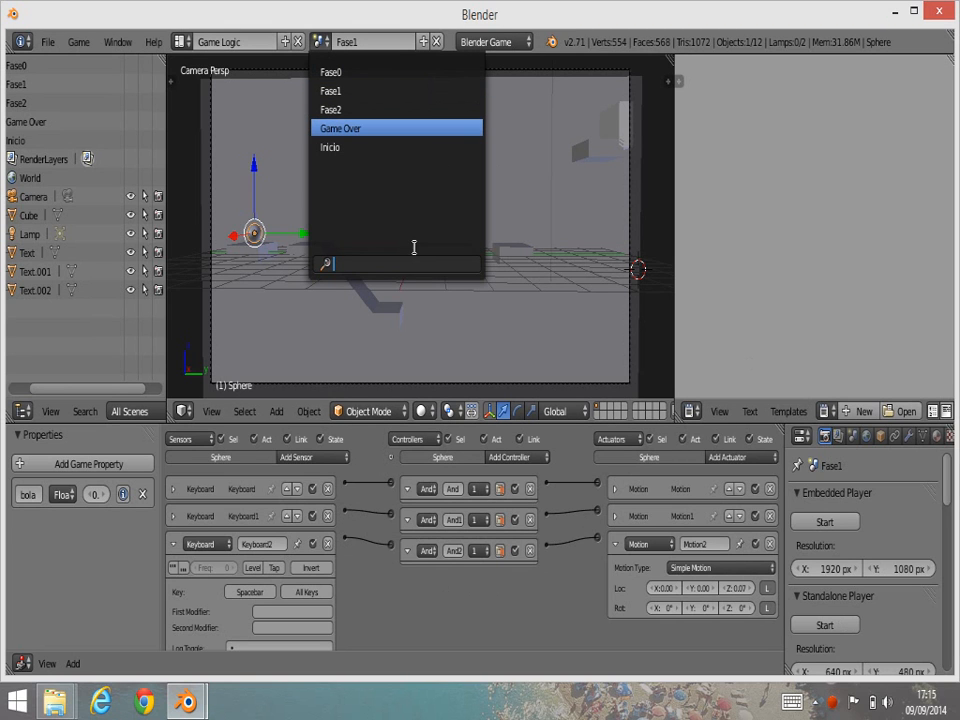
left_click(358, 148)
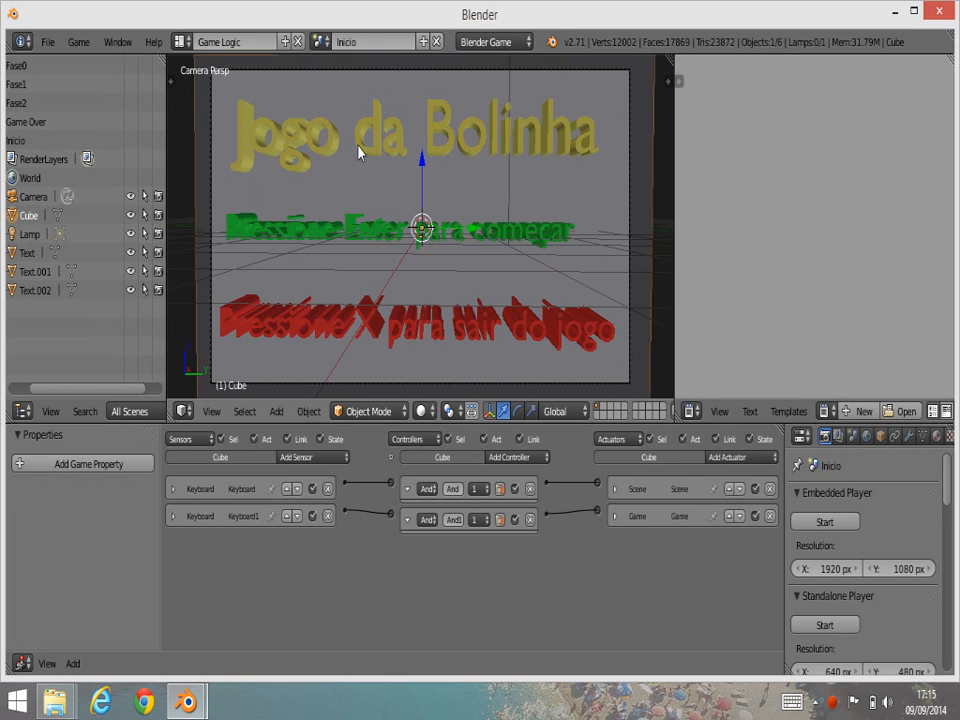
left_click(825, 626)
left_click(824, 625)
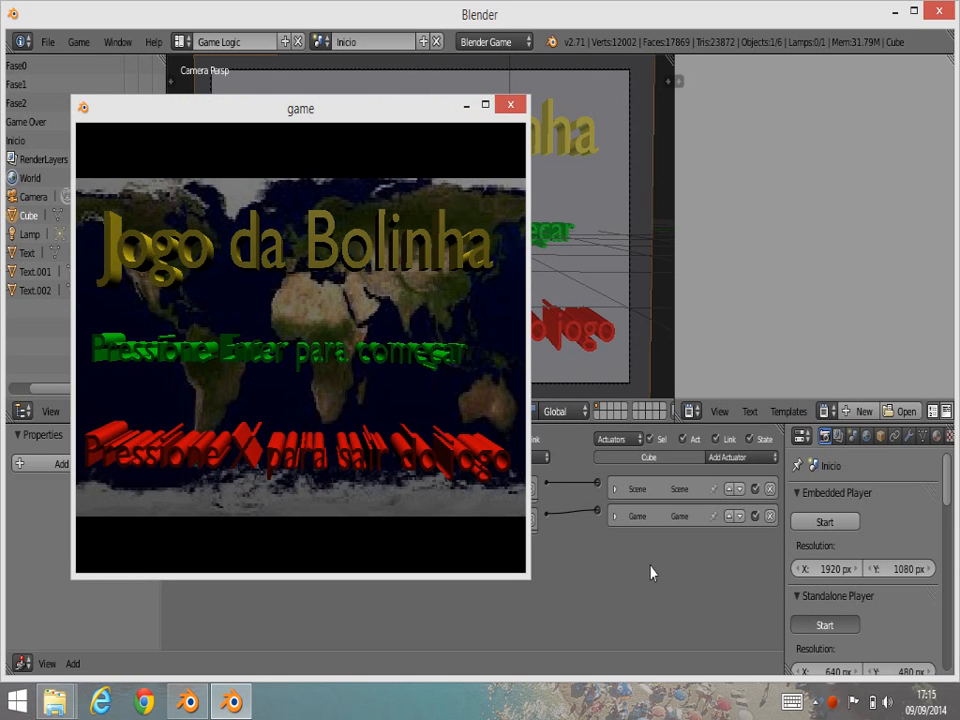
key("Return")
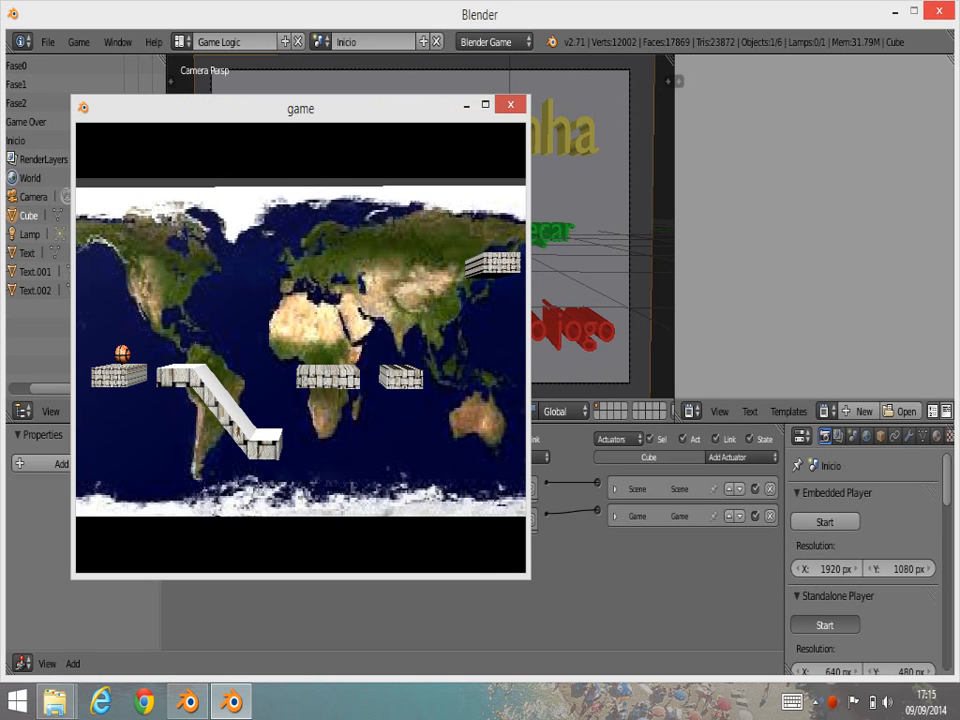
- Test moving the ball right, left and upward in the running game, and close the game window
key("Right")
key("Left")
key("Right")
key("Right")
key("Up")
key("Up")
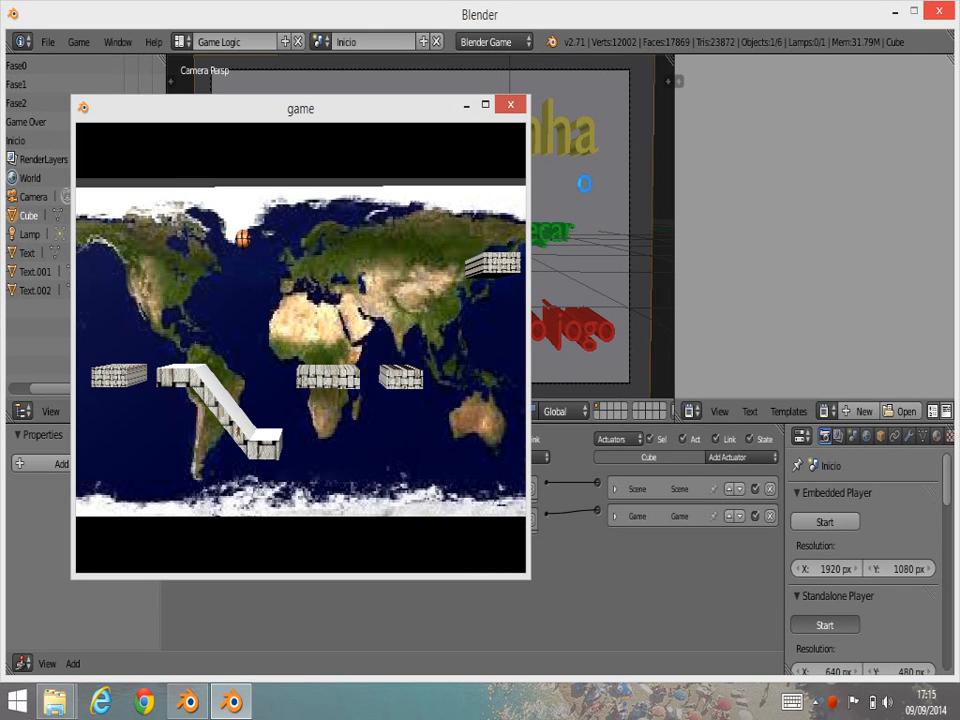
left_click(511, 106)
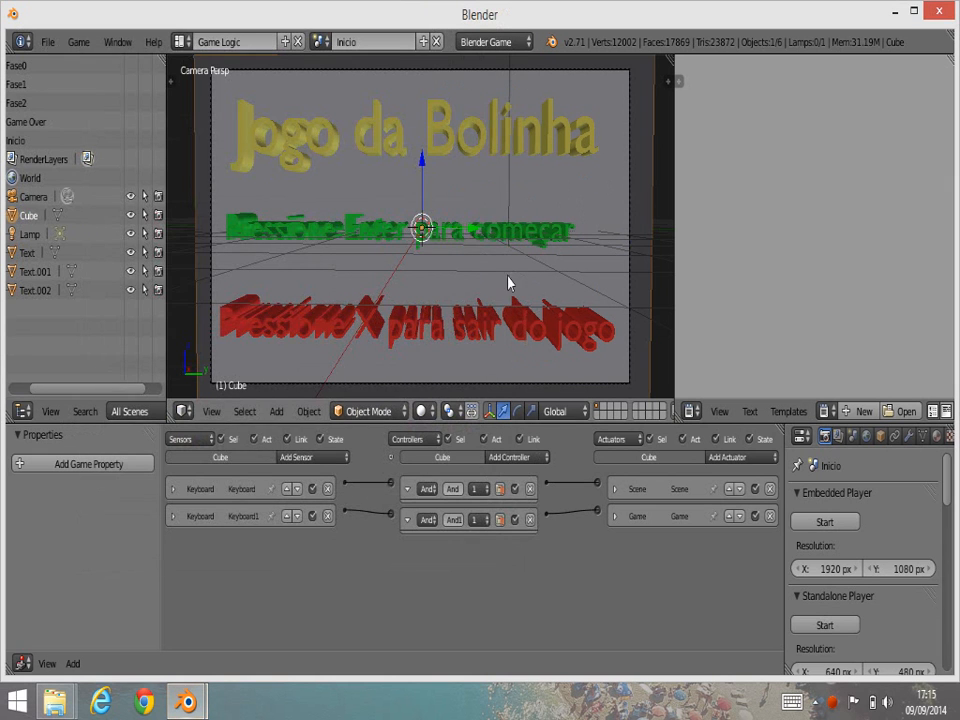
- Switch to the Fase1 scene and collapse the ball's Spacebar sensor and its Motion actuator
left_click(320, 41)
left_click(340, 90)
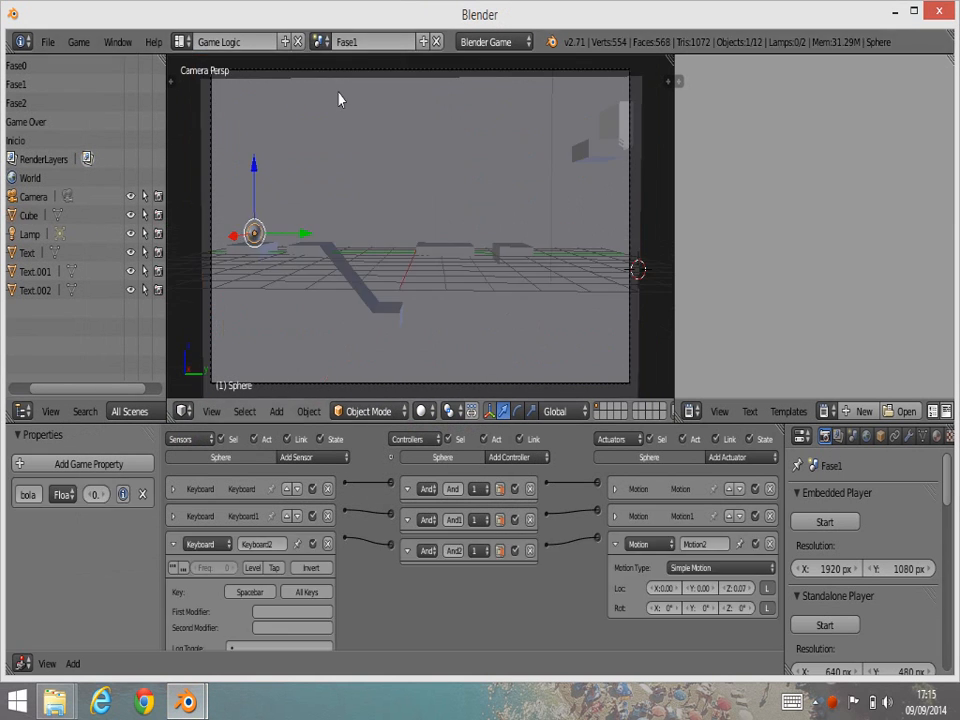
left_click(174, 544)
left_click(615, 544)
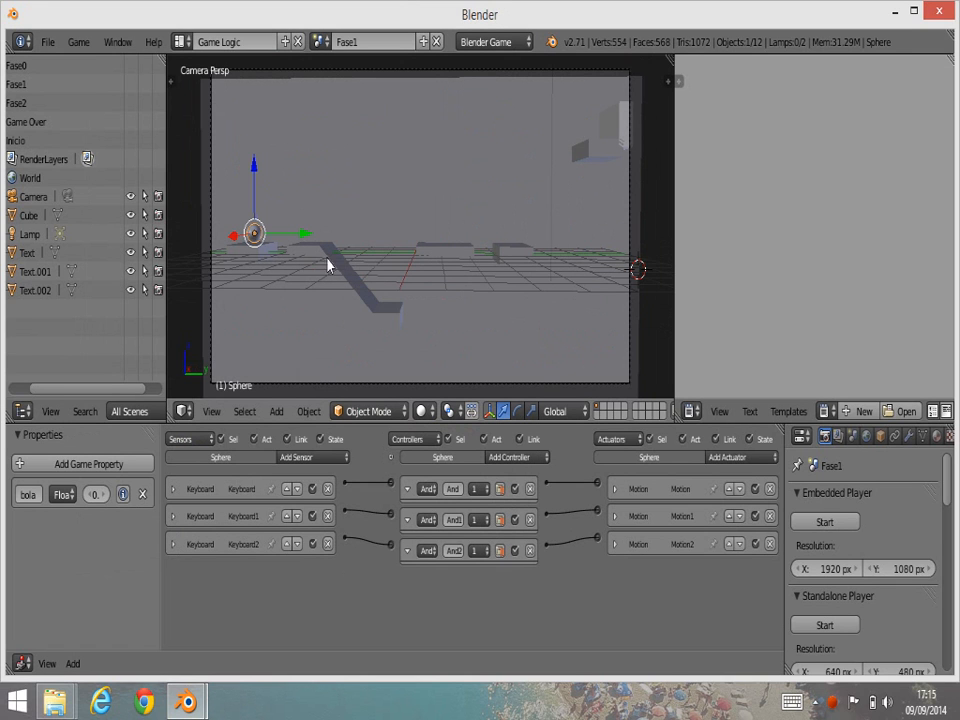
- Set the ball's physics type to Dynamic, keeping Blender Game as the engine
left_click(507, 43)
left_click(508, 85)
scroll(905, 446, "down", 2)
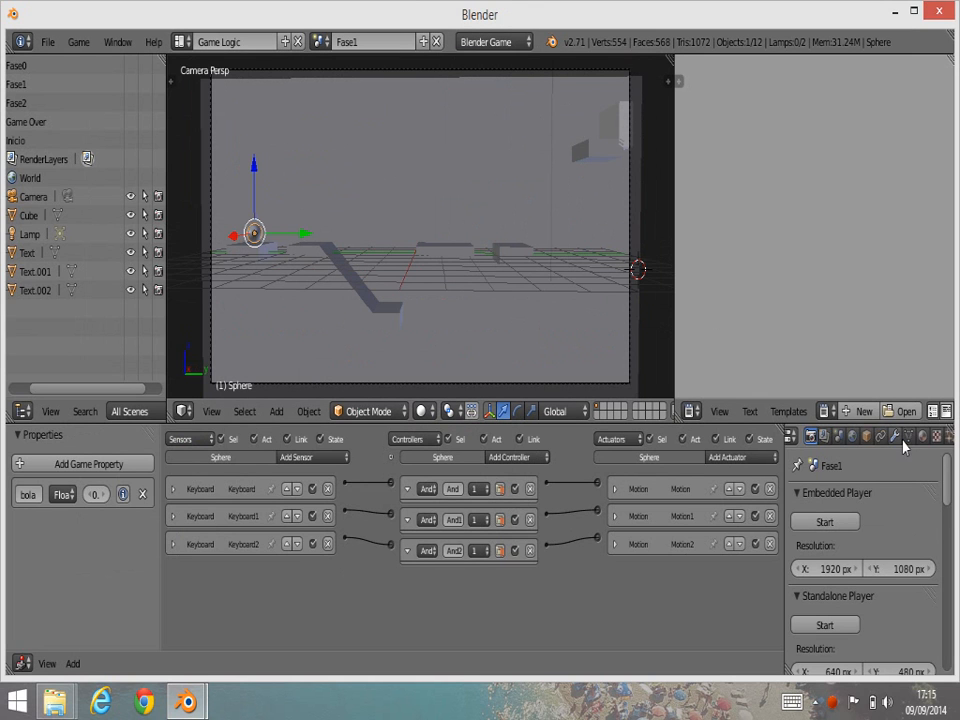
scroll(915, 445, "down", 2)
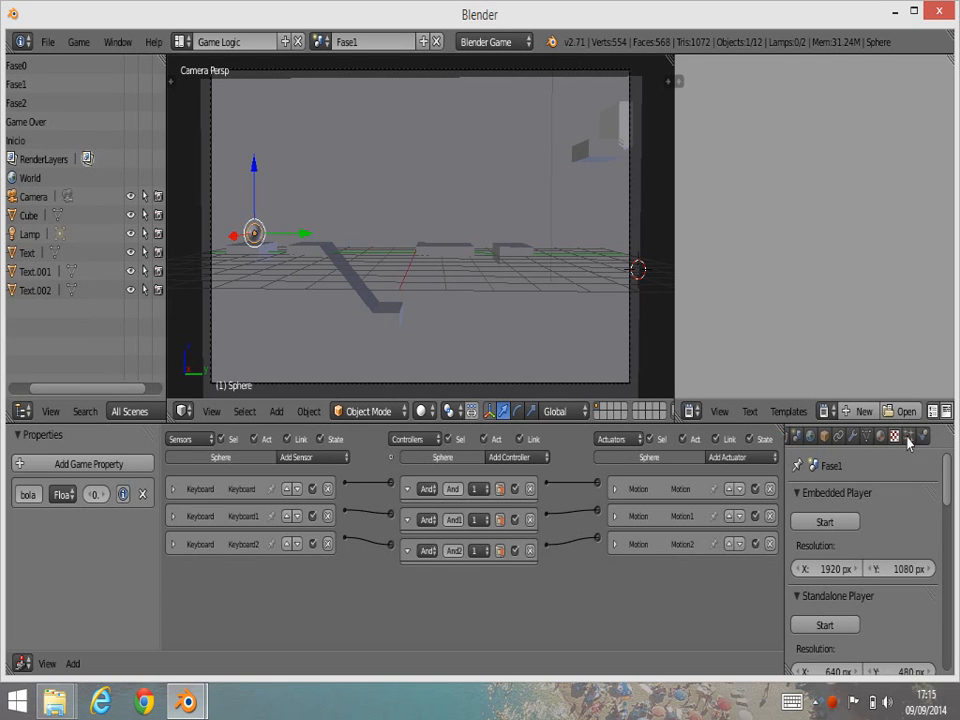
left_click(921, 439)
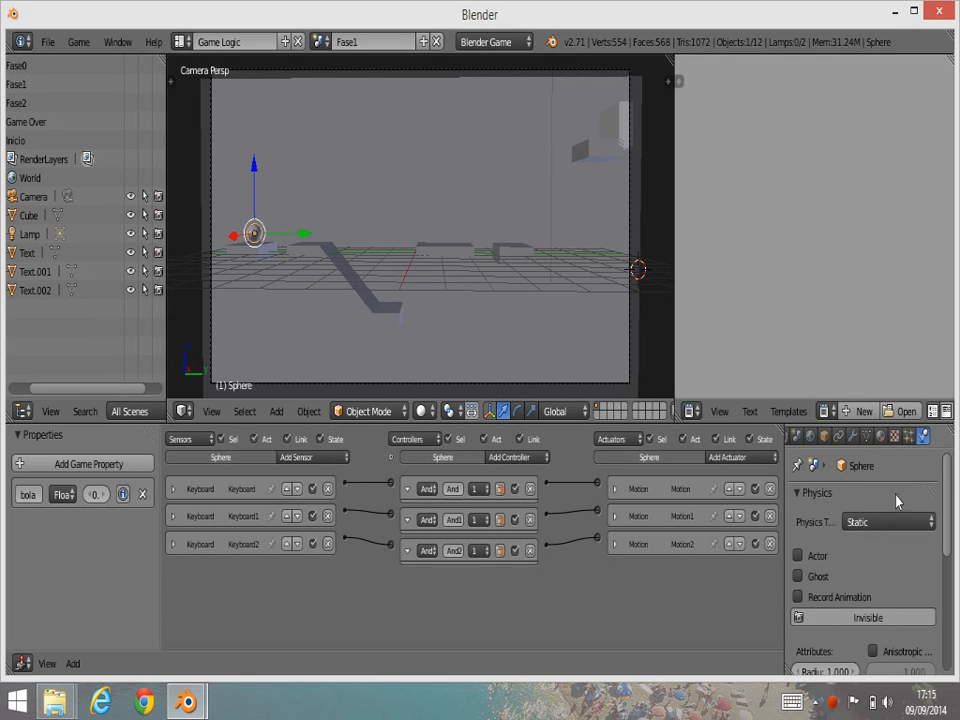
left_click(889, 526)
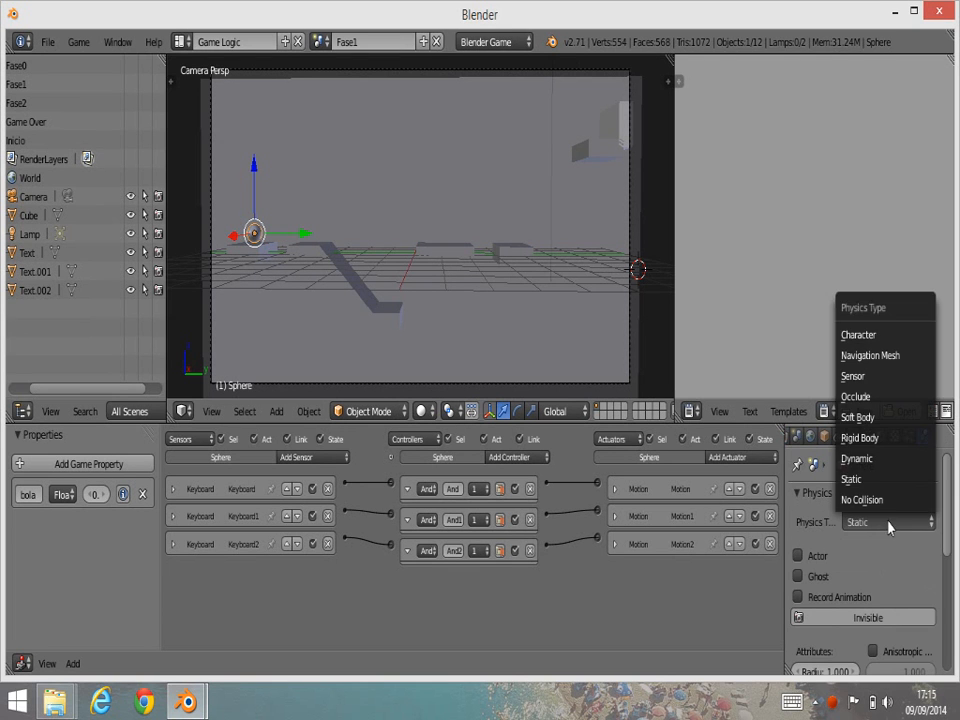
left_click(881, 459)
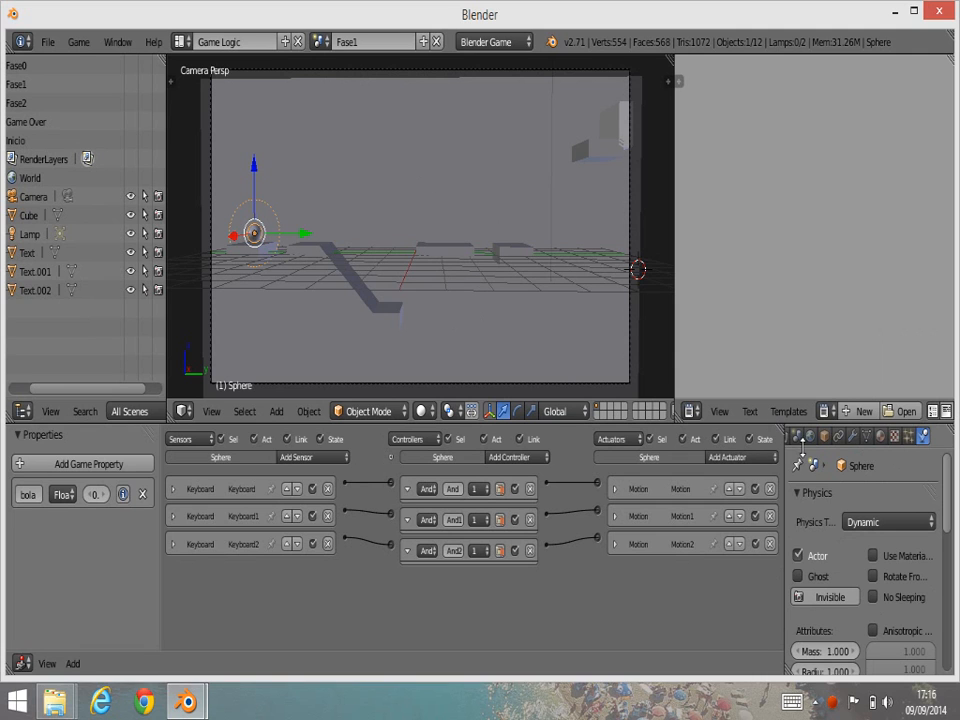
- Run Fase1 in the standalone player, test the ball's Spacebar jump and rightward movement, and quit the game
scroll(806, 439, "down", 1)
scroll(806, 439, "up", 3)
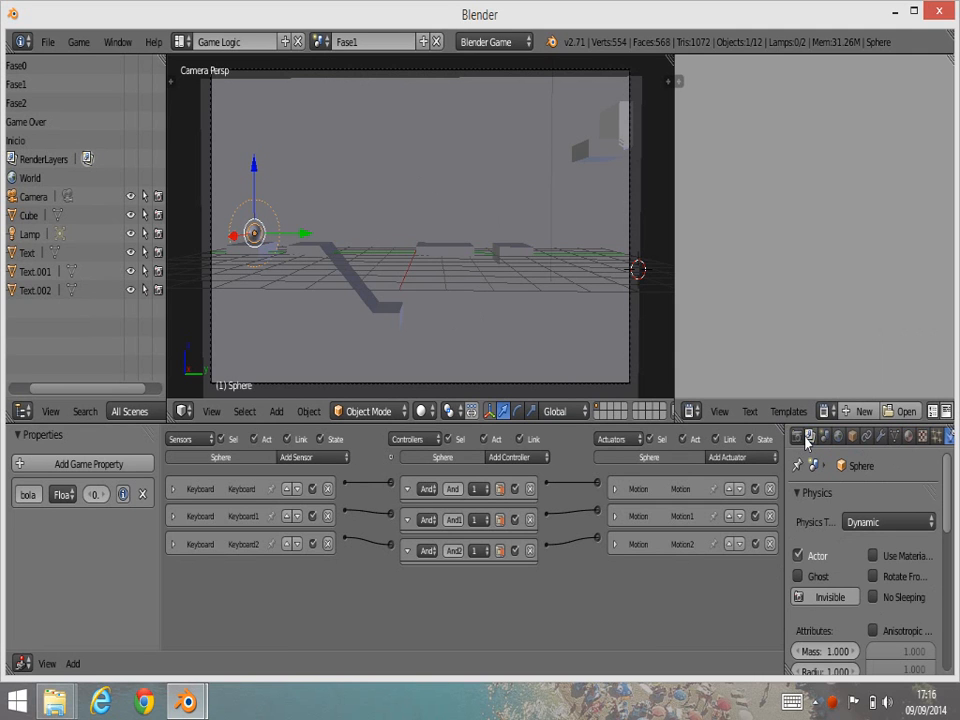
left_click(808, 438)
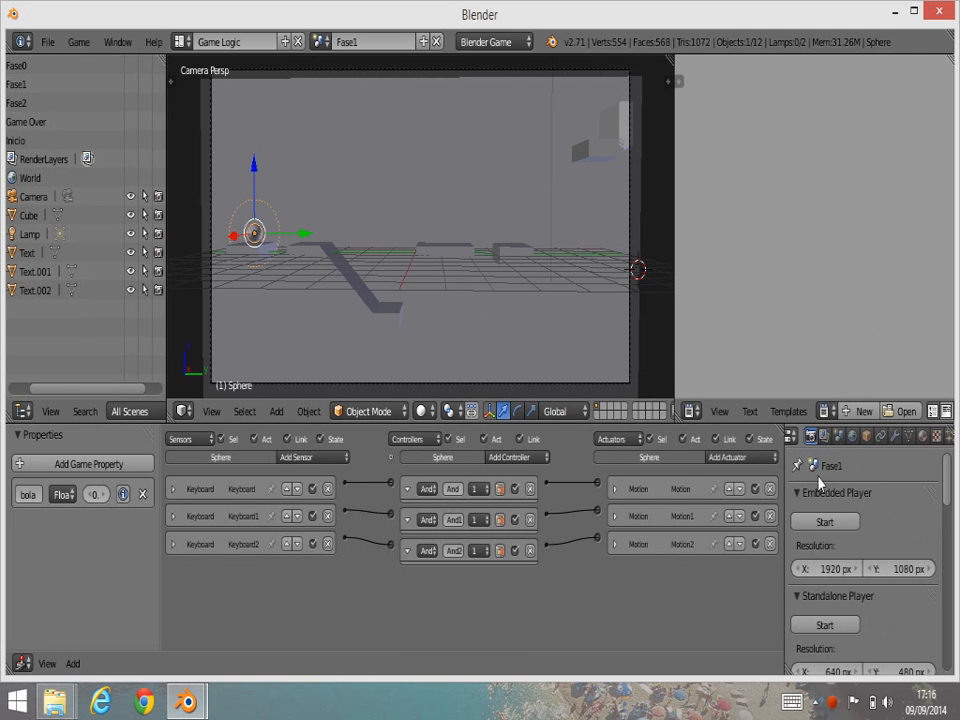
left_click(829, 626)
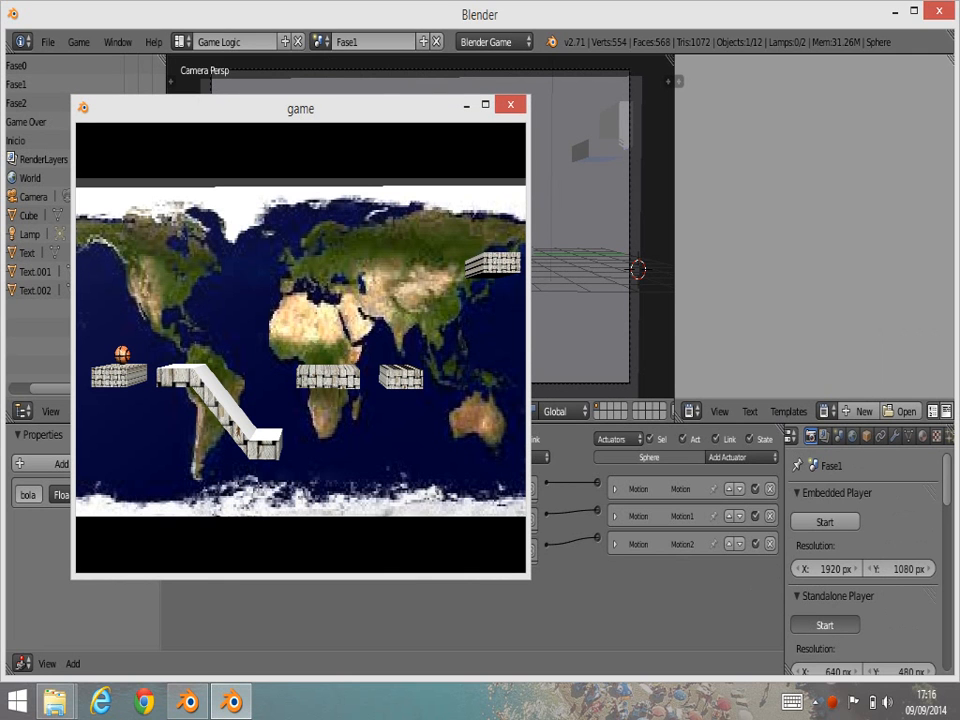
key("space")
key("space")
key("space")
key("space")
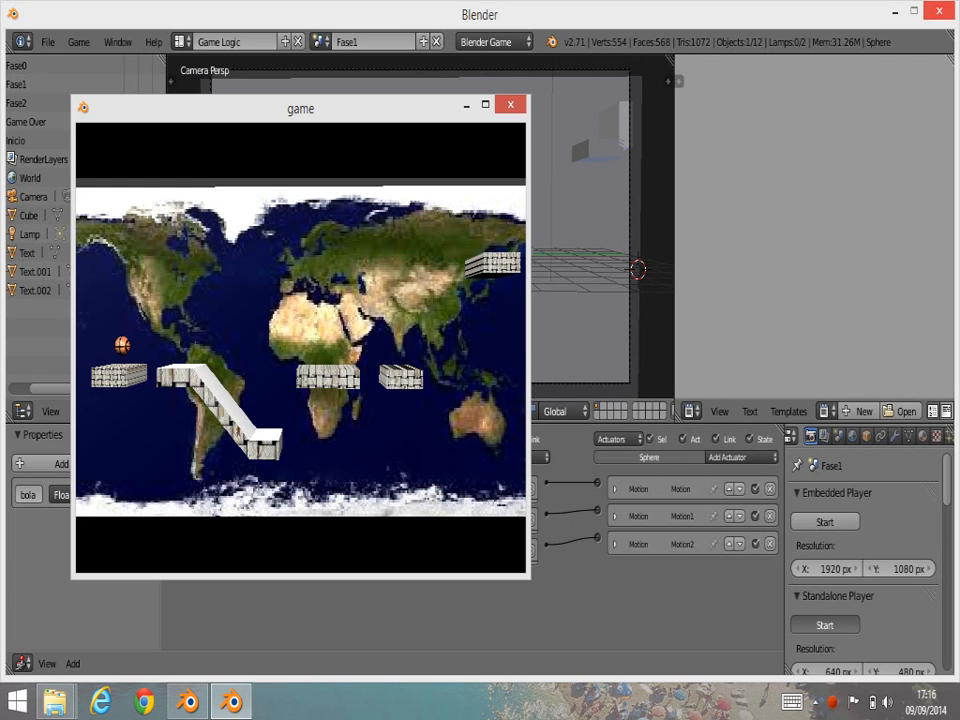
key("space")
key("Right")
key("Escape")
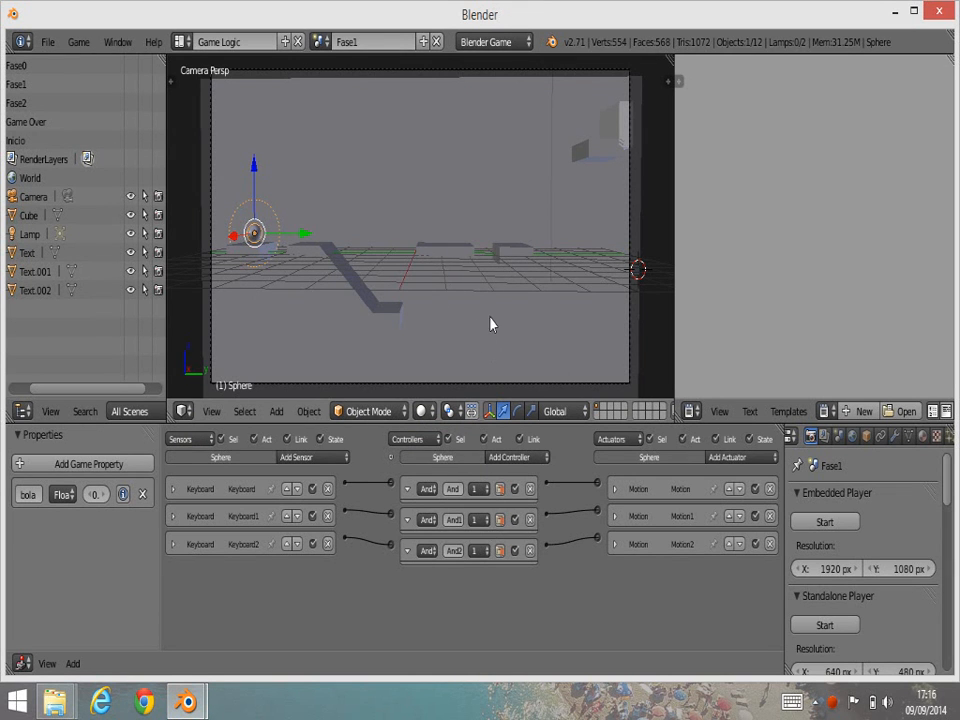
scroll(484, 321, "down", 3)
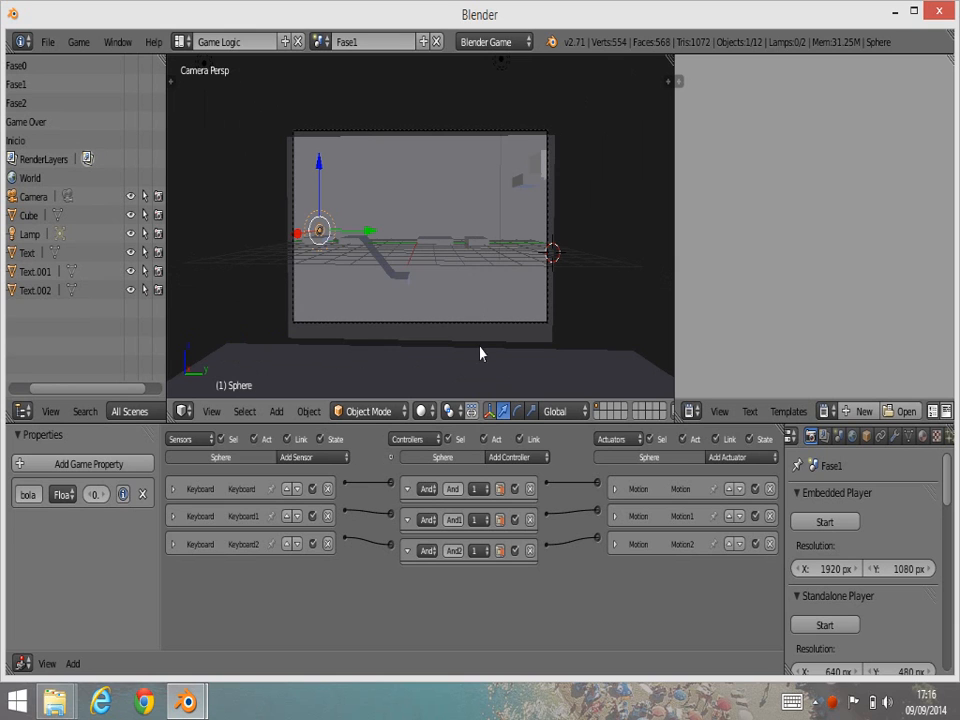
scroll(486, 296, "up", 2)
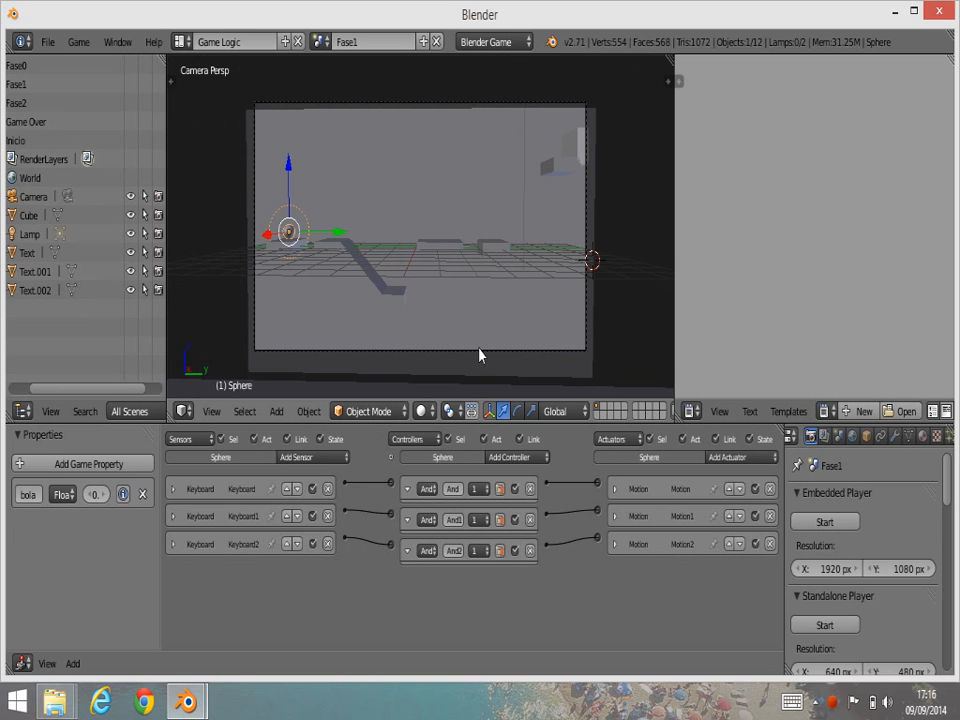
scroll(430, 322, "down", 2)
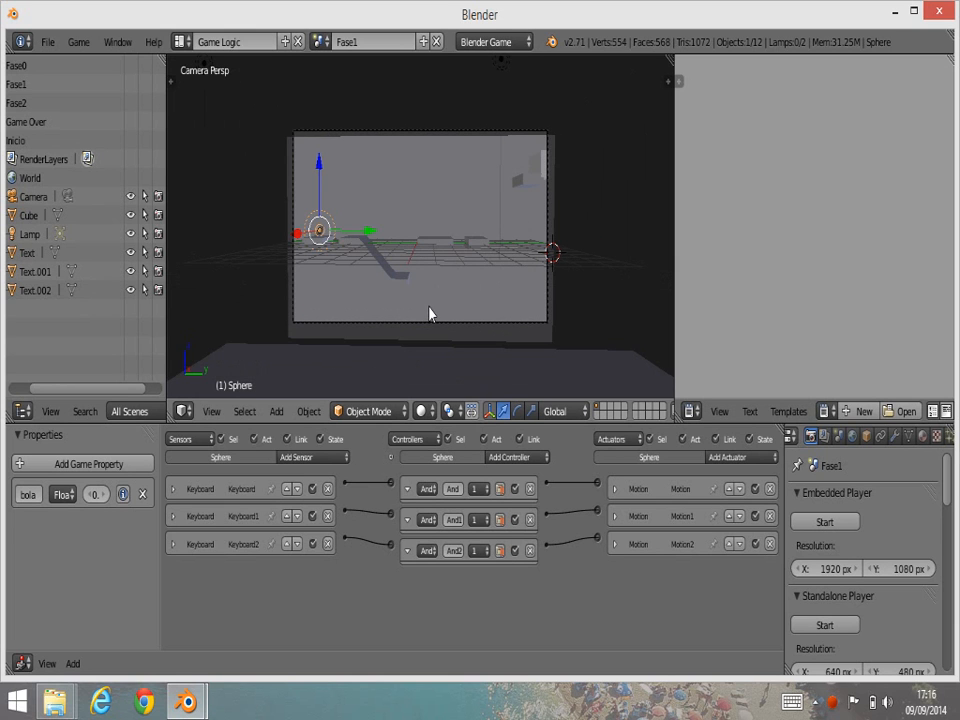
- Select the large floor slab beneath the level and look over its material's shading and game settings
scroll(430, 316, "down", 2)
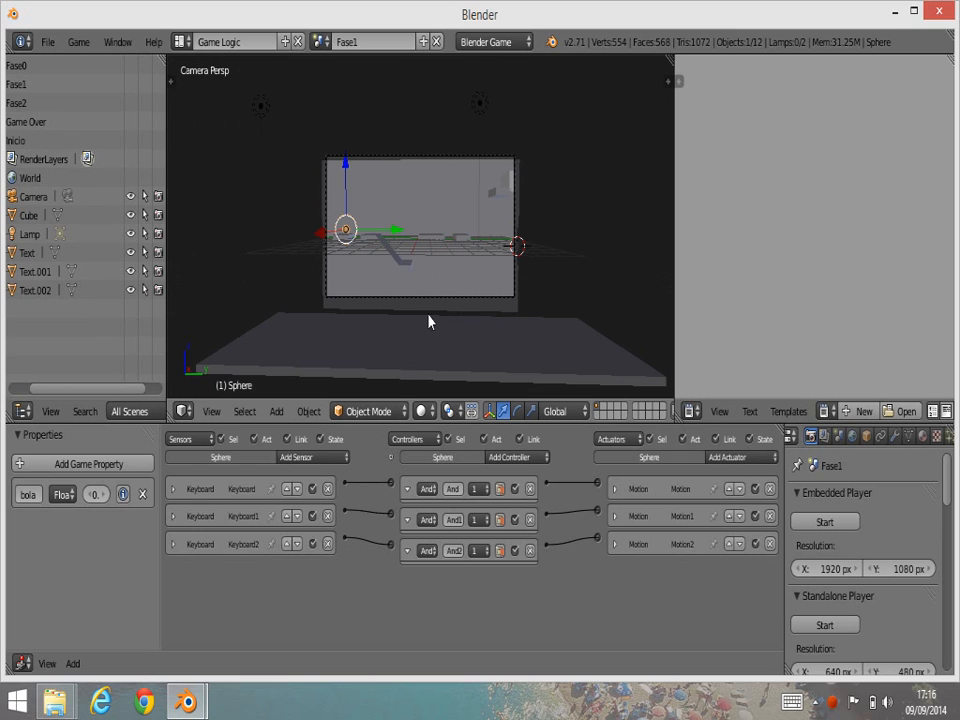
right_click(412, 373)
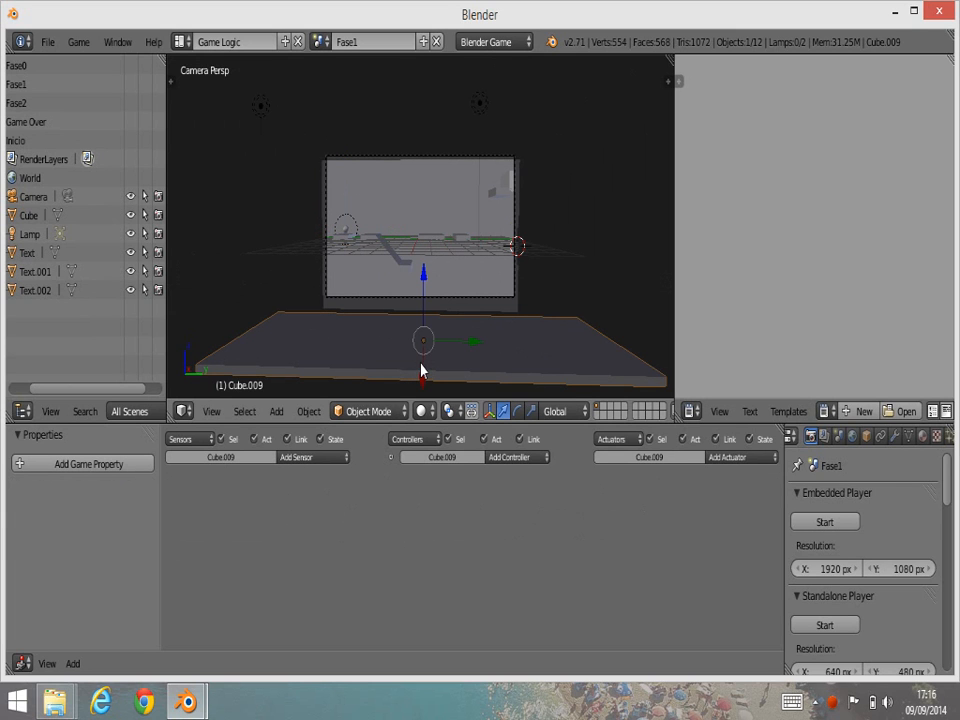
left_click(922, 443)
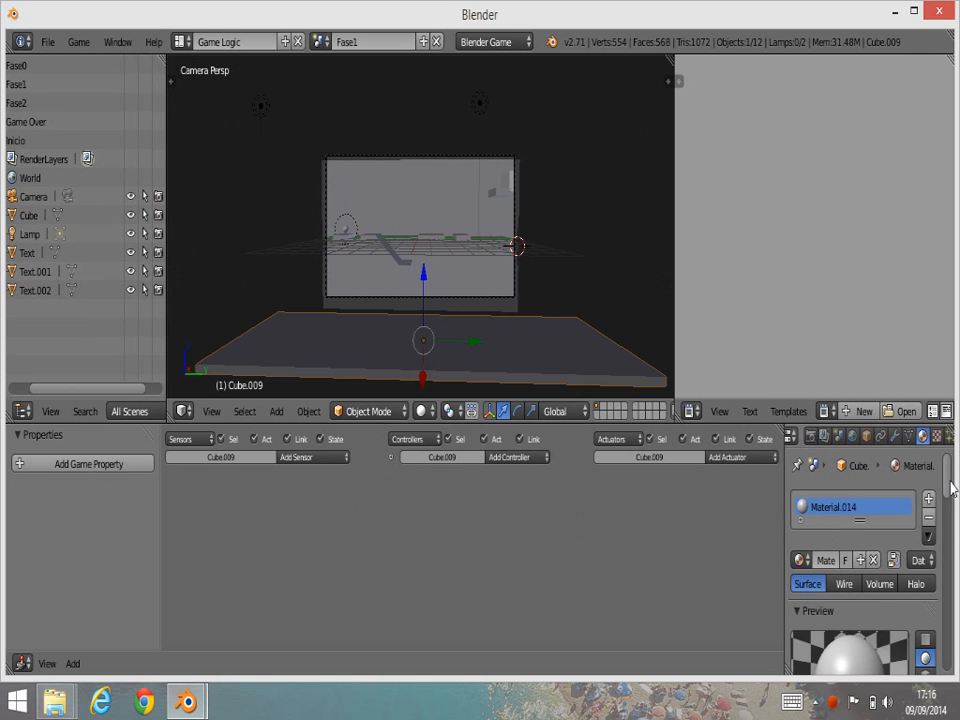
left_click_drag(947, 508, 950, 550)
scroll(945, 561, "down", 5)
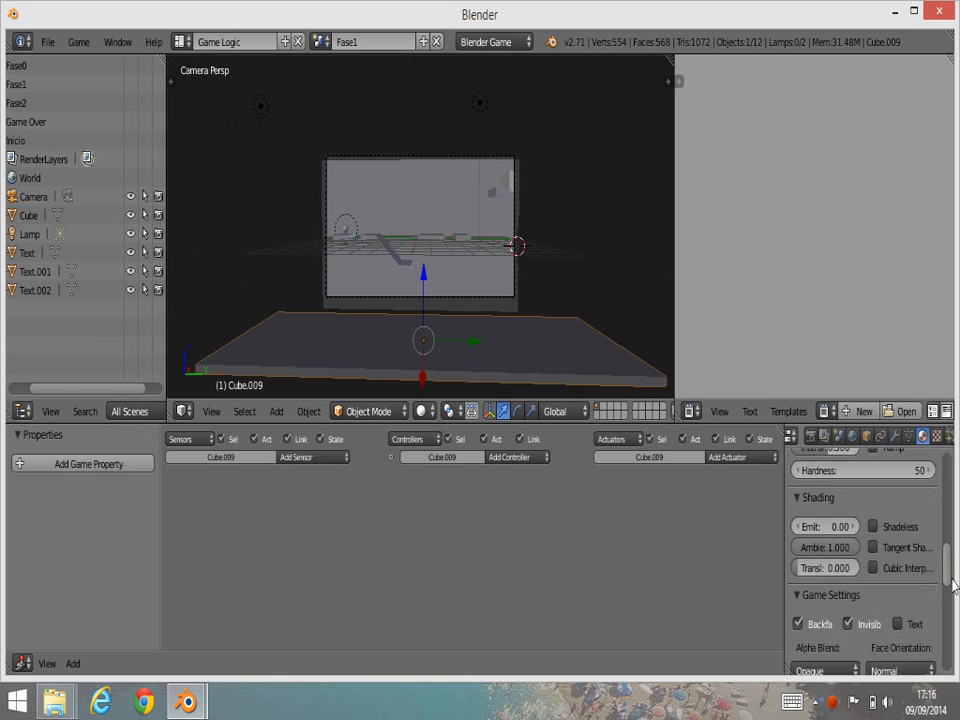
scroll(924, 503, "up", 5)
scroll(924, 503, "up", 2)
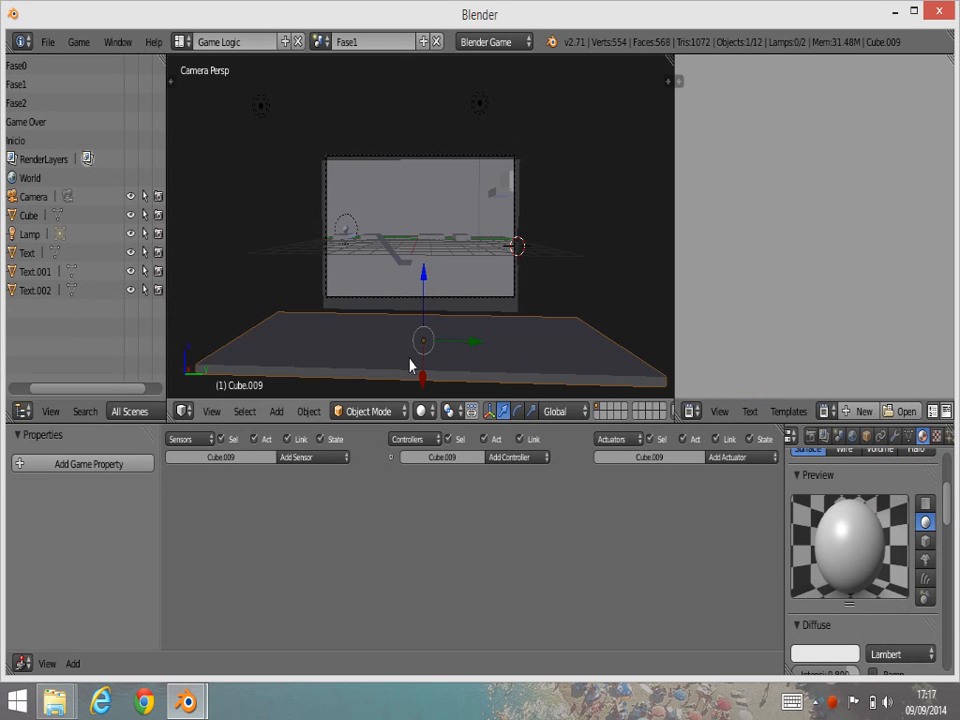
- Add a Collision sensor with property "bola" and an And controller to the floor slab
left_click(311, 461)
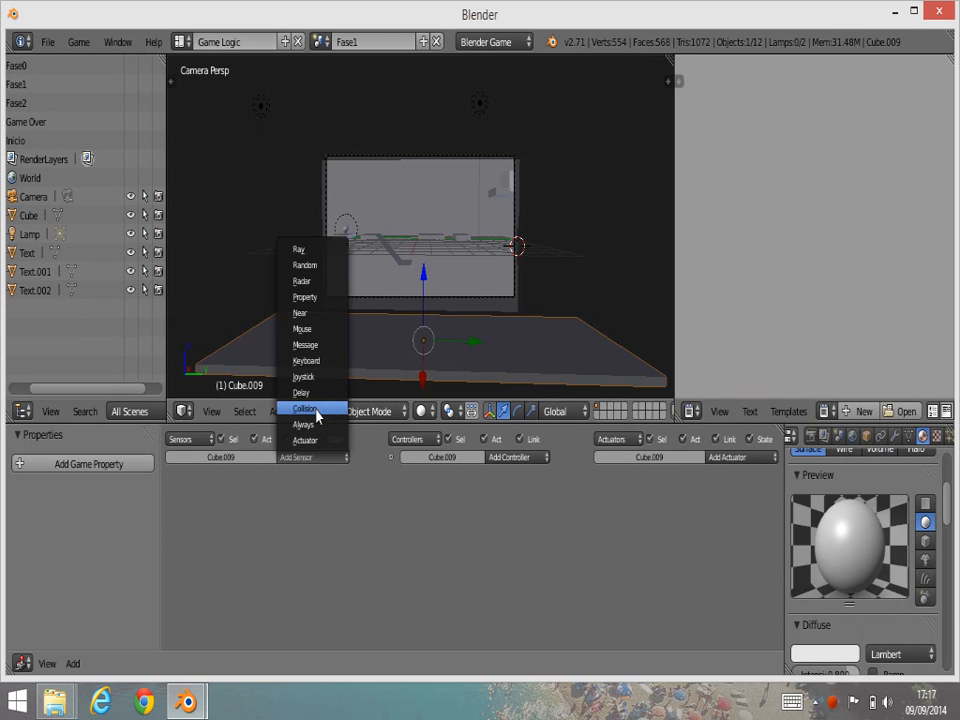
left_click(316, 412)
left_click(288, 537)
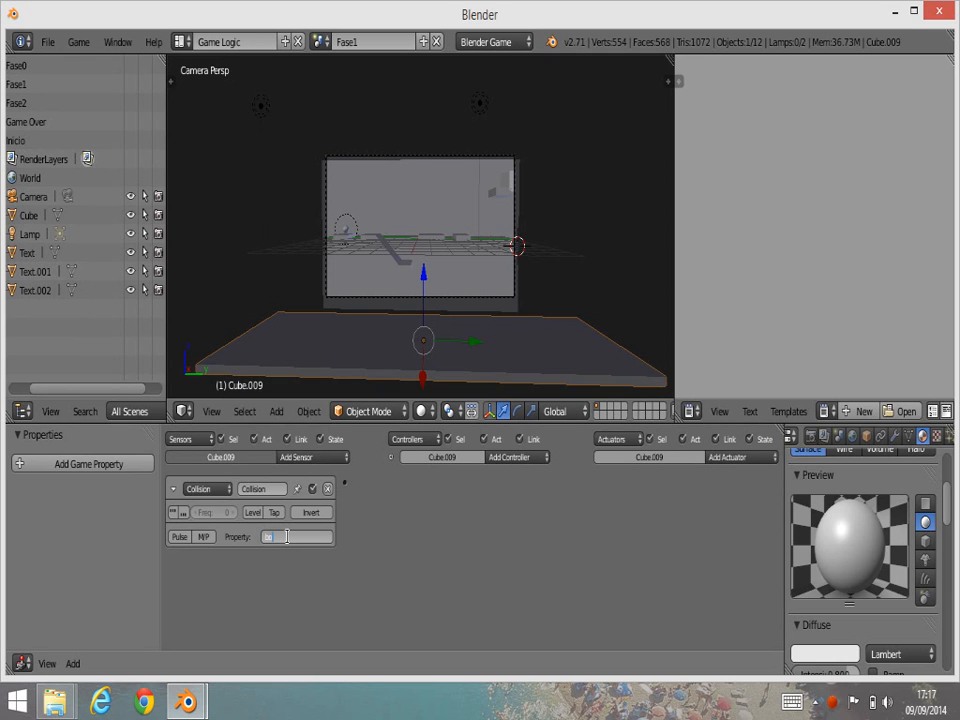
type("bola")
left_click(512, 456)
left_click(512, 474)
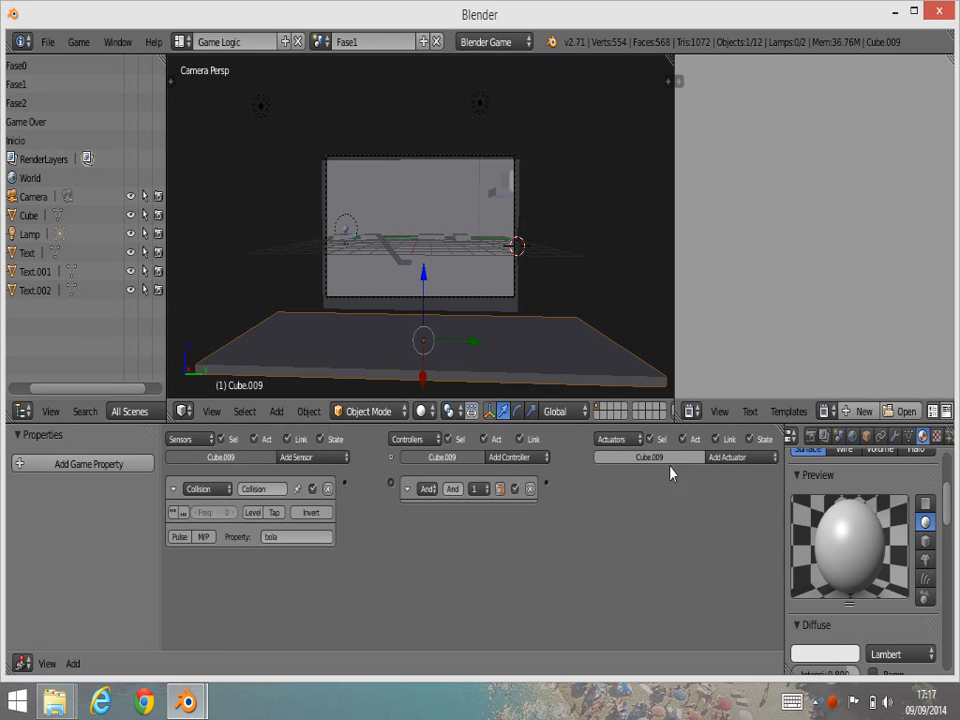
- Give the floor slab a Scene actuator set to Set Scene with Game Over, and link the sensor, And controller and actuator
left_click(733, 460)
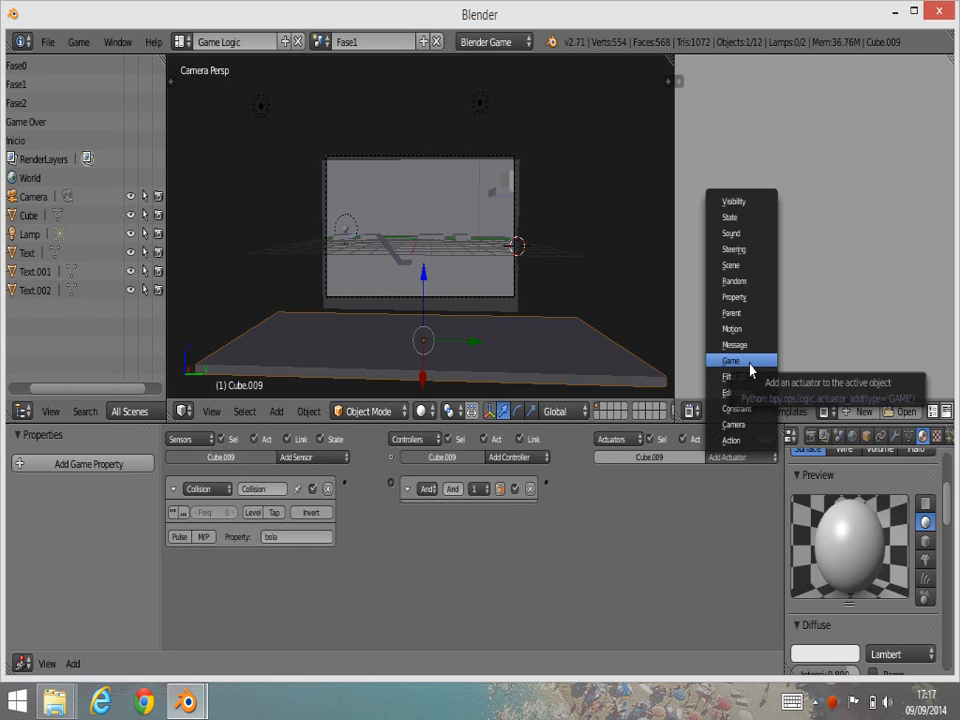
left_click(732, 266)
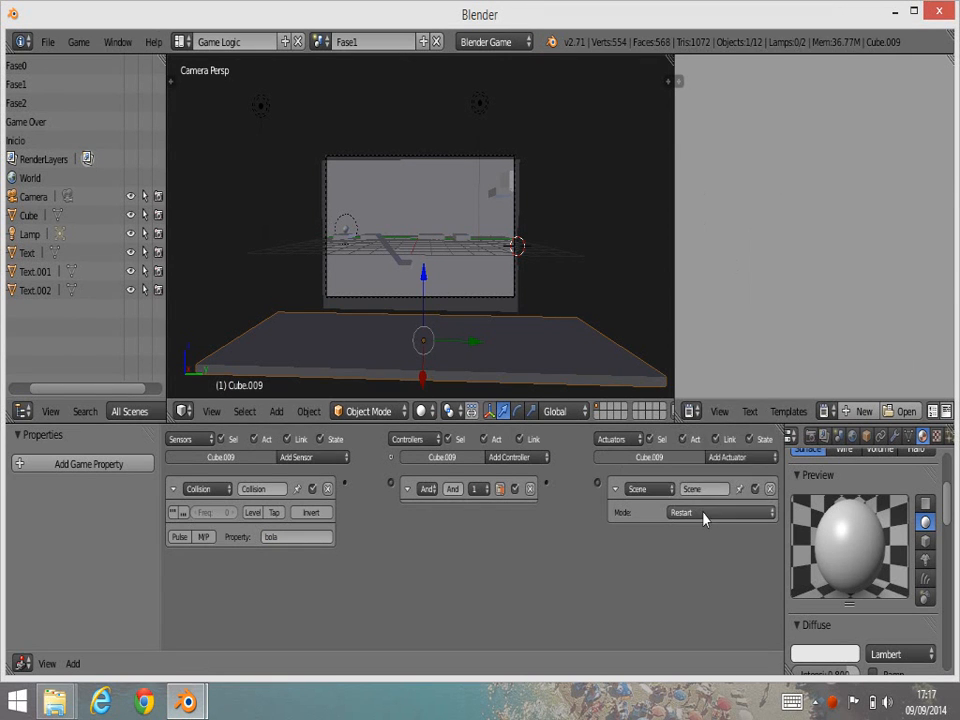
left_click(703, 512)
left_click(712, 482)
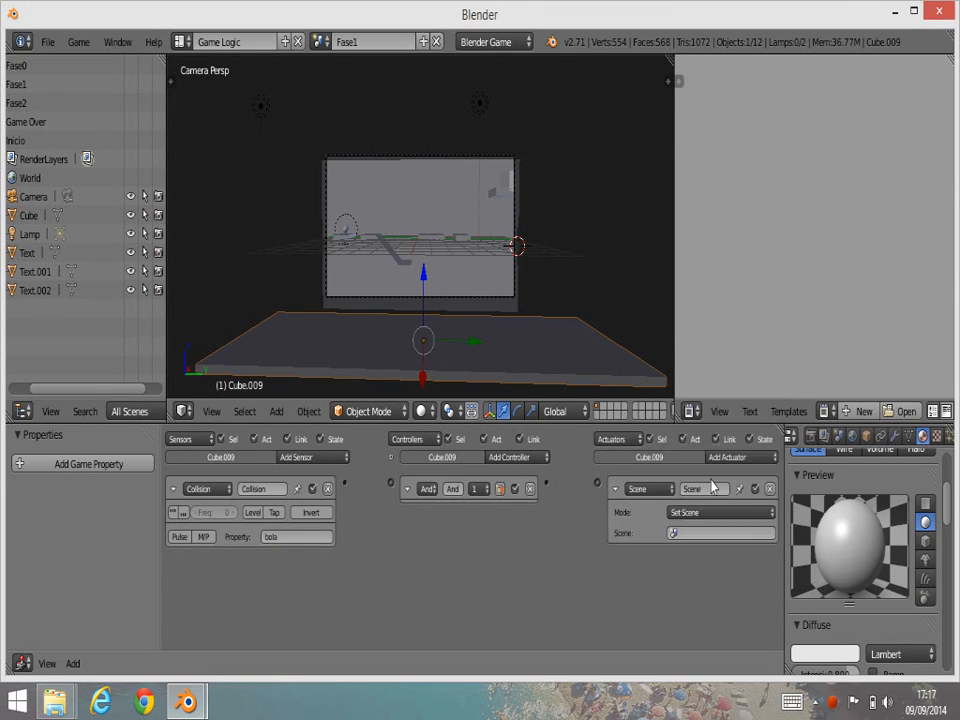
left_click(720, 533)
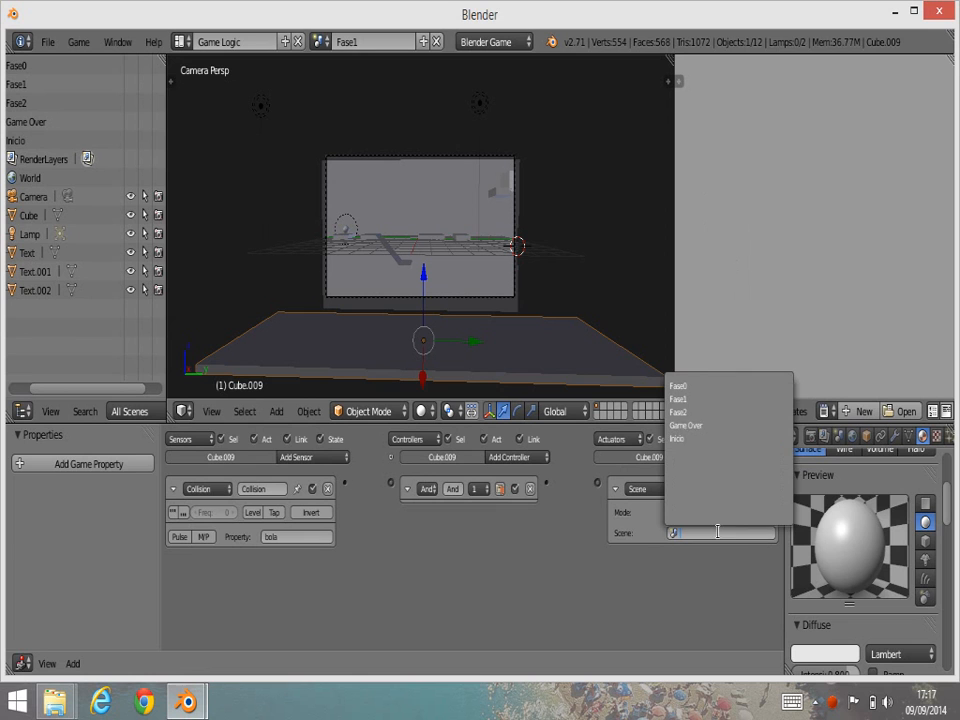
left_click(695, 425)
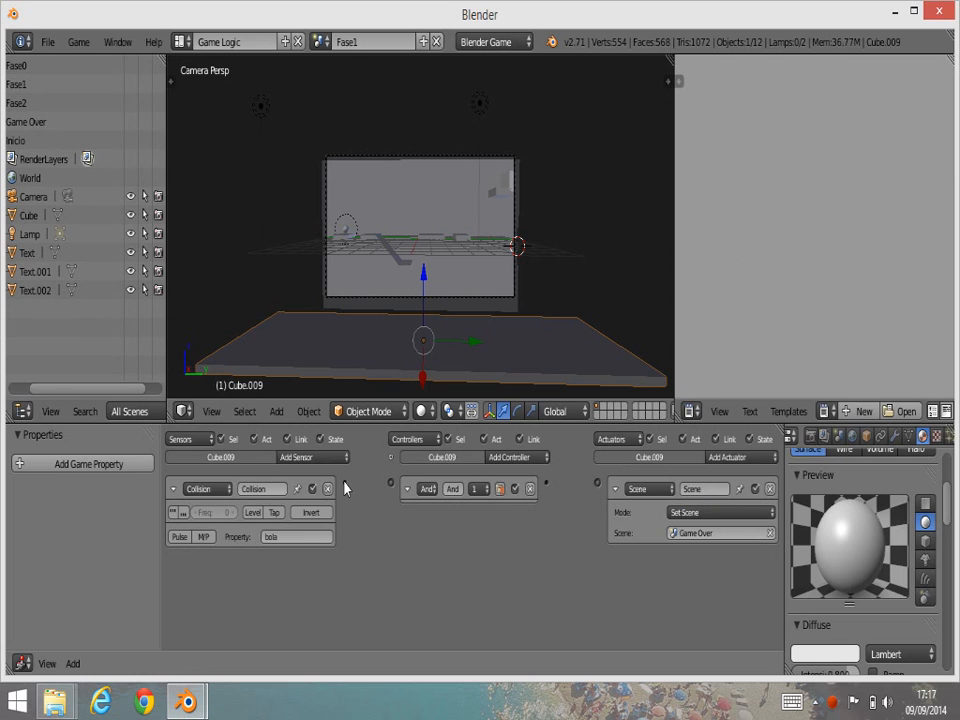
left_click_drag(383, 486, 391, 488)
left_click_drag(546, 483, 598, 485)
- Add a Collision sensor with property "bola" and an And controller to Cube.010 at the level's upper-right platform
right_click(508, 183)
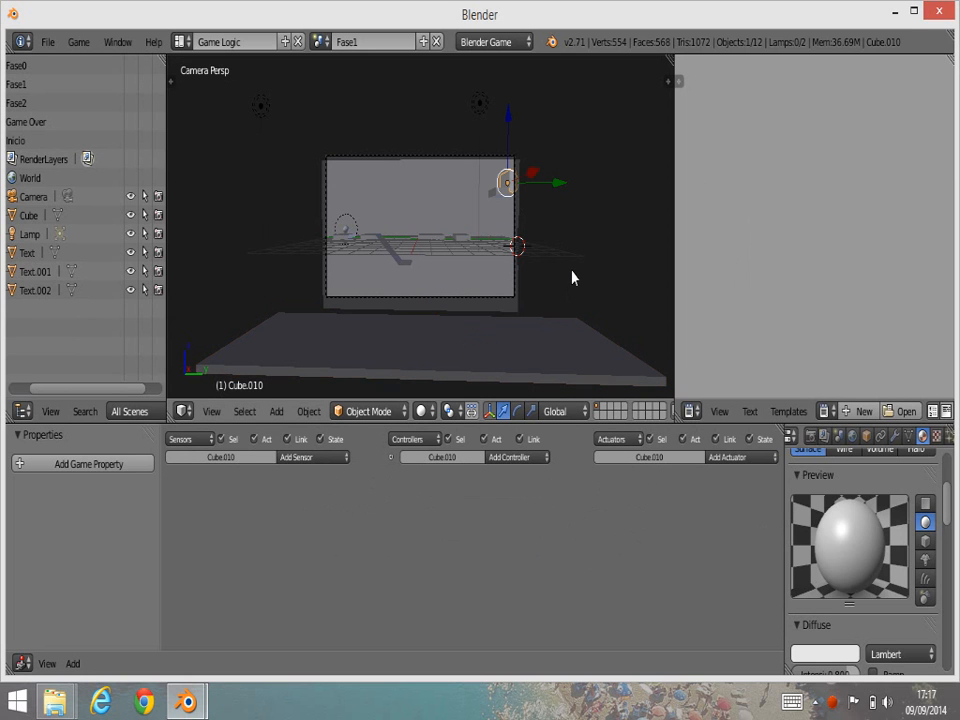
left_click(298, 457)
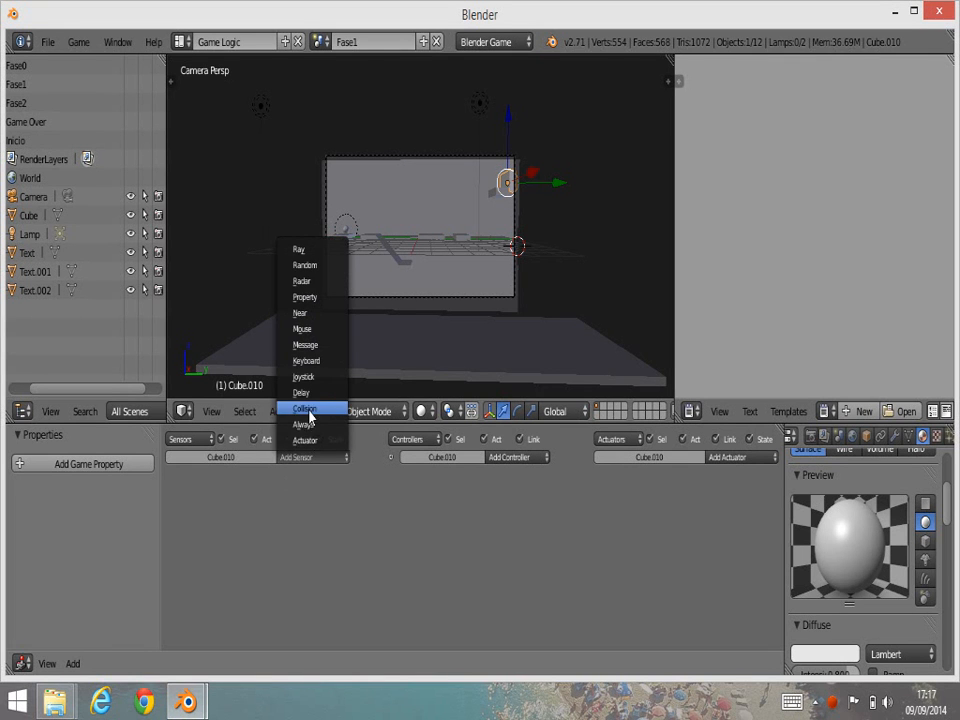
left_click(304, 409)
left_click(300, 536)
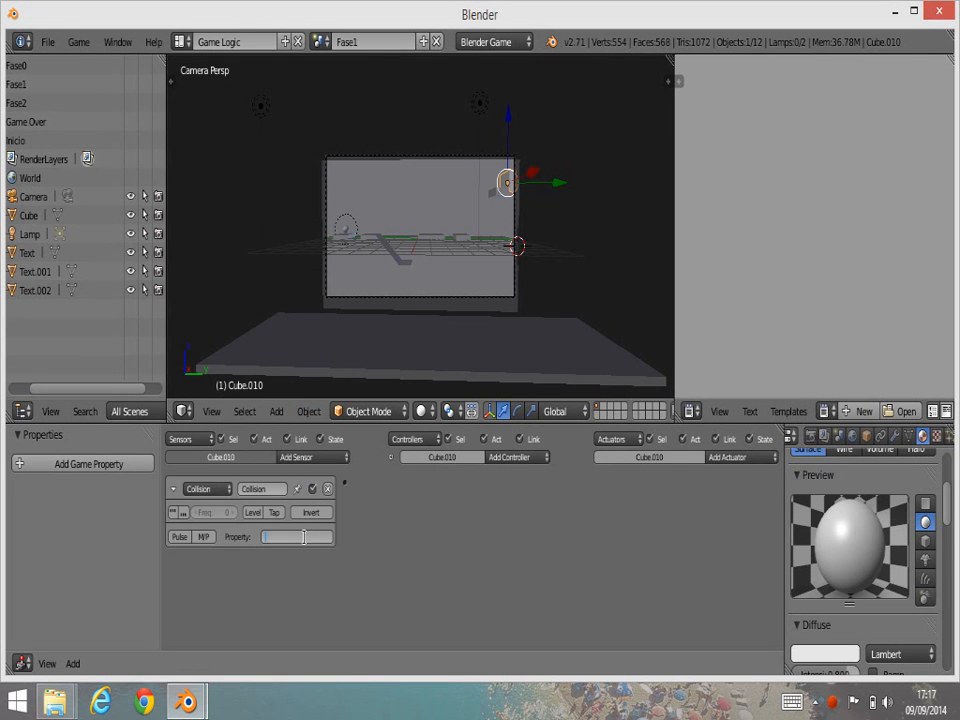
key("Return")
left_click(510, 462)
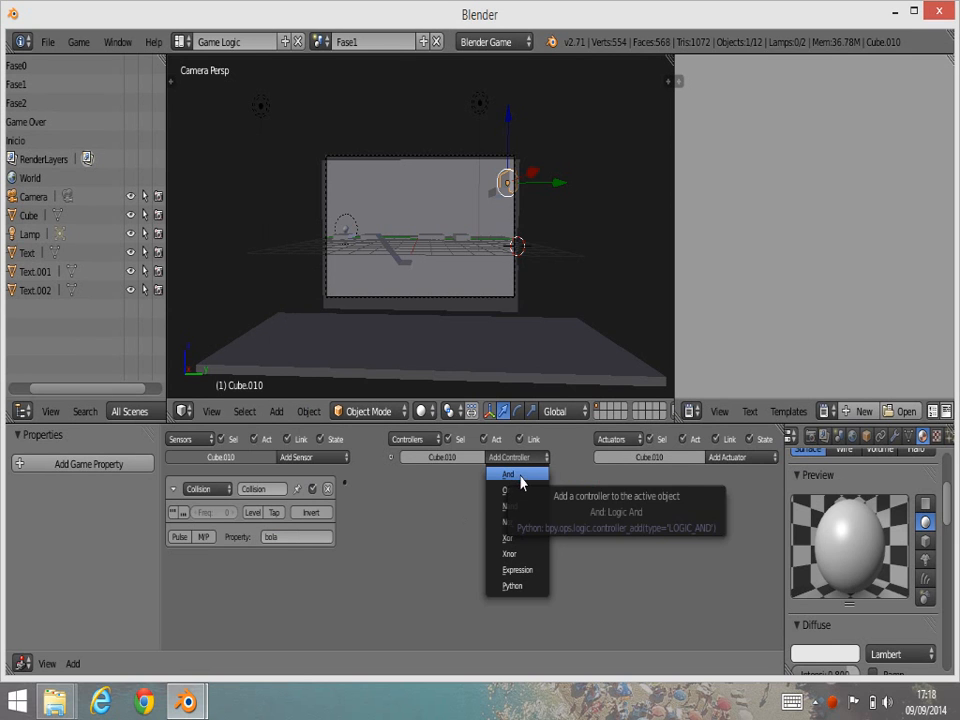
left_click(535, 477)
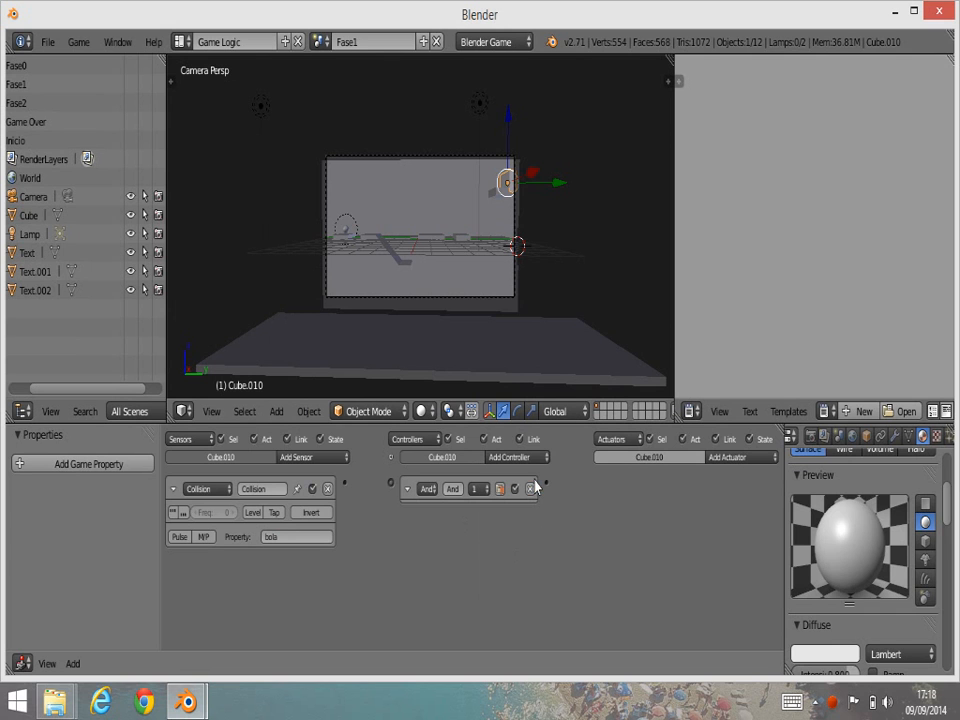
- Give Cube.010 a Scene actuator set to Set Scene with Fase2, and link the sensor, And controller and actuator
left_click(729, 458)
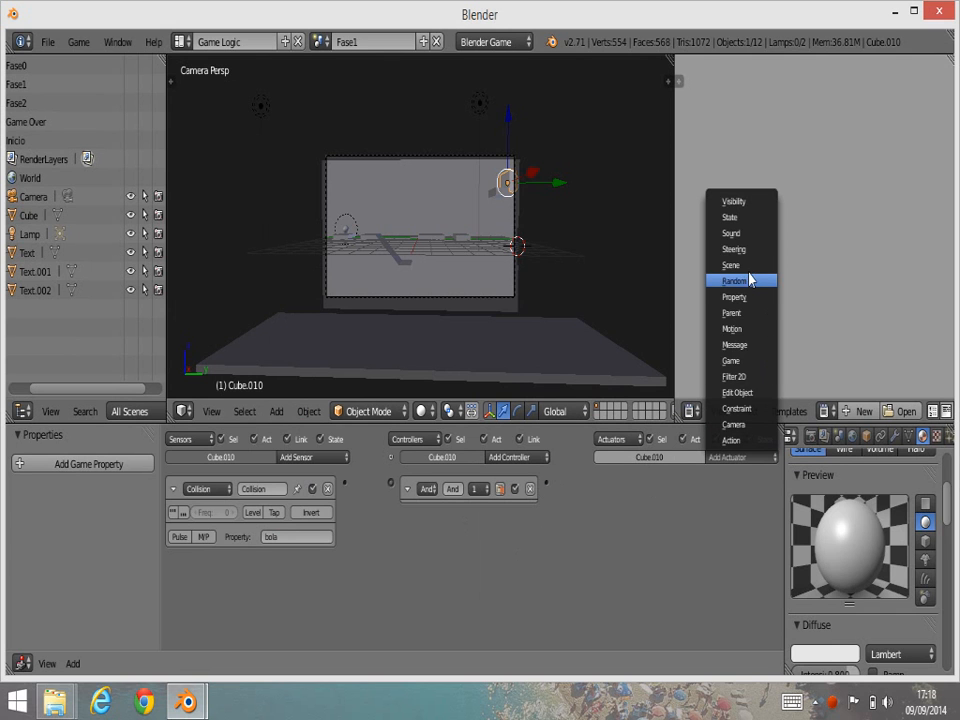
left_click(750, 266)
left_click(722, 517)
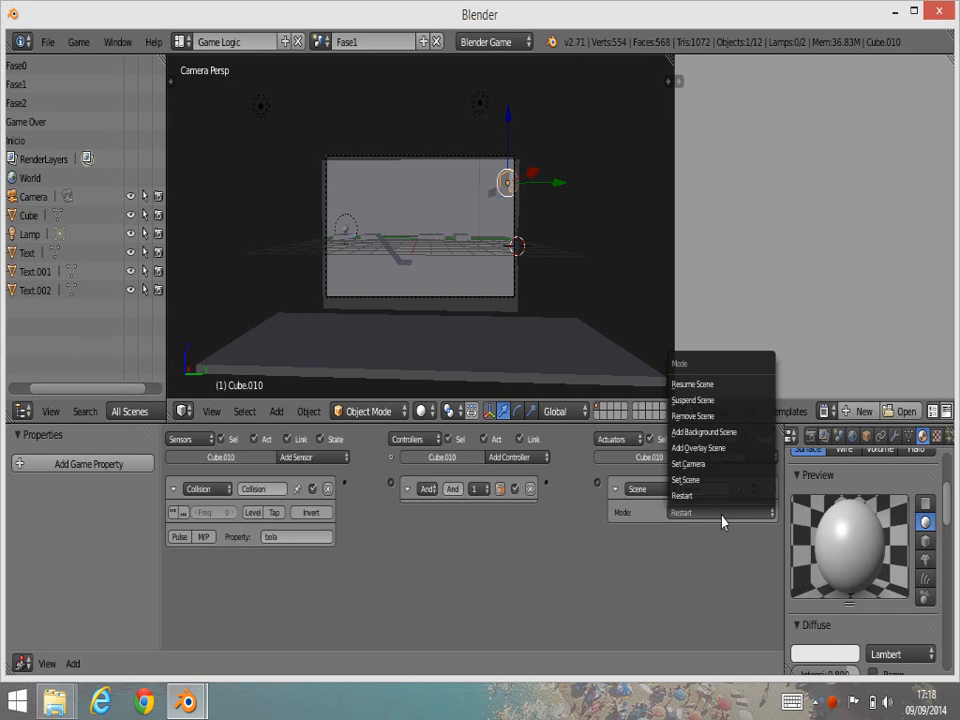
left_click(715, 480)
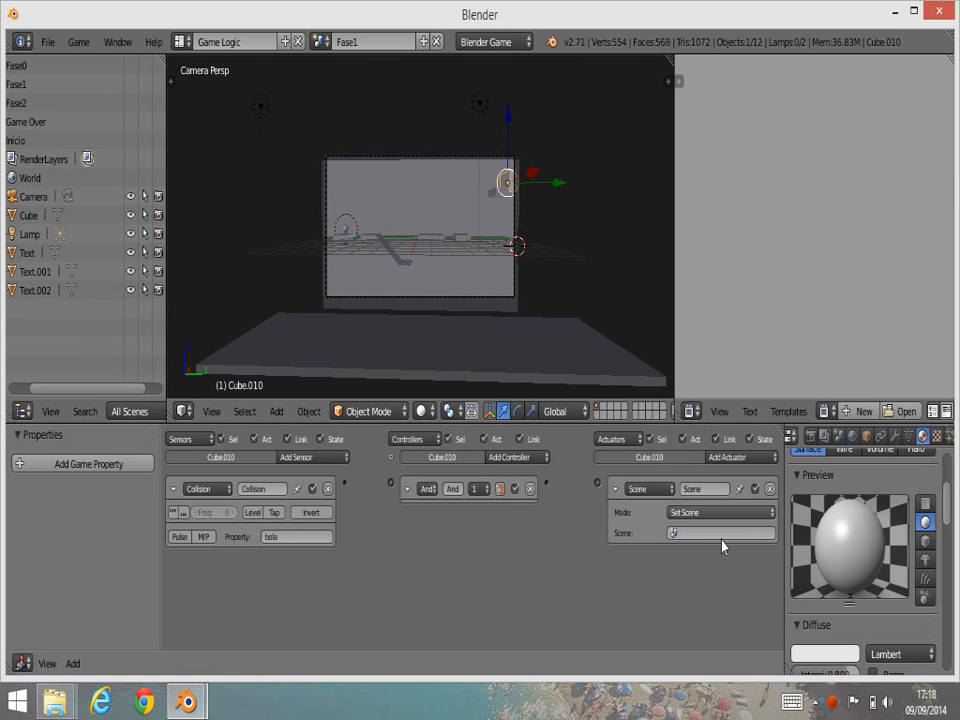
left_click(715, 534)
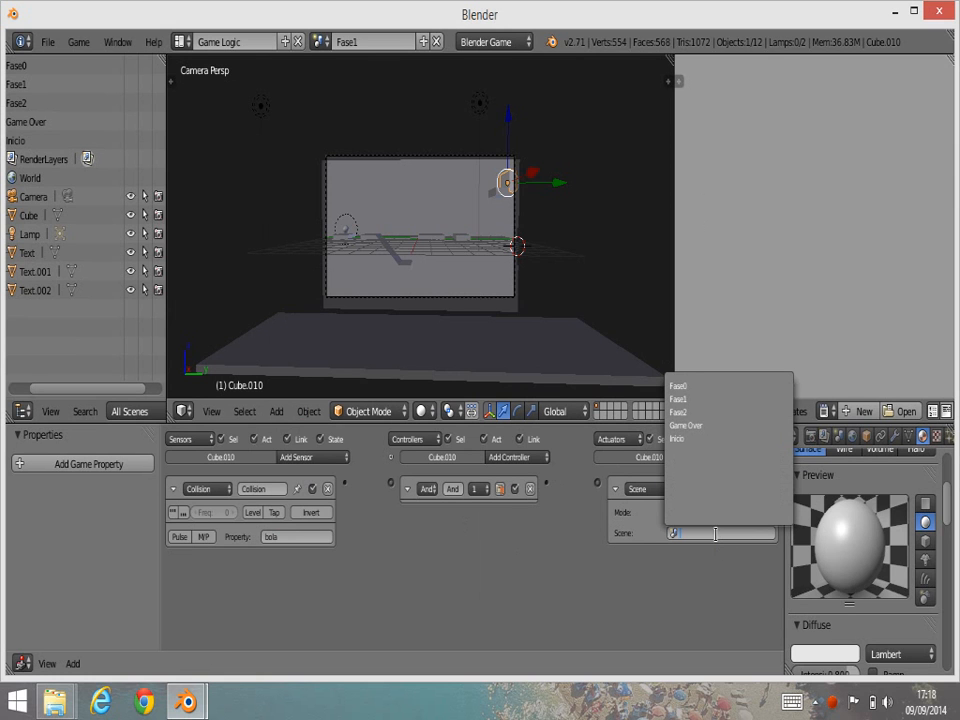
left_click(686, 416)
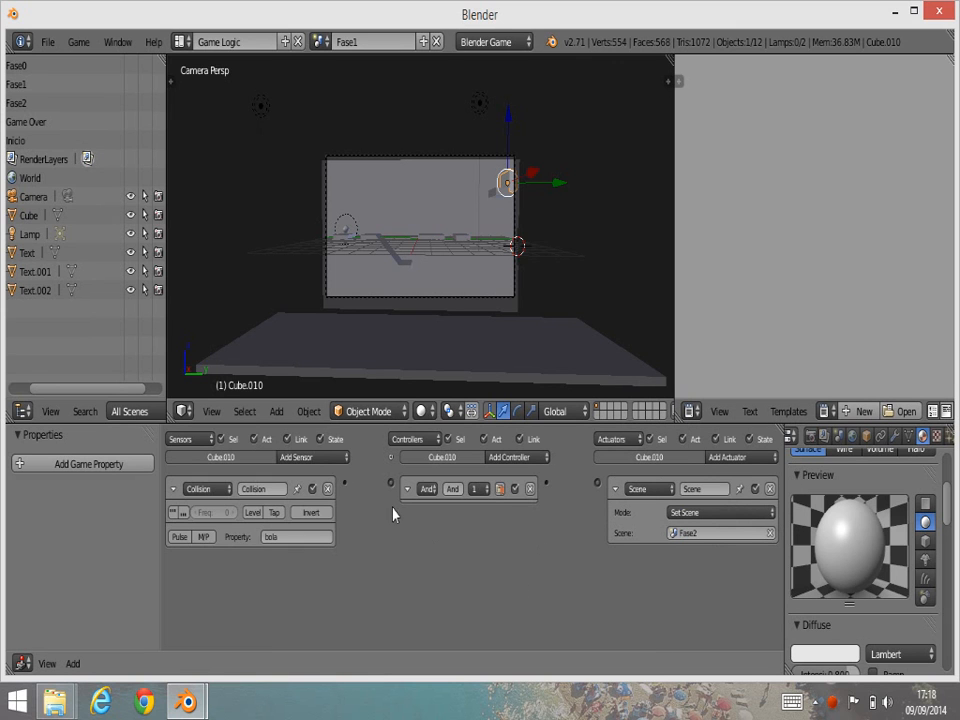
left_click_drag(374, 490, 391, 484)
left_click_drag(545, 487, 598, 483)
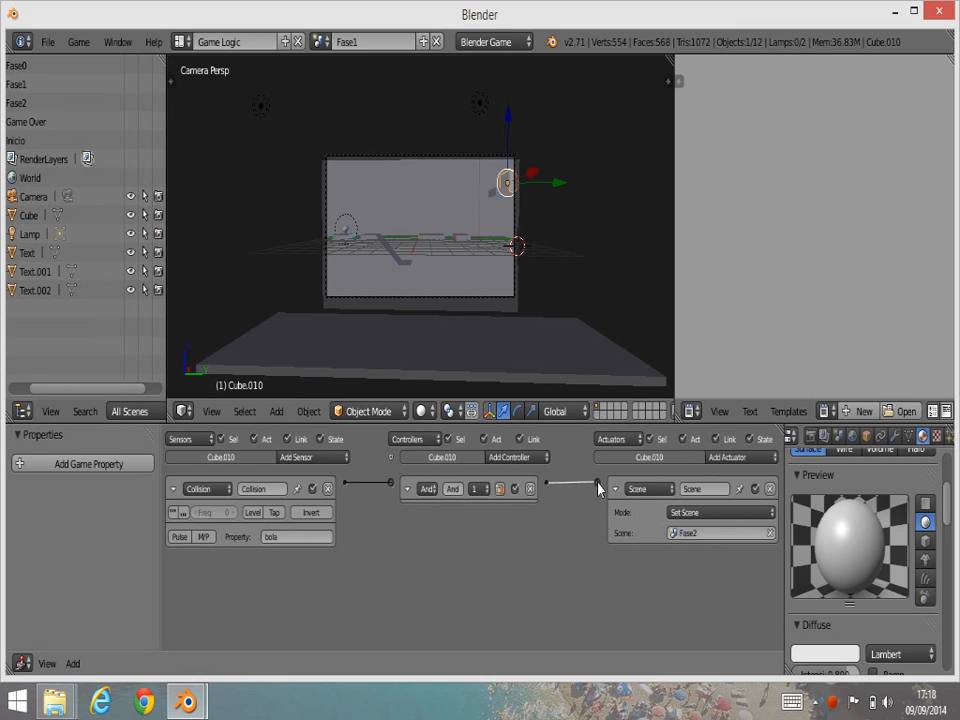
- Switch to the Inicio scene, run it in the standalone player with the window maximized, and start the game
left_click(325, 45)
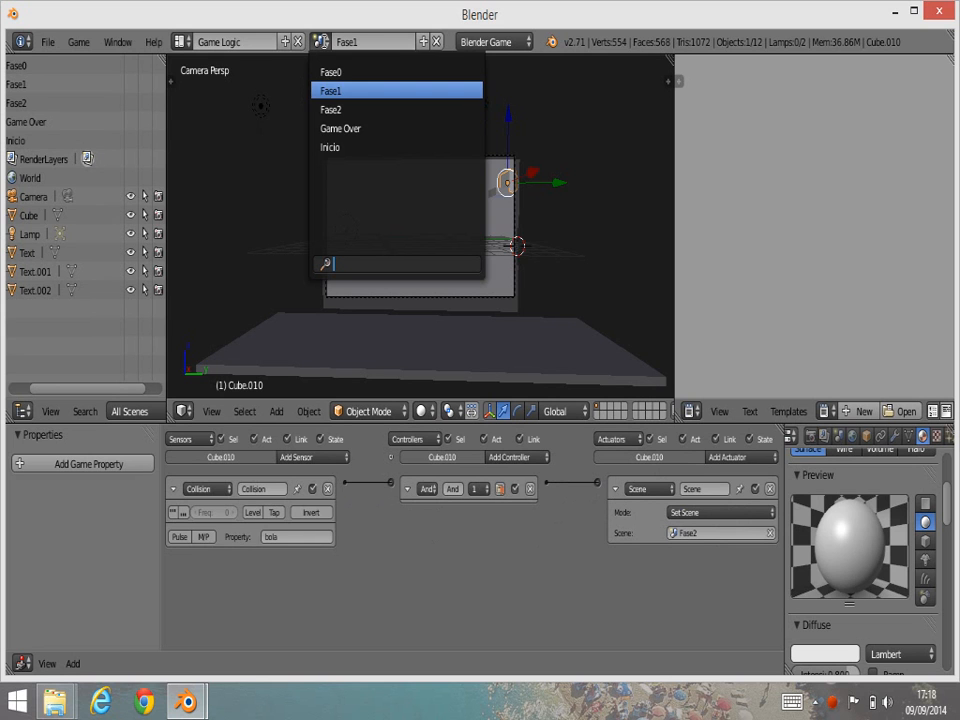
left_click(342, 146)
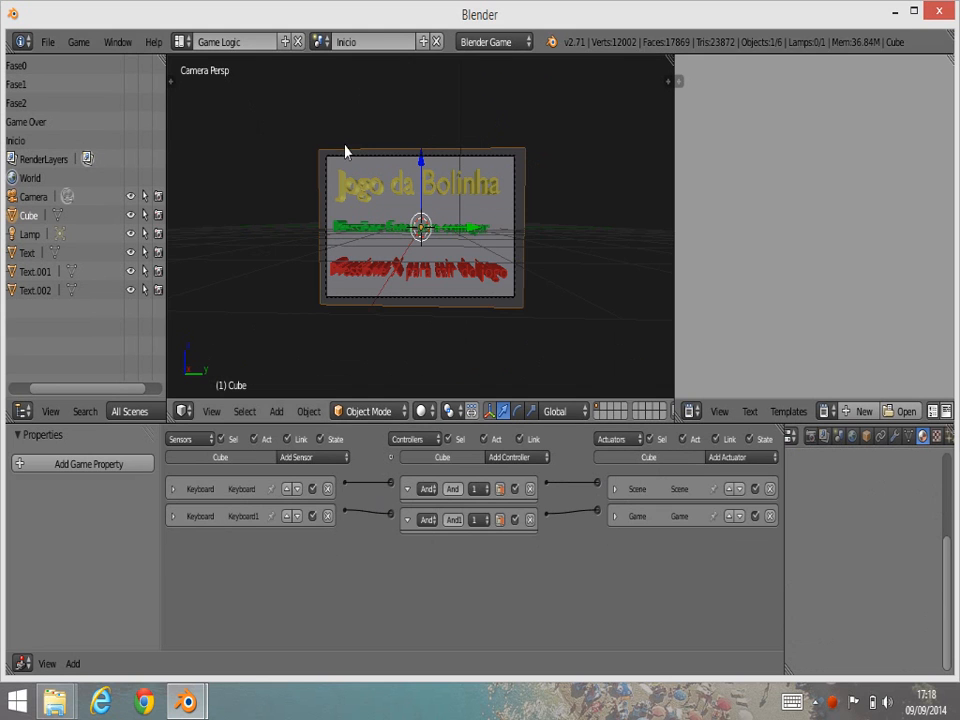
left_click(809, 437)
left_click(825, 625)
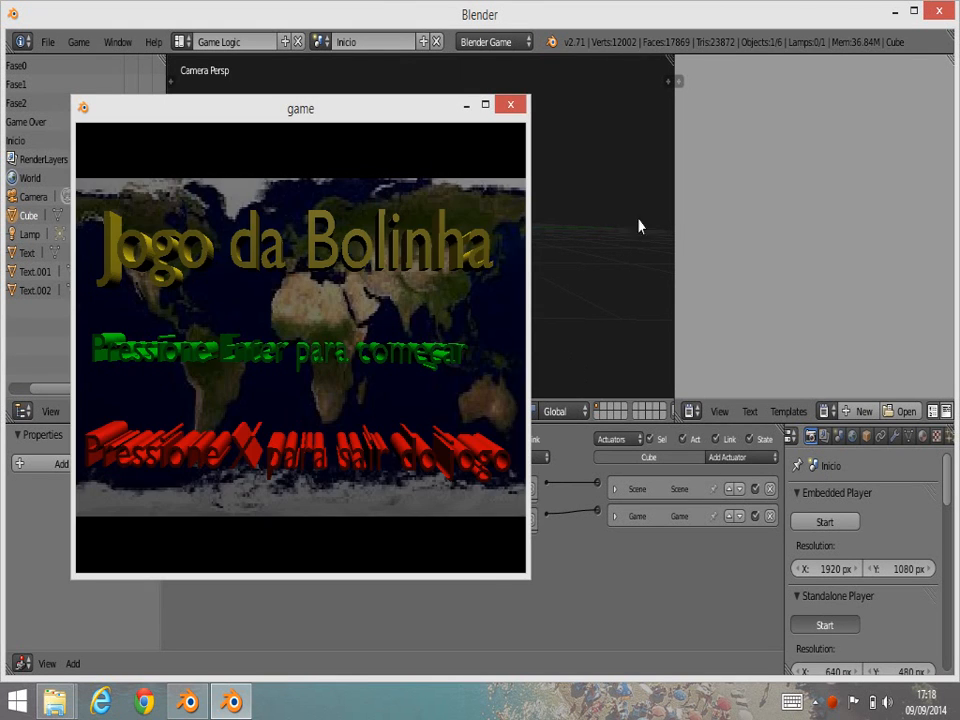
left_click(485, 104)
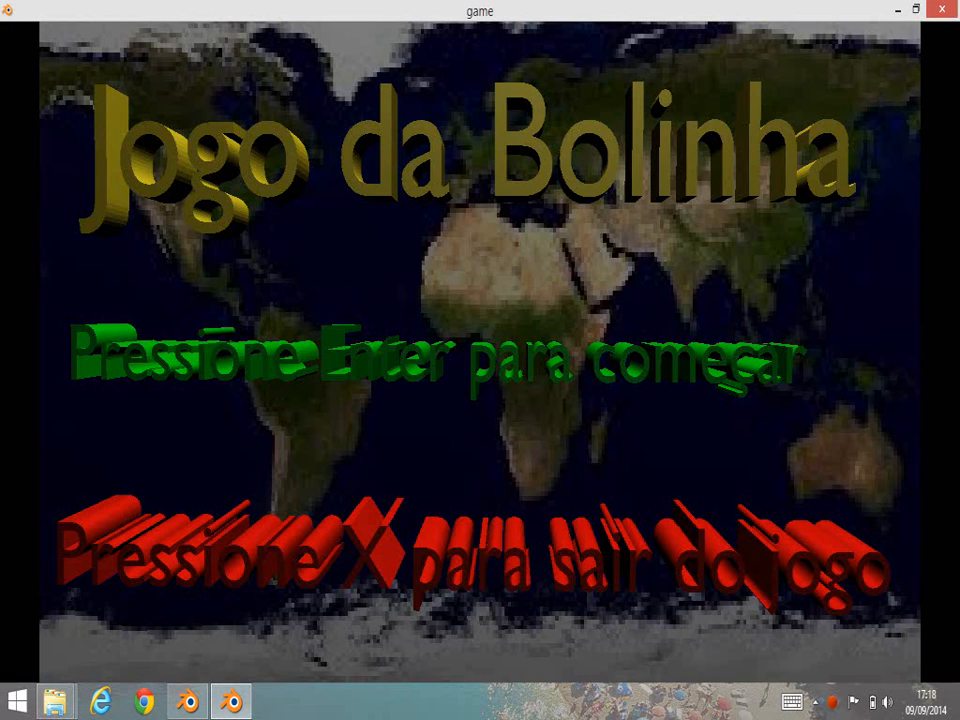
key("Return")
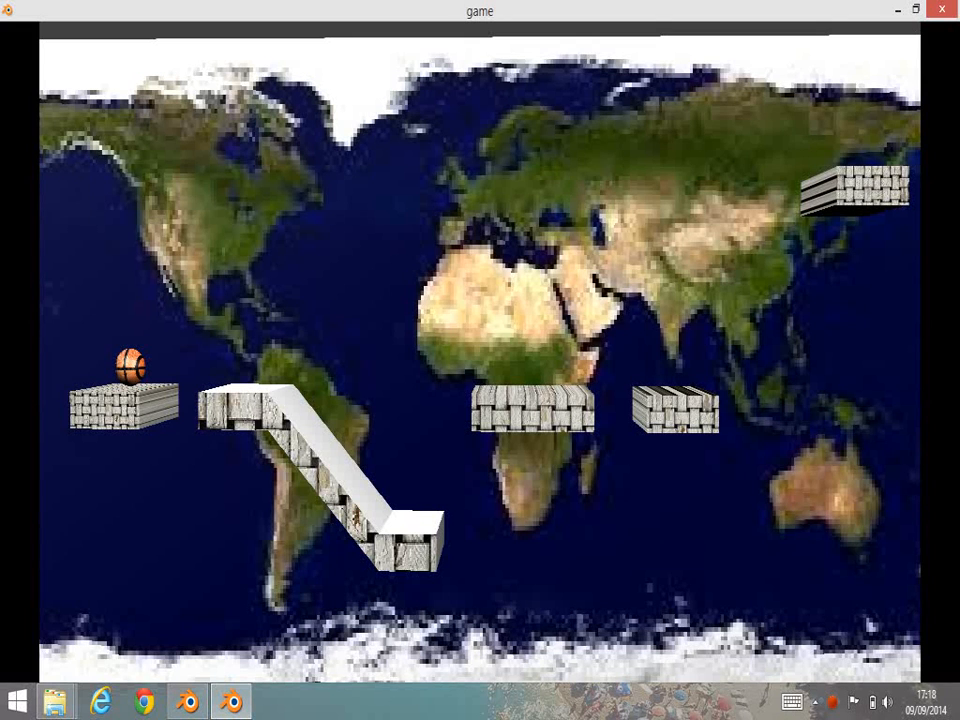
- Test the Game Over trigger by moving the ball off the platforms, restart and test jumping, and quit from the Game Over screen
key("Right")
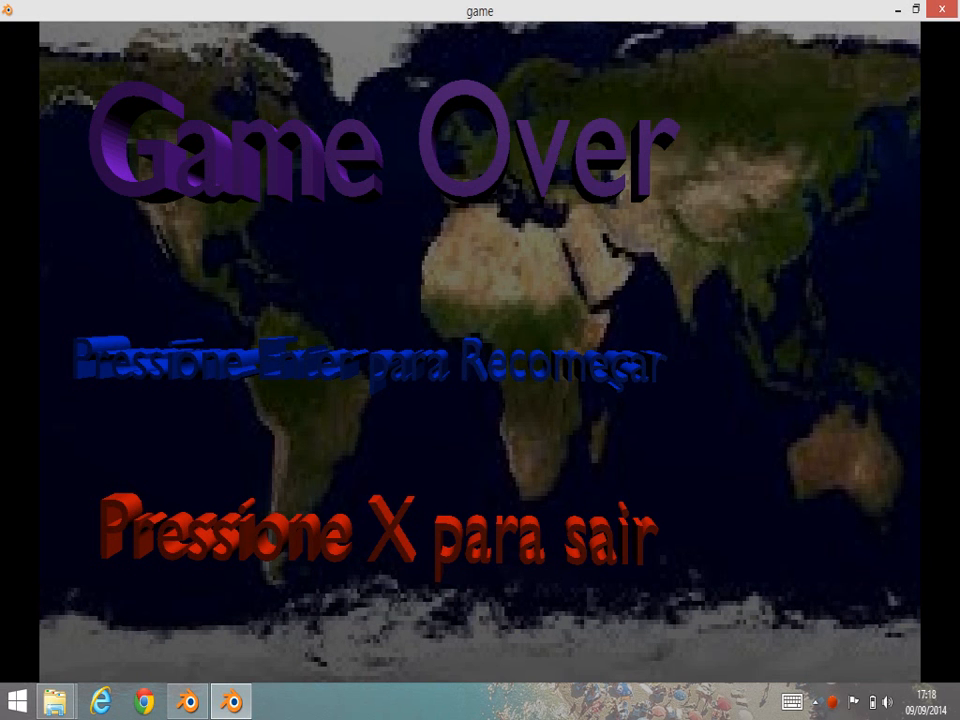
key("Return")
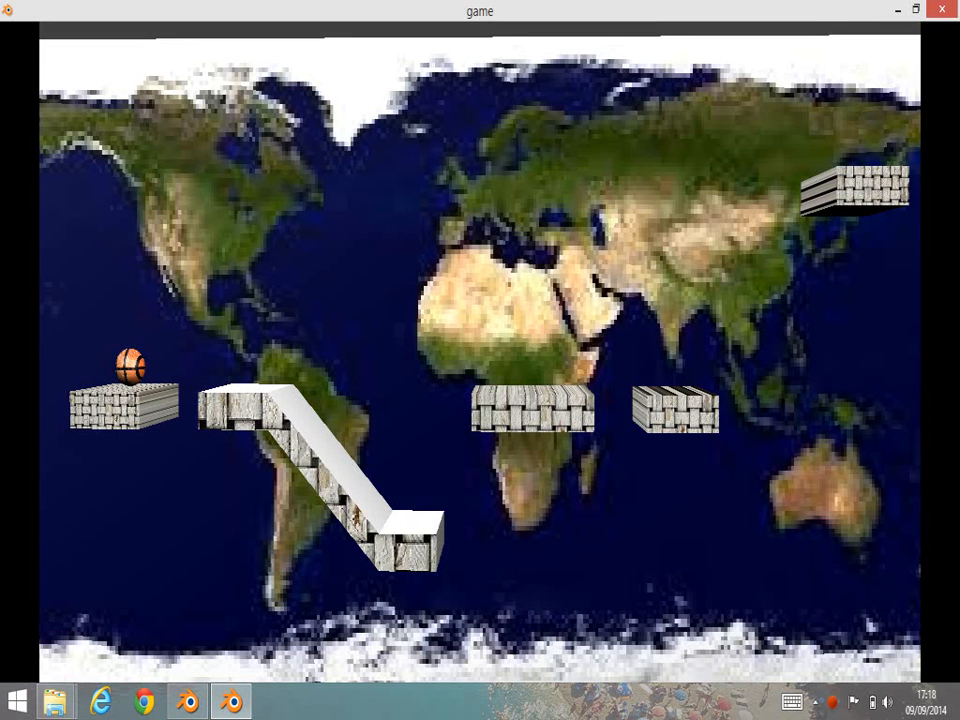
key("Right")
key("space")
key("space")
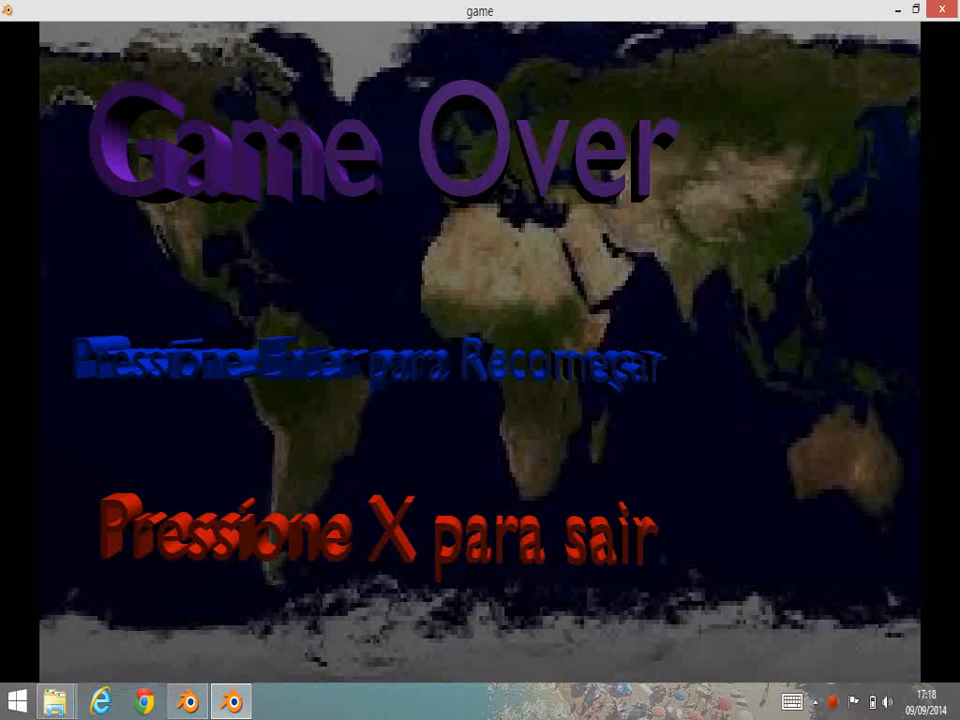
key("x")
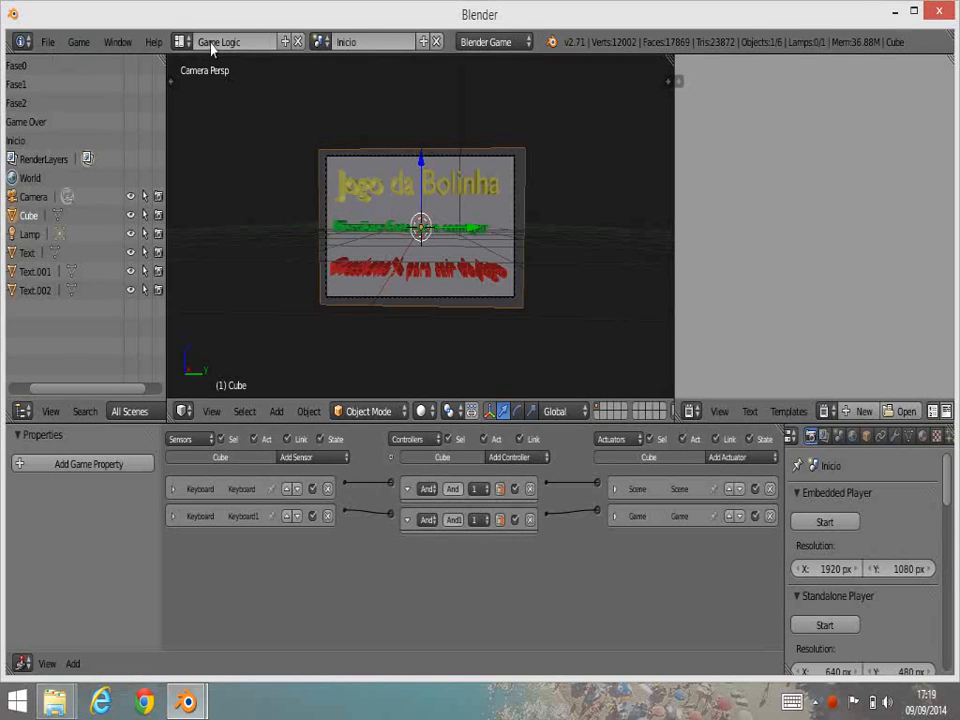
- Switch back to the Fase1 scene
left_click(320, 41)
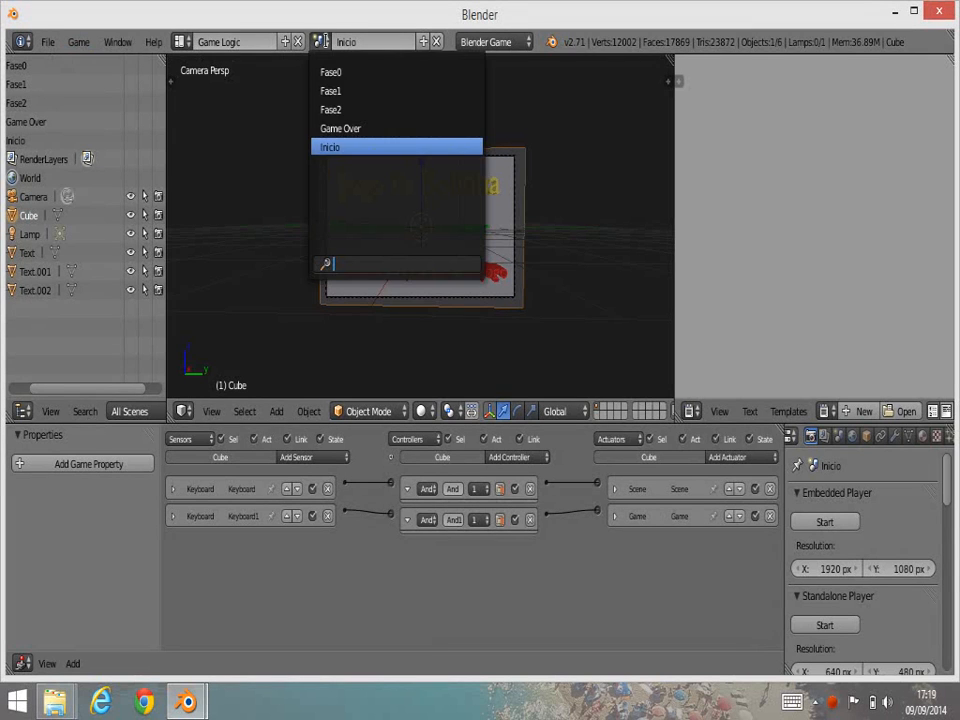
left_click(345, 91)
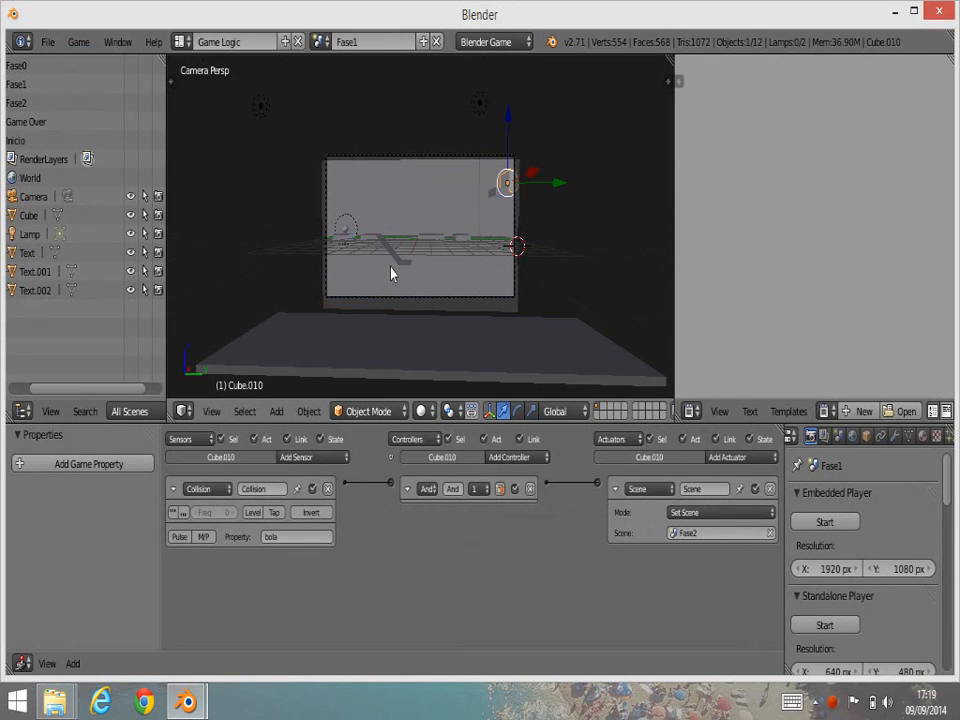
- Give the middle platform Cube.006 an Always sensor, an And controller and a Motion actuator
scroll(443, 290, "up", 4)
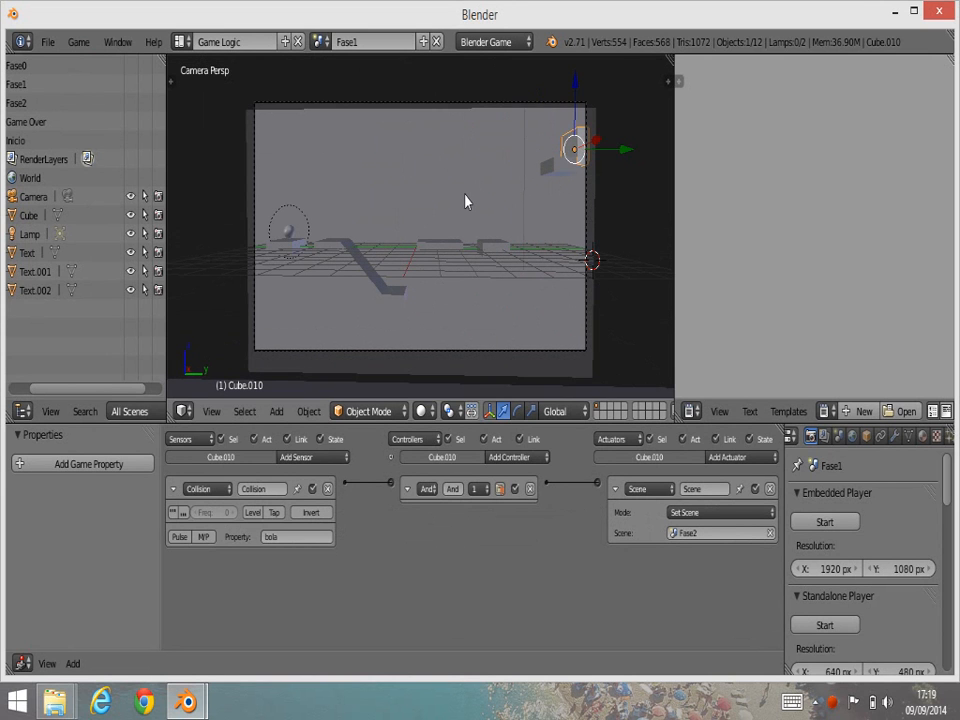
key("a")
key("a")
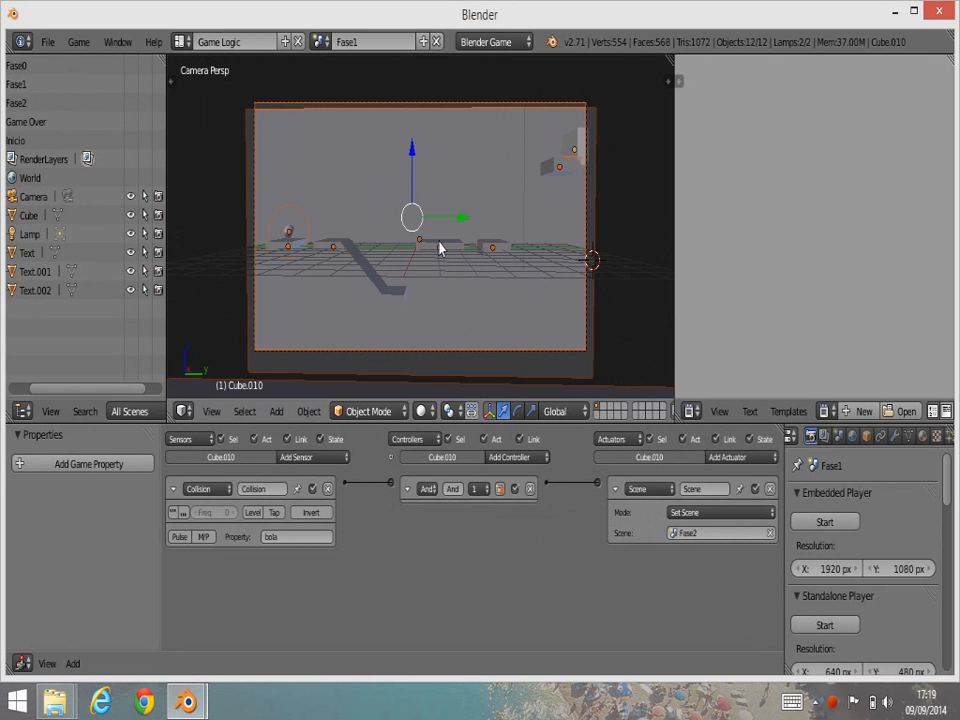
right_click(440, 246)
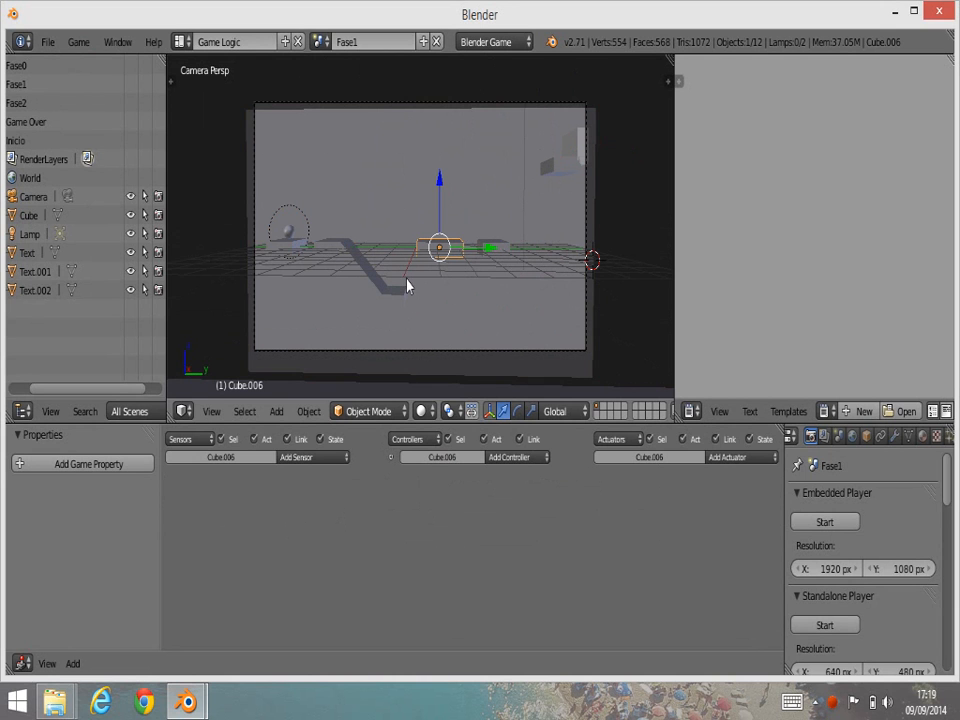
left_click(320, 457)
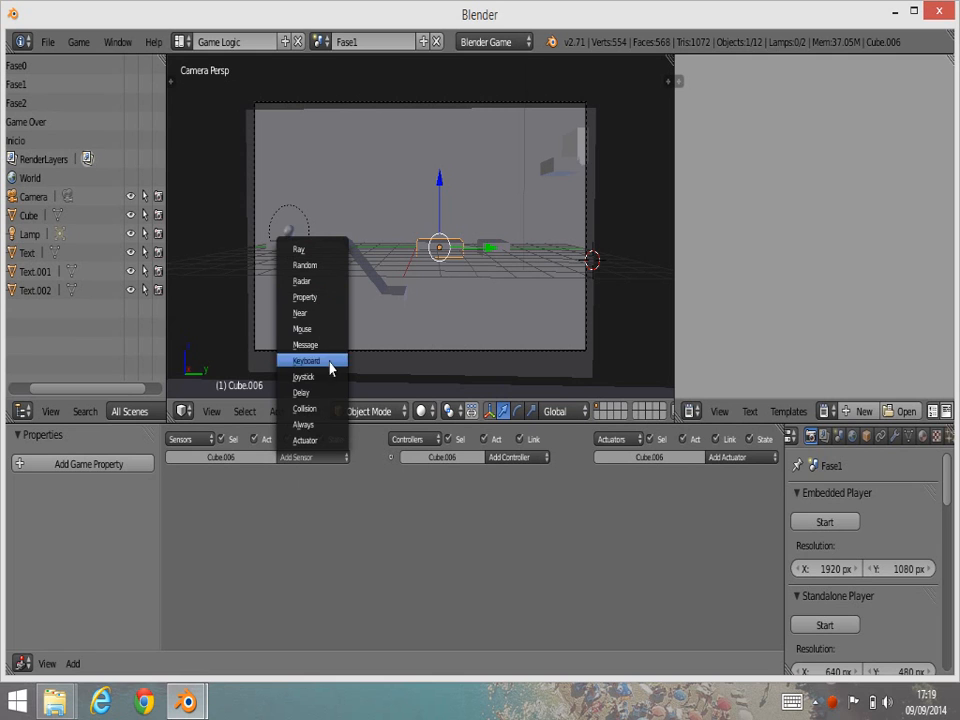
left_click(320, 427)
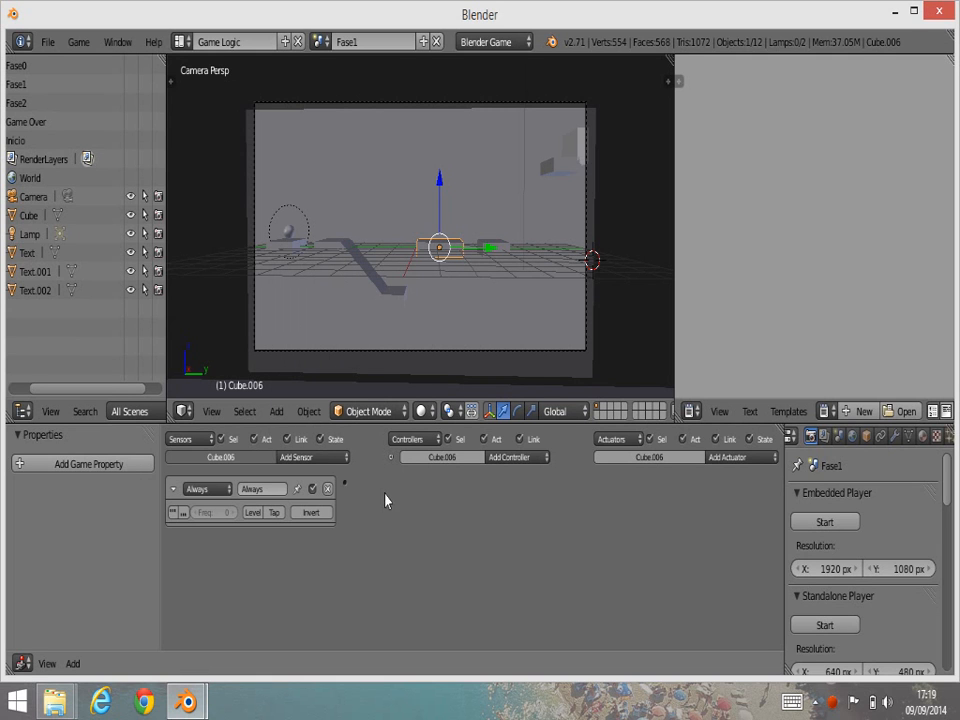
left_click(519, 459)
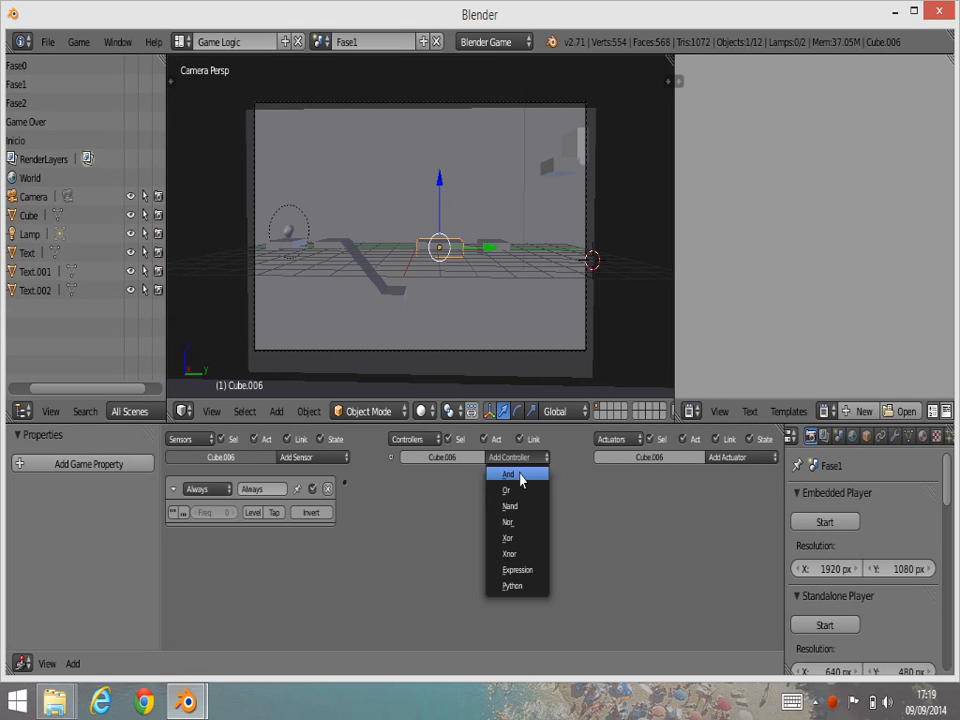
left_click(519, 477)
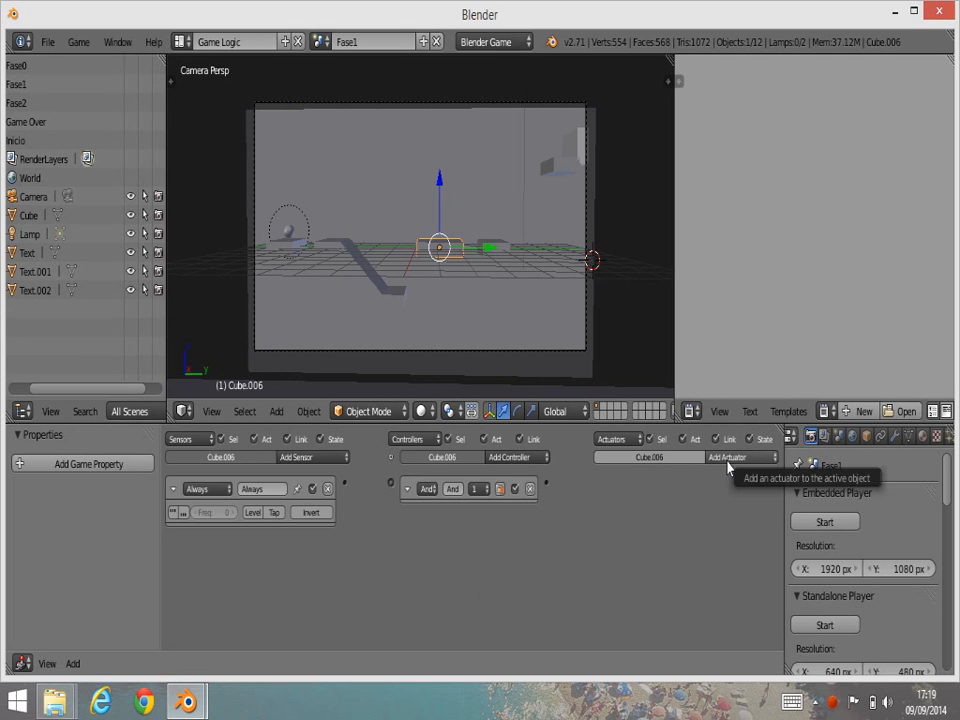
left_click(727, 458)
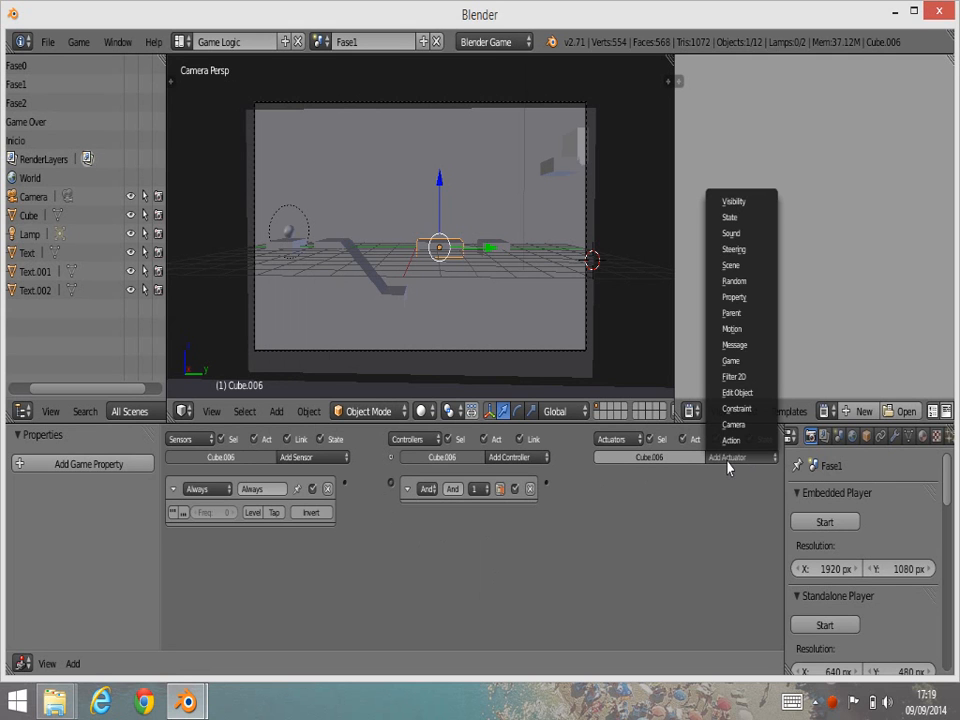
left_click(745, 330)
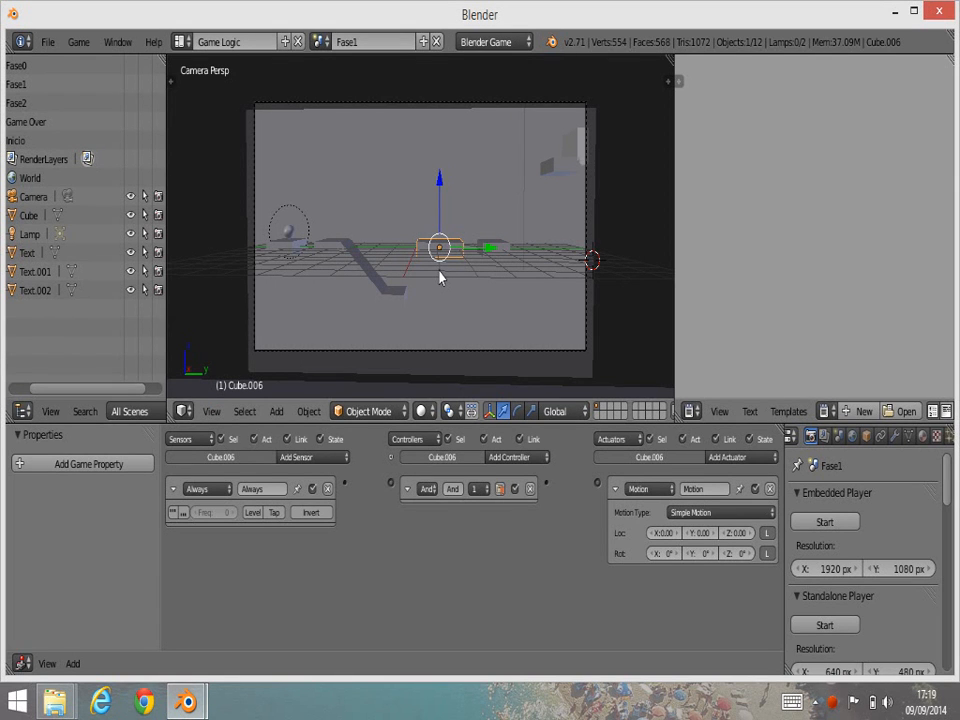
- Set the Motion actuator's Y rotation to -2° and link the Always sensor, And controller and actuator
left_click(700, 554)
key("BackSpace")
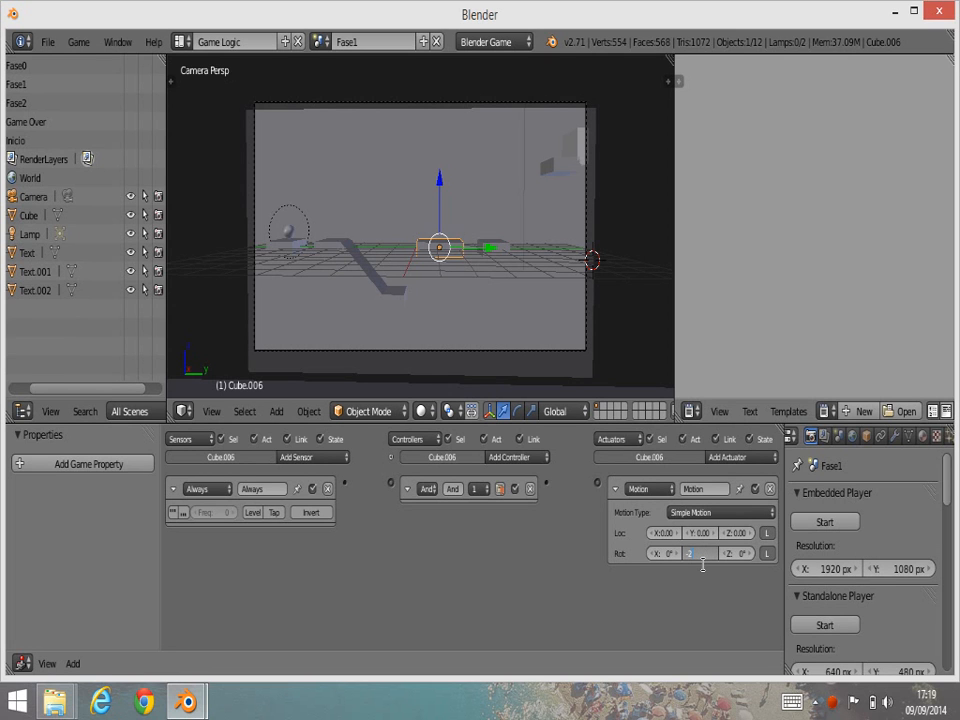
key("Return")
left_click_drag(383, 490, 391, 484)
left_click_drag(545, 488, 597, 486)
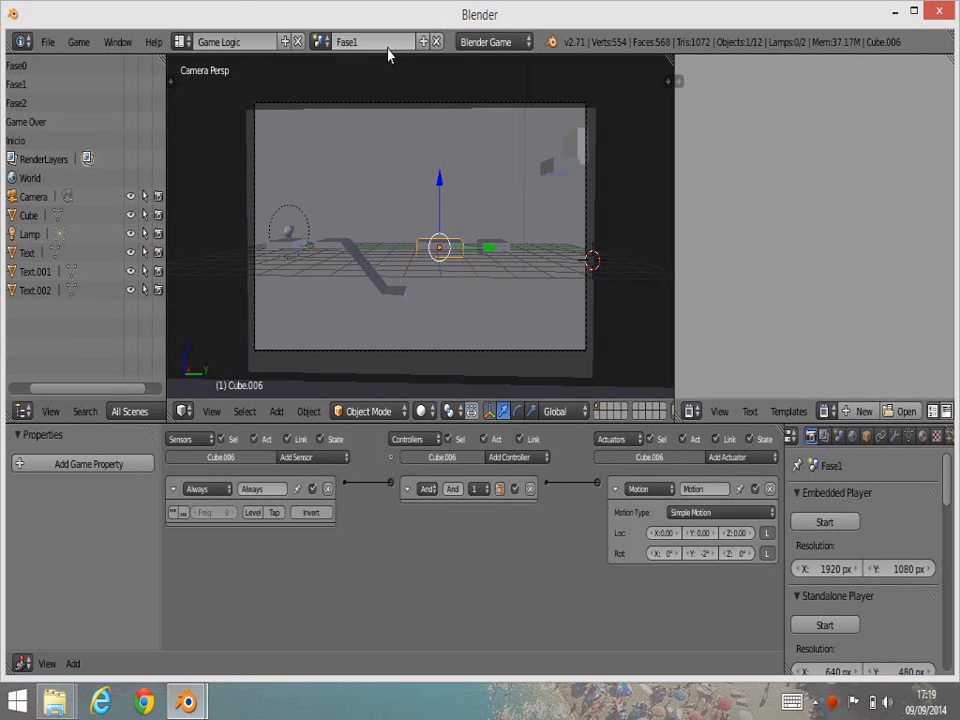
- Switch to the Inicio scene, run it in the maximized standalone player to check the platform's rotation in the first level, and exit
left_click(322, 44)
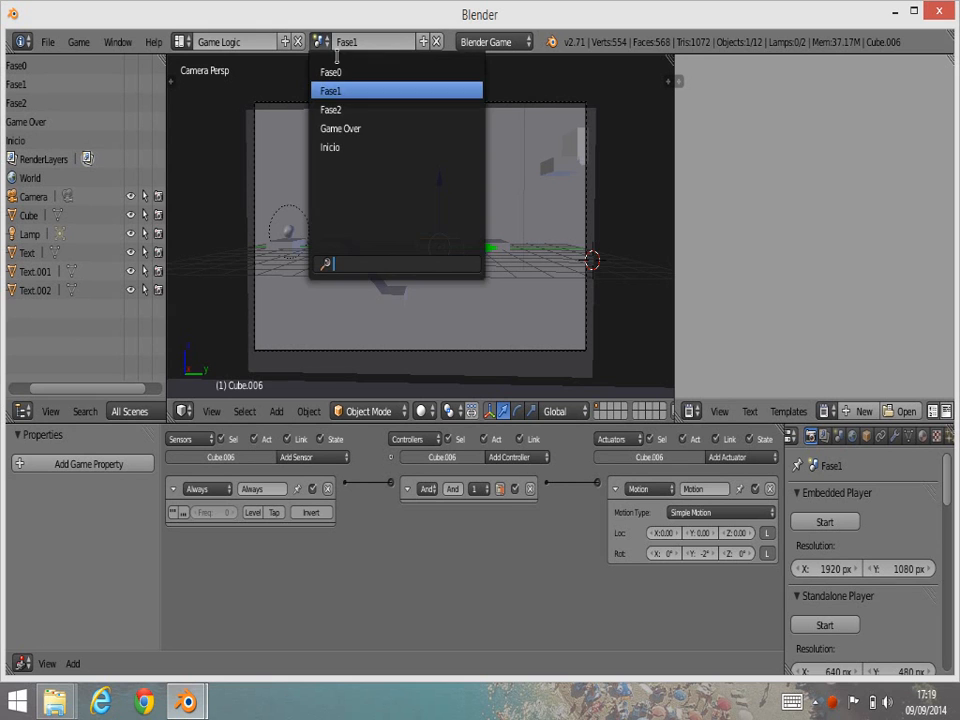
left_click(352, 149)
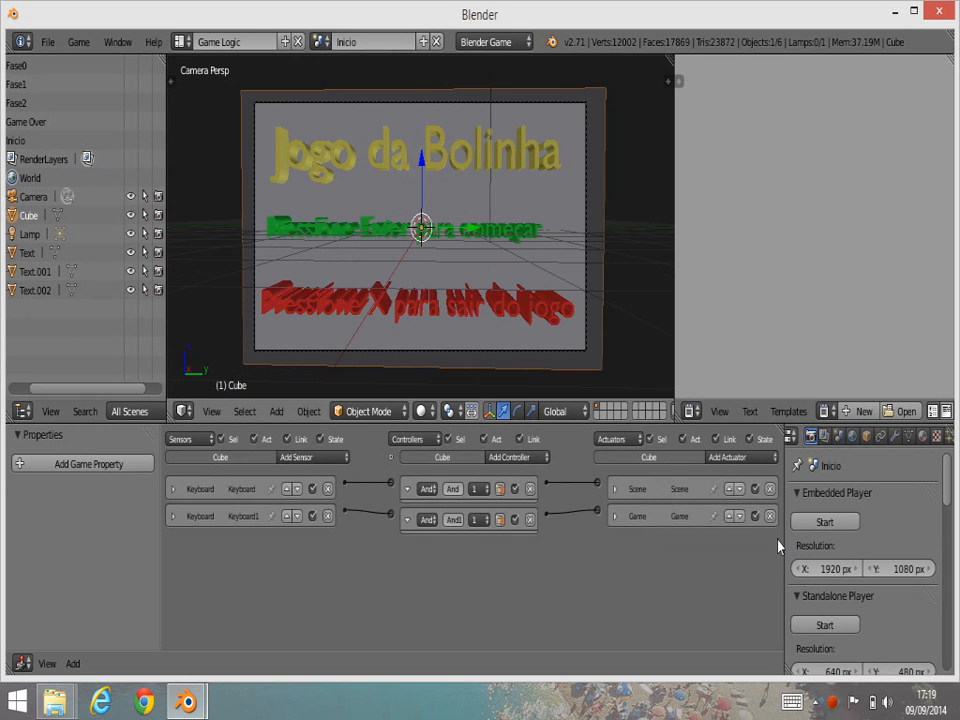
left_click(826, 623)
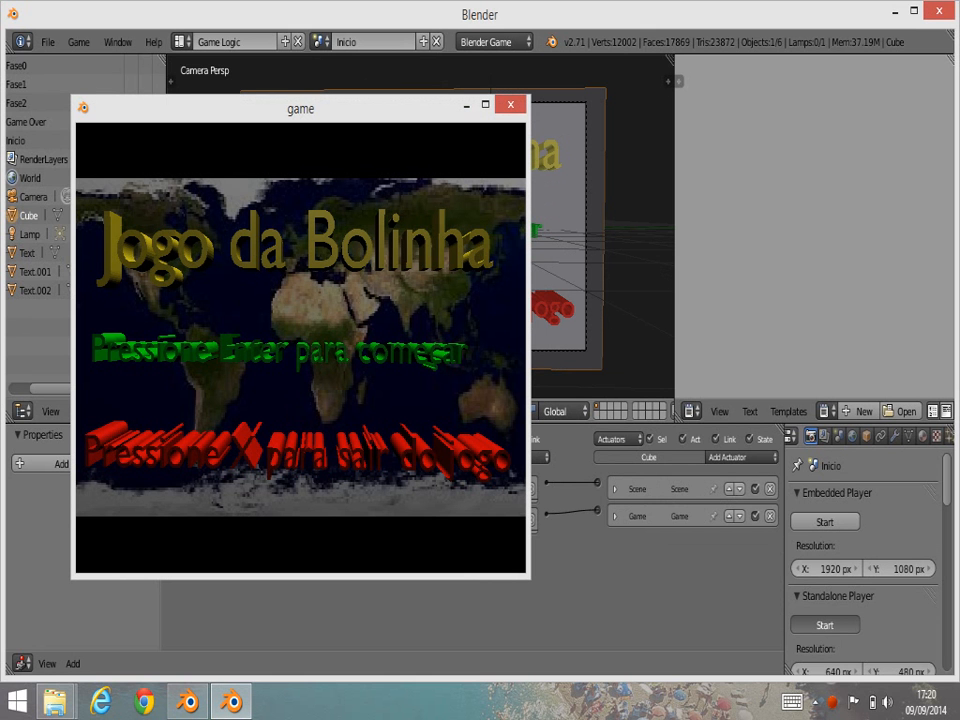
left_click(485, 104)
key("Return")
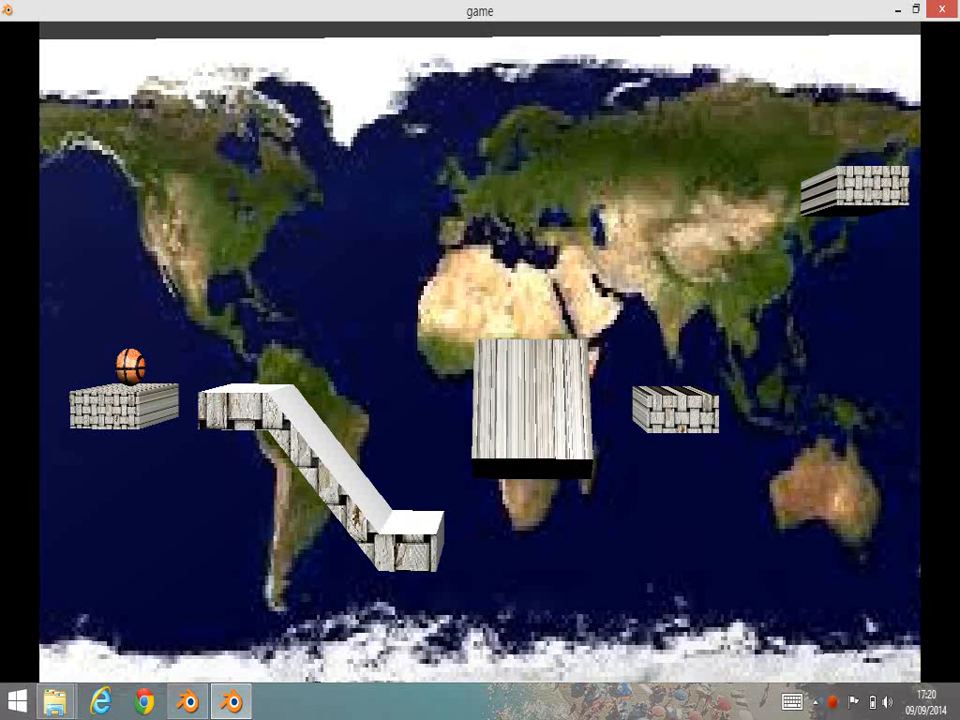
key("Escape")
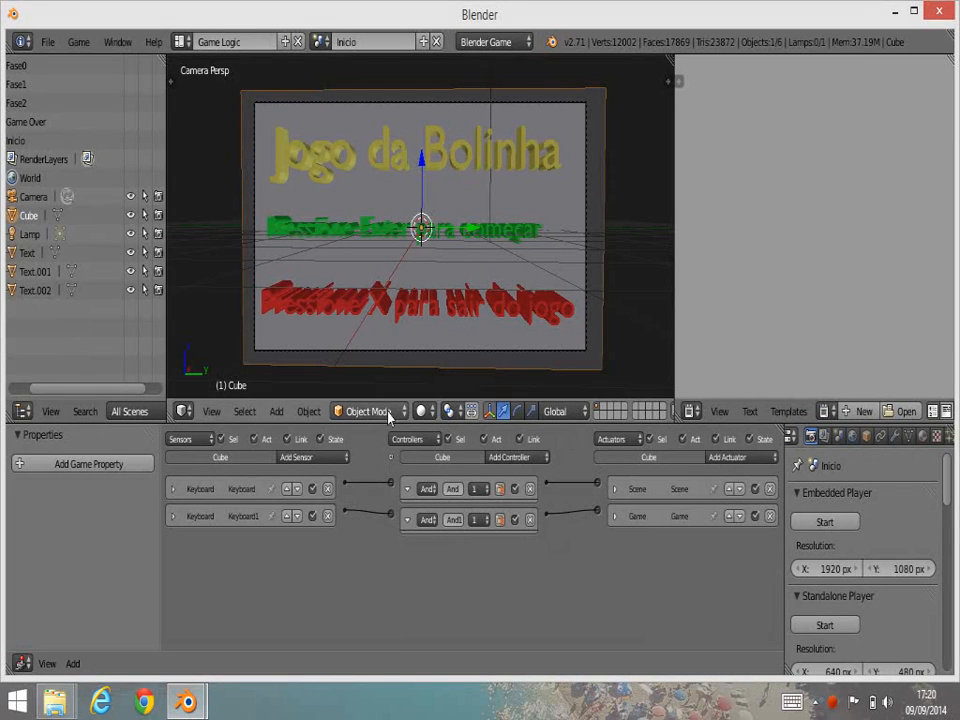
- Back in Fase1, set Cube.006's Motion Y rotation to 0, edit its X rotation, and collapse the actuator and sensor
left_click(321, 41)
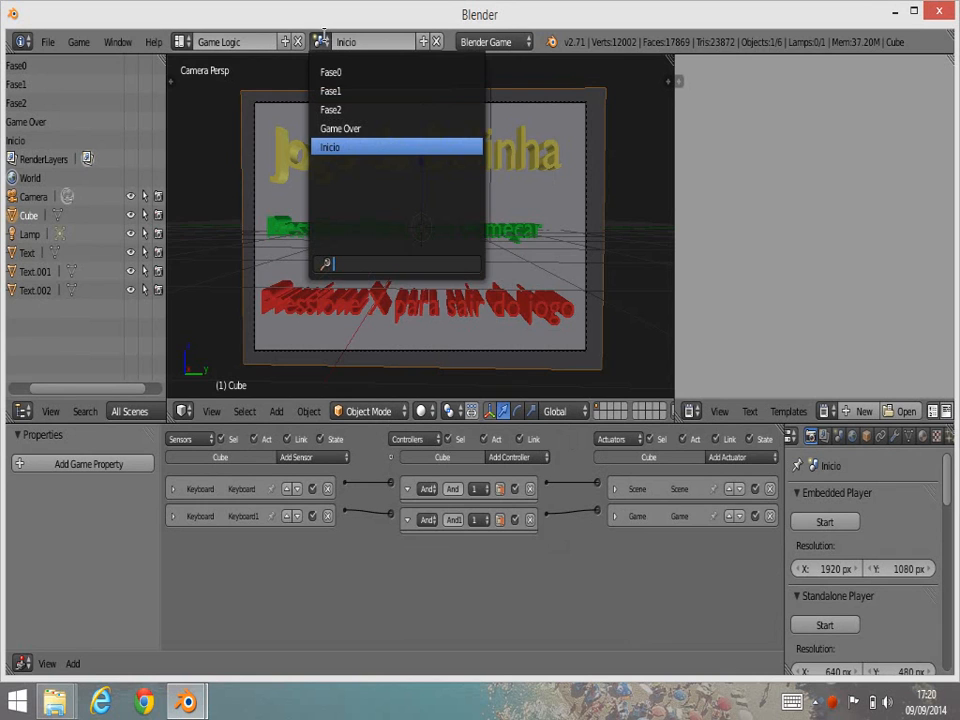
left_click(345, 92)
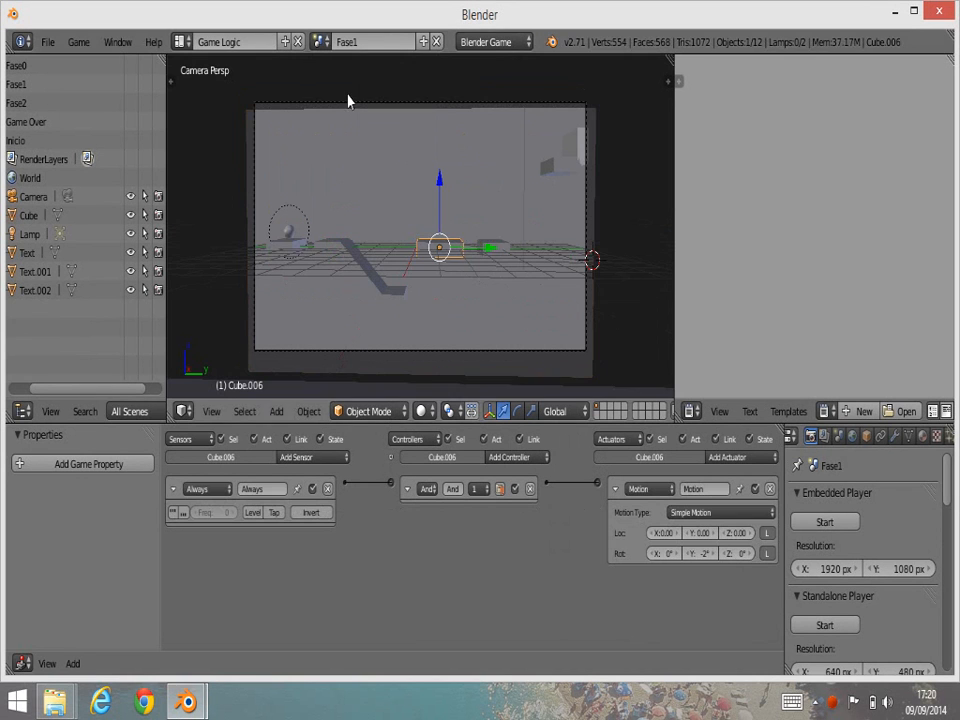
left_click(704, 561)
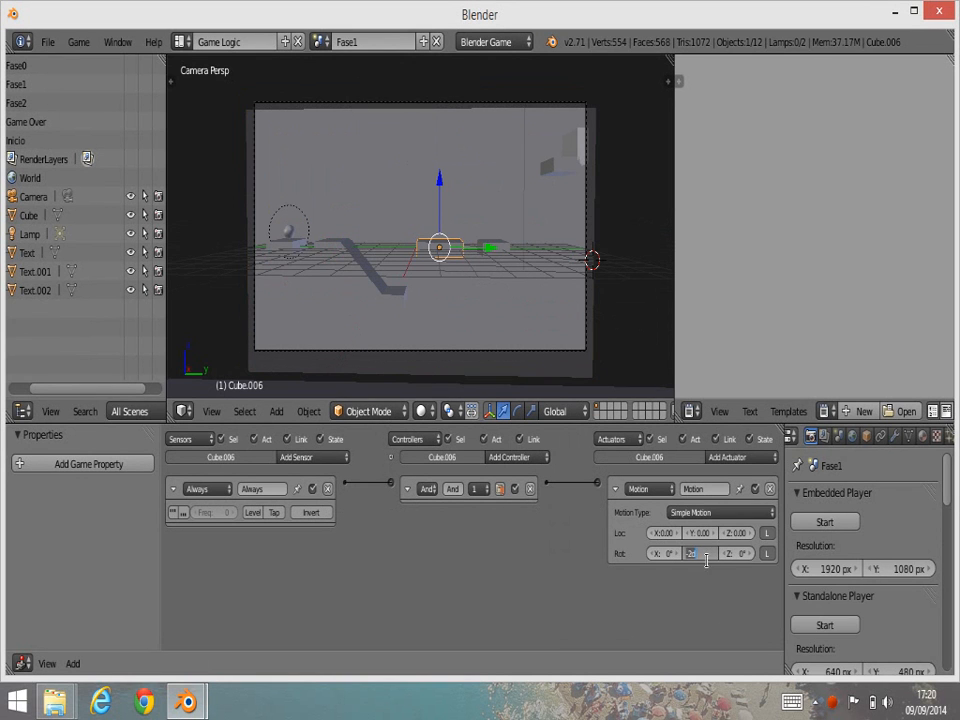
type("0")
left_click(666, 556)
key("BackSpace")
left_click(615, 490)
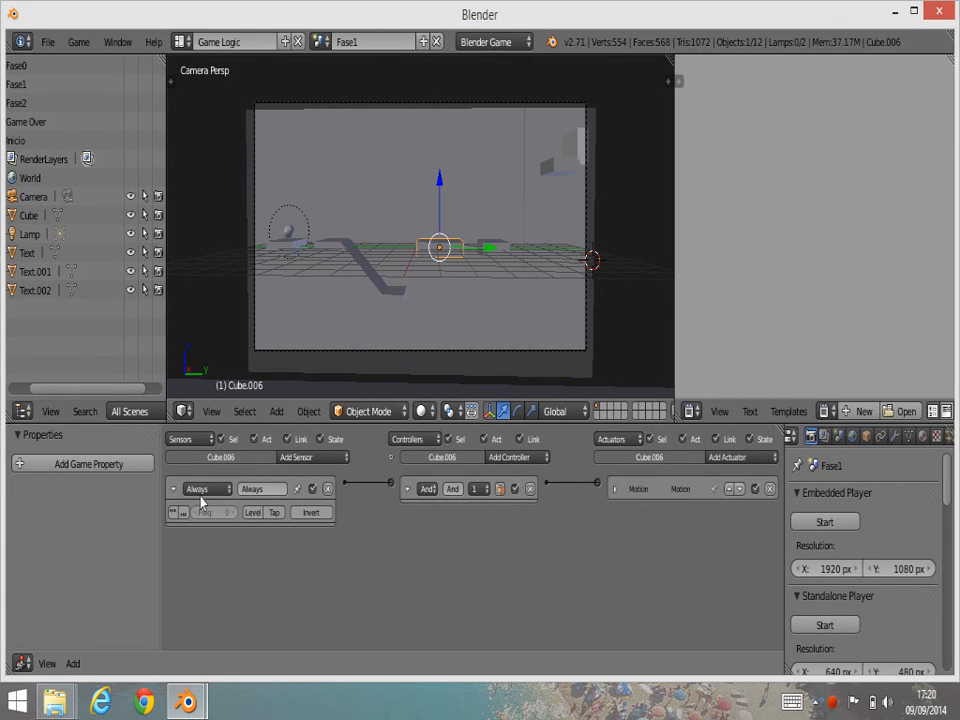
left_click(172, 490)
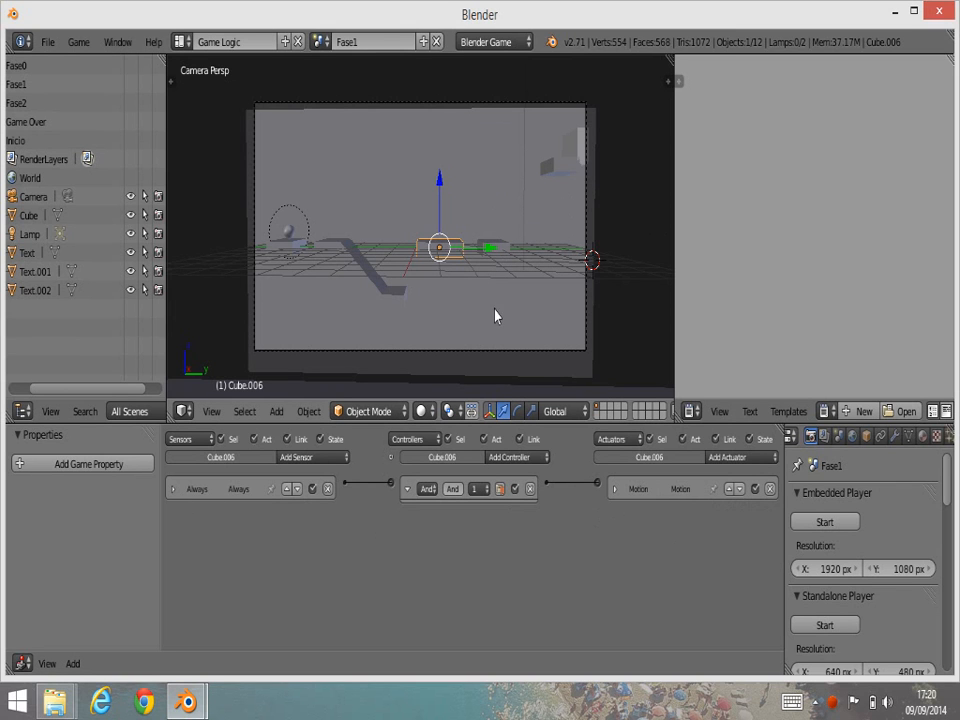
- In the Default layout with the timeline enlarged, insert a LocRotScale keyframe for Cube.007 at frame 1
left_click(185, 43)
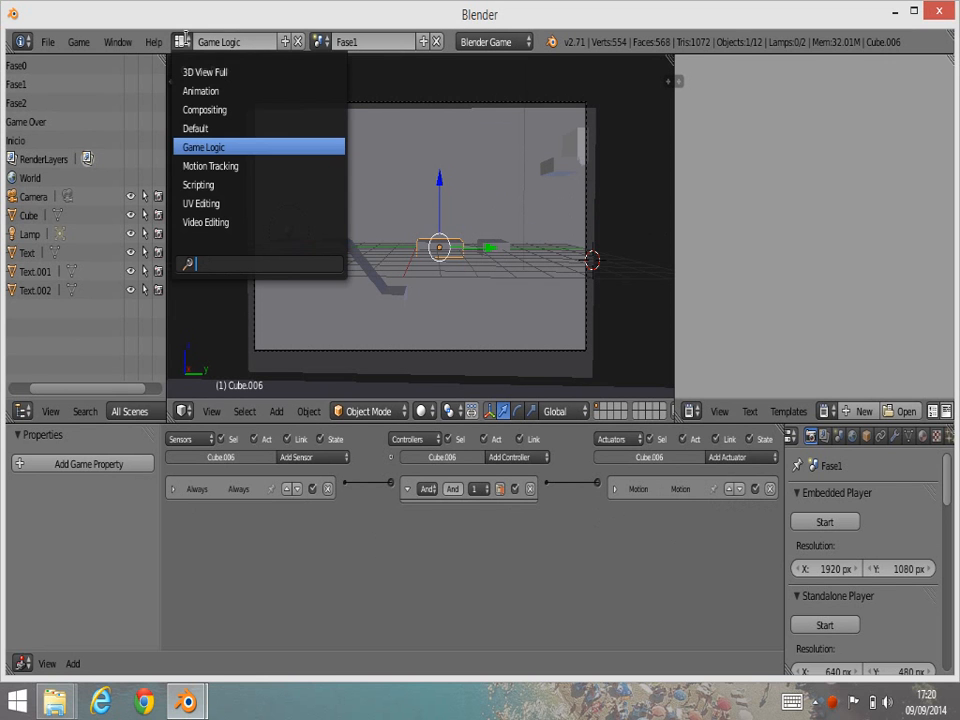
left_click(210, 133)
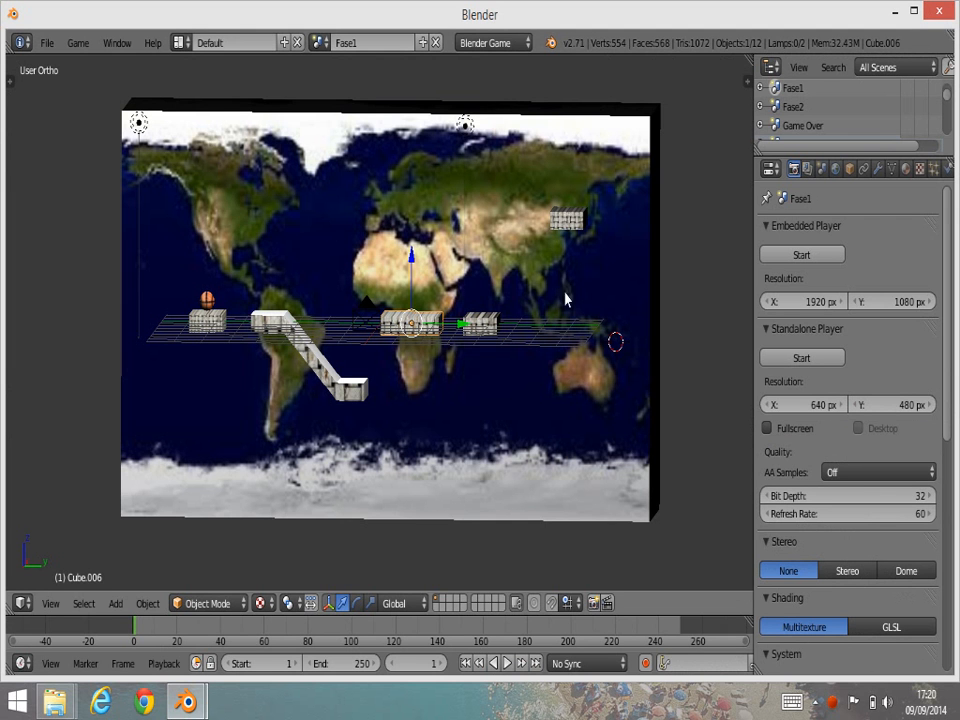
right_click(484, 333)
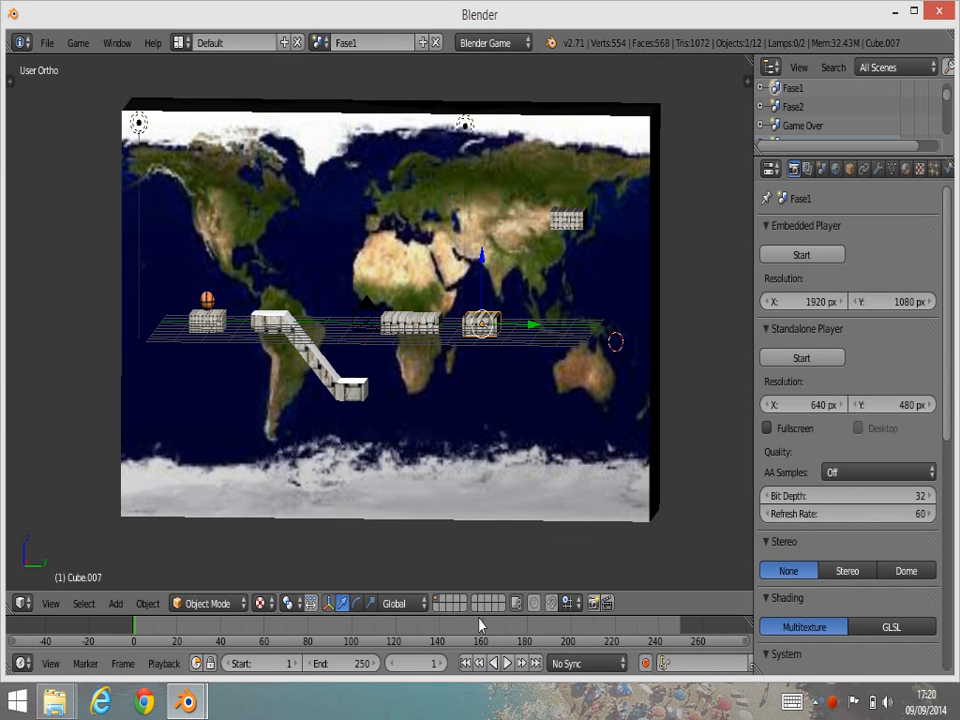
left_click_drag(481, 619, 510, 545)
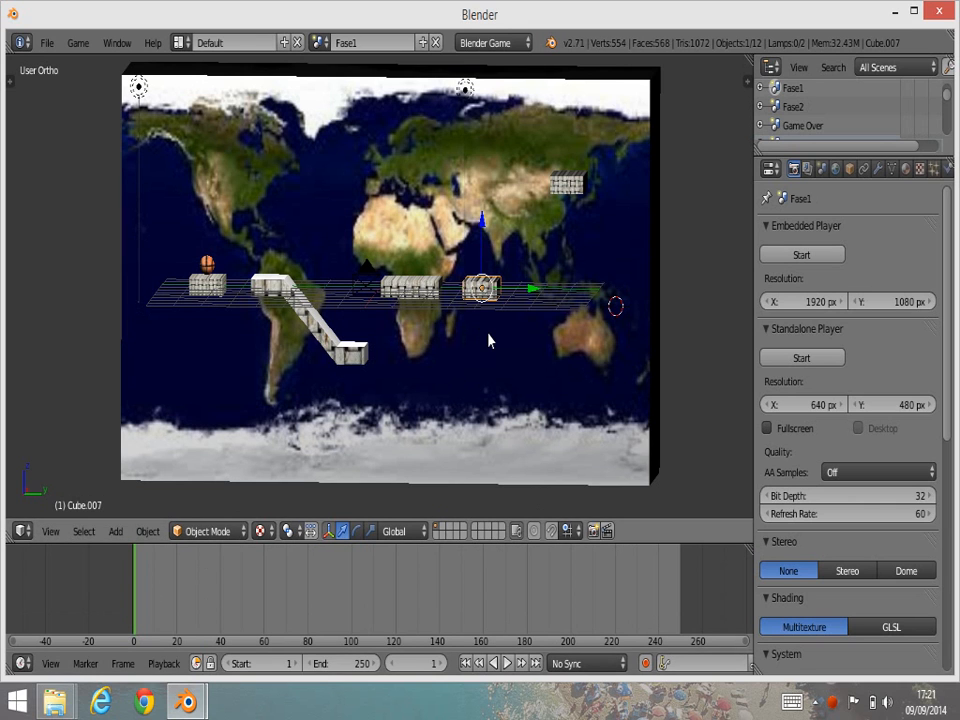
key("i")
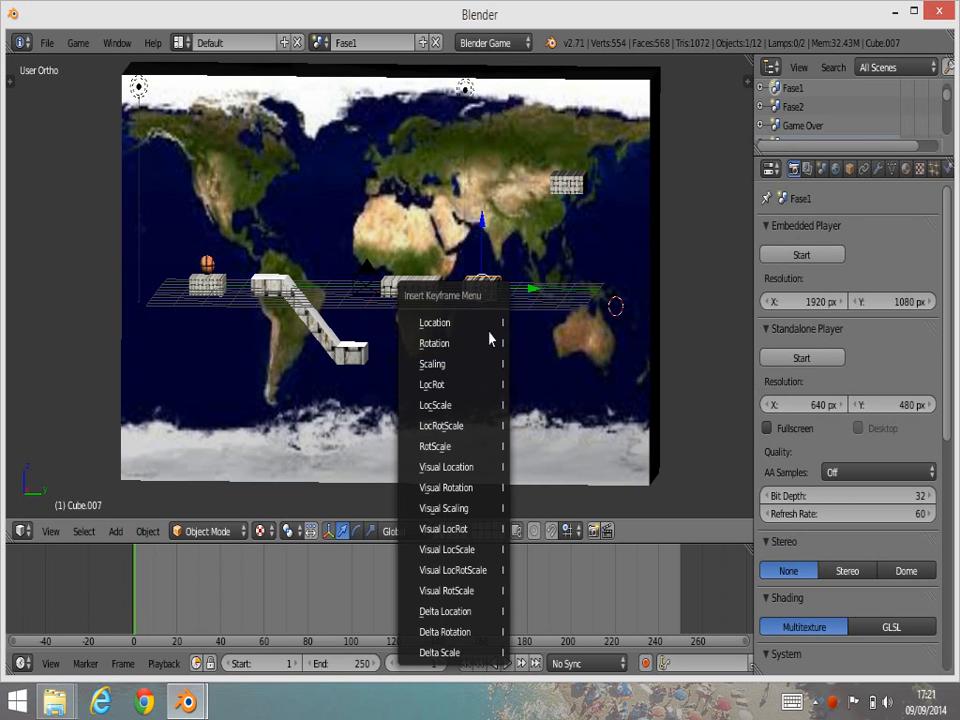
left_click(477, 432)
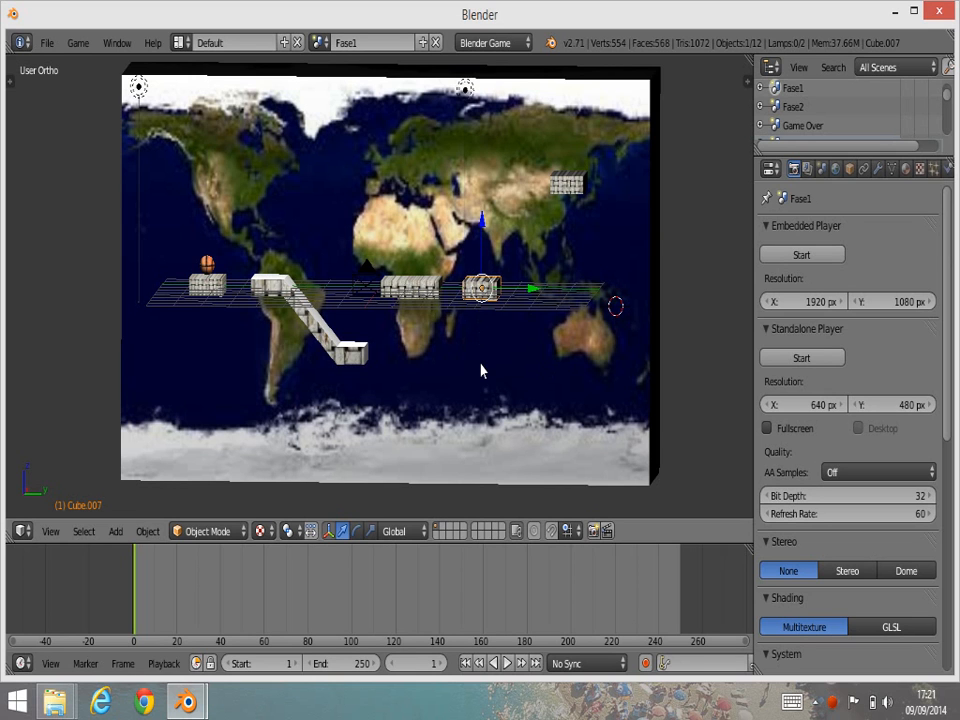
- At frame 20, move Cube.007 by -2 along the Z axis and insert a LocRotScale keyframe
left_click(177, 589)
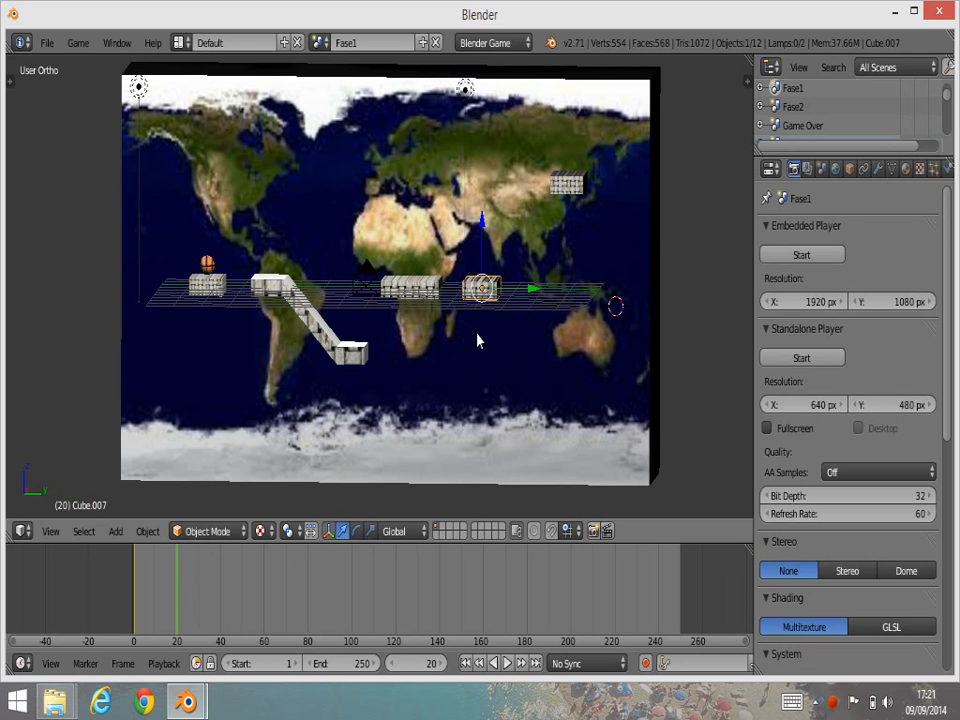
key("g")
key("z")
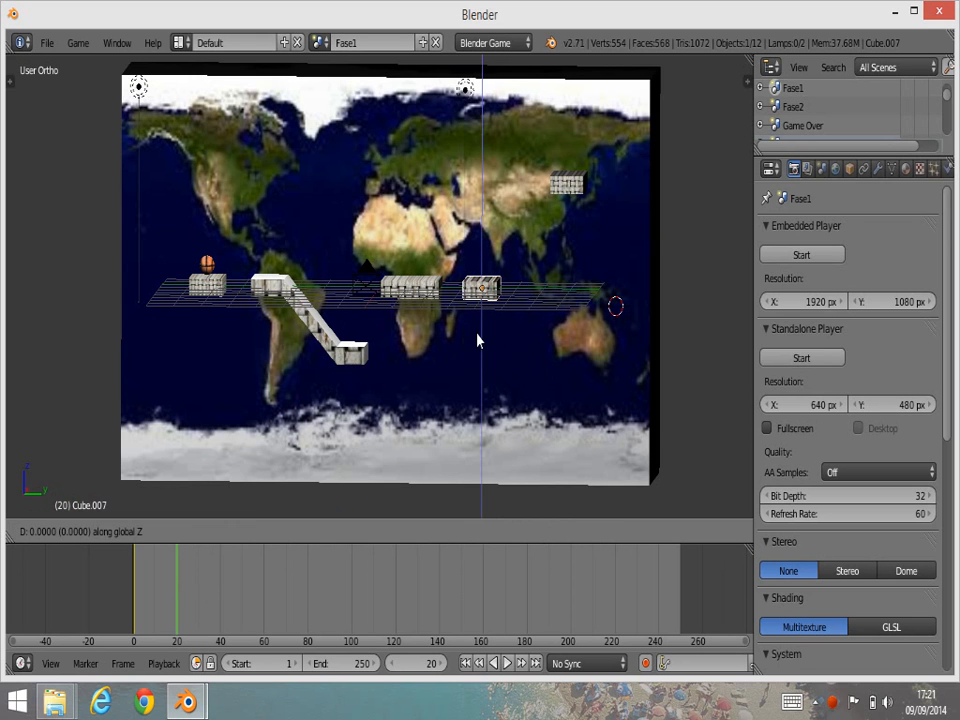
type("-2")
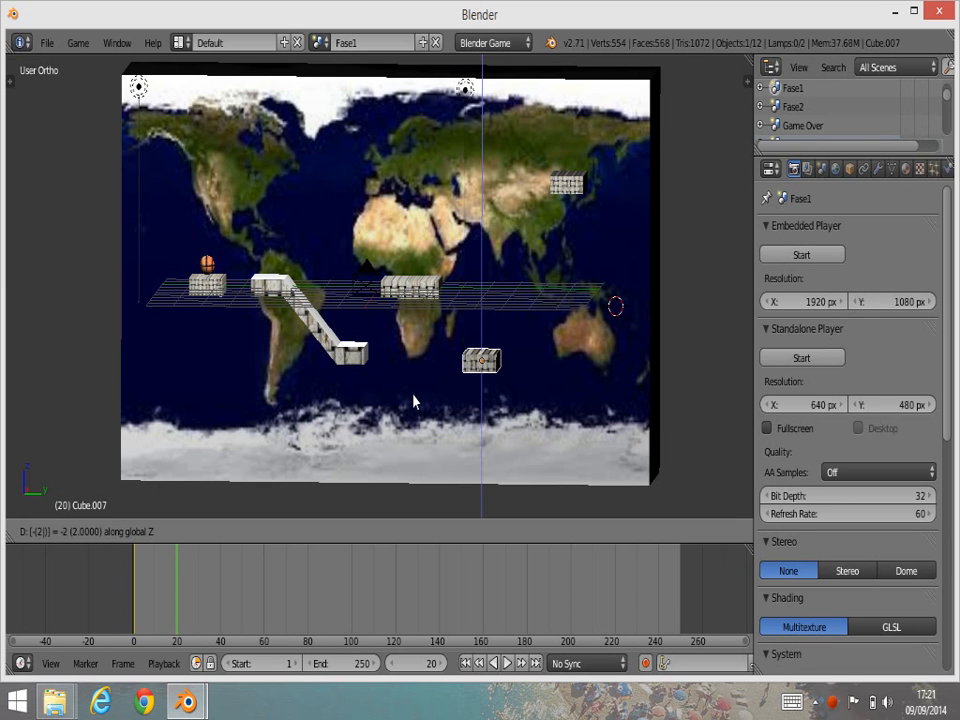
key("Return")
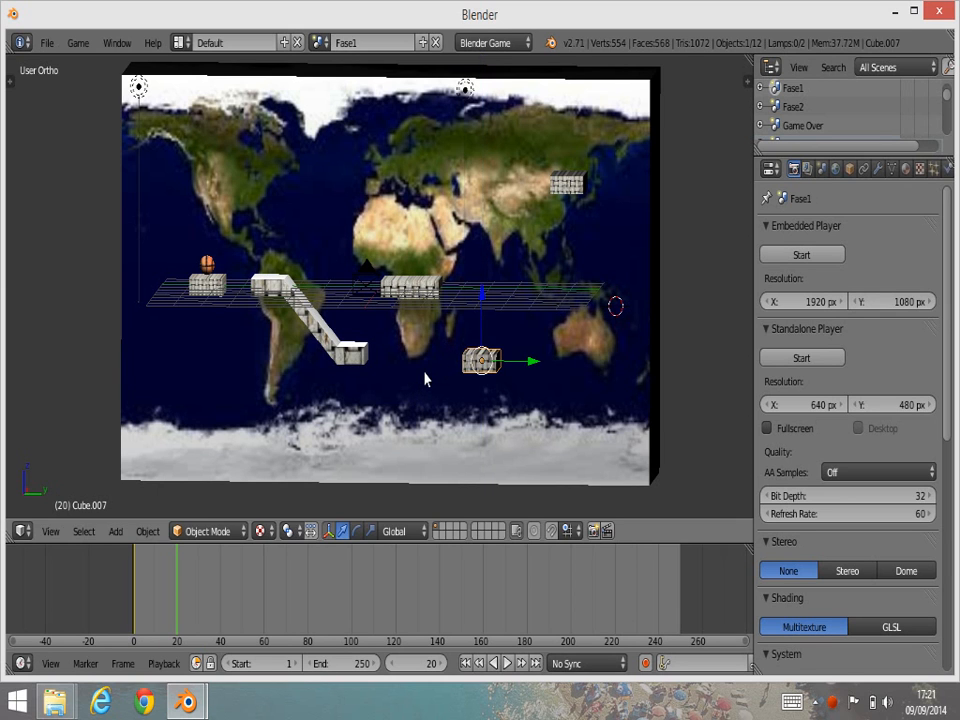
key("i")
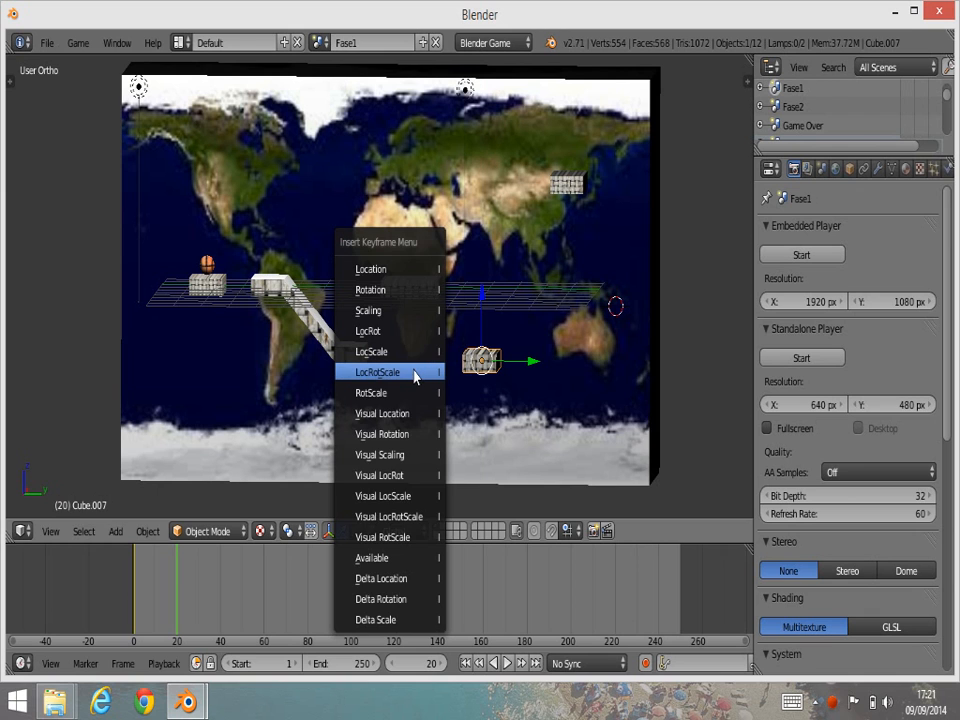
left_click(417, 376)
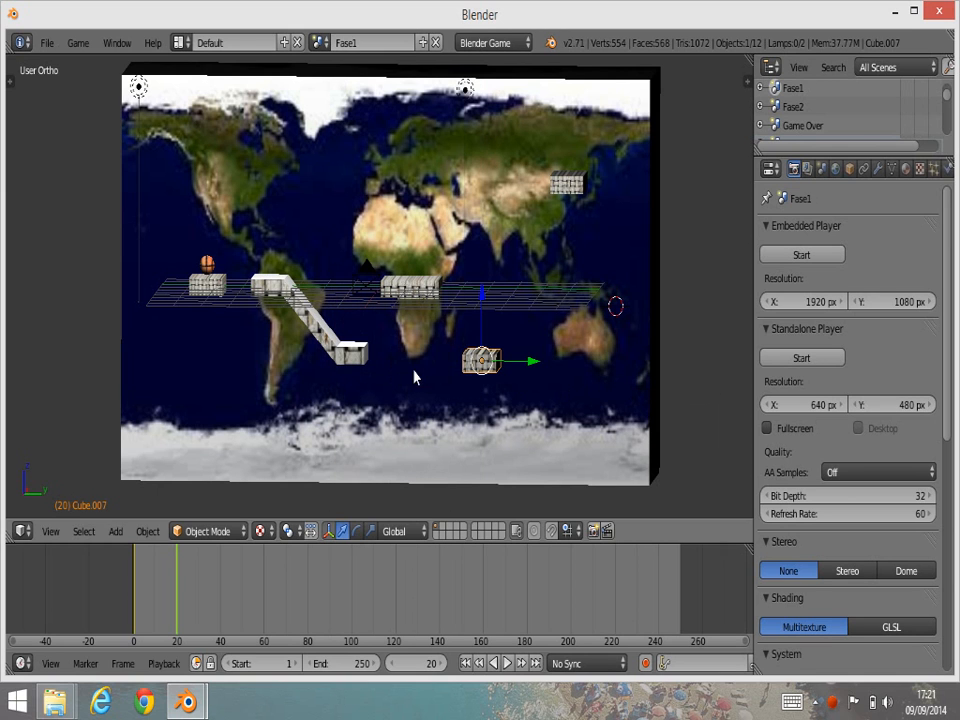
- At frame 40, move Cube.007 by 2 along the Z axis and insert a LocRotScale keyframe
left_click(222, 594)
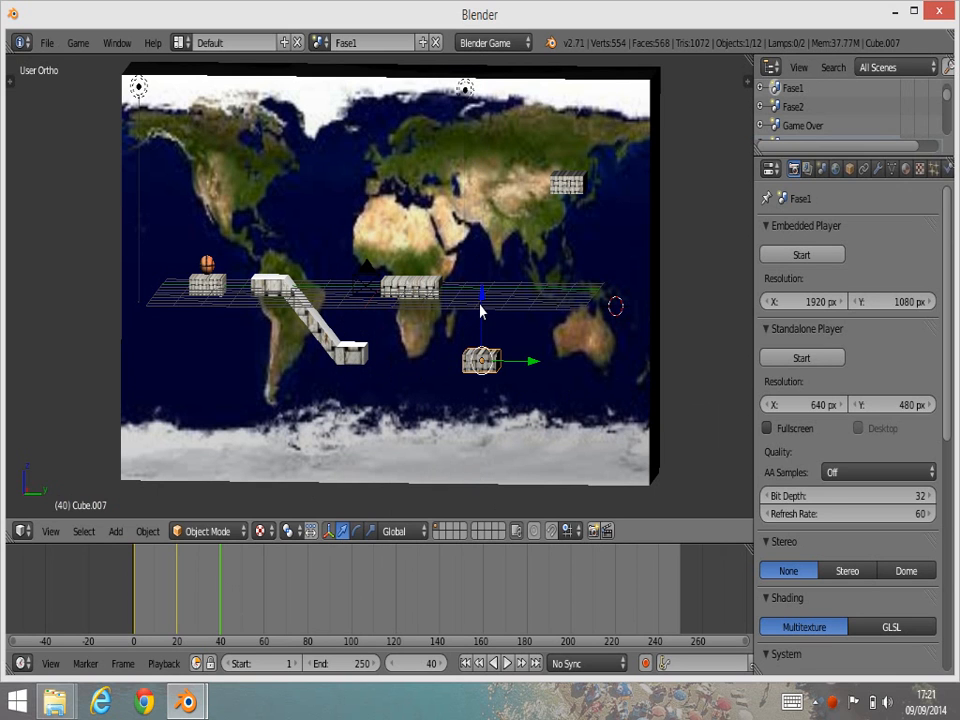
key("g")
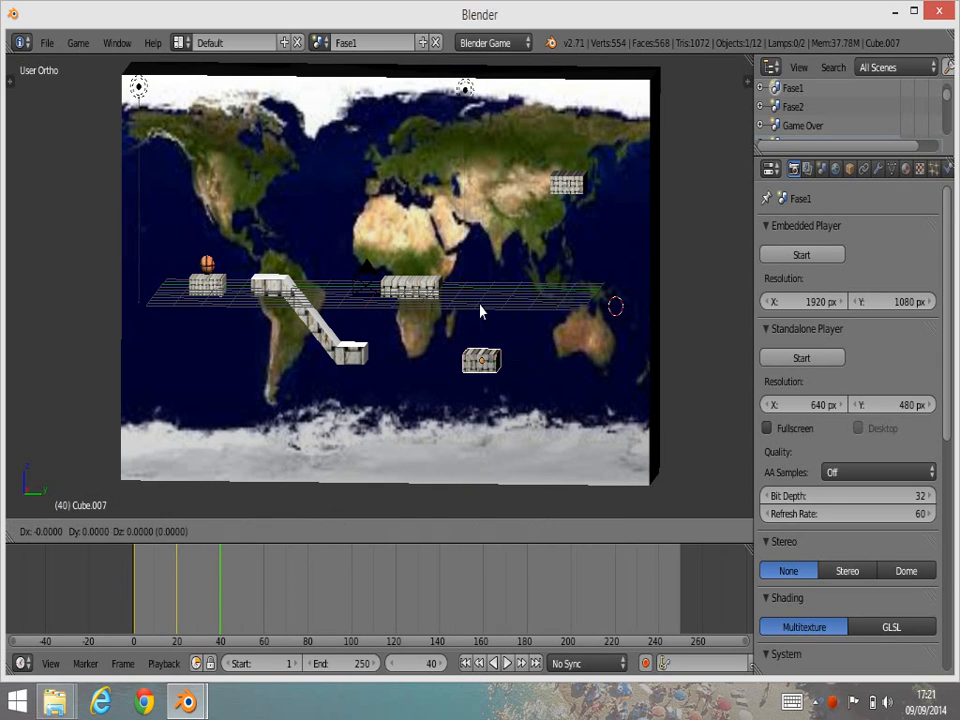
key("z")
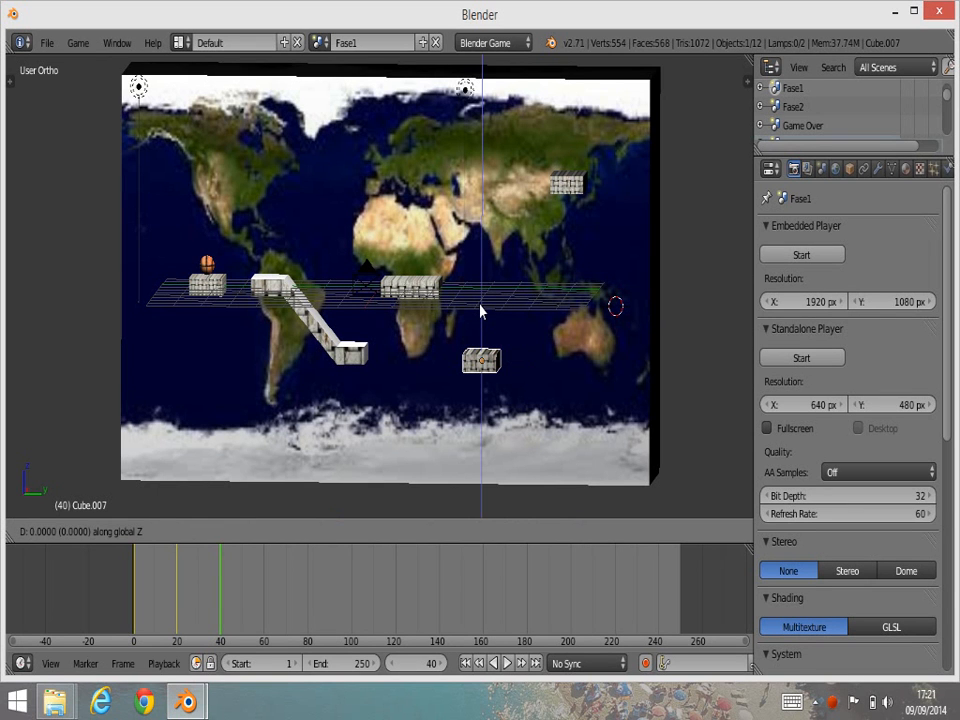
type("2")
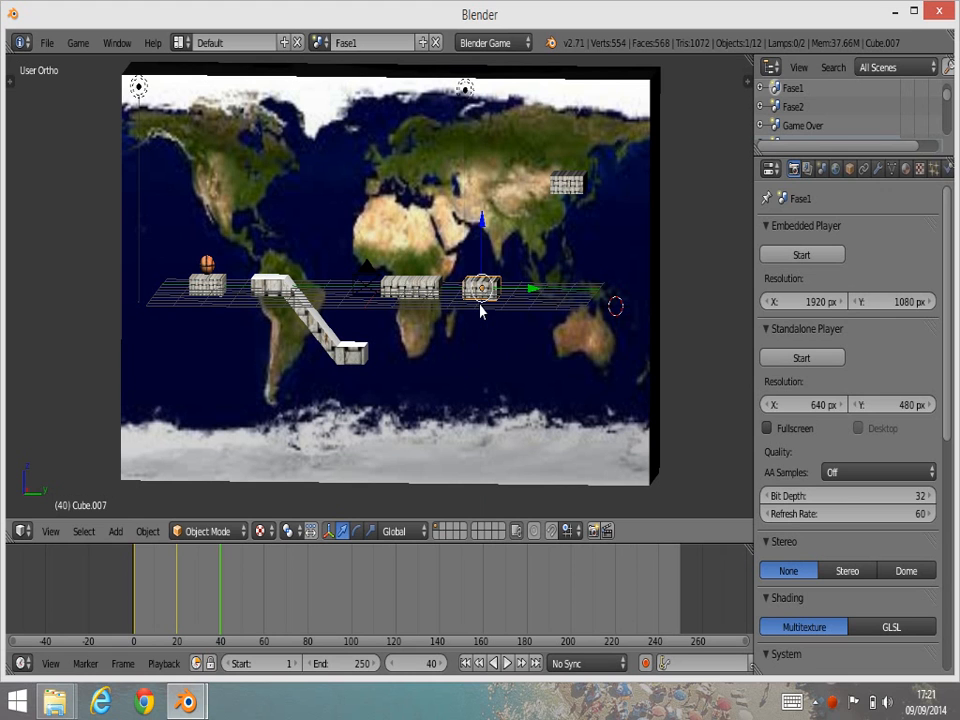
key("i")
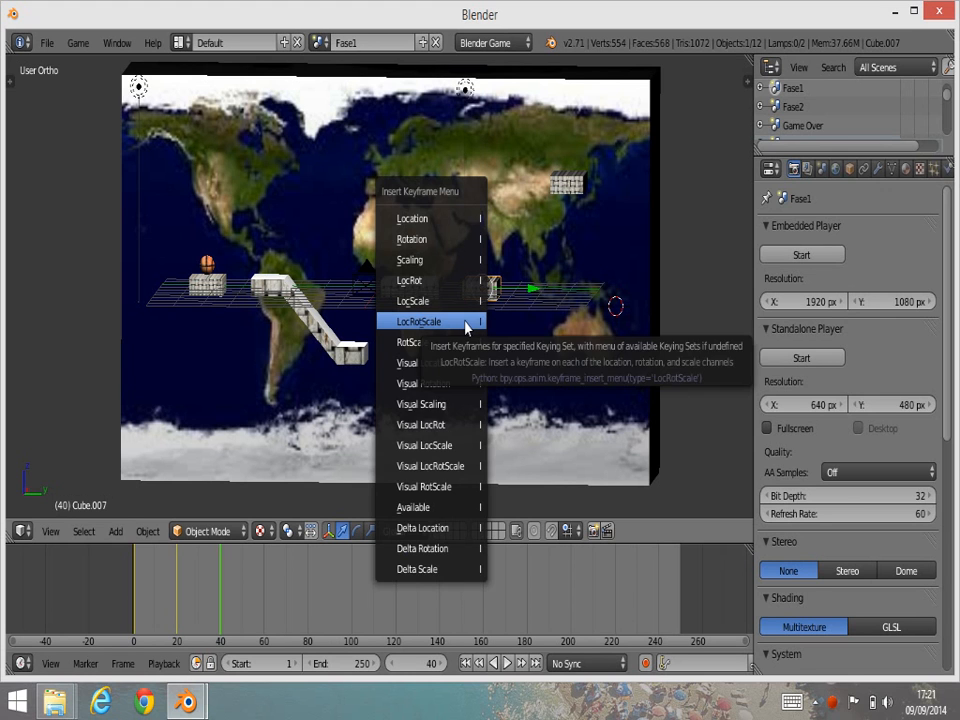
left_click(465, 328)
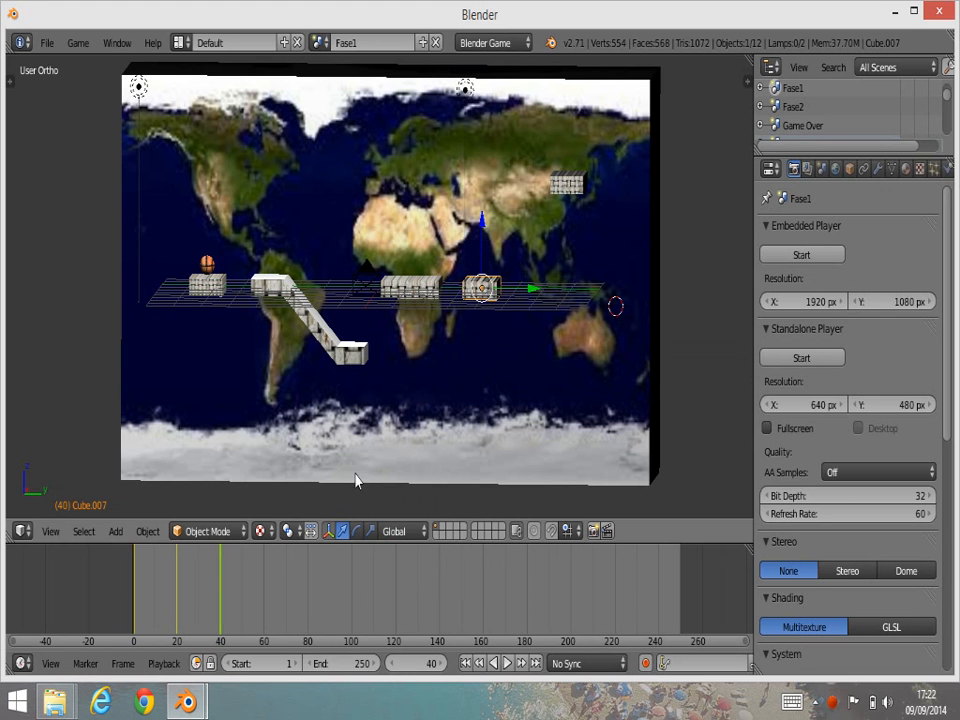
- At frame 60, move Cube.007 by 2 along the Z axis and insert a LocRotScale keyframe
left_click(264, 605)
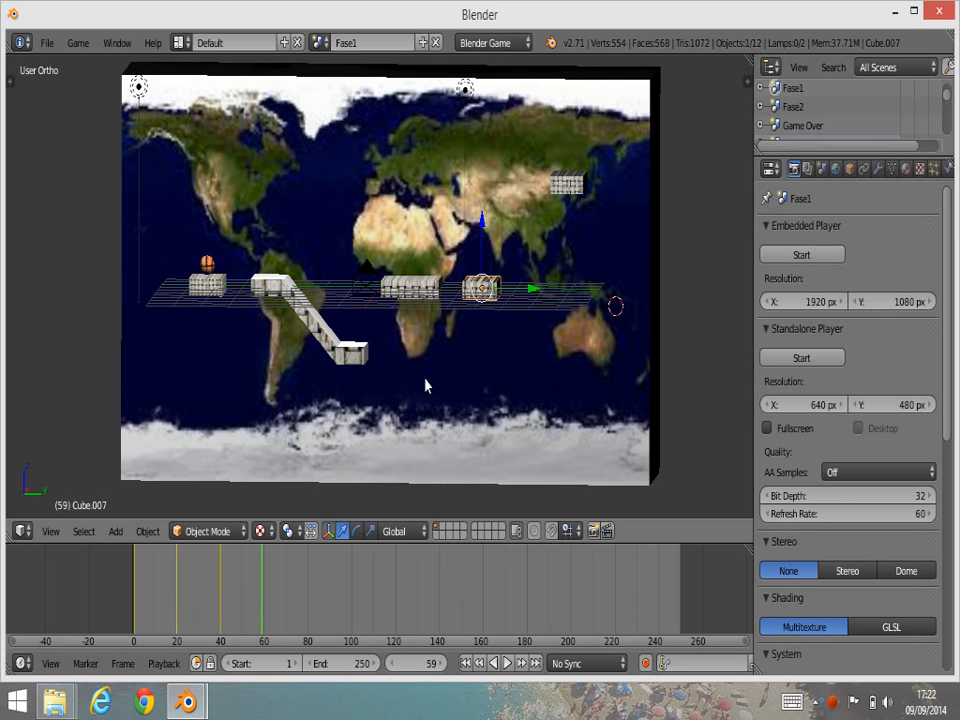
left_click(265, 597)
key("g")
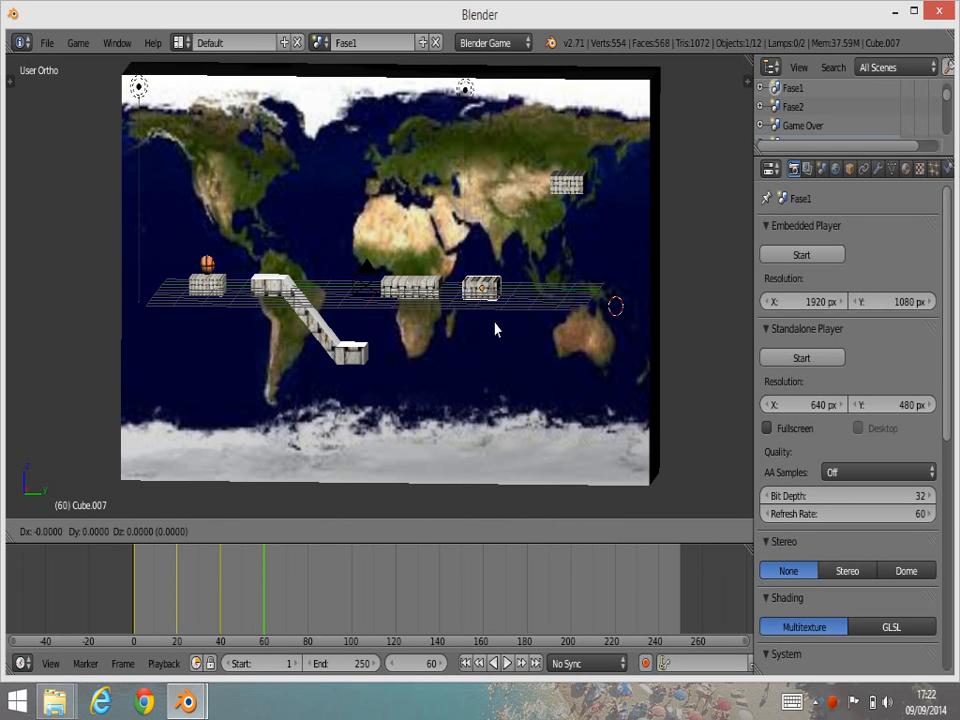
key("z")
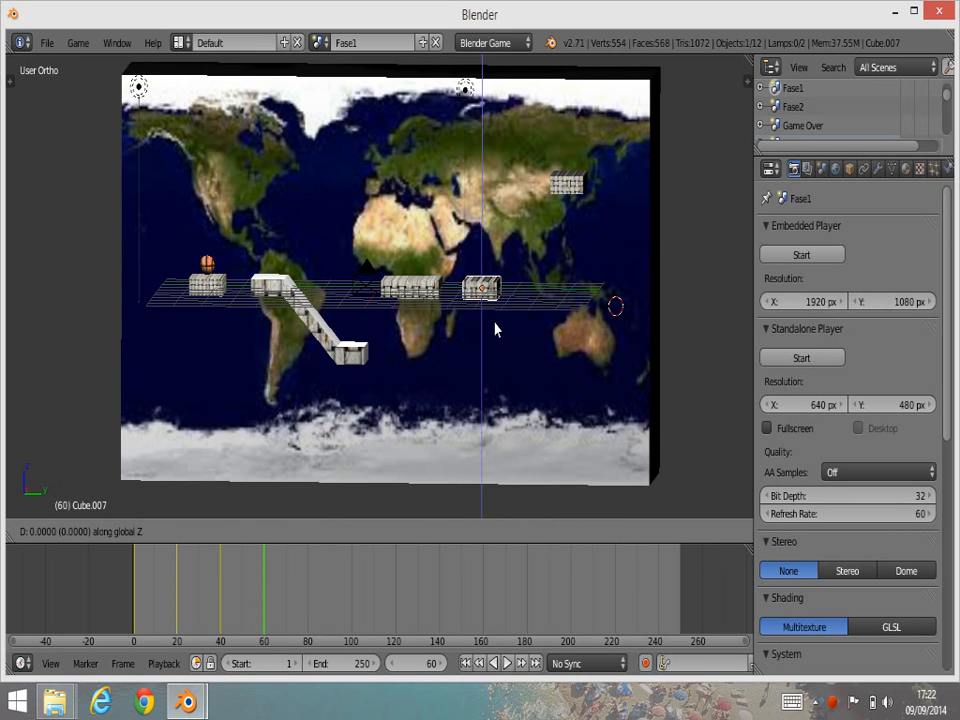
type("2")
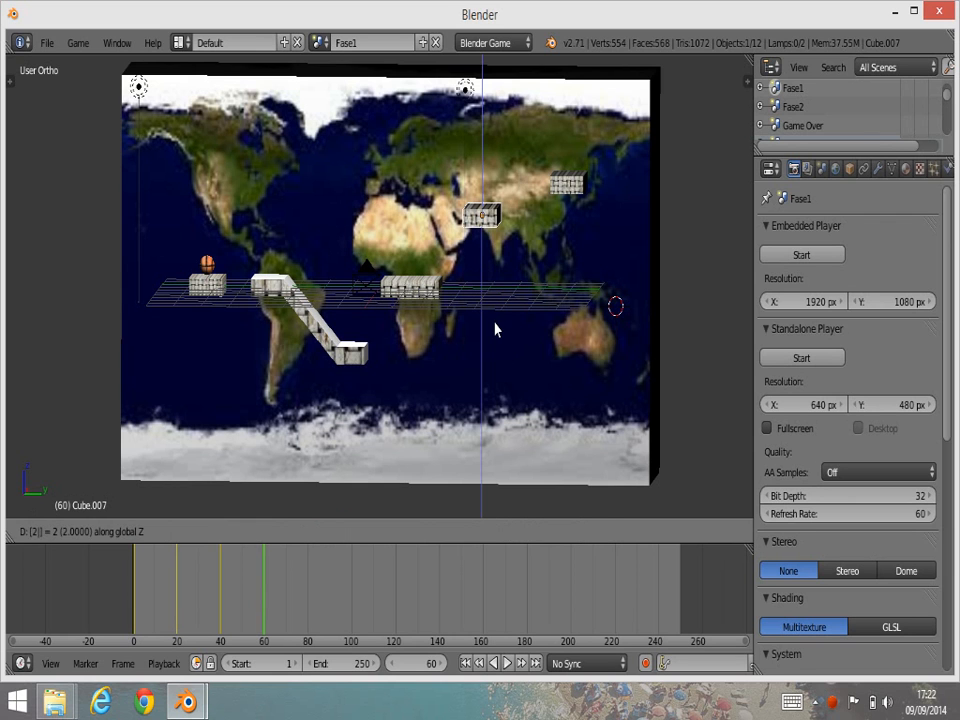
key("Return")
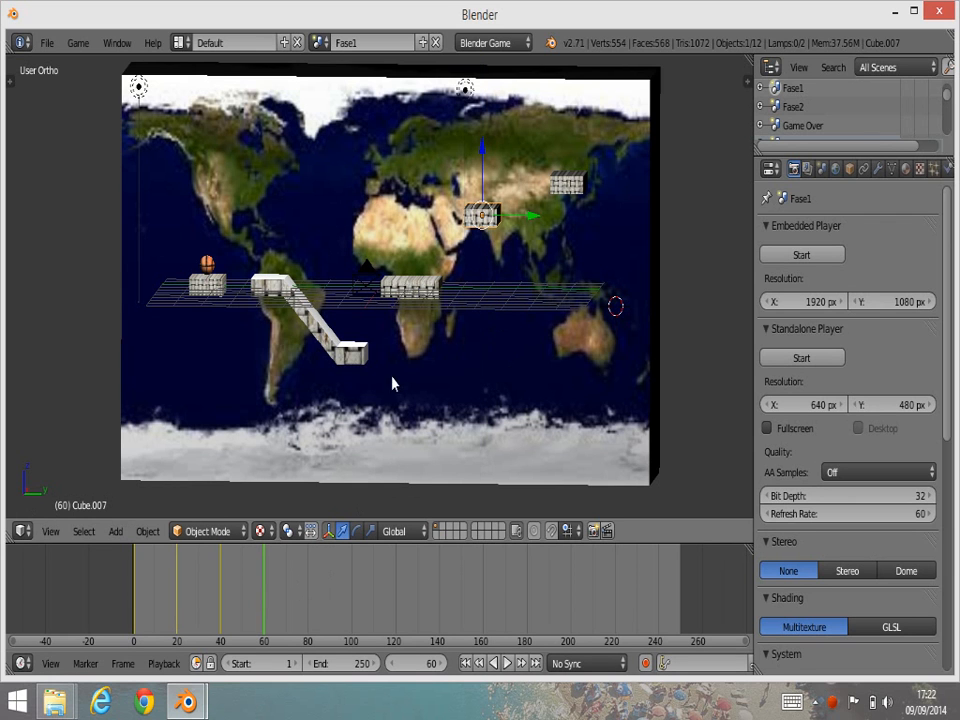
key("i")
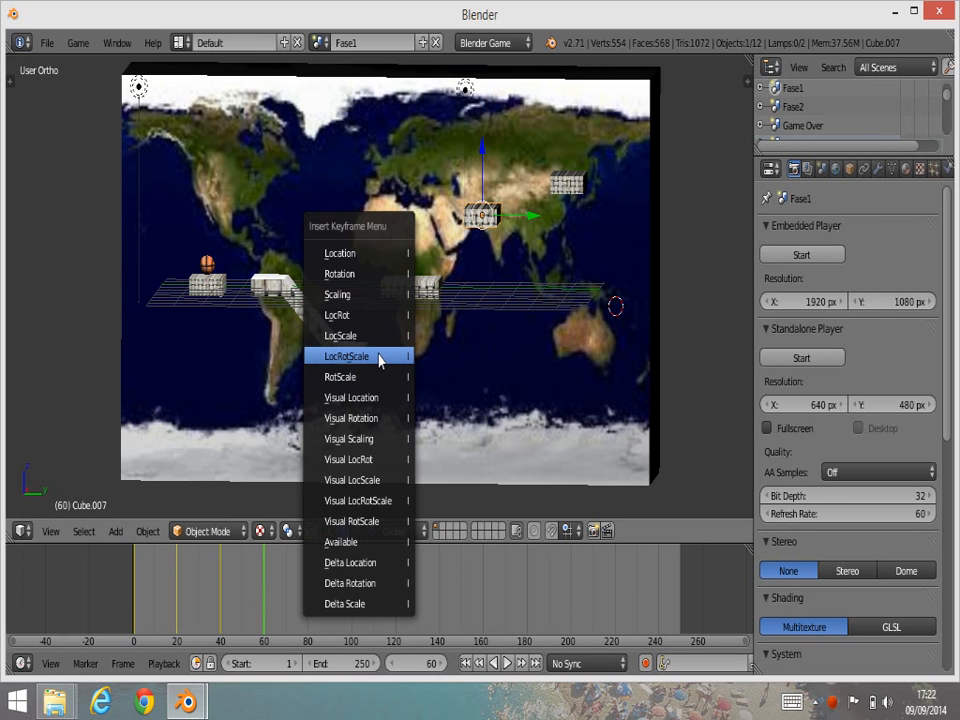
left_click(379, 357)
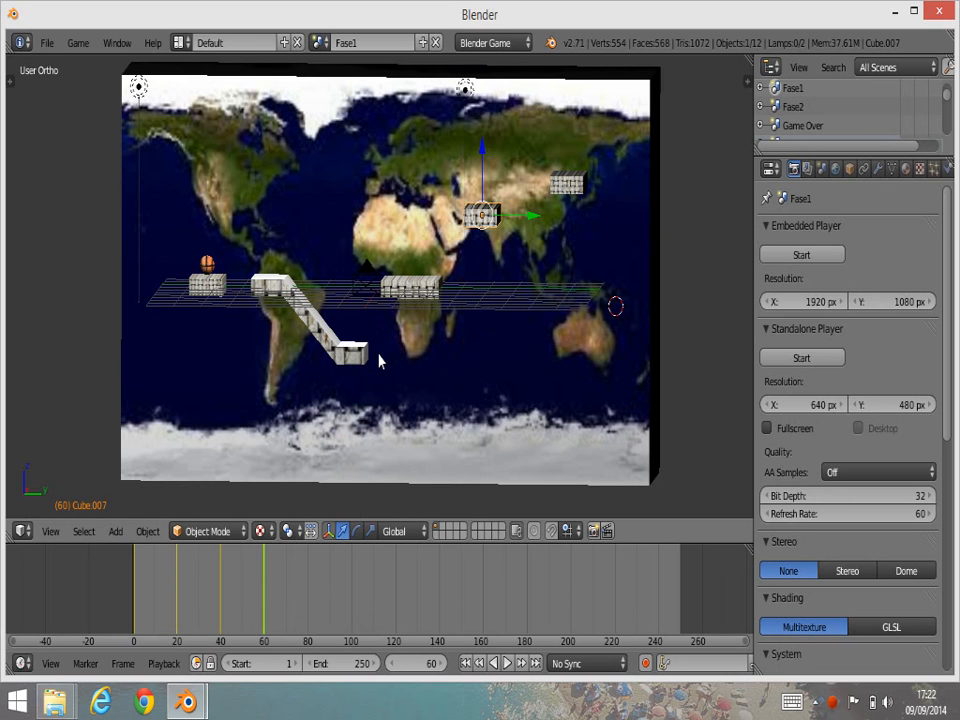
- At frame 80, move Cube.007 by -2 along the Z axis and insert a LocRotScale keyframe
left_click(307, 575)
key("g")
type("z")
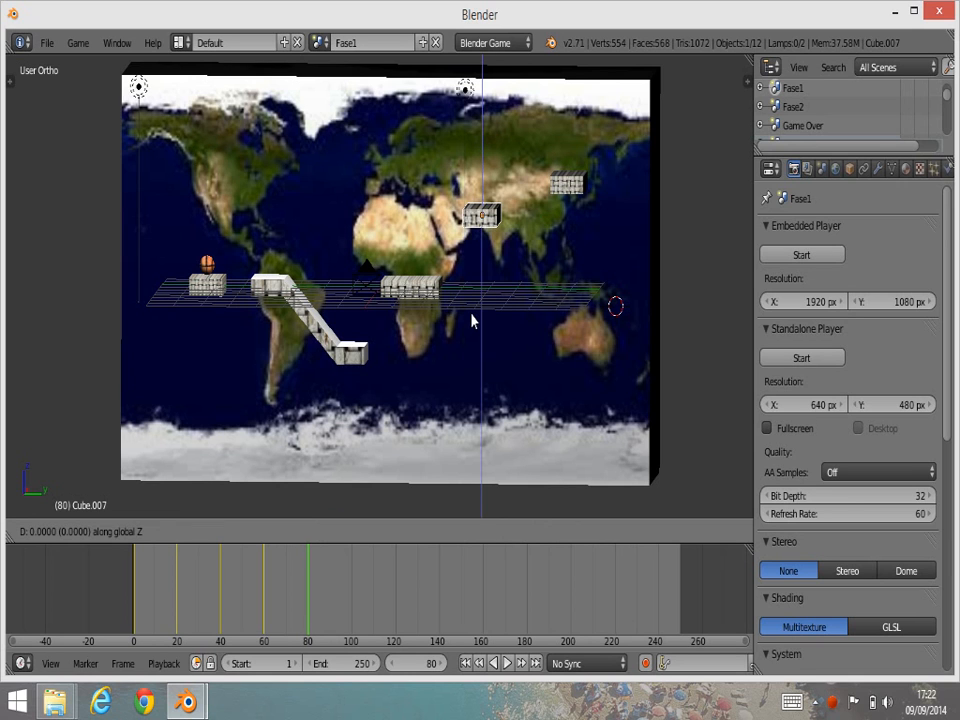
type("-2")
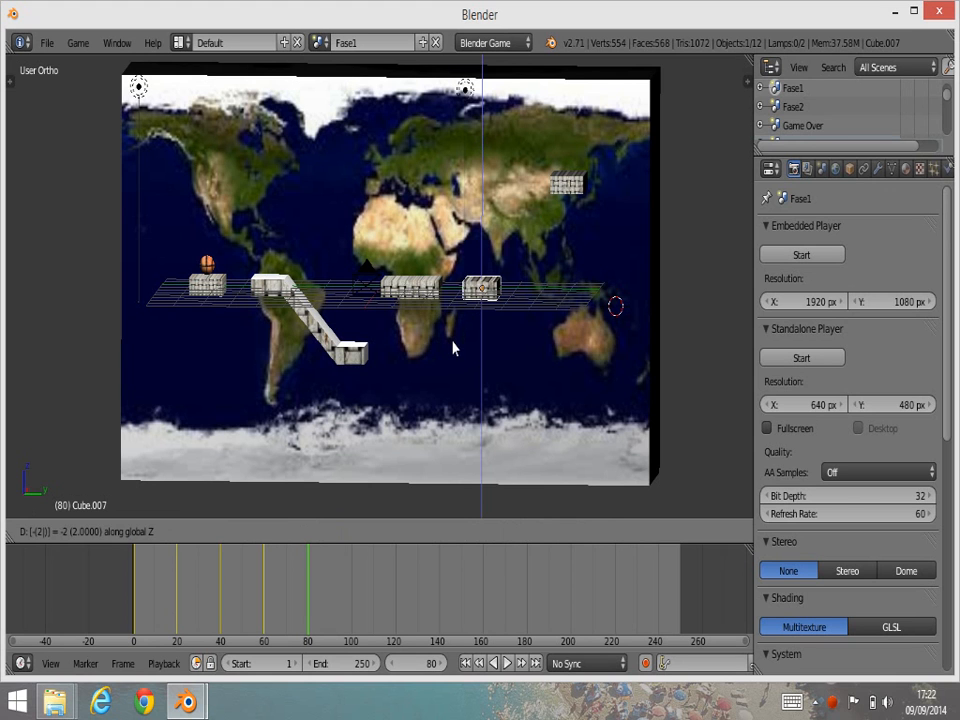
key("Return")
key("i")
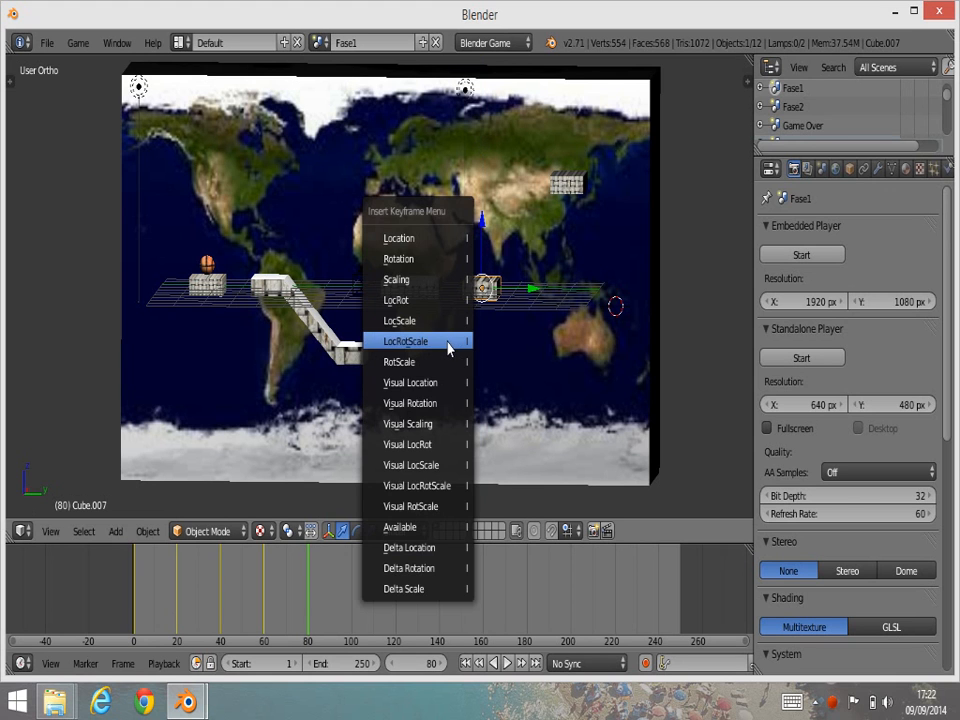
left_click(449, 345)
- Set the timeline's end frame to 80 and play the animation briefly to check the platform's movement
left_click(358, 664)
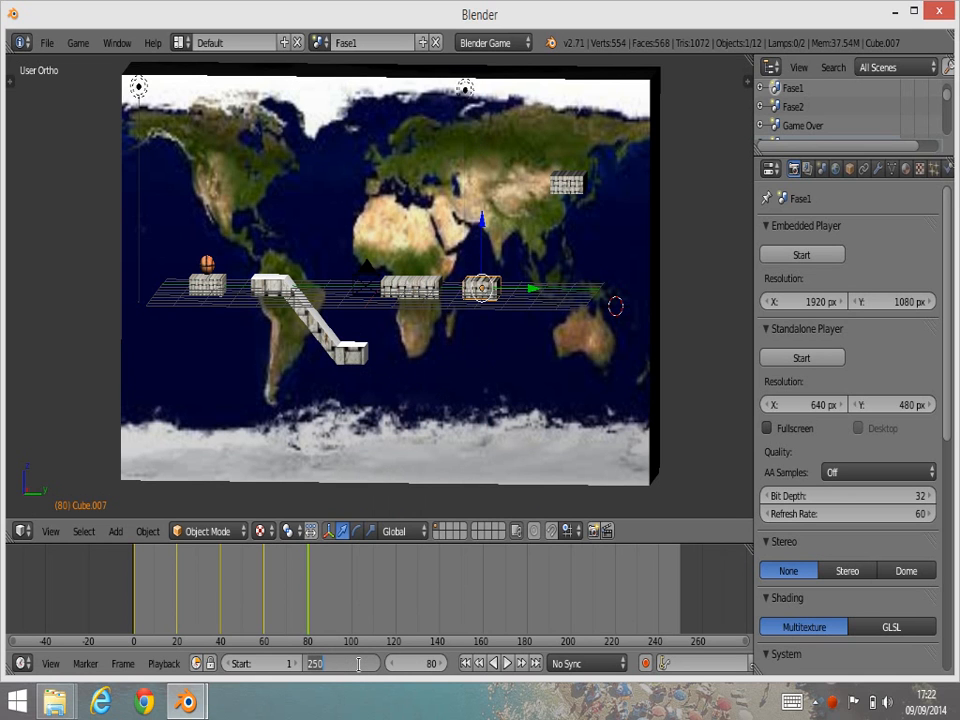
type("80")
key("Return")
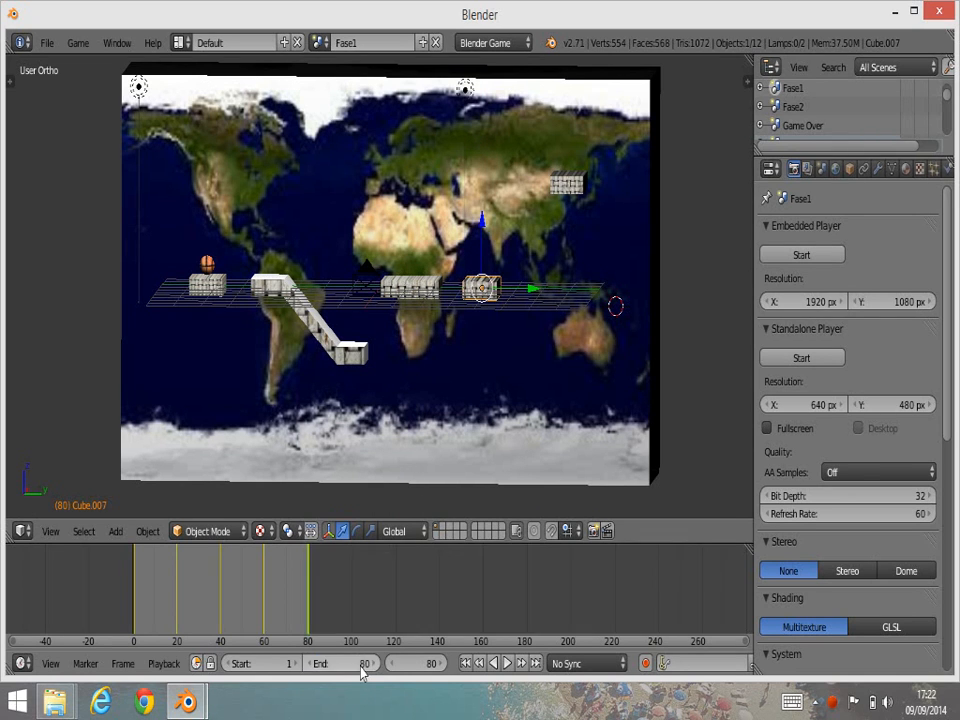
left_click(507, 664)
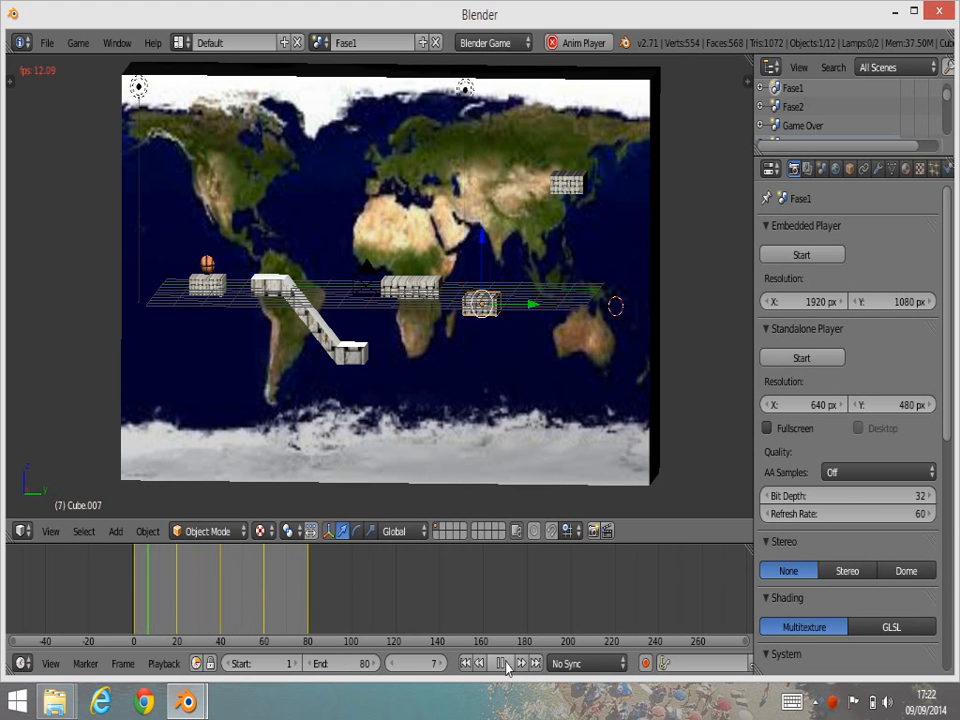
key("Escape")
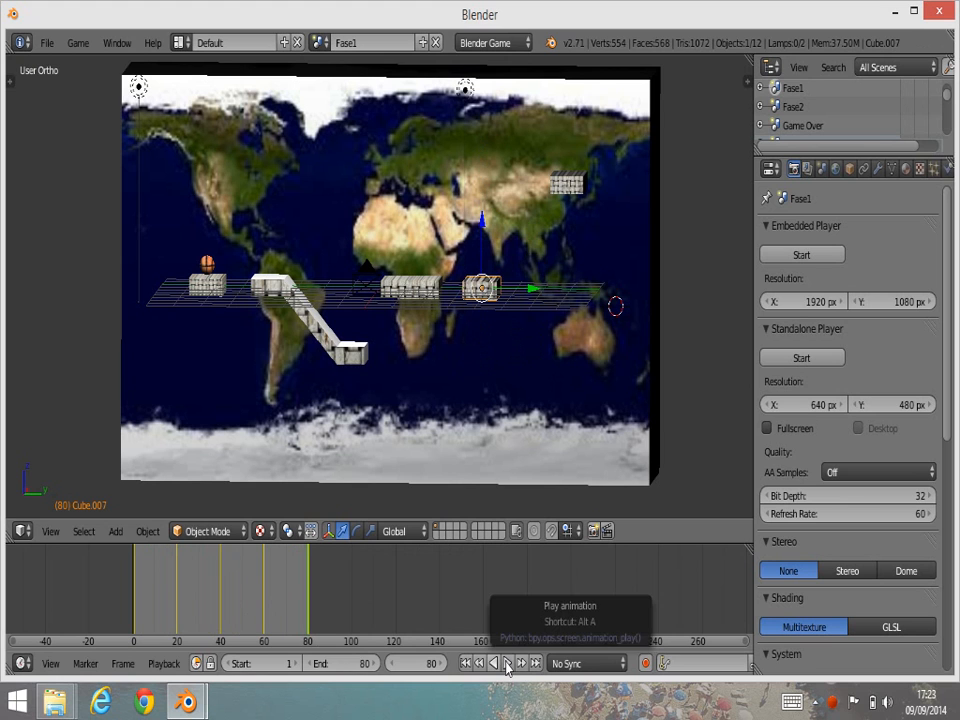
- In the Game Logic layout, add an Always sensor, an And controller and an Action actuator to Cube.007
left_click(179, 43)
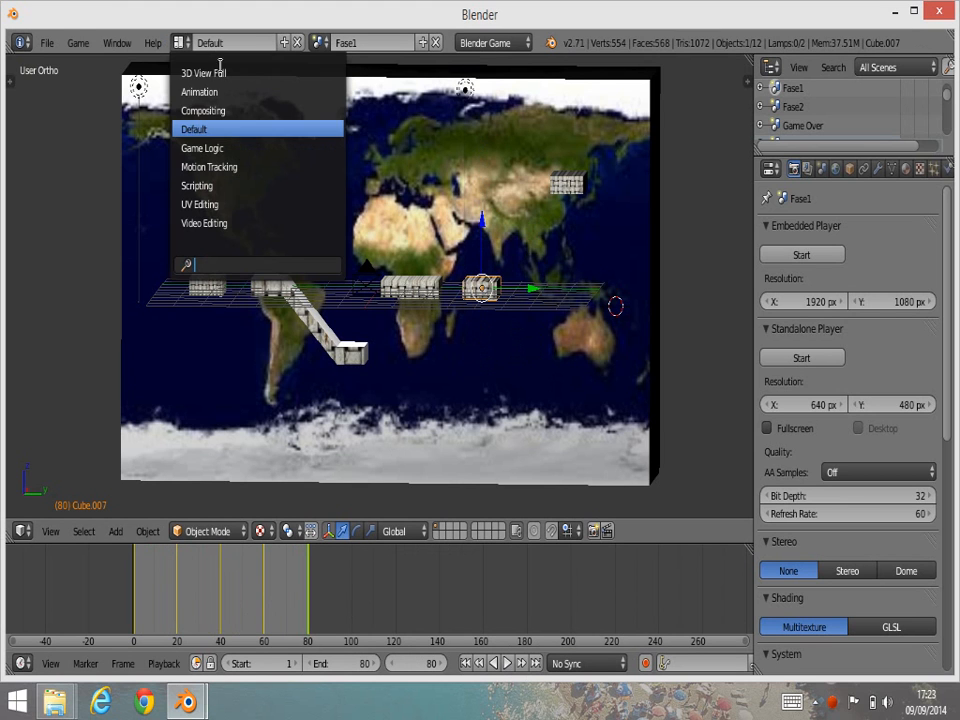
left_click(205, 148)
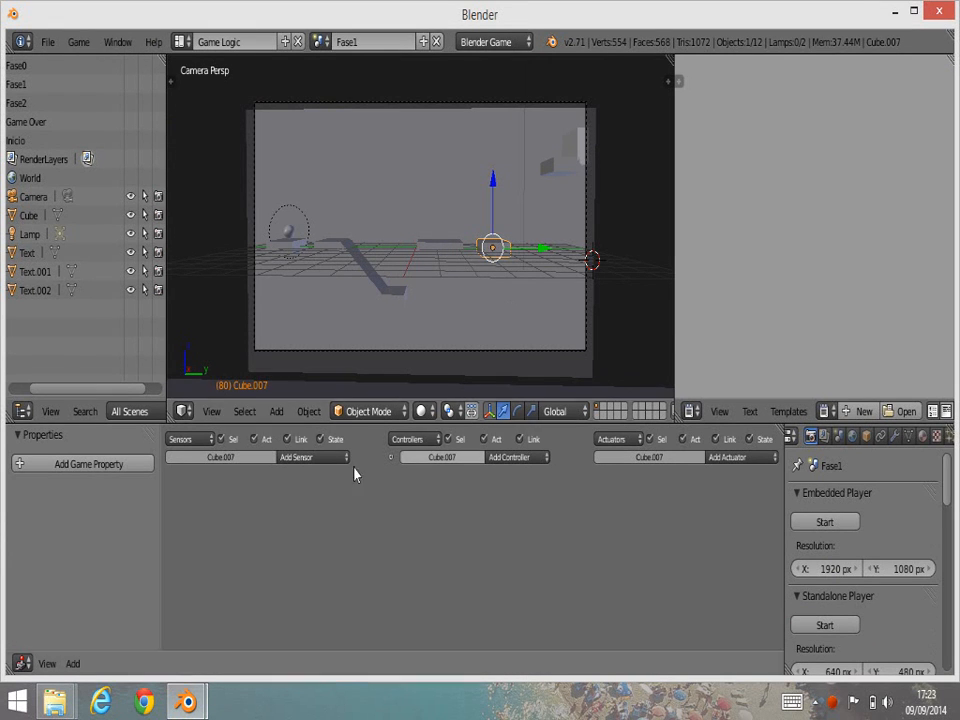
left_click(310, 460)
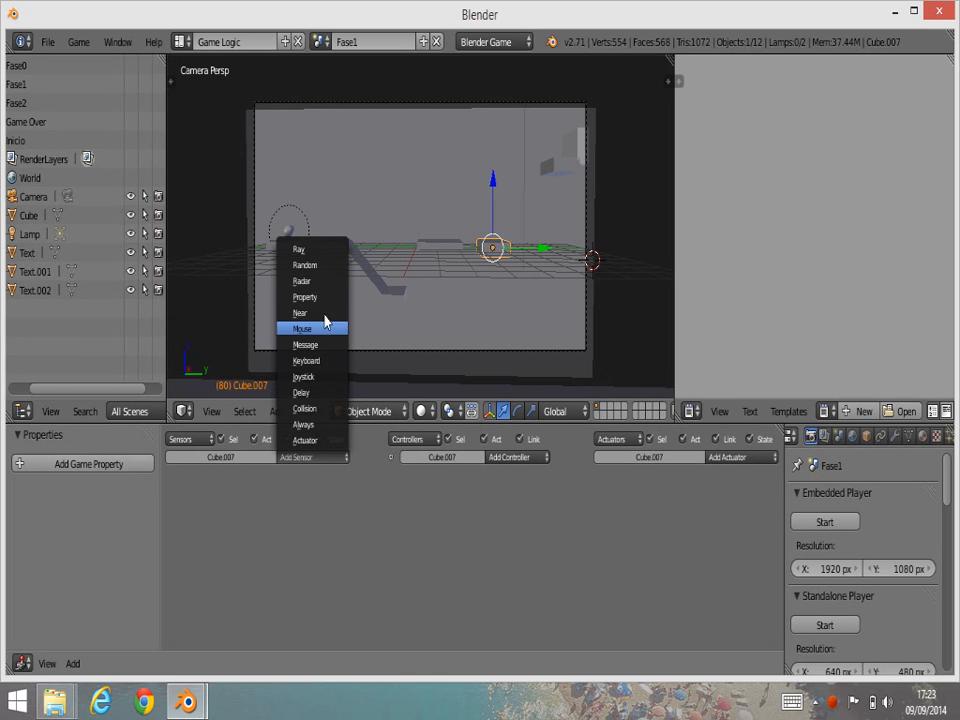
left_click(316, 424)
left_click(508, 457)
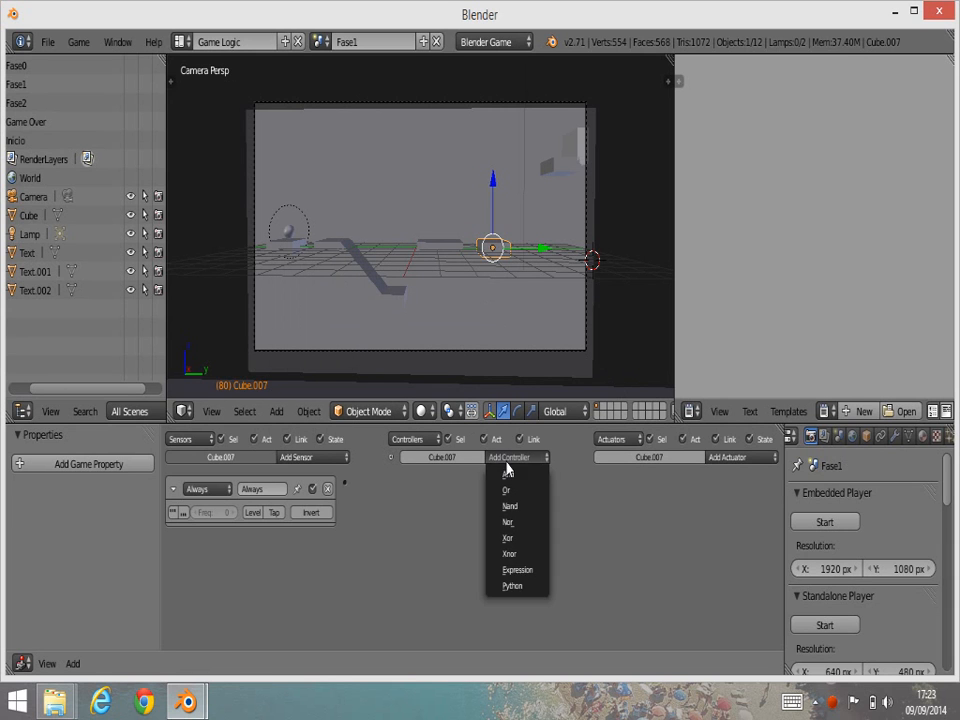
left_click(514, 477)
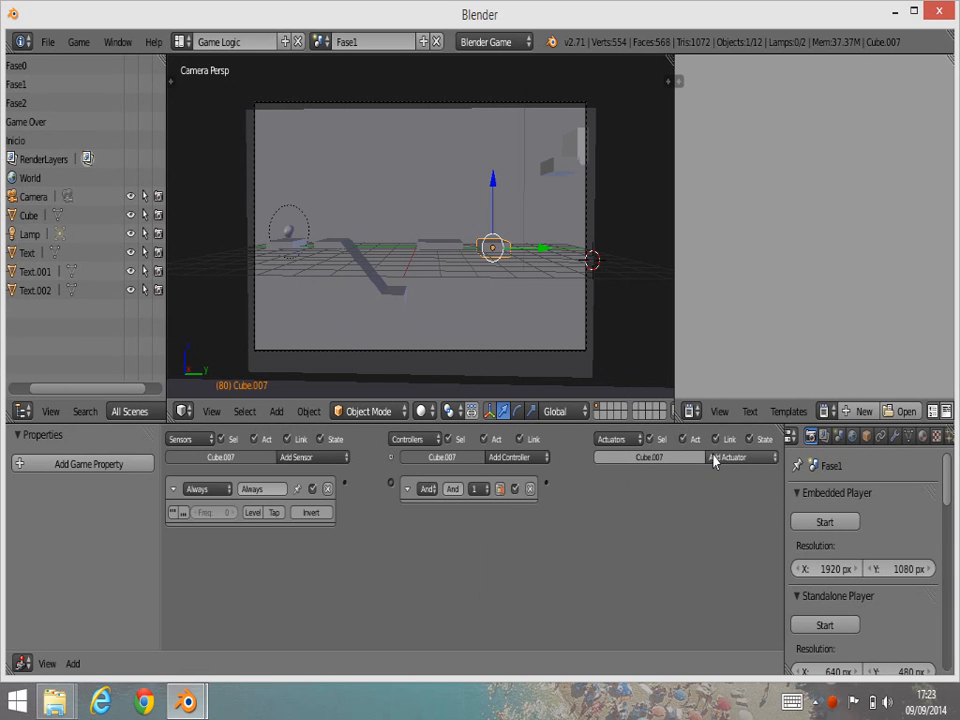
left_click(718, 457)
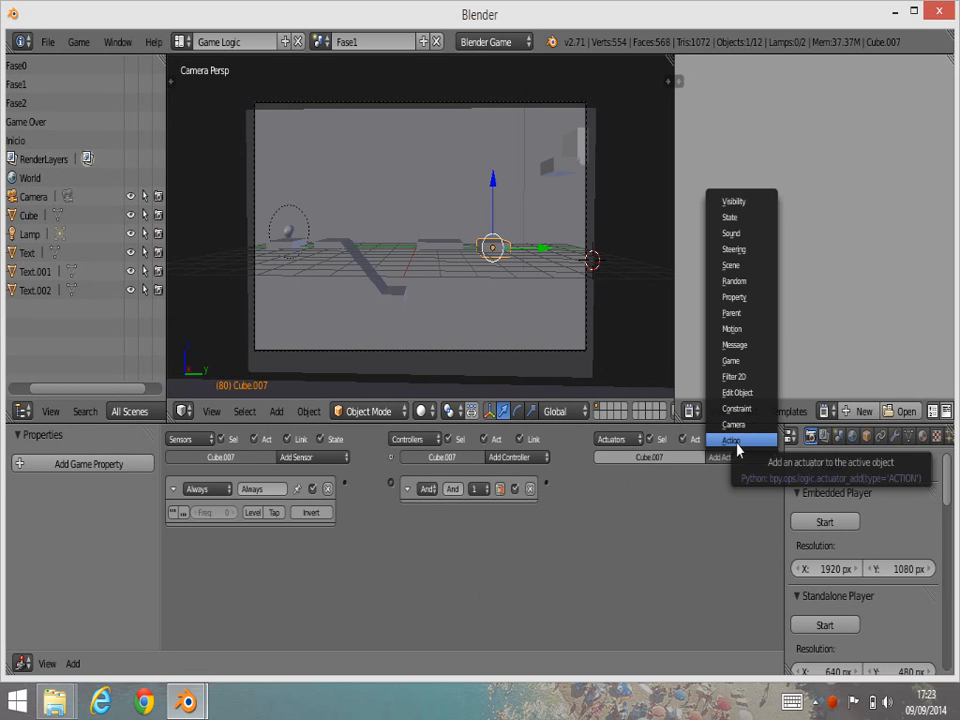
left_click(737, 445)
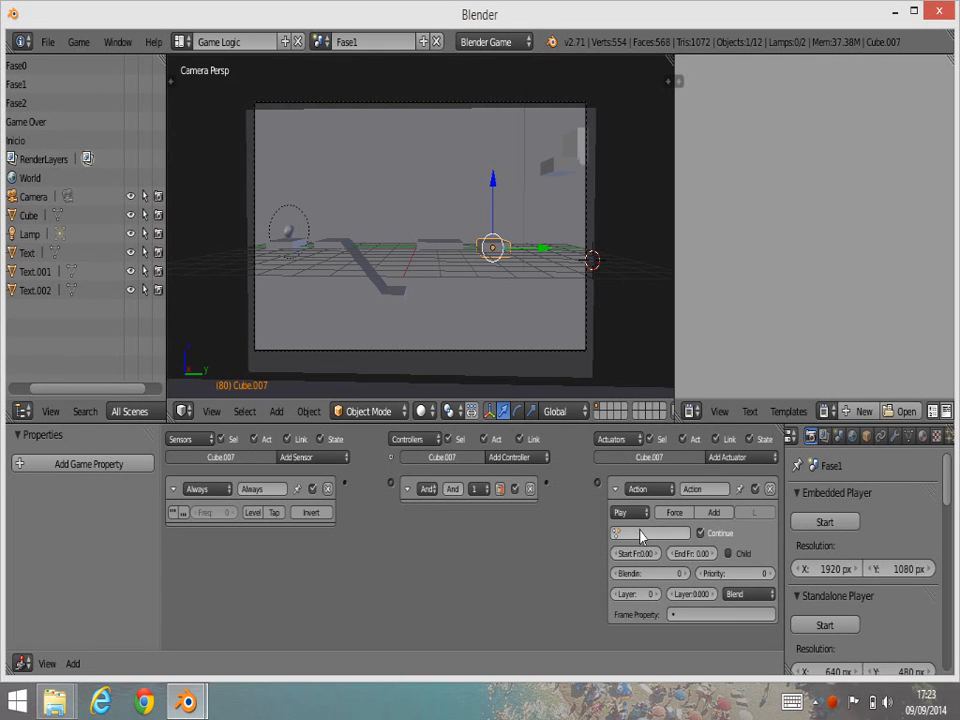
- Assign Cube.007Action to the Action actuator, with start frame 1 and end frame 80
left_click(650, 533)
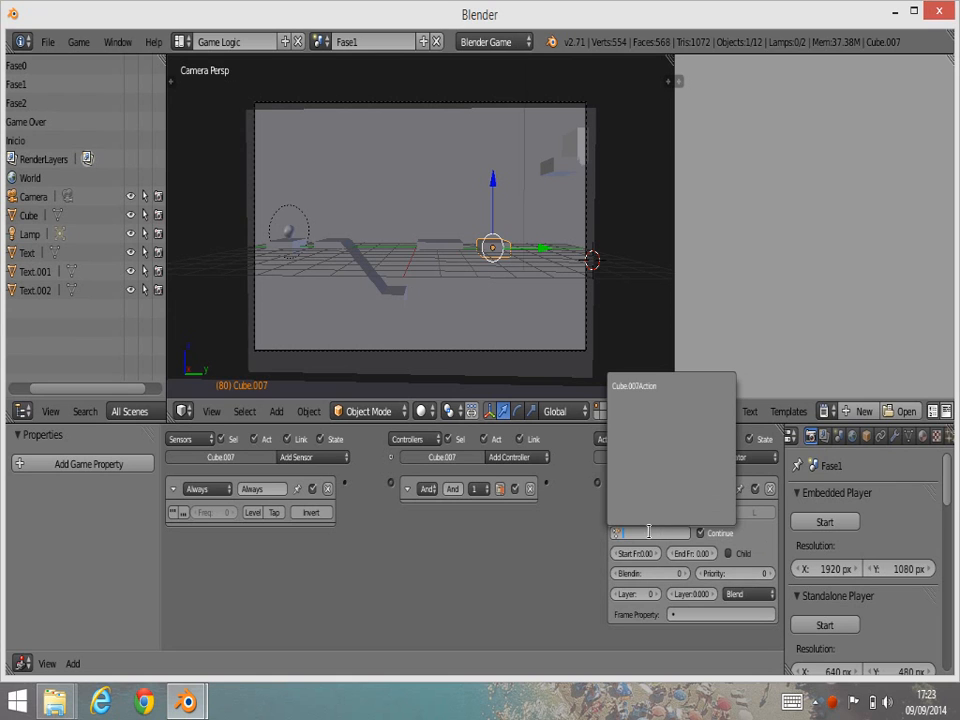
left_click(646, 389)
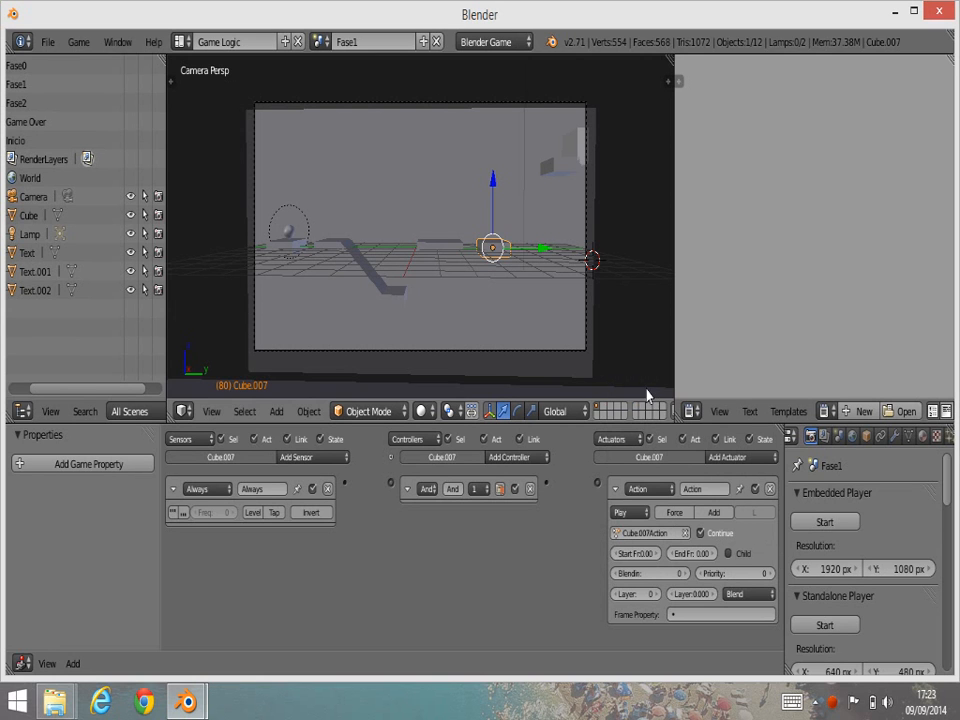
left_click(630, 552)
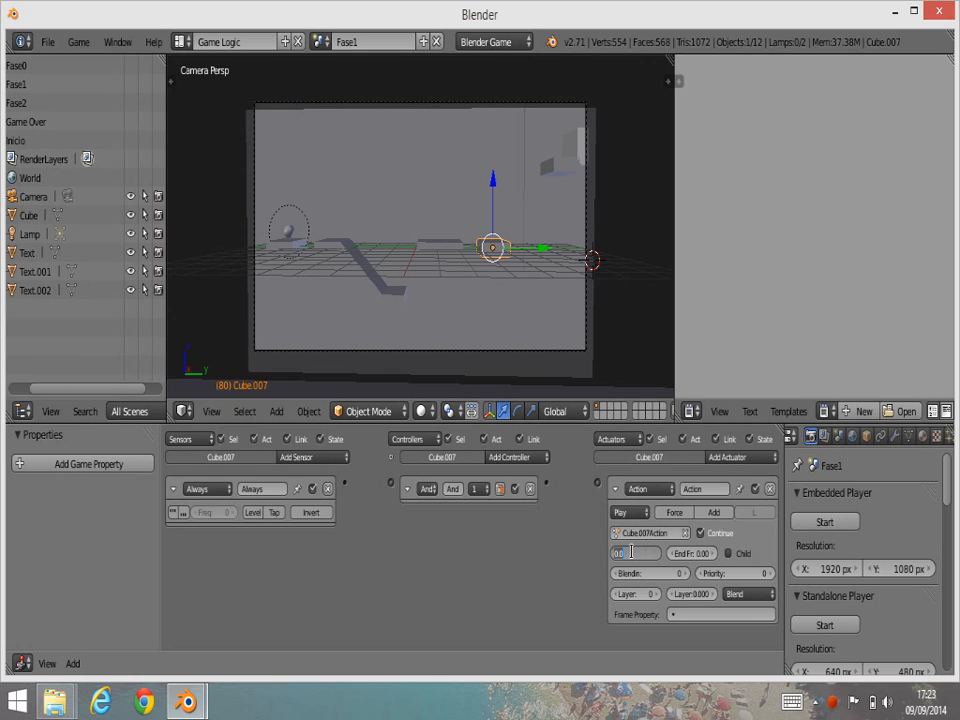
type("1")
left_click(702, 553)
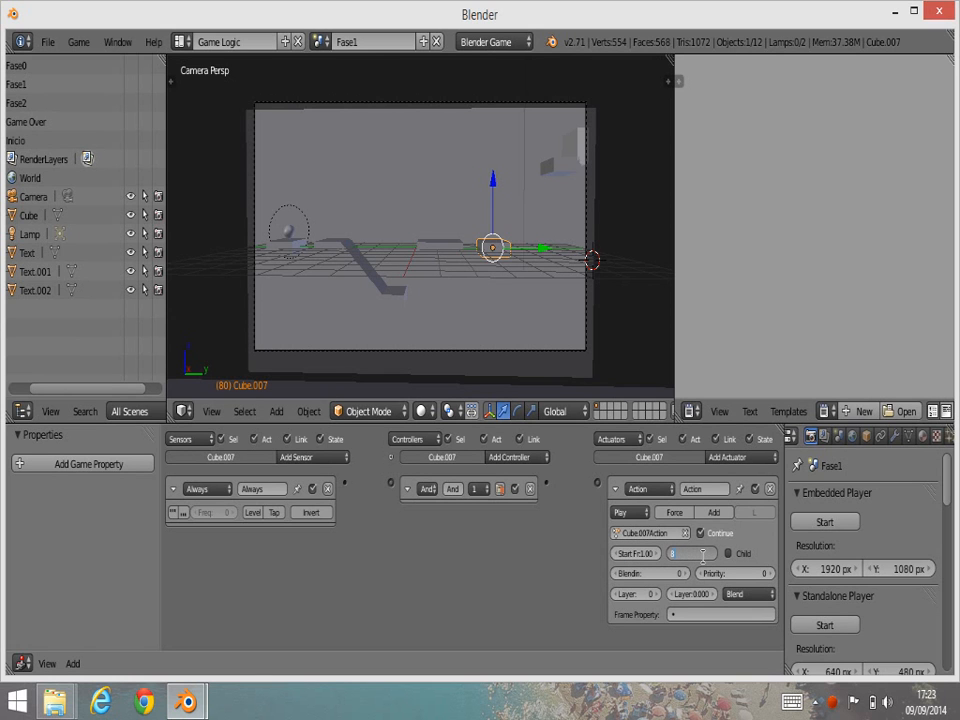
key("Return")
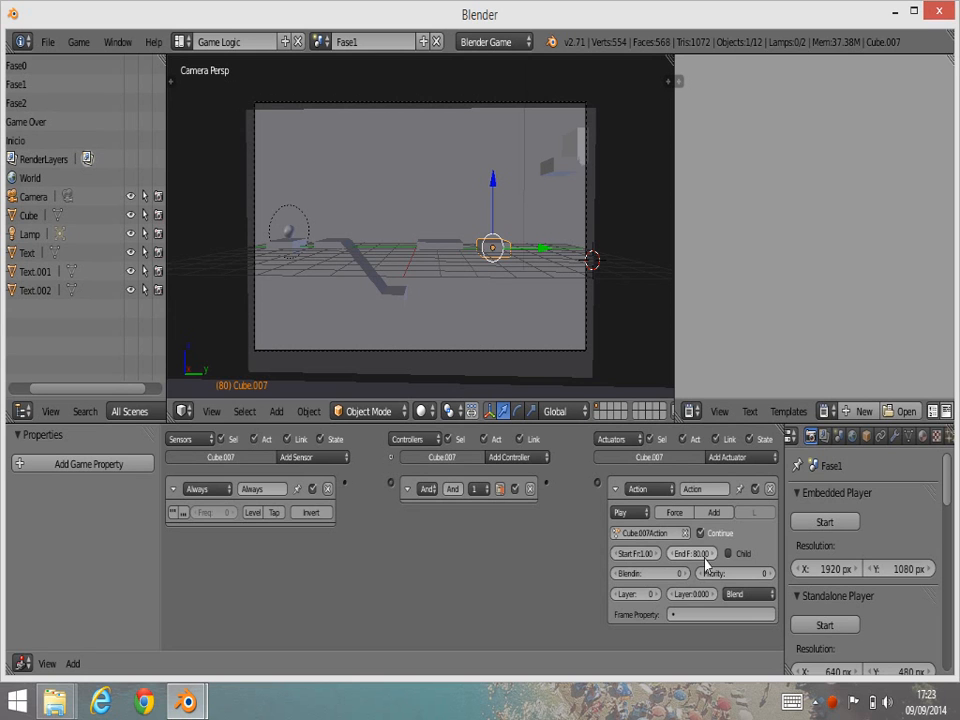
- Set the actuator's action type to Loop Stop and link the Always sensor through the And controller to it
left_click(632, 514)
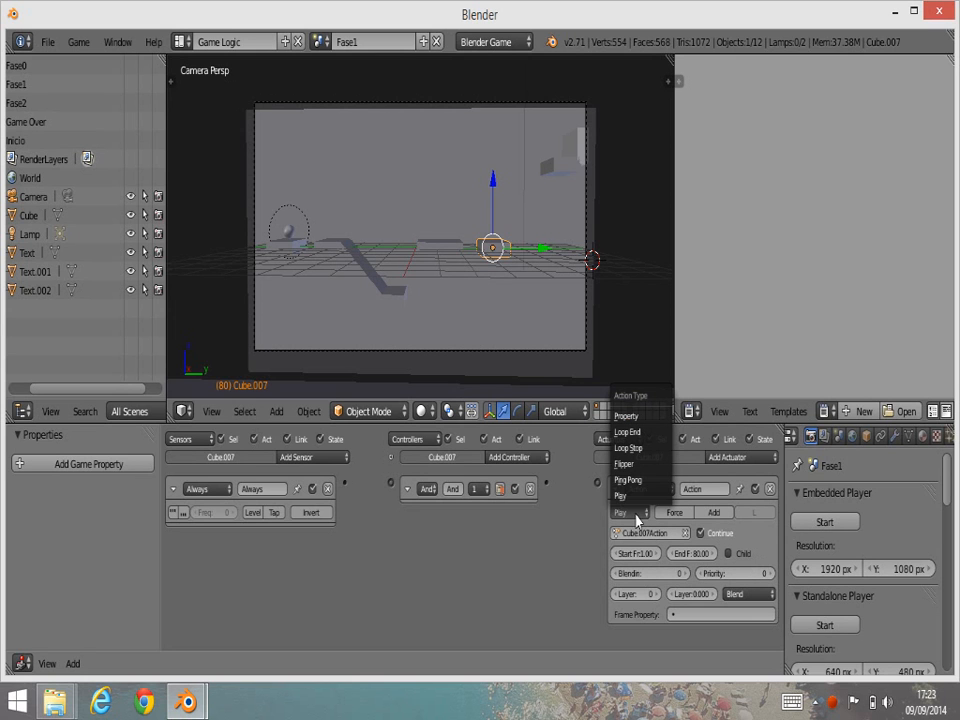
left_click(632, 448)
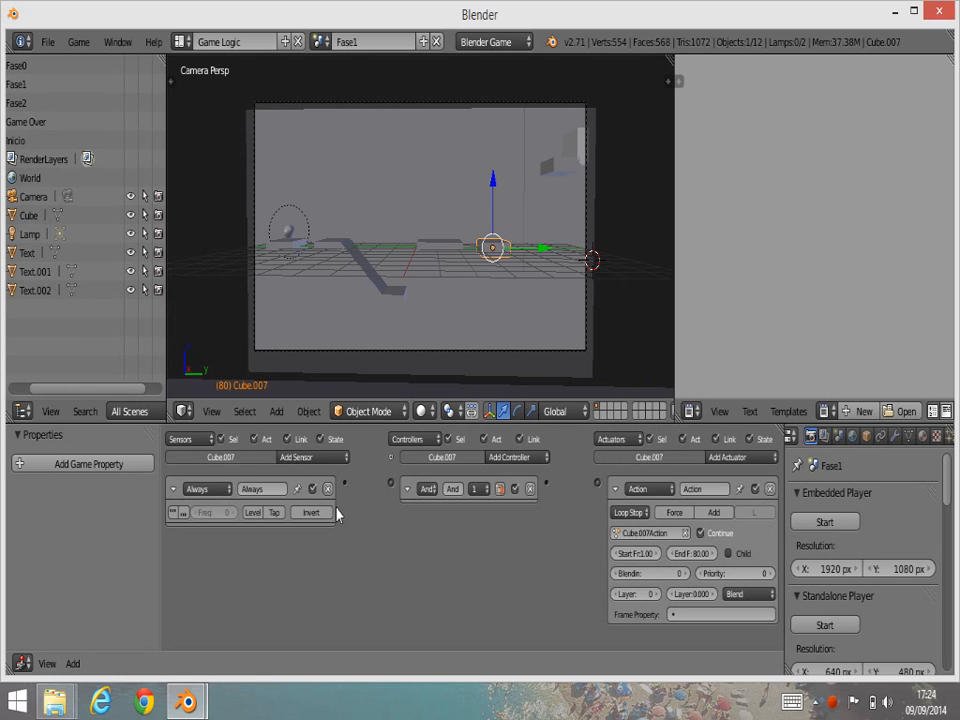
left_click_drag(345, 486, 390, 485)
left_click_drag(546, 484, 597, 483)
- Switch to the Inicio scene and set the Standalone Player resolution to 800 × 600 px
left_click(324, 42)
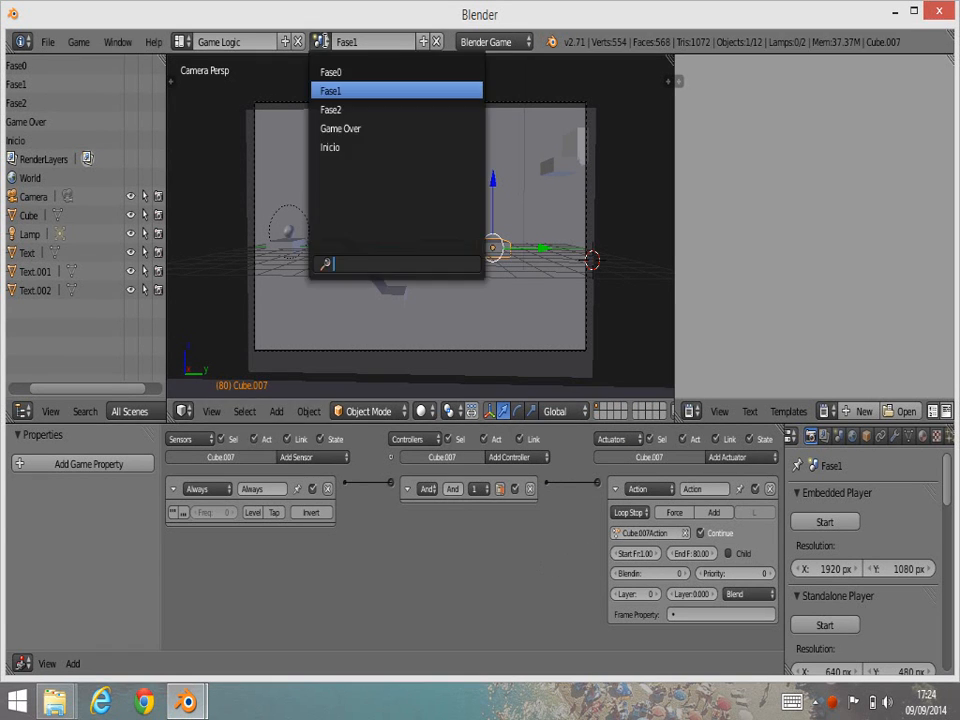
left_click(349, 148)
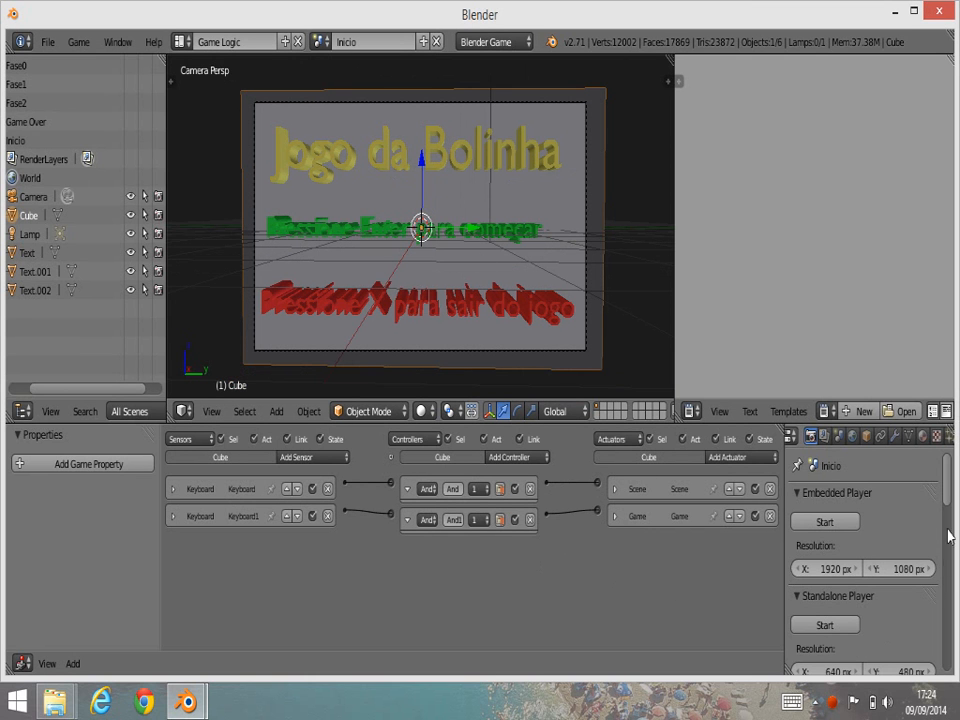
scroll(947, 527, "down", 2)
scroll(947, 527, "down", 1)
left_click(830, 579)
type("80")
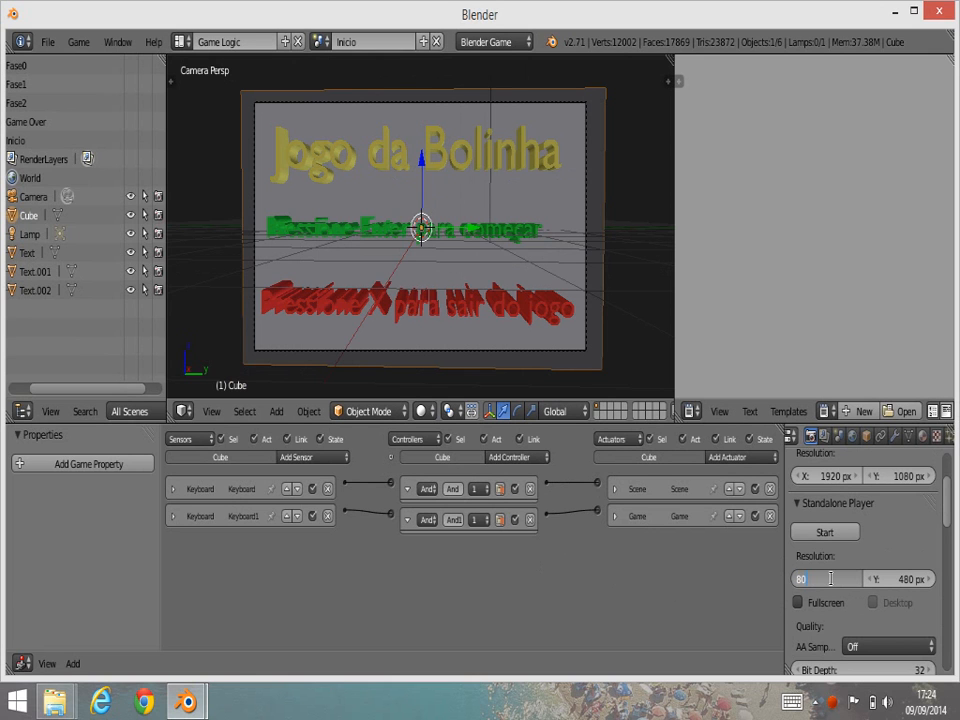
type("0")
key("Return")
left_click(893, 581)
type("6")
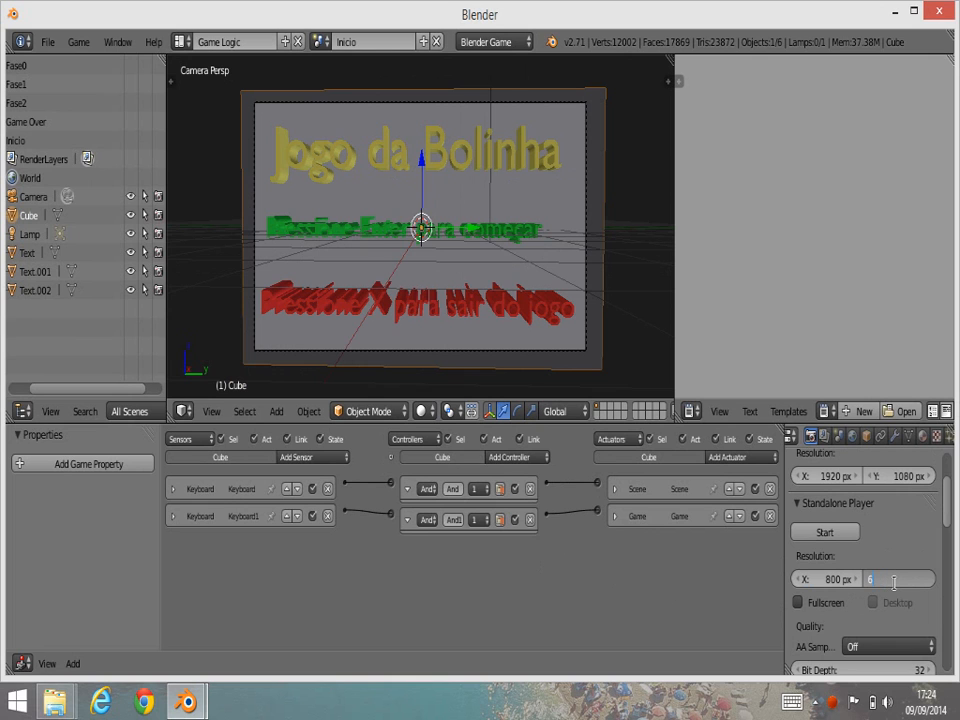
key("Return")
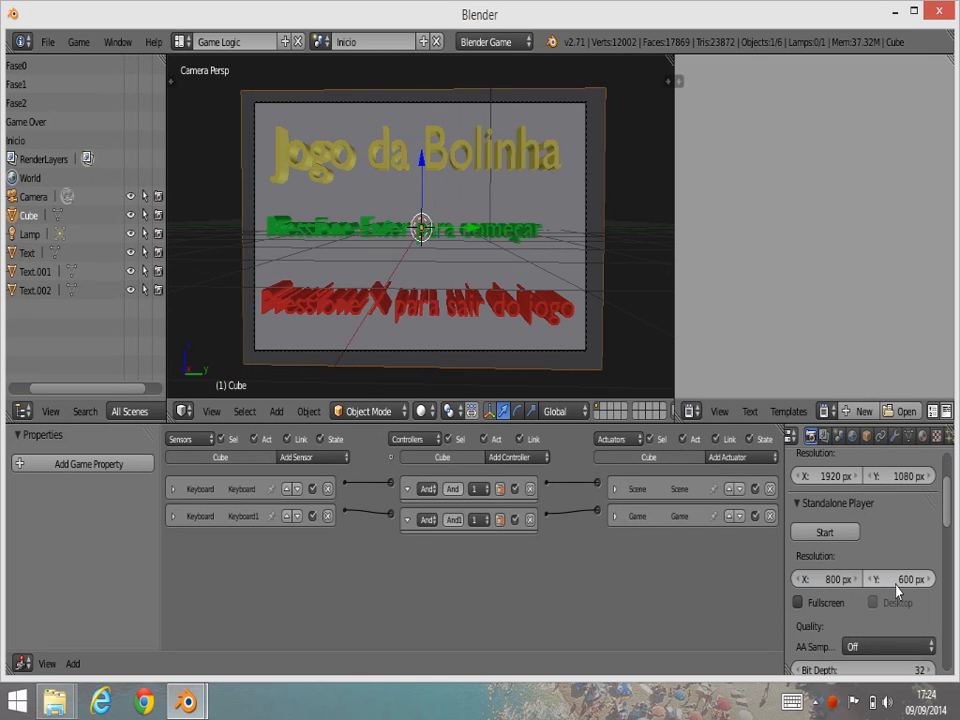
- Run the game in the standalone player with its window maximized, start the level and test rolling and jumping the ball
left_click(825, 531)
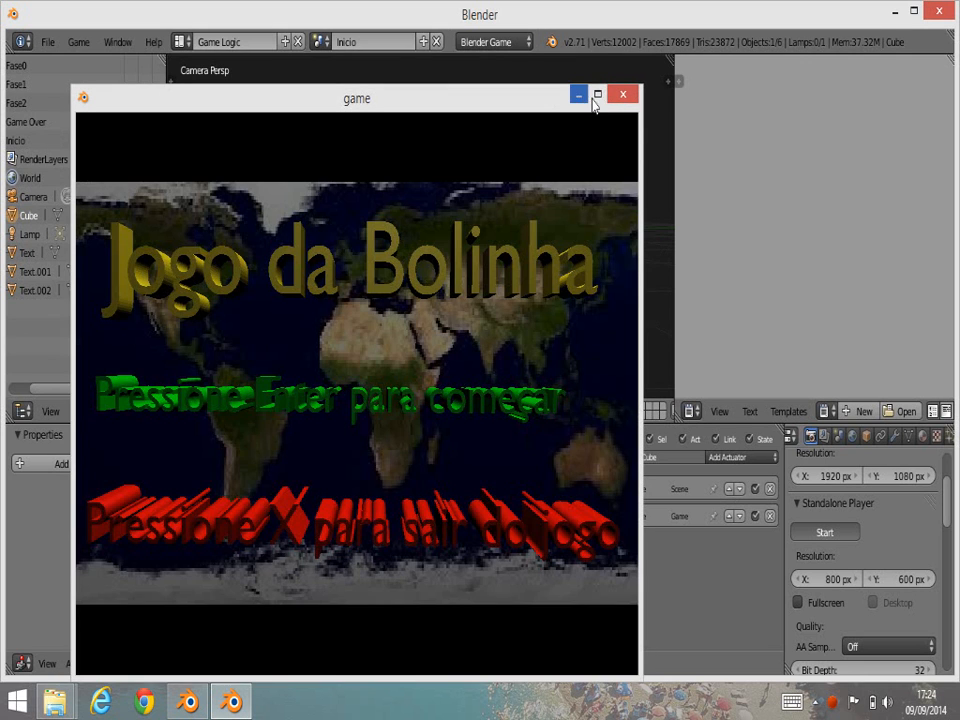
left_click(597, 94)
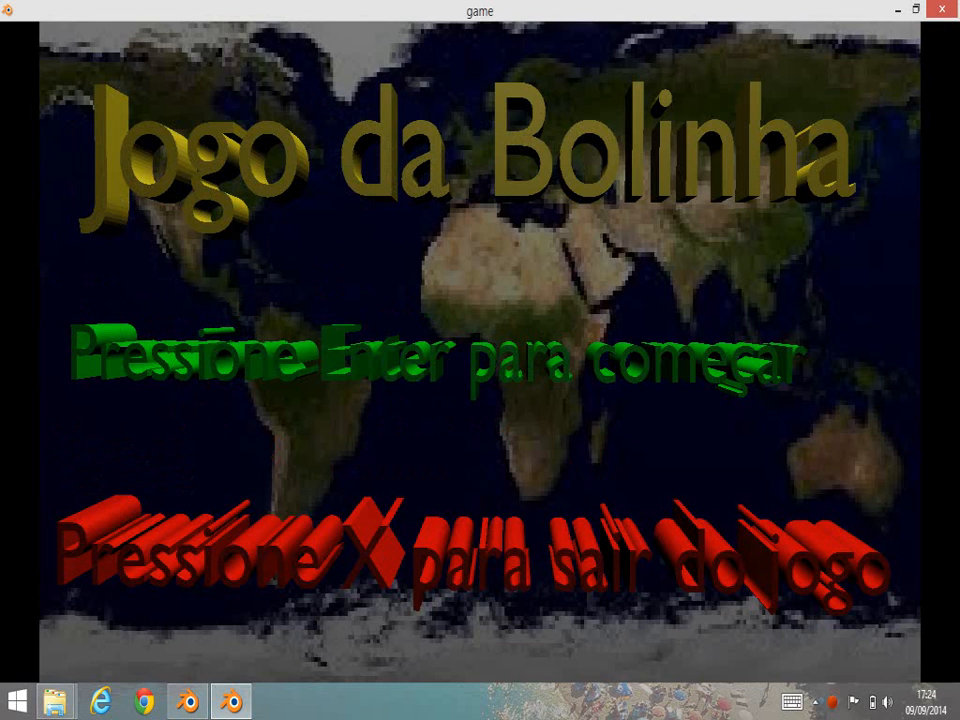
key("Return")
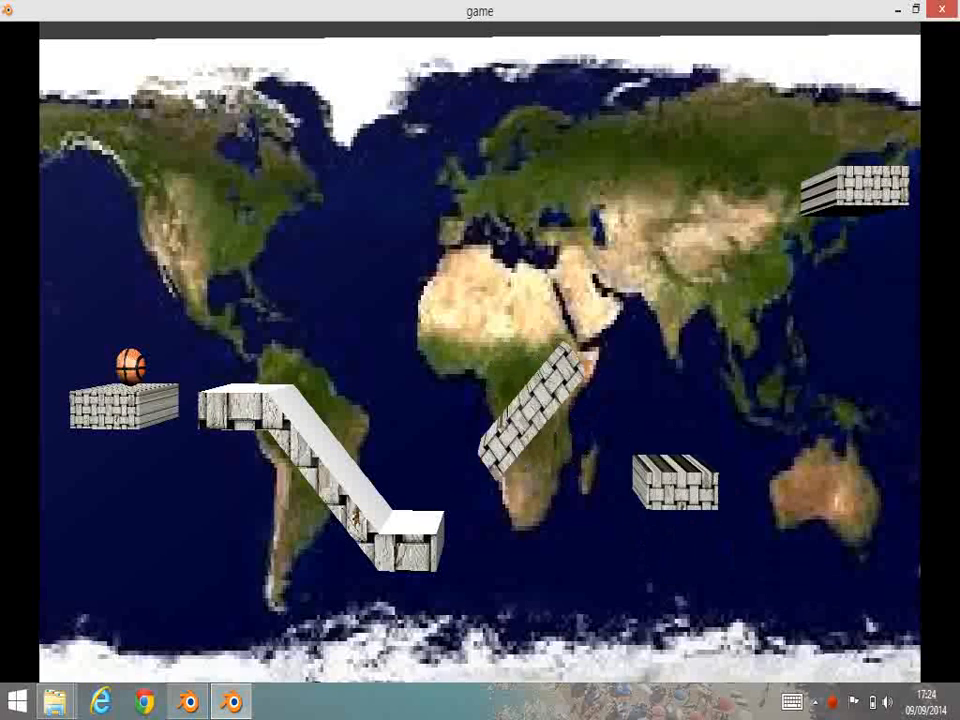
key("Right")
key("space")
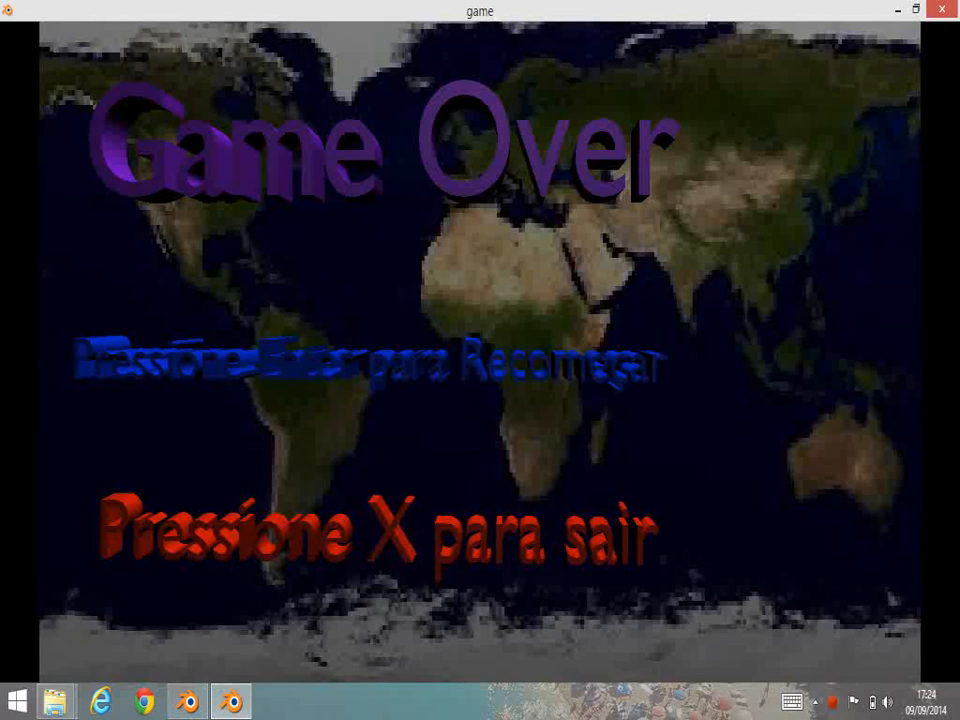
- Restart from the Game Over screen and play the ball down the ramp and toward the rotating platform
key("Return")
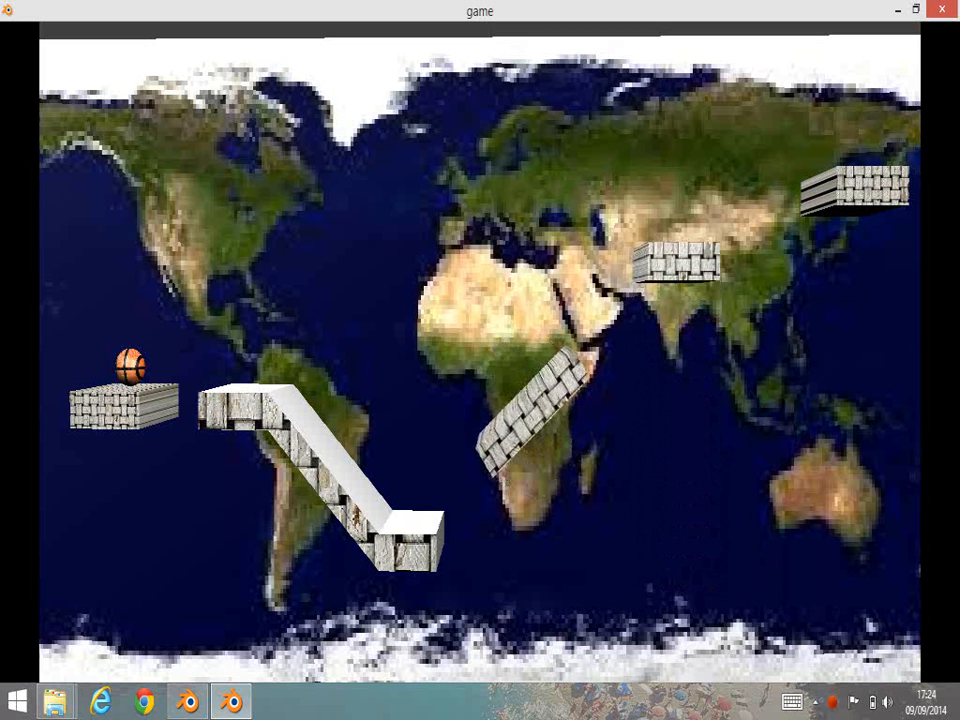
key("space")
key("Right")
key("Right")
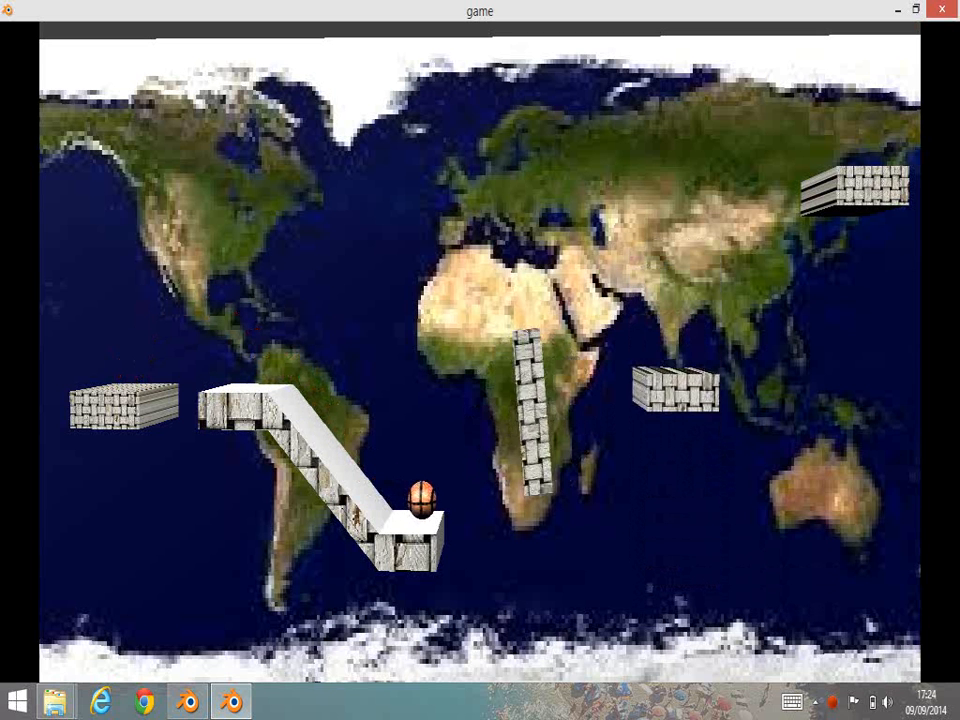
key("space")
key("Right")
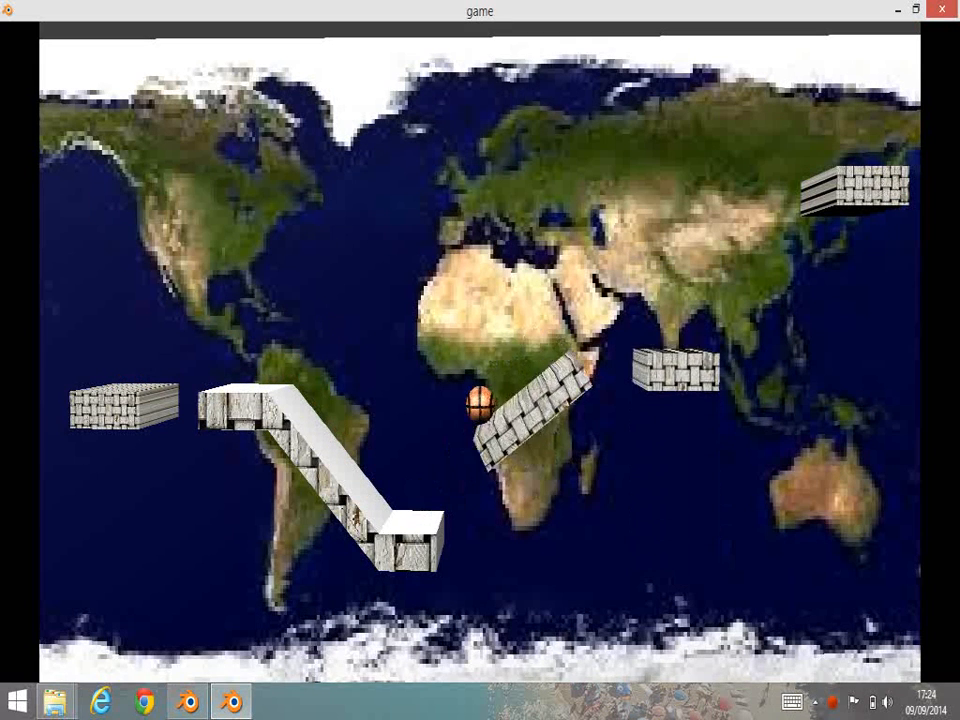
key("Right")
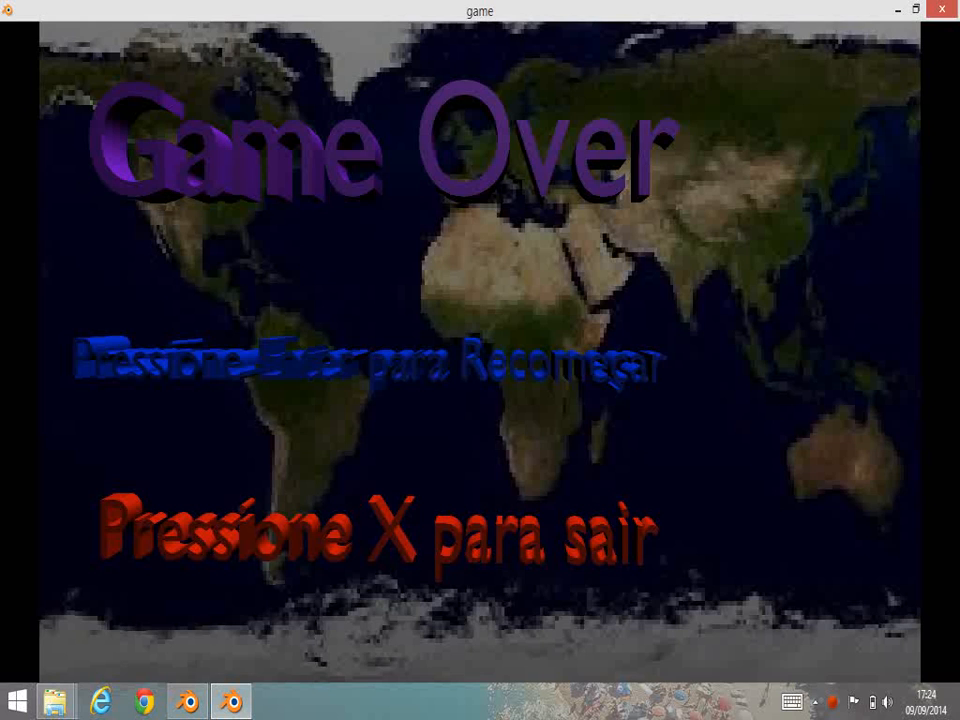
- Restart the level and steer the ball over the gap and down to the ramp's lower ledge
key("Return")
key("Right")
key("space")
key("Right")
key("Right")
key("Right")
key("Left")
key("Right")
key("Right")
key("Left")
key("Right")
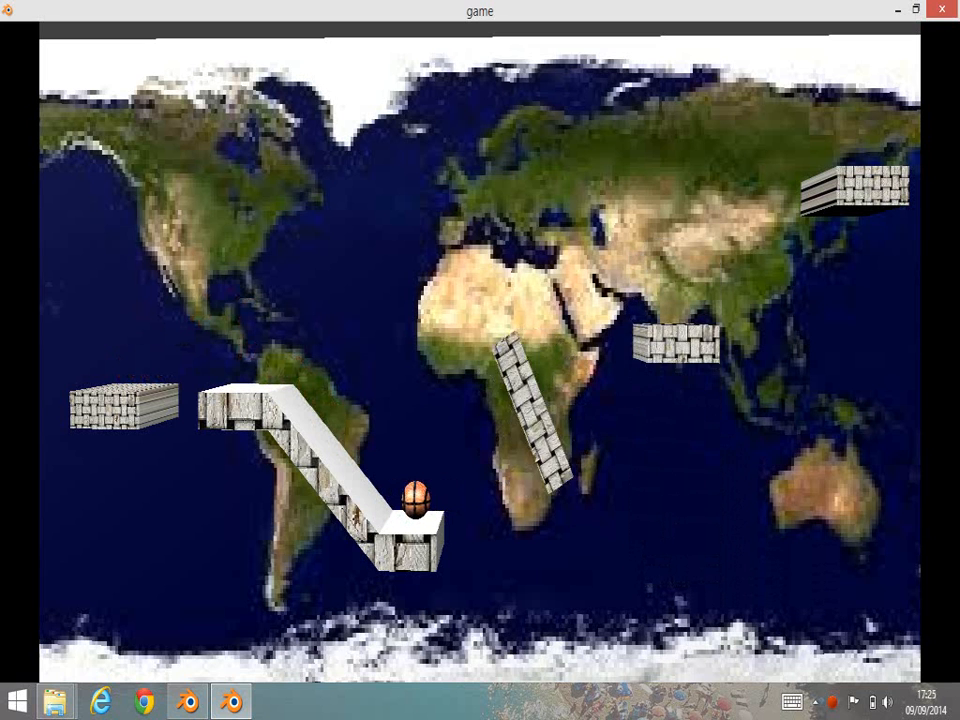
- Test jumping the ball from the lower ledge against the rotating platform, and exit the game from the Game Over screen
key("Right")
key("space")
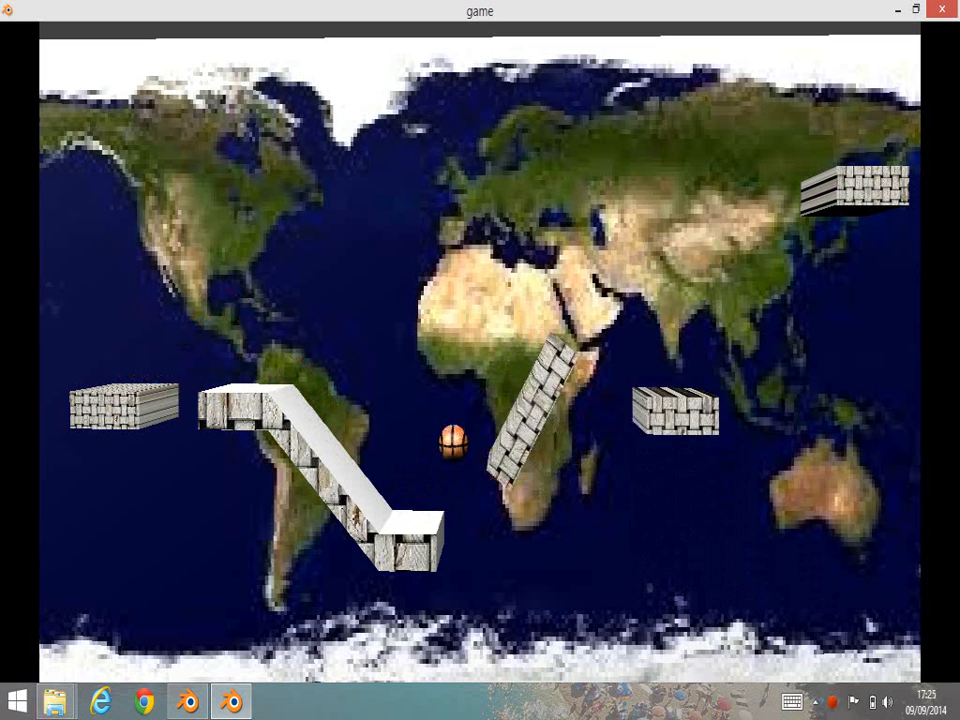
key("Left")
key("space")
key("Right")
key("space")
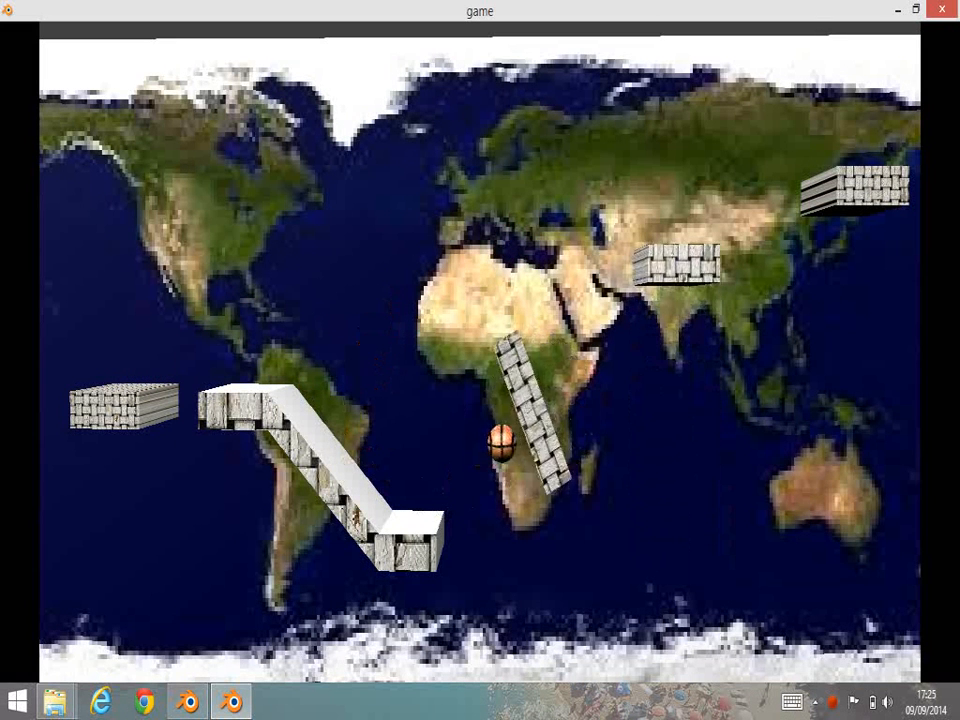
key("Left")
key("Right")
key("space")
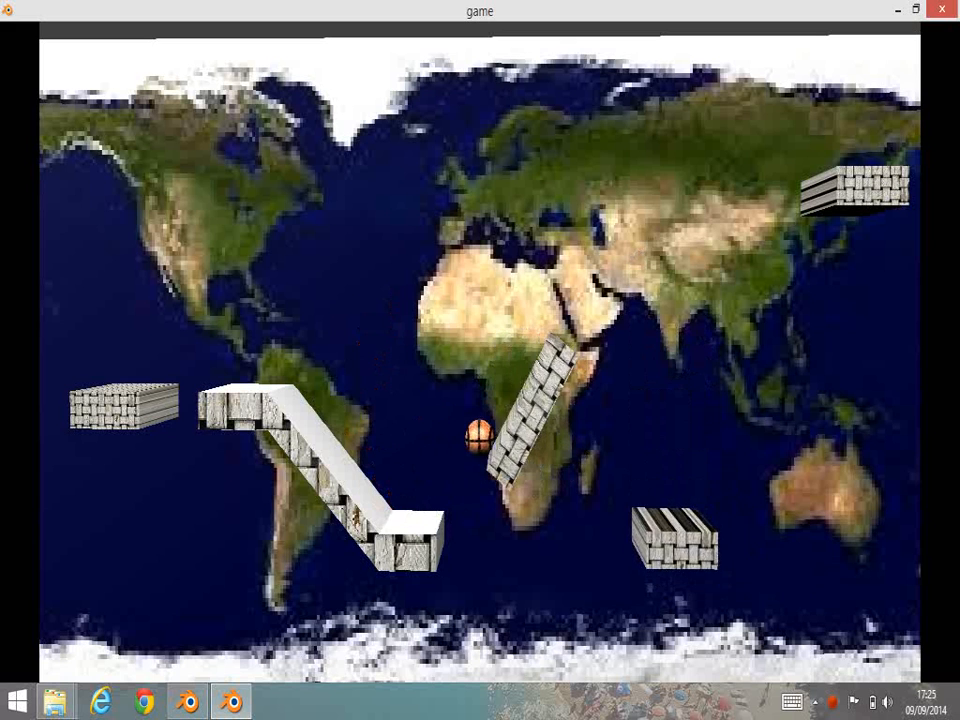
key("Left")
key("Right")
key("space")
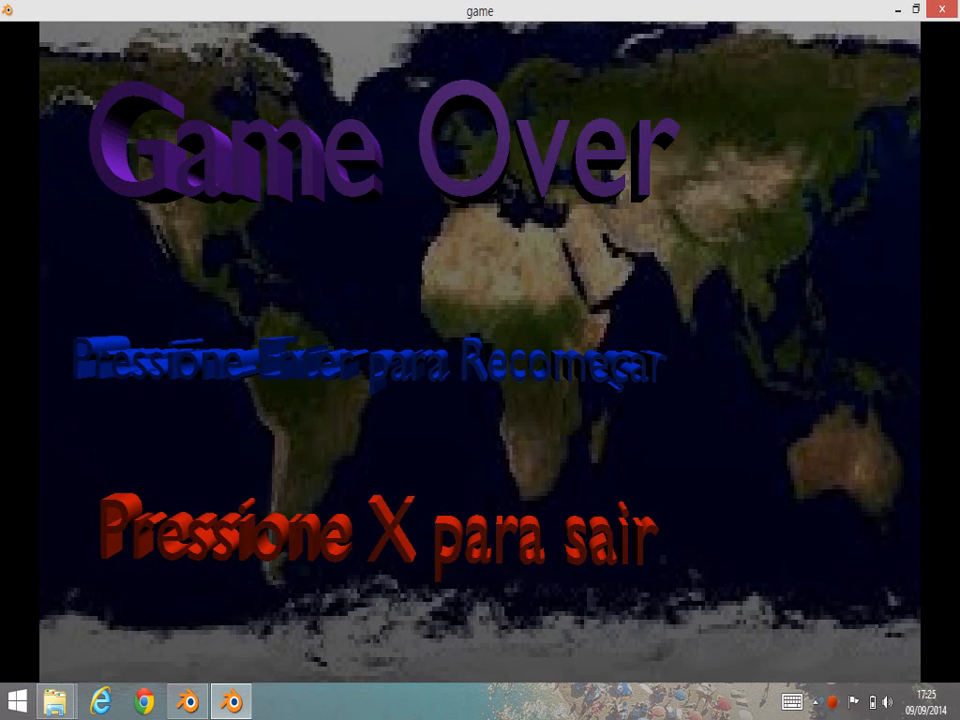
key("x")
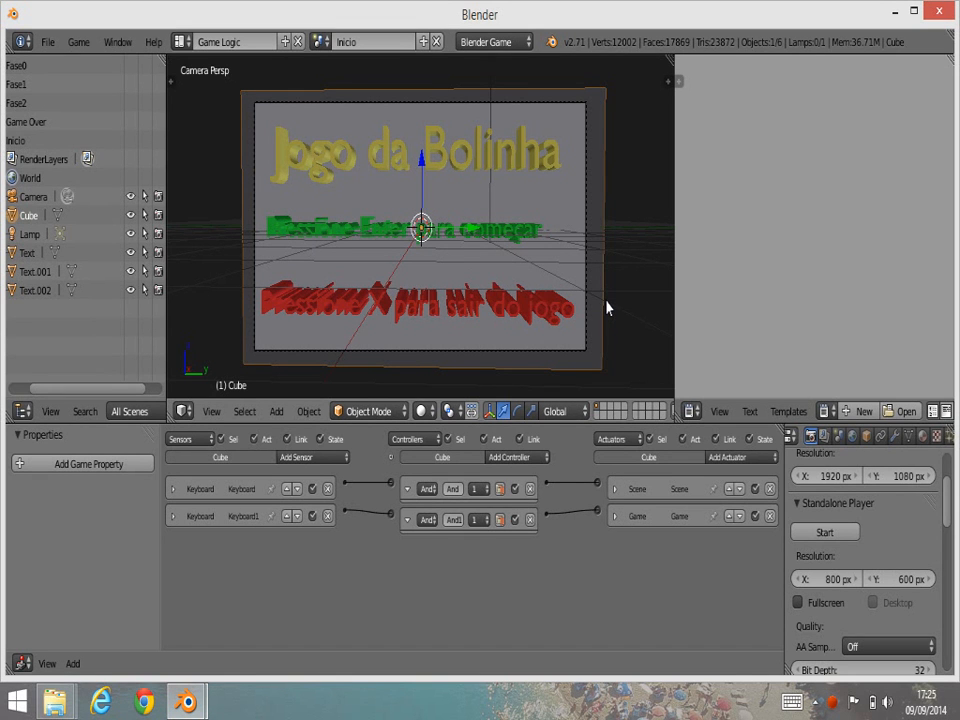
- Check the Save As Game Engine Runtime add-on among the Game Engine add-ons in User Preferences and save the user settings
mouse_move(946, 518)
left_mouse_down()
mouse_move(953, 553)
mouse_move(951, 494)
left_mouse_up()
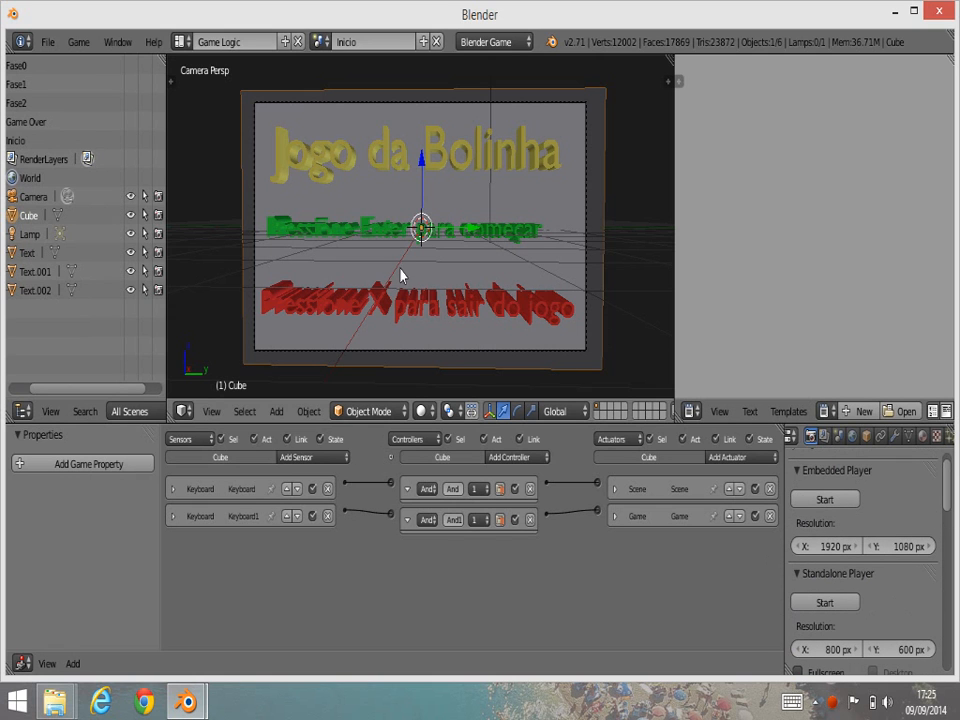
left_click(47, 43)
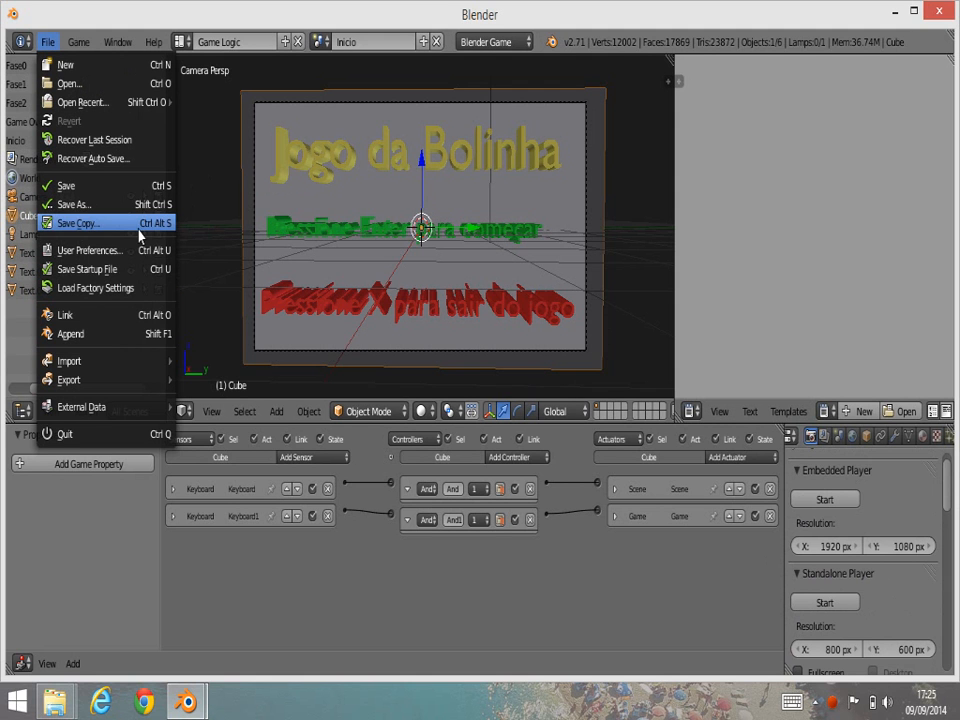
left_click(115, 252)
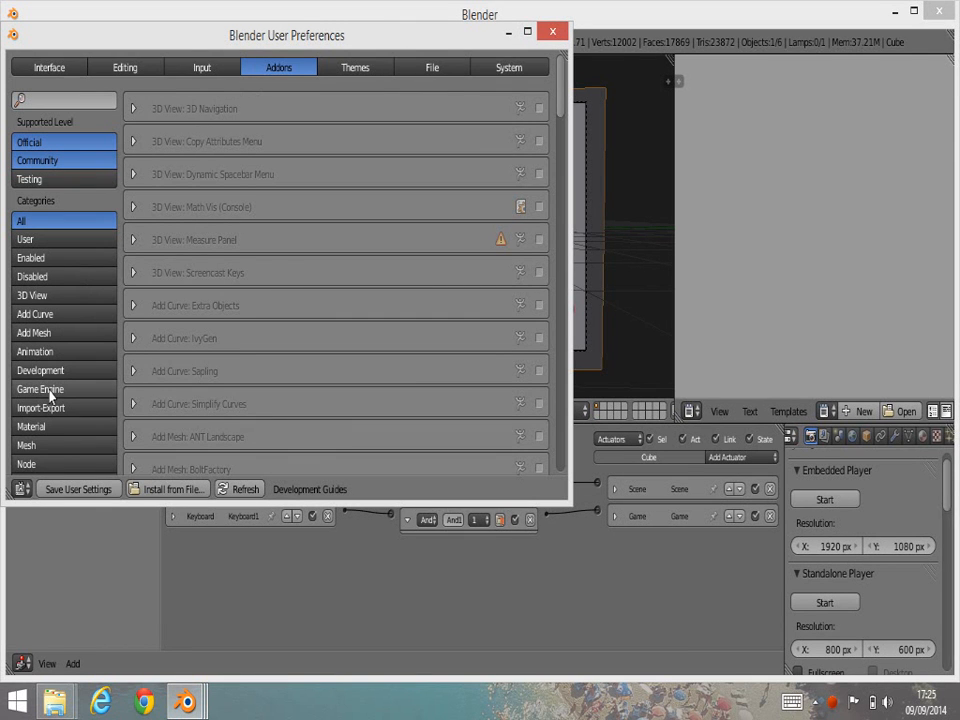
left_click(48, 390)
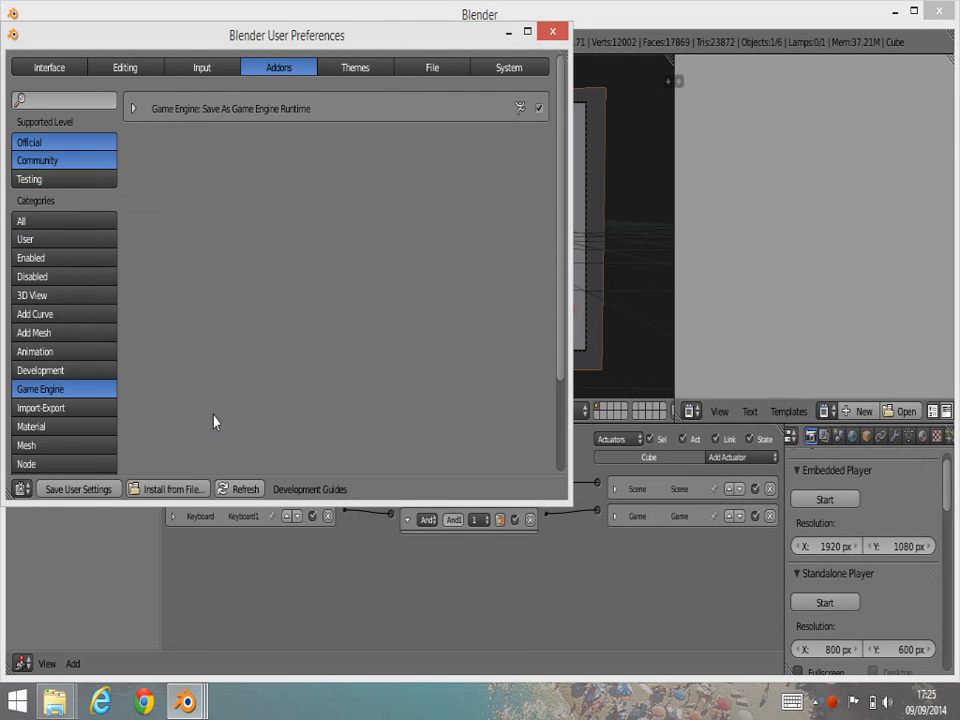
left_click(92, 490)
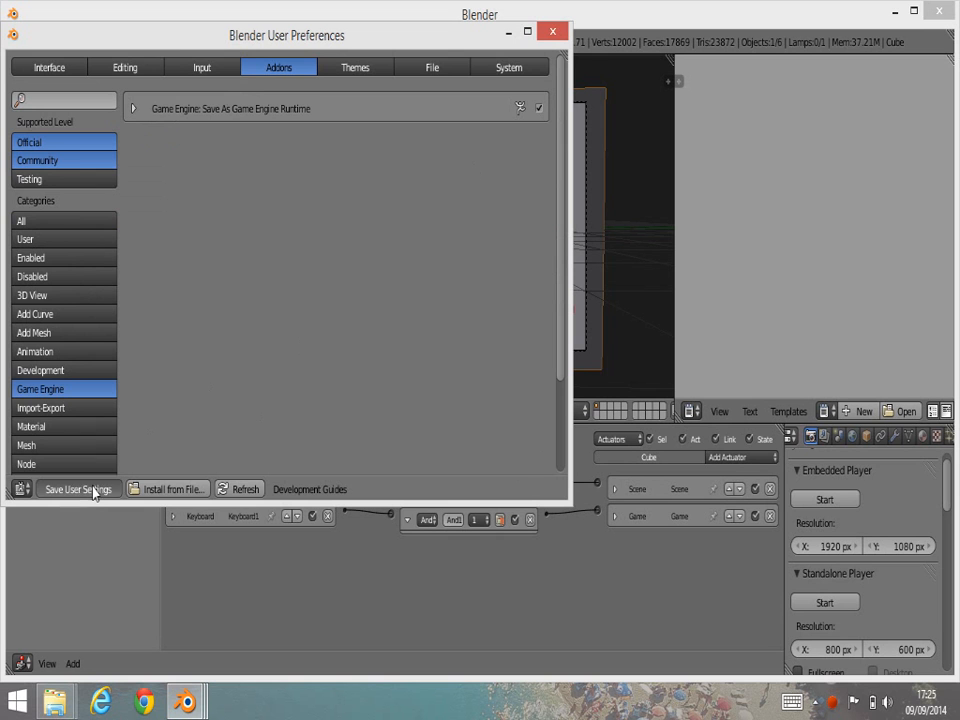
left_click(553, 33)
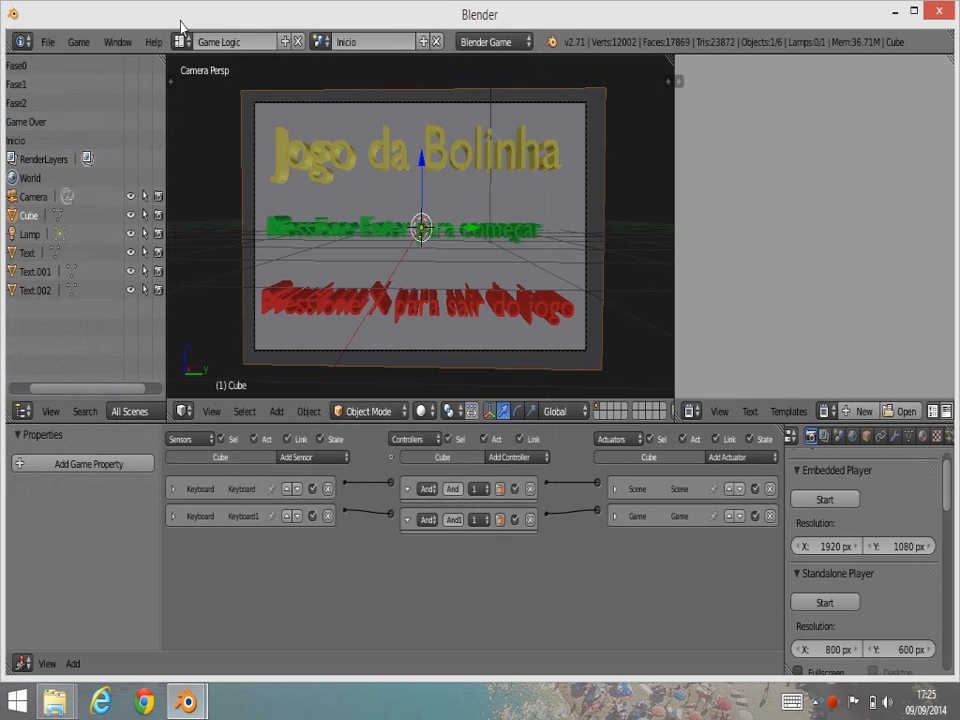
left_click(48, 42)
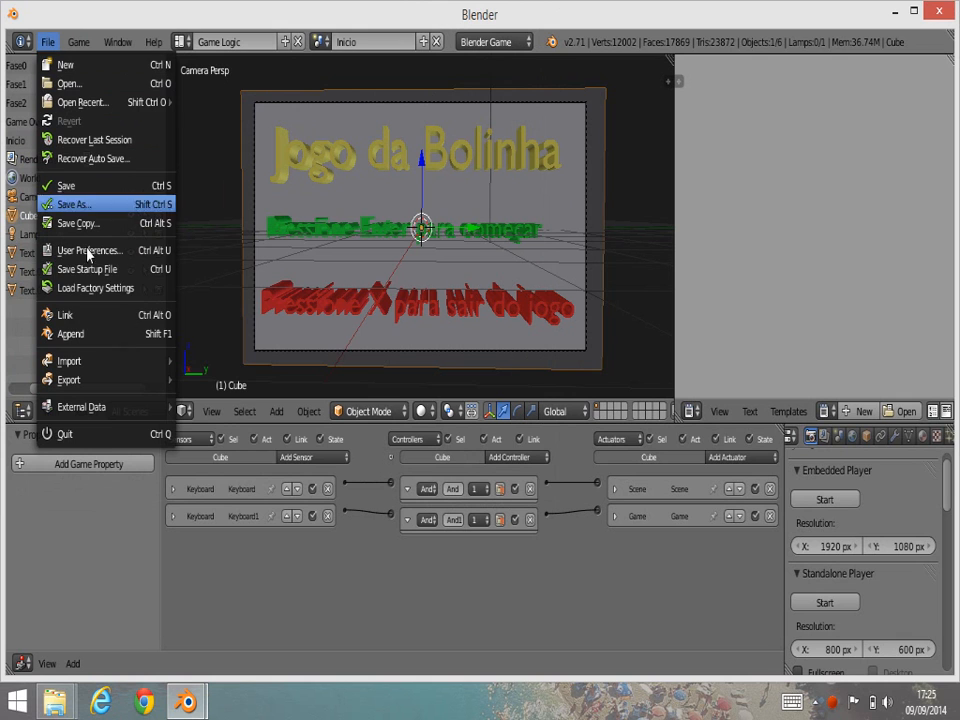
mouse_move(127, 361)
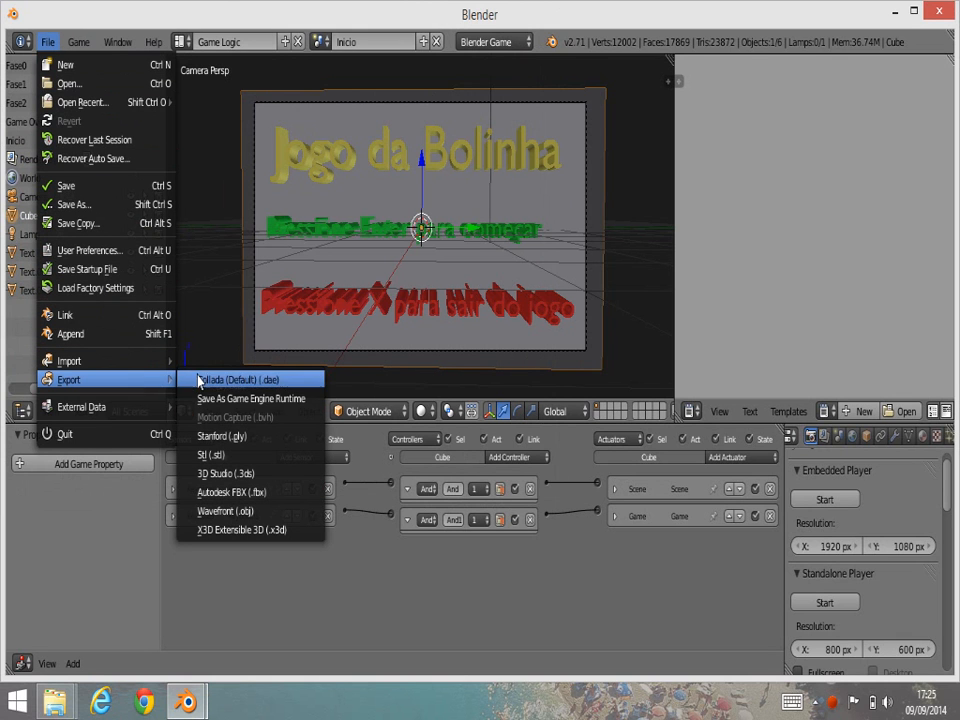
left_click(268, 400)
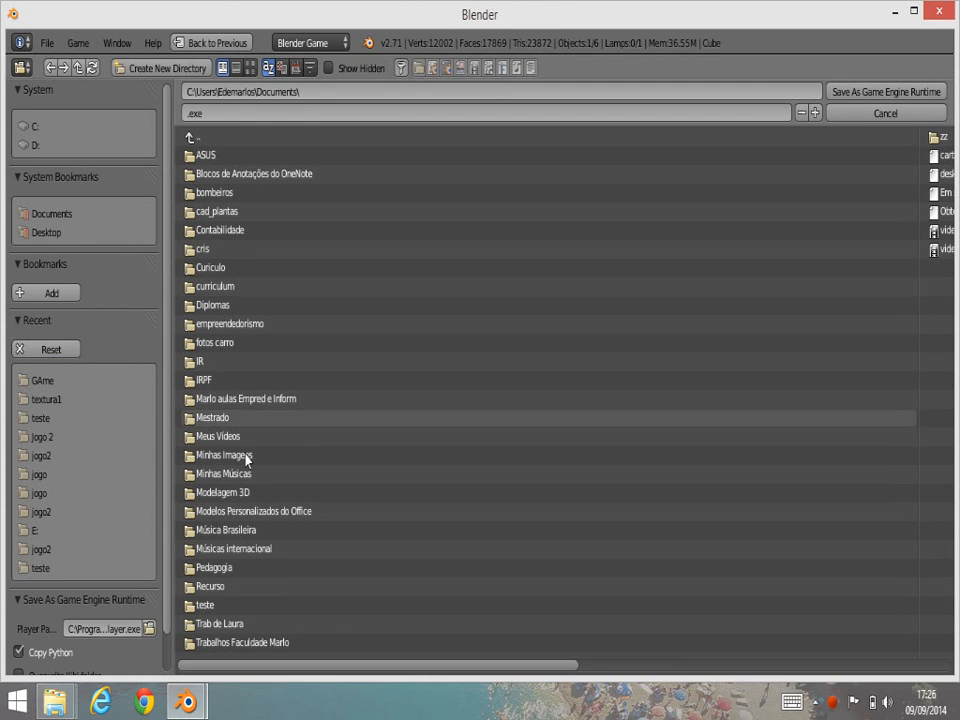
double_click(234, 493)
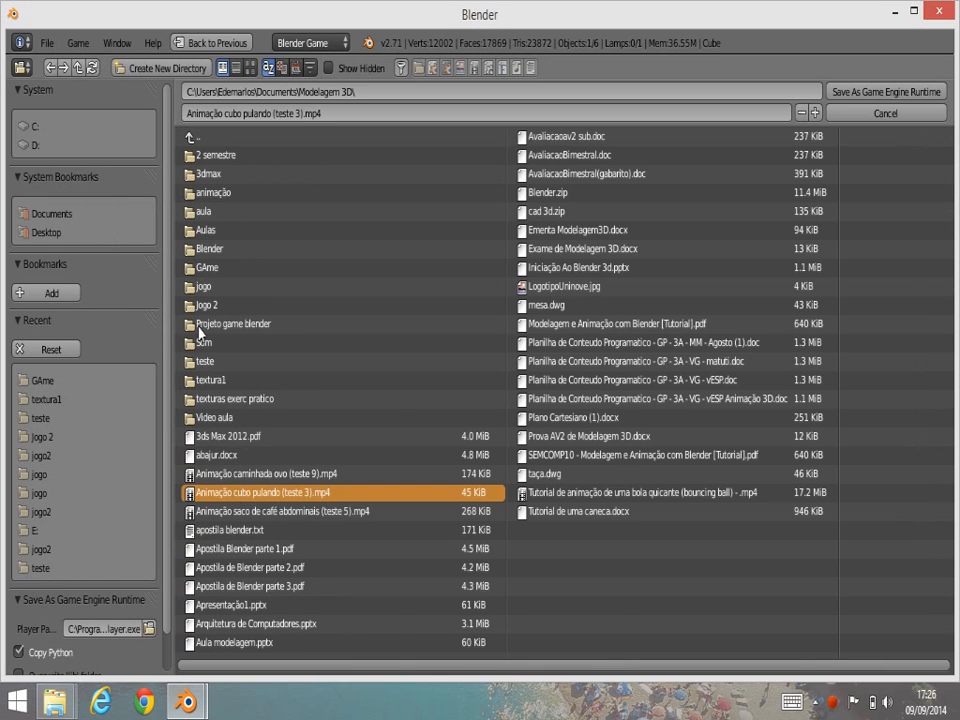
left_click(212, 269)
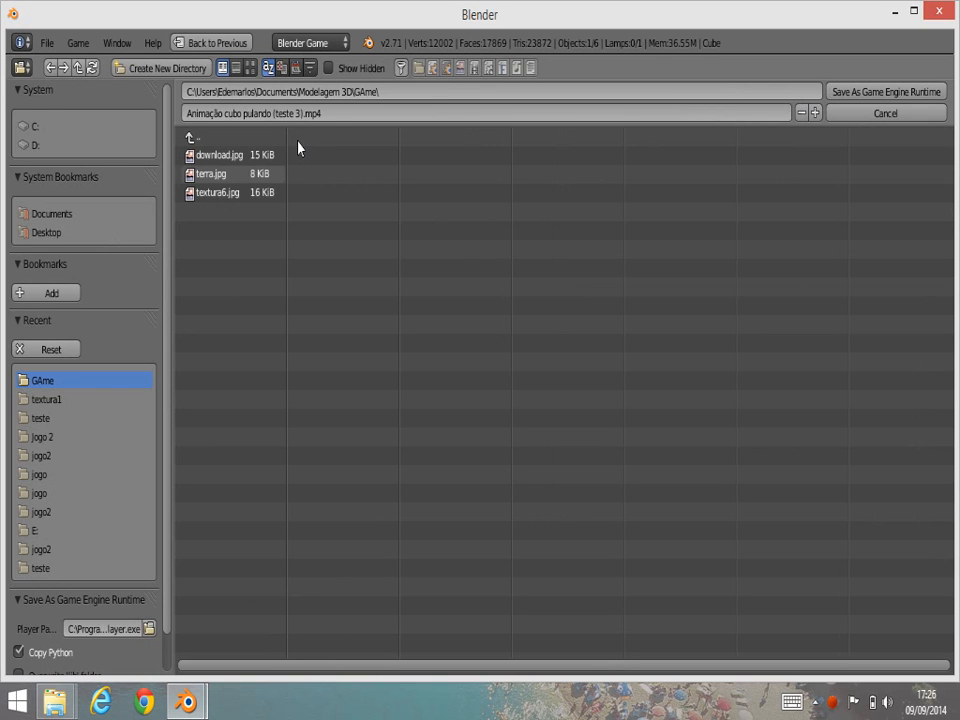
left_click(46, 46)
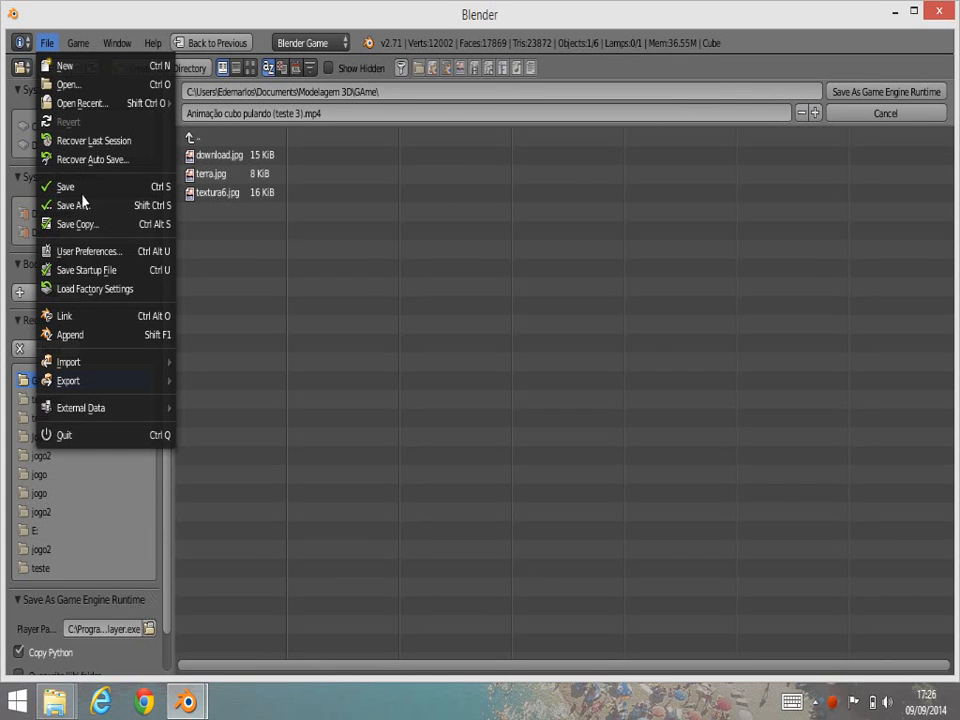
mouse_move(110, 381)
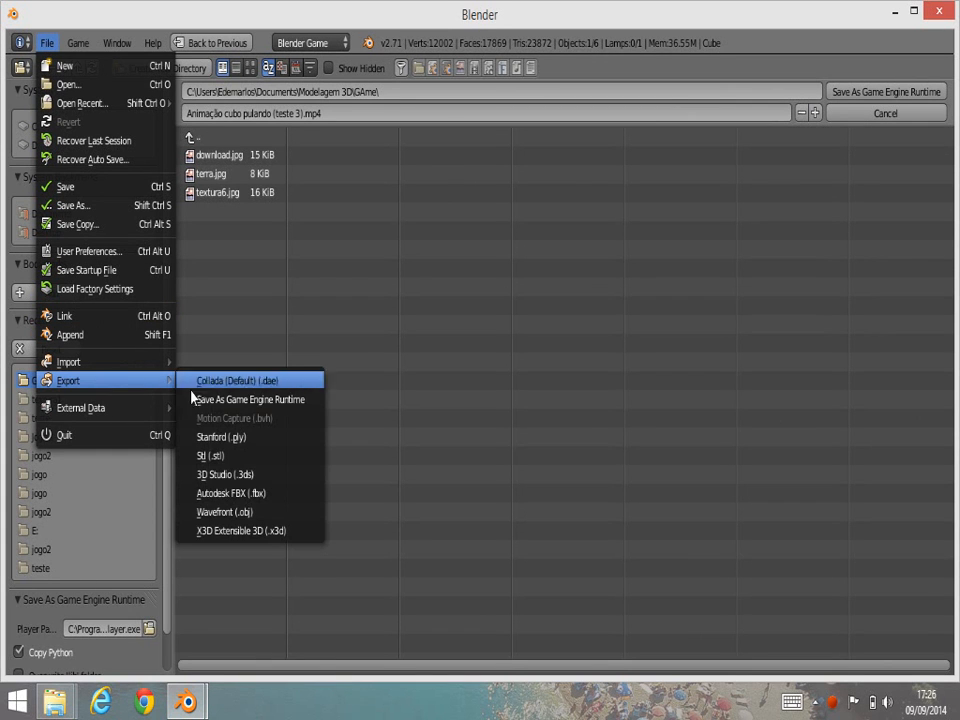
left_click(217, 400)
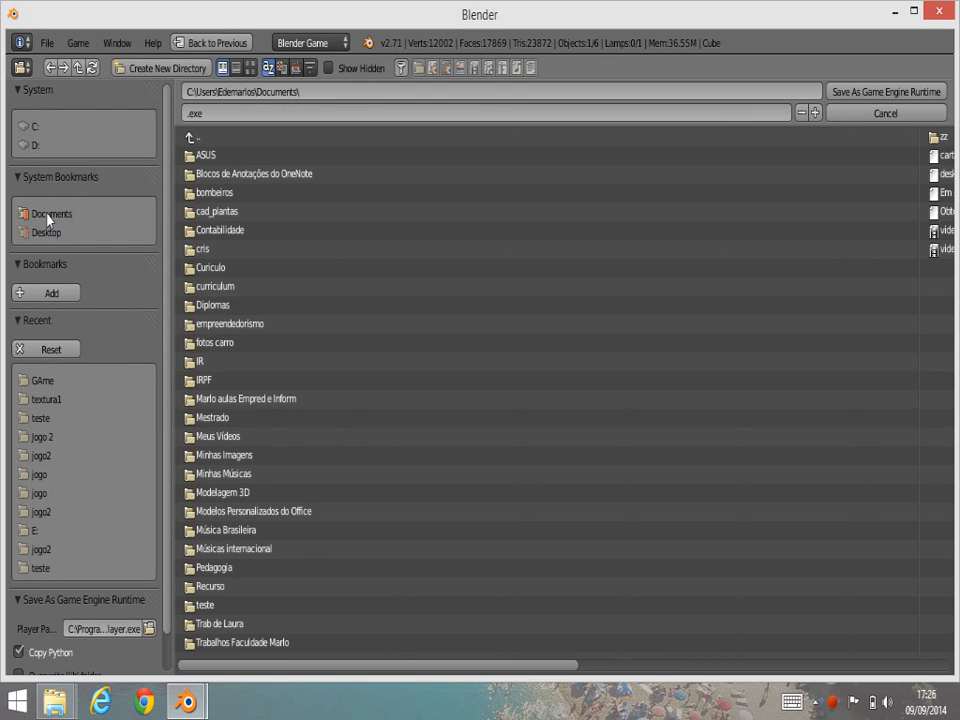
double_click(228, 494)
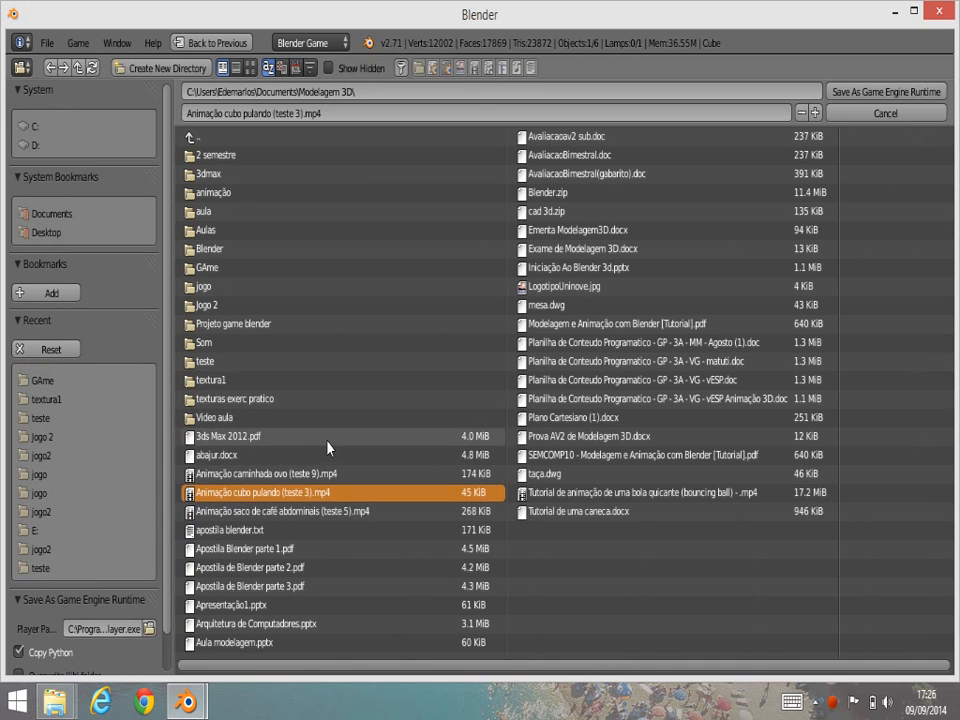
key("Escape")
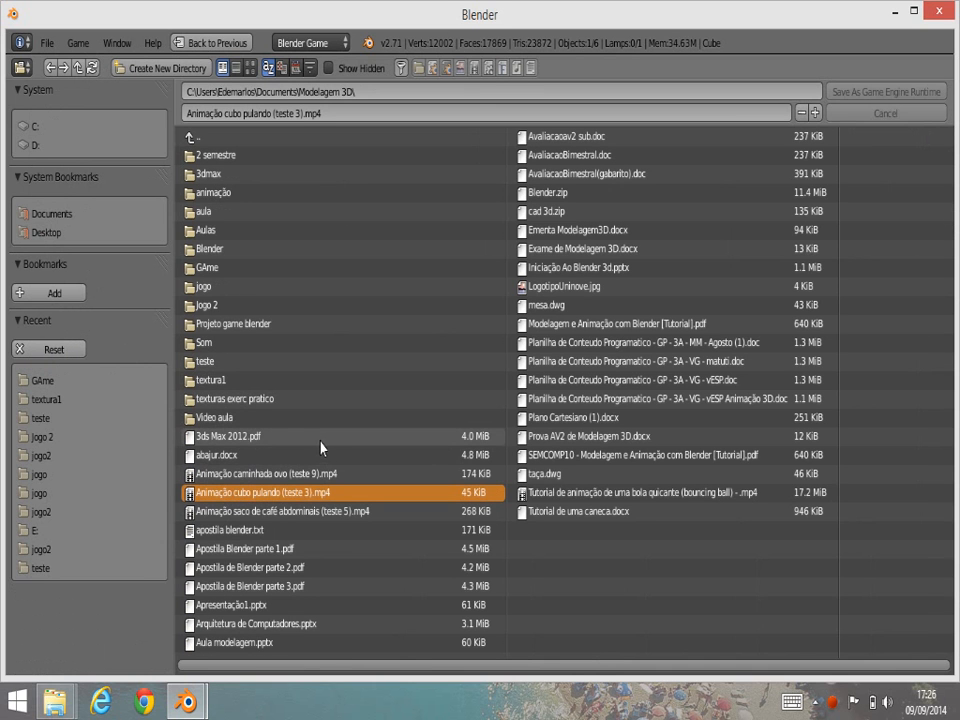
- Browse to the Documents folder and name the game engine runtime file play.exe
left_click(48, 68)
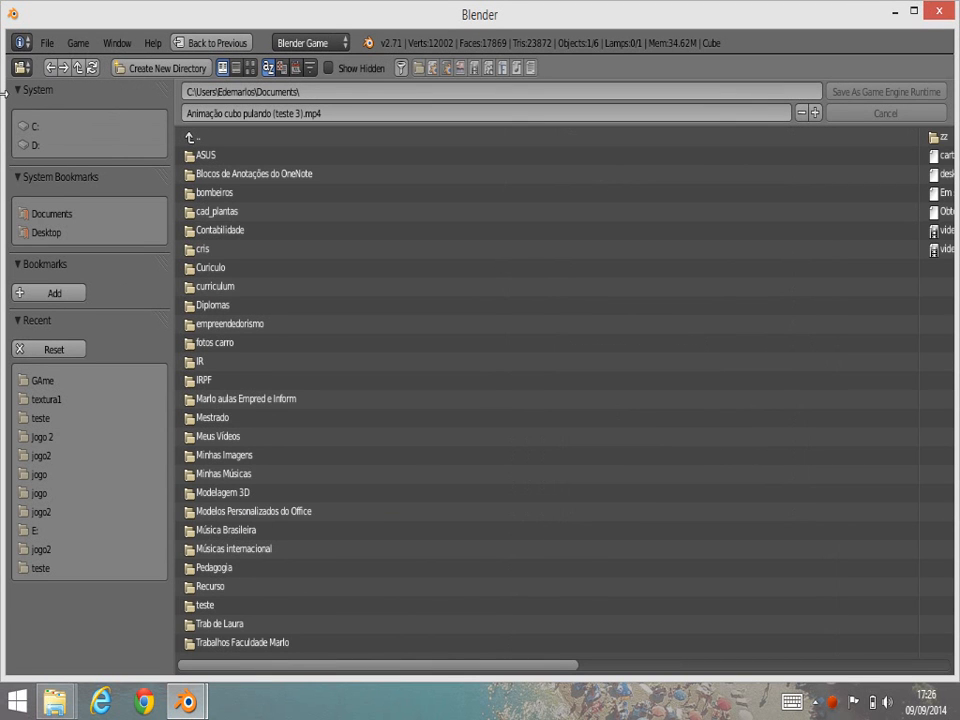
left_click(224, 437)
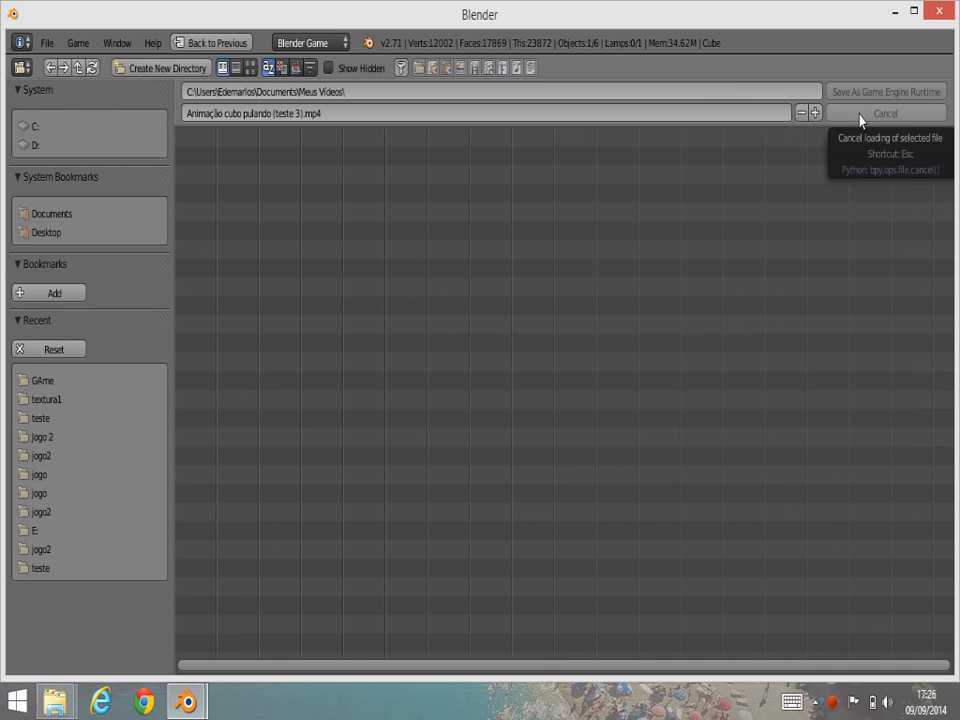
left_click(55, 215)
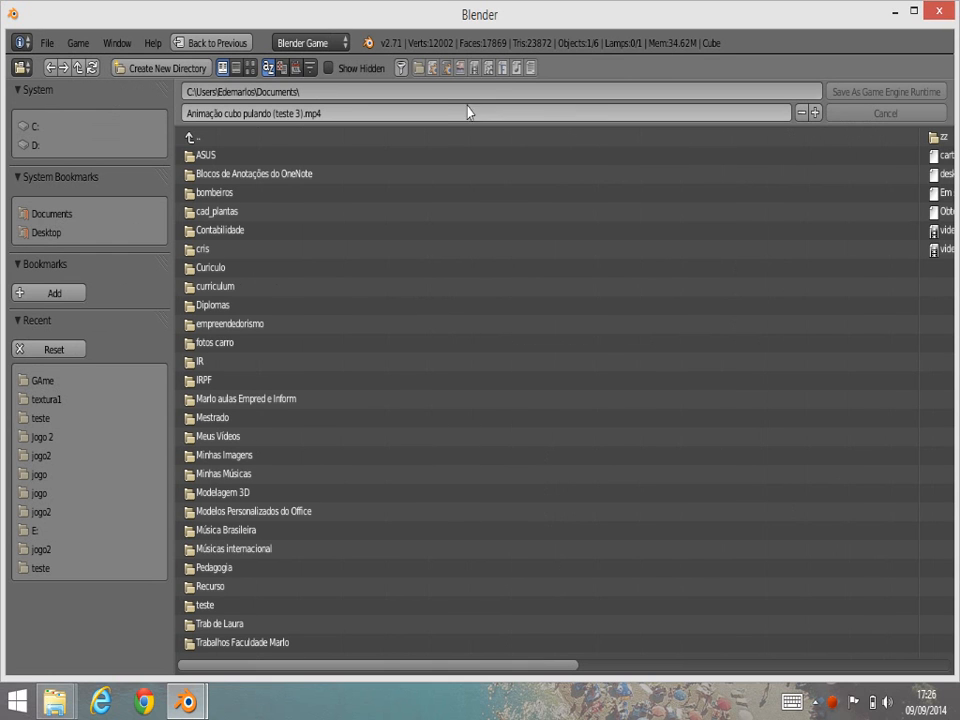
left_click(418, 112)
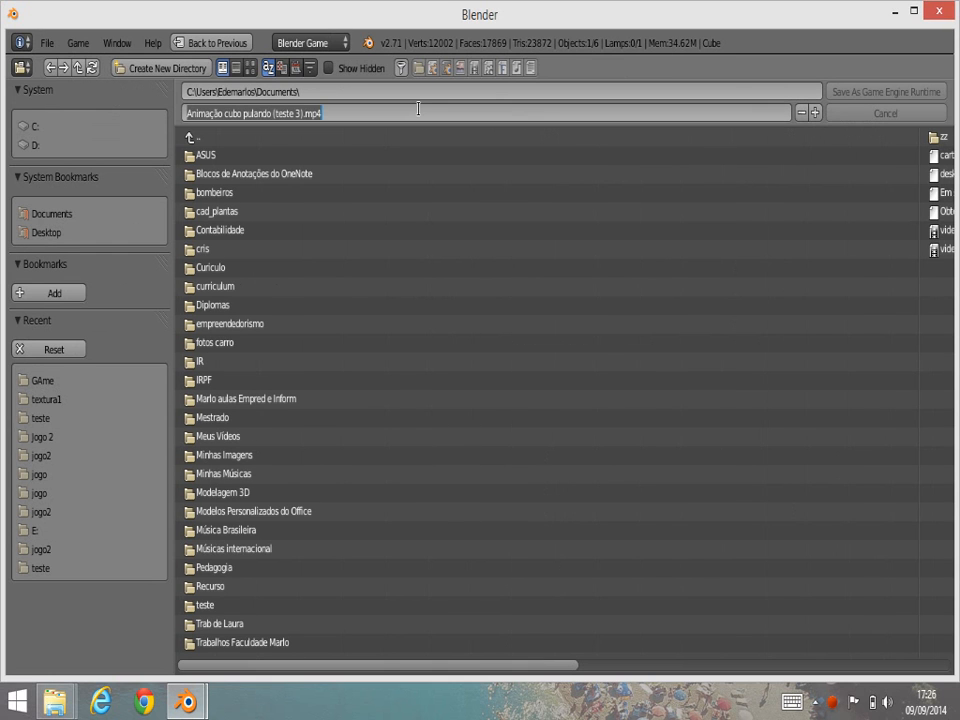
key("BackSpace")
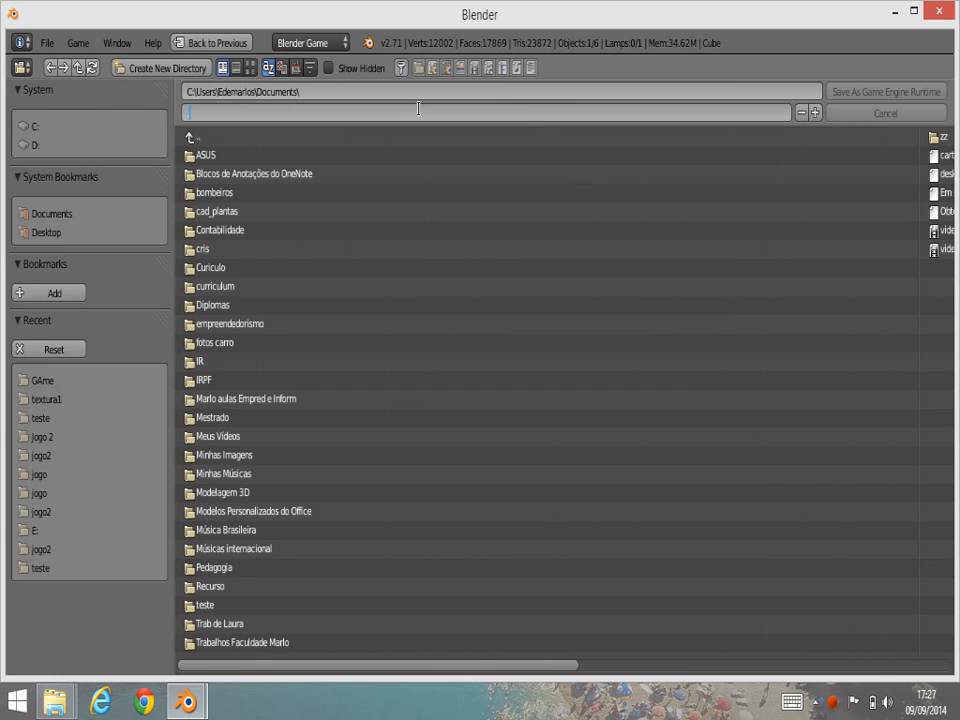
type("play.exexe")
- Try to save the game engine runtime play.exe in the GAme folder inside Modelagem 3D
left_click(222, 490)
left_click(222, 492)
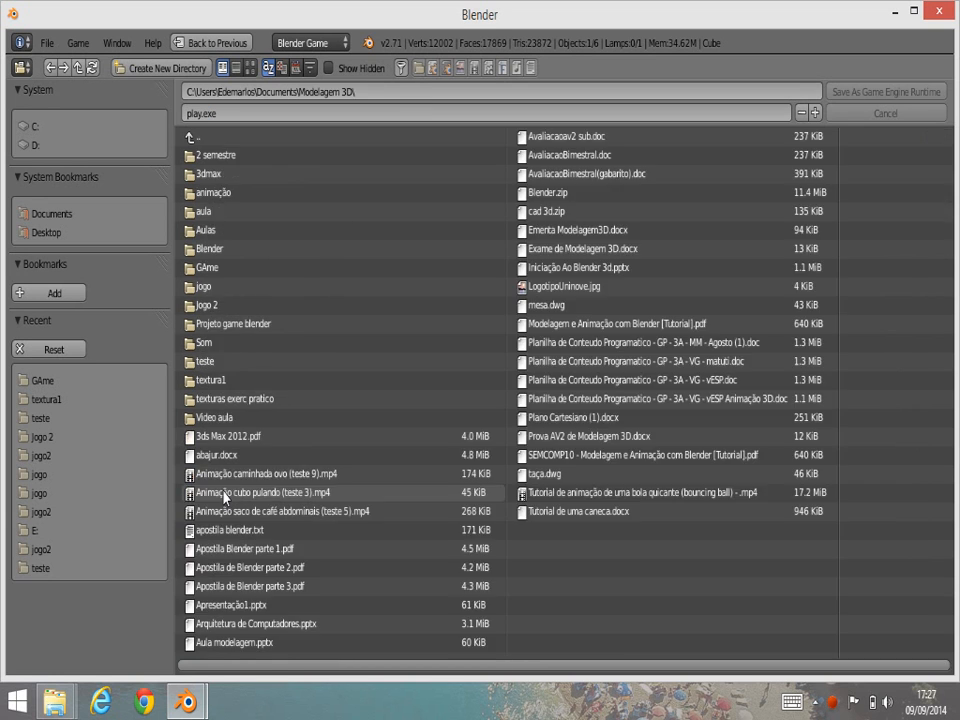
left_click(210, 272)
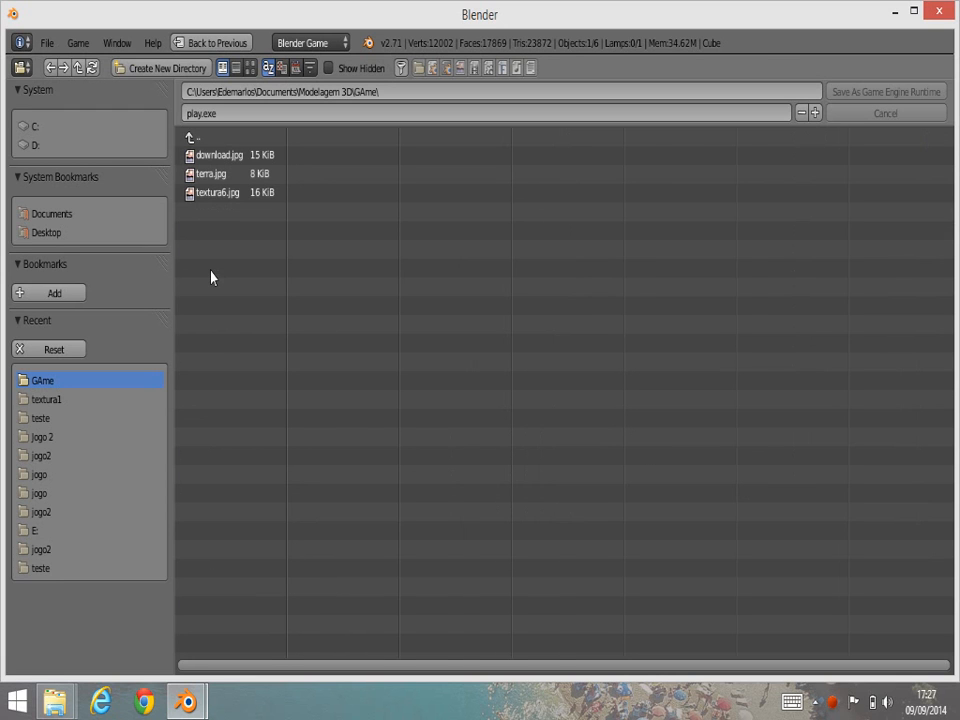
left_click(865, 92)
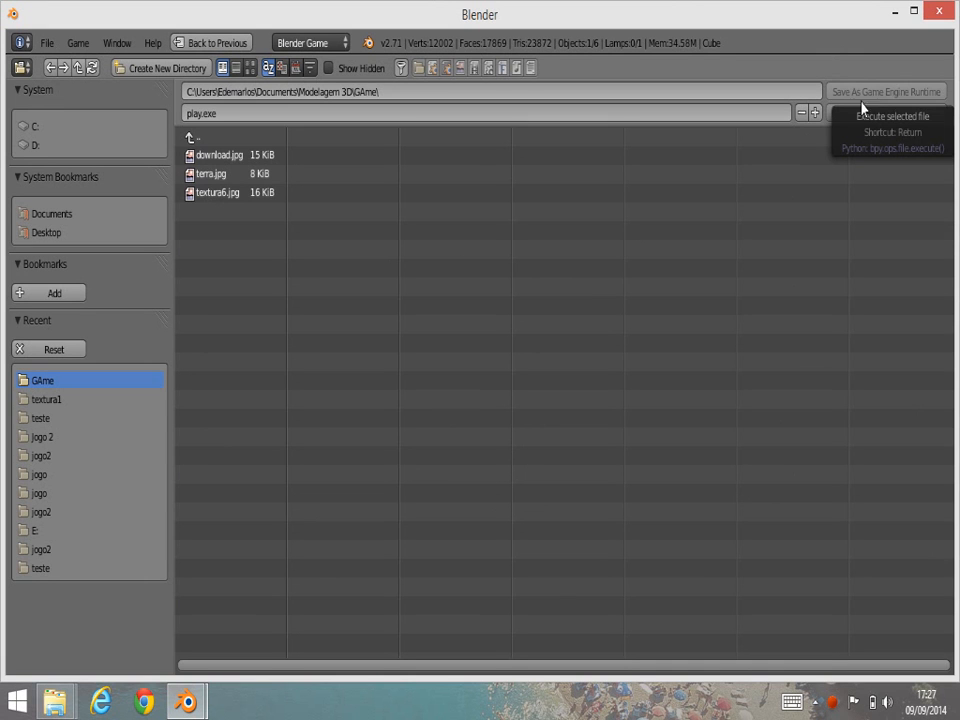
left_click(380, 113)
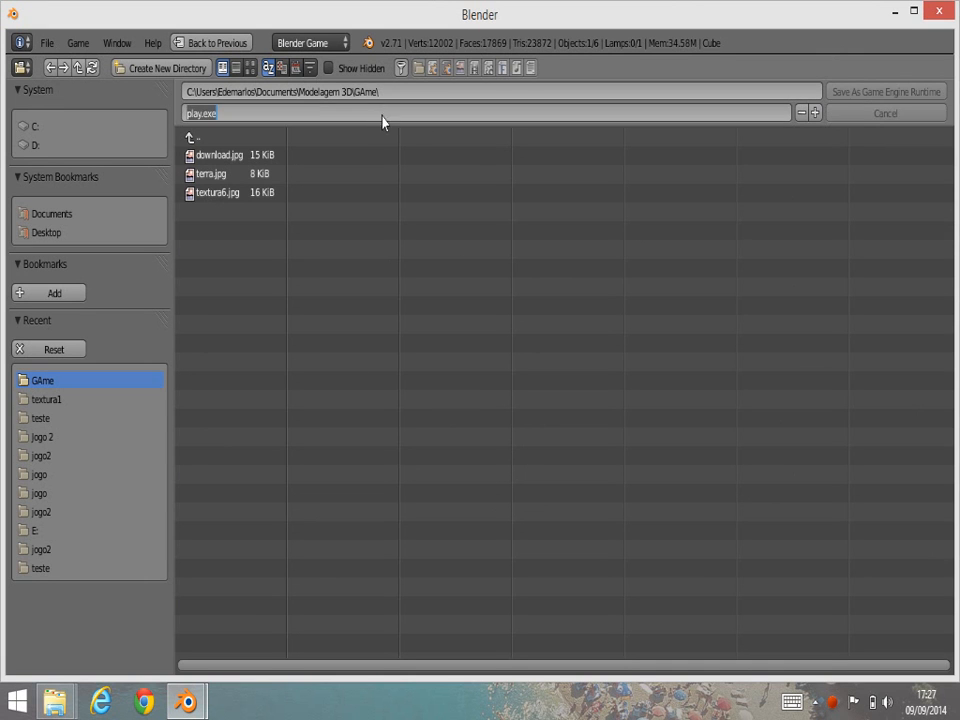
key("Return")
- Return the export location to the Documents folder and close Blender
left_click(42, 215)
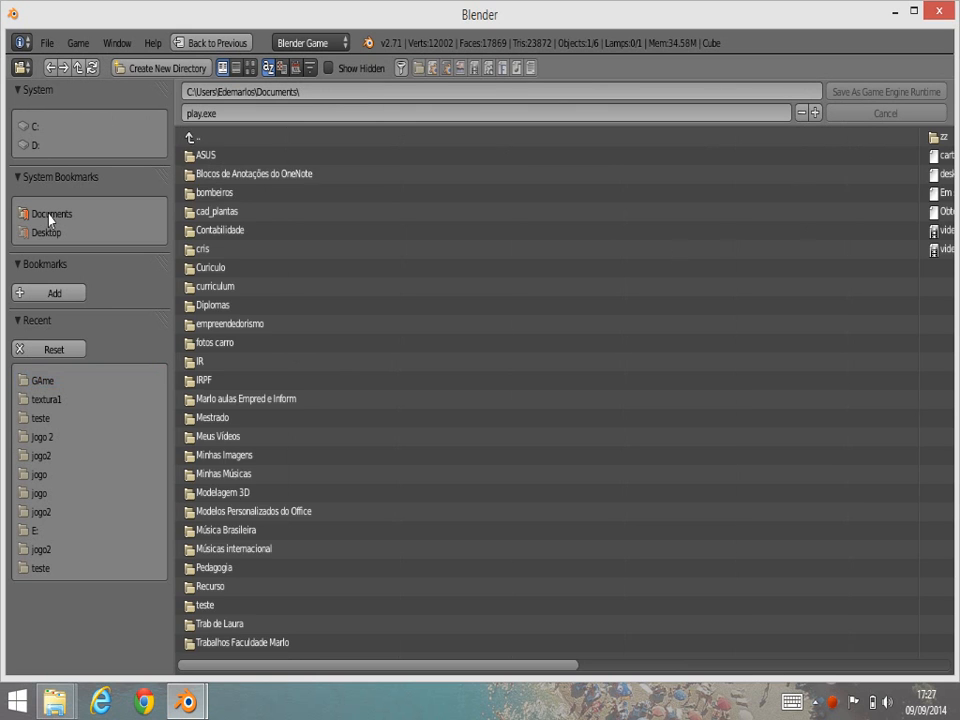
left_click(940, 12)
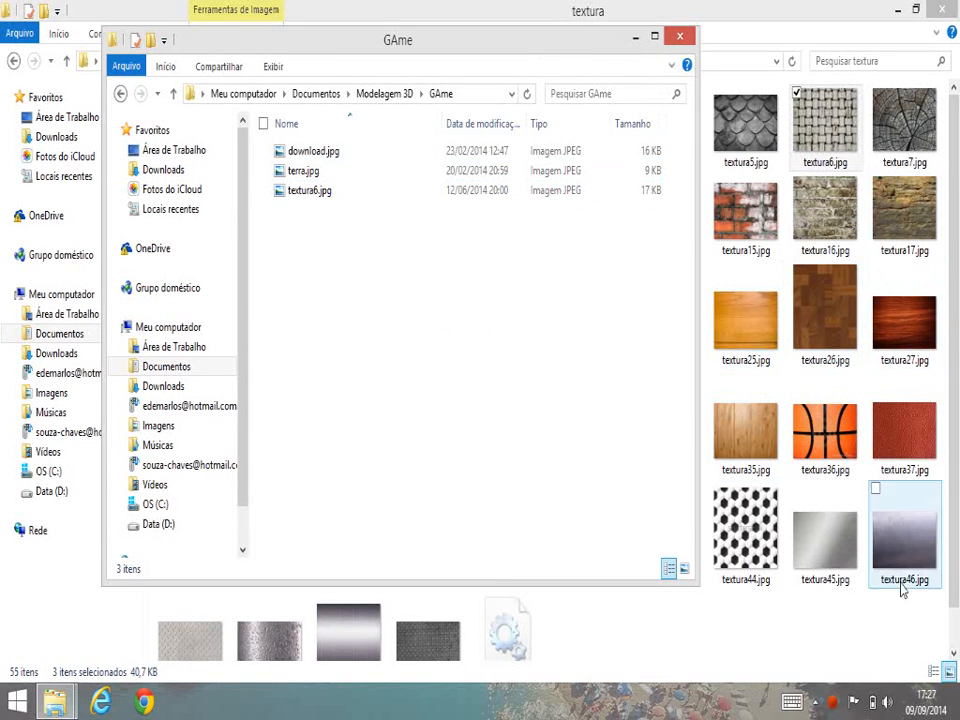
left_click(834, 705)
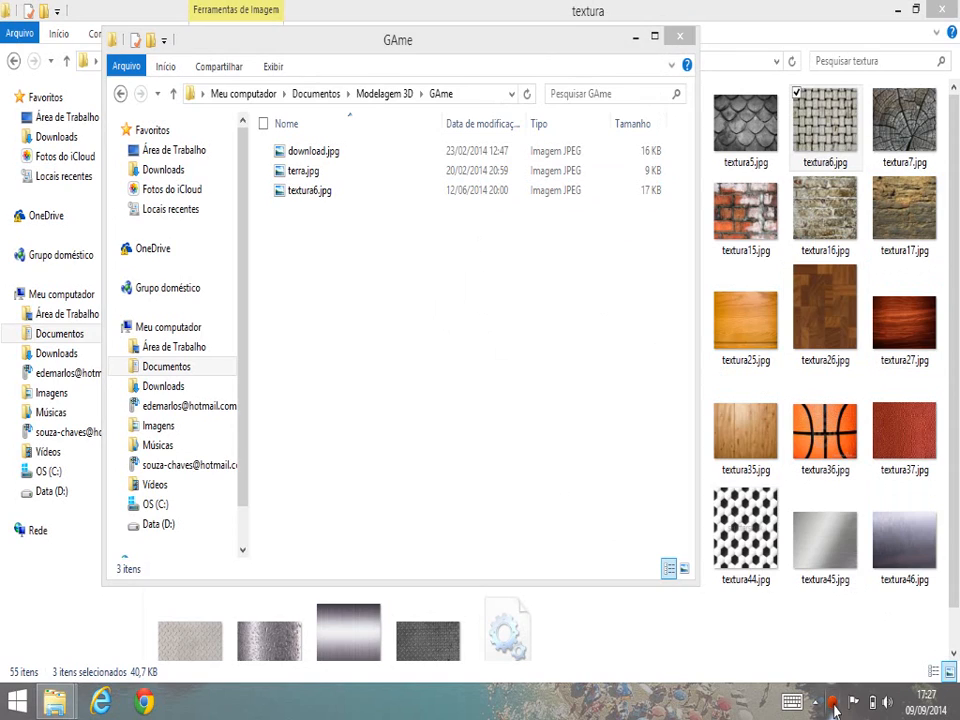